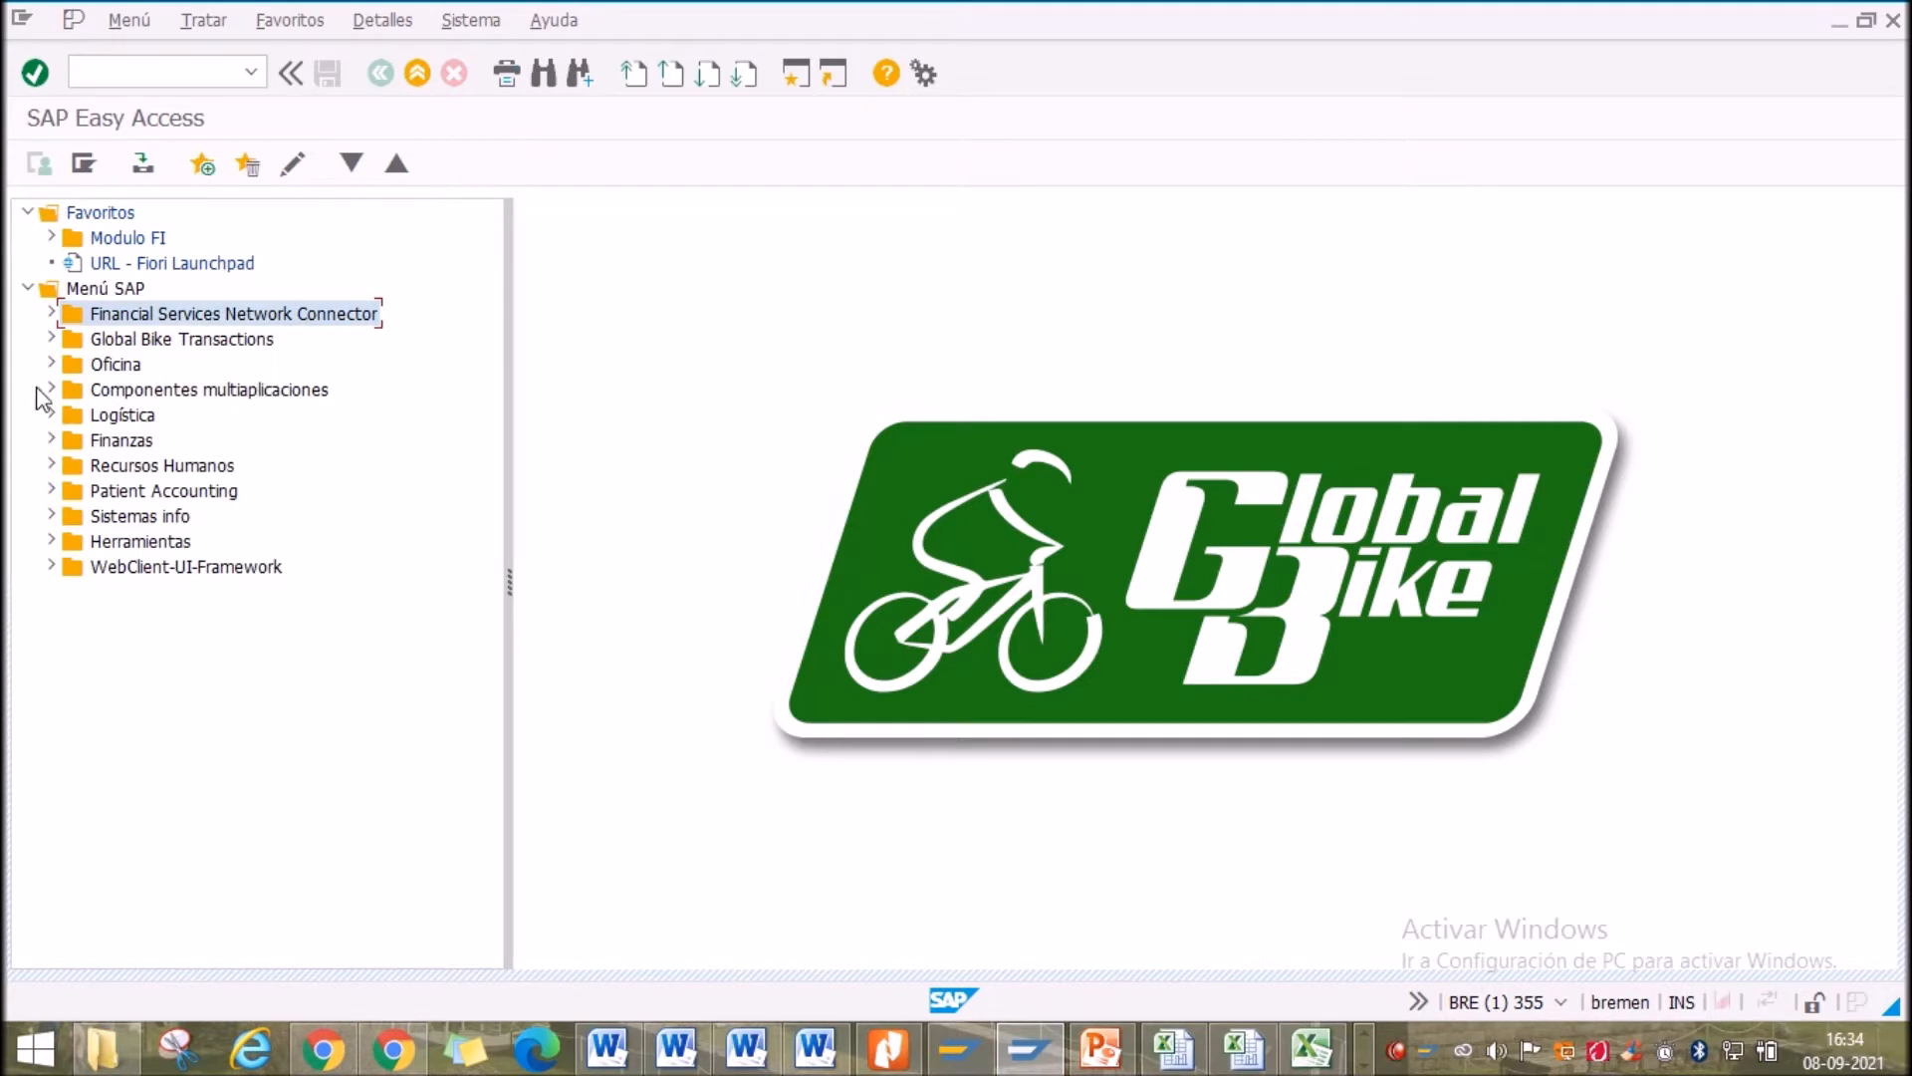
Expand Finanzas > Gestión financiera > Acreedores > Datos maestros and launch FK01 - Crear
left_click(127, 69)
left_click(164, 388)
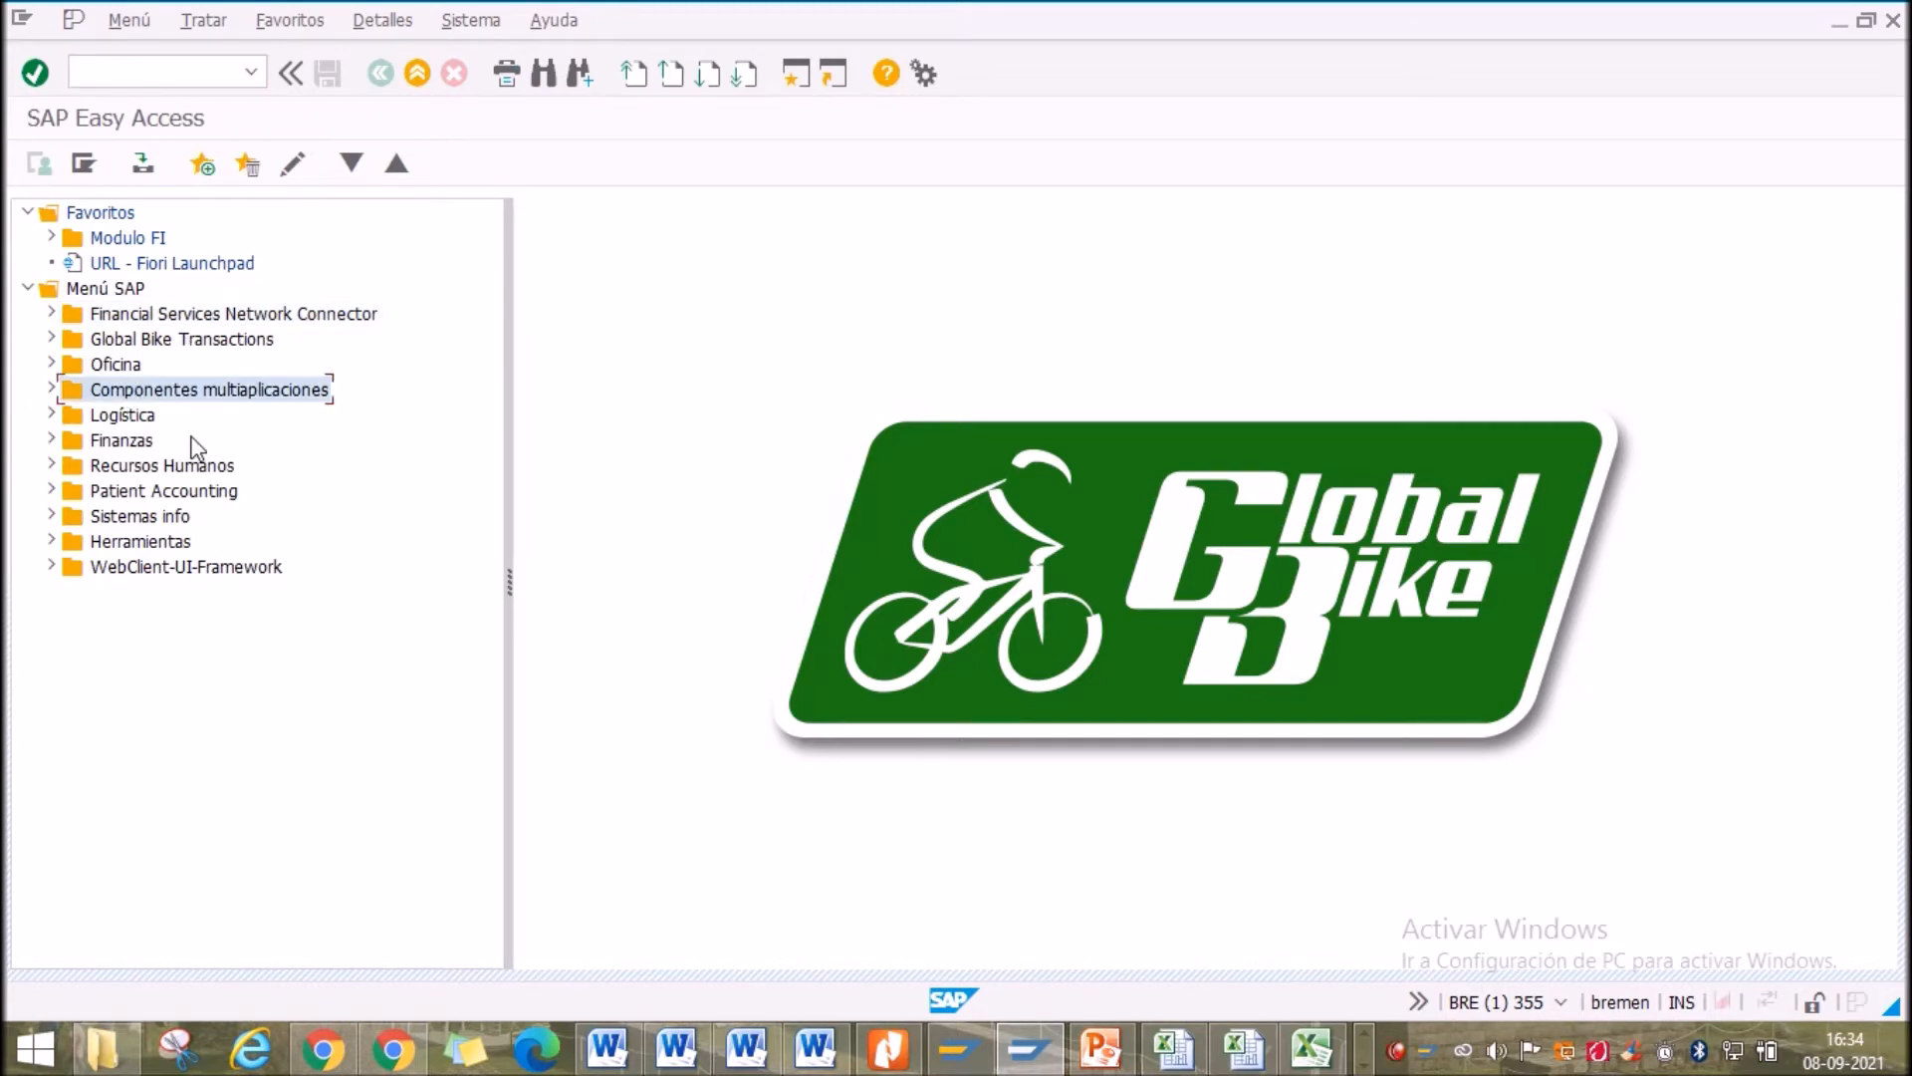
double_click(129, 440)
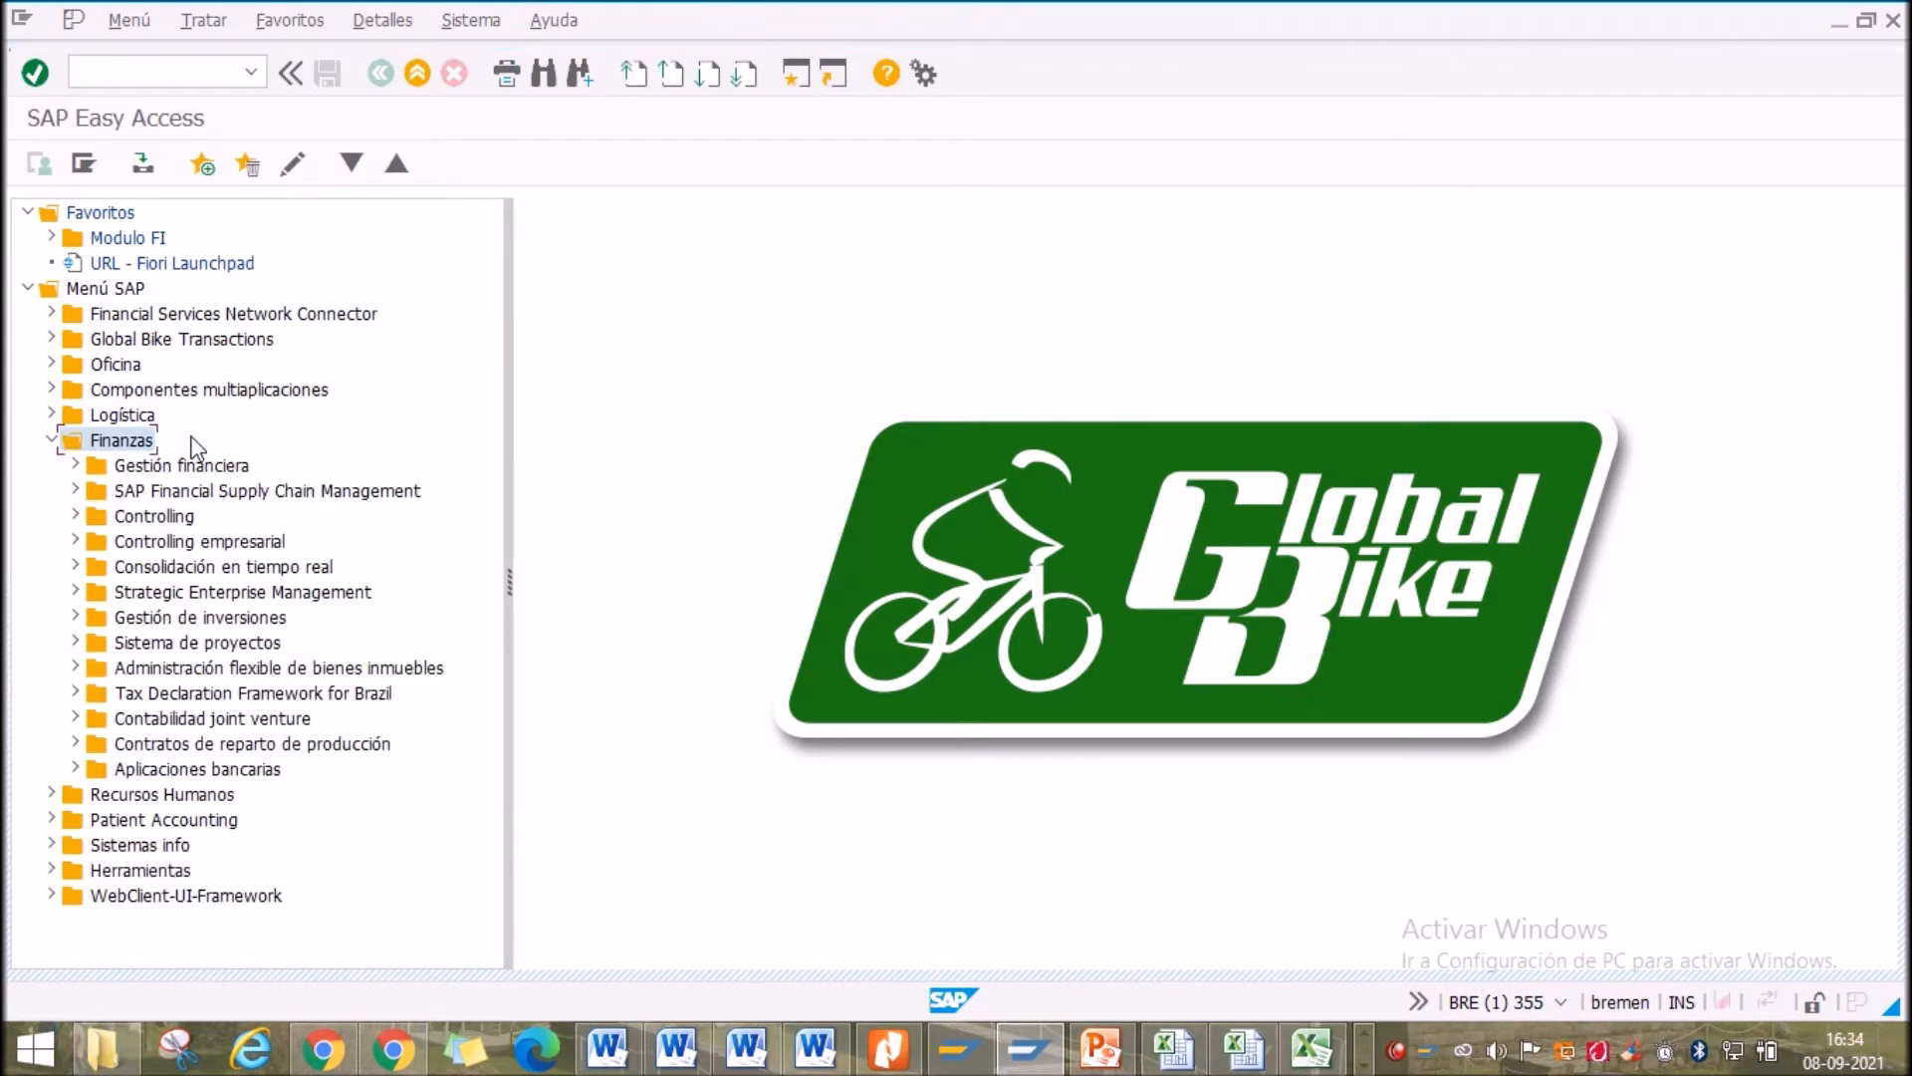
key("Down")
key("Right")
key("Down")
key("Down")
key("Down")
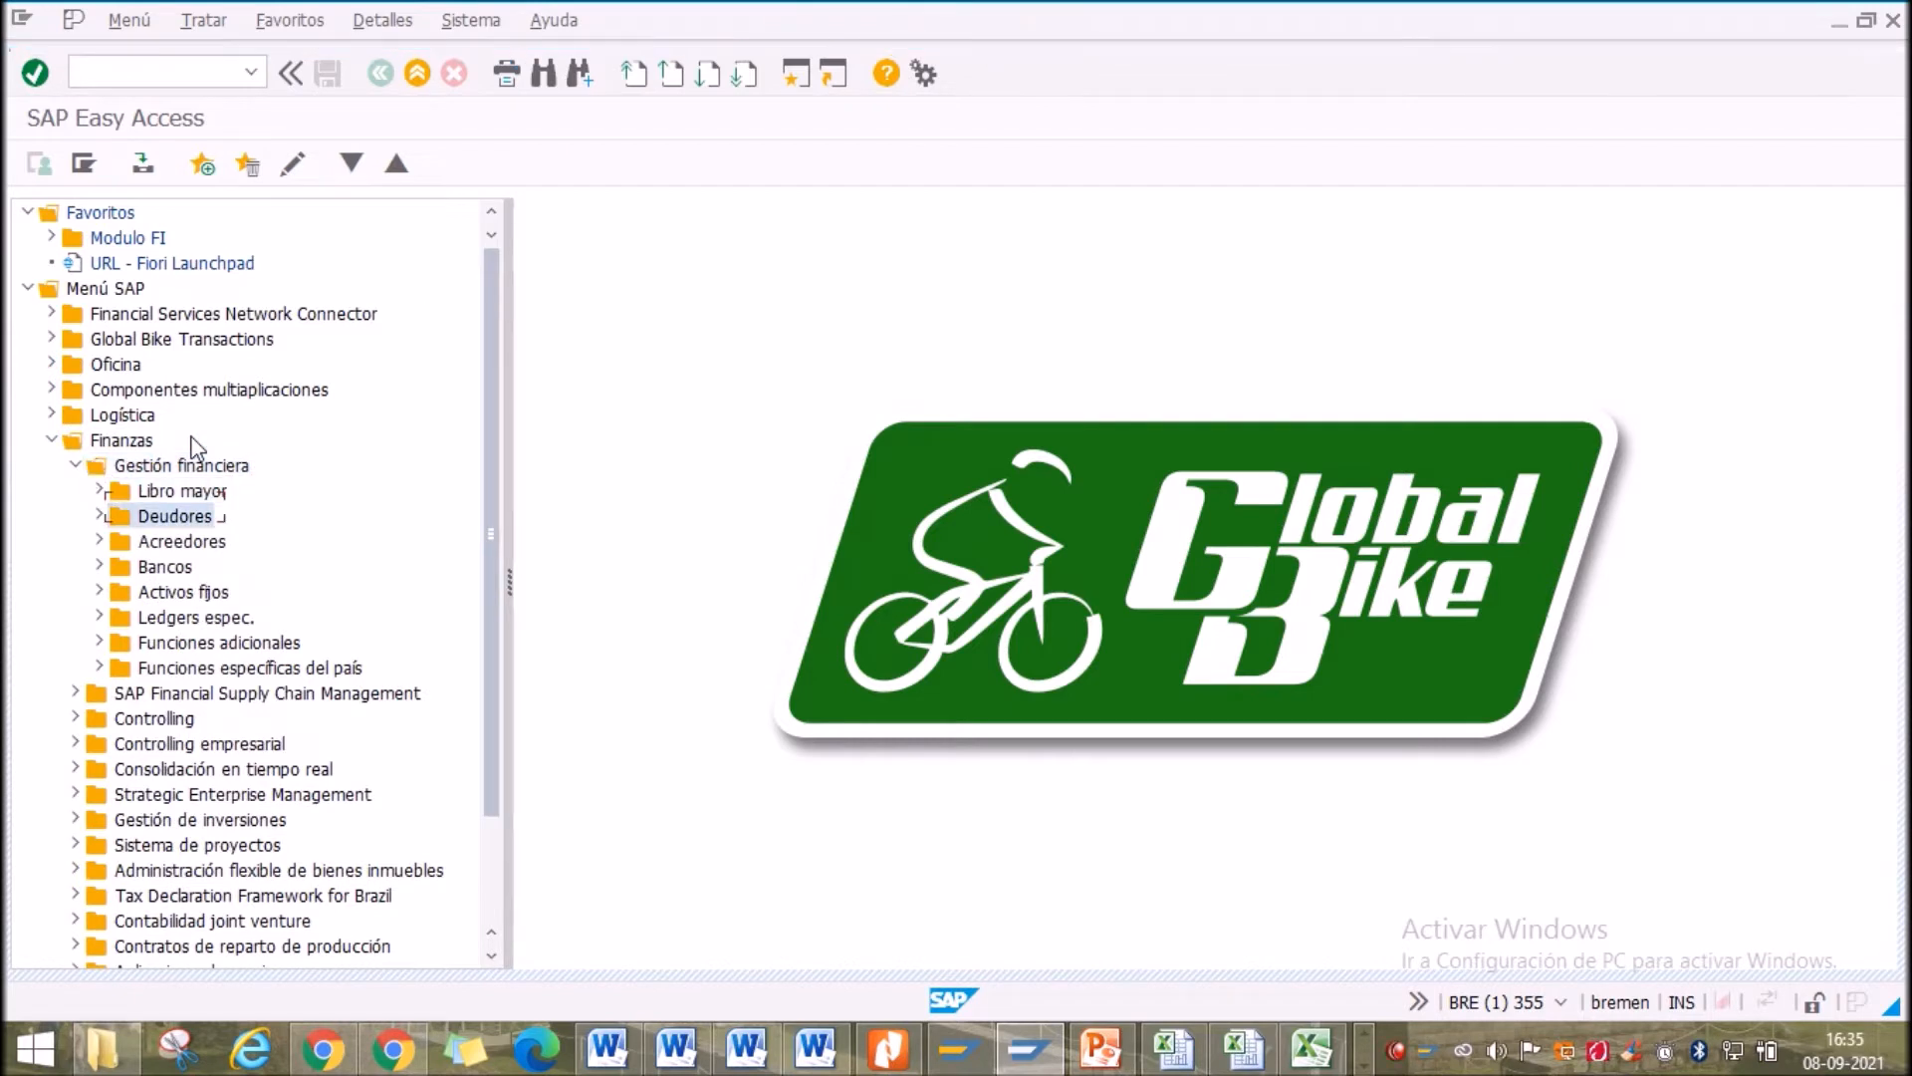
key("Right")
key("Down")
key("Down")
key("Down")
key("Down")
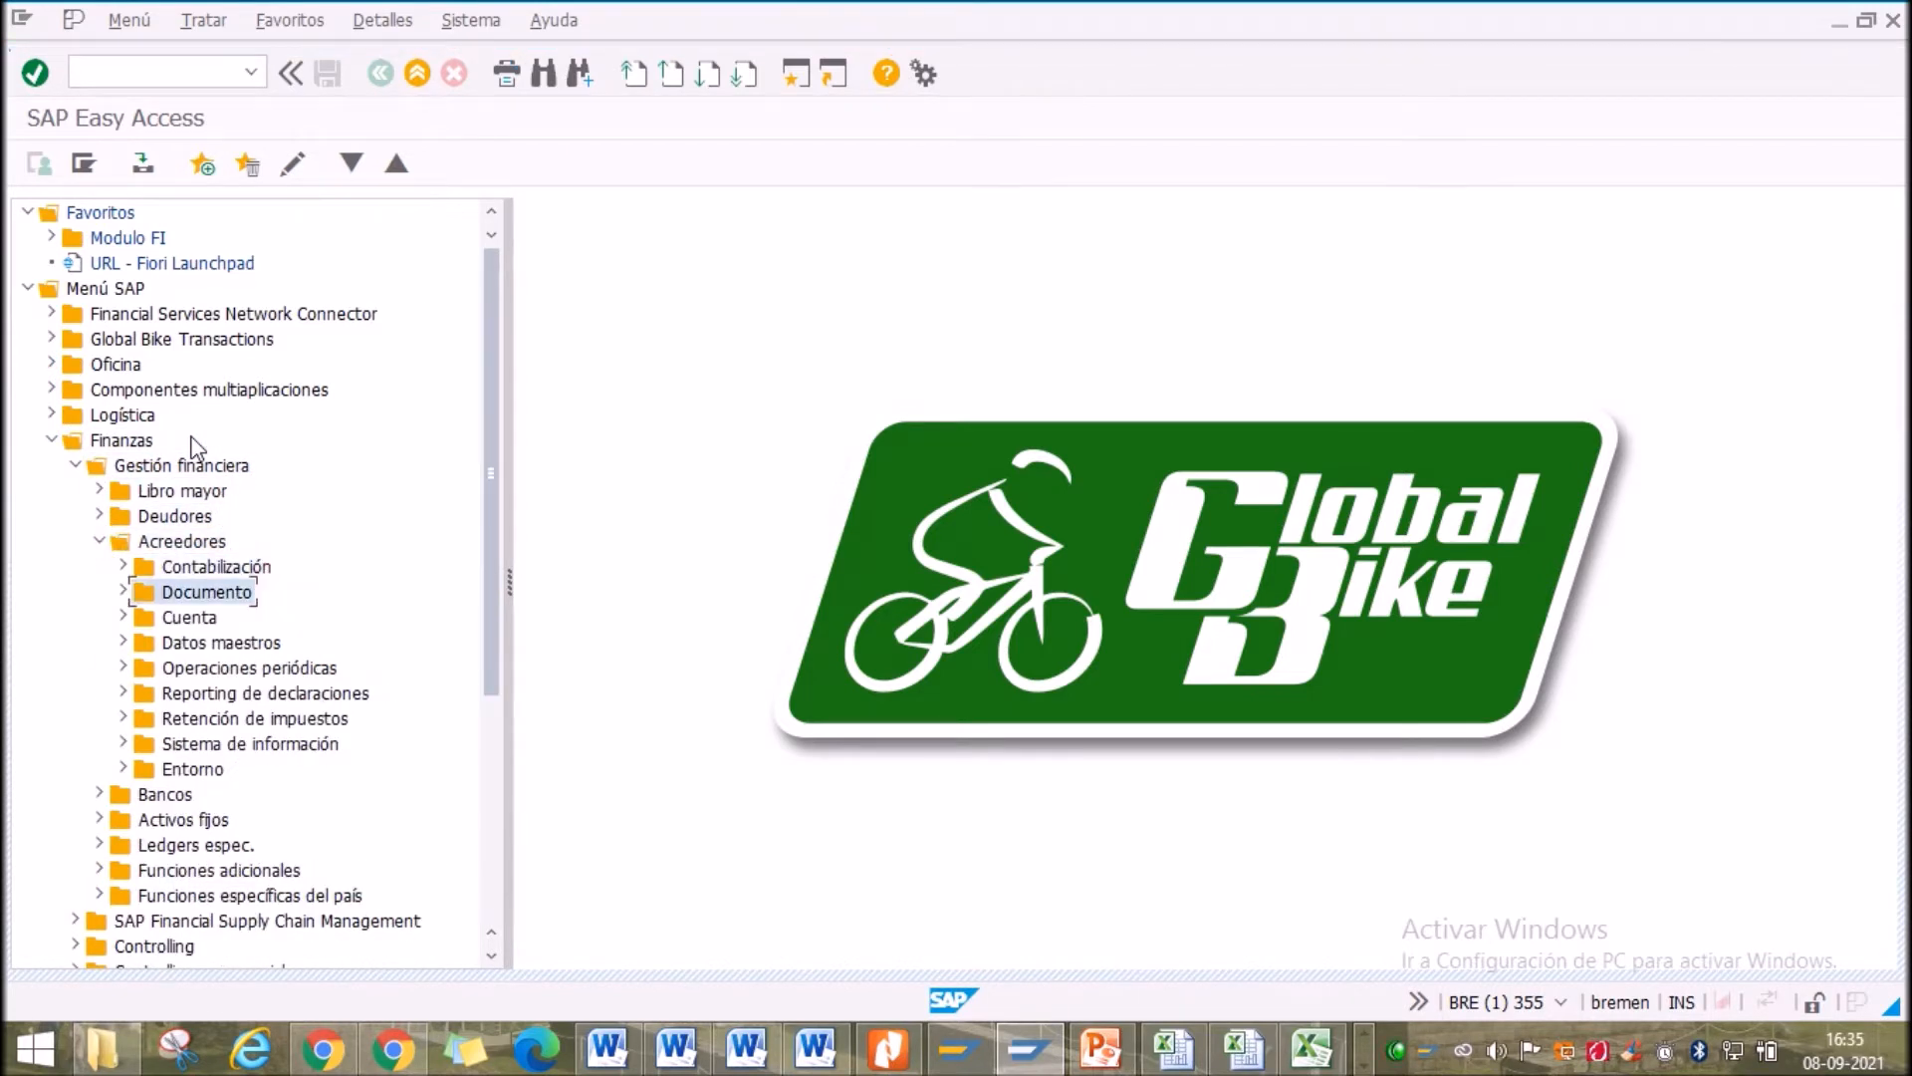
key("Right")
key("Down")
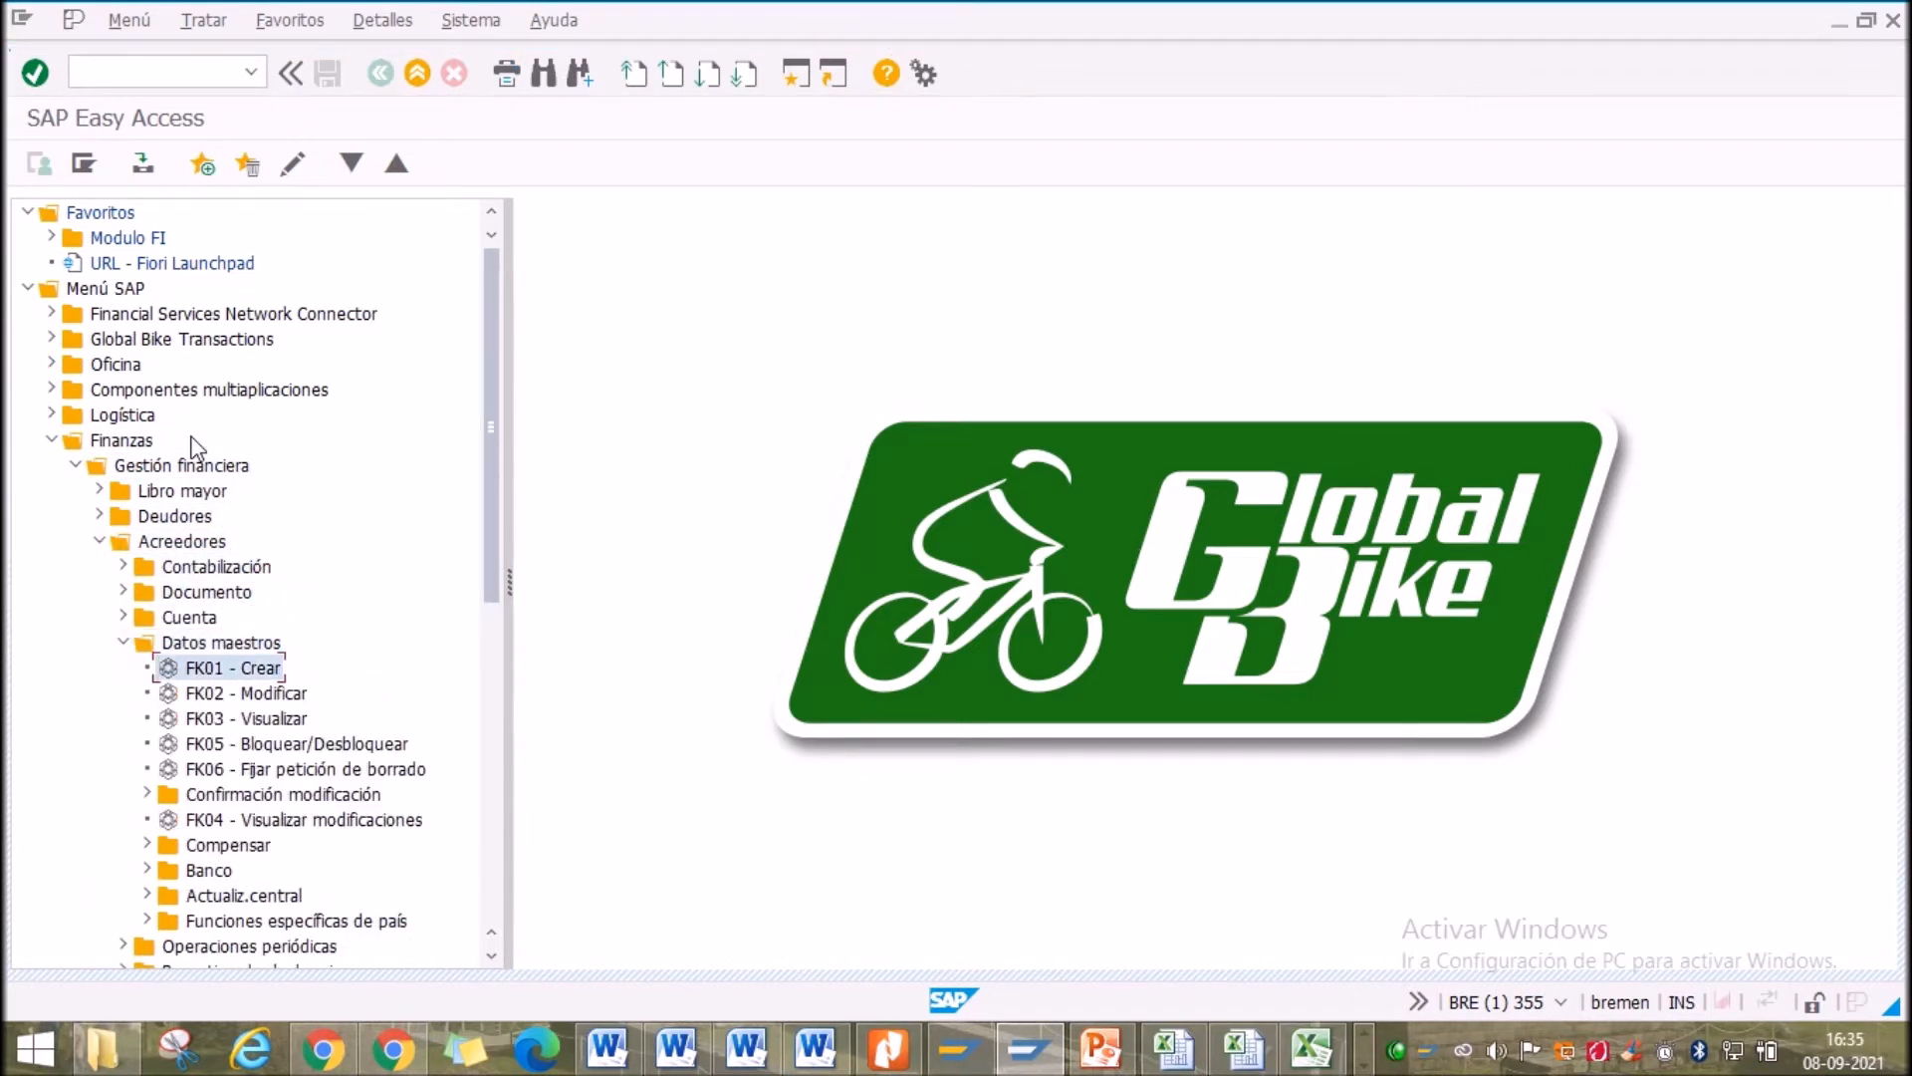
double_click(206, 672)
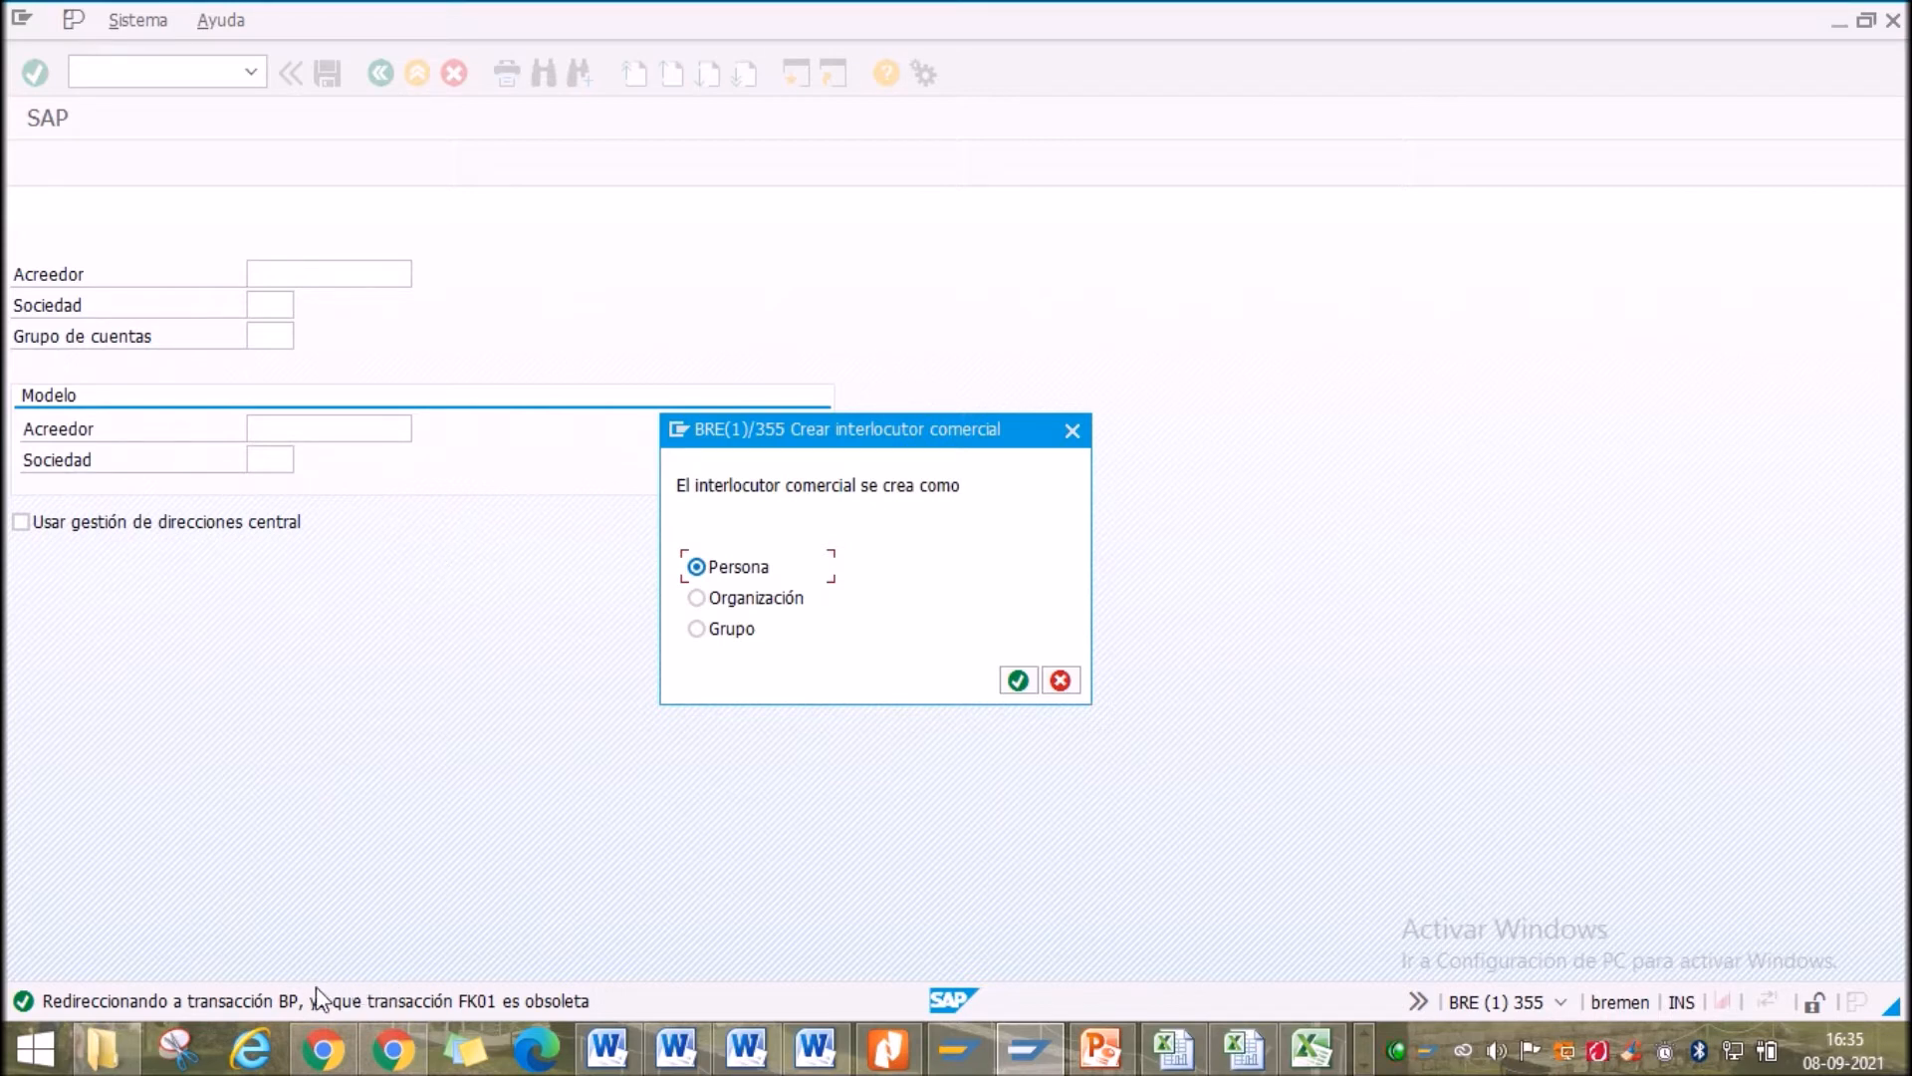
Choose Persona, then cancel the person form and confirm discarding it
left_click(1017, 681)
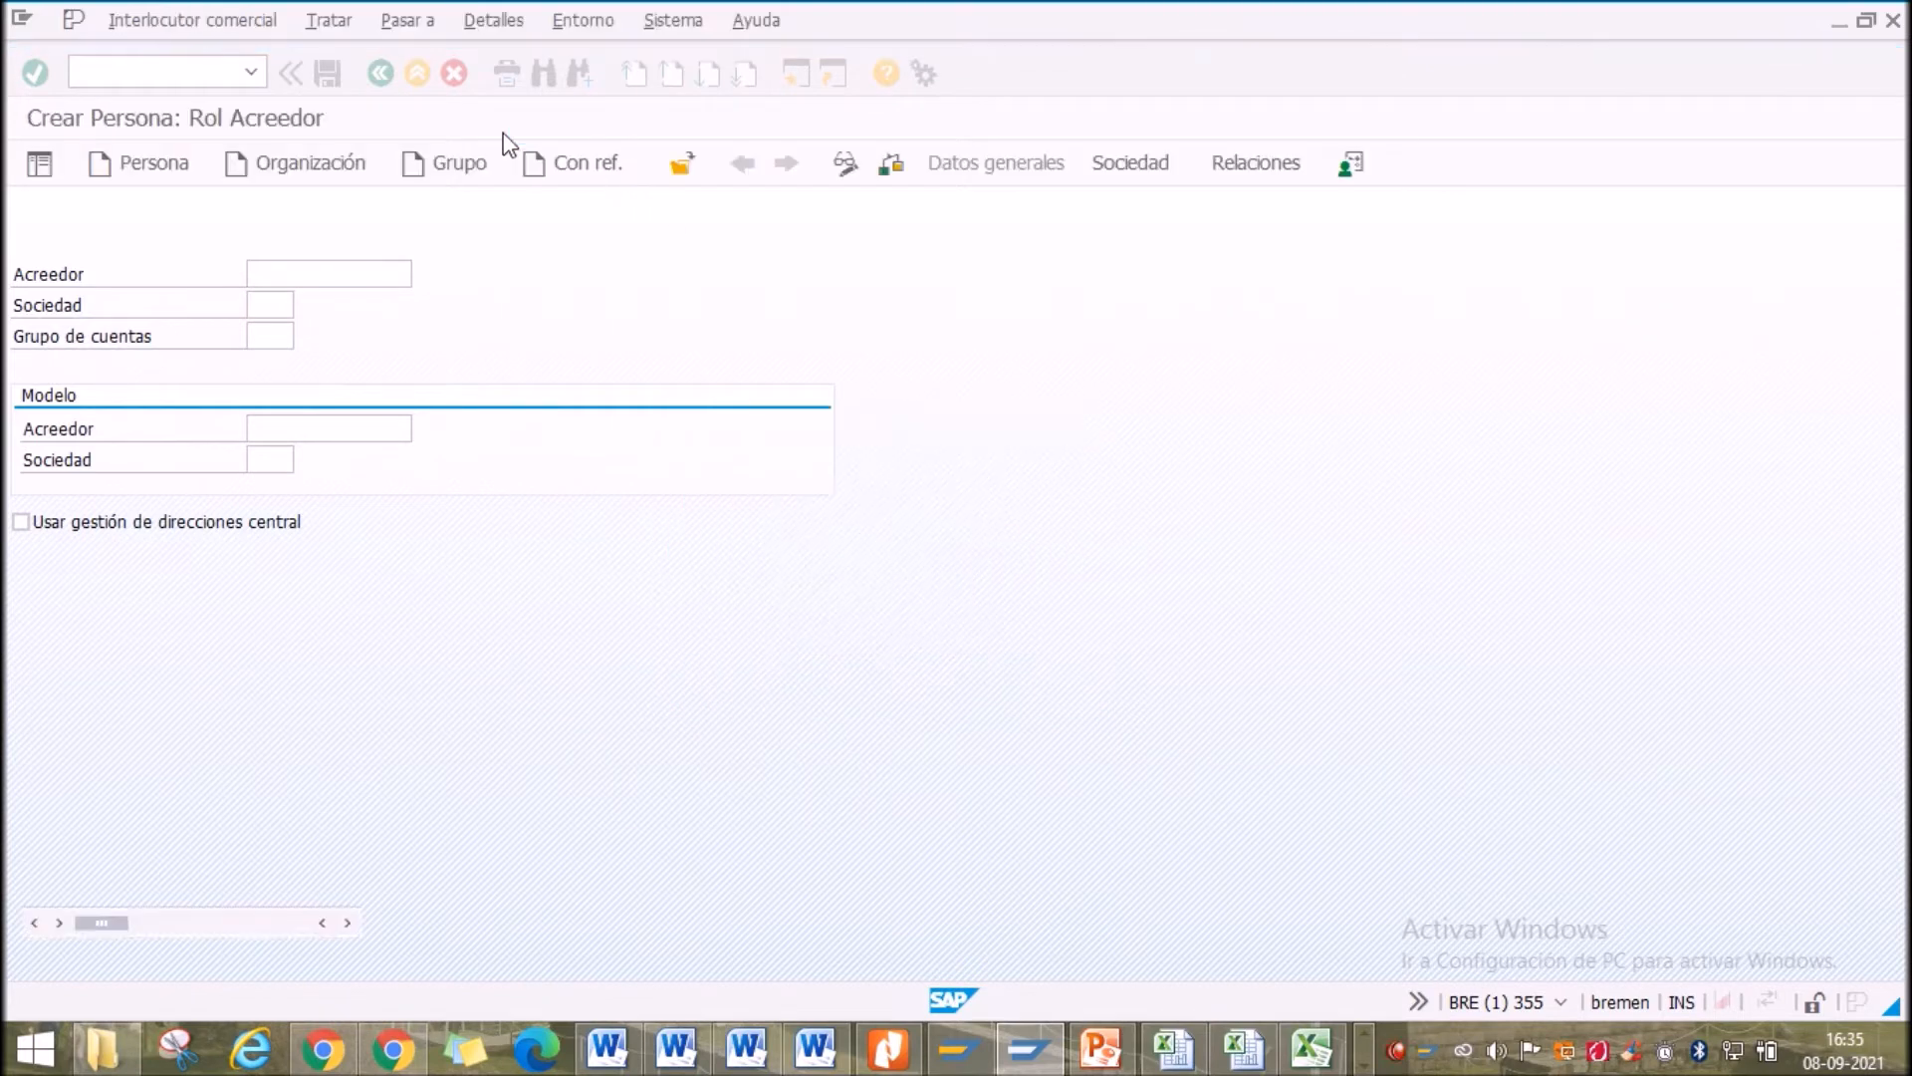
left_click(380, 73)
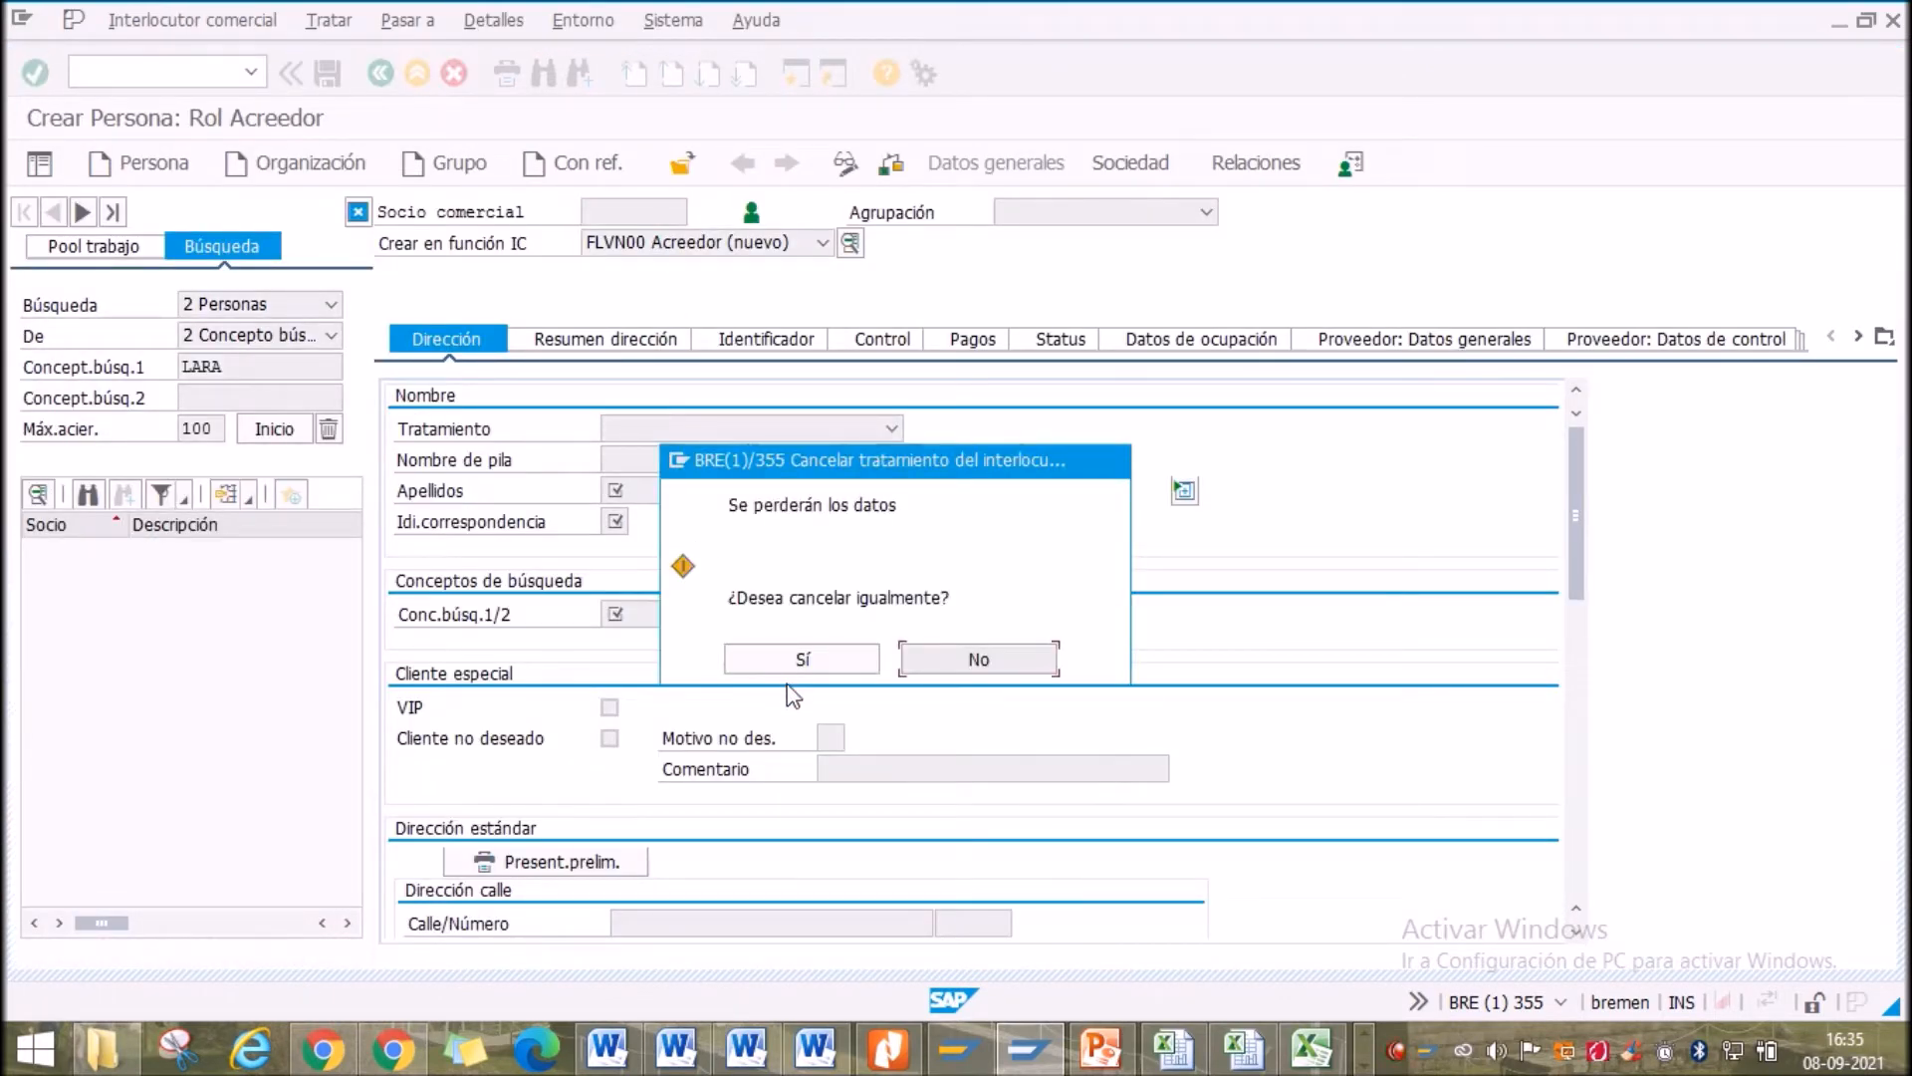
left_click(800, 659)
Run transaction bp to open business partner maintenance
left_click(187, 70)
type("bp")
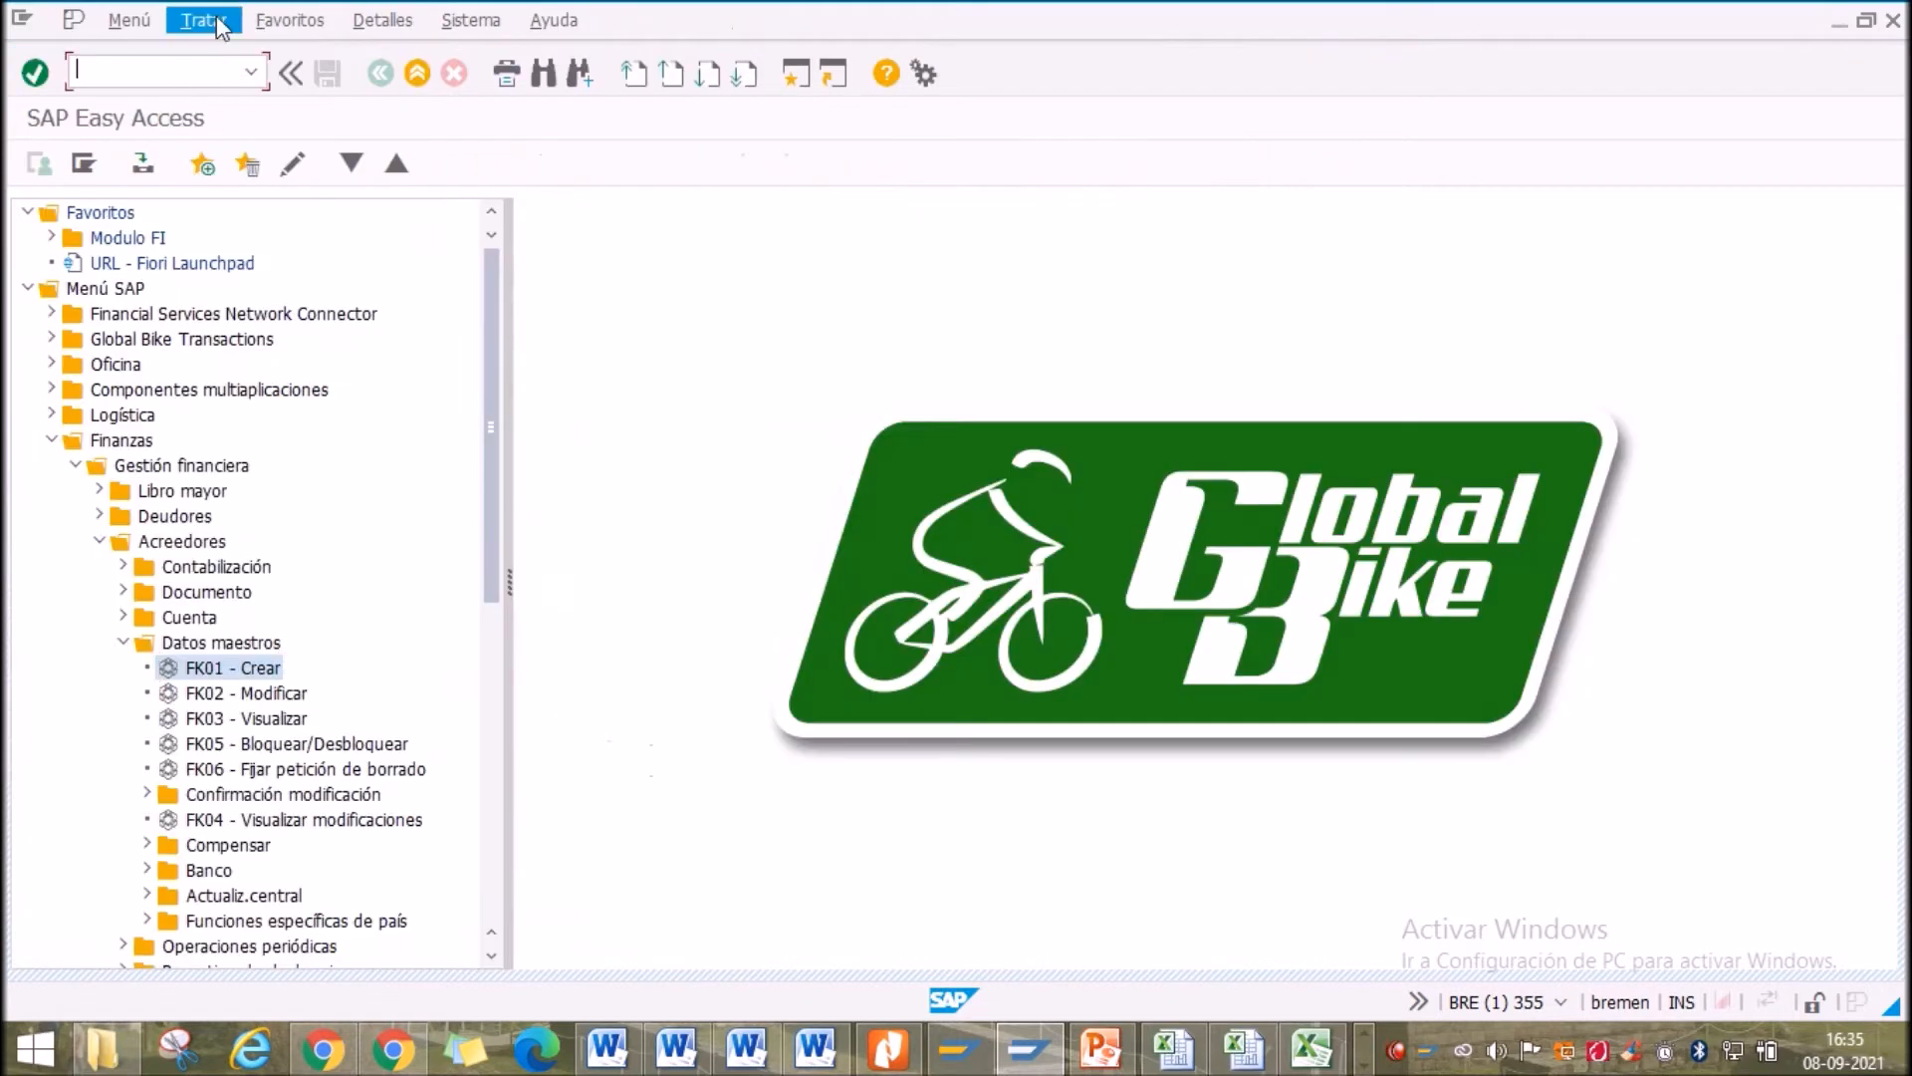
key("Return")
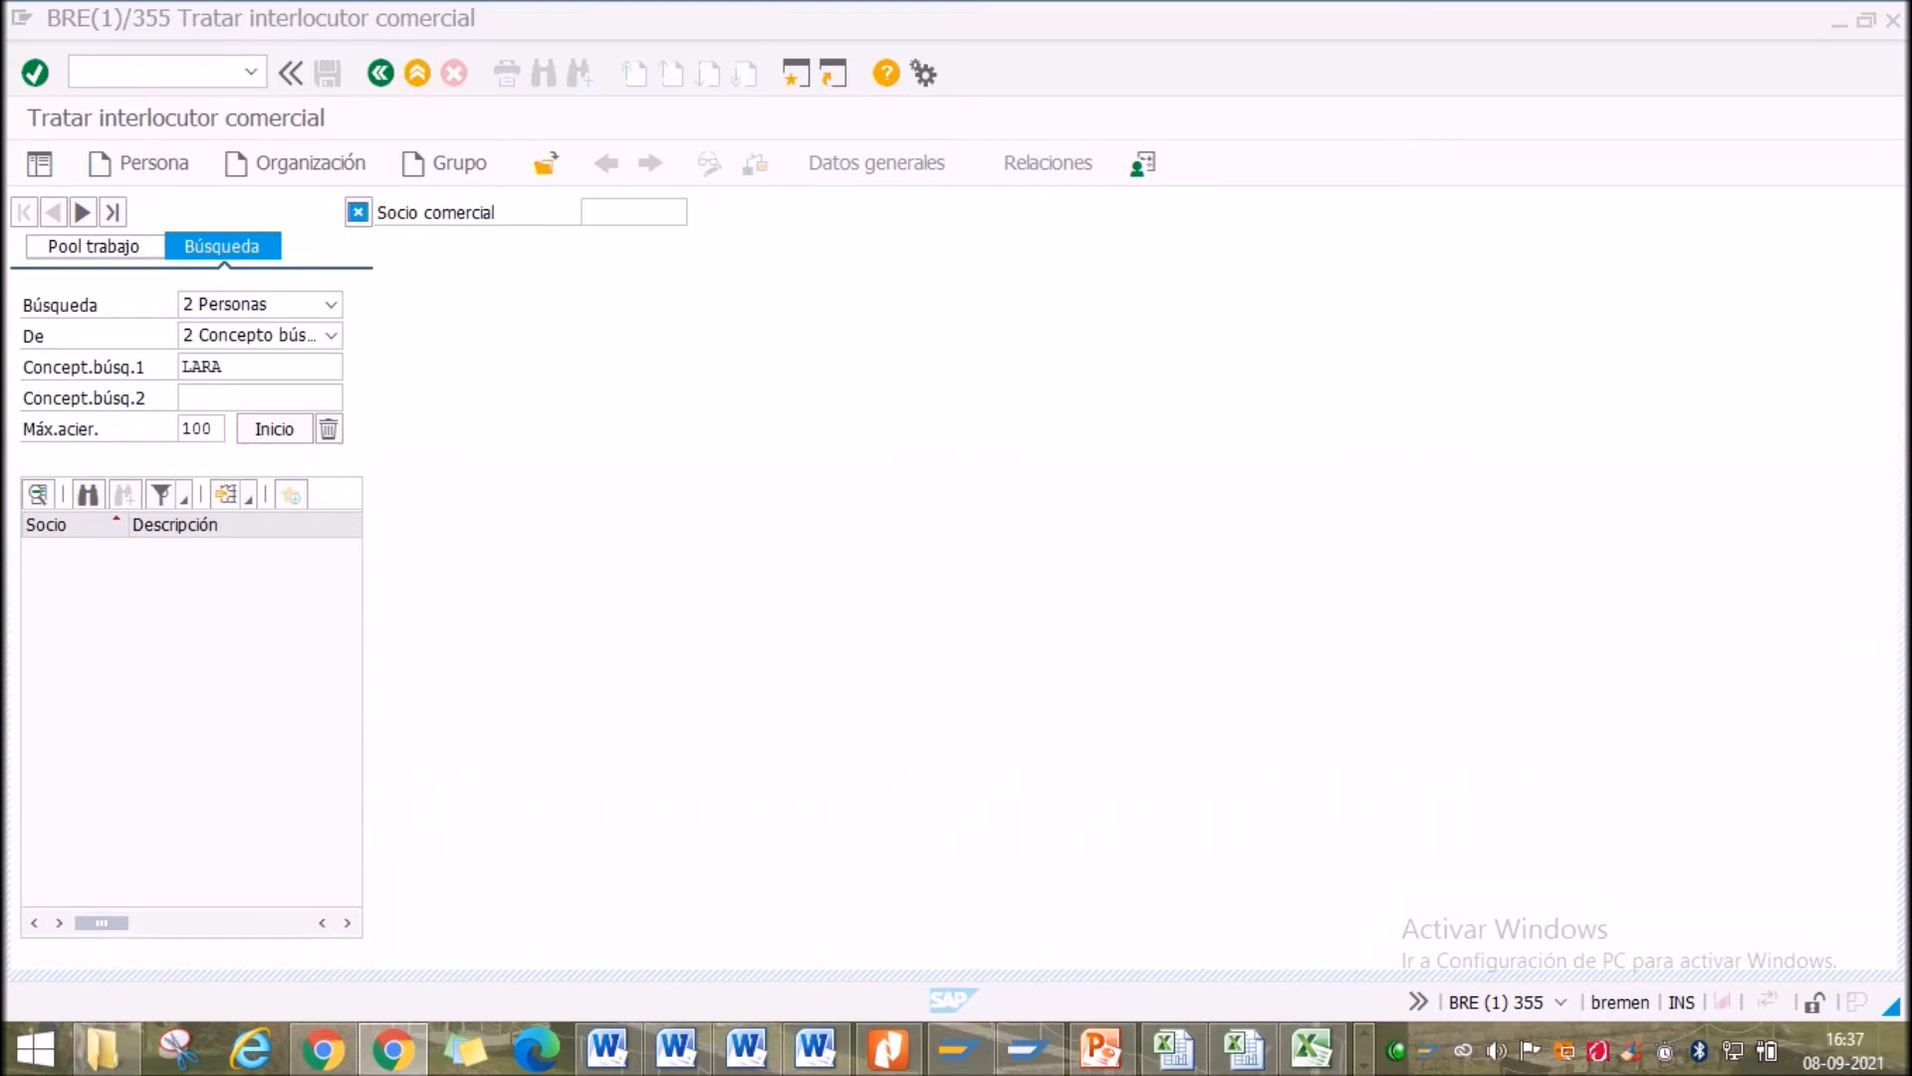
Select the Socio comercial field and start a new Organización business partner
left_click(621, 213)
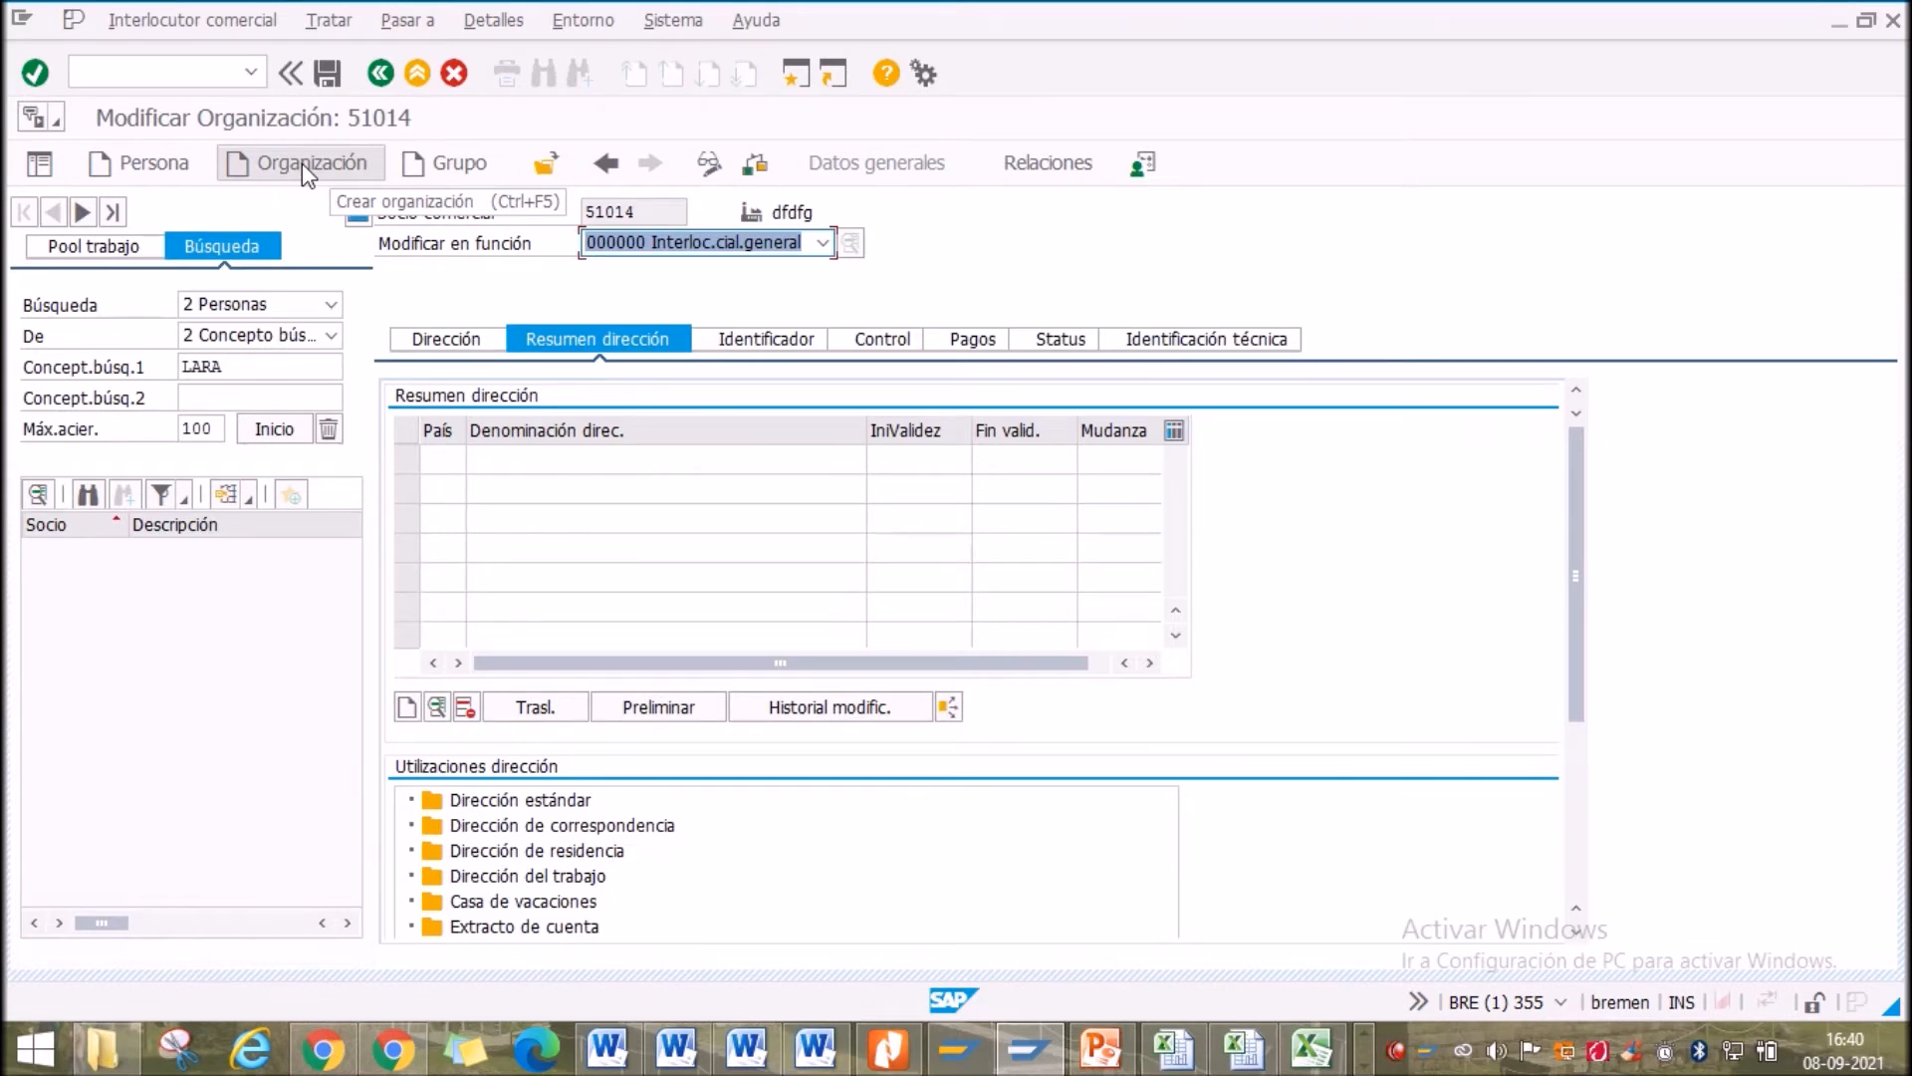
left_click(301, 163)
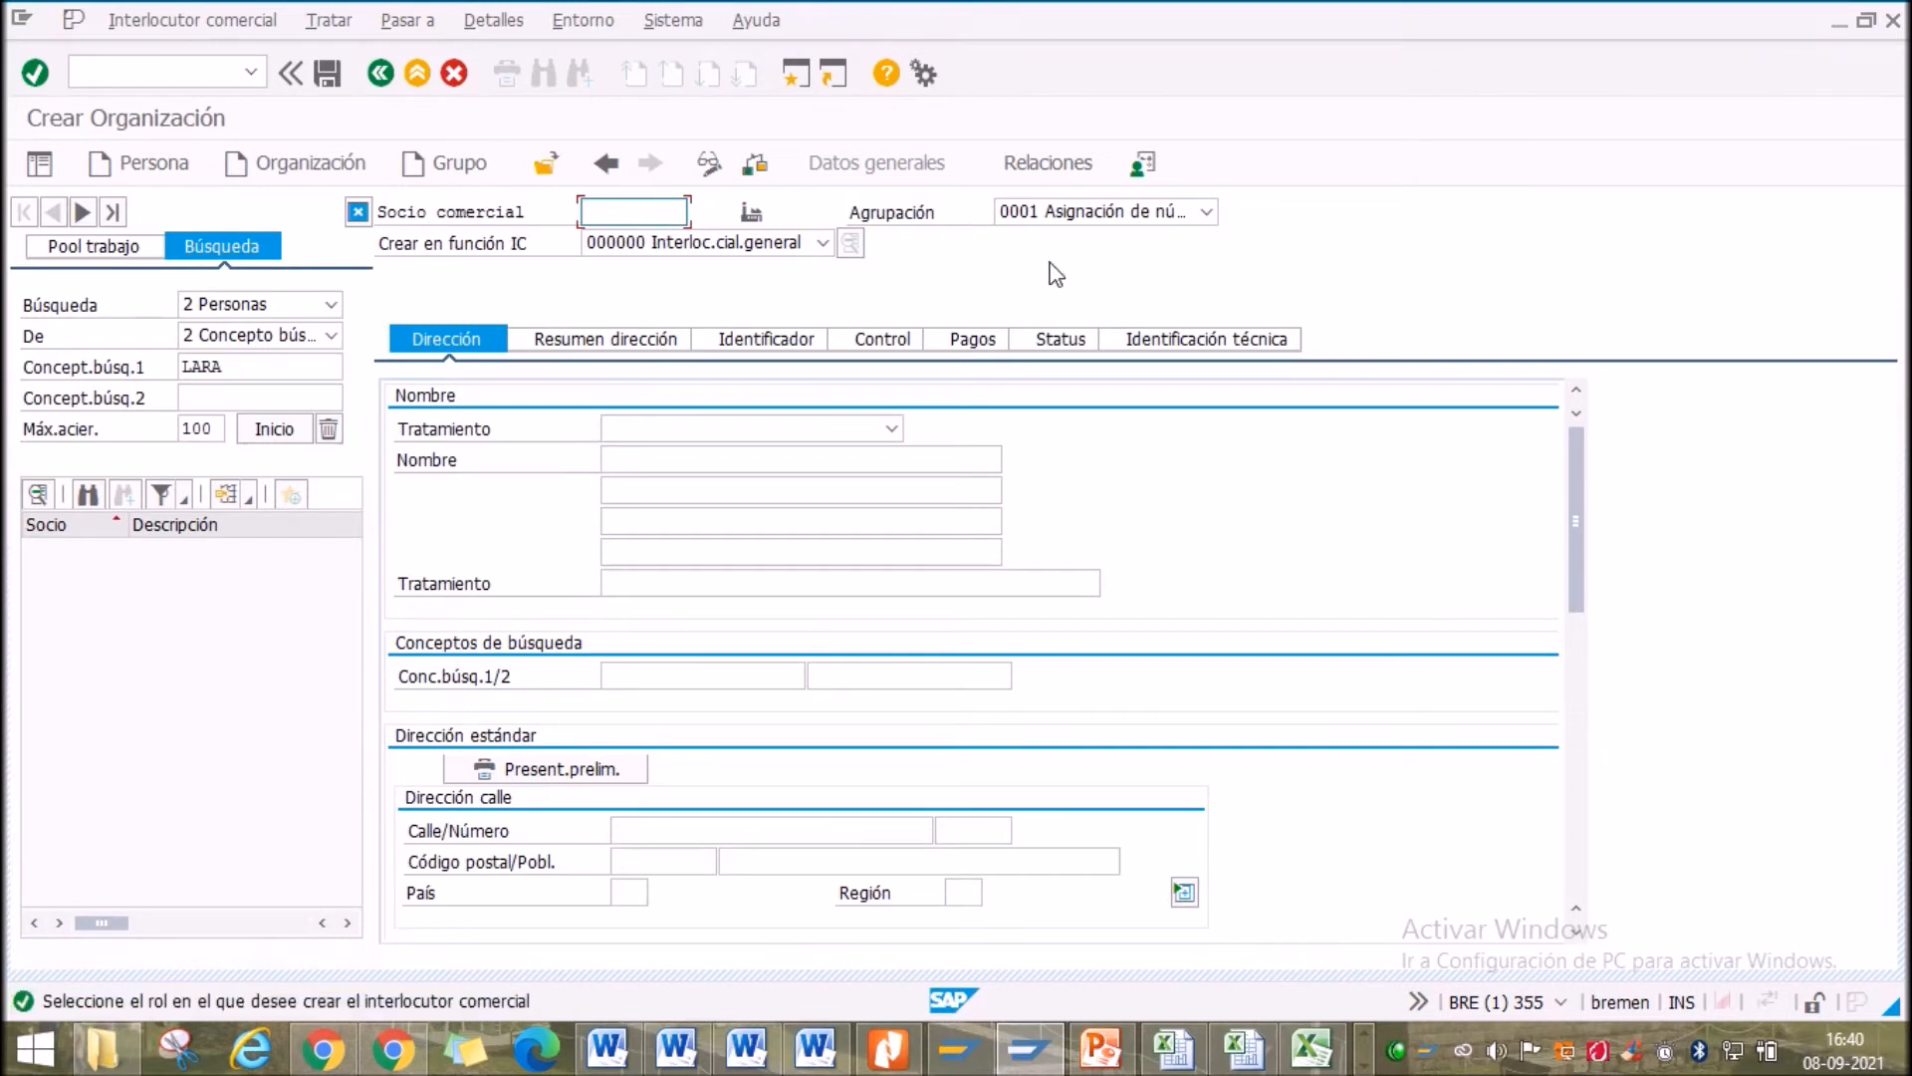
Keep grouping 0001, set title 0003 Empresa and name SUPERALIMENTOS SUR
left_click(1095, 213)
left_click(1089, 239)
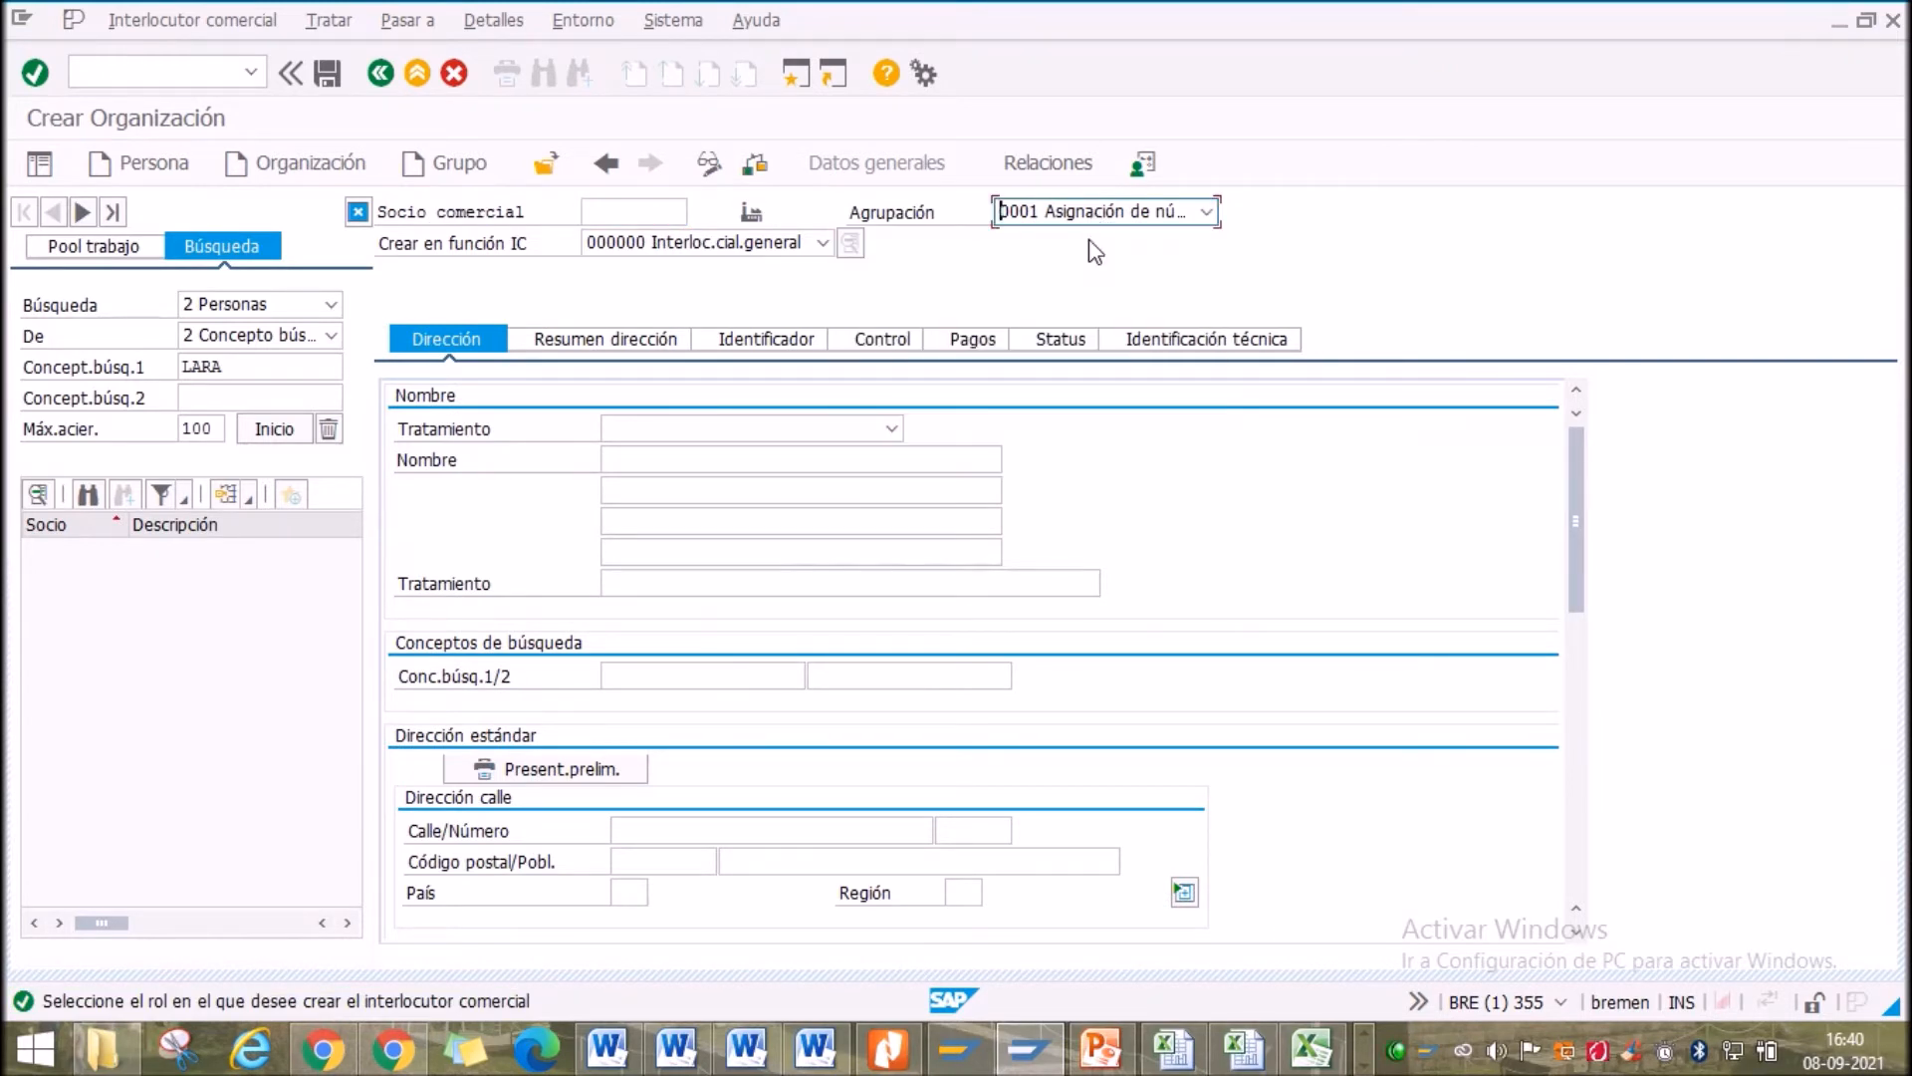
left_click(821, 437)
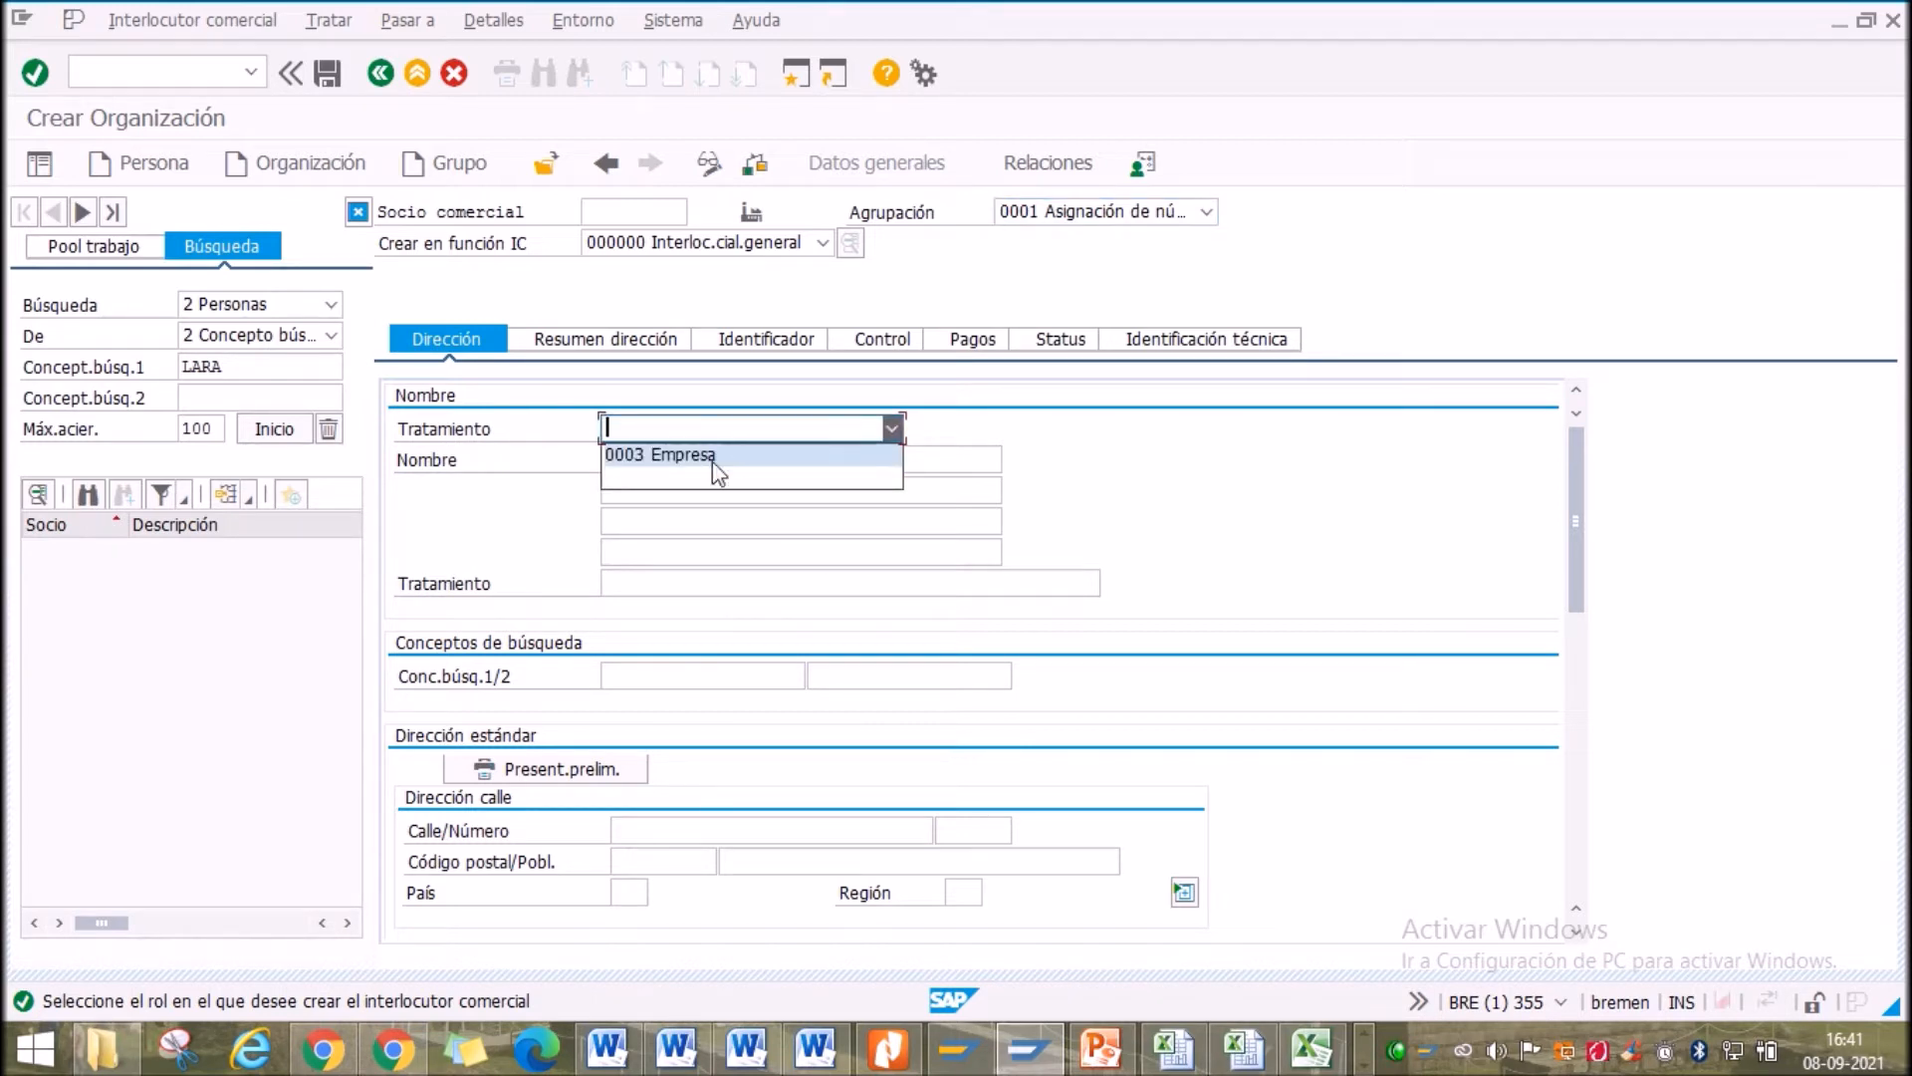
left_click(713, 461)
left_click(667, 459)
type("super")
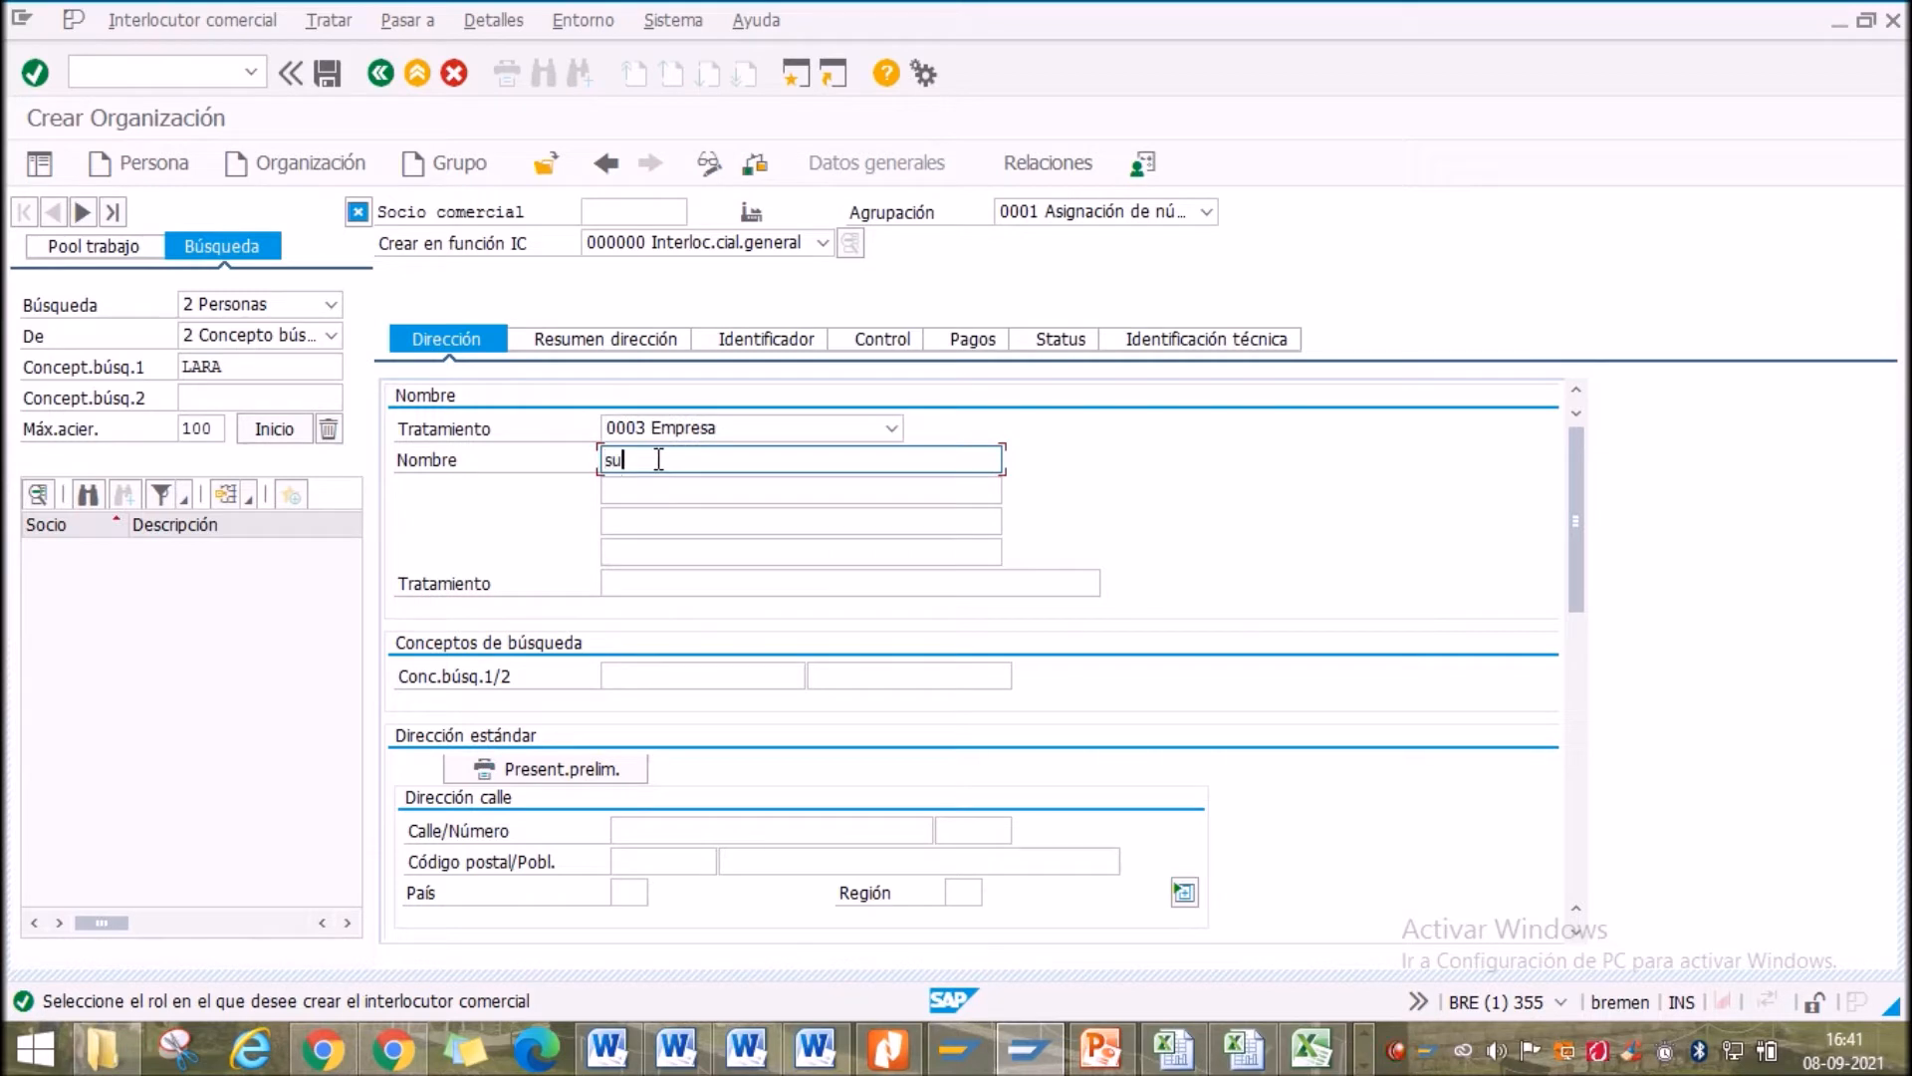
key("BackSpace")
key("BackSpace")
key("BackSpace")
key("BackSpace")
key("BackSpace")
type("SUPERALIMENTOS SUR")
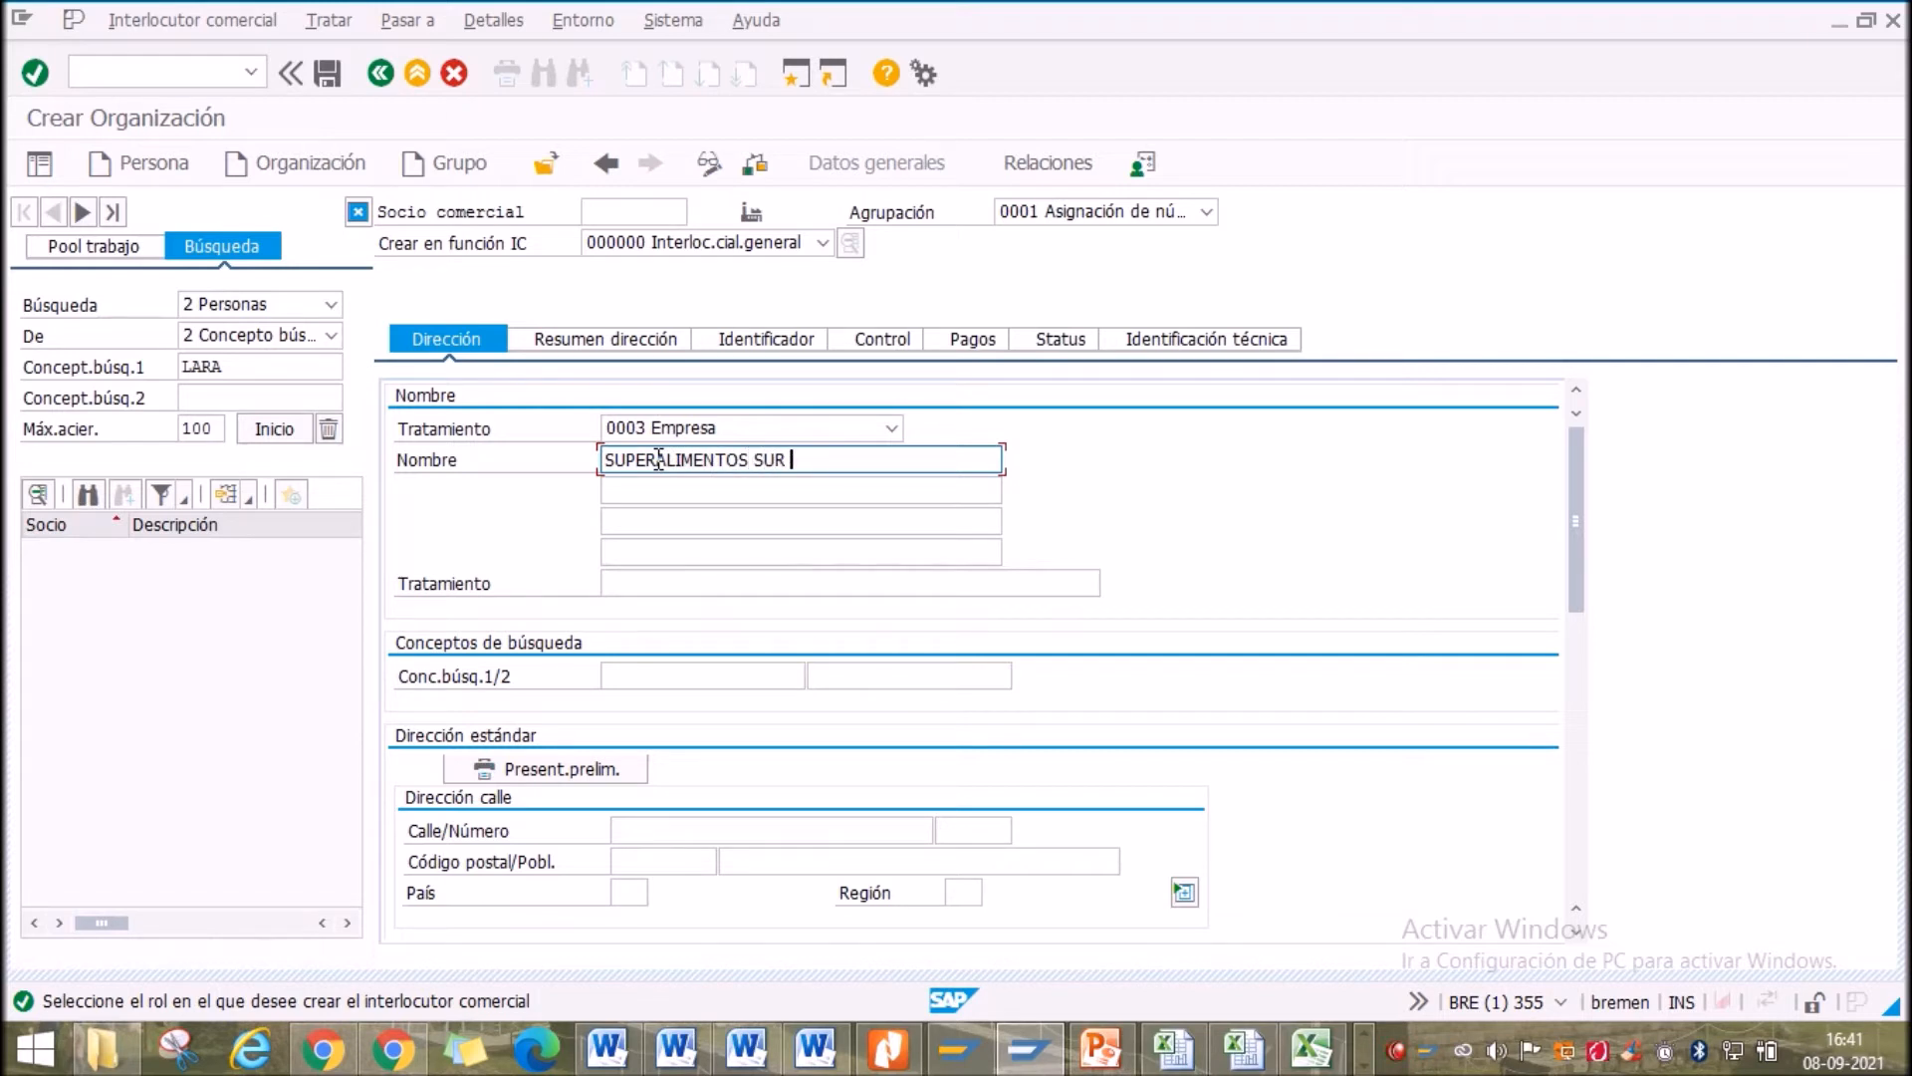
Enter salutation SRES, paste the tax ID as search term 1 and SUPER as search term 2
left_click(687, 585)
type("SRES")
scroll(697, 657, "down", 2)
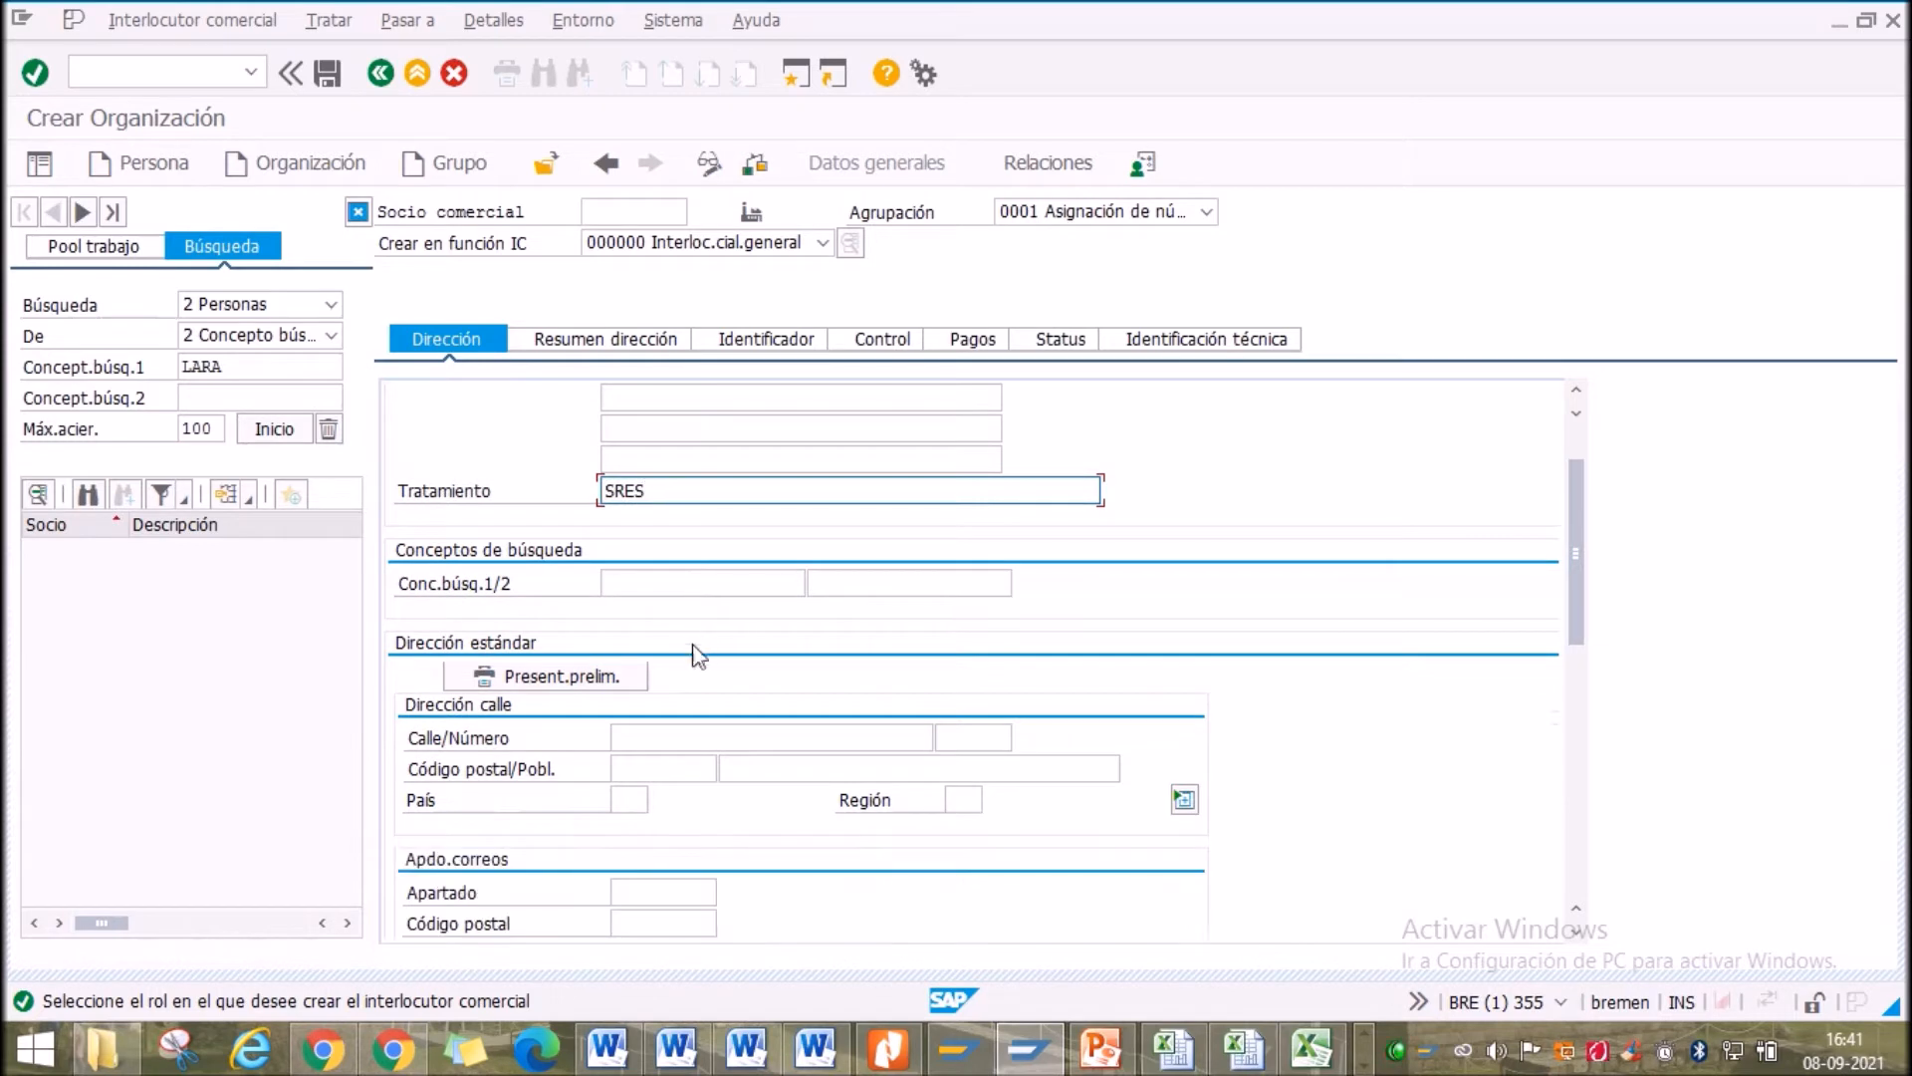
left_click(663, 581)
scroll(692, 592, "up", 2)
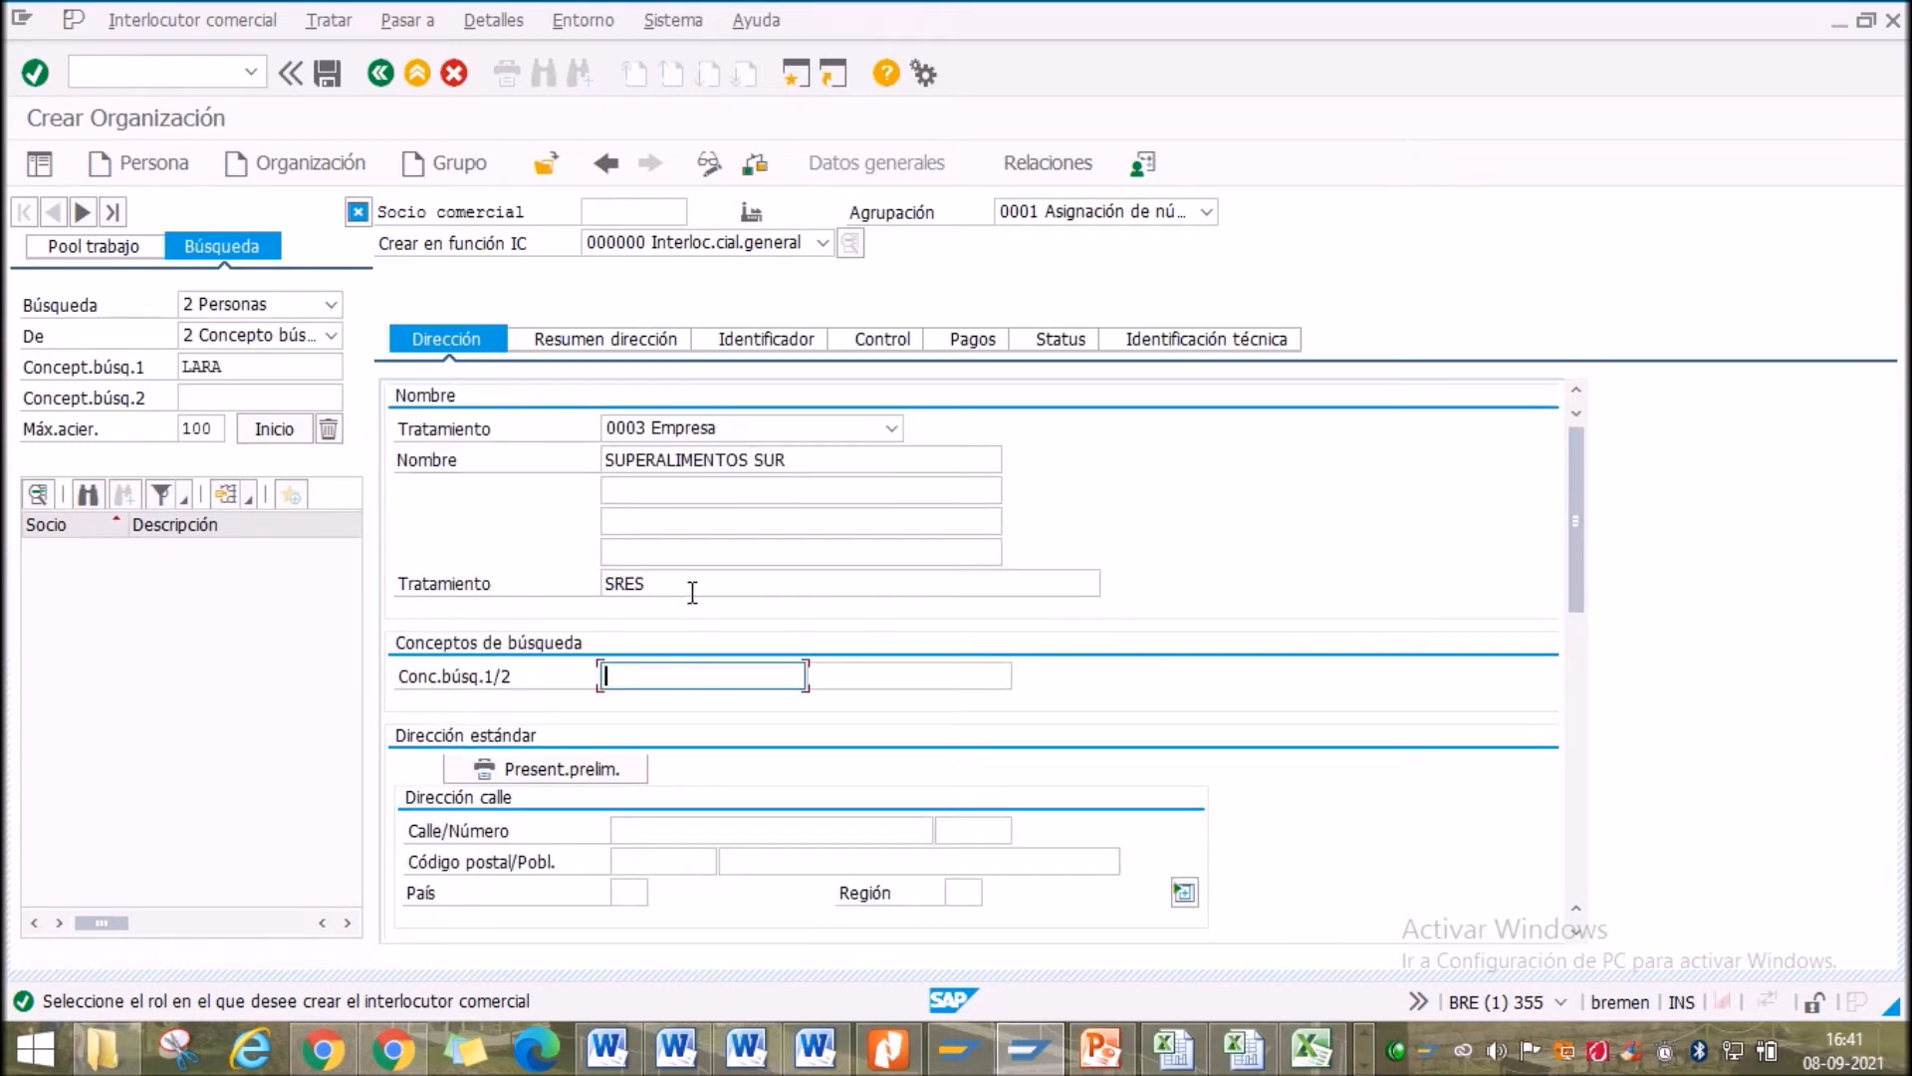
type("78")
key("BackSpace")
key("BackSpace")
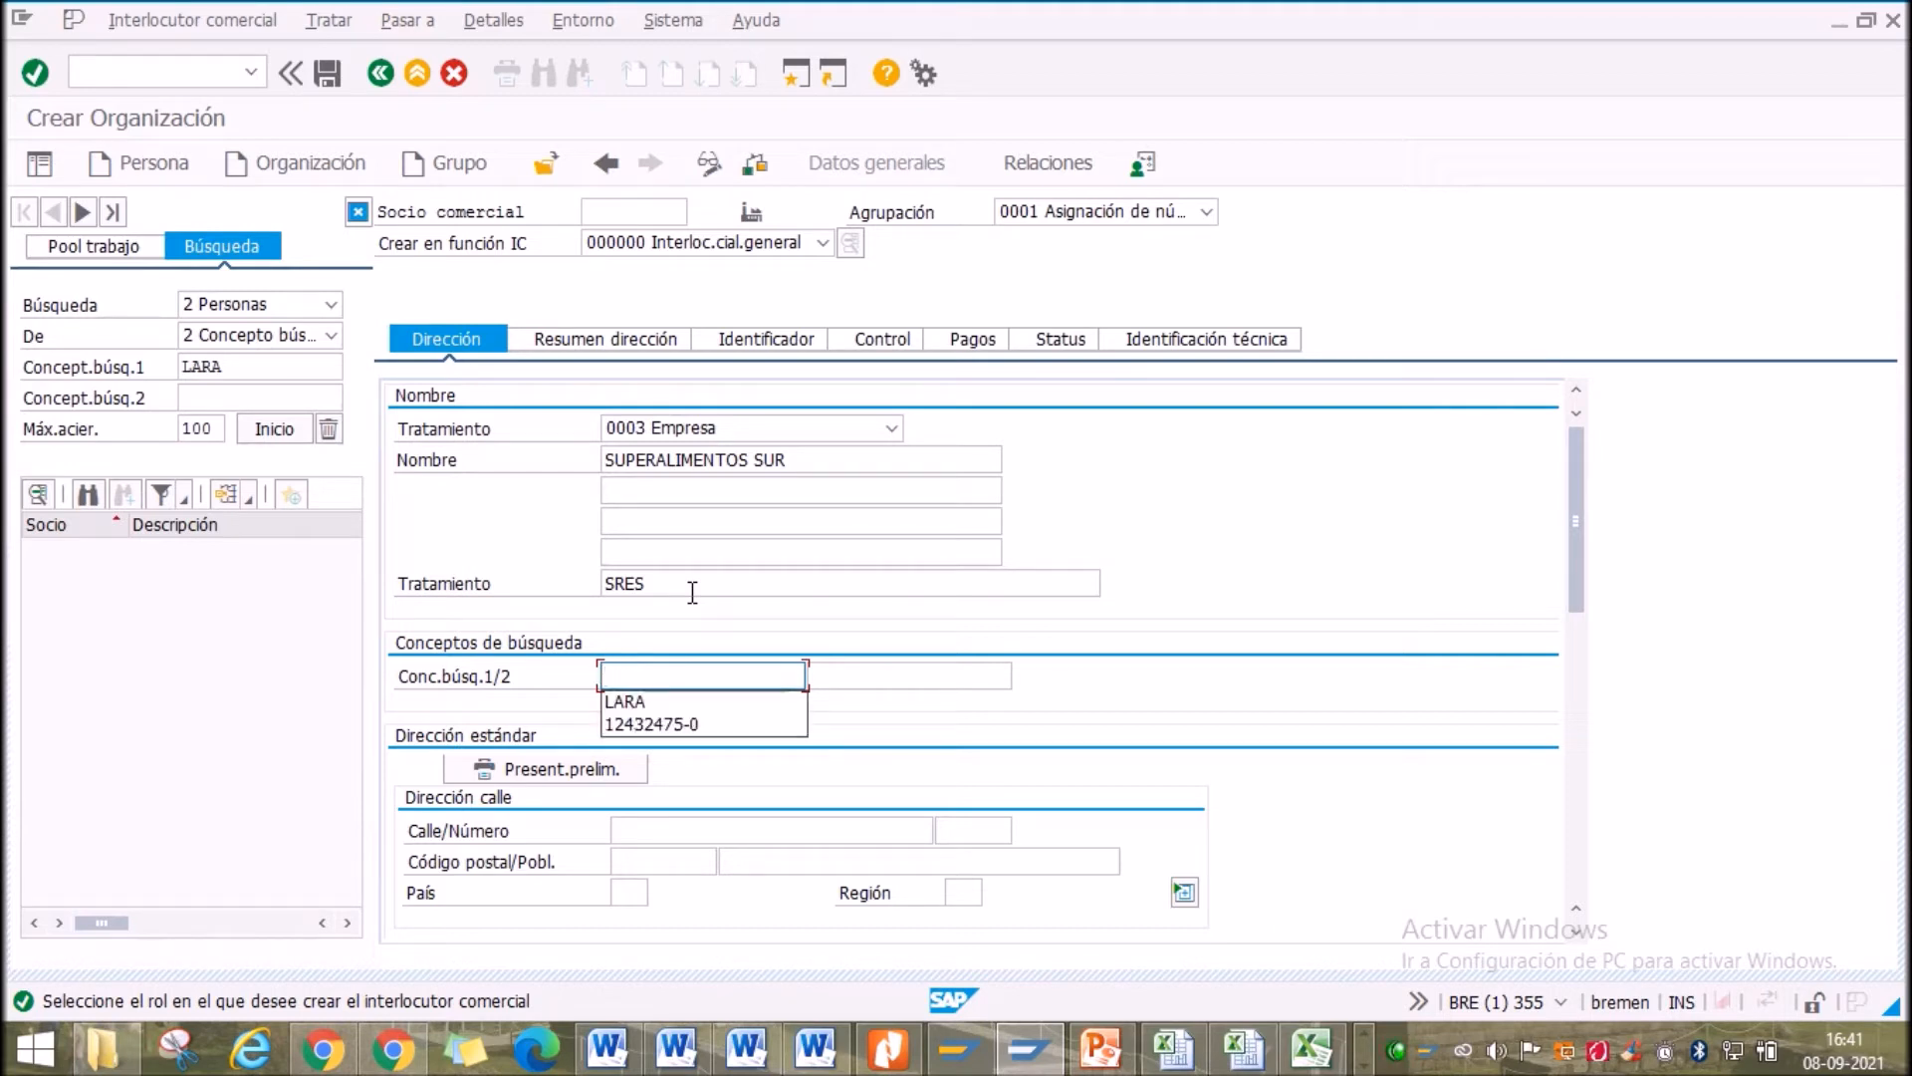
left_click(908, 671)
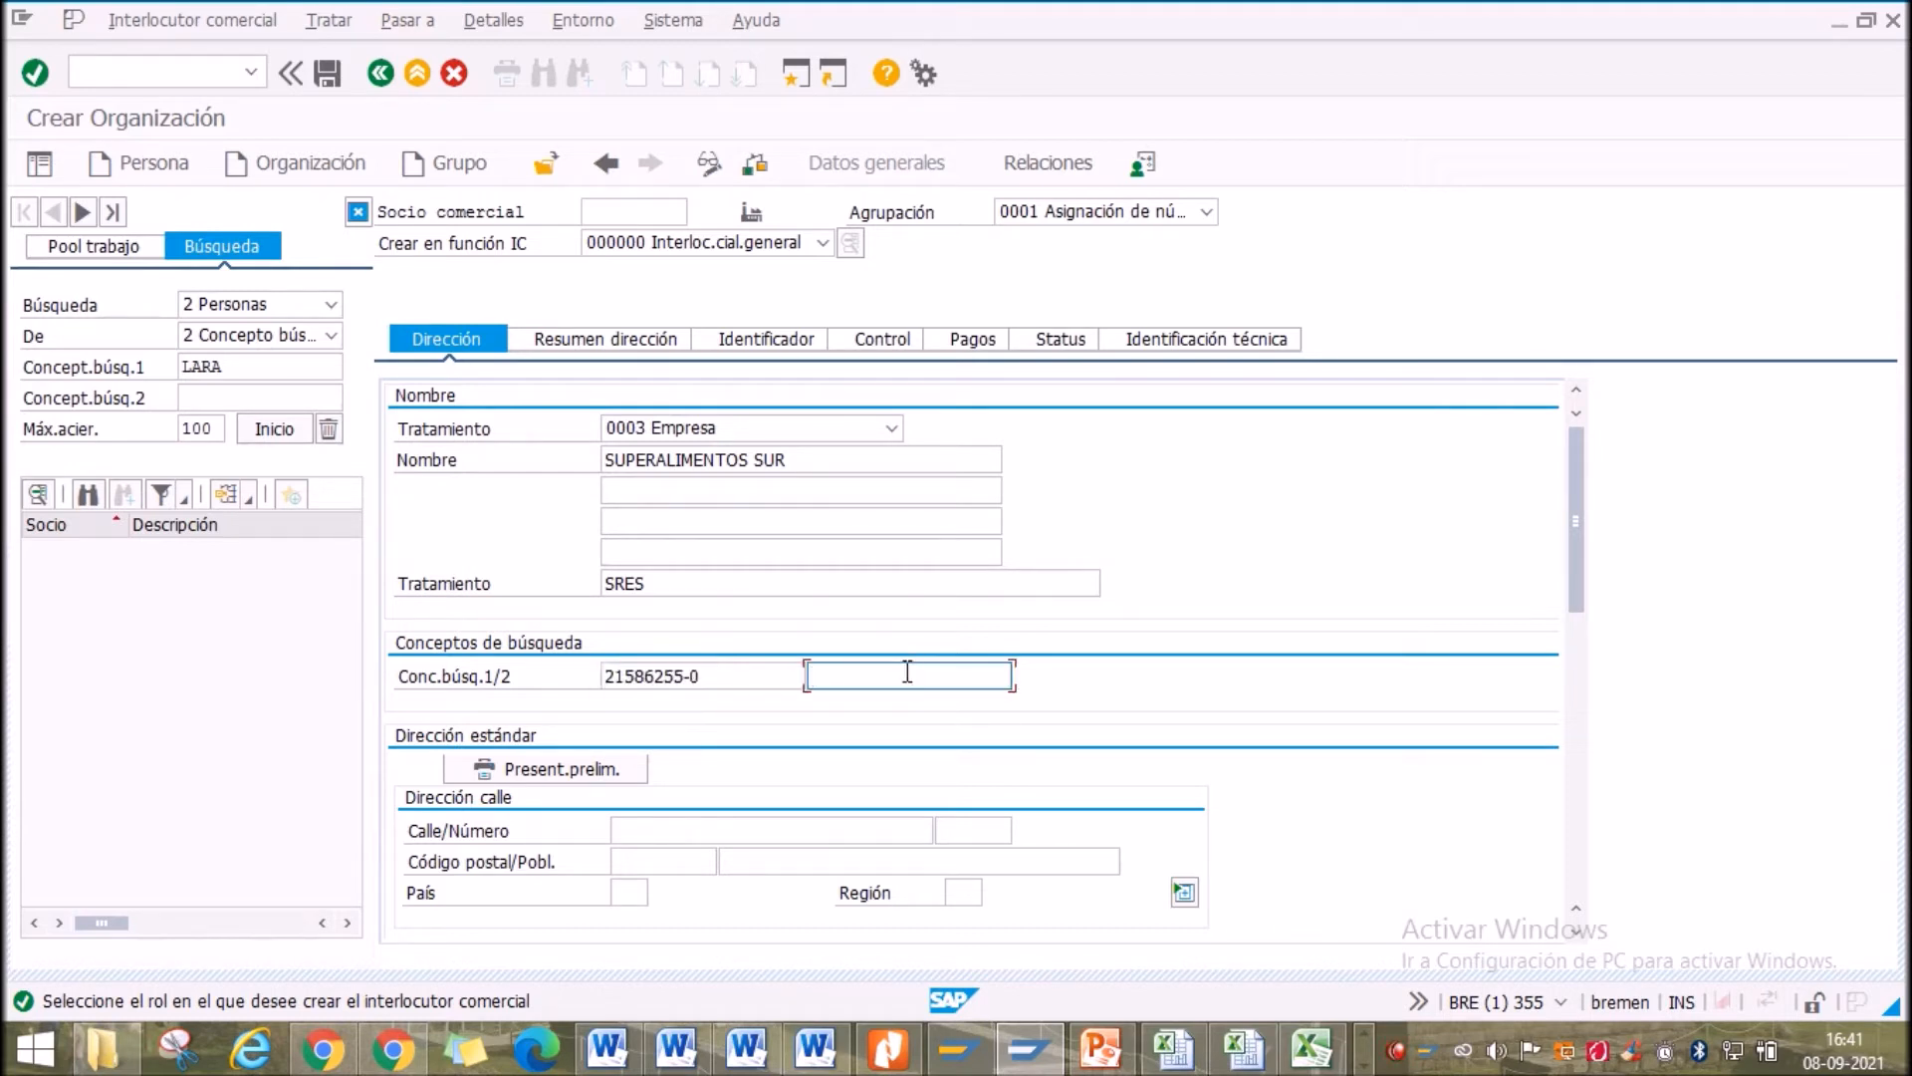
type("SUPER")
scroll(767, 776, "down", 1)
Enter street SAN DIEGO, town 111, country CL and region 14 XIV - Los Ríos
left_click(695, 739)
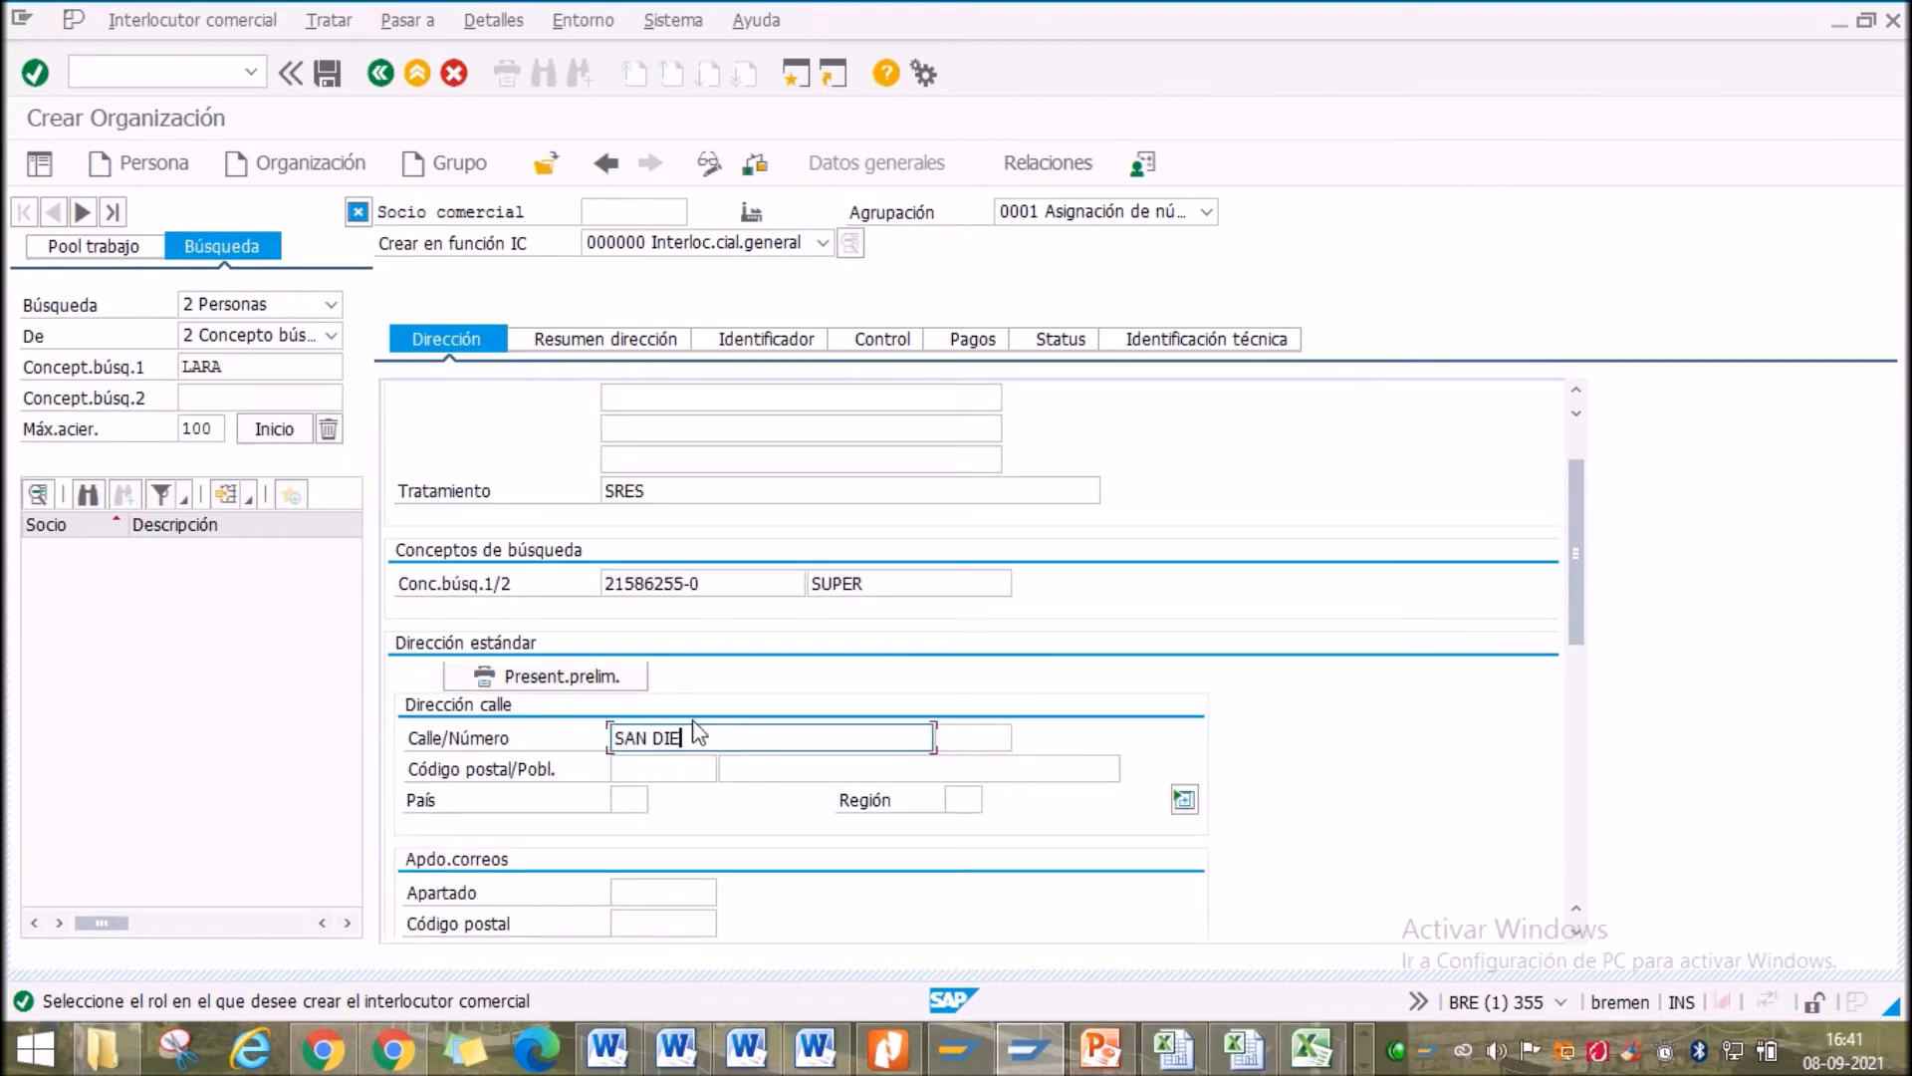
left_click(768, 777)
type("111")
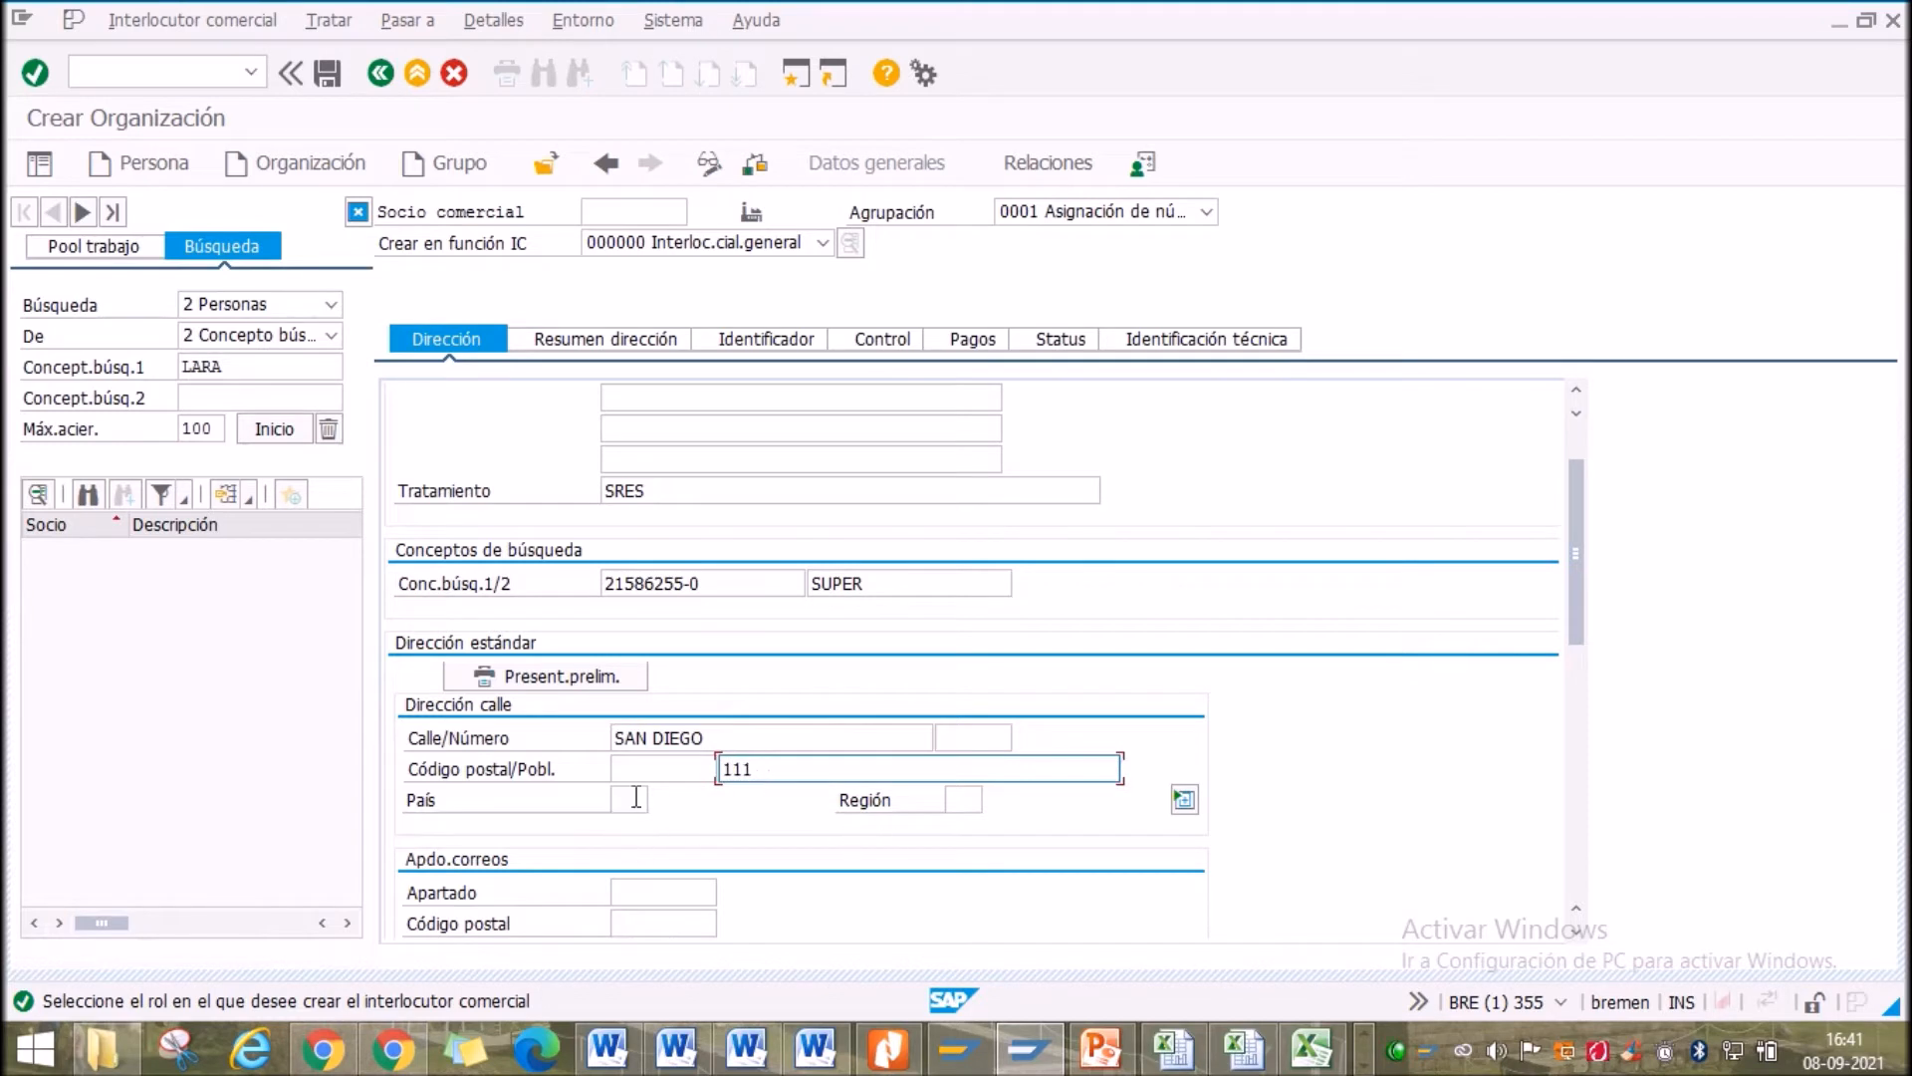
left_click(636, 797)
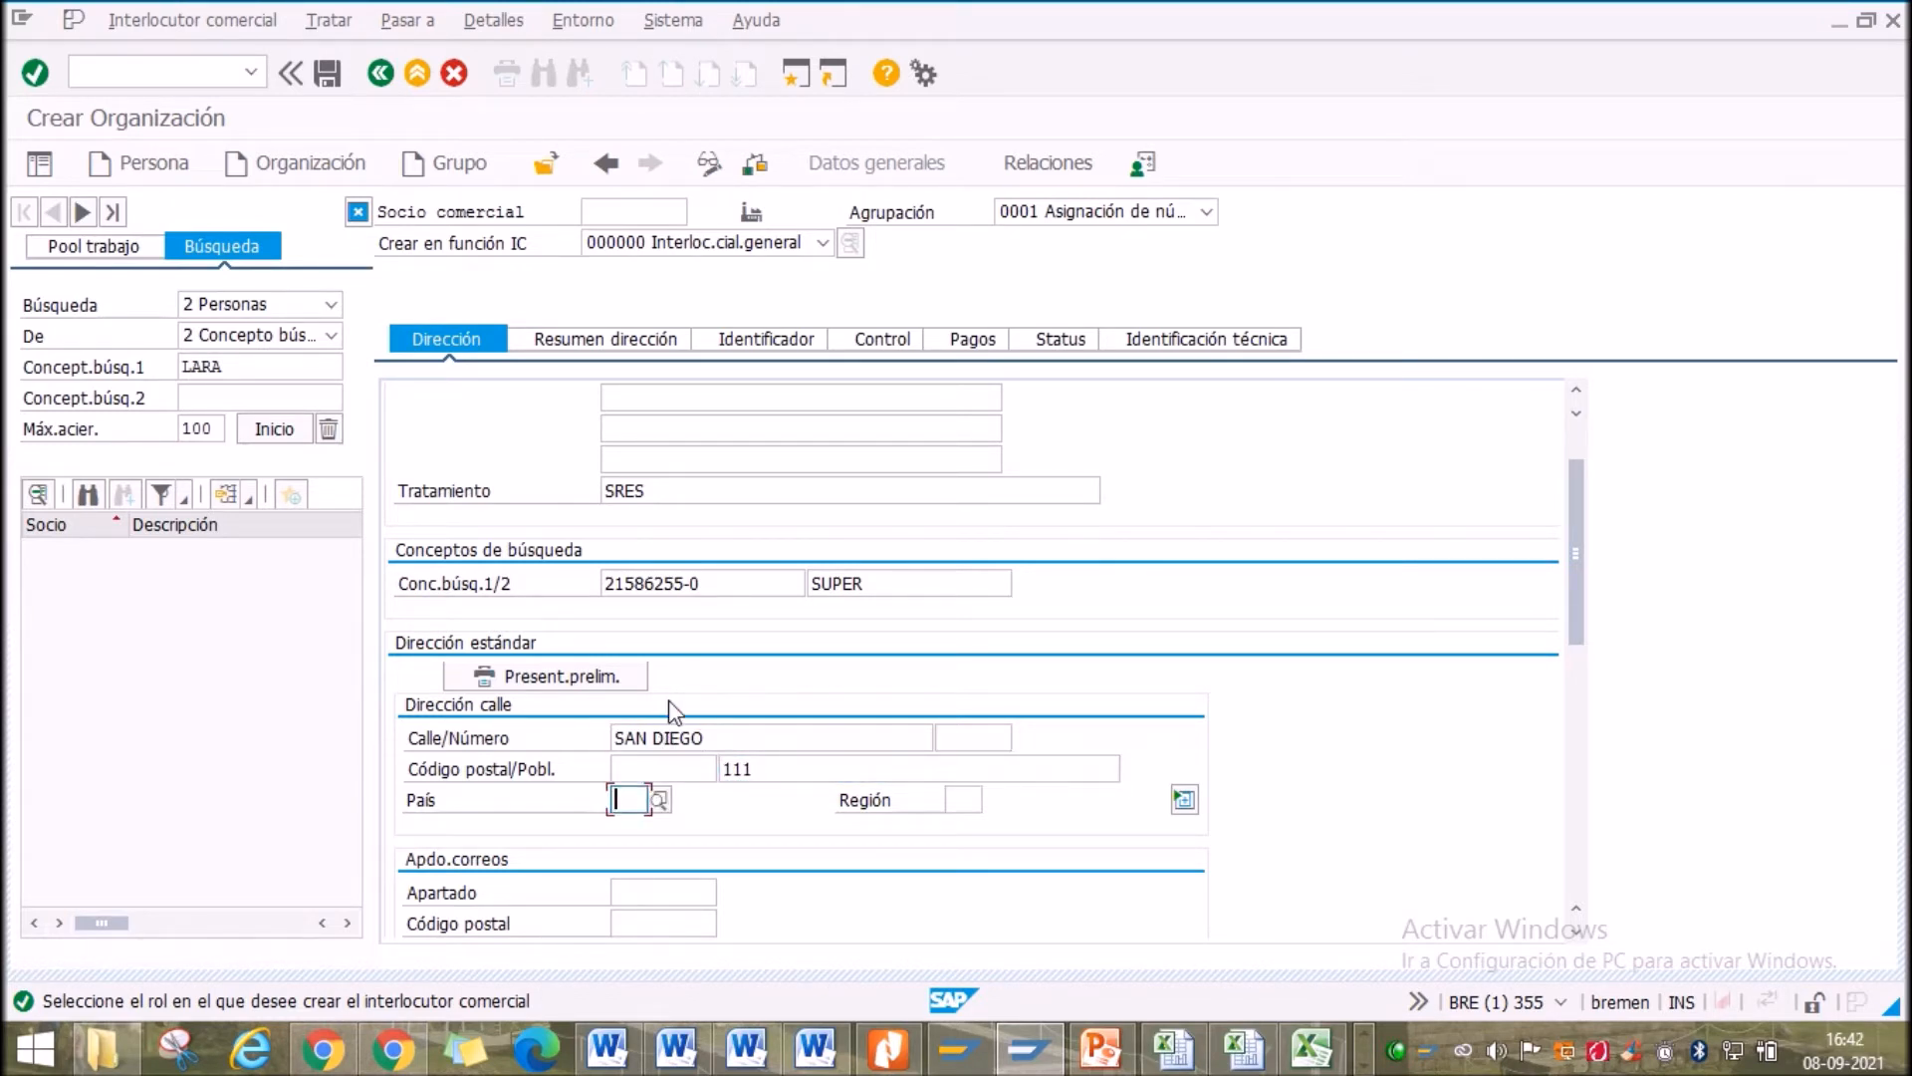
type("CL")
left_click(973, 803)
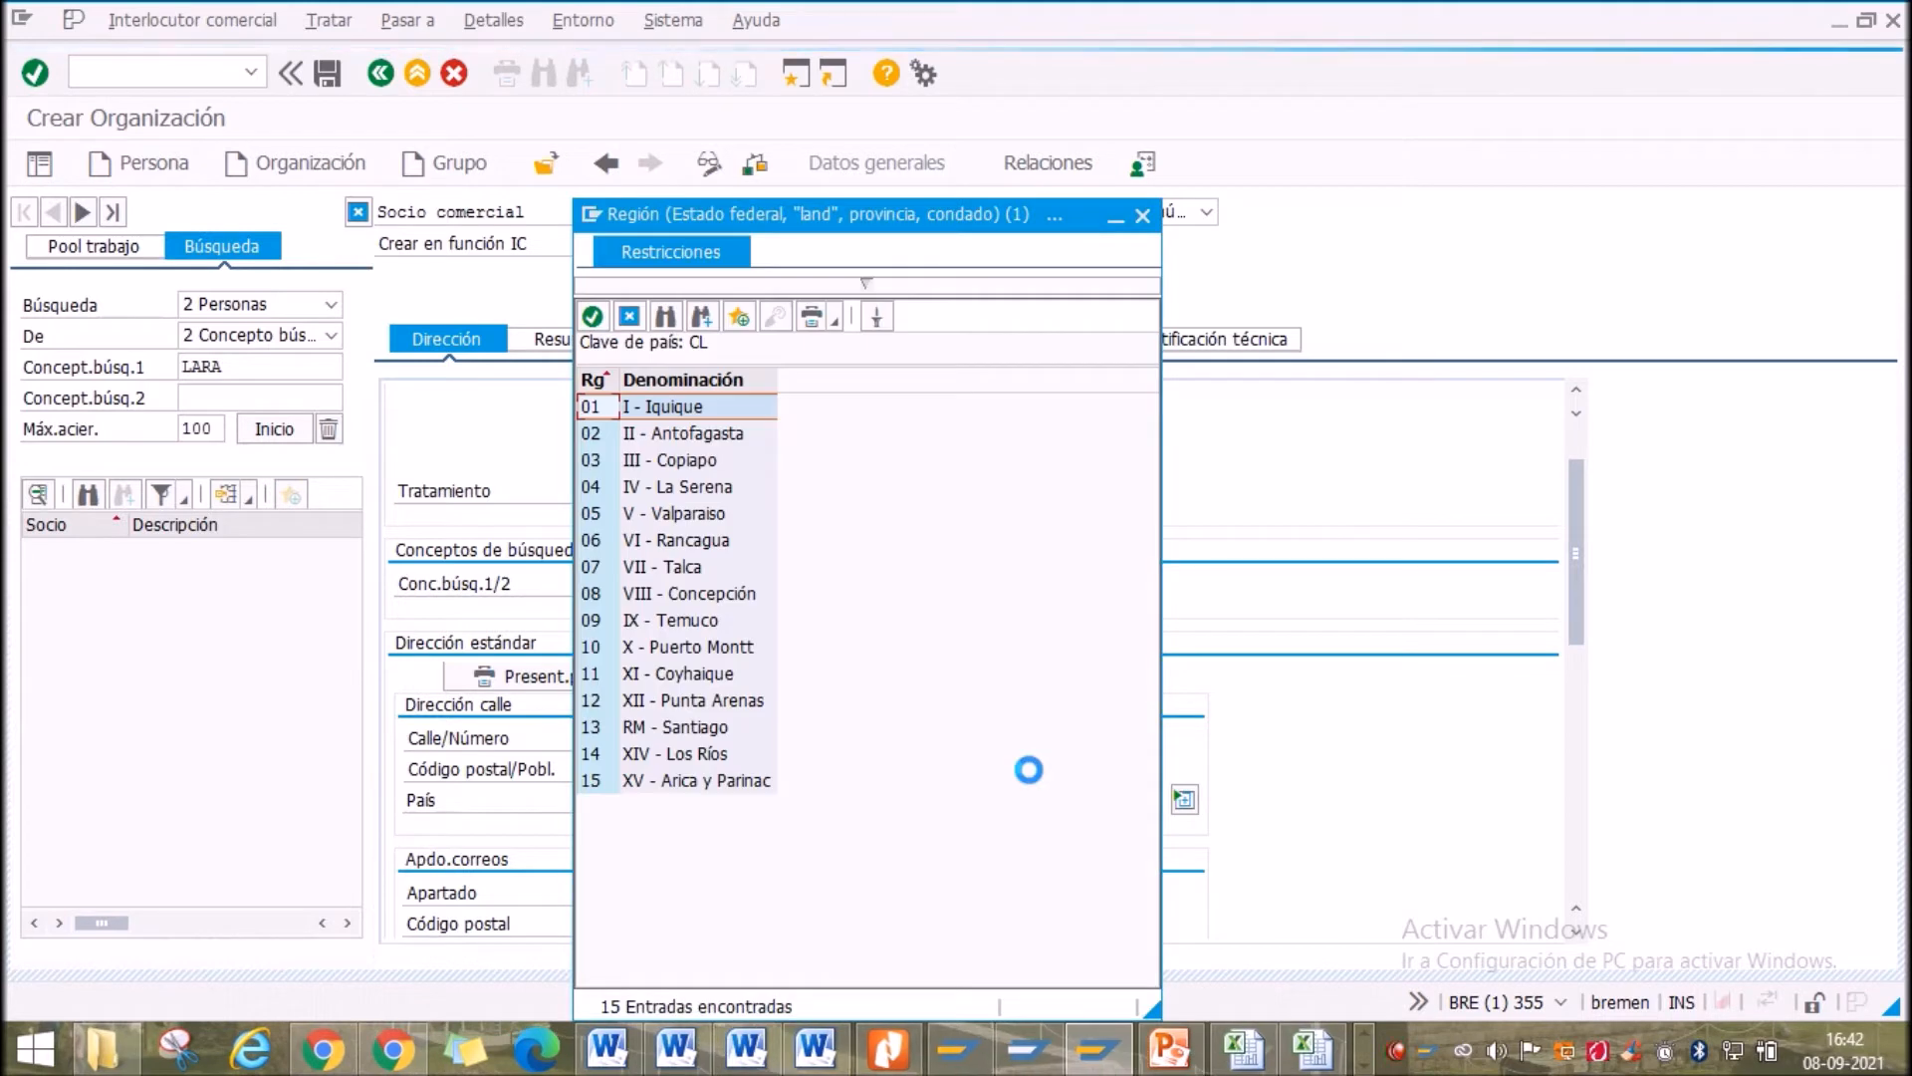
double_click(677, 754)
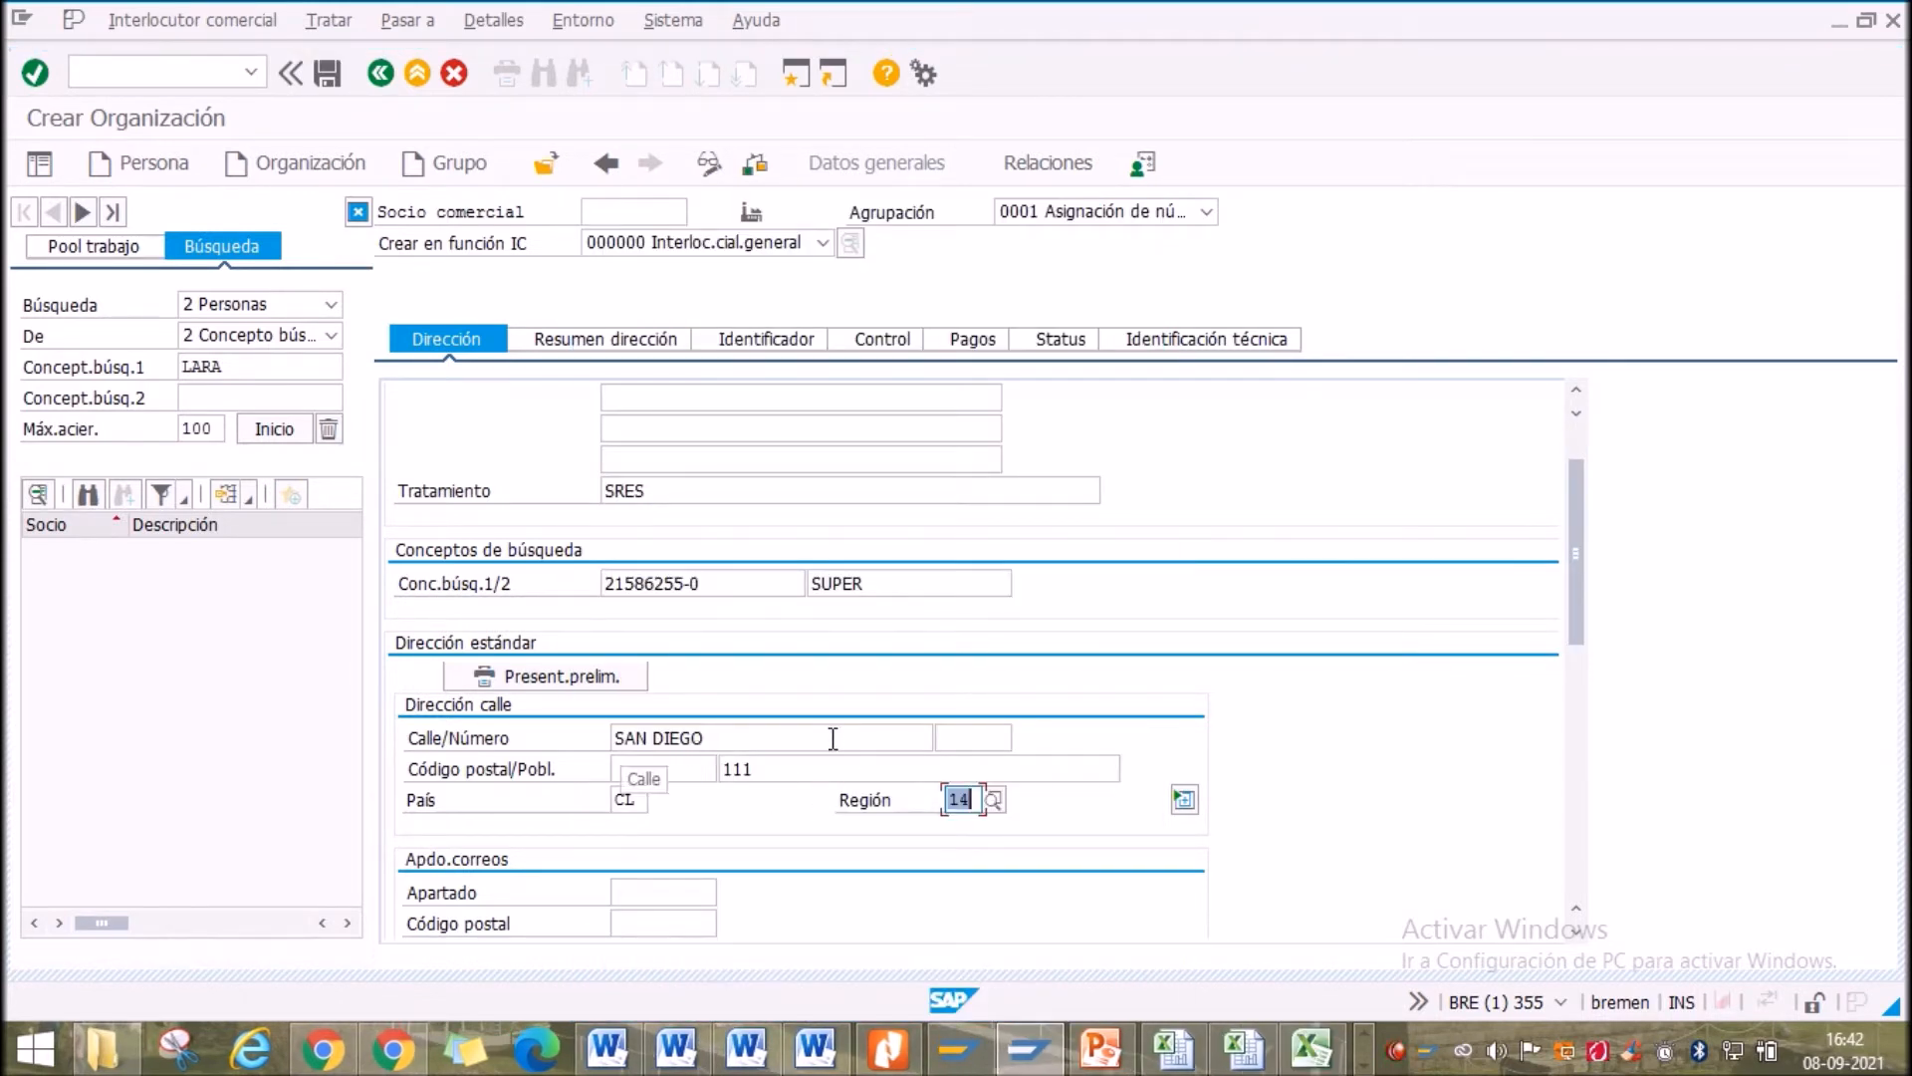
scroll(826, 747, "down", 5)
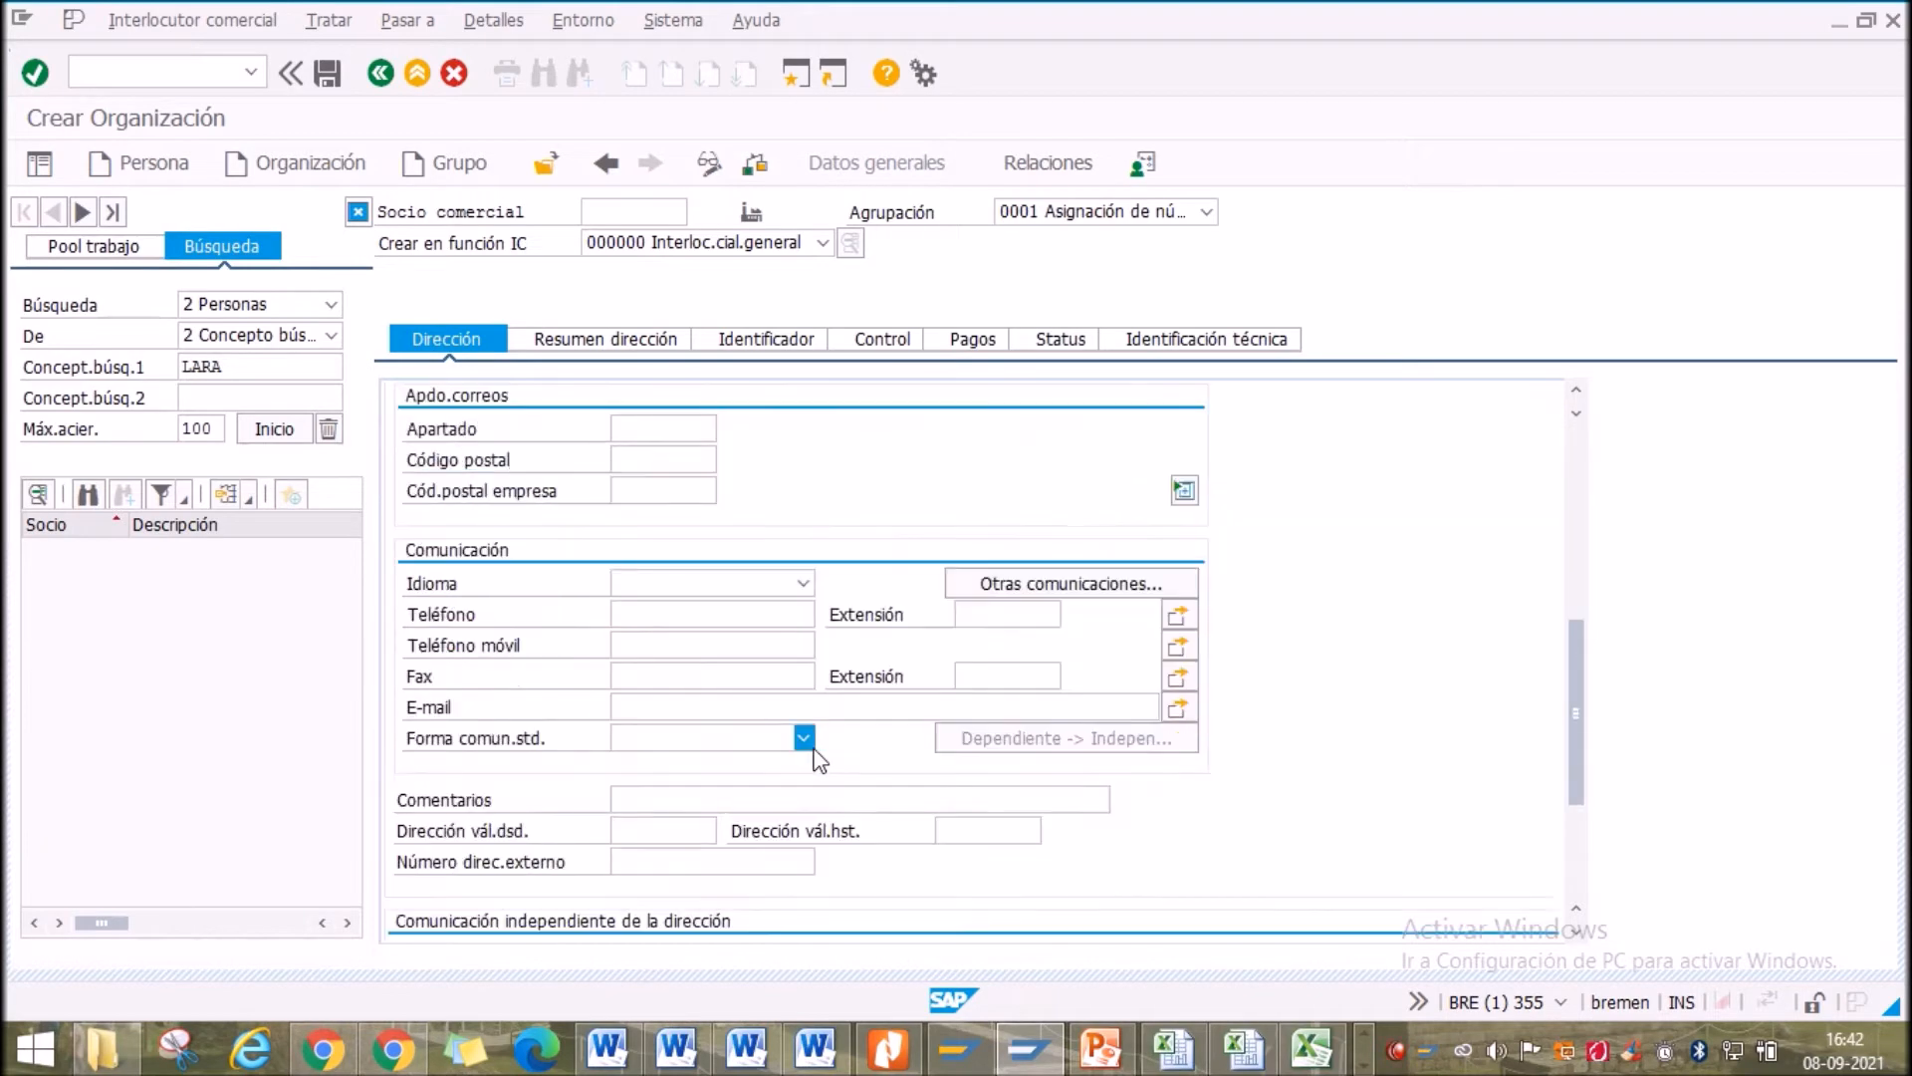
scroll(813, 759, "up", 3)
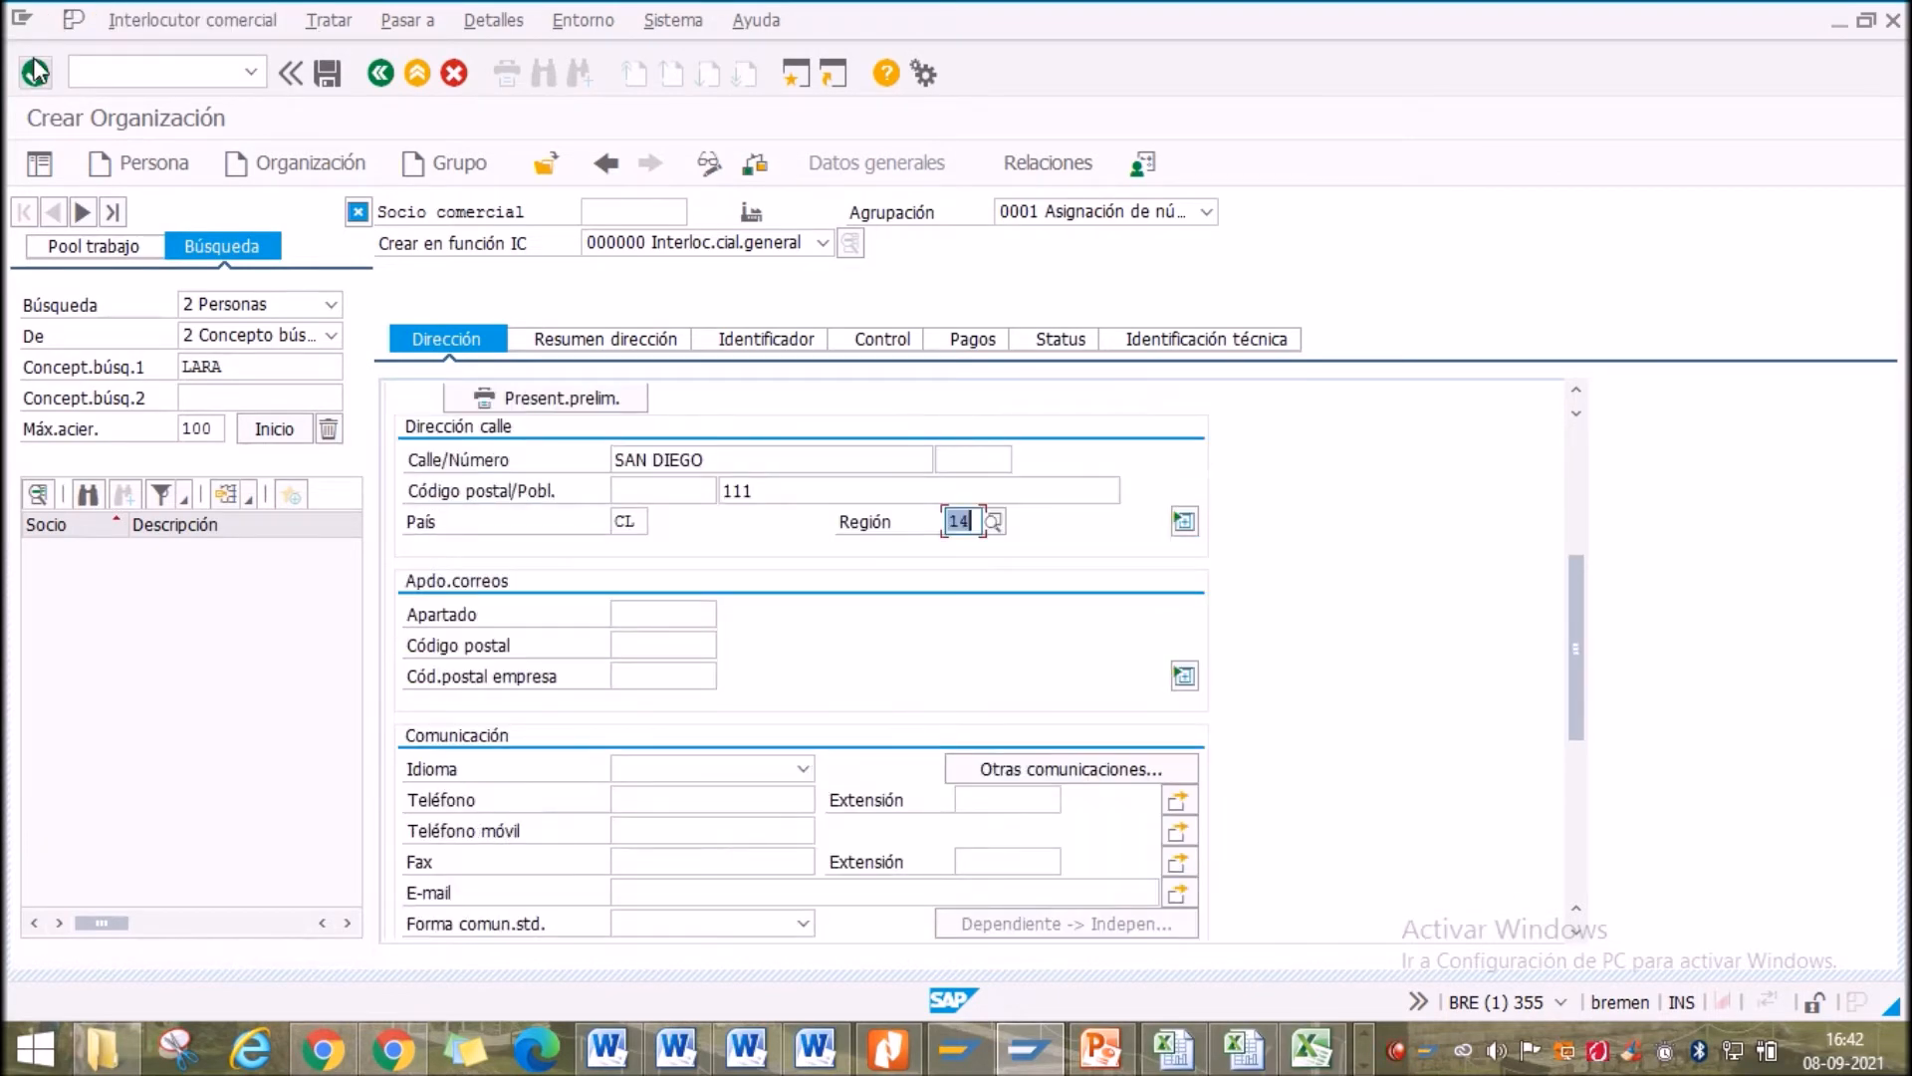
scroll(745, 679, "up", 5)
scroll(745, 679, "down", 1)
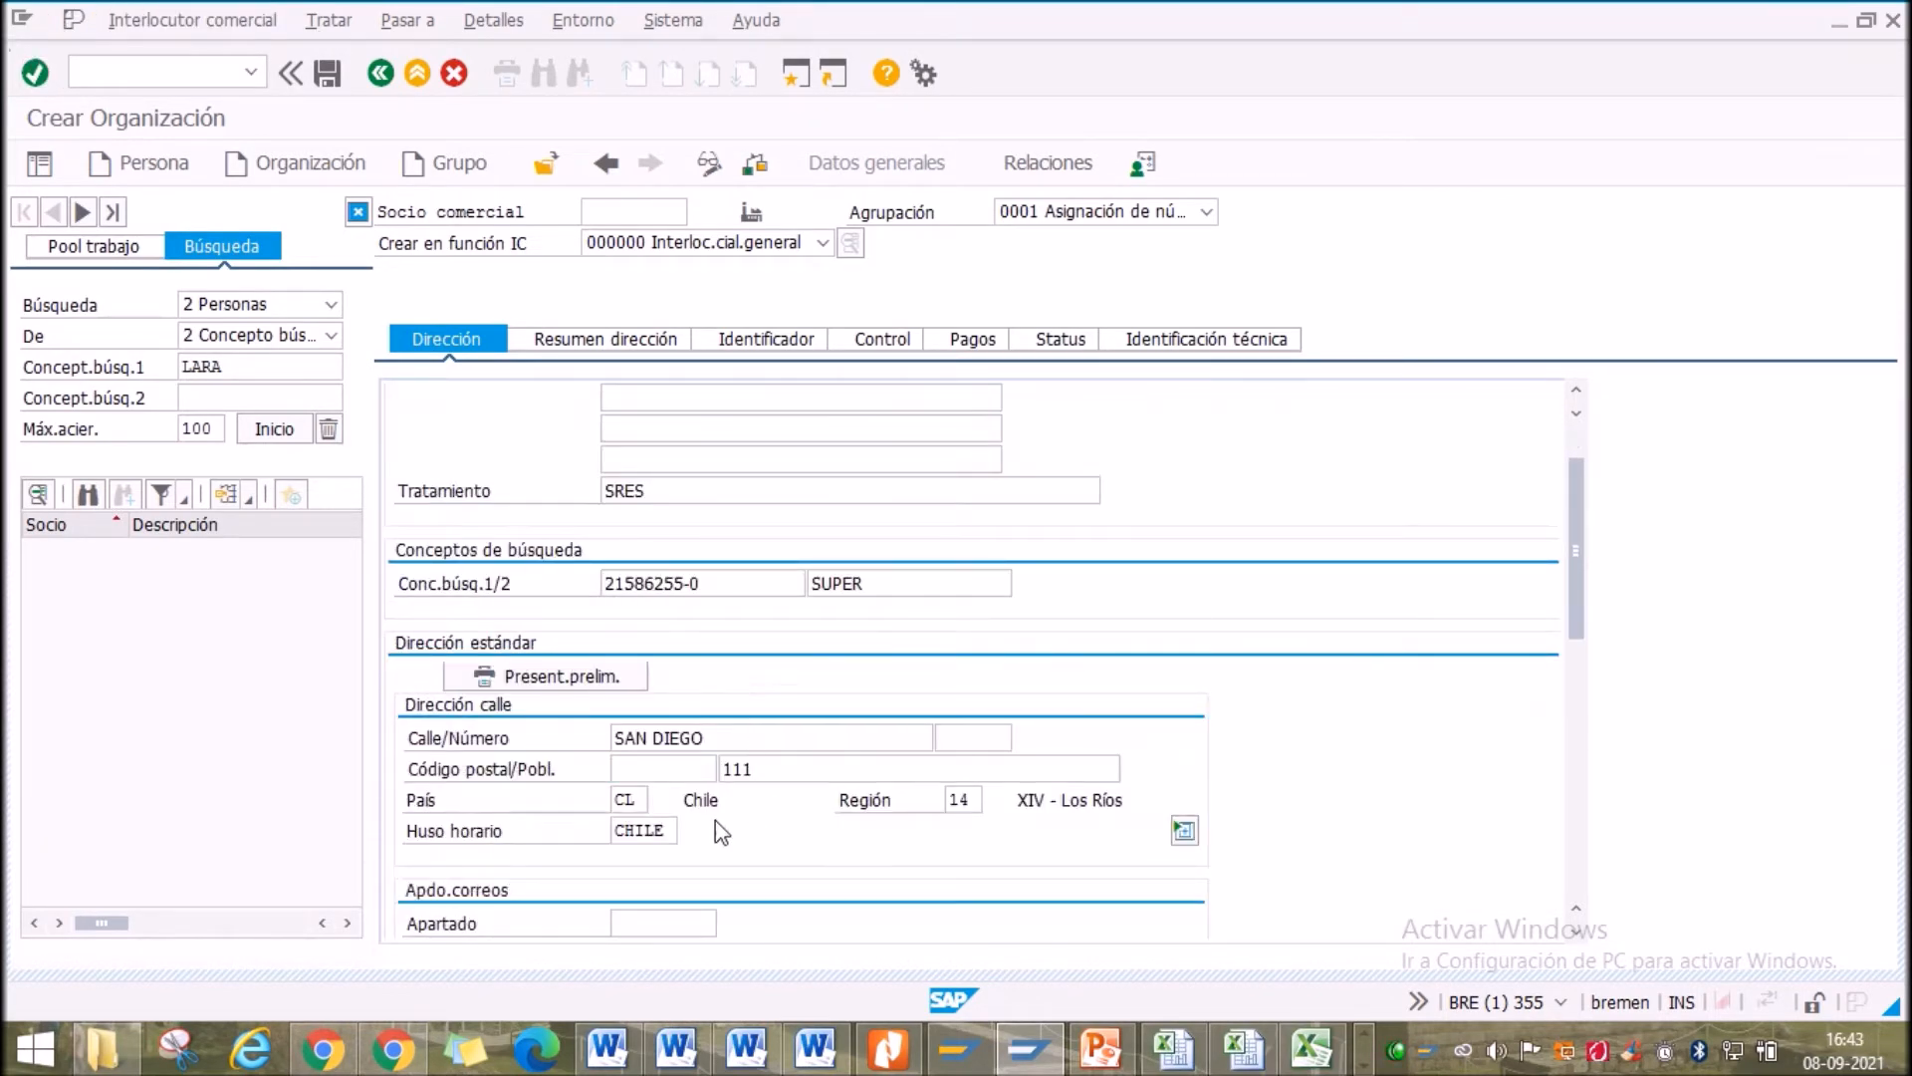
Enter the organization's mobile phone number in Teléfono móvil
scroll(687, 814, "up", 1)
scroll(671, 742, "down", 6)
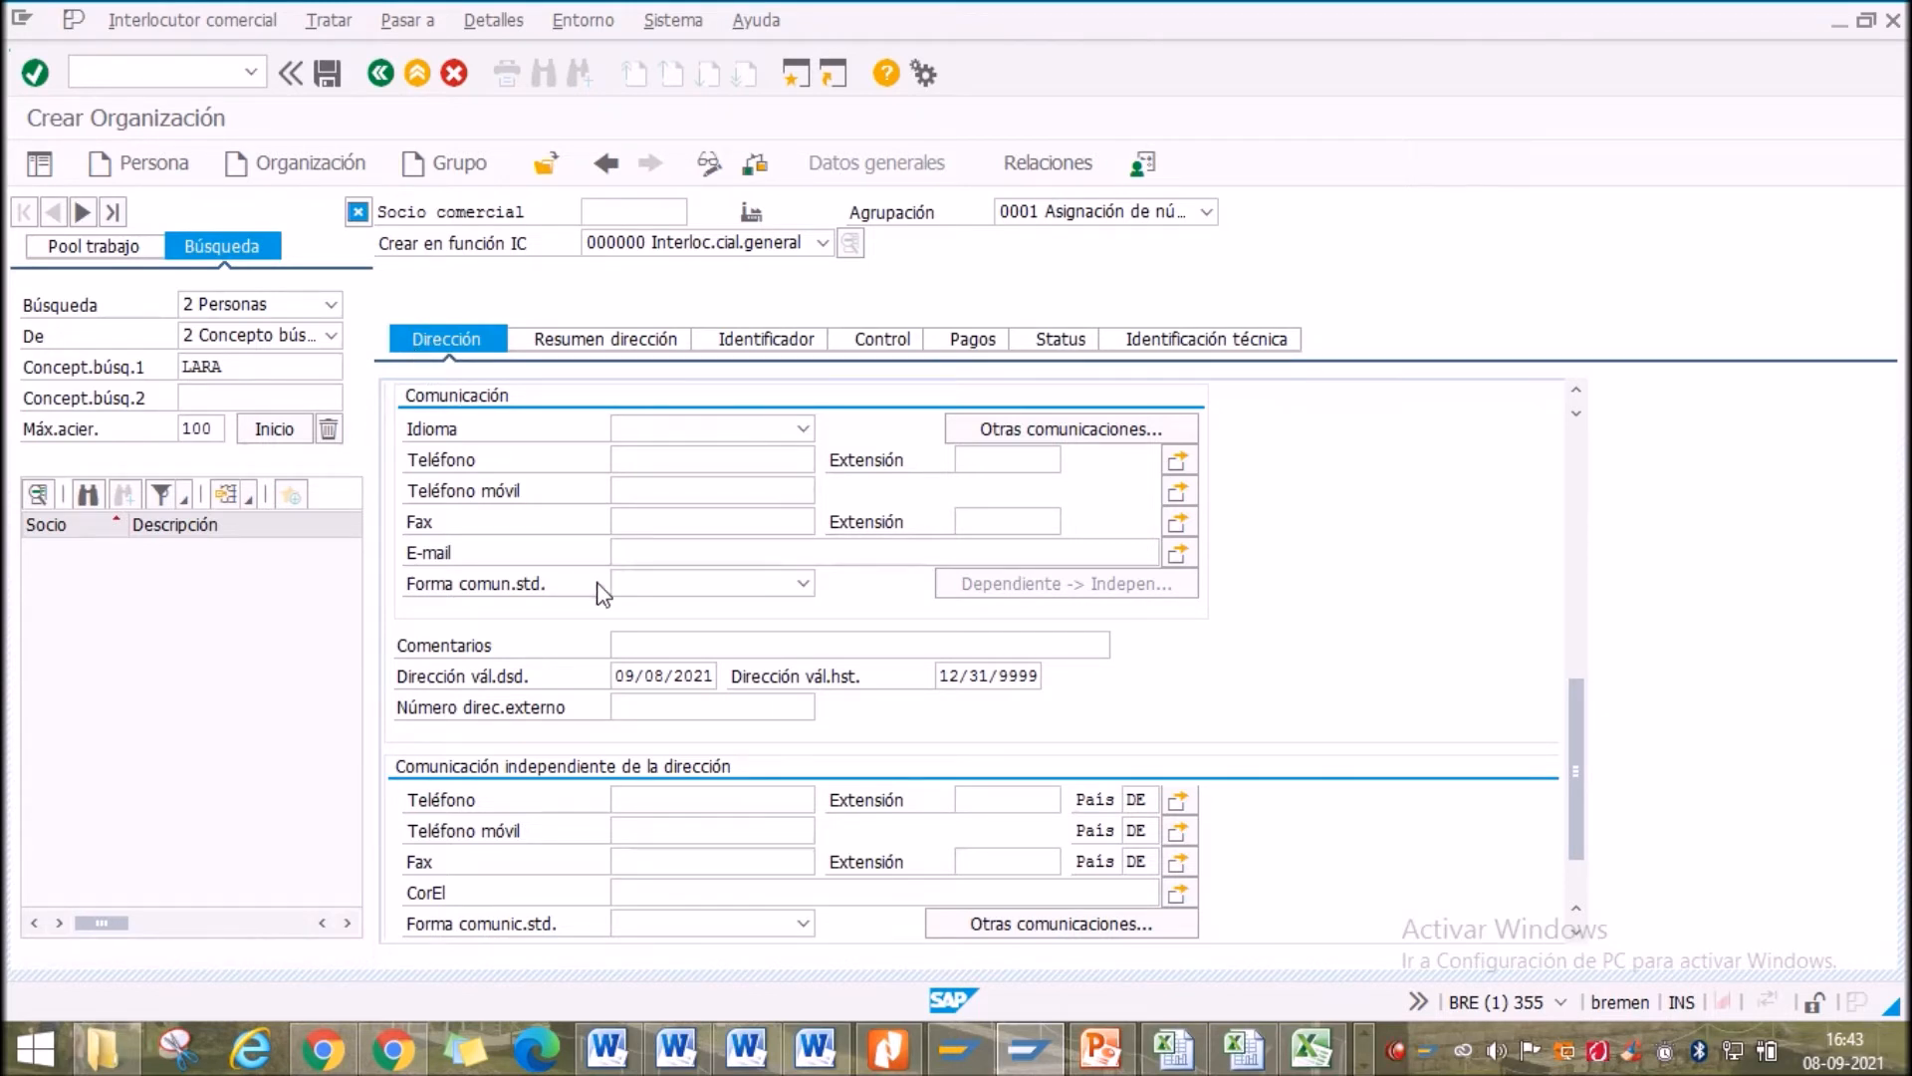
scroll(601, 596, "down", 1)
left_click(685, 709)
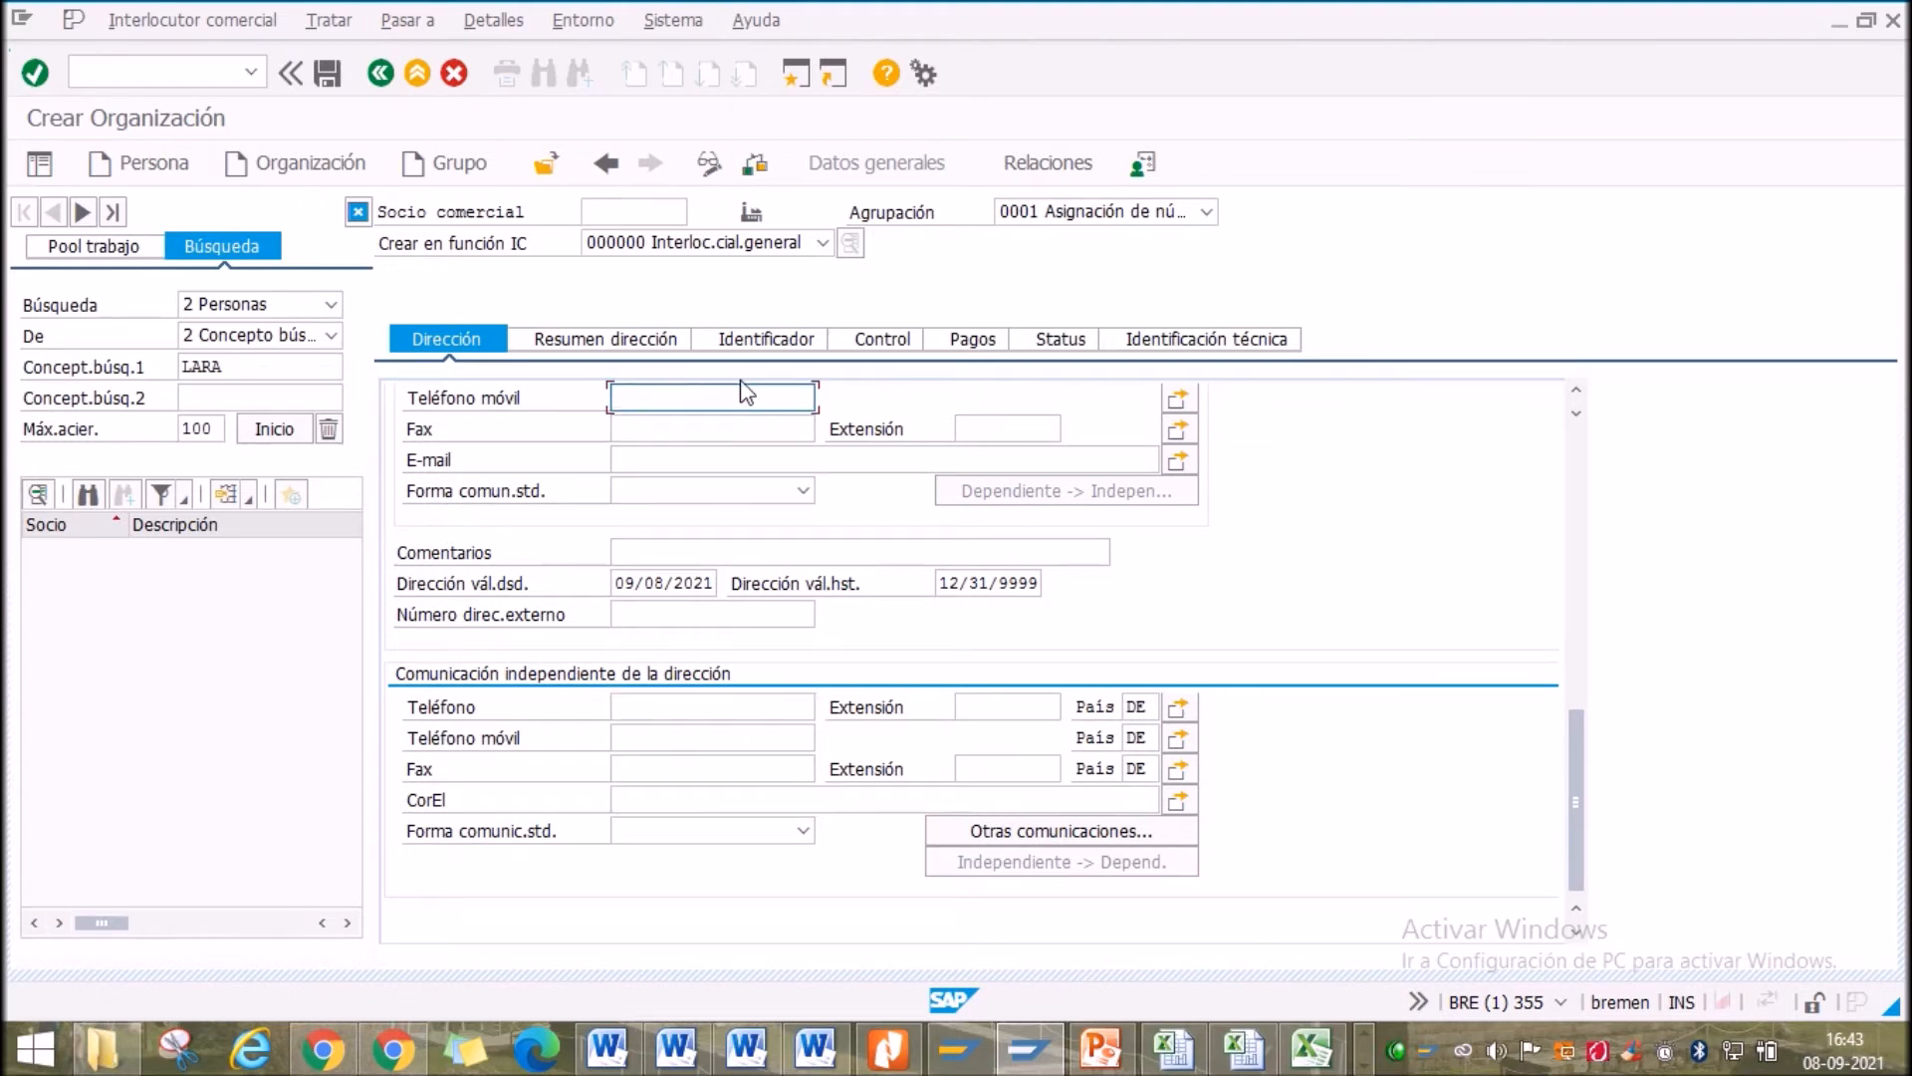
type("61")
left_click(683, 710)
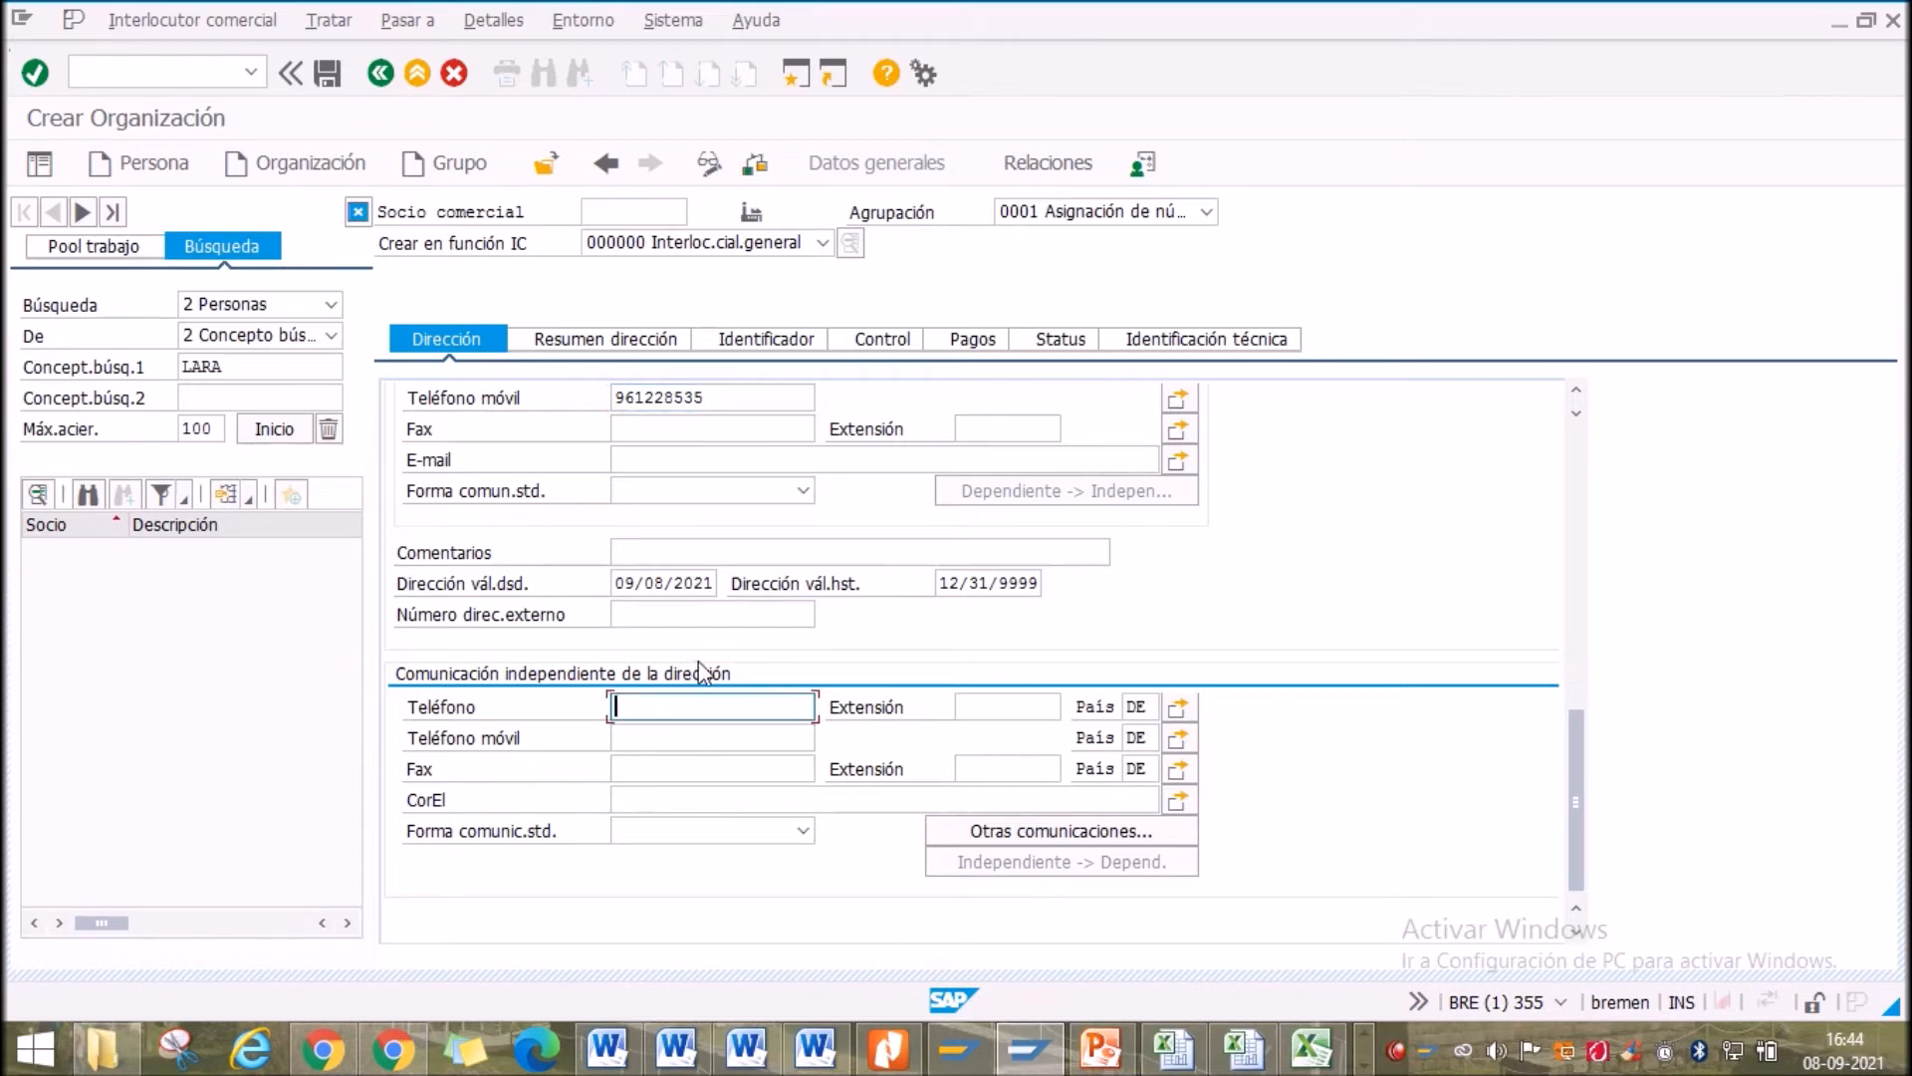
scroll(697, 660, "up", 2)
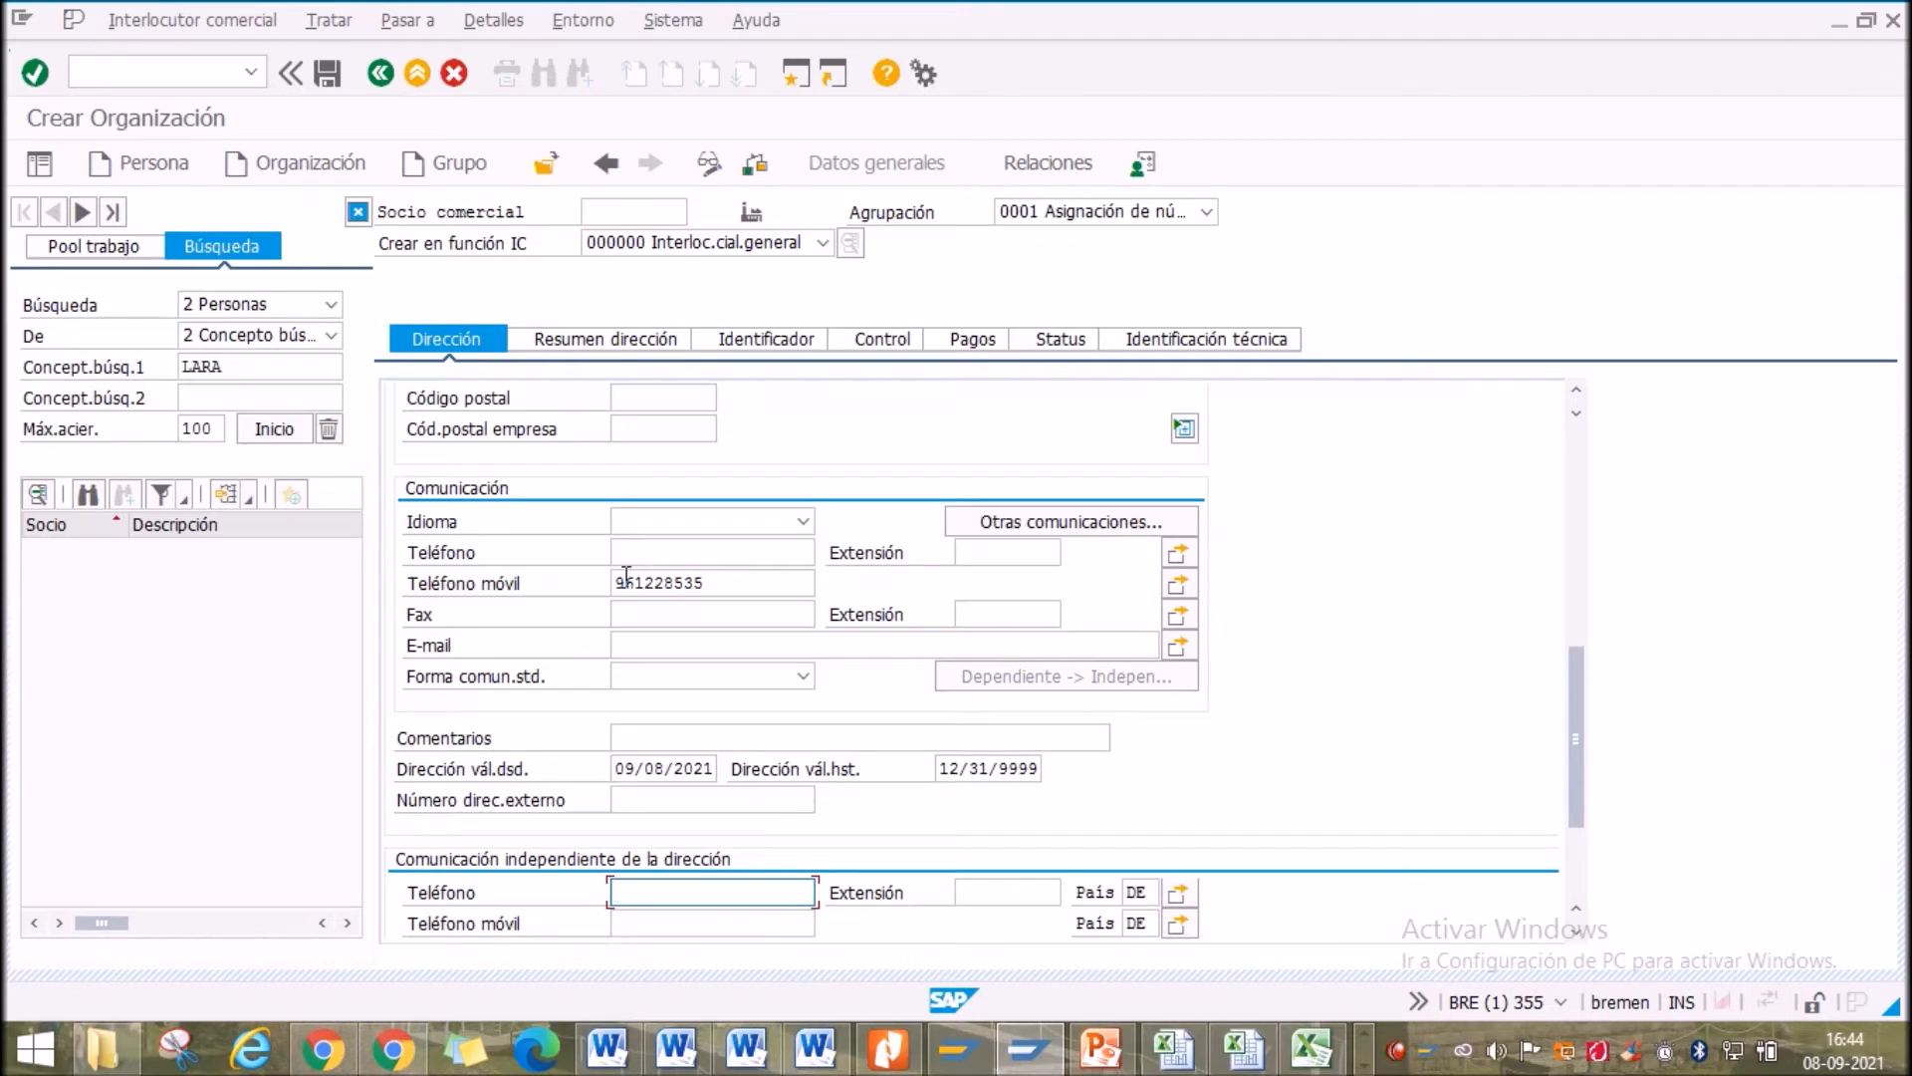
scroll(625, 578, "up", 1)
Fill in the organization's e-mail address, fixing the typo, and view the address summary
left_click(663, 740)
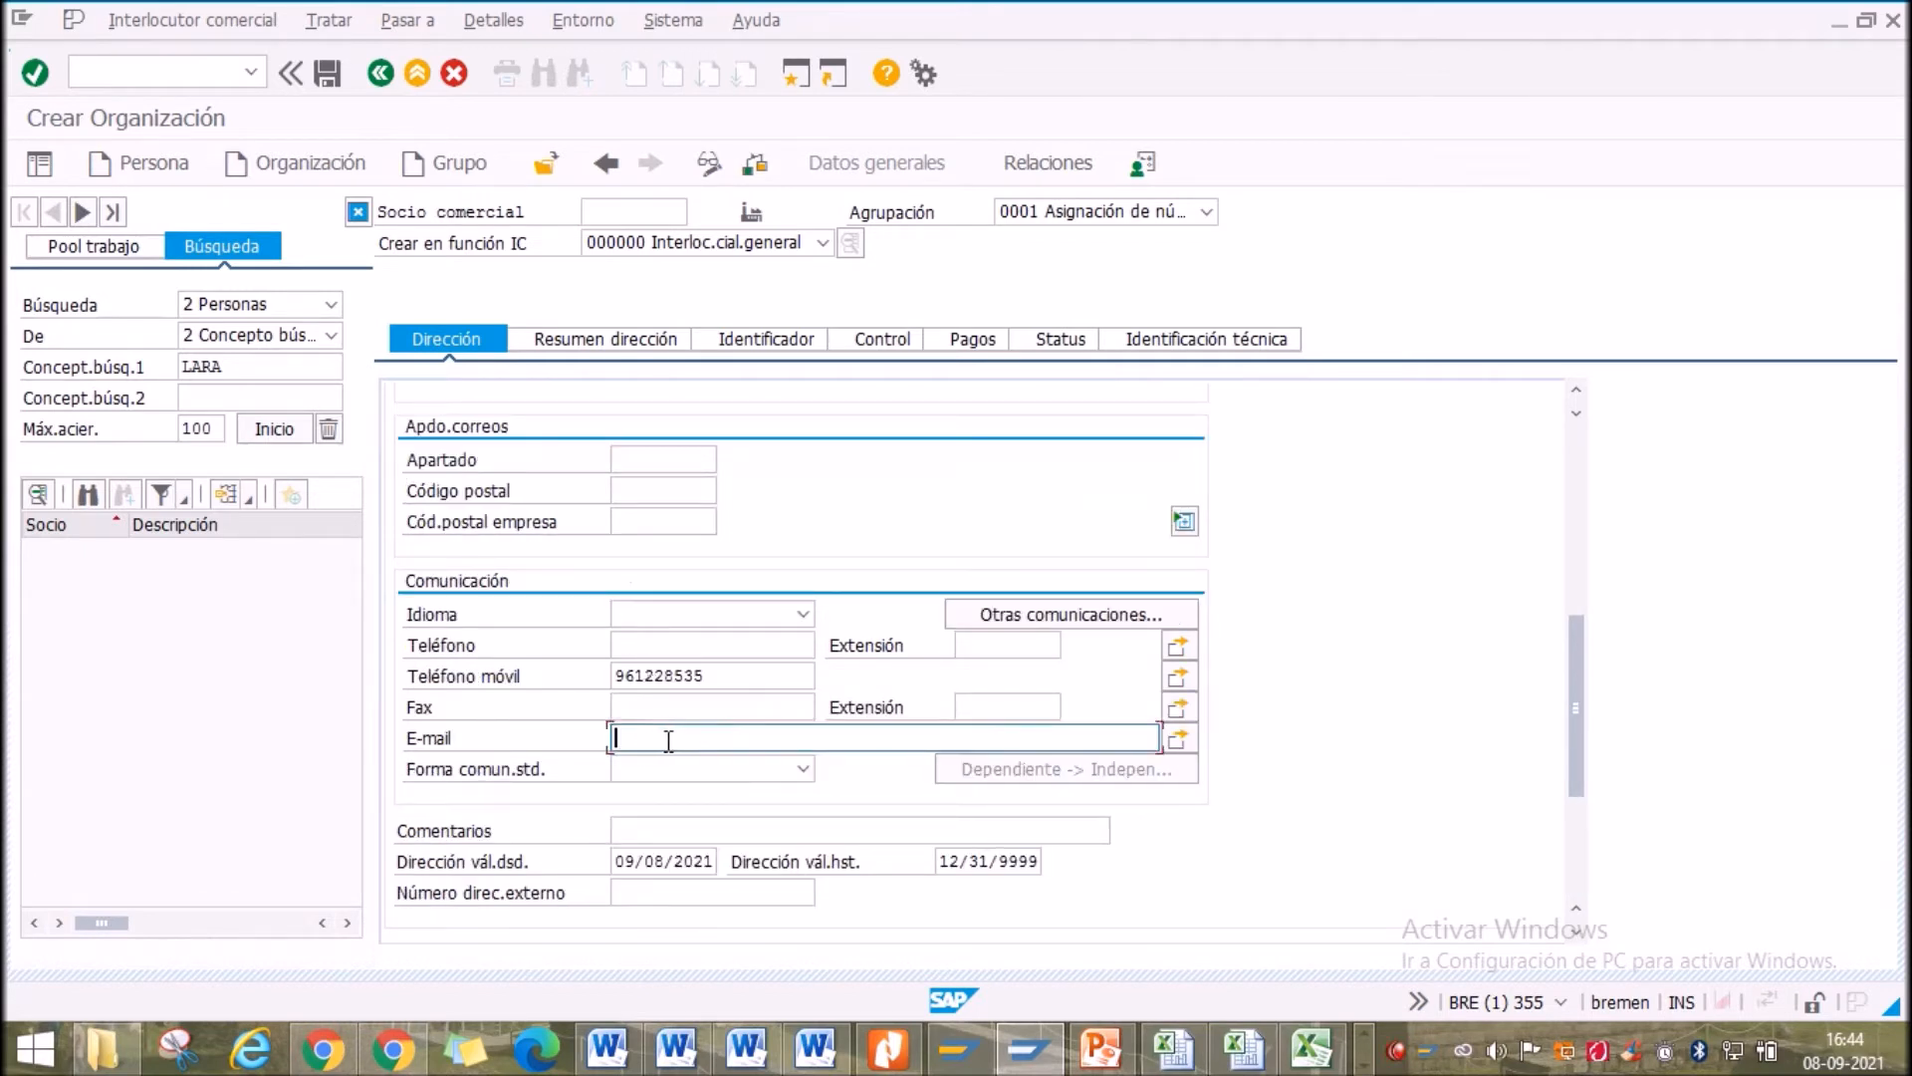
type(".CO")
scroll(840, 603, "up", 3)
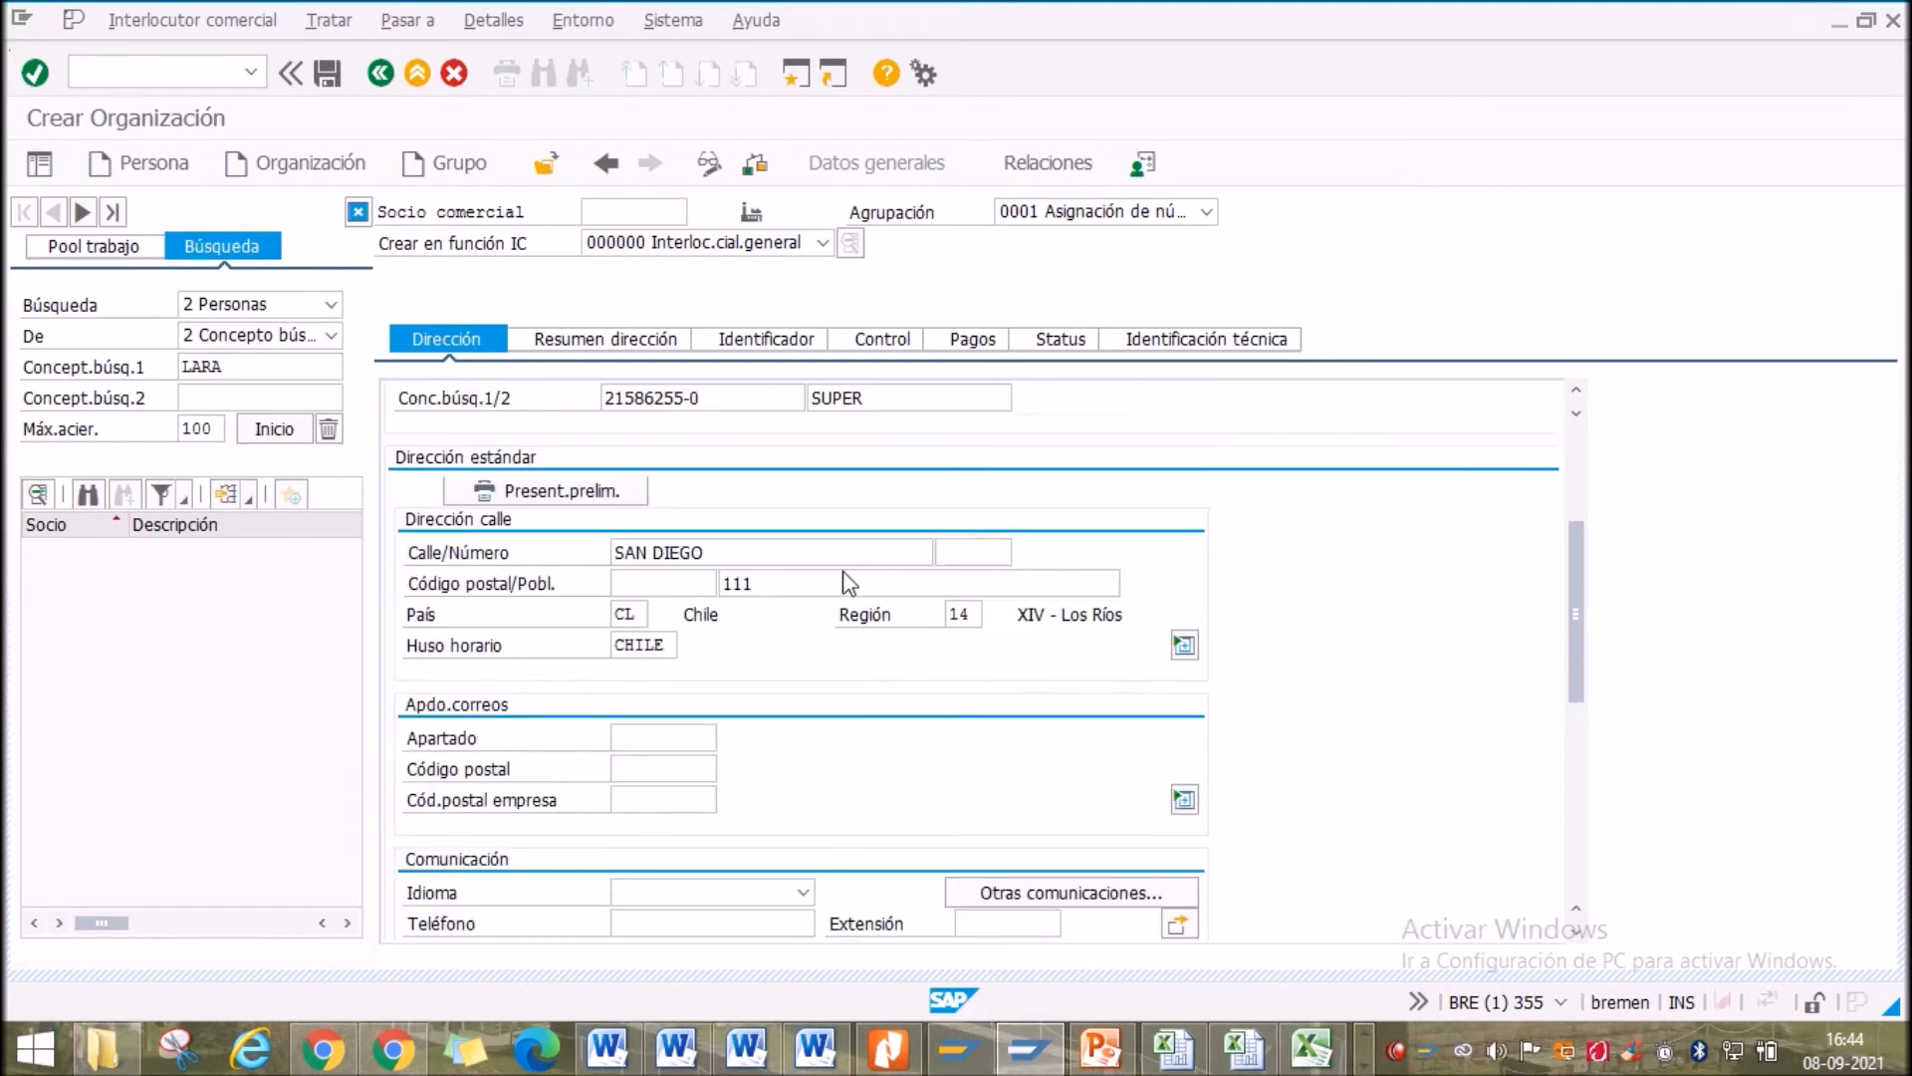
left_click(642, 351)
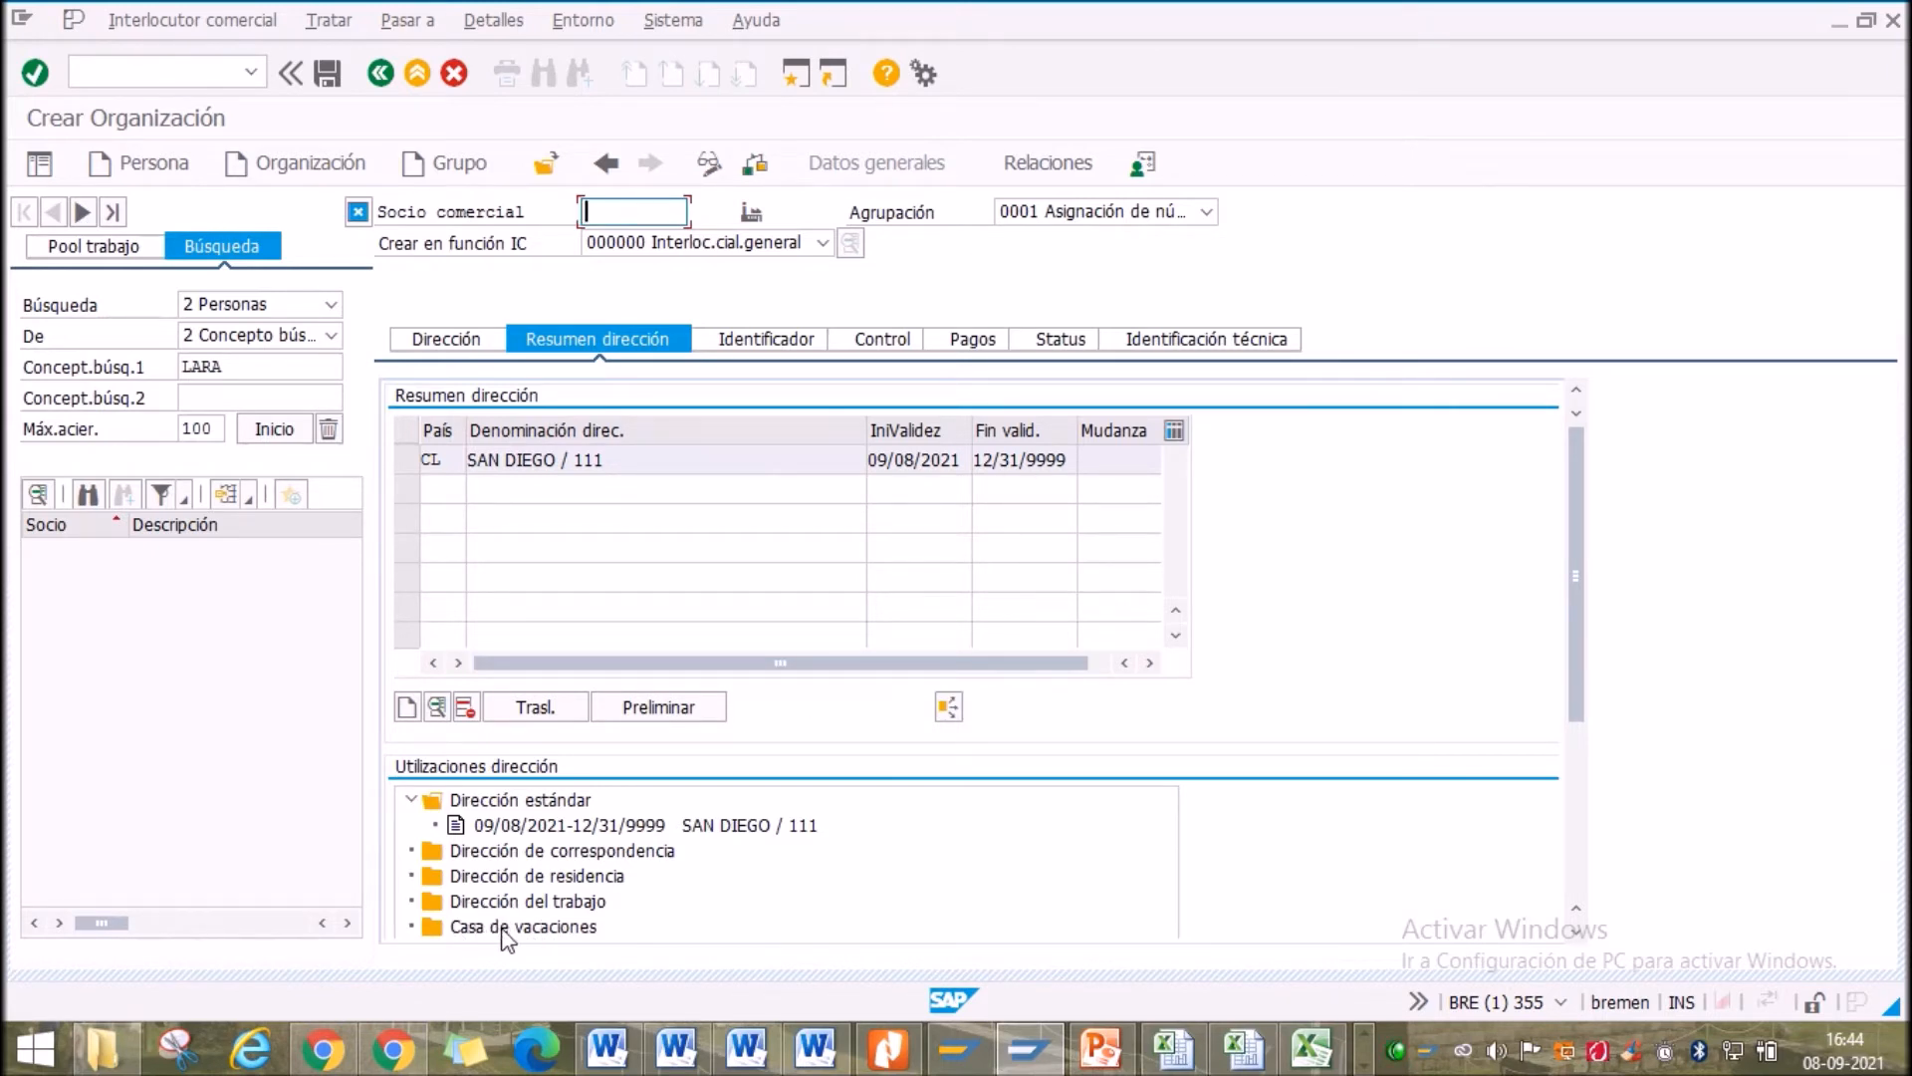
On the Identificador tab, set the industry sector to 12 Materias primas
left_click(758, 342)
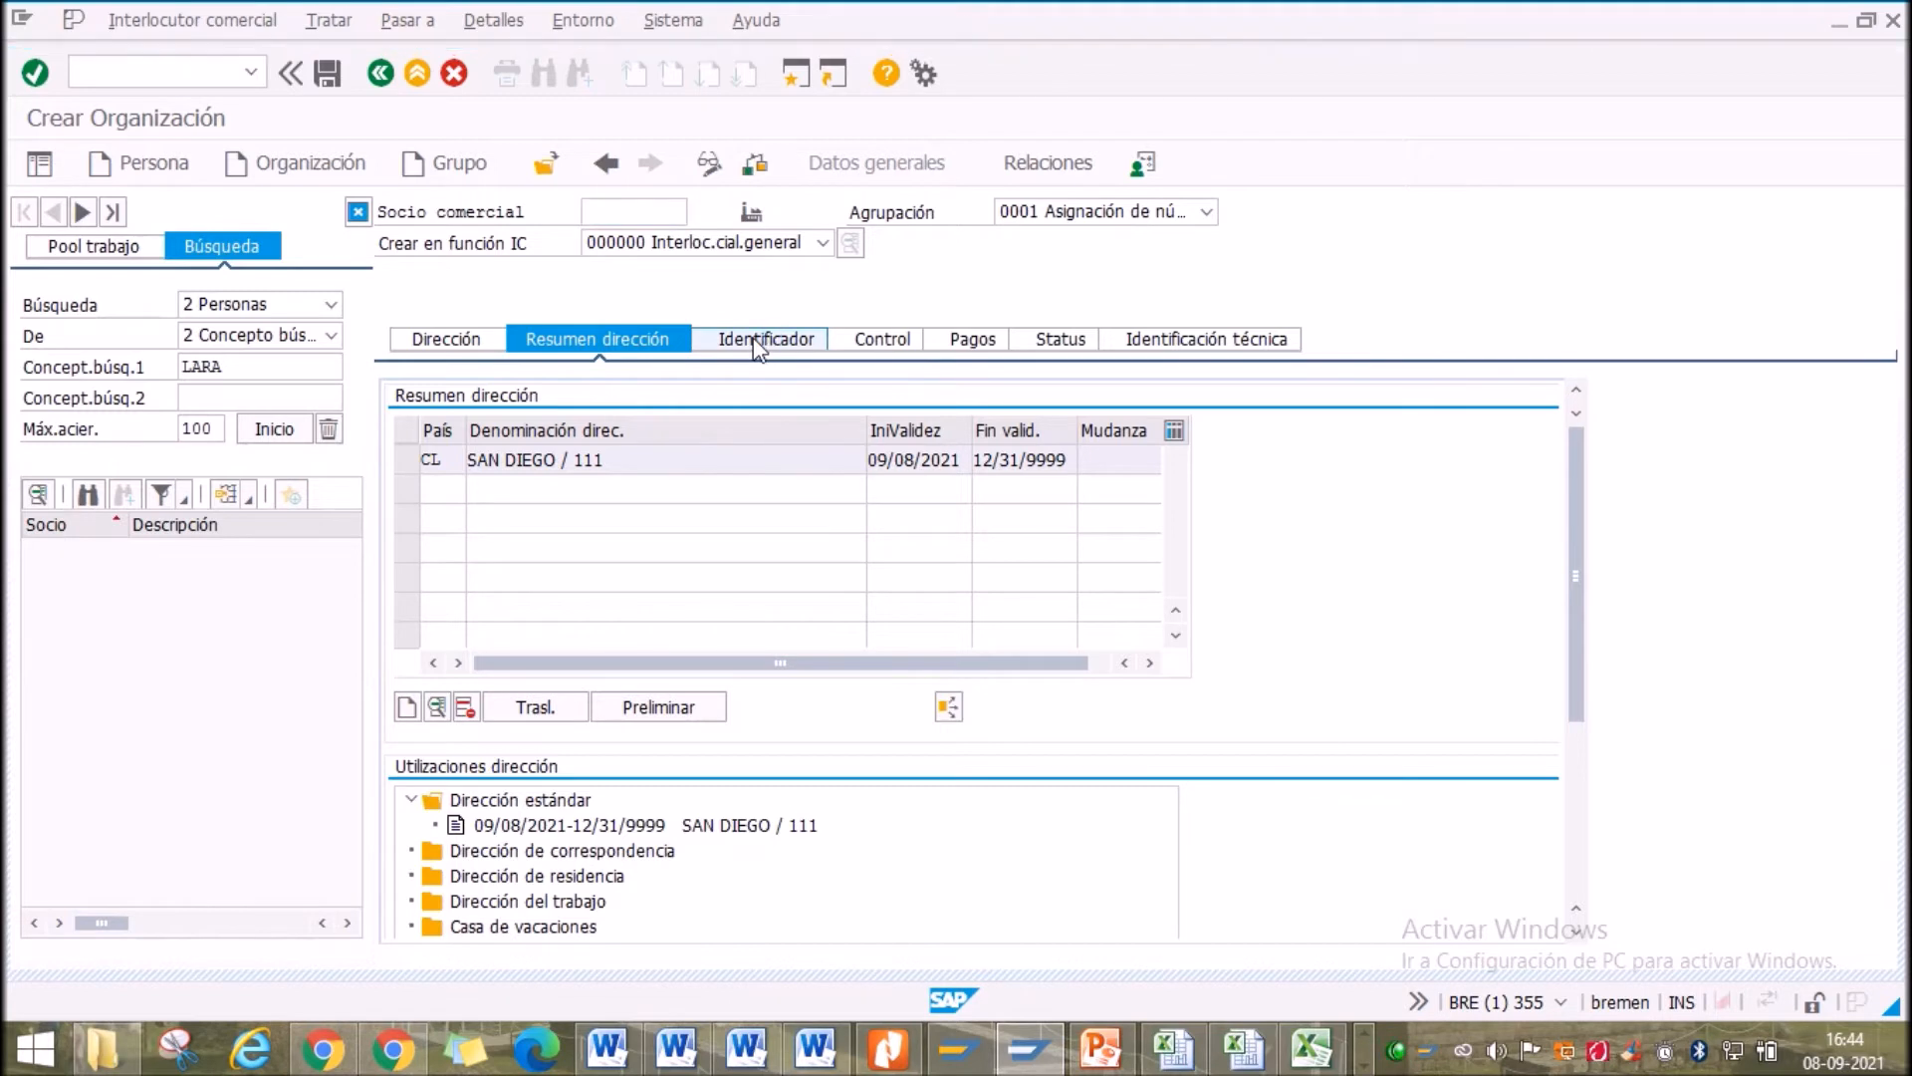
left_click(554, 703)
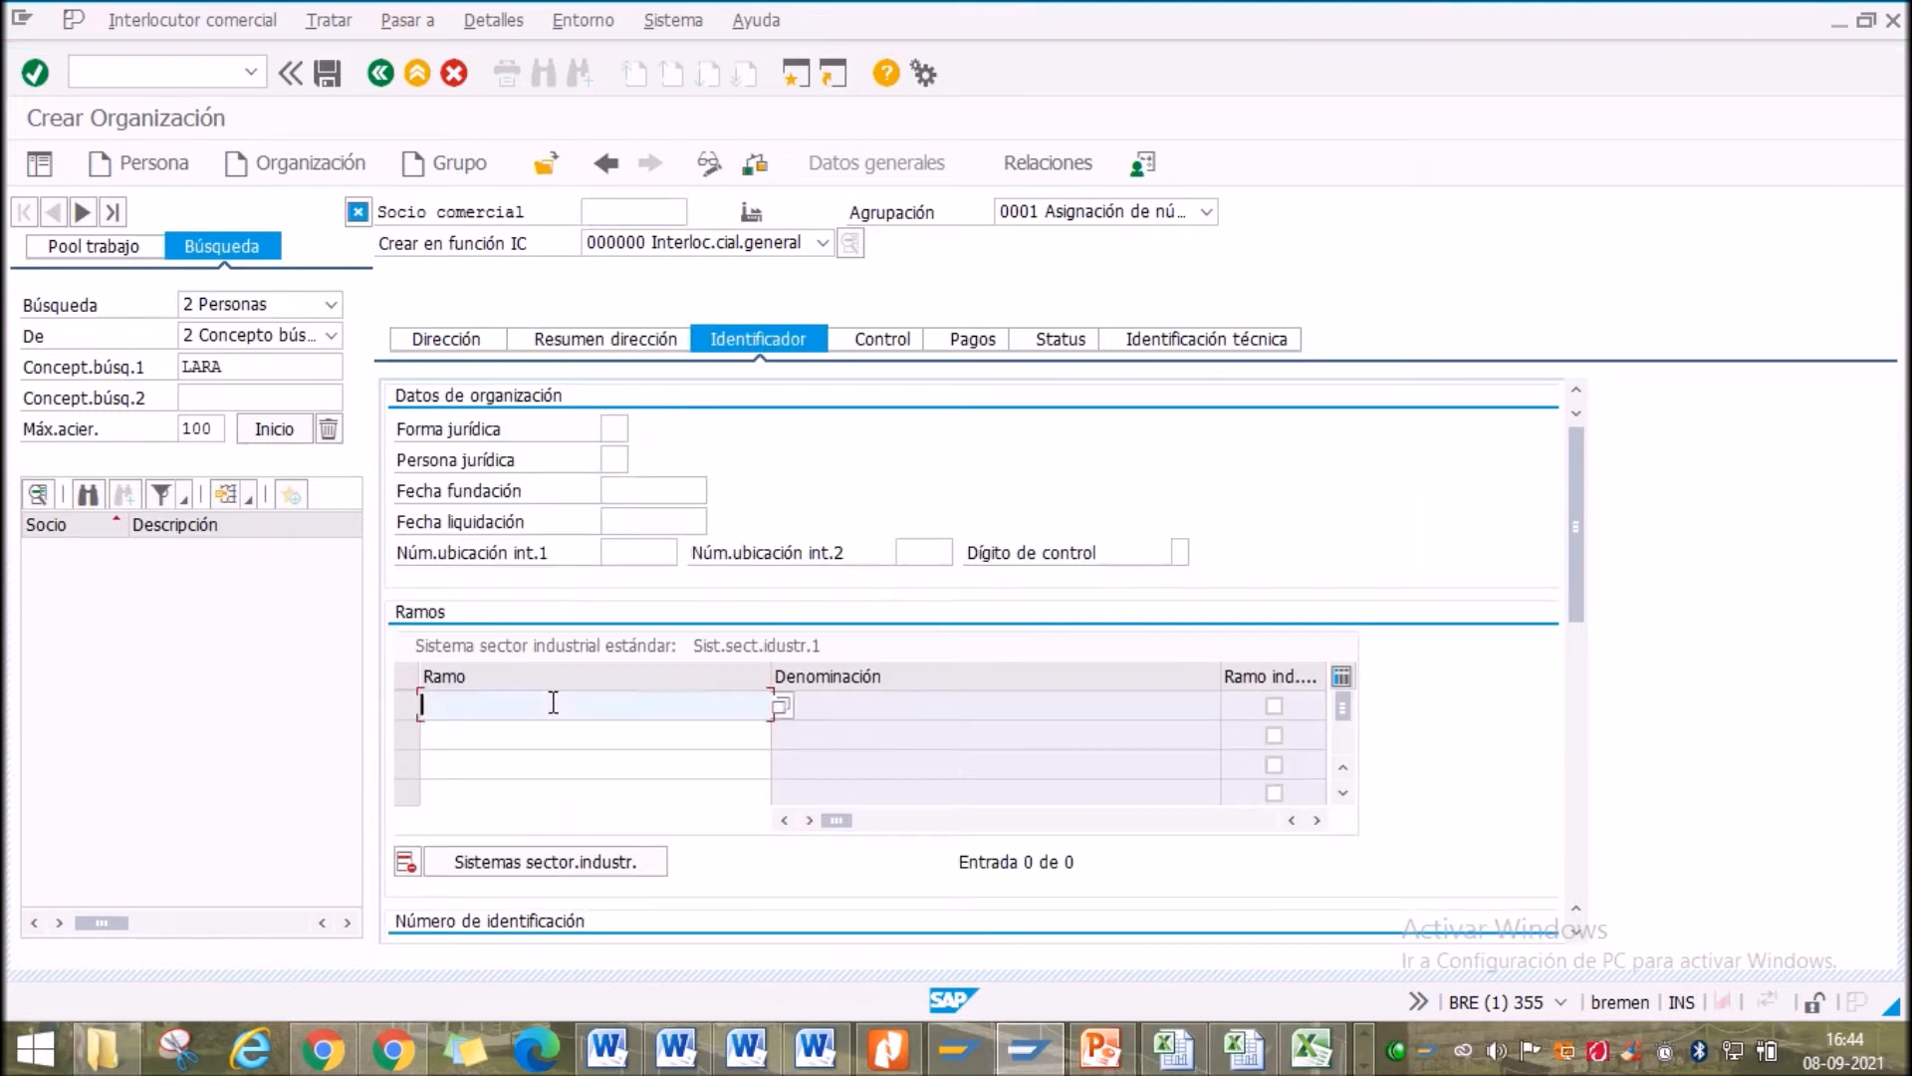
left_click(779, 705)
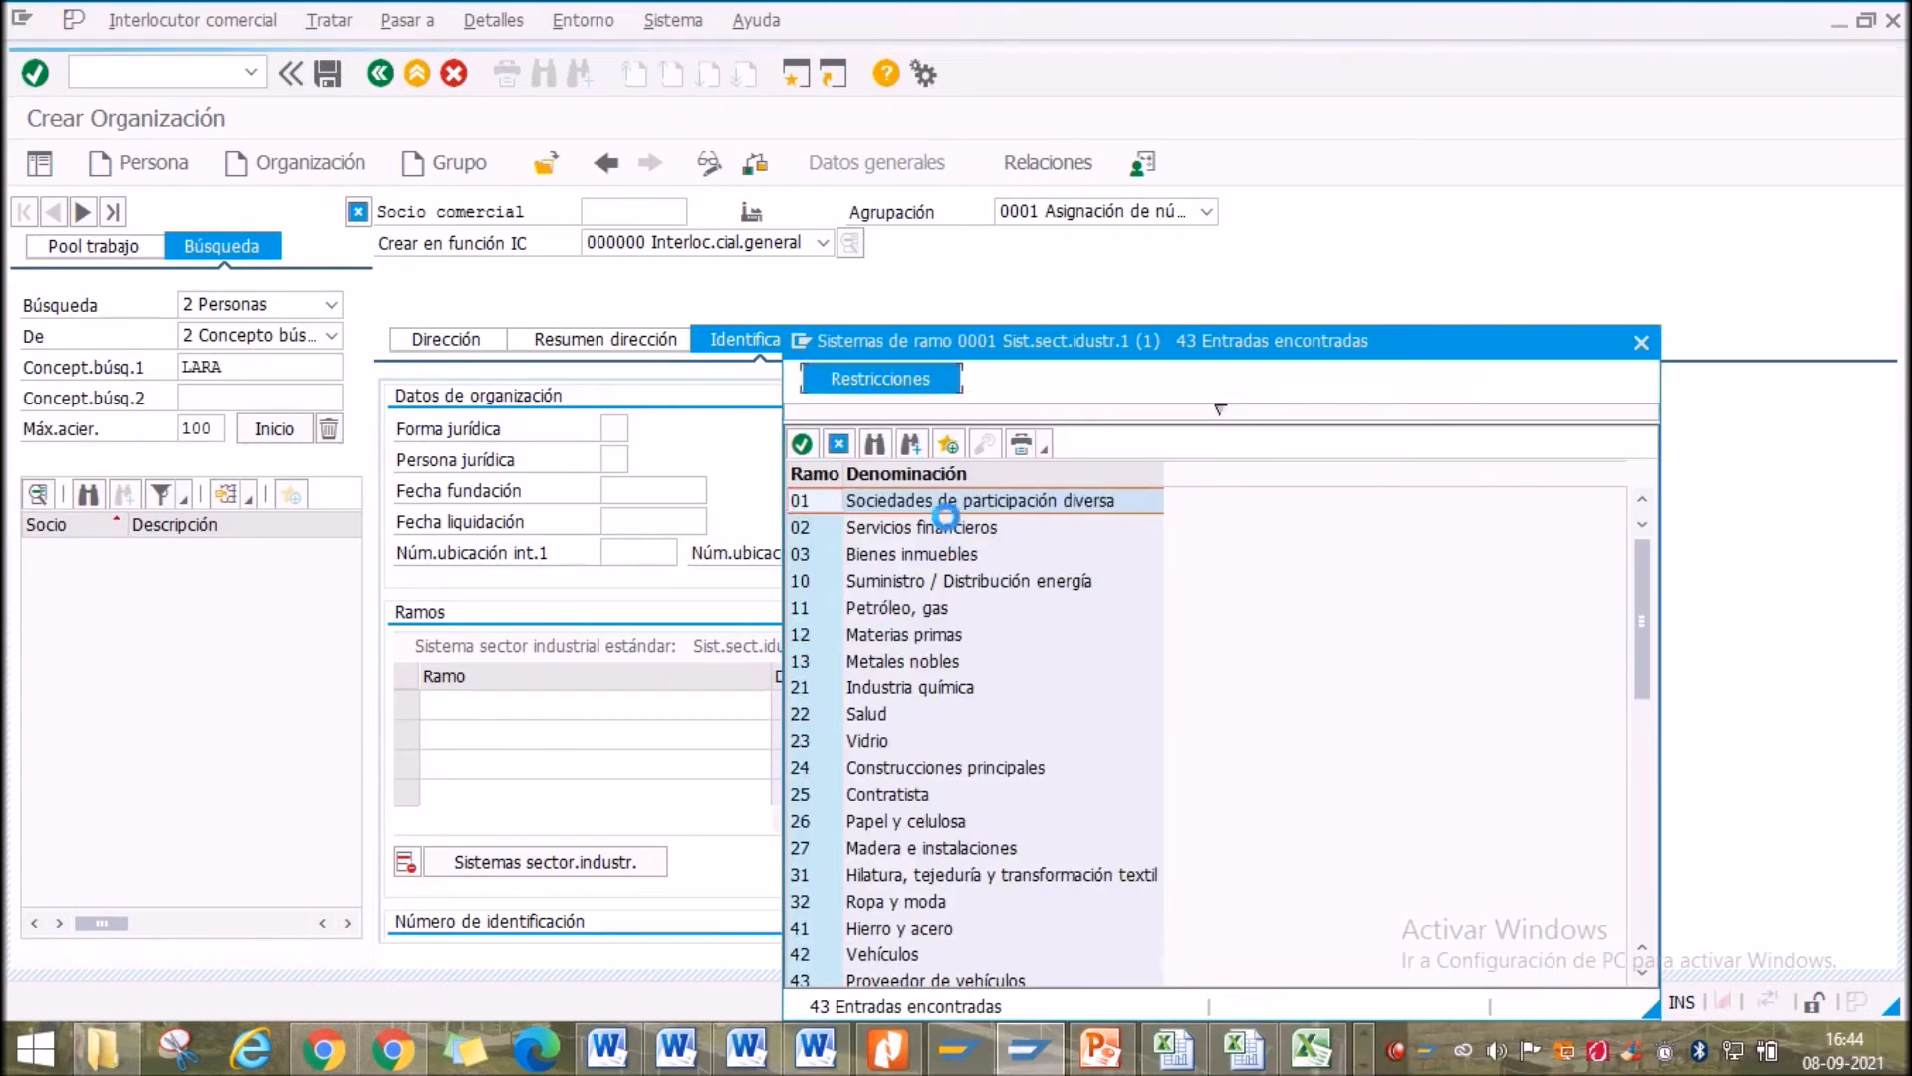
double_click(931, 660)
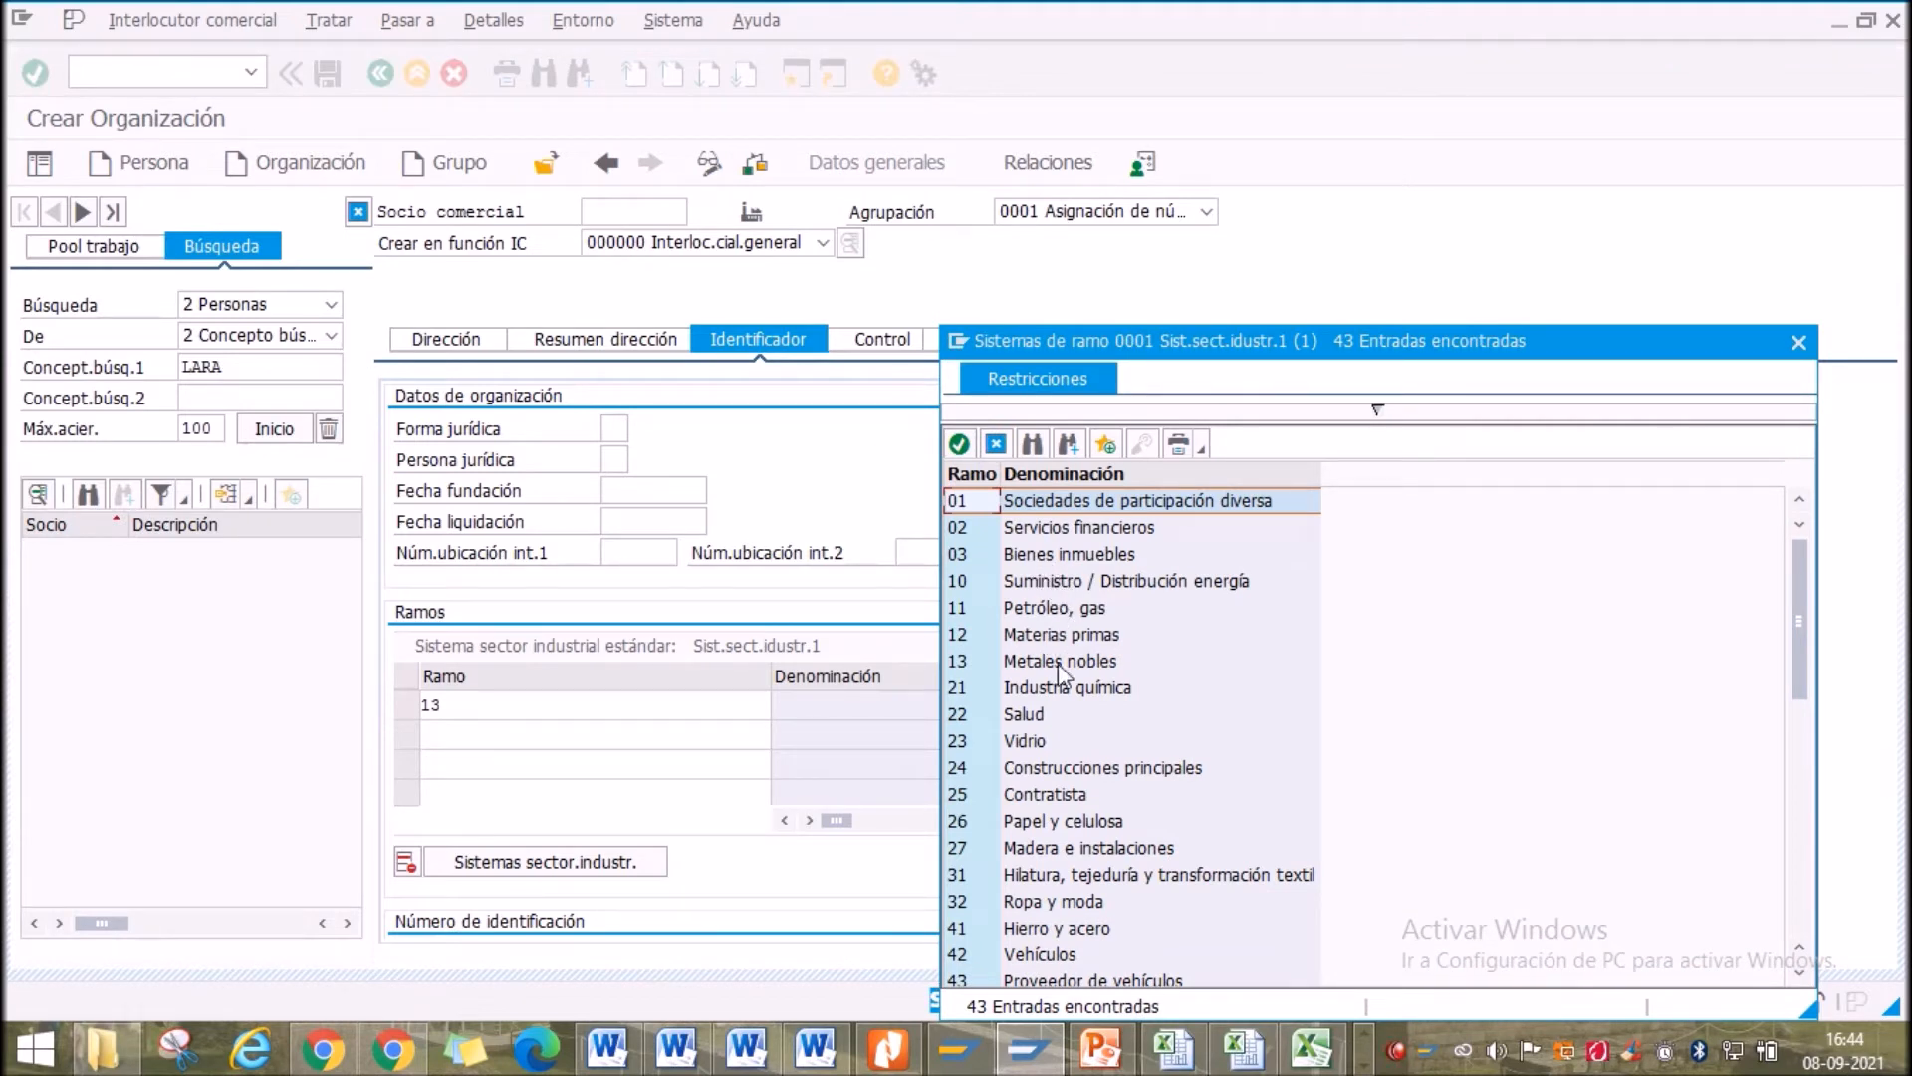
double_click(1054, 637)
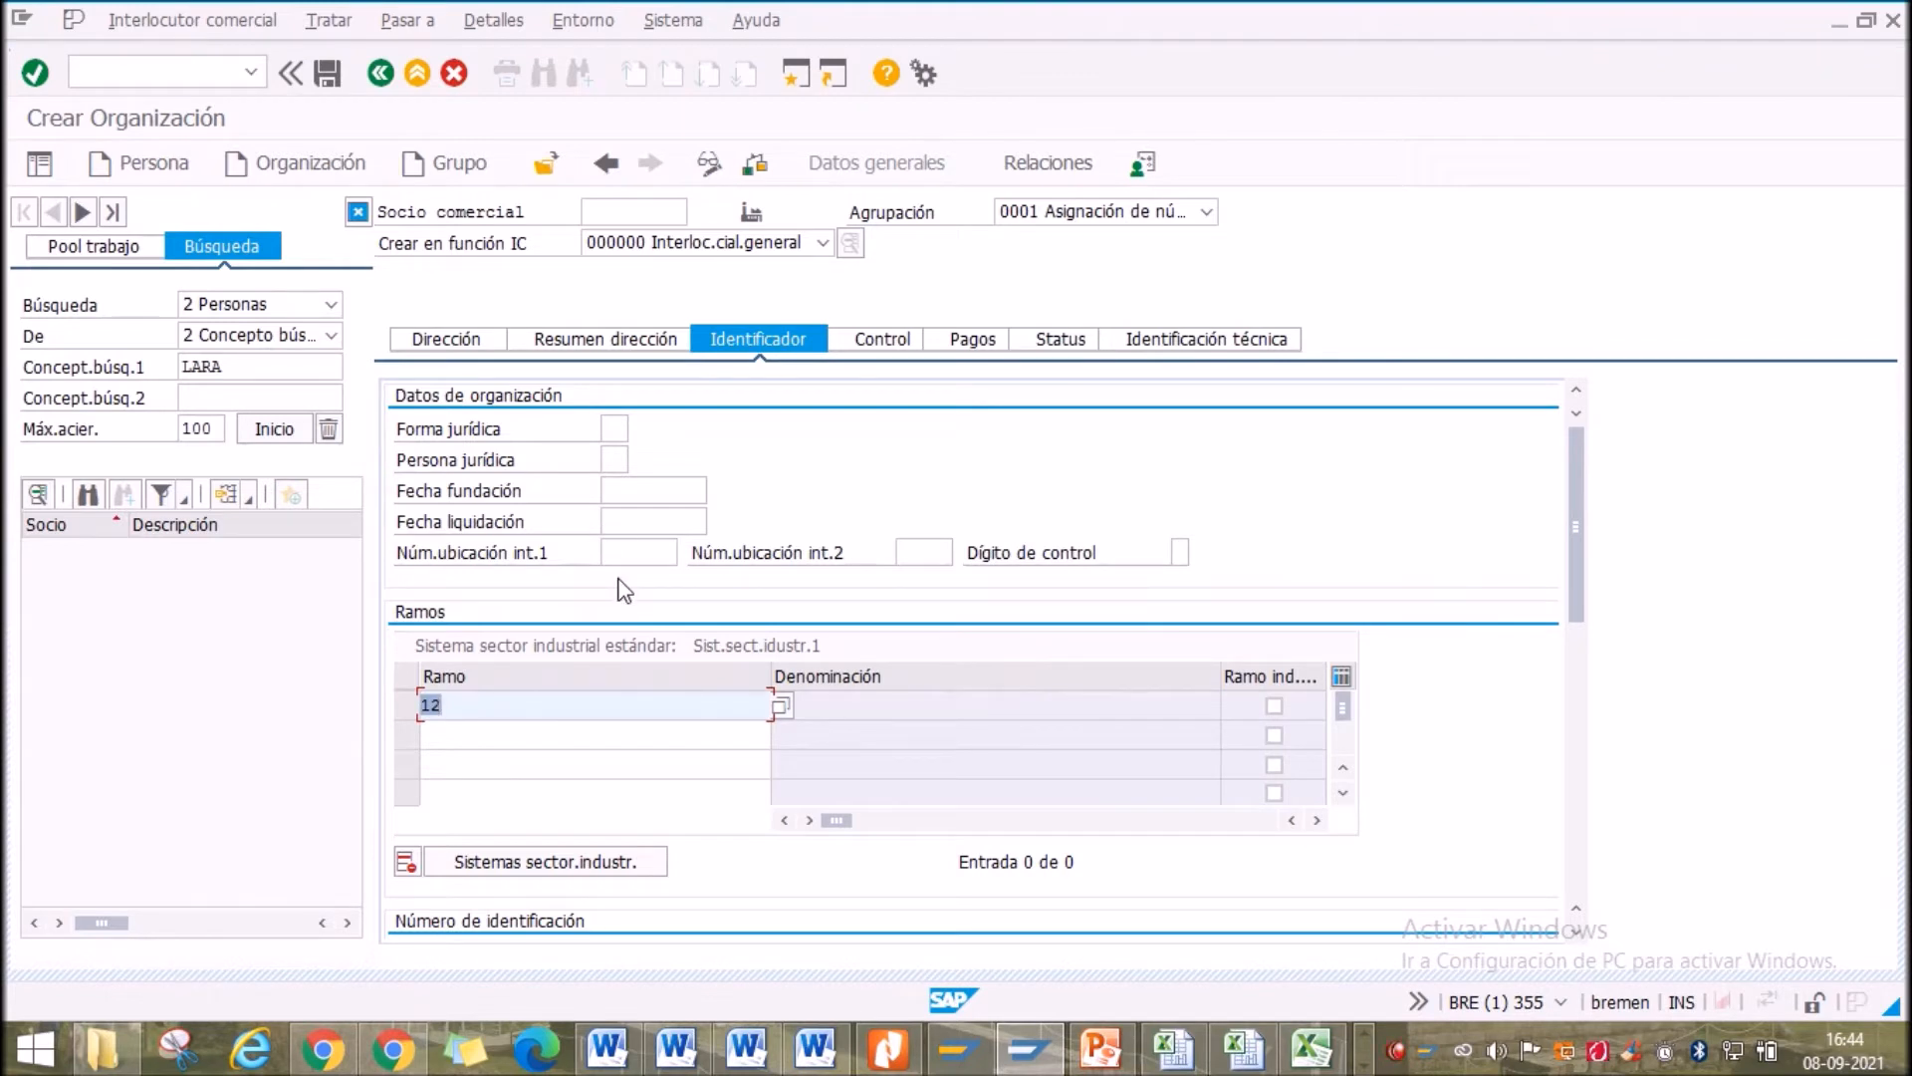
key("Return")
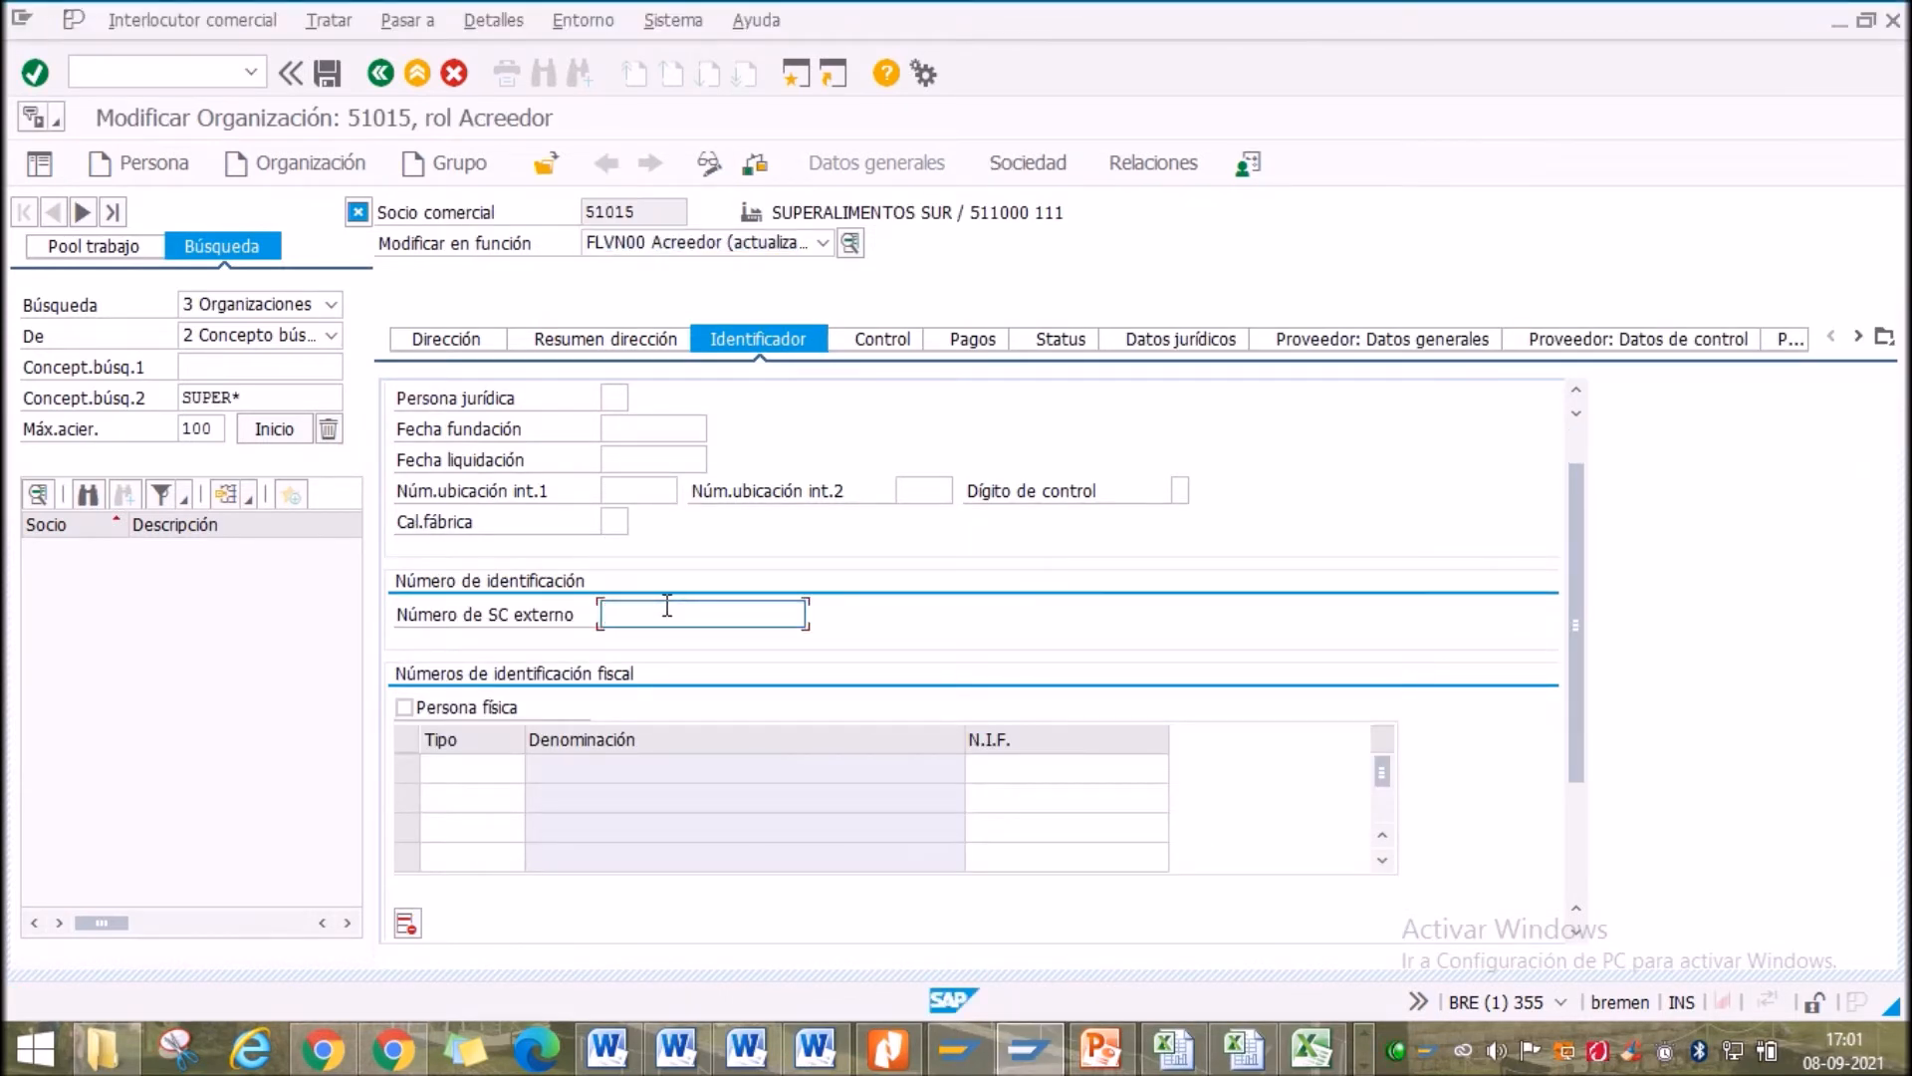
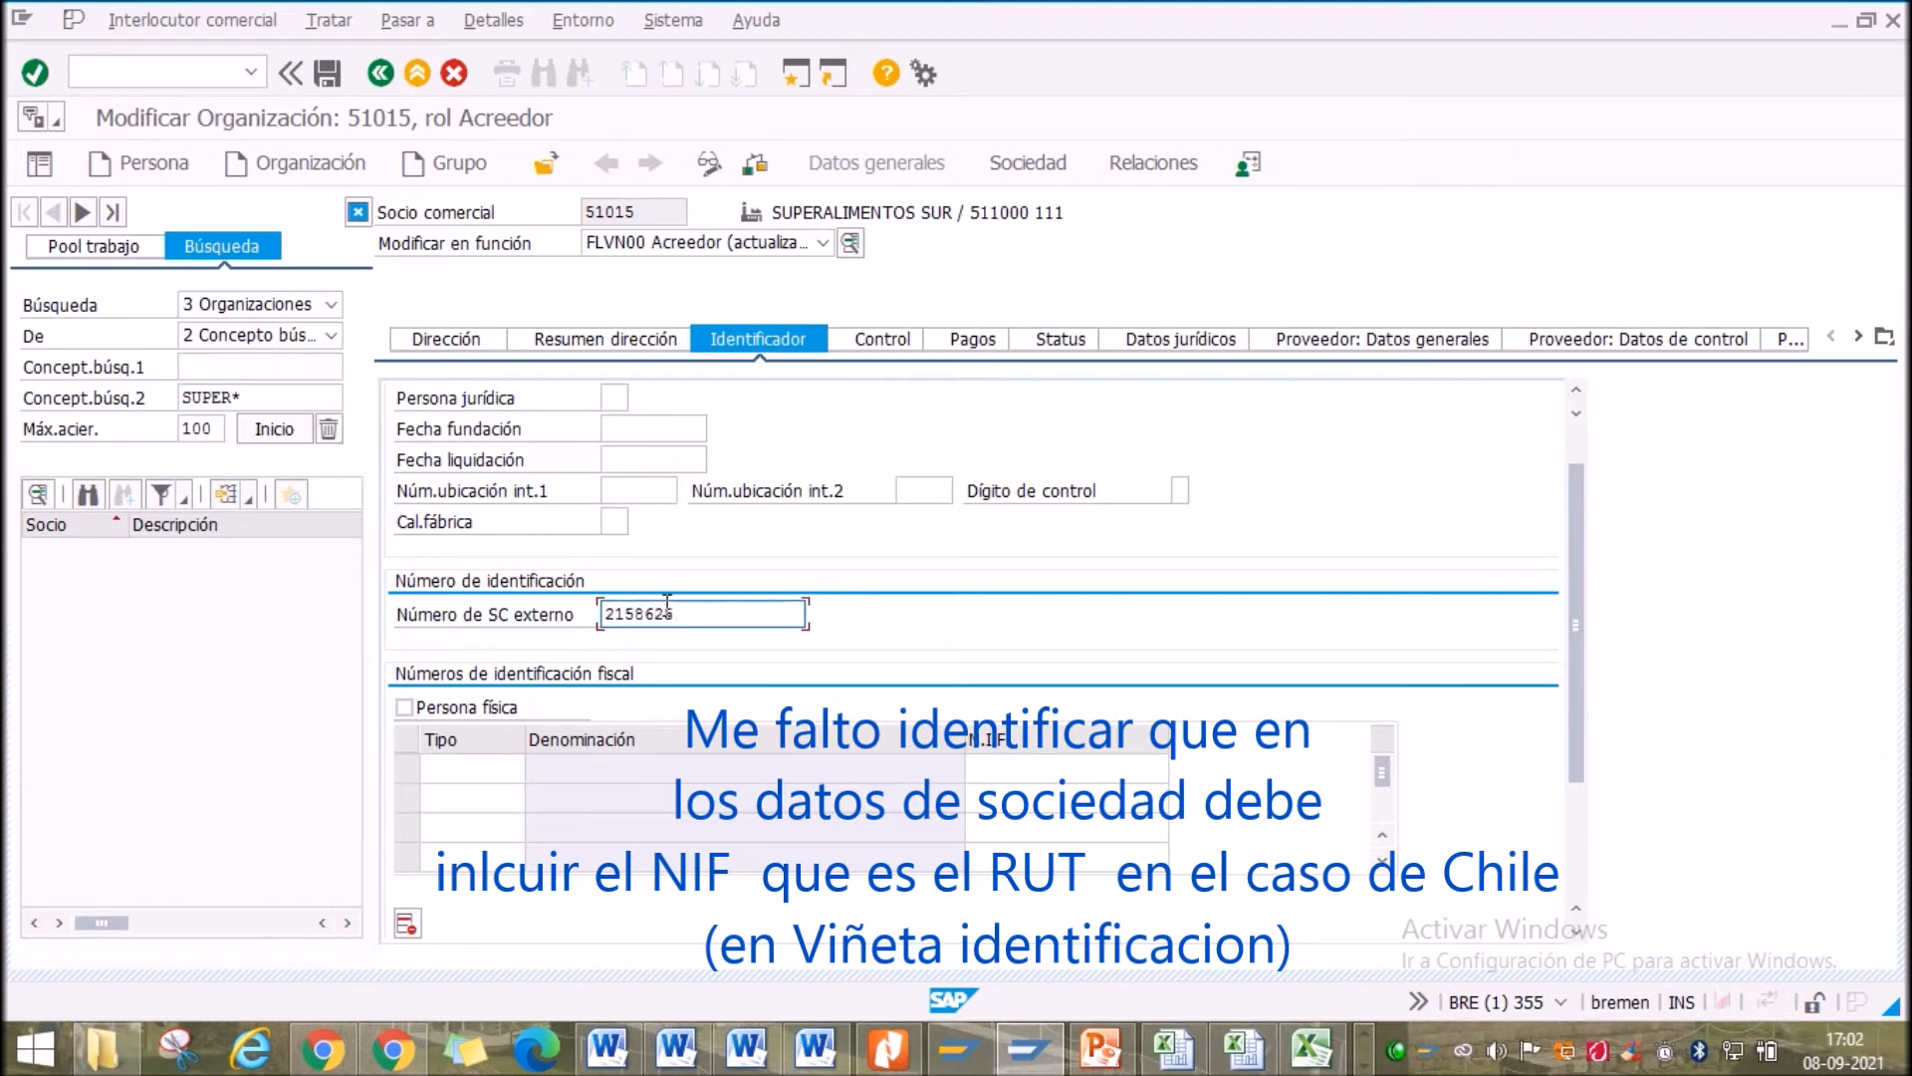
Enter 5 and toggle the natural person option, leaving it unticked
left_click(1018, 767)
left_click(404, 707)
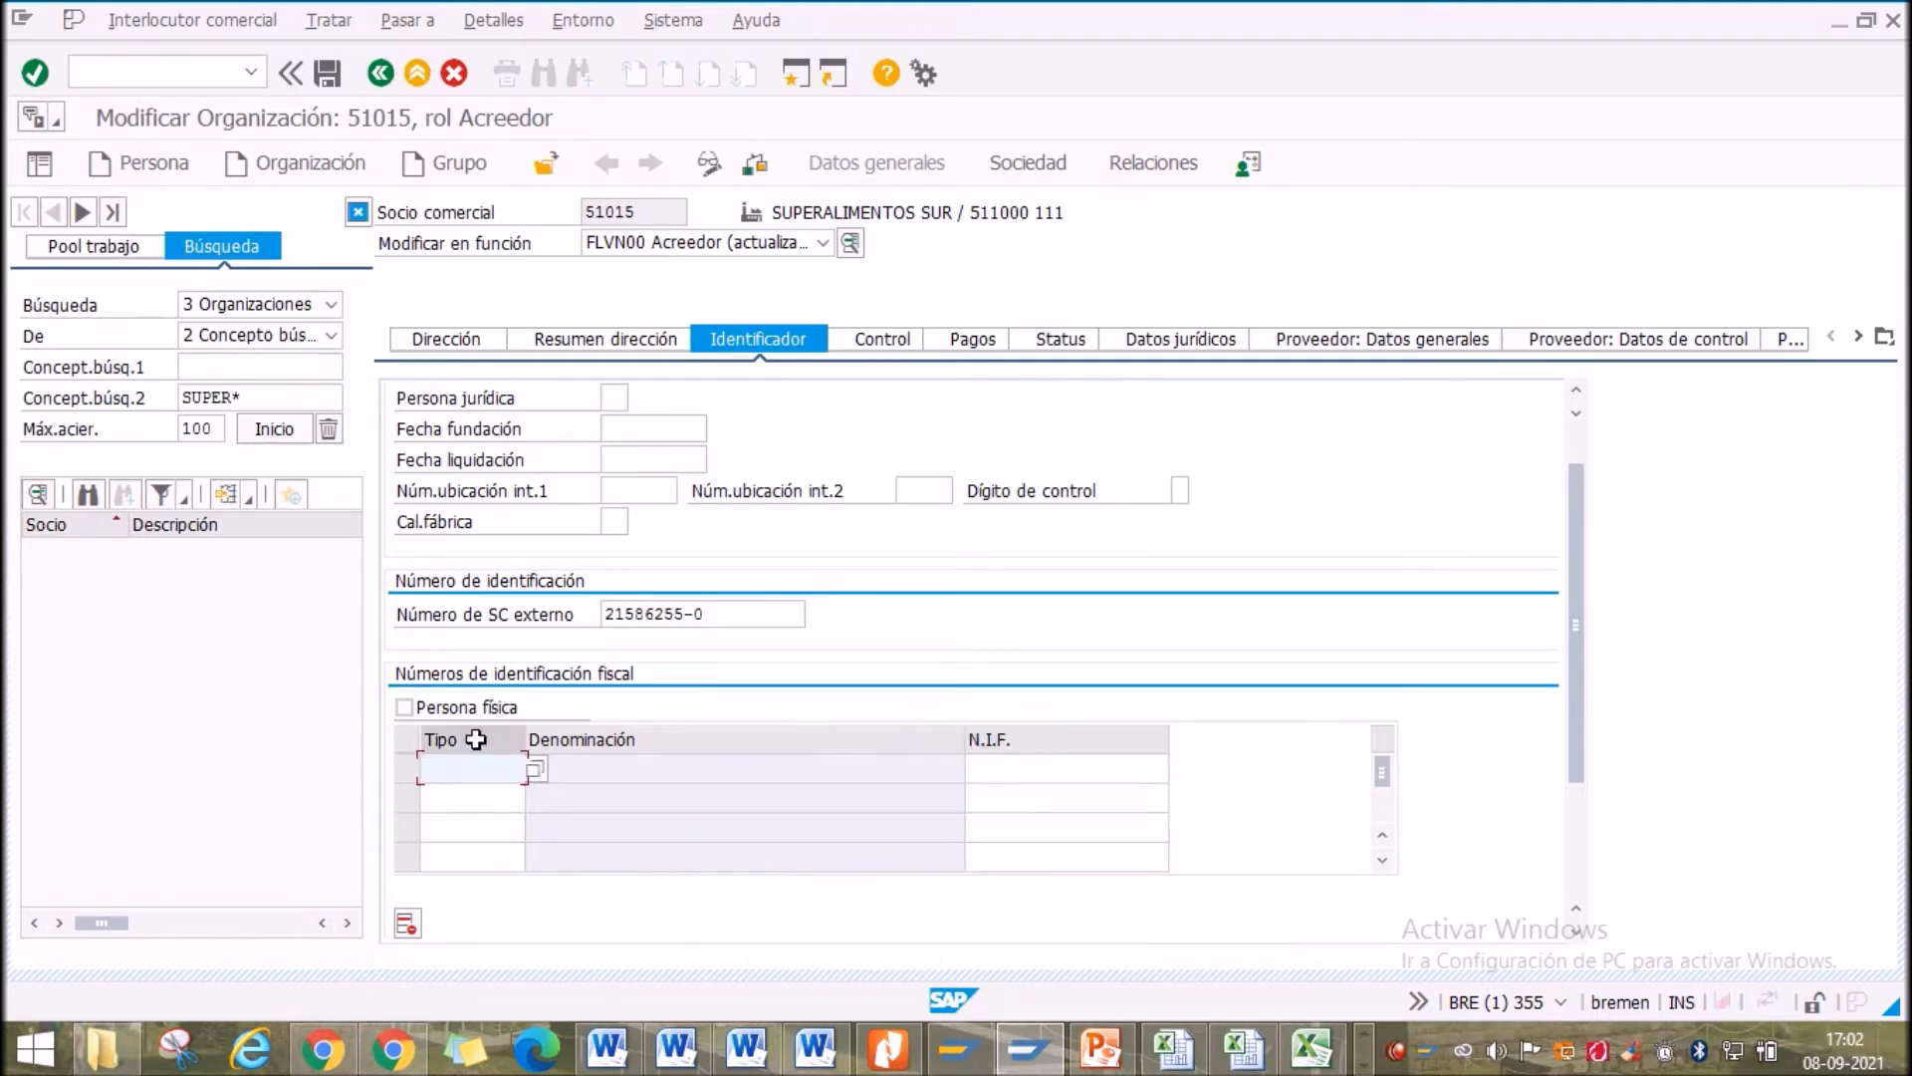
left_click(489, 768)
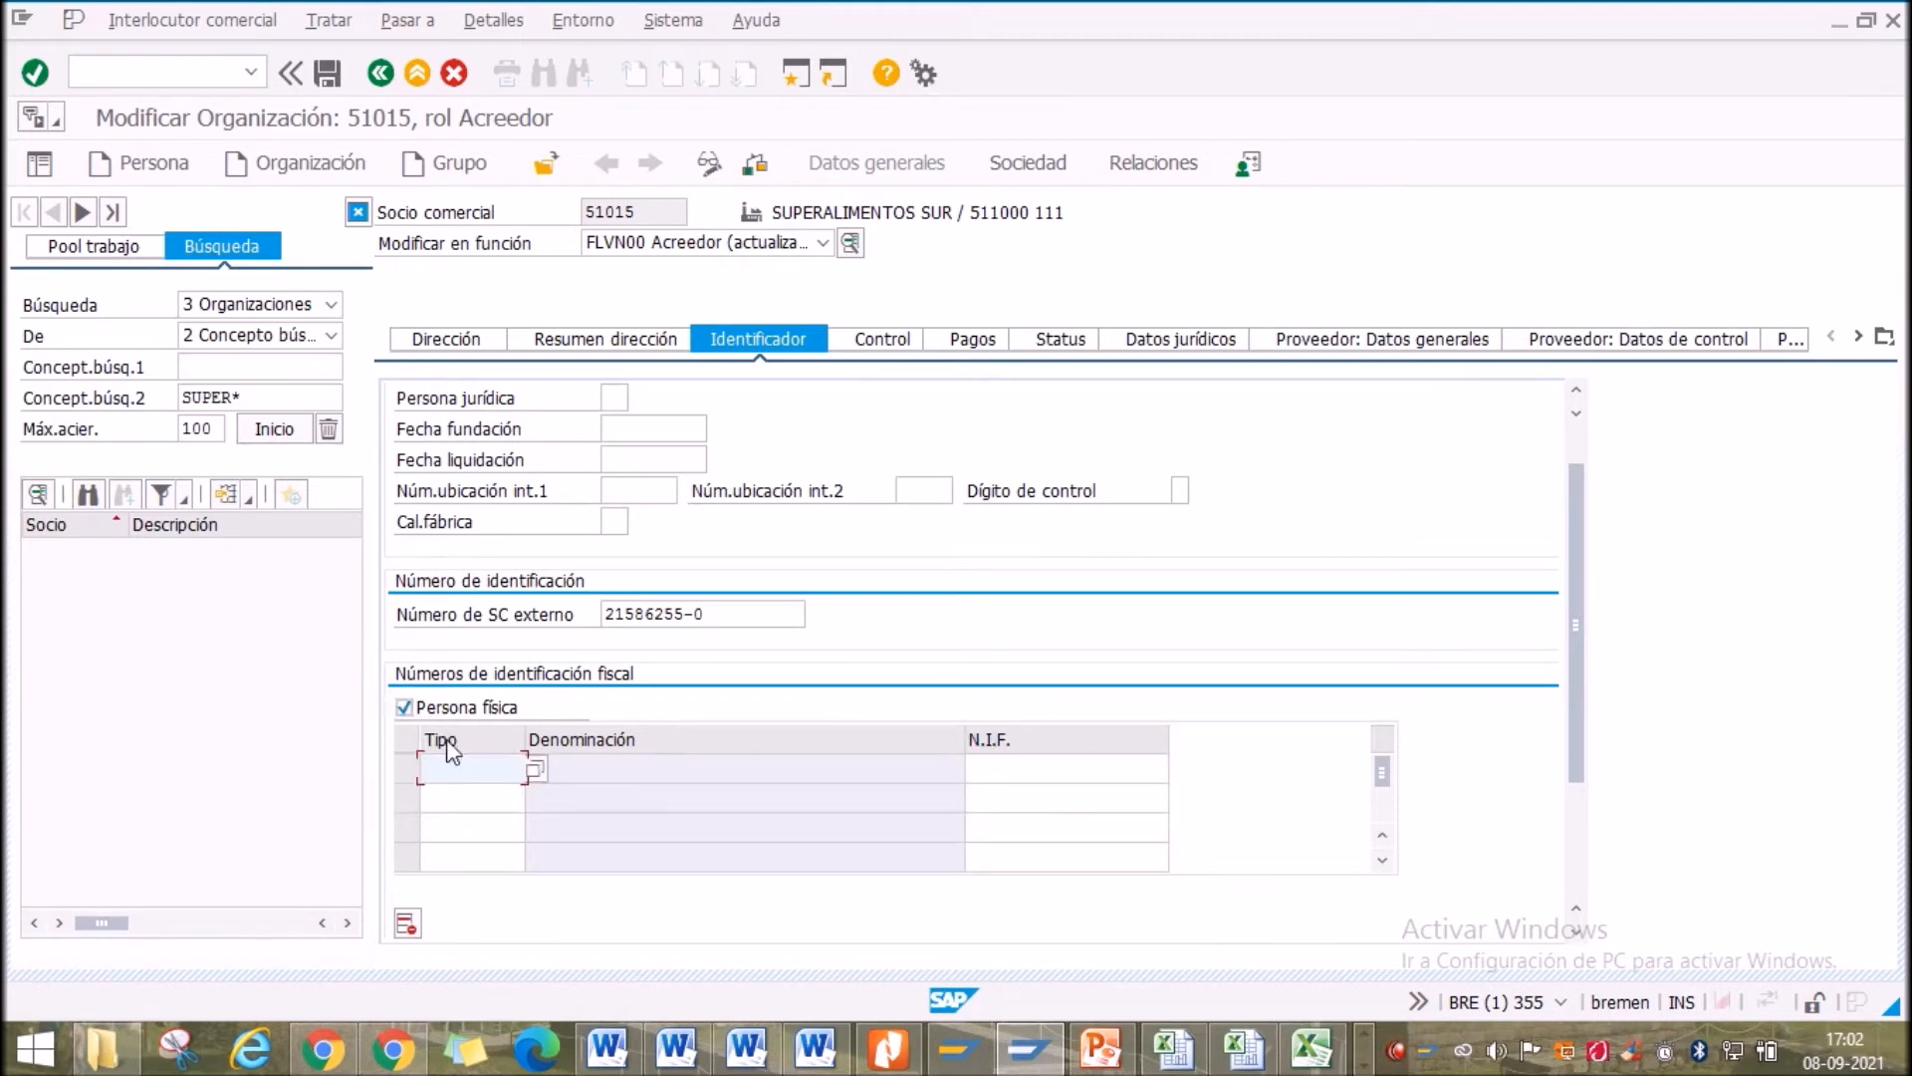
left_click(404, 708)
Add a tax number entry of type CL1 Chile: RUT and type the RUT number
left_click(484, 769)
left_click(535, 770)
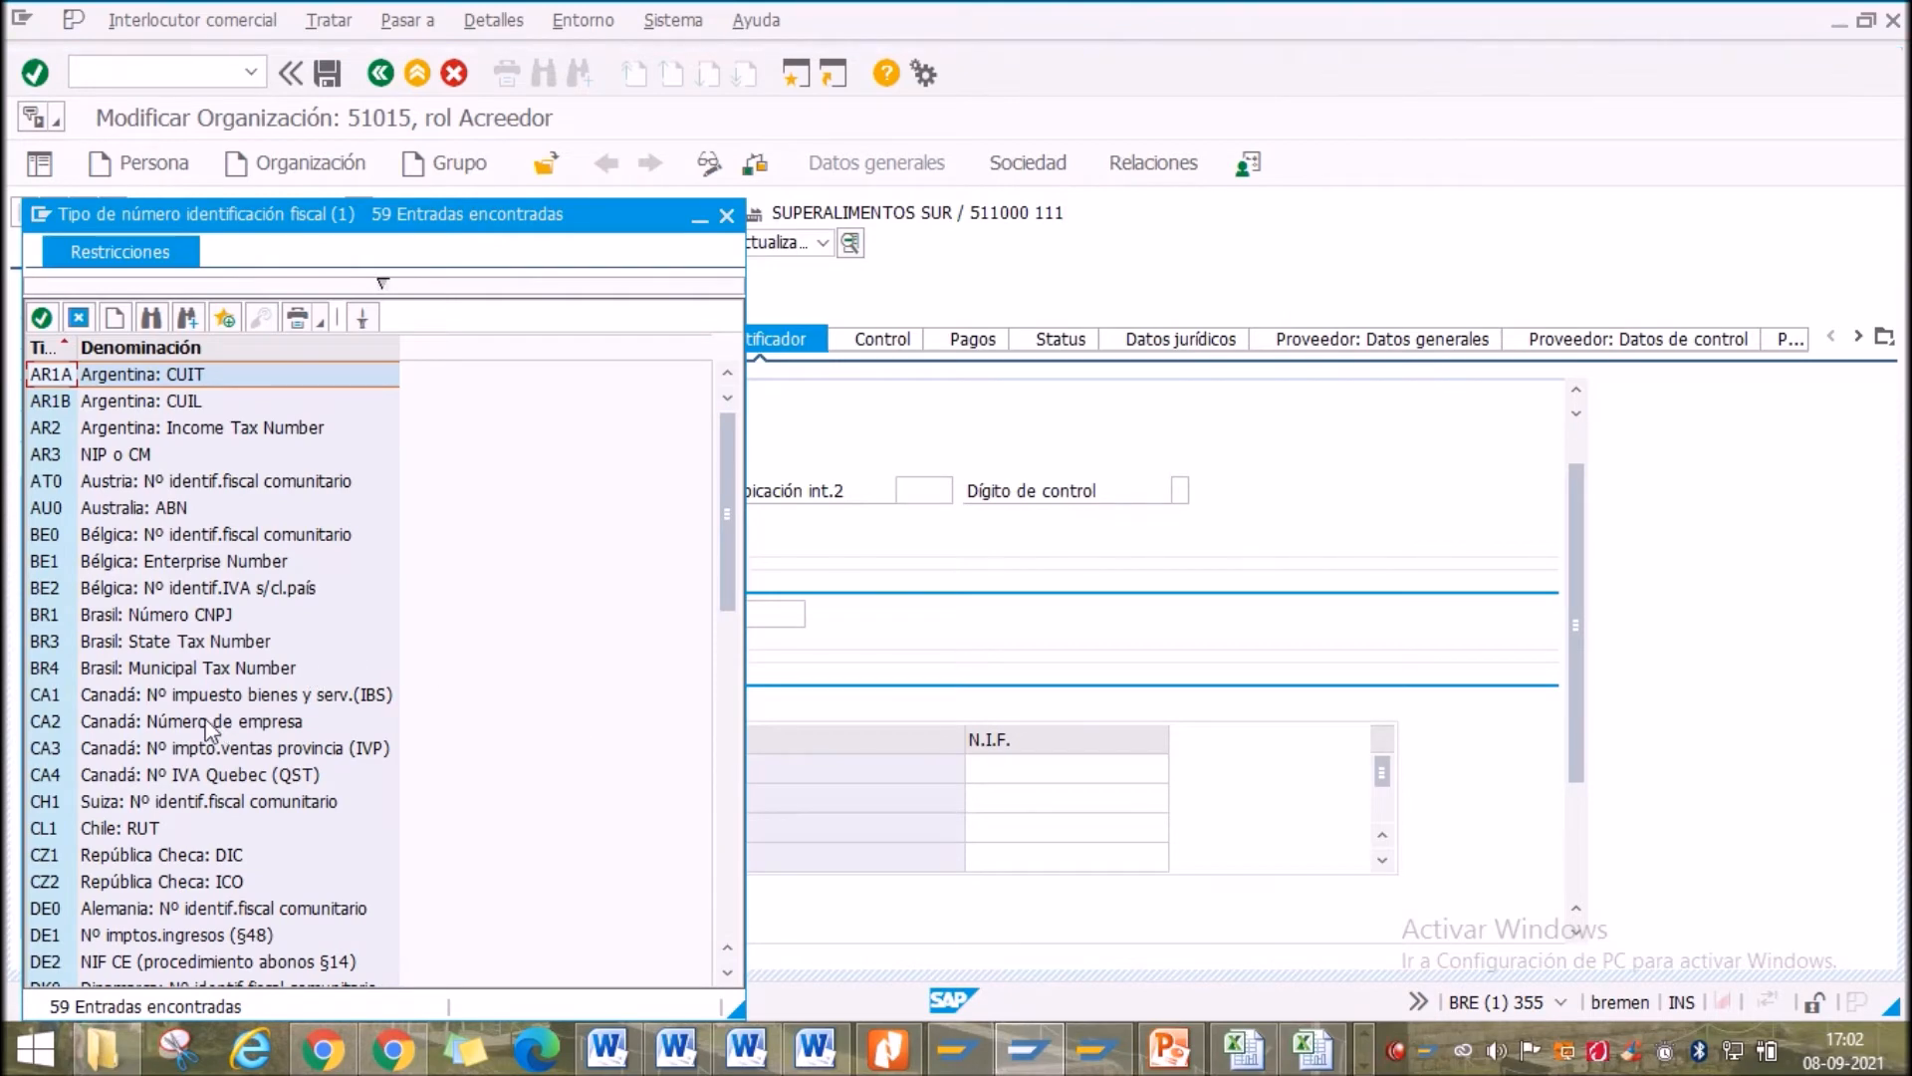
scroll(140, 681, "down", 7)
scroll(139, 683, "down", 5)
scroll(134, 697, "up", 6)
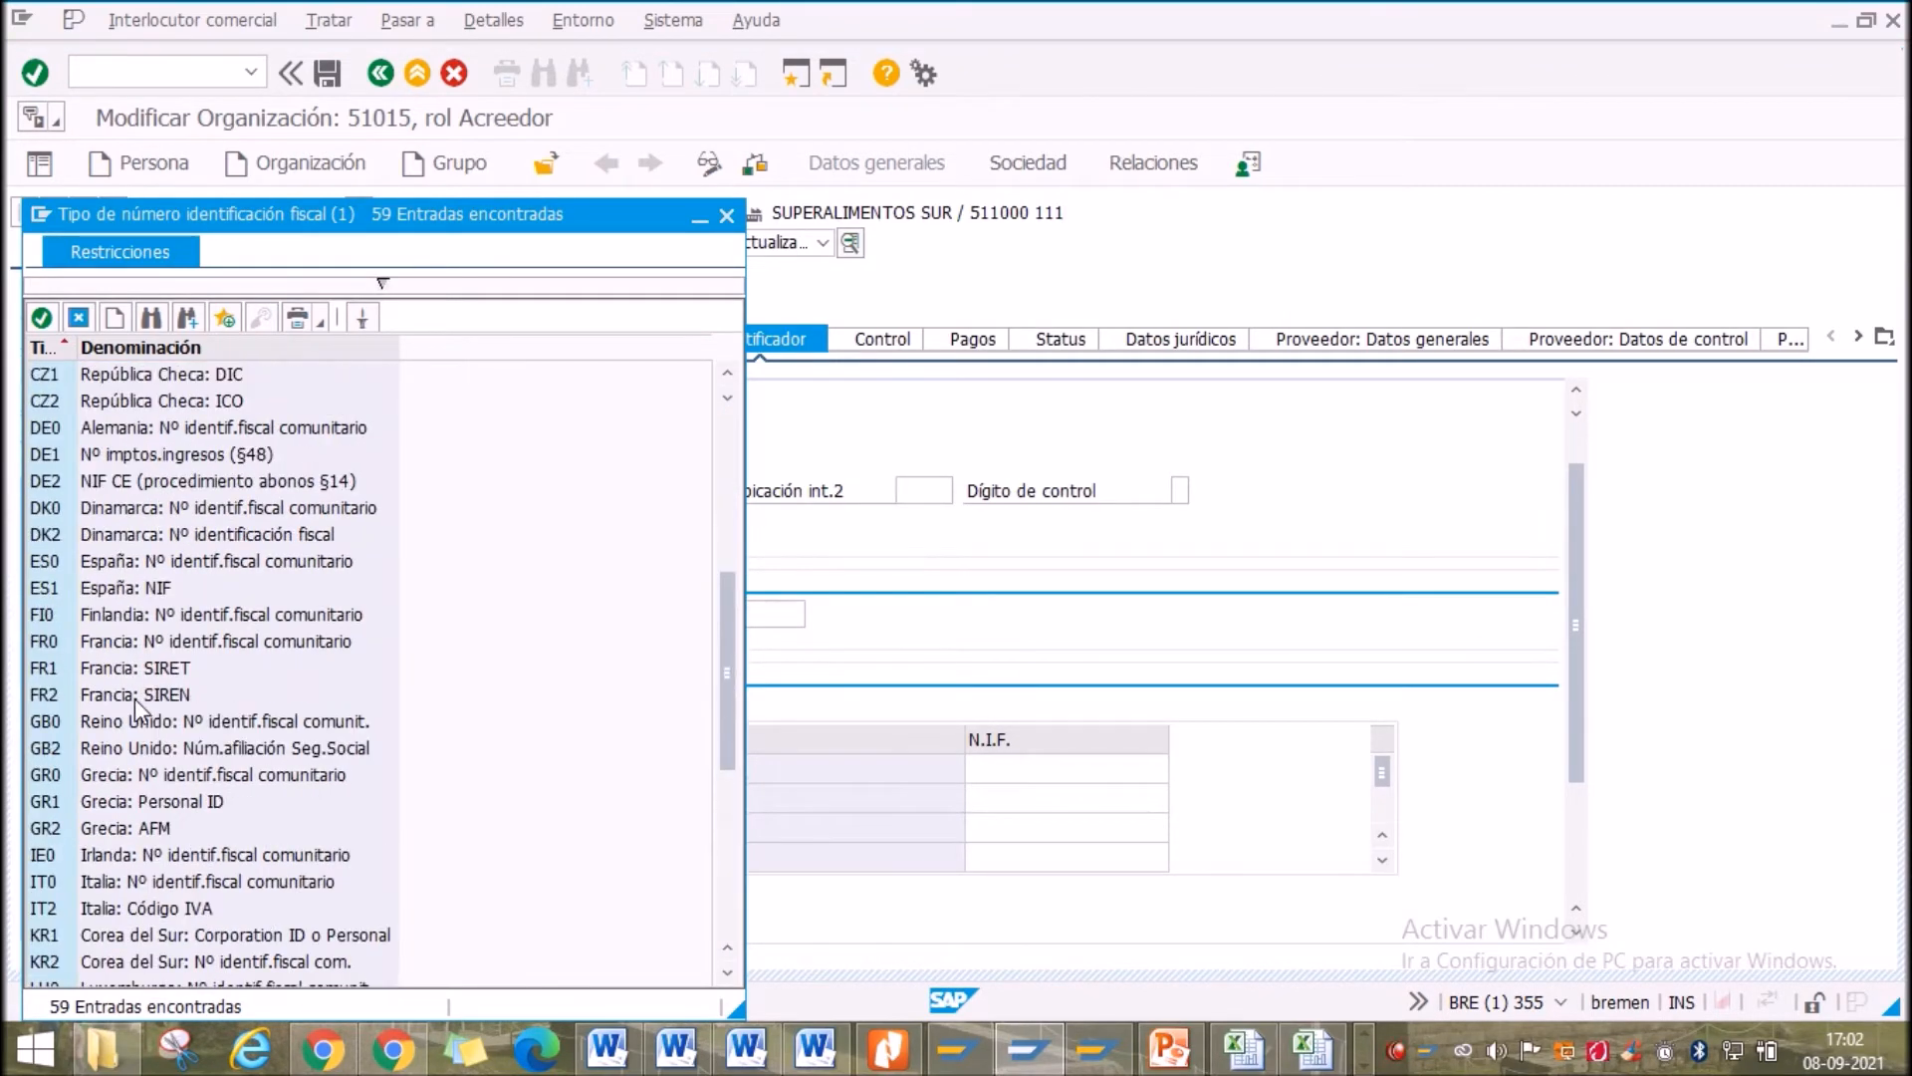
scroll(135, 701, "up", 4)
double_click(116, 667)
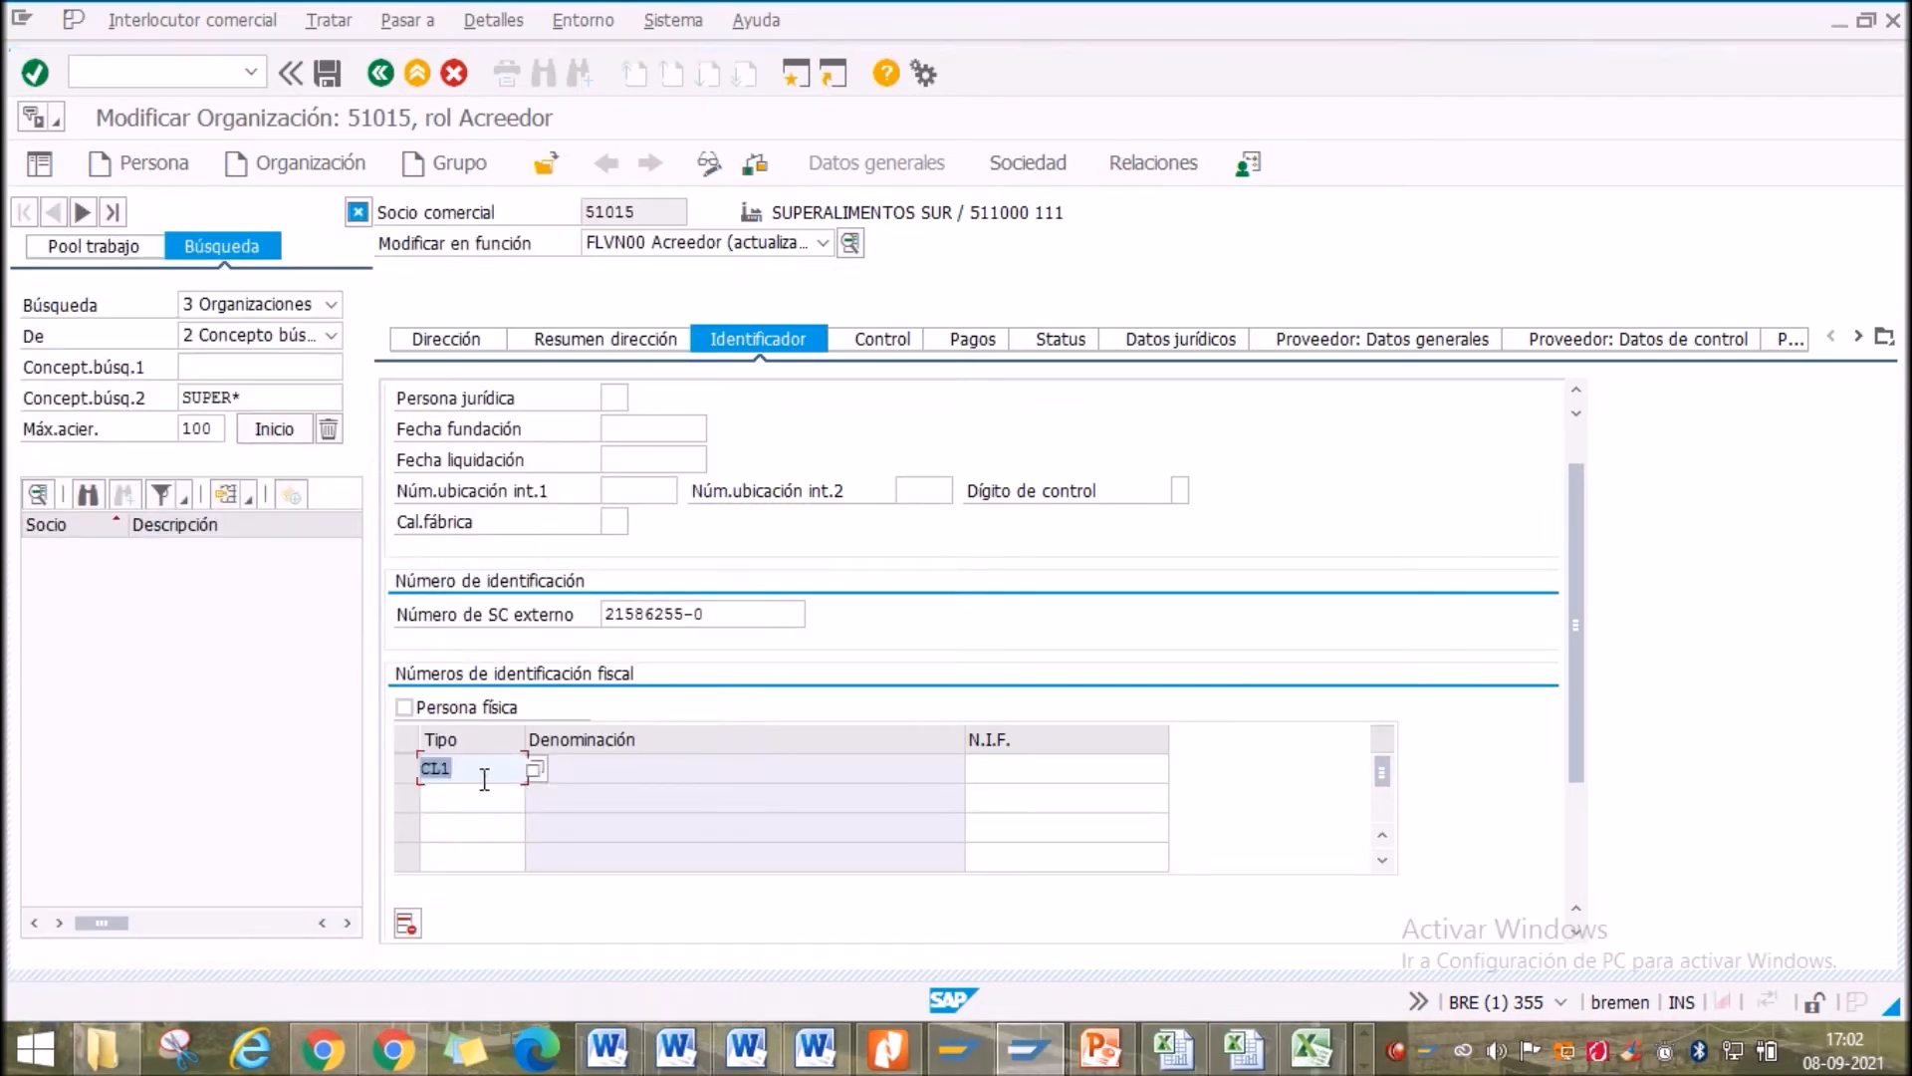
left_click(467, 772)
left_click(977, 772)
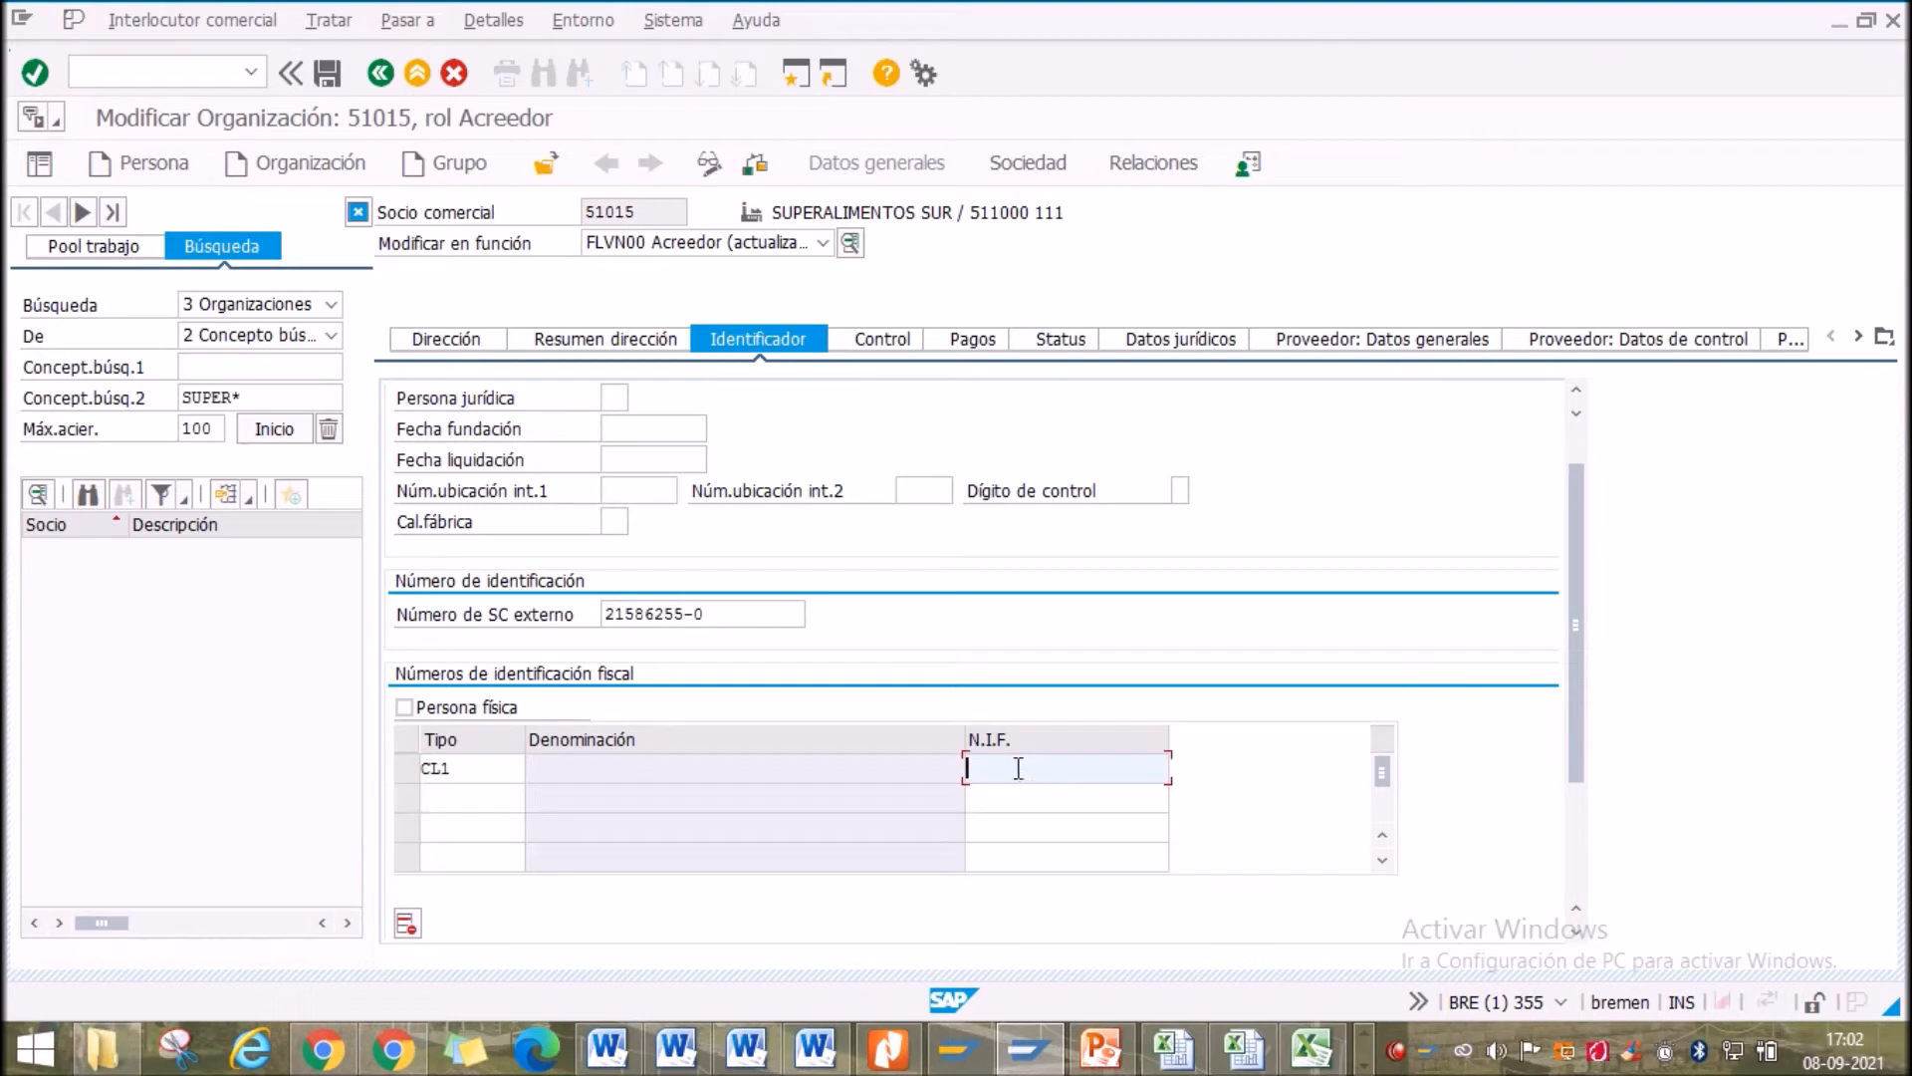
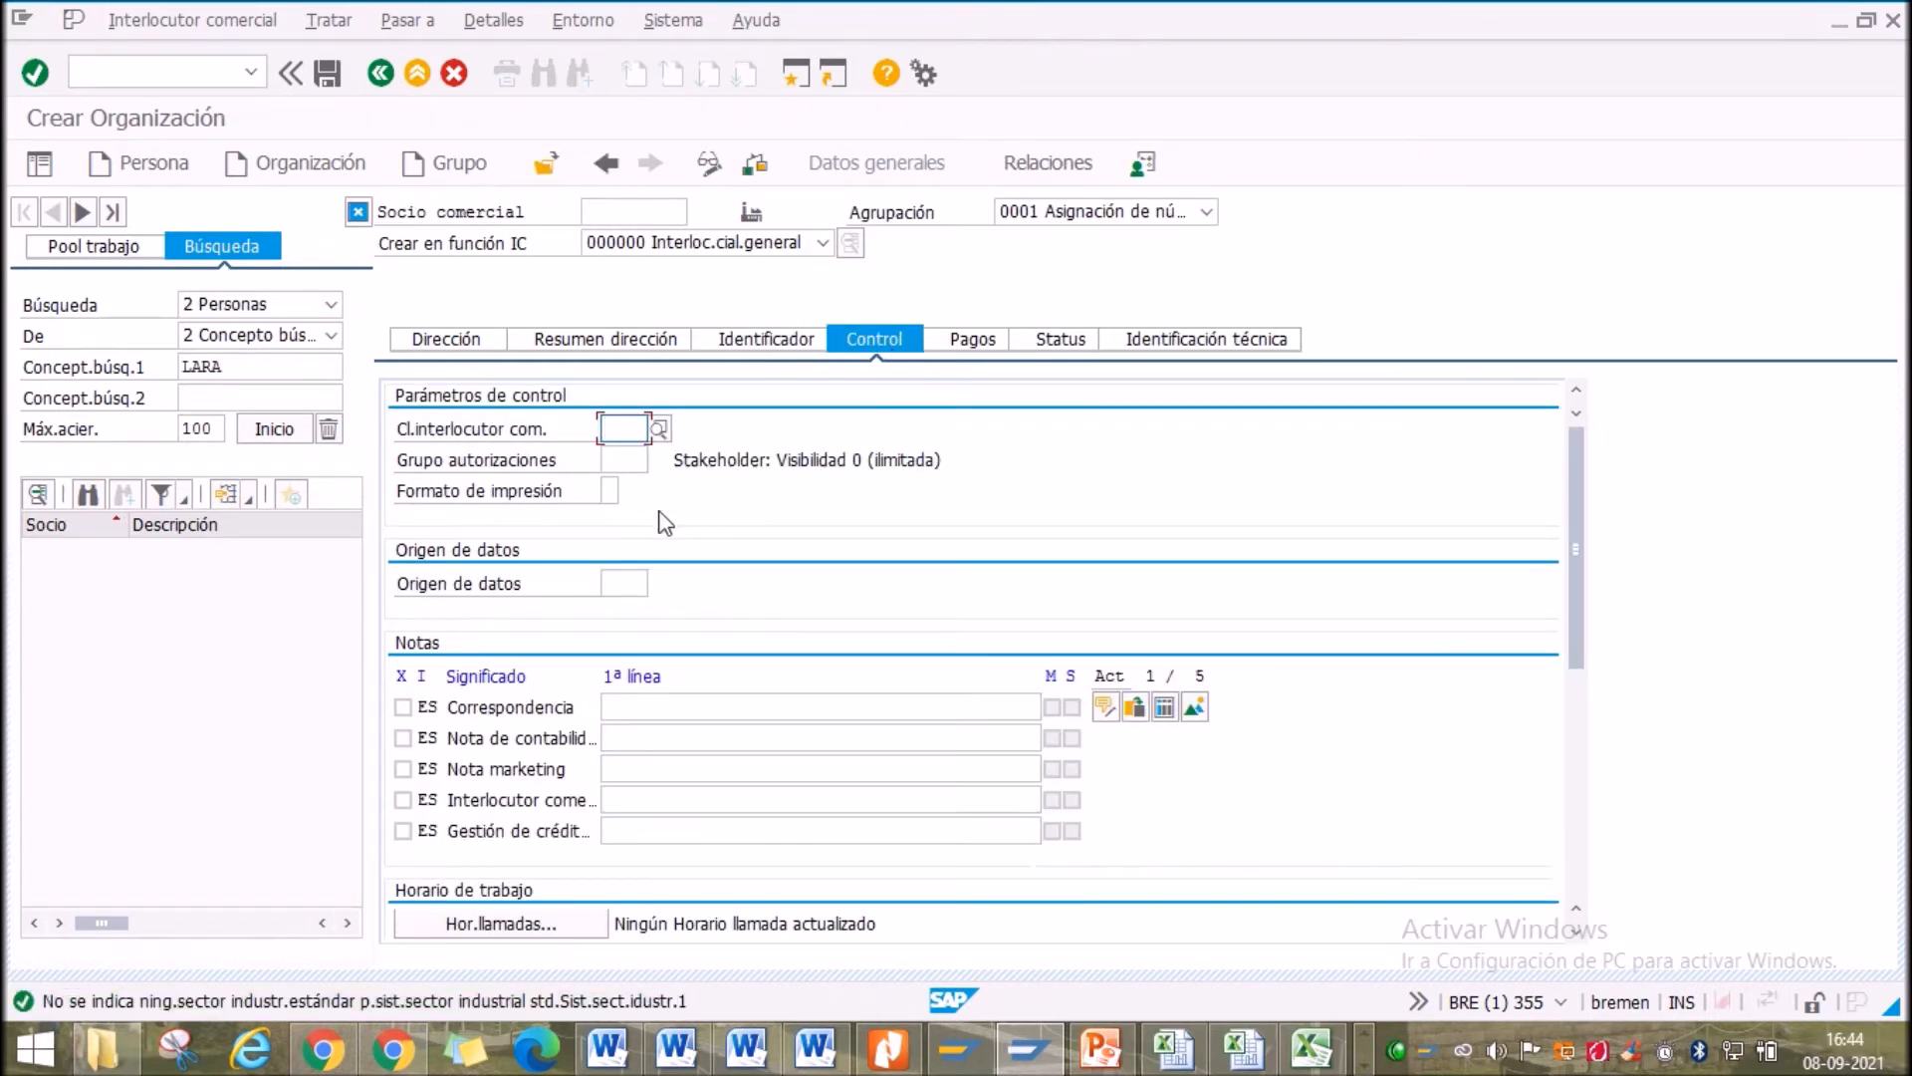
Check the entries on the Control tab, view Pagos, then return to the Dirección data
scroll(637, 543, "down", 5)
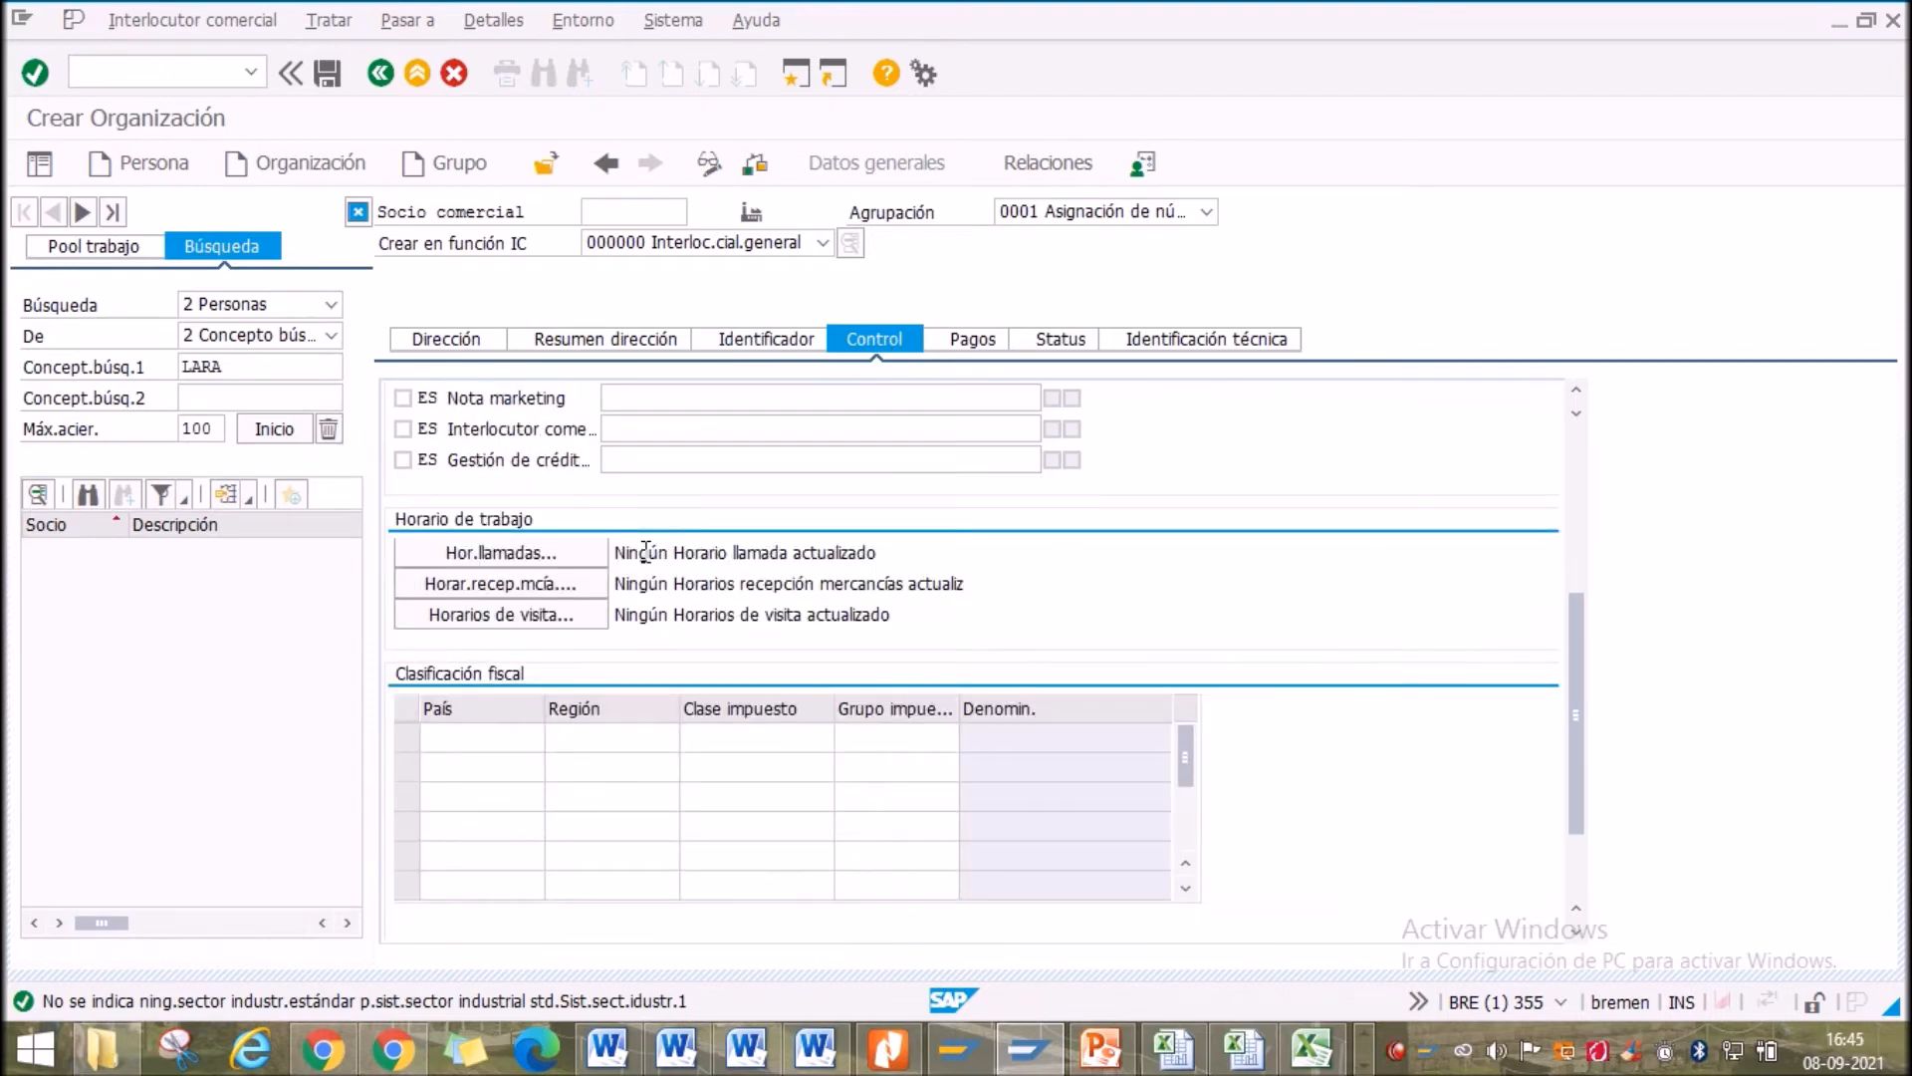
scroll(644, 558, "up", 5)
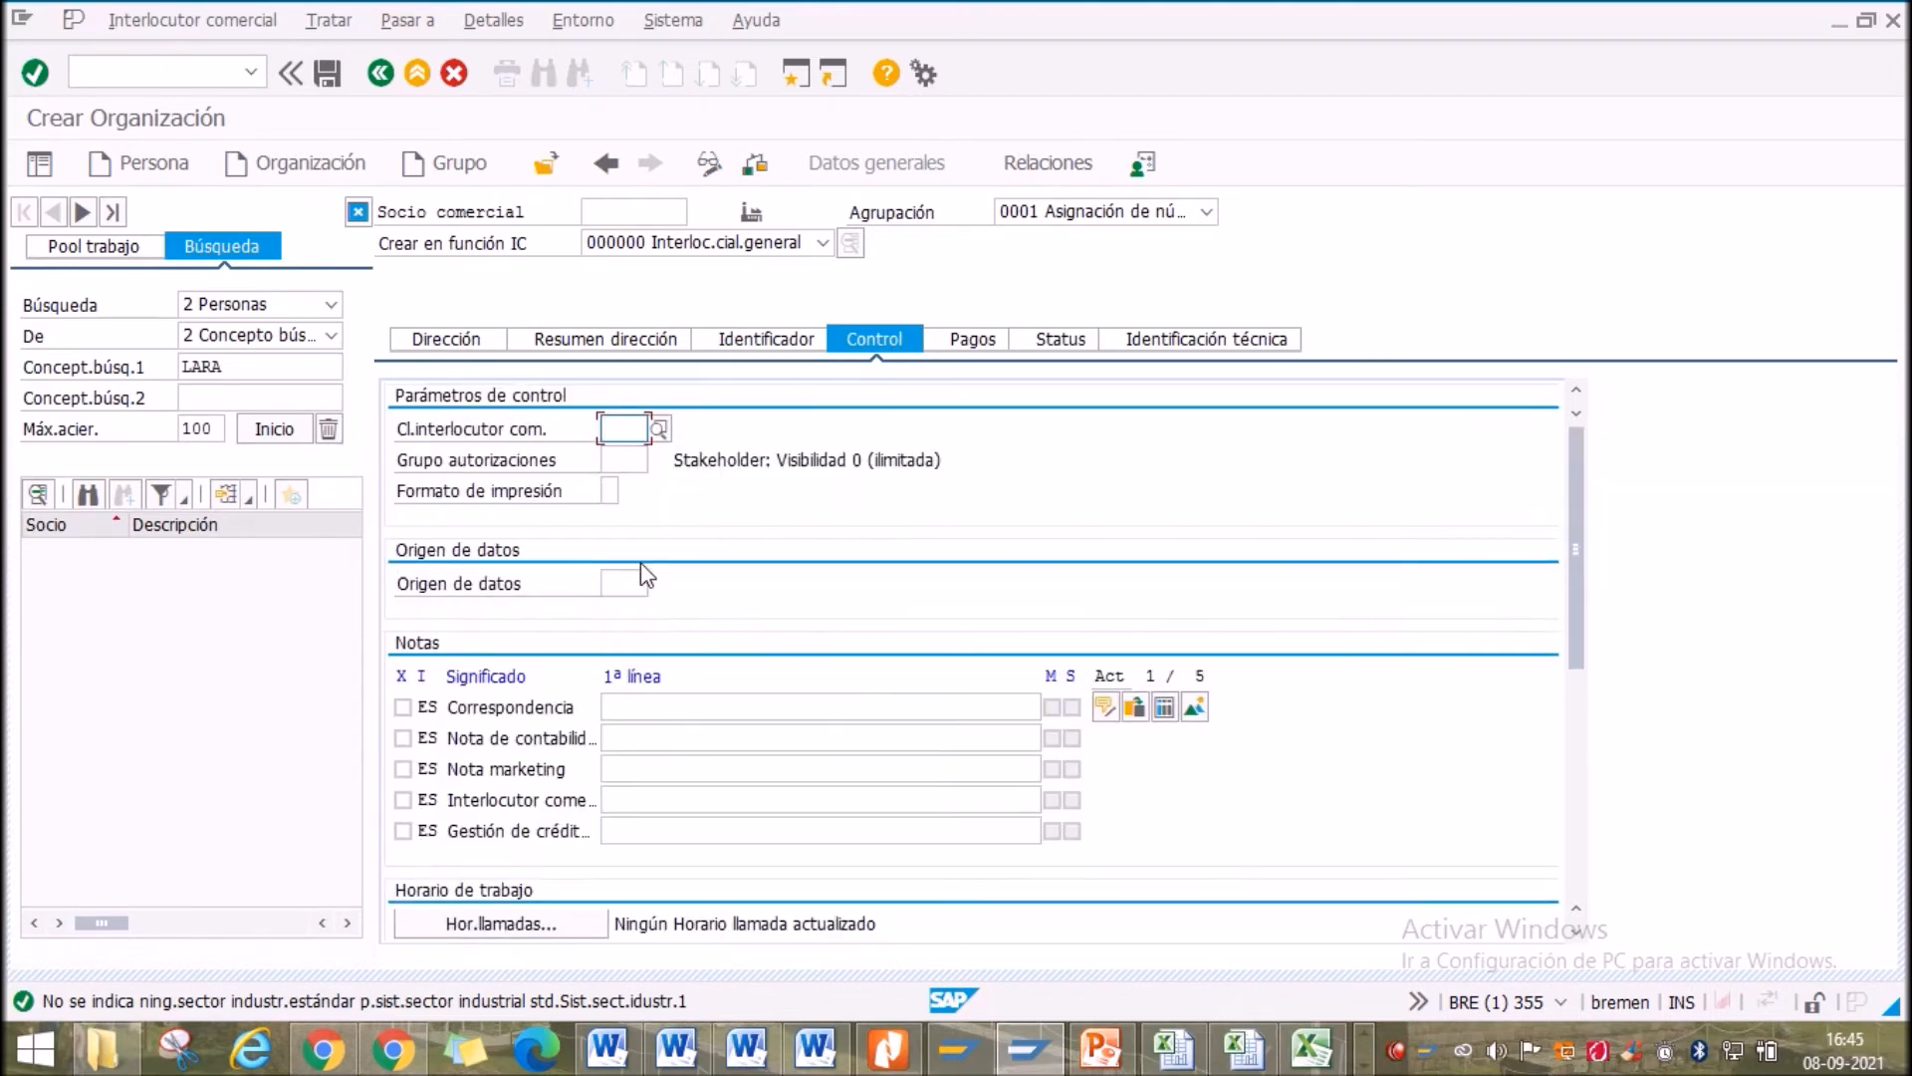
left_click(34, 72)
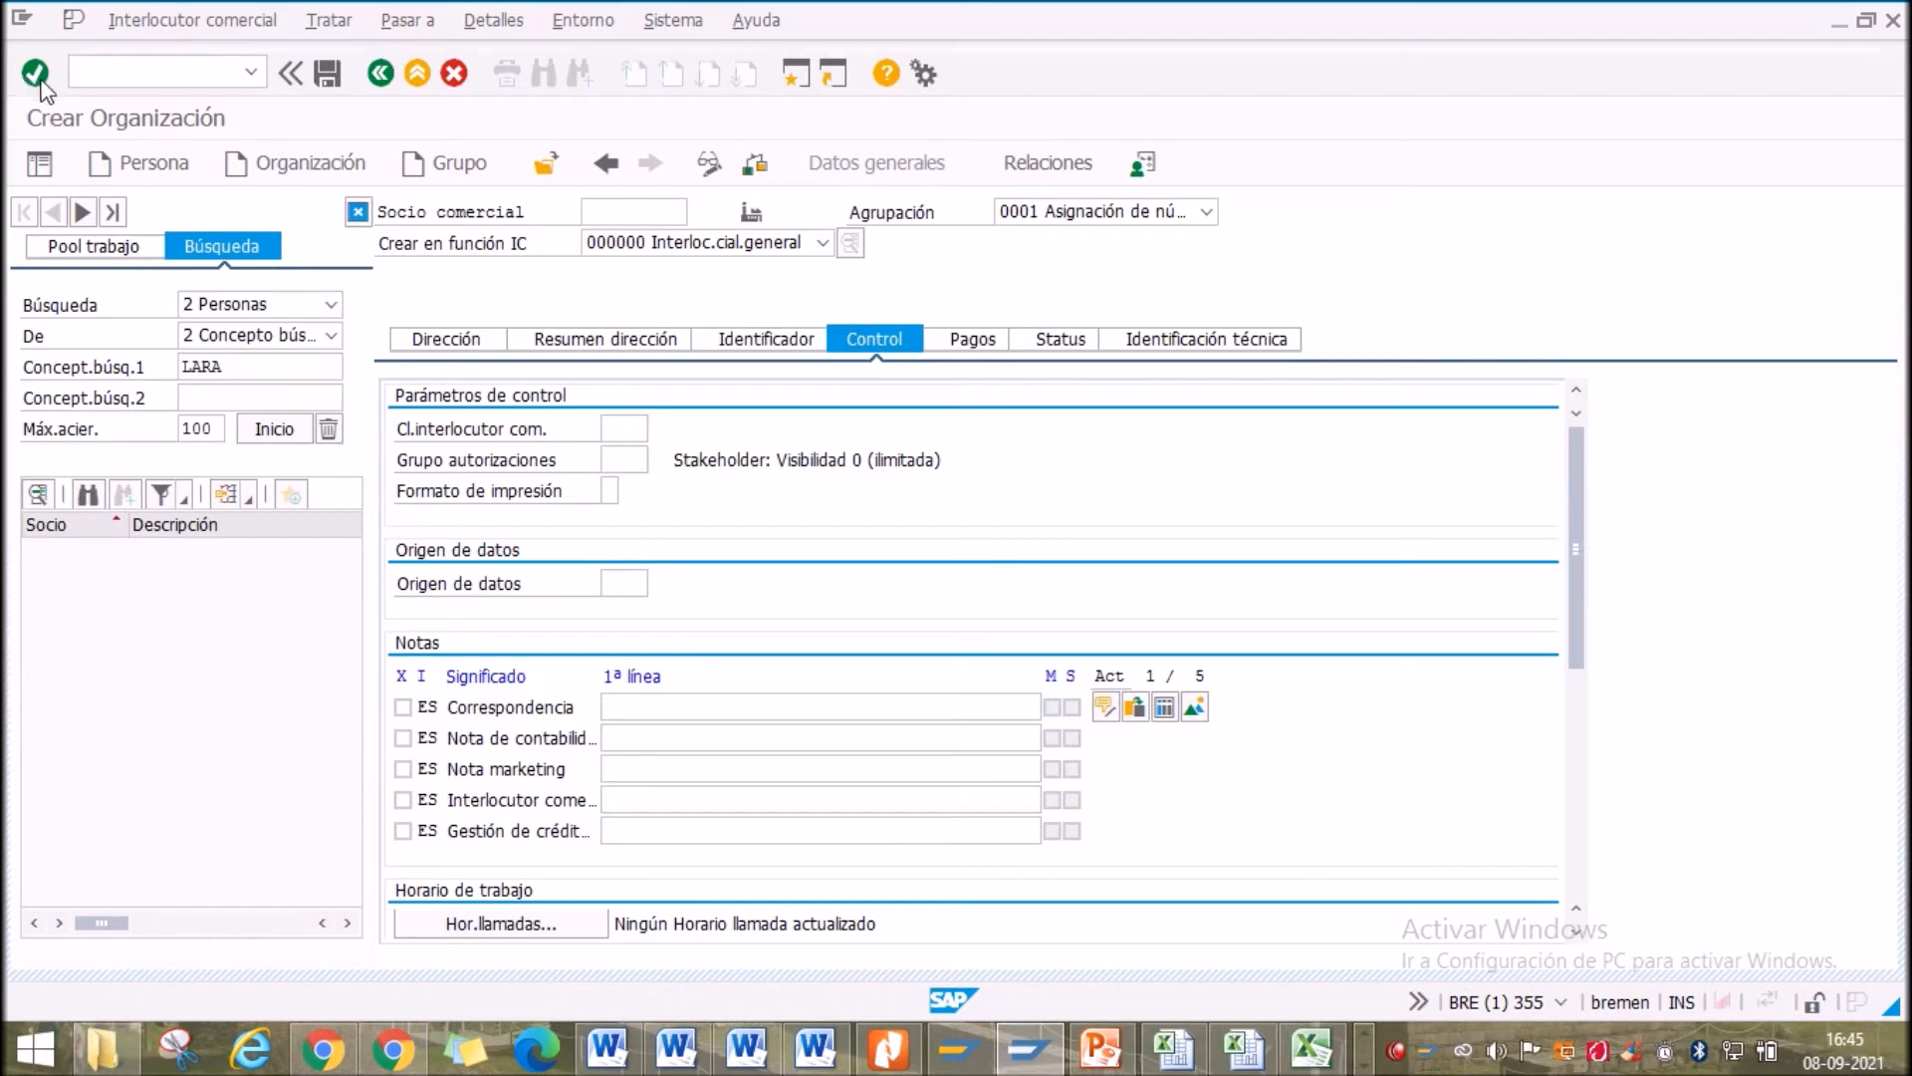
left_click(971, 346)
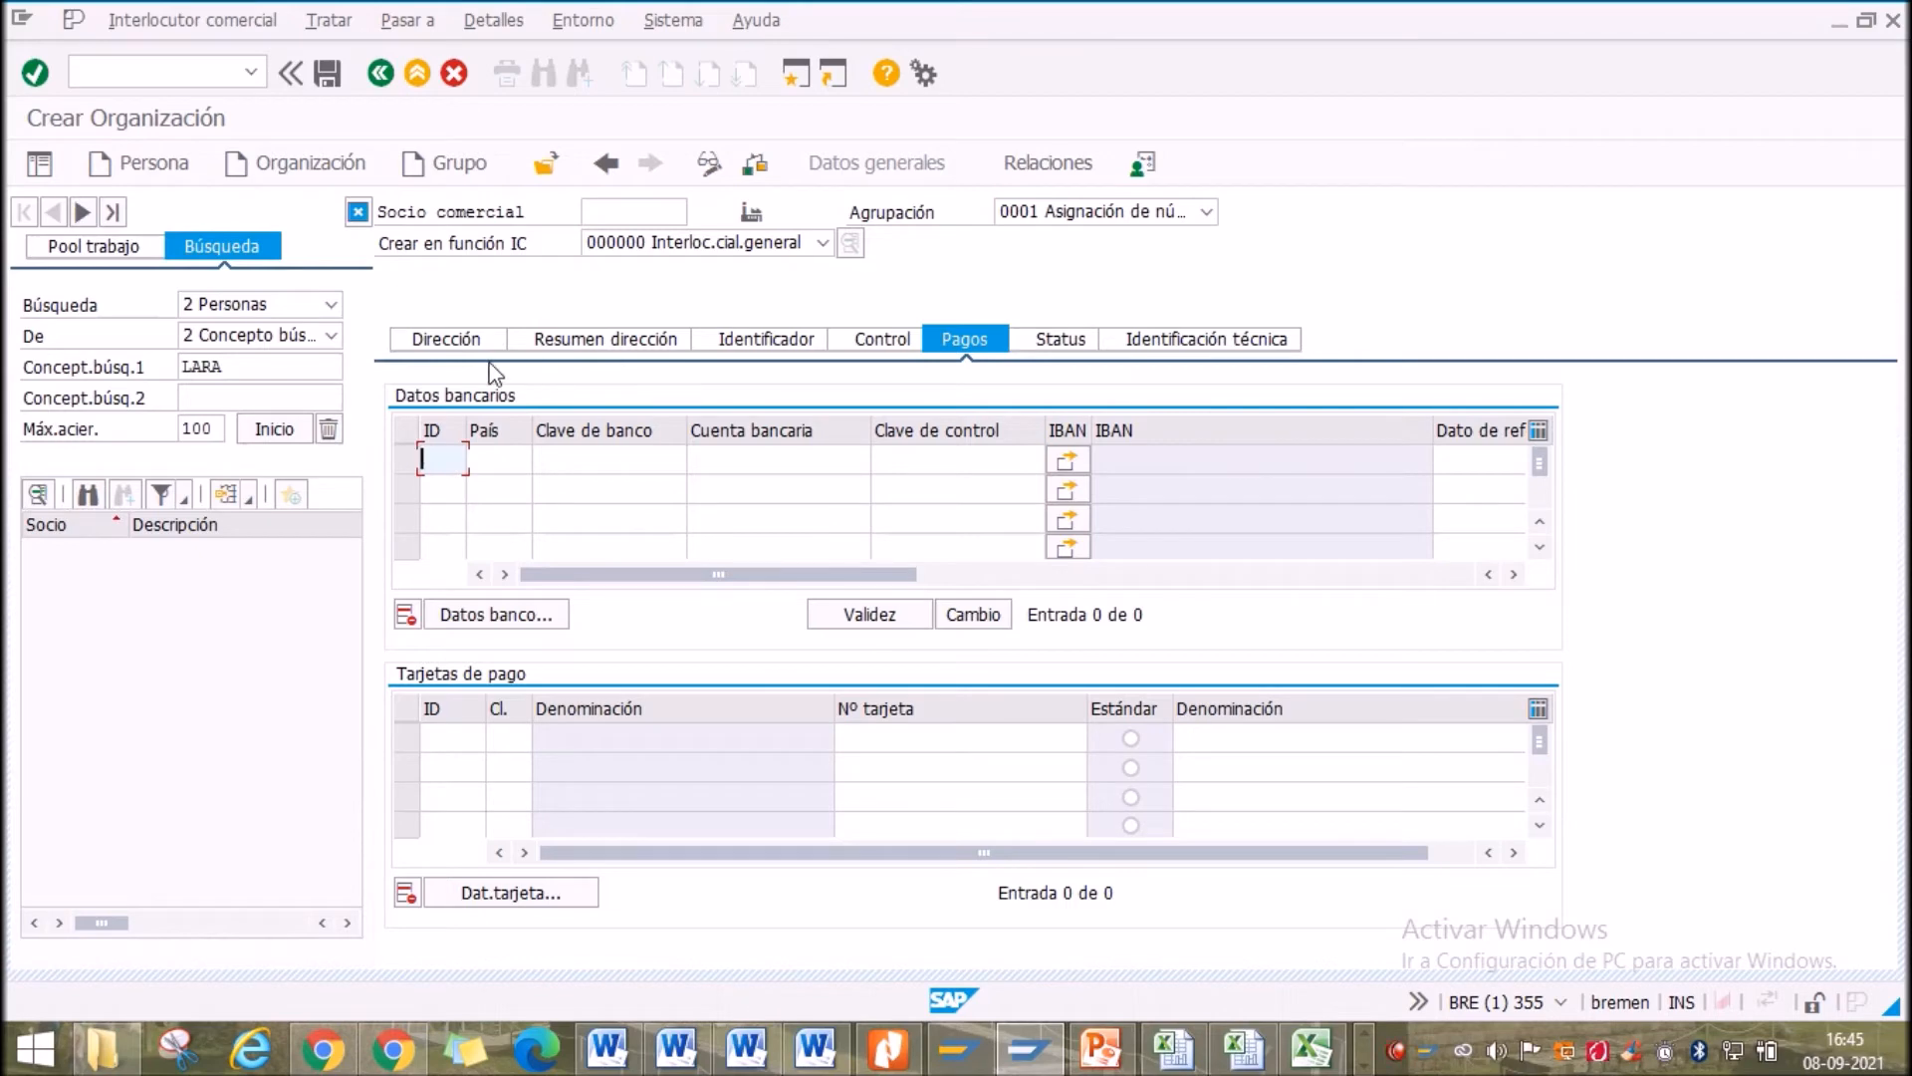
left_click(456, 341)
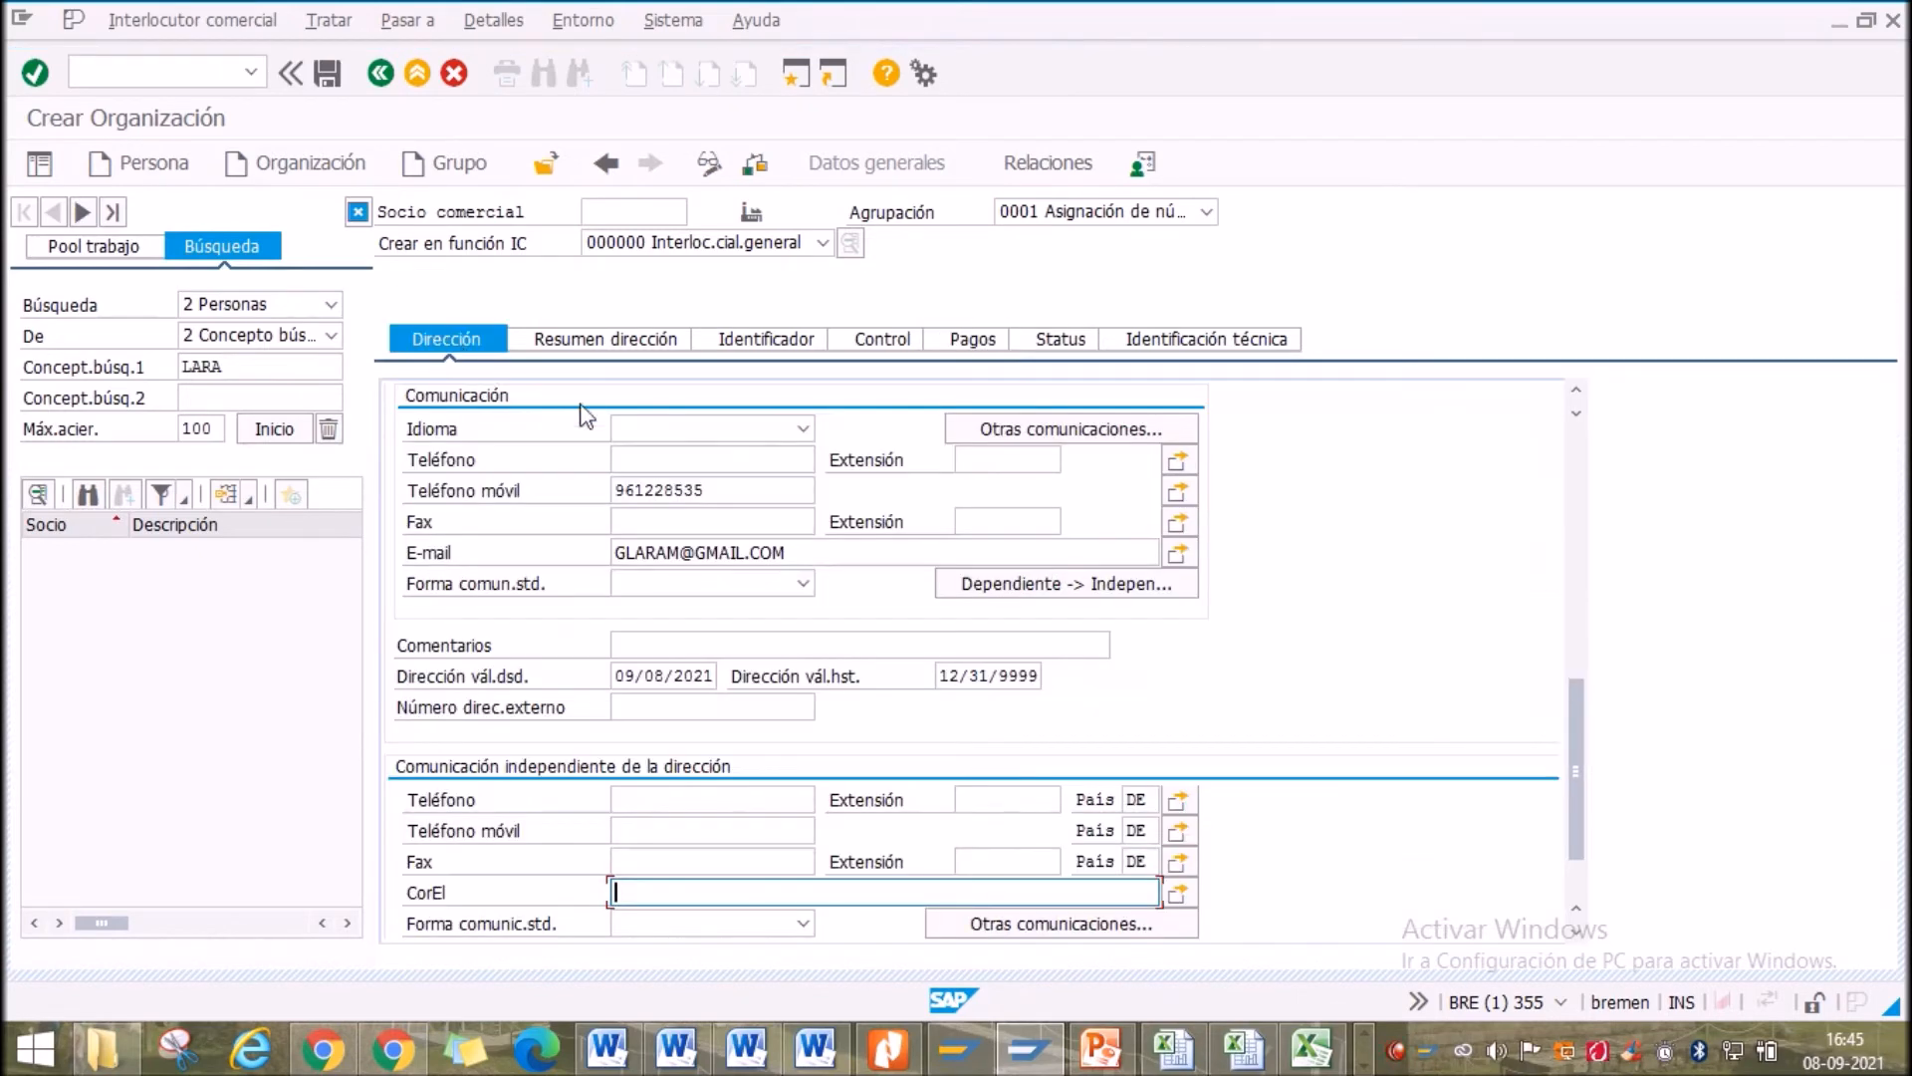
scroll(690, 711, "up", 10)
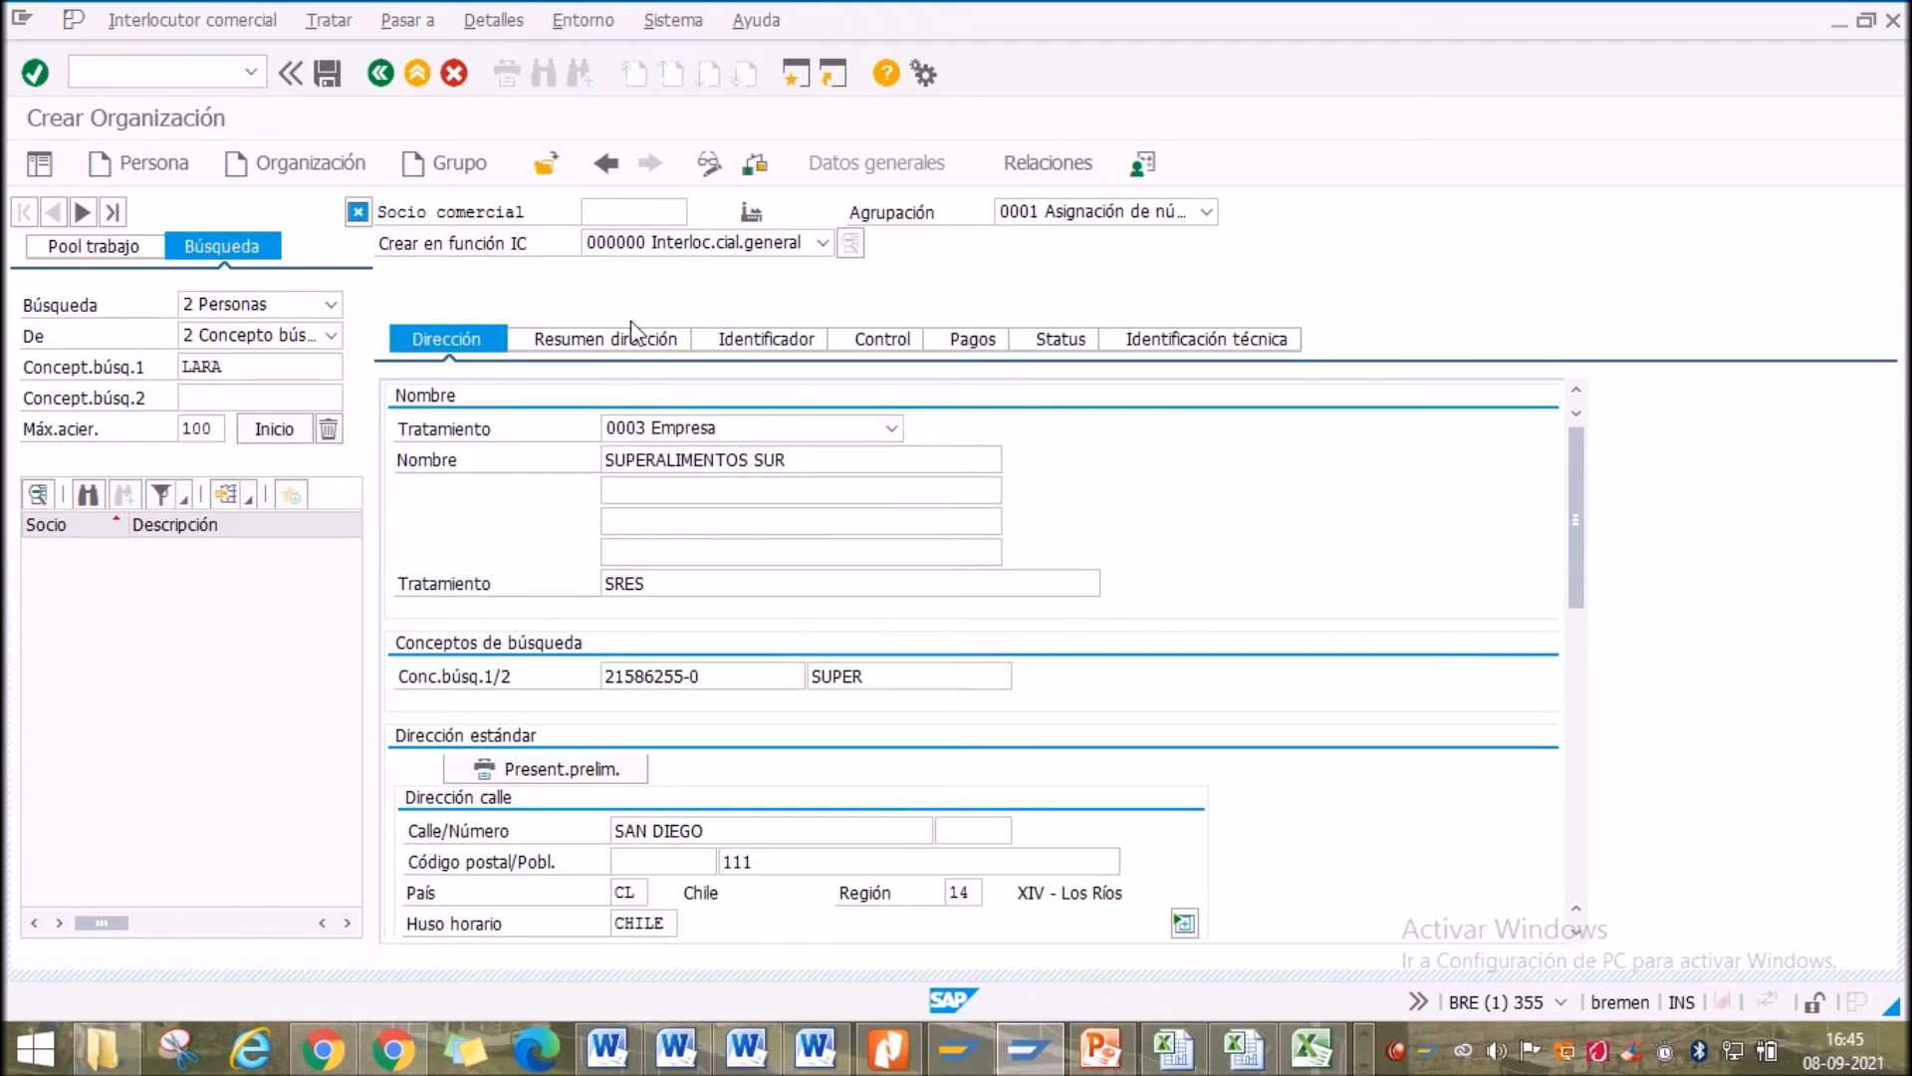
Save business partner 51015 and bring SAP back in front of the PowerPoint slides
left_click(325, 80)
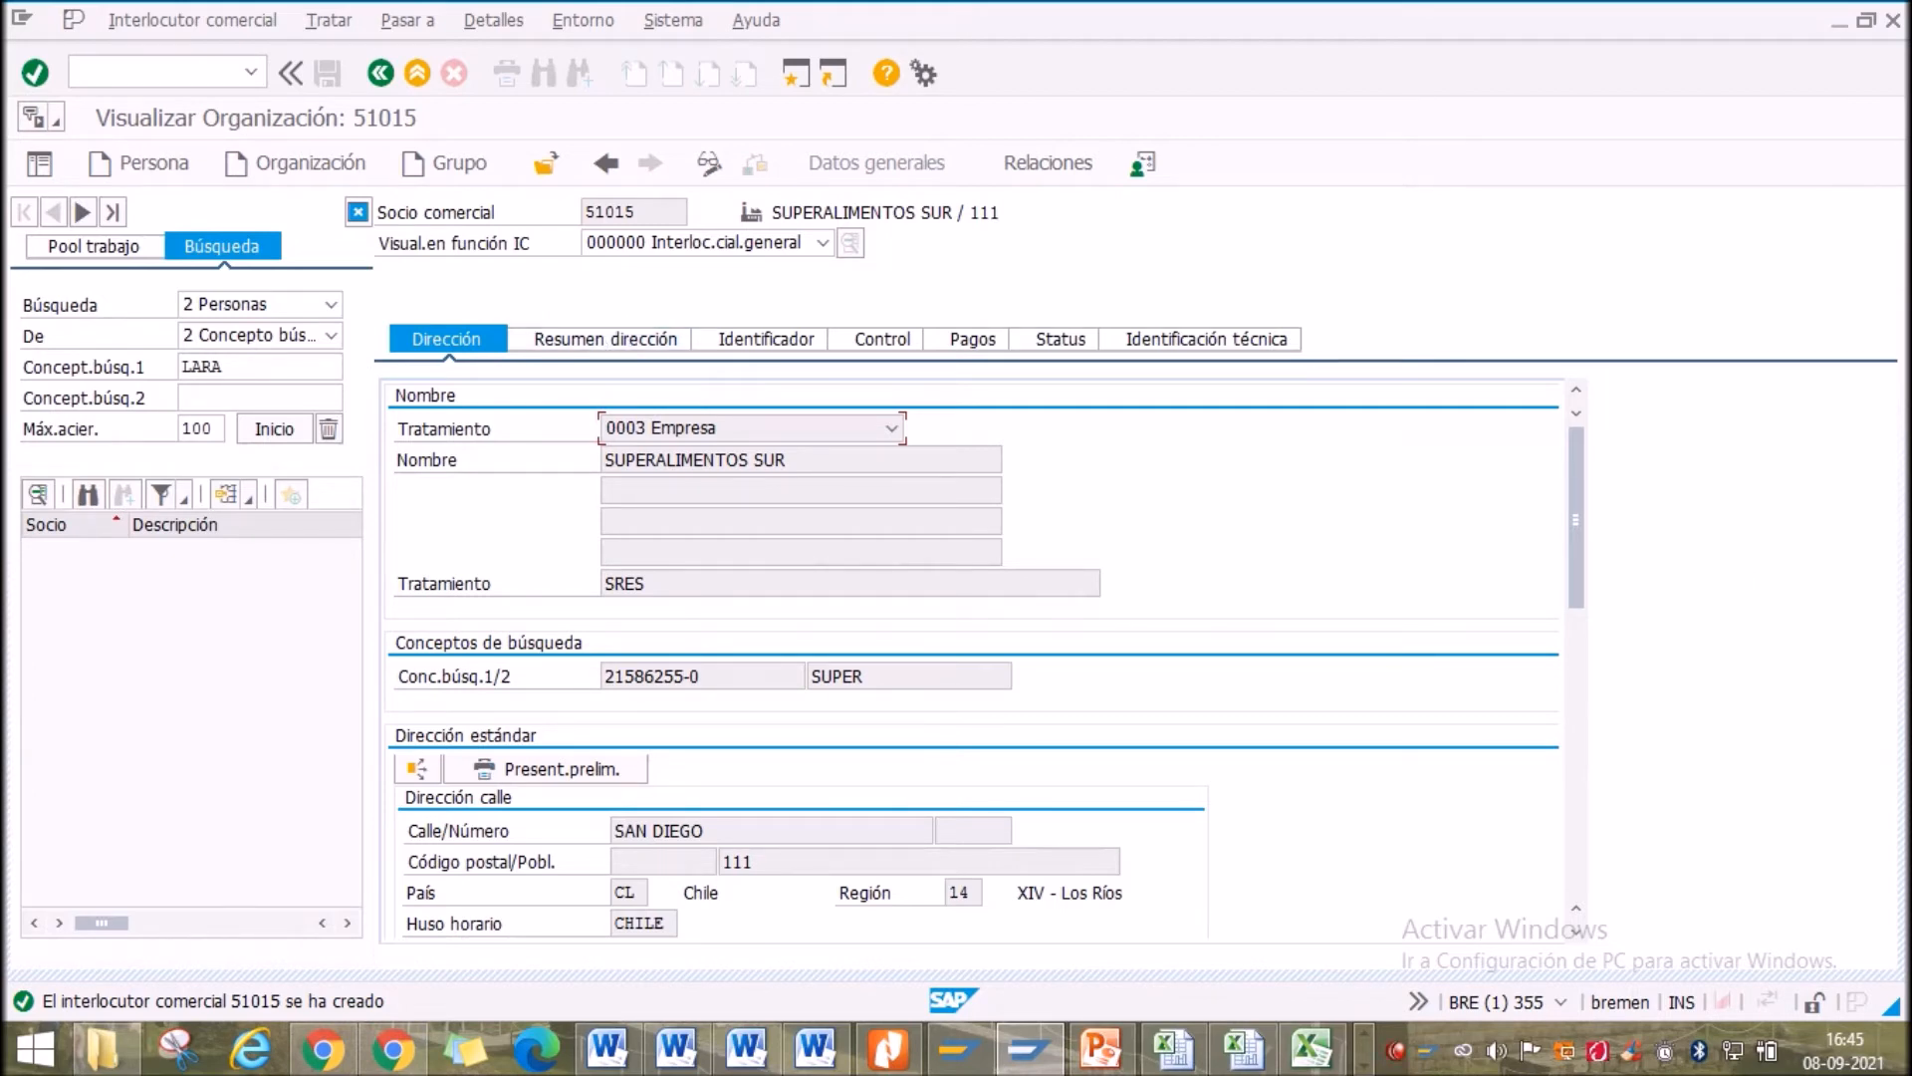
key("alt+Tab")
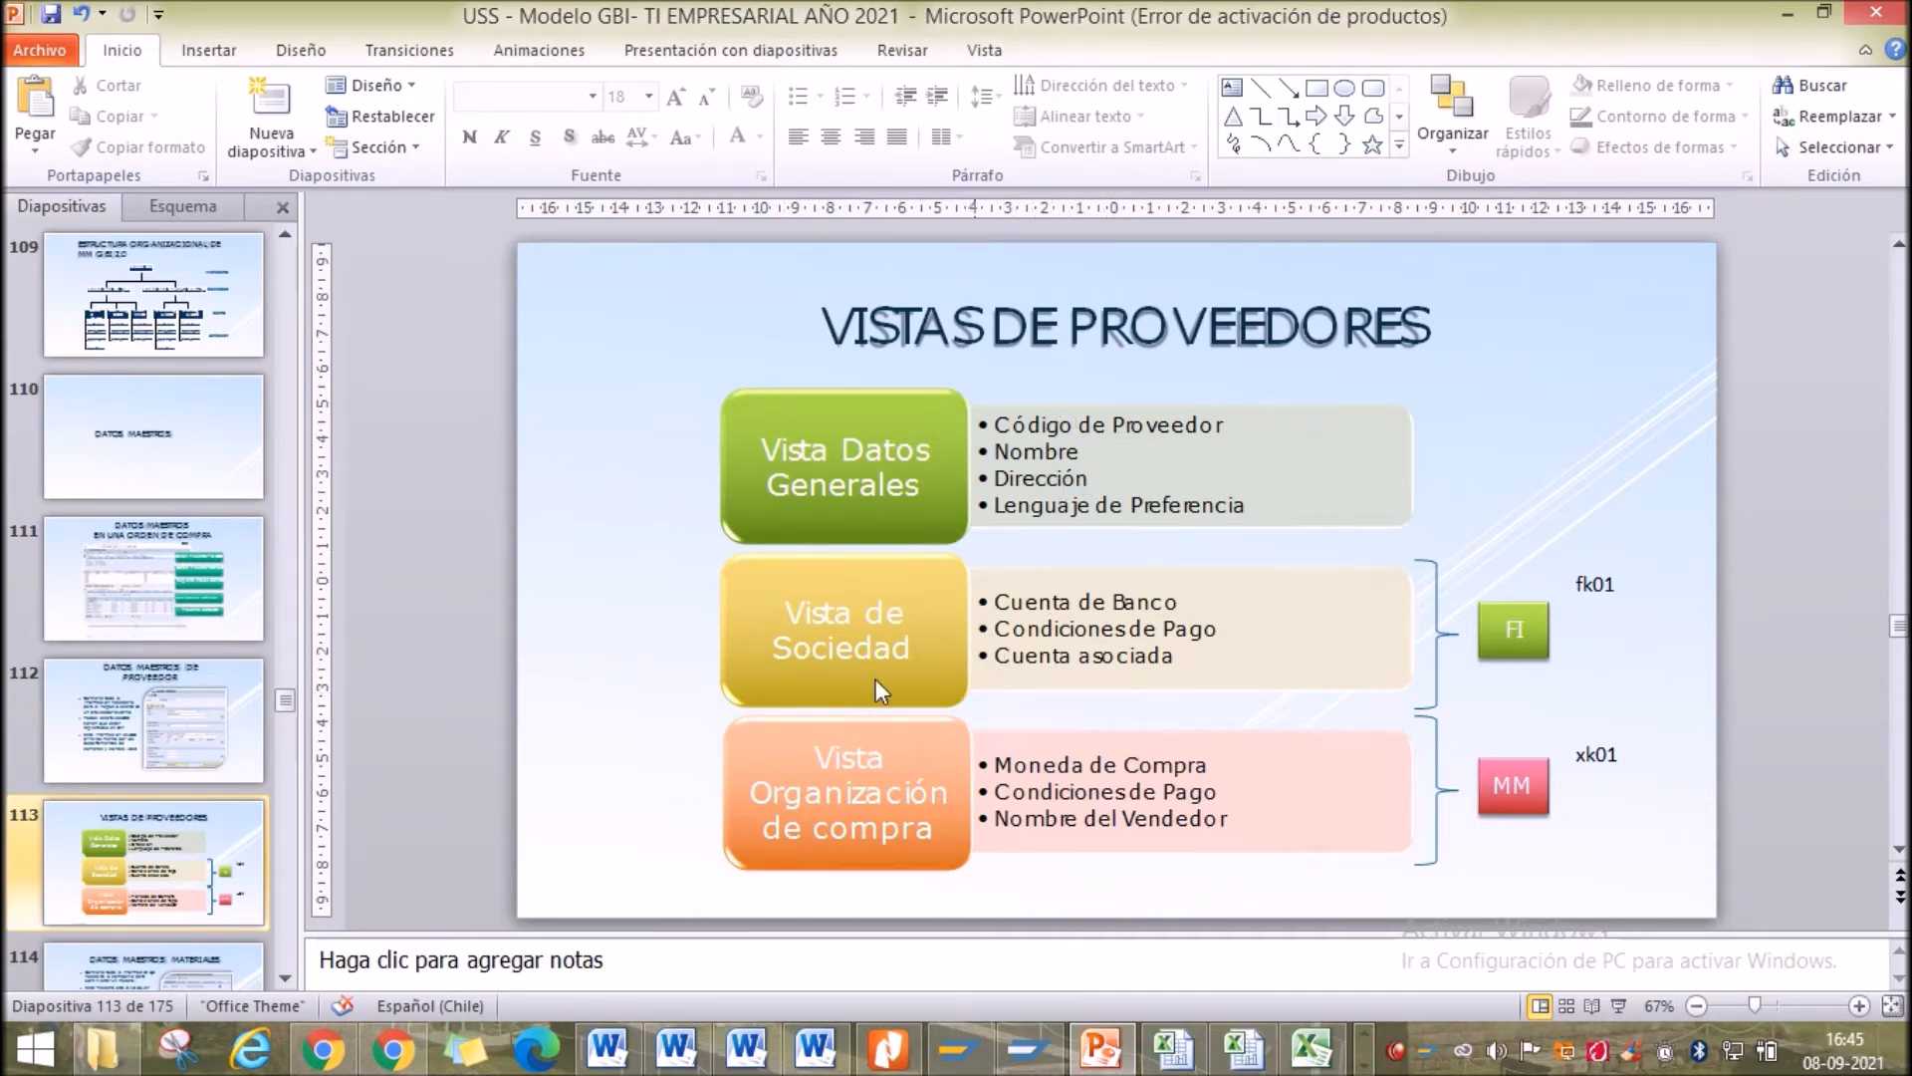
left_click(1783, 17)
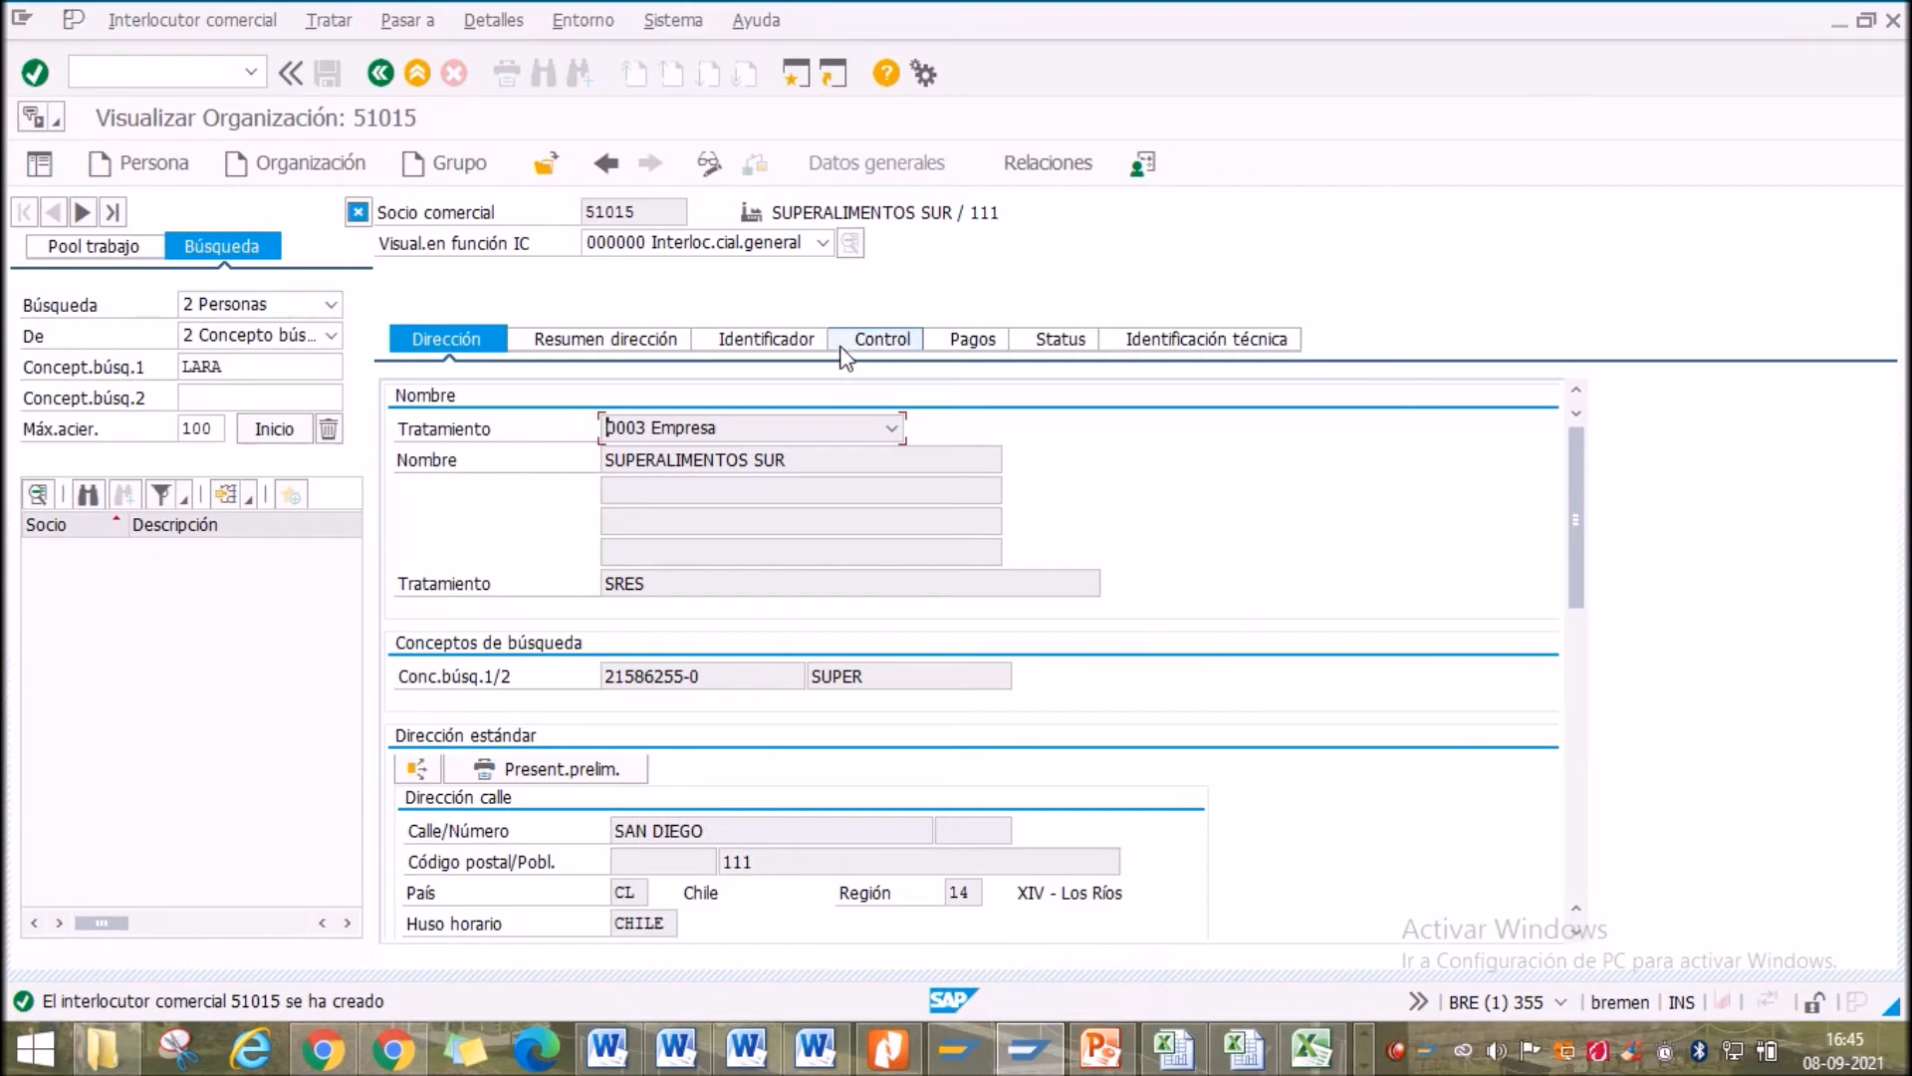
Put partner 51015 into change mode with Visualizar<->Modificar (F6)
left_click(730, 248)
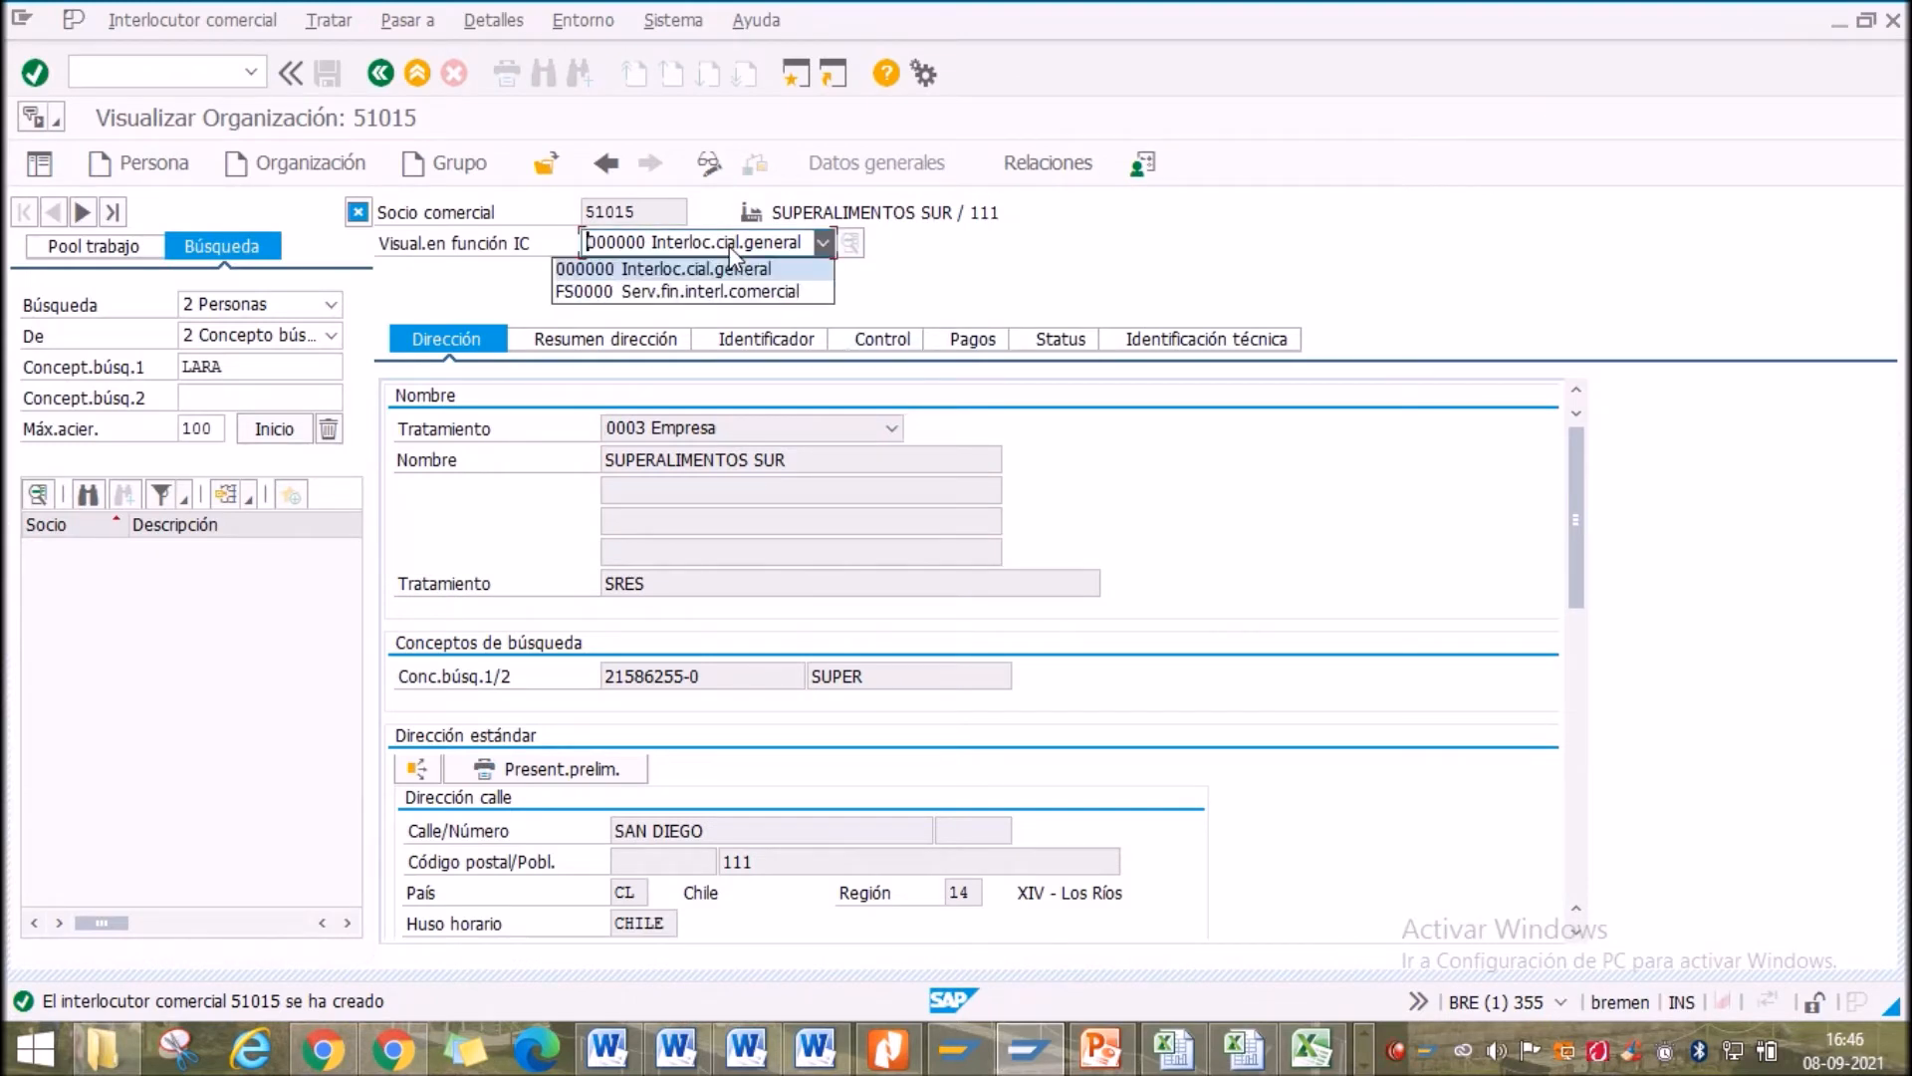
left_click(730, 248)
left_click(734, 251)
left_click(729, 247)
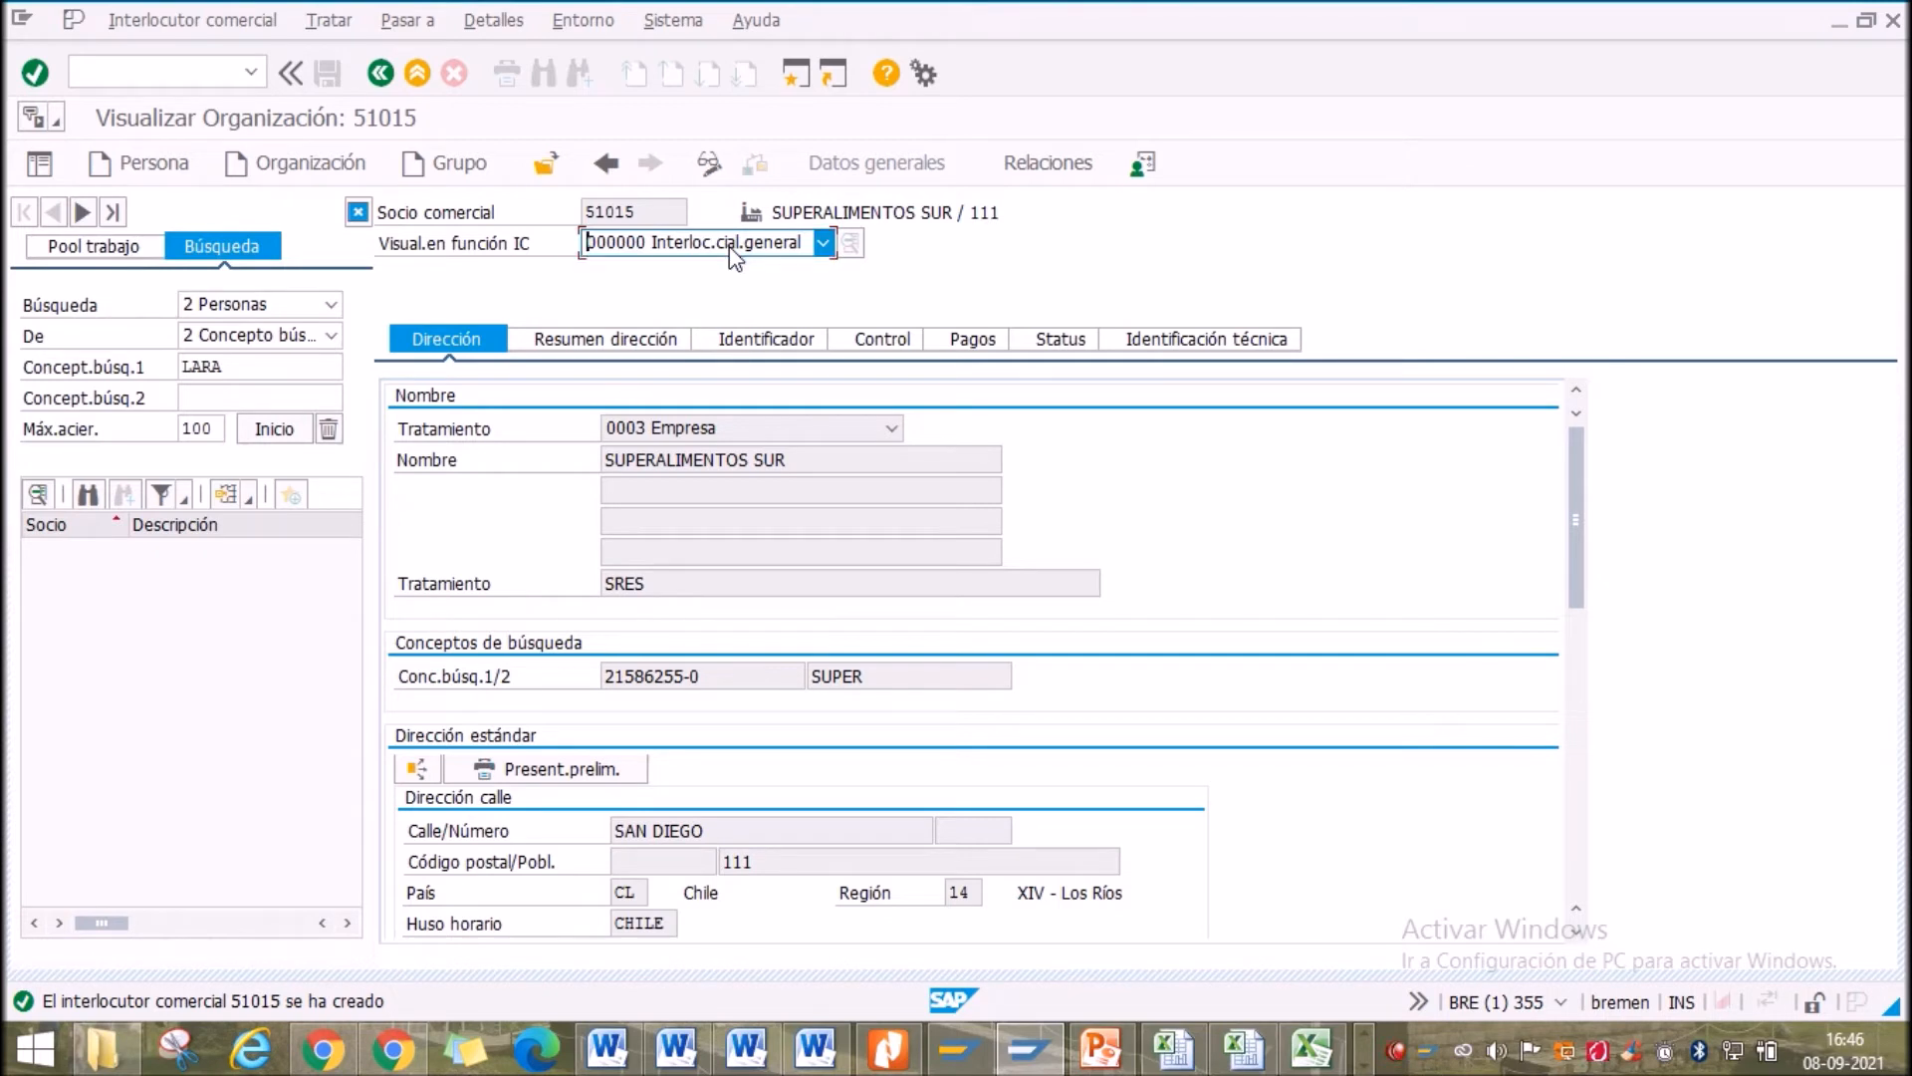
left_click(127, 24)
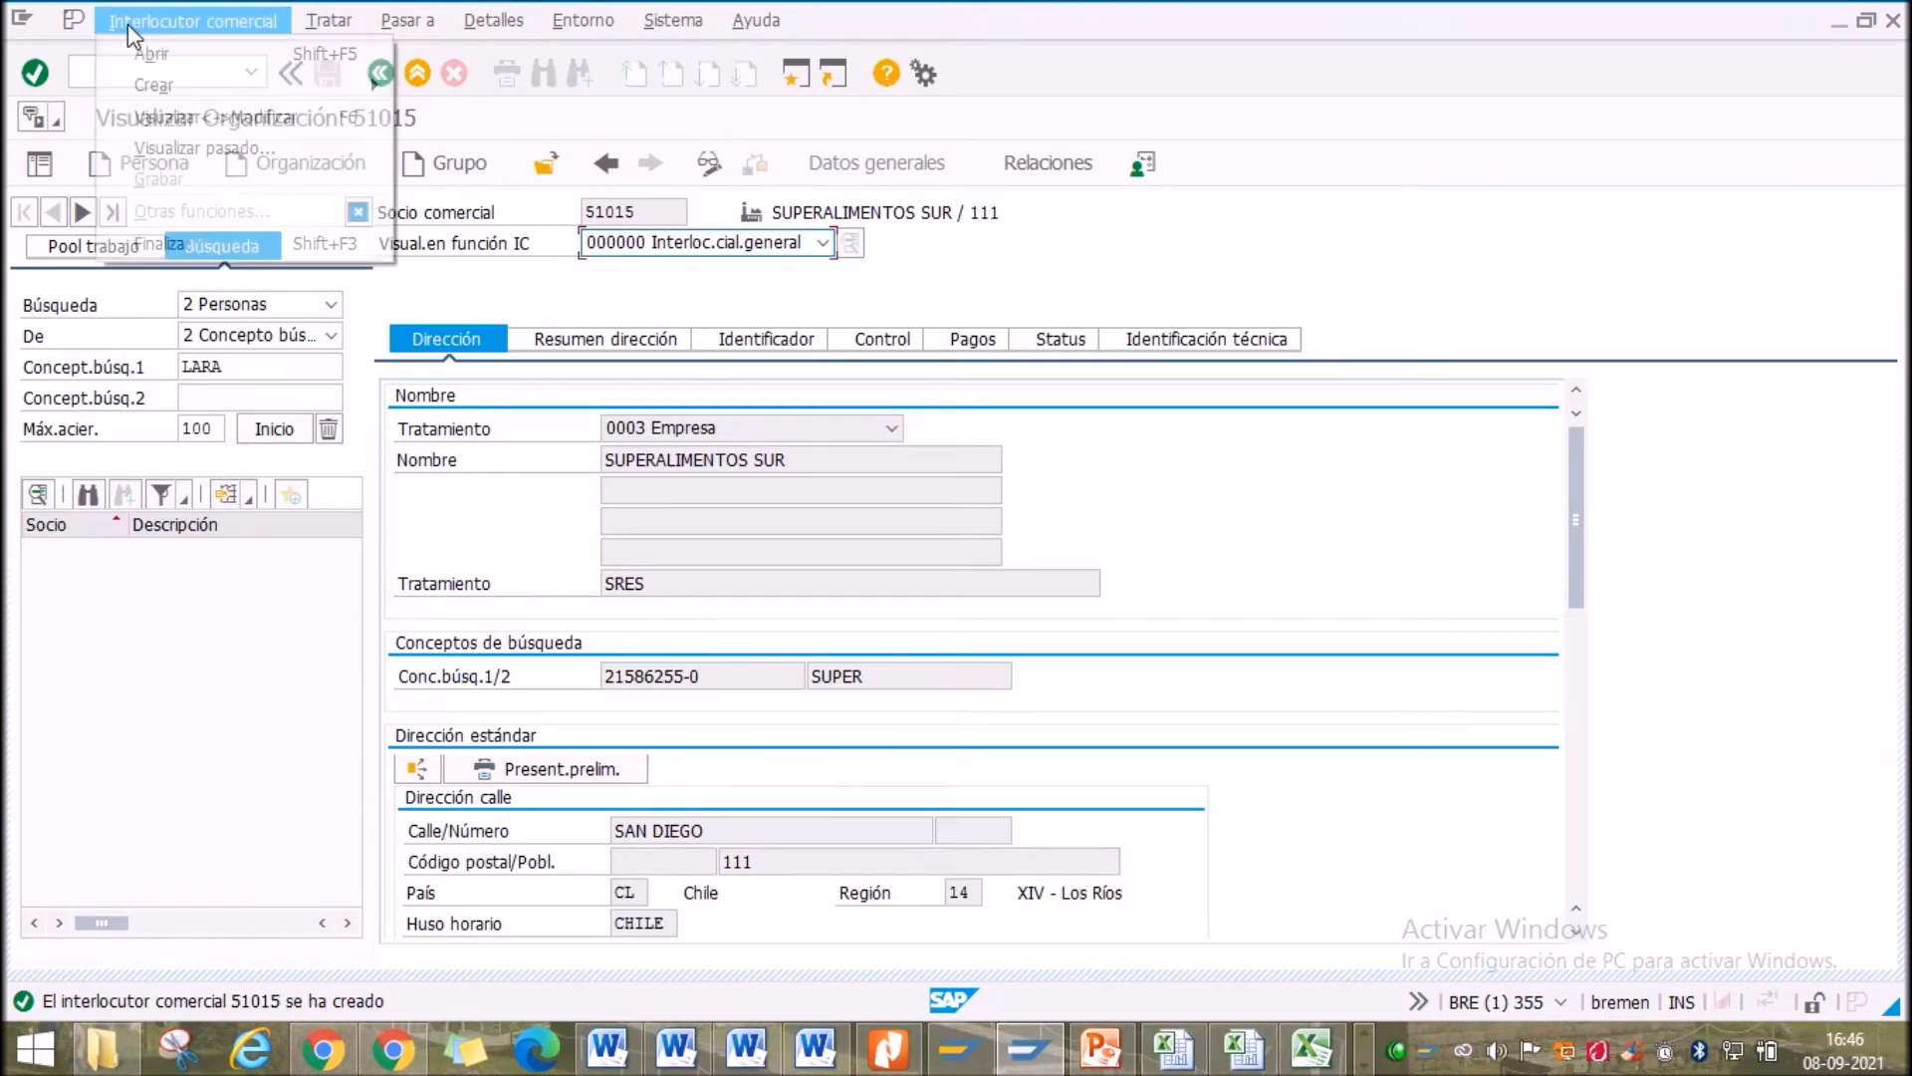
left_click(165, 118)
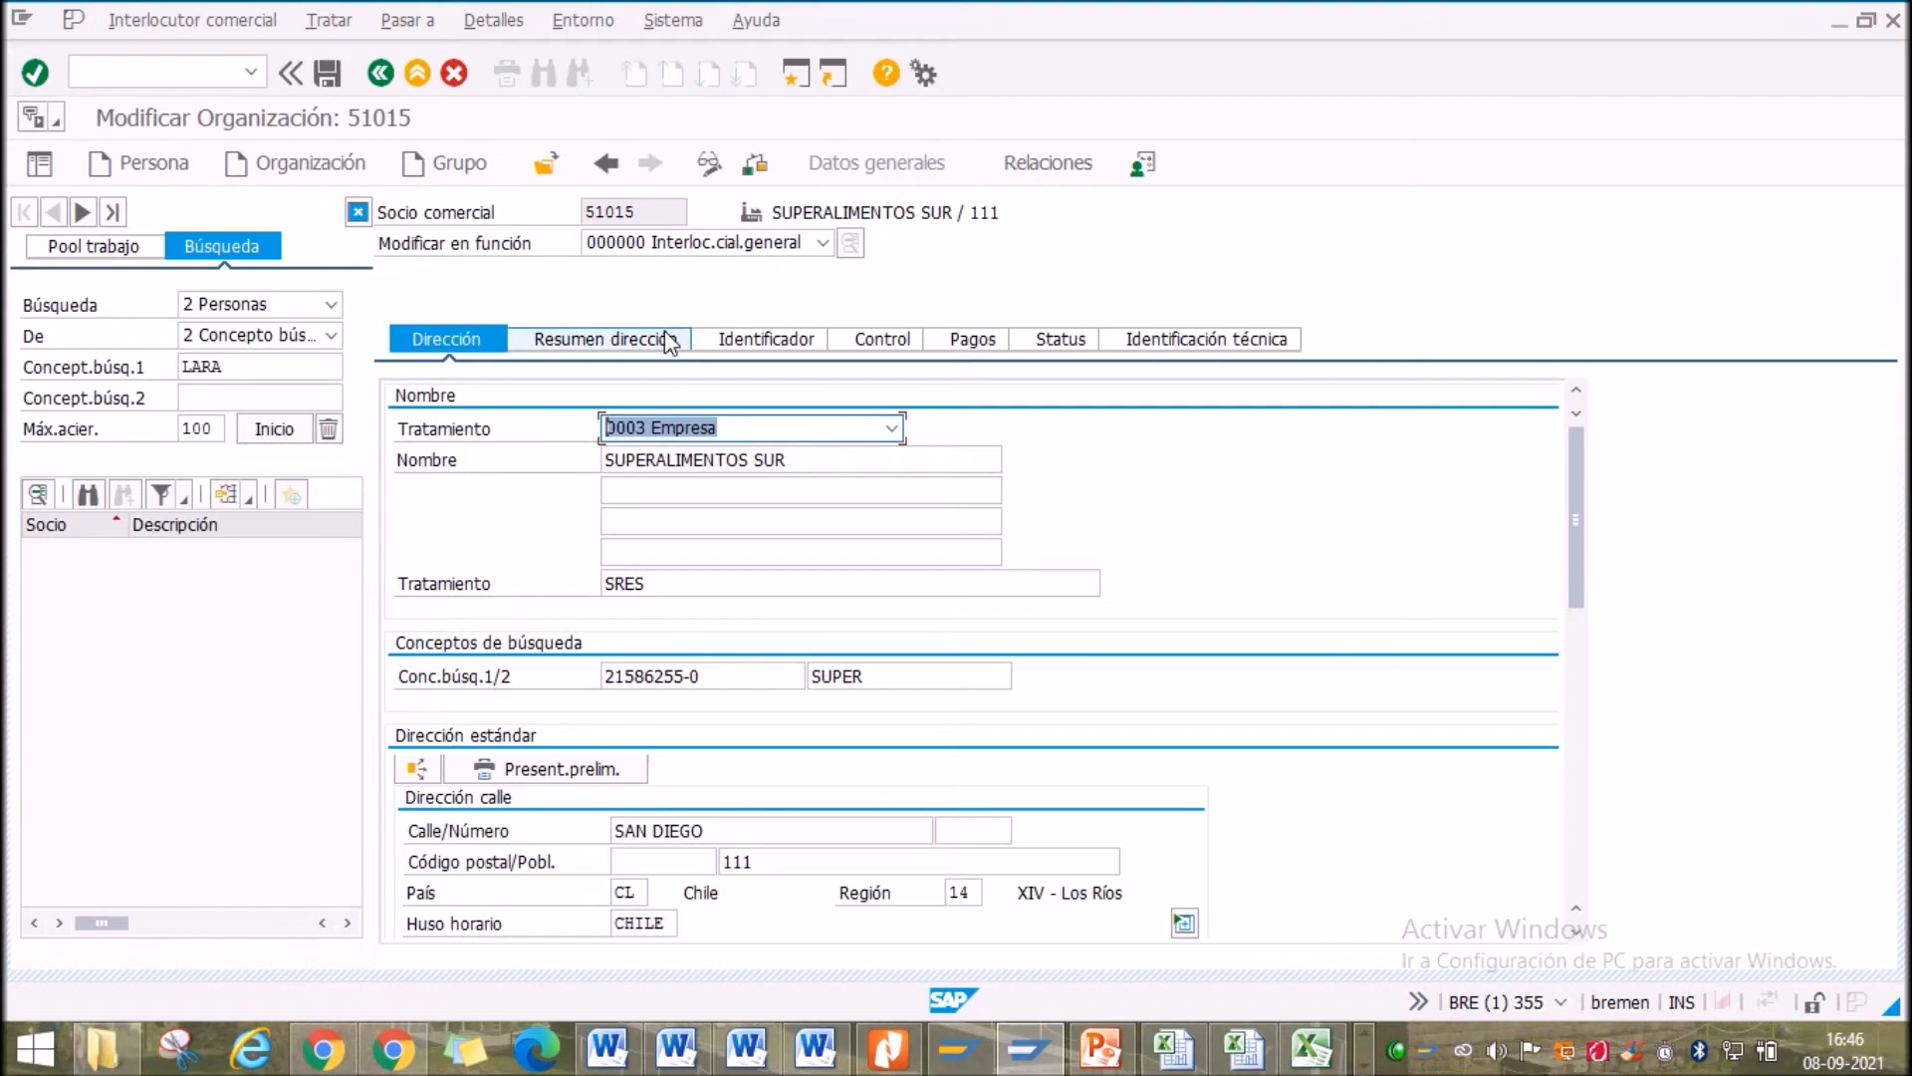
Open the Modificar en función role list and scroll through the available roles
left_click(679, 247)
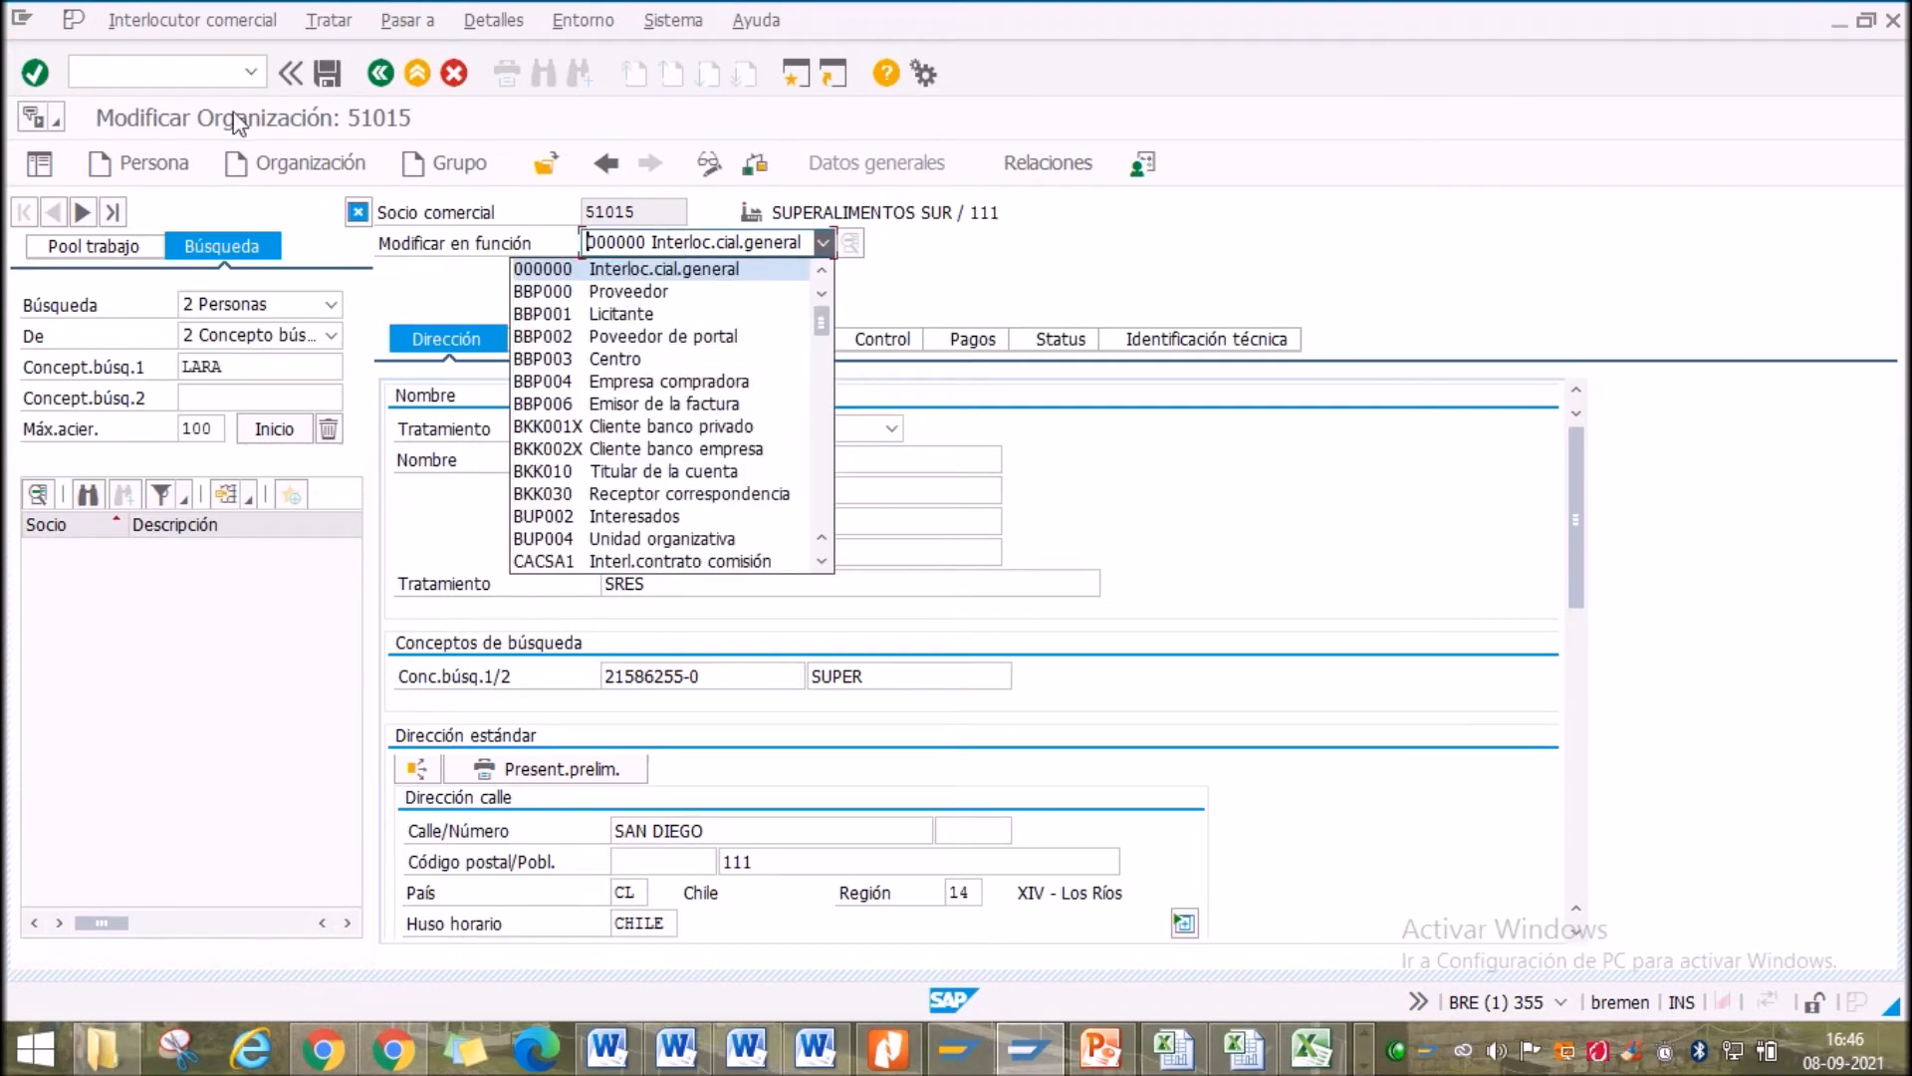
left_click(1225, 290)
left_click(129, 21)
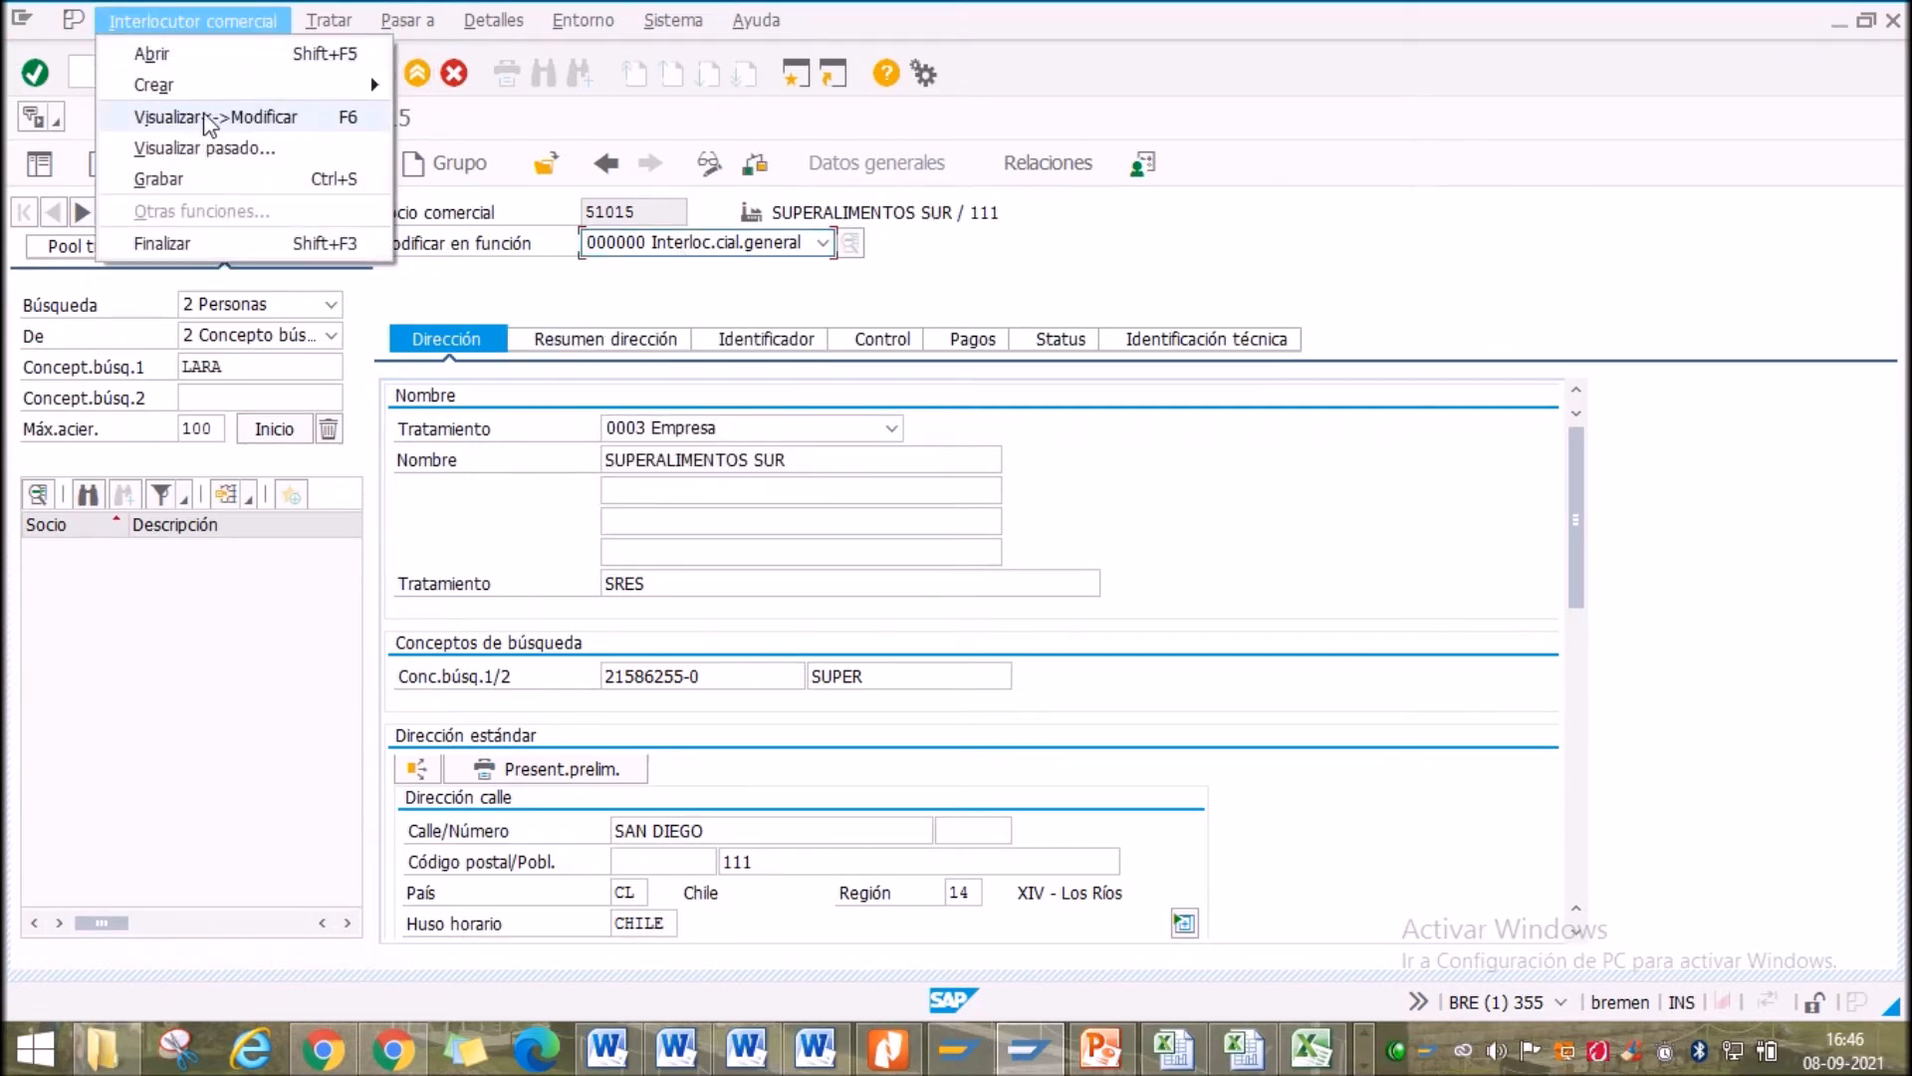
left_click(1111, 270)
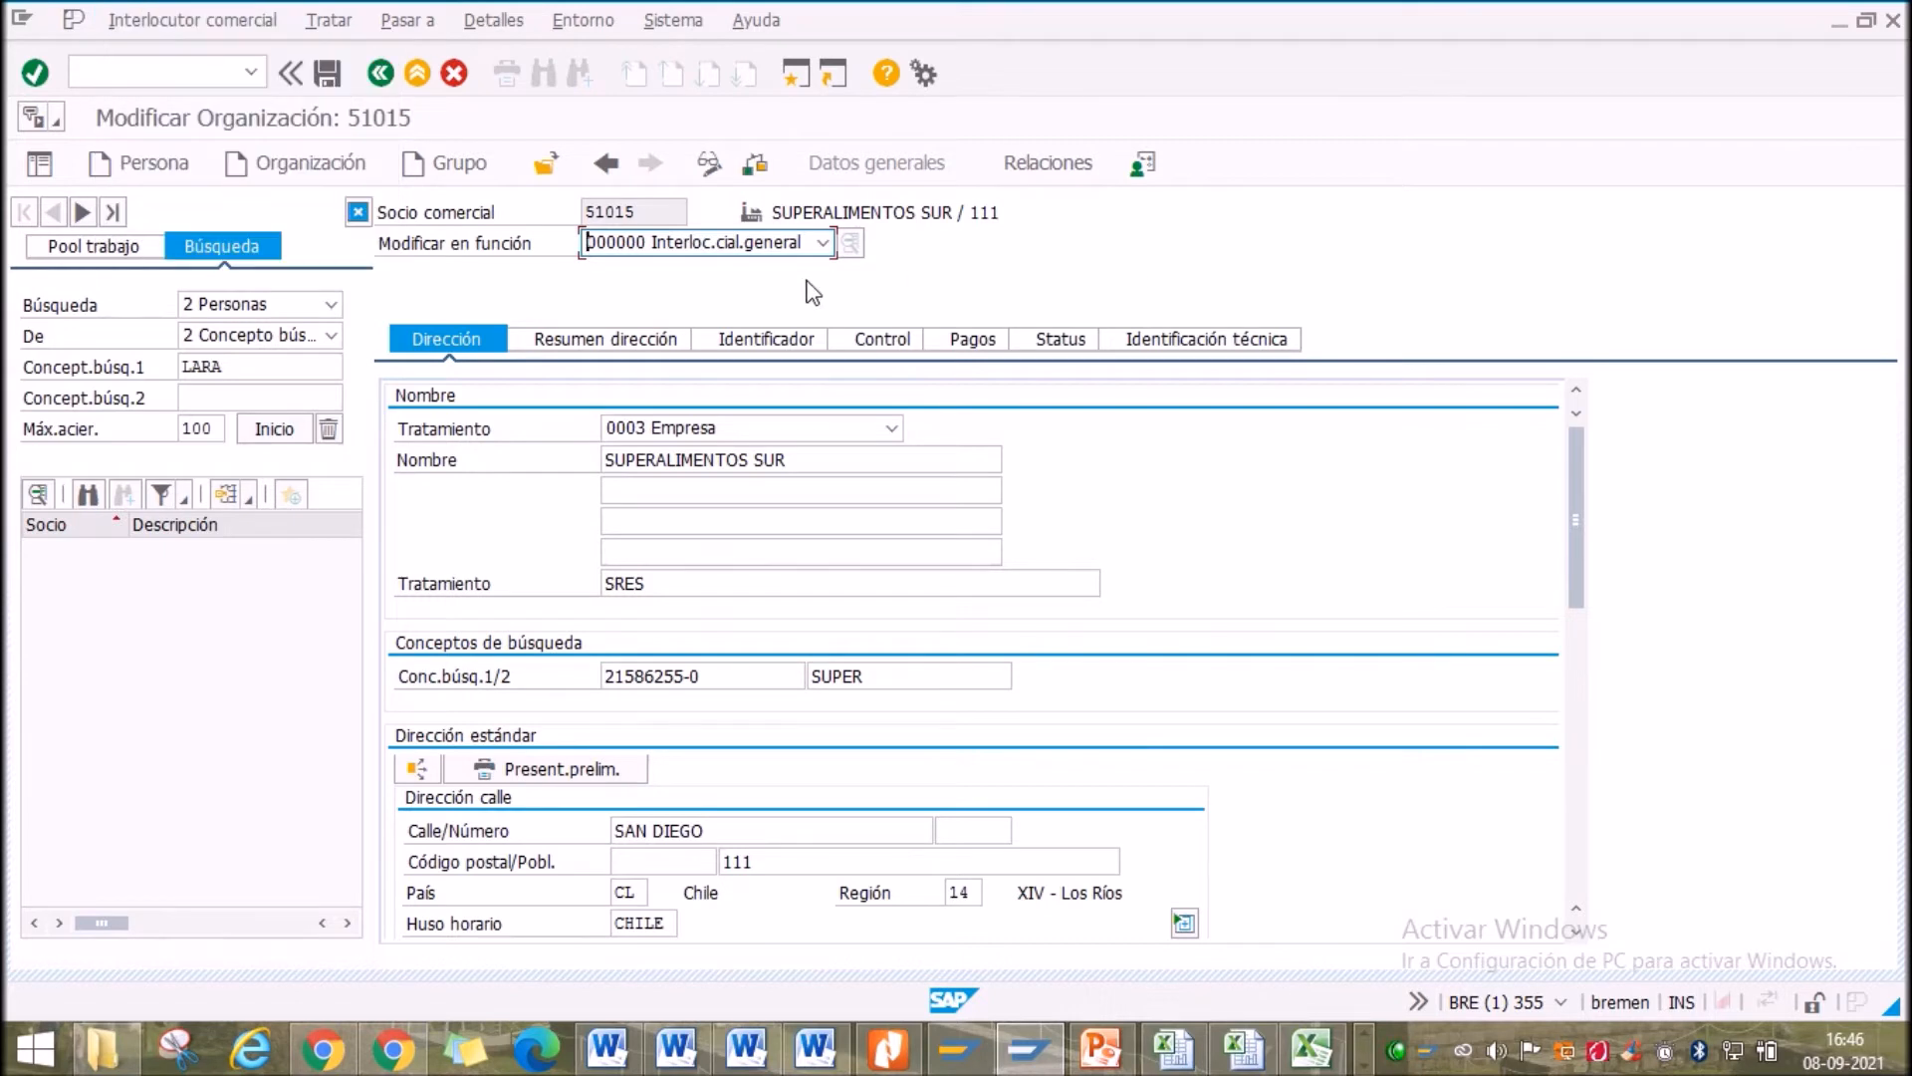
left_click(679, 243)
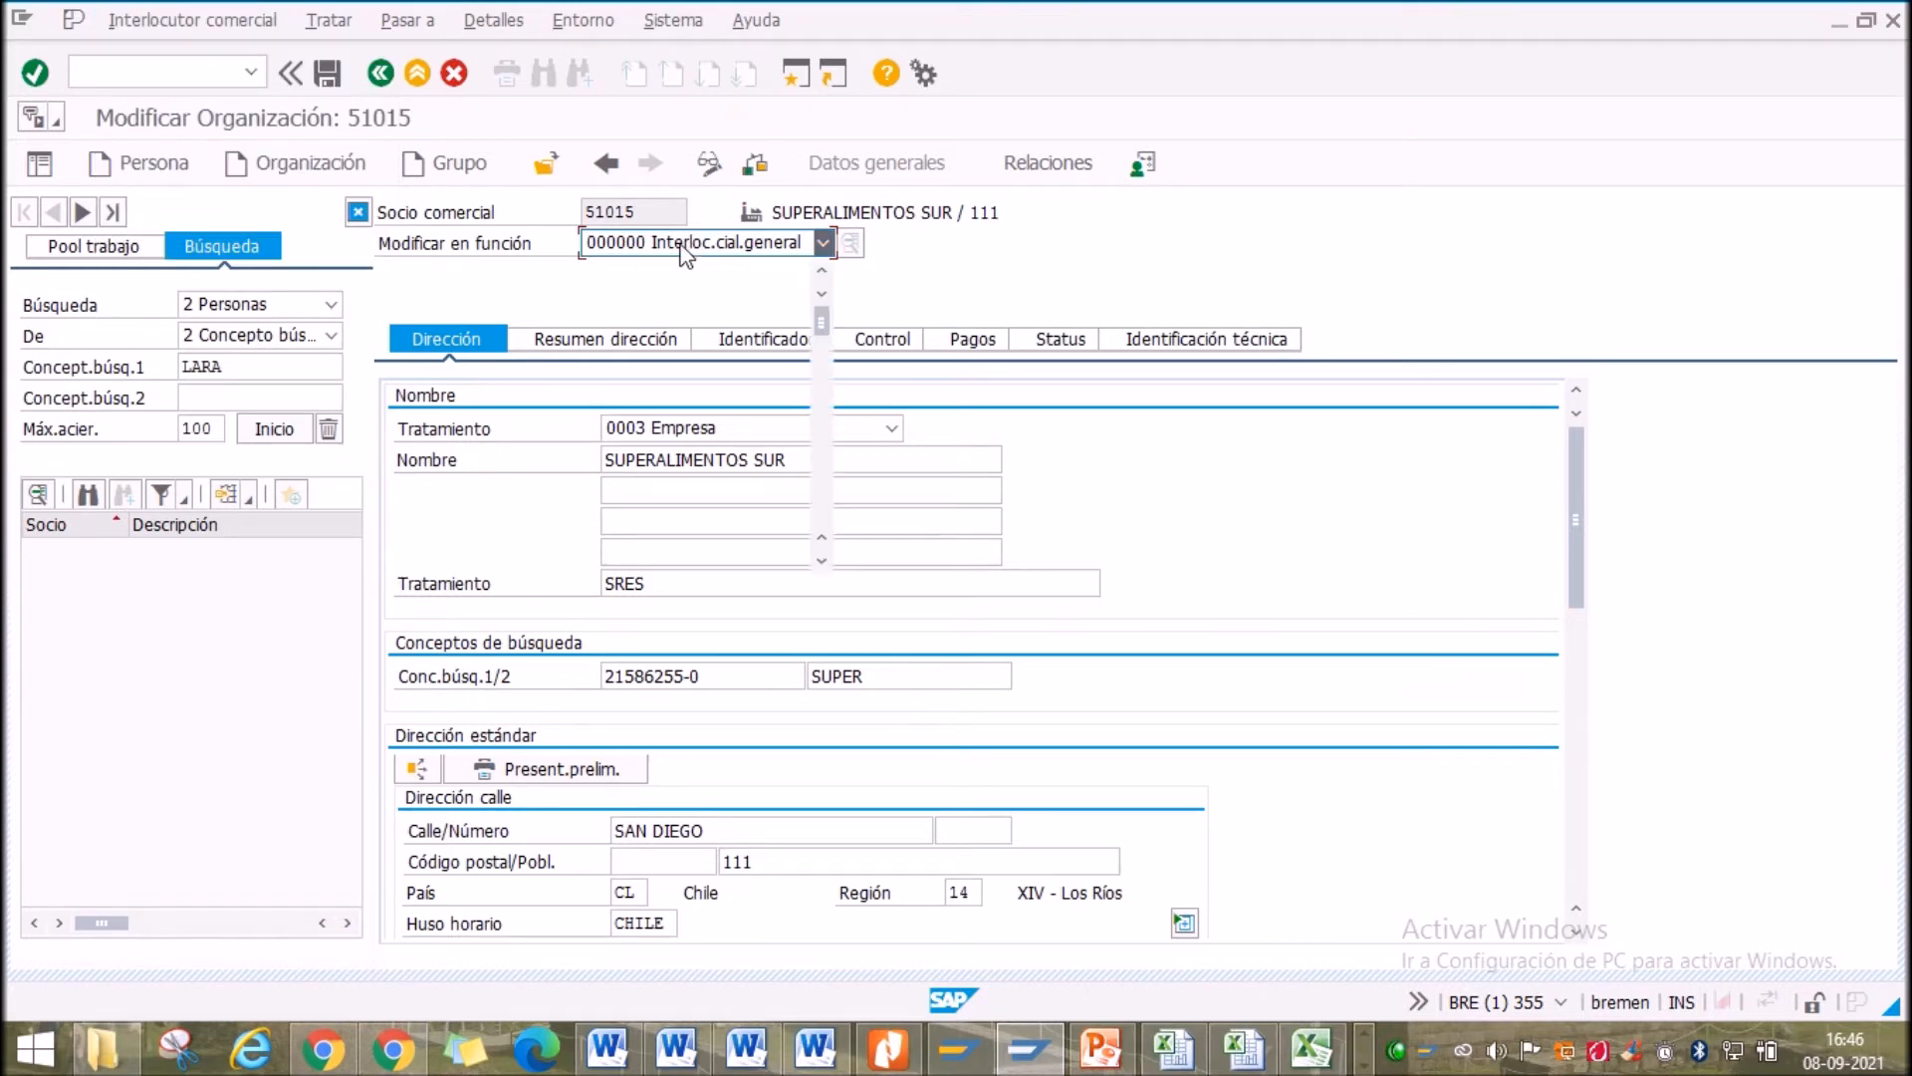
left_click(825, 468)
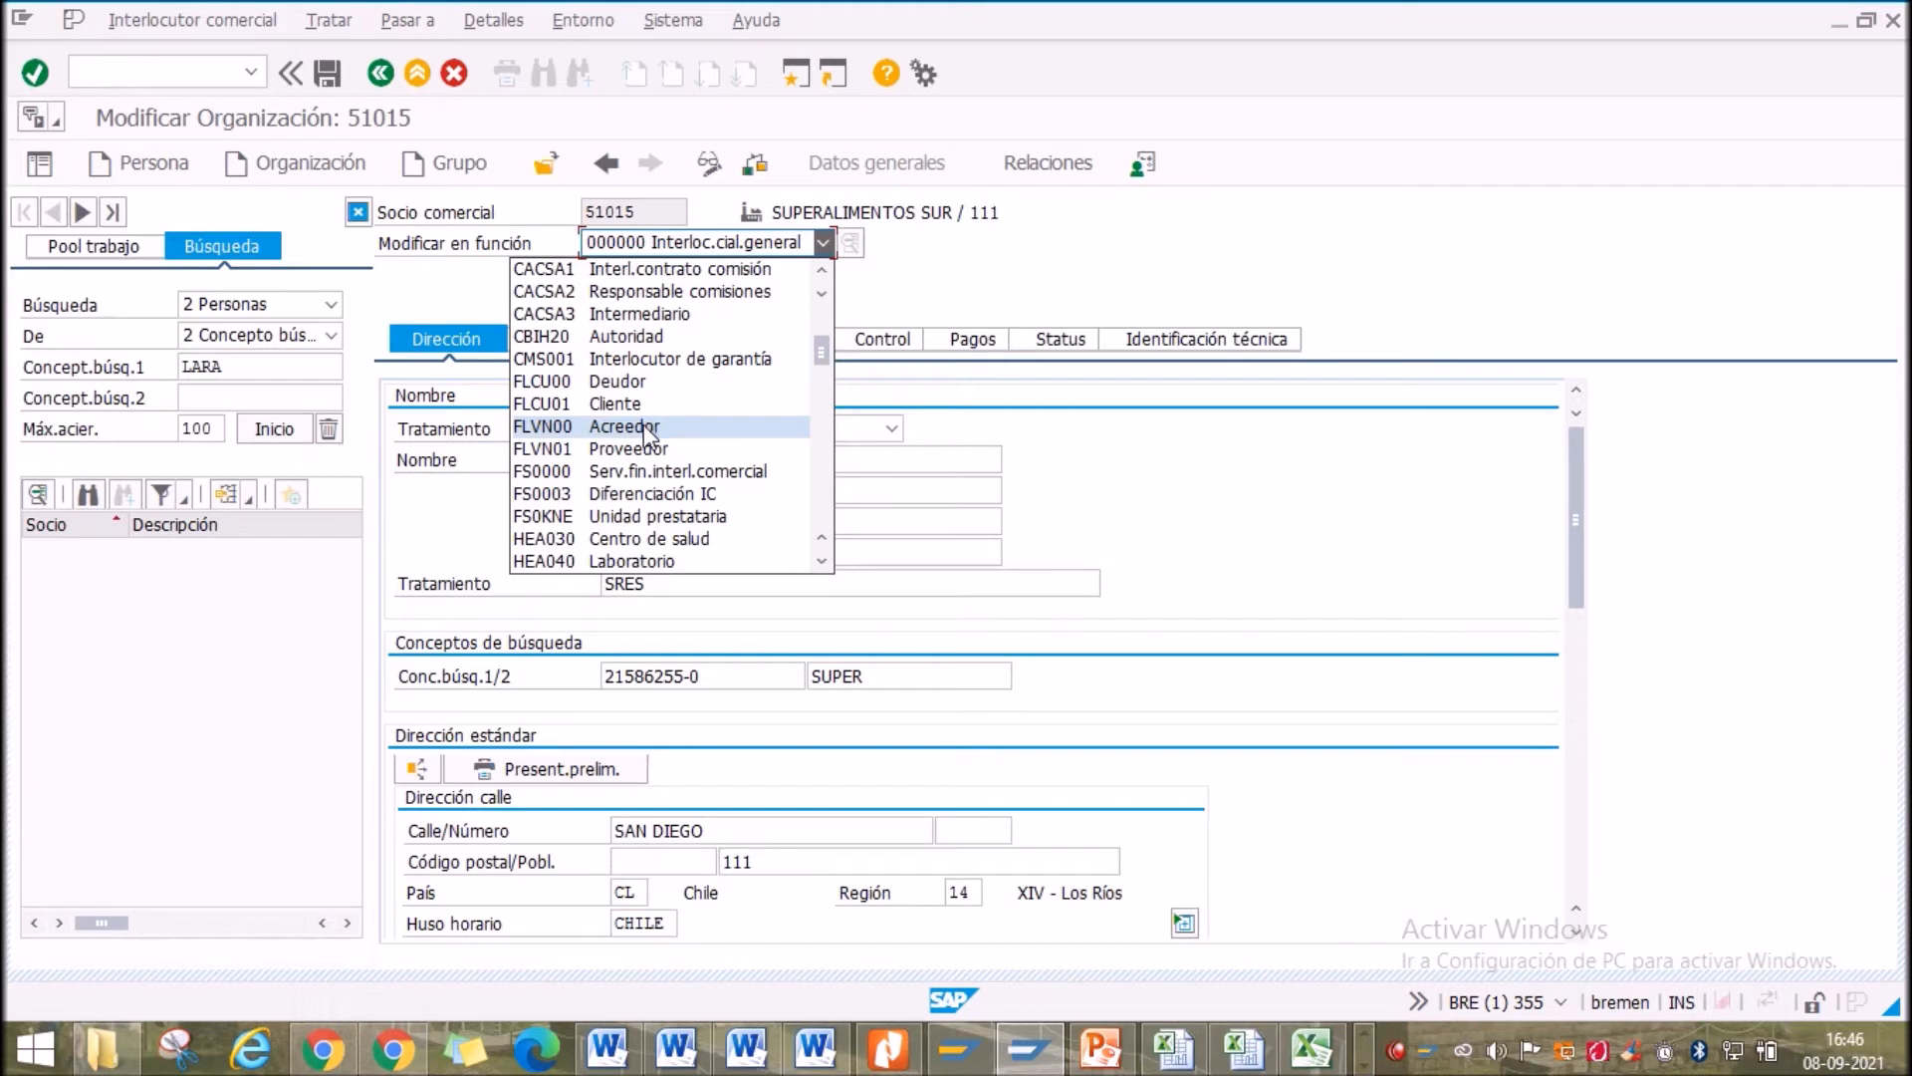
key("alt+Tab")
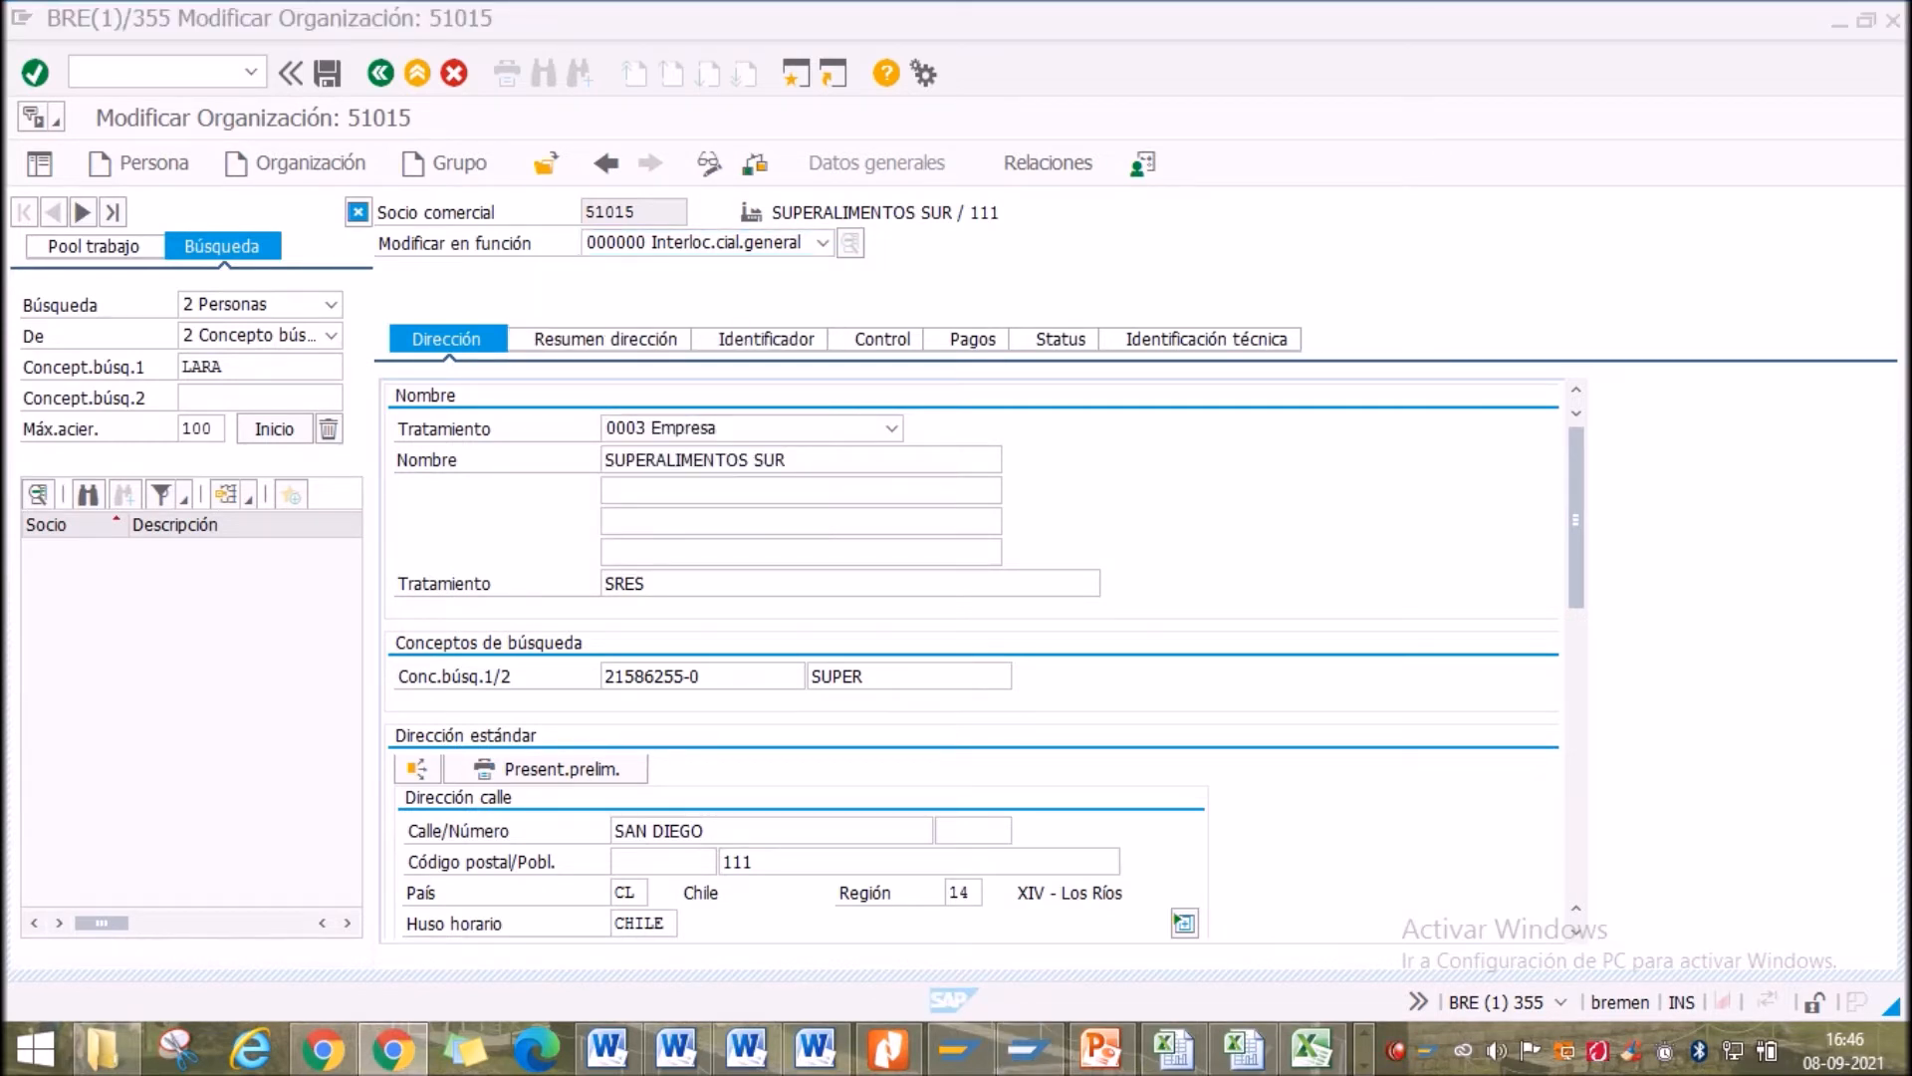
left_click(822, 242)
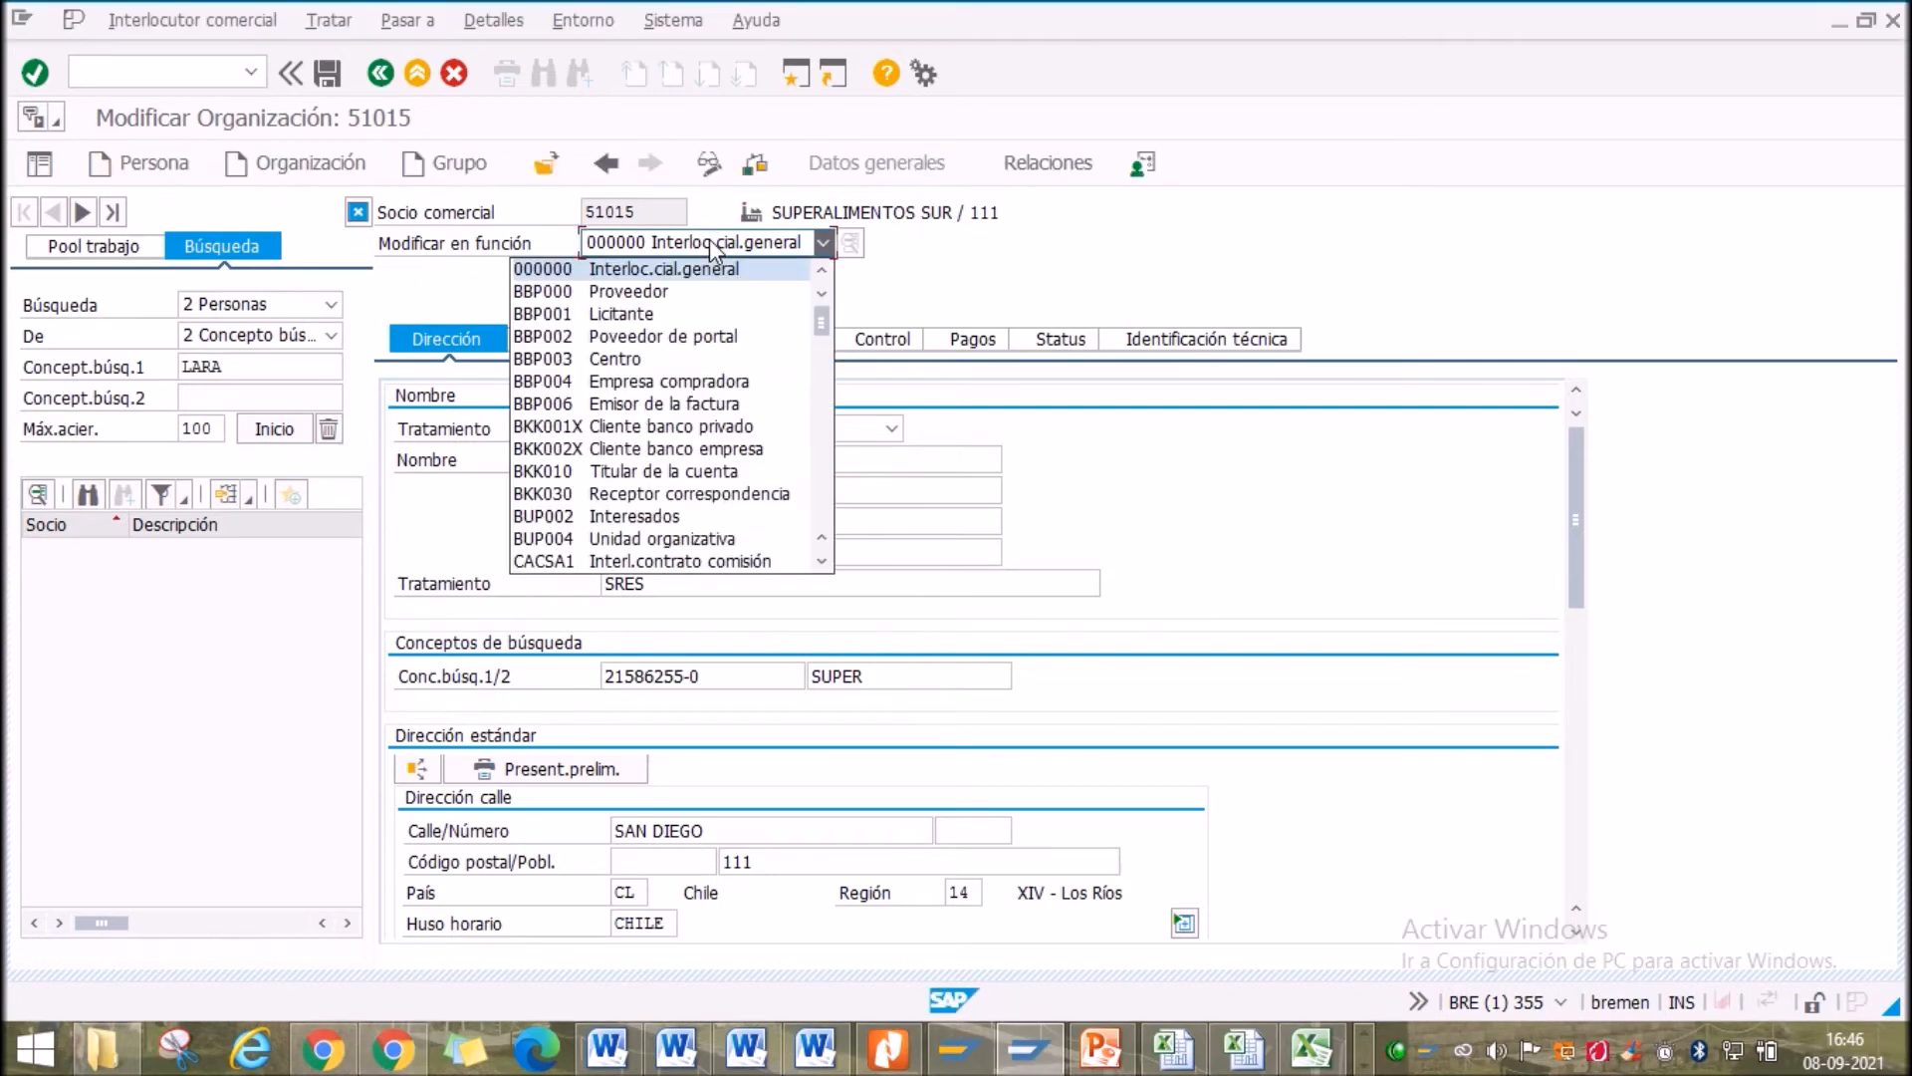
scroll(824, 493, "down", 4)
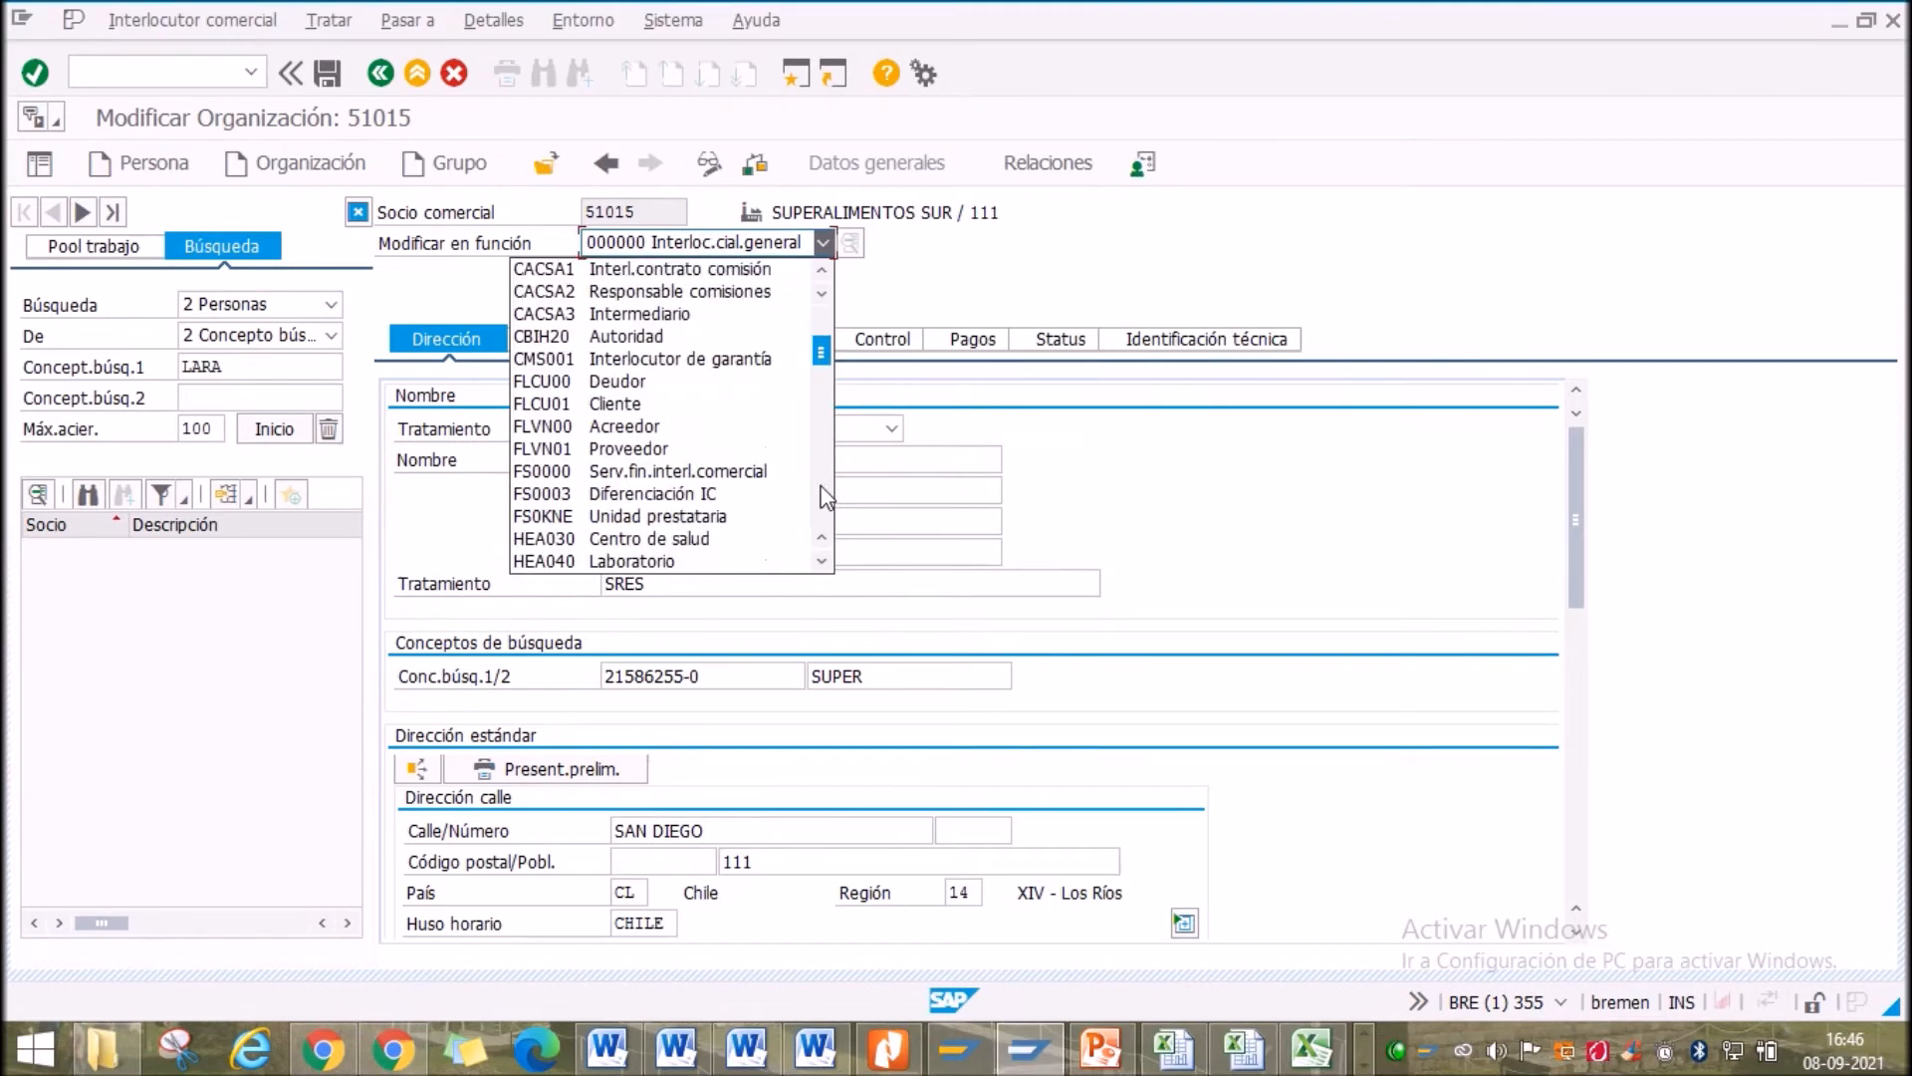
Switch the edit role to FLVN00 Acreedor, review its fields and glance at the supplier views slide
left_click(625, 427)
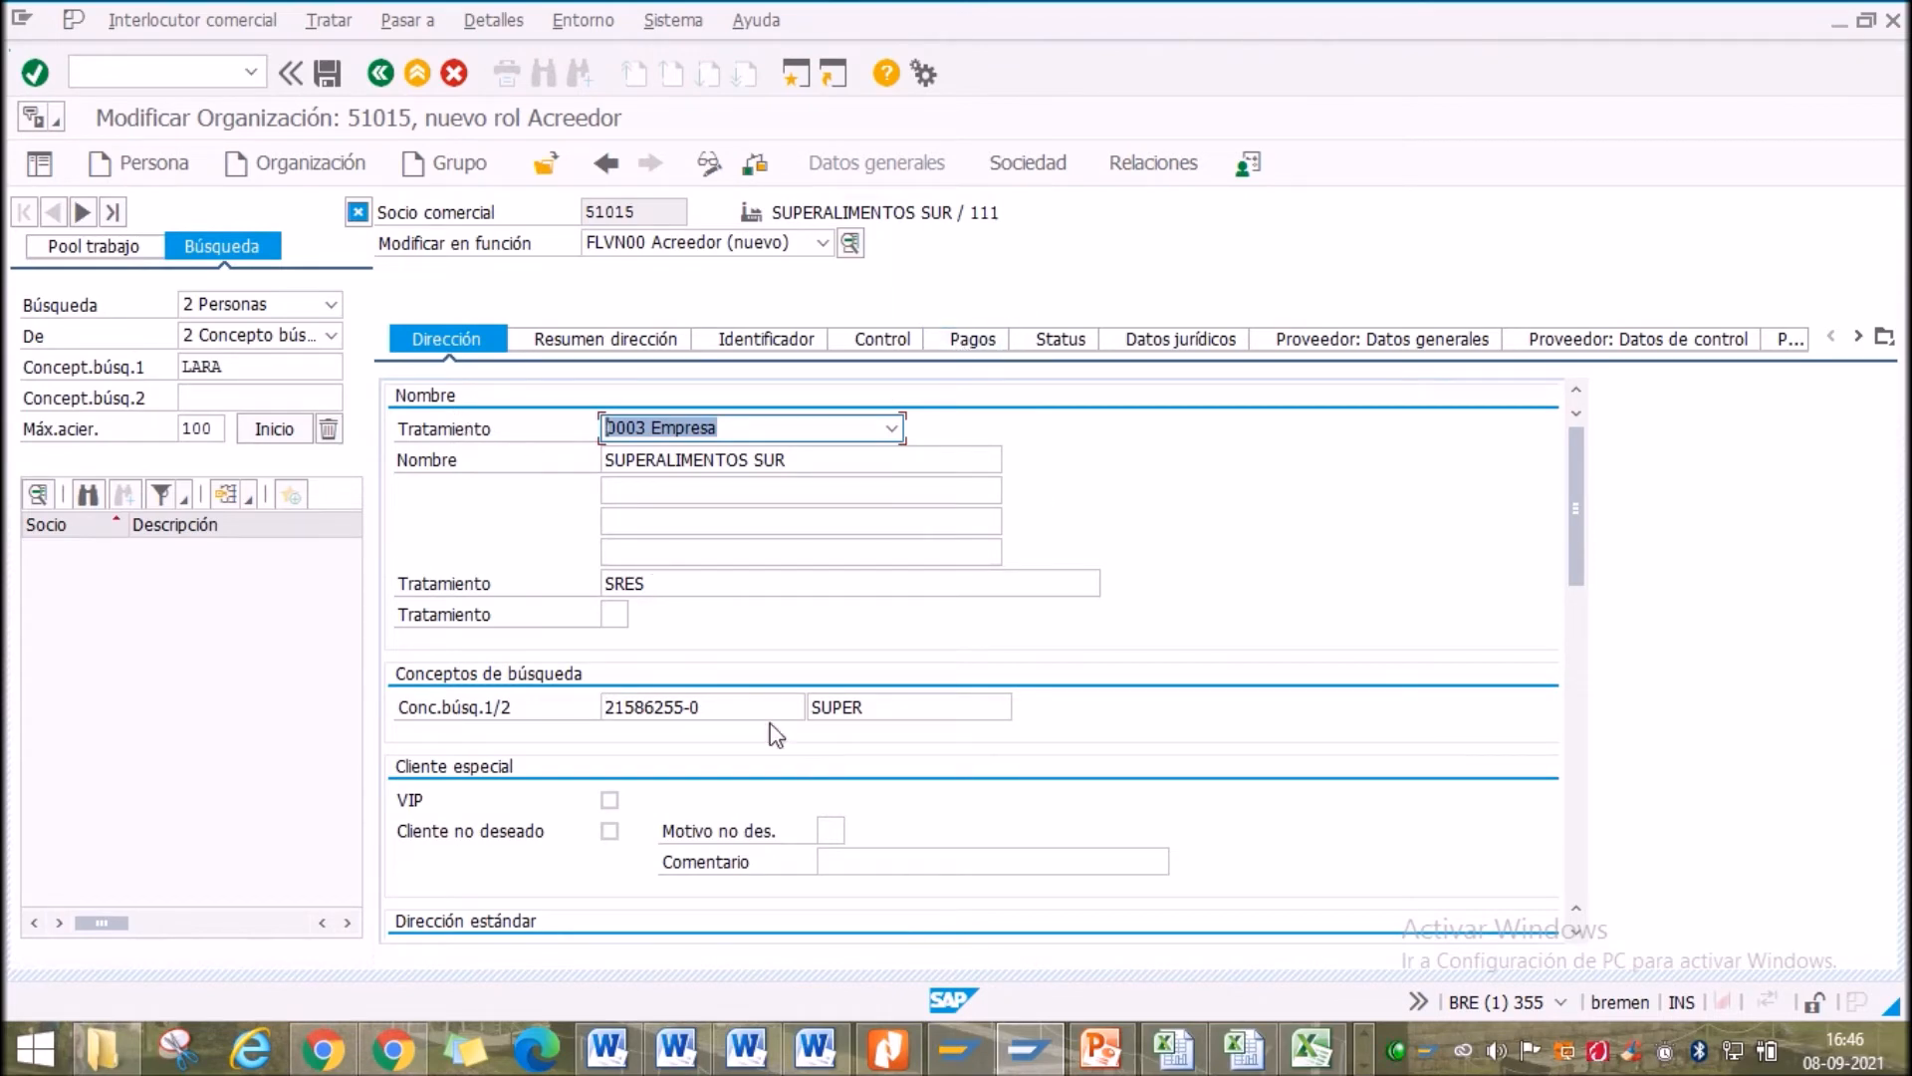
left_click(709, 715)
scroll(747, 712, "down", 5)
scroll(750, 722, "up", 3)
scroll(750, 722, "up", 2)
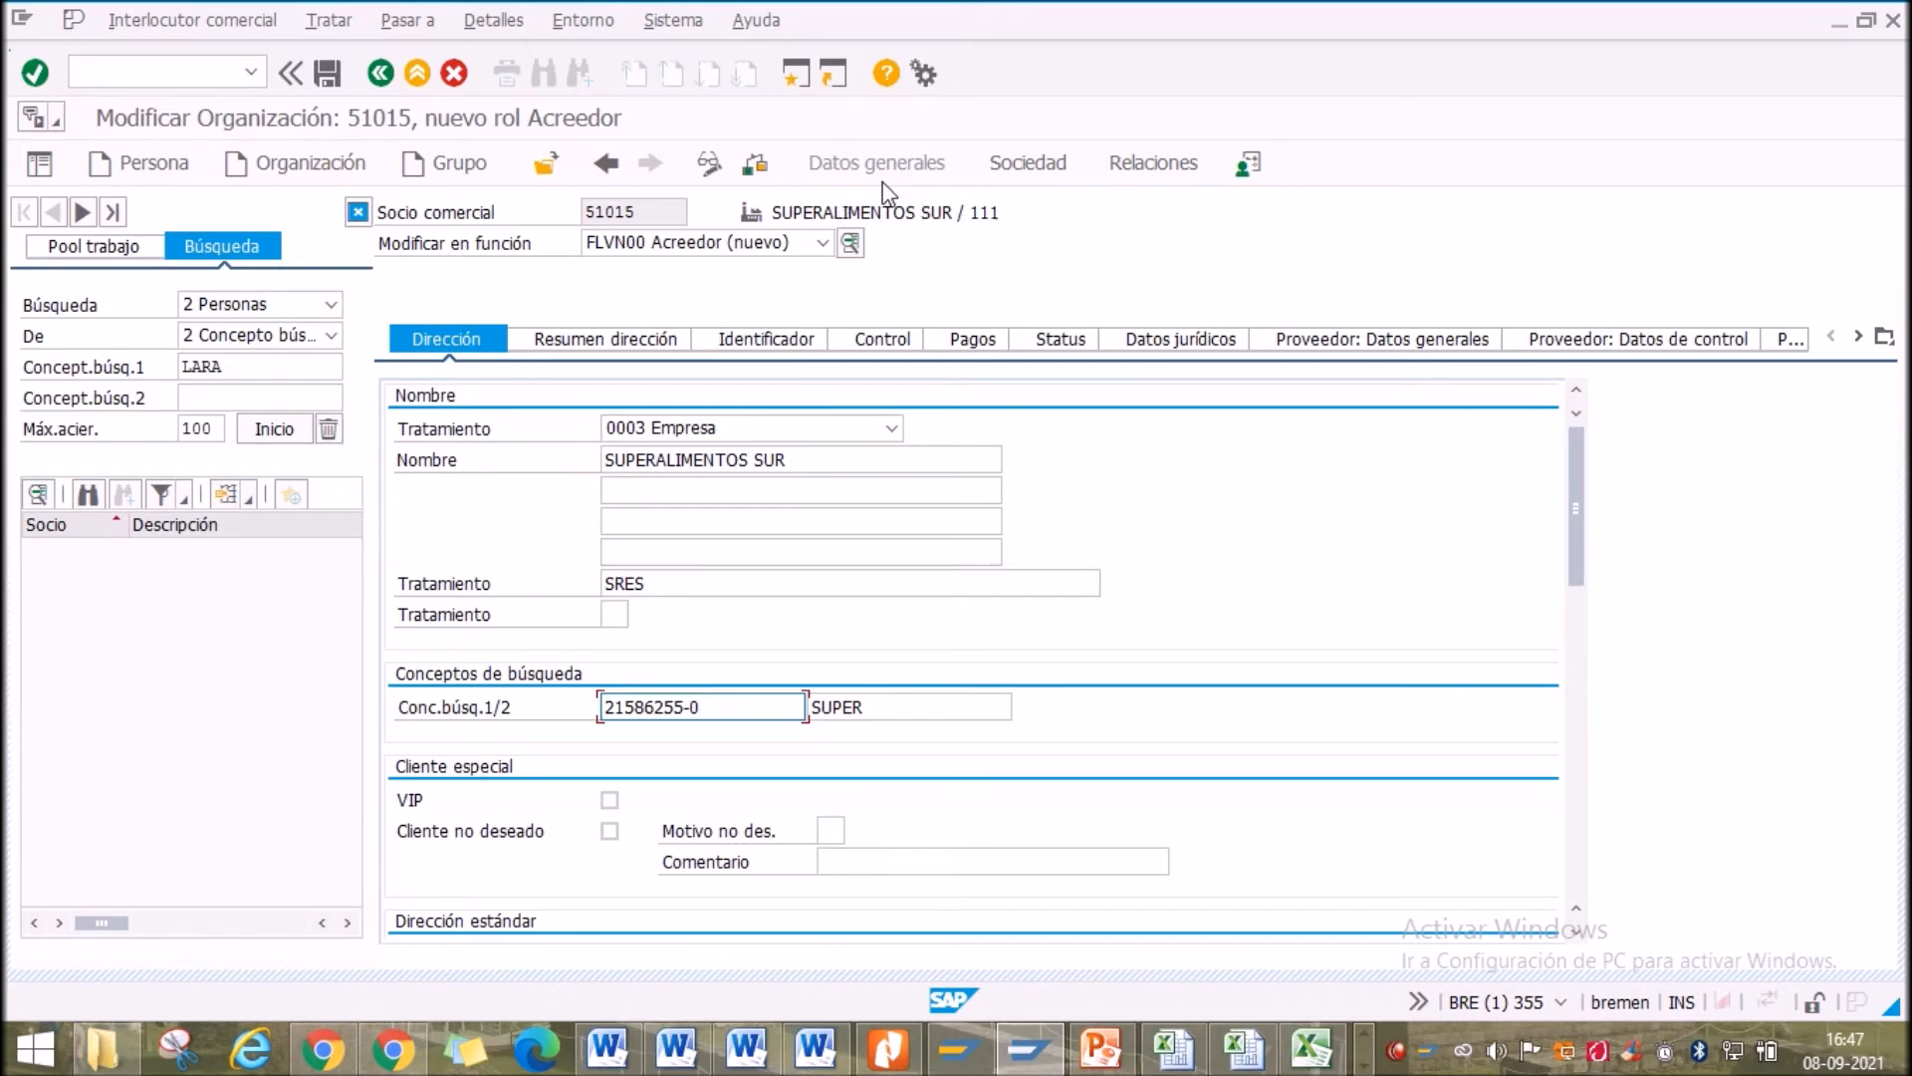
left_click(1100, 1047)
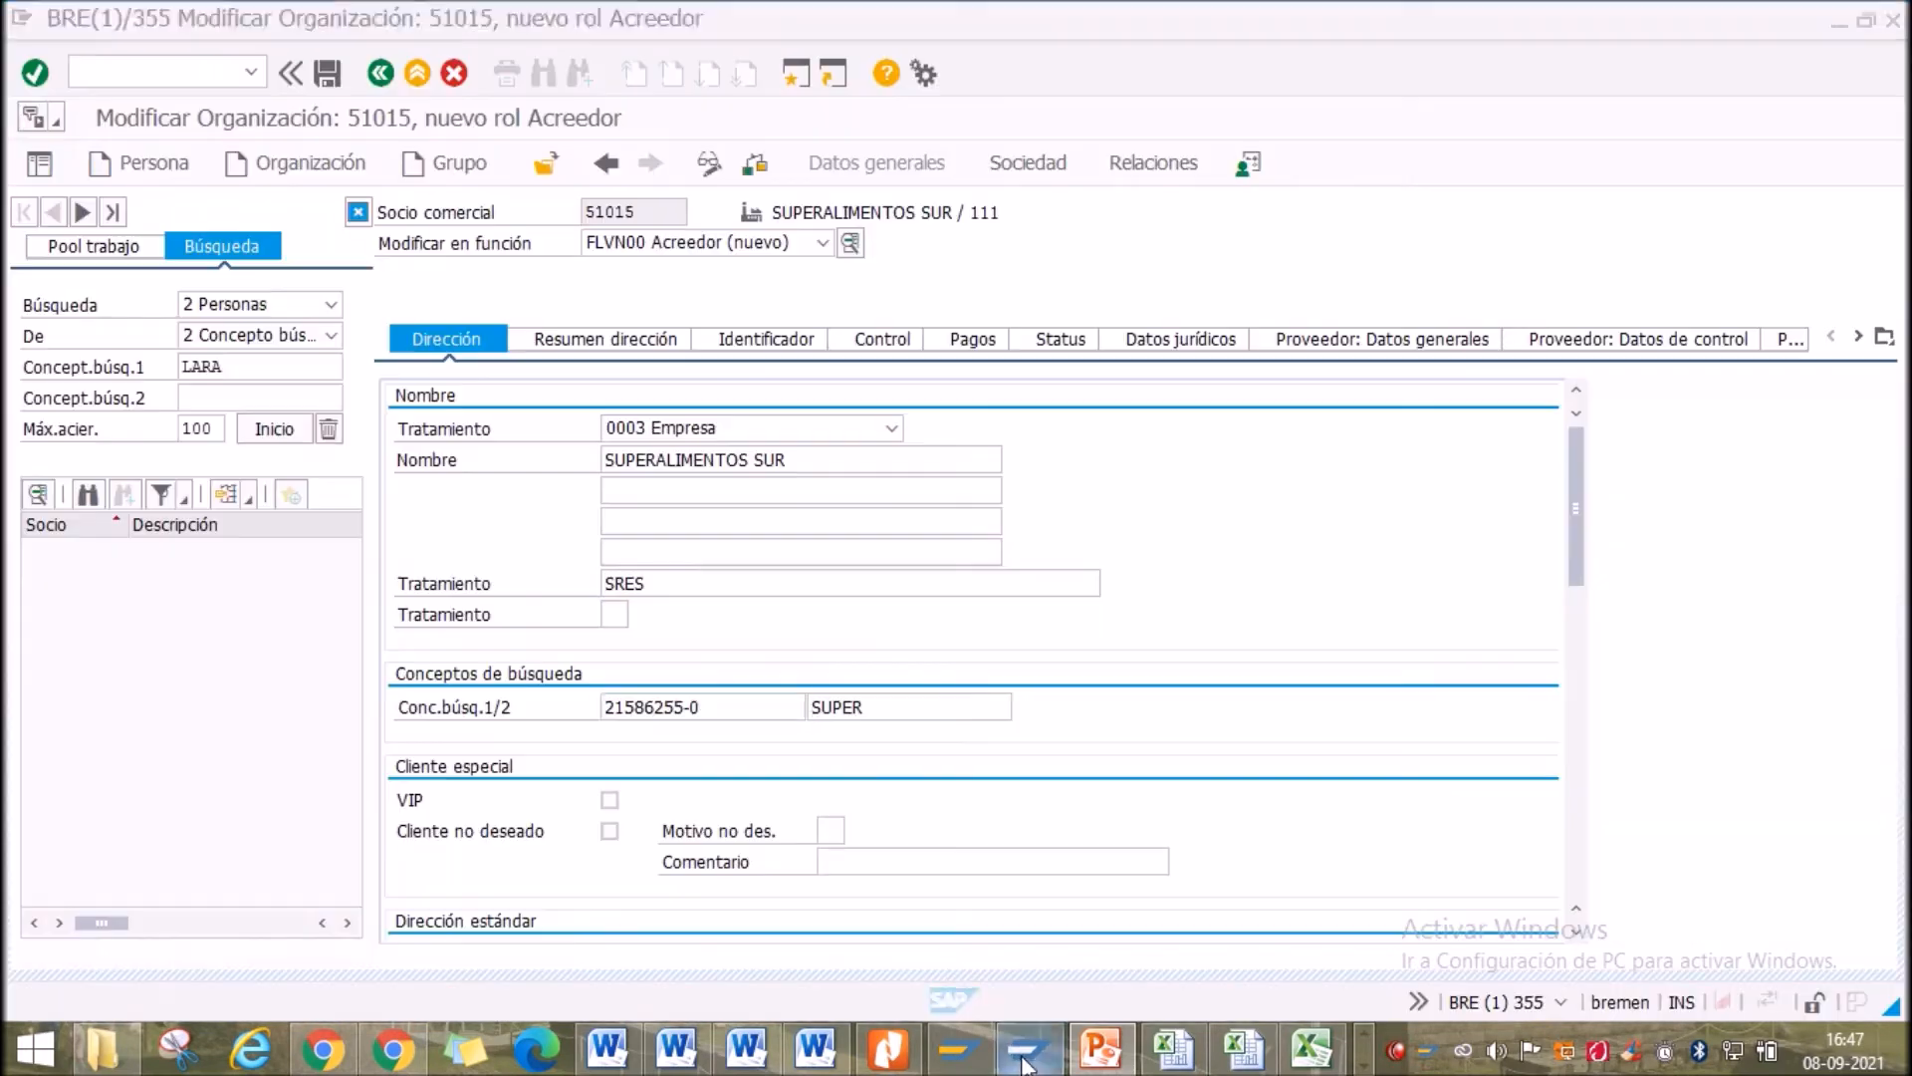
left_click(1026, 1049)
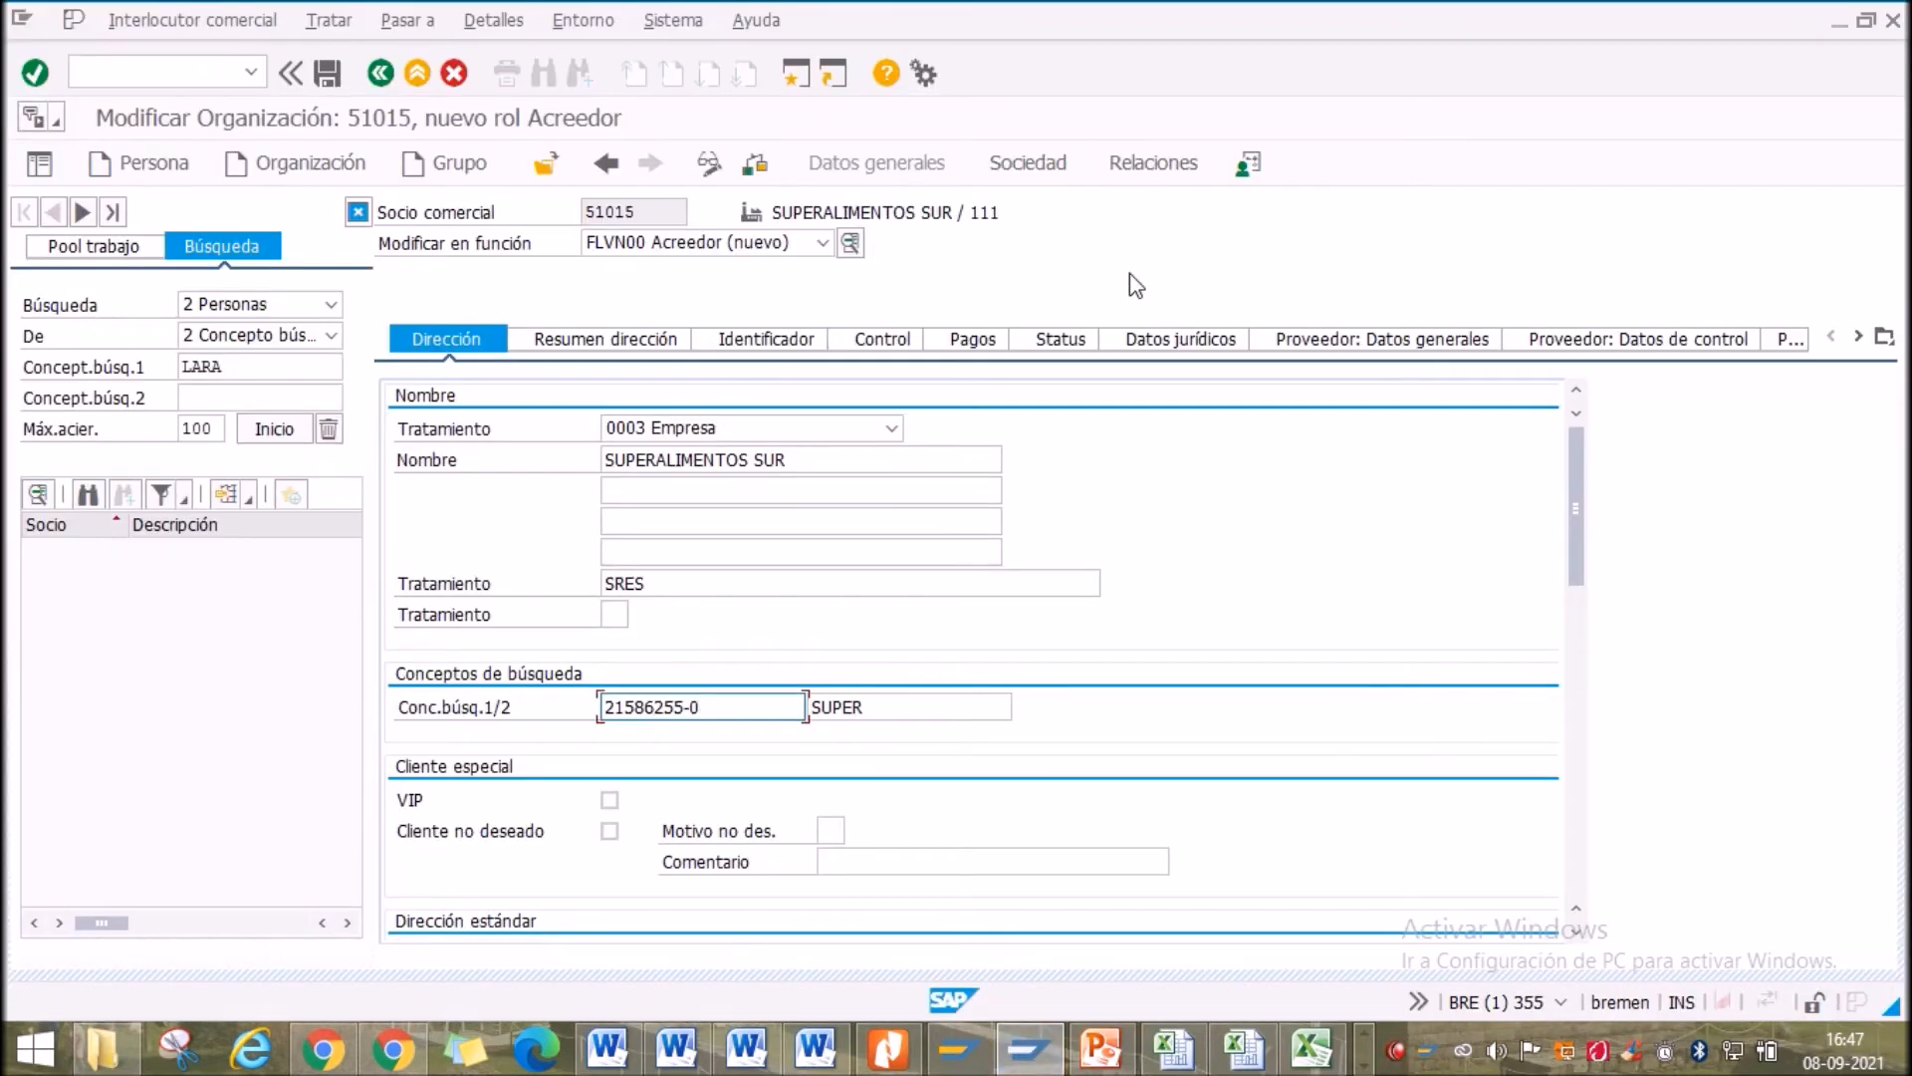
In the Sociedad data, assign company code US00 Global Bike Inc., leaving Proveedor as <Interno>
left_click(1027, 164)
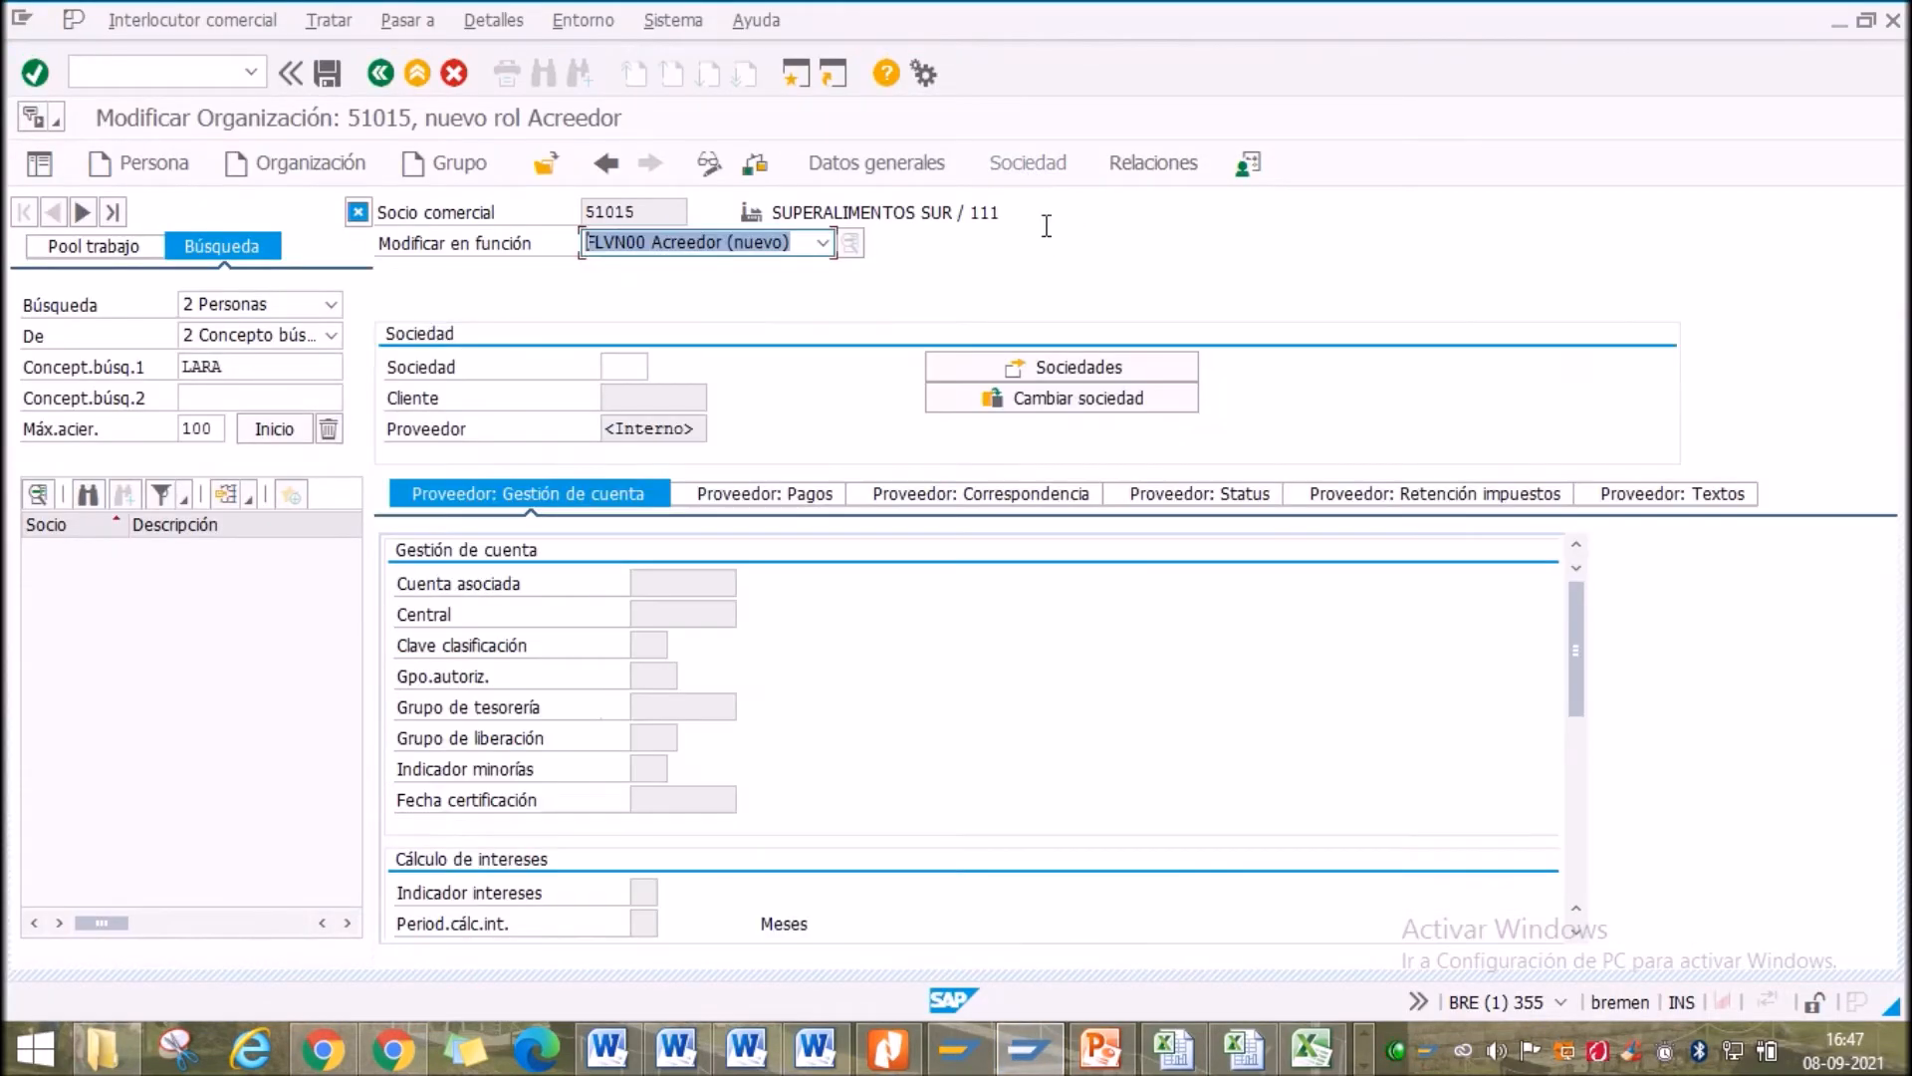
left_click(627, 374)
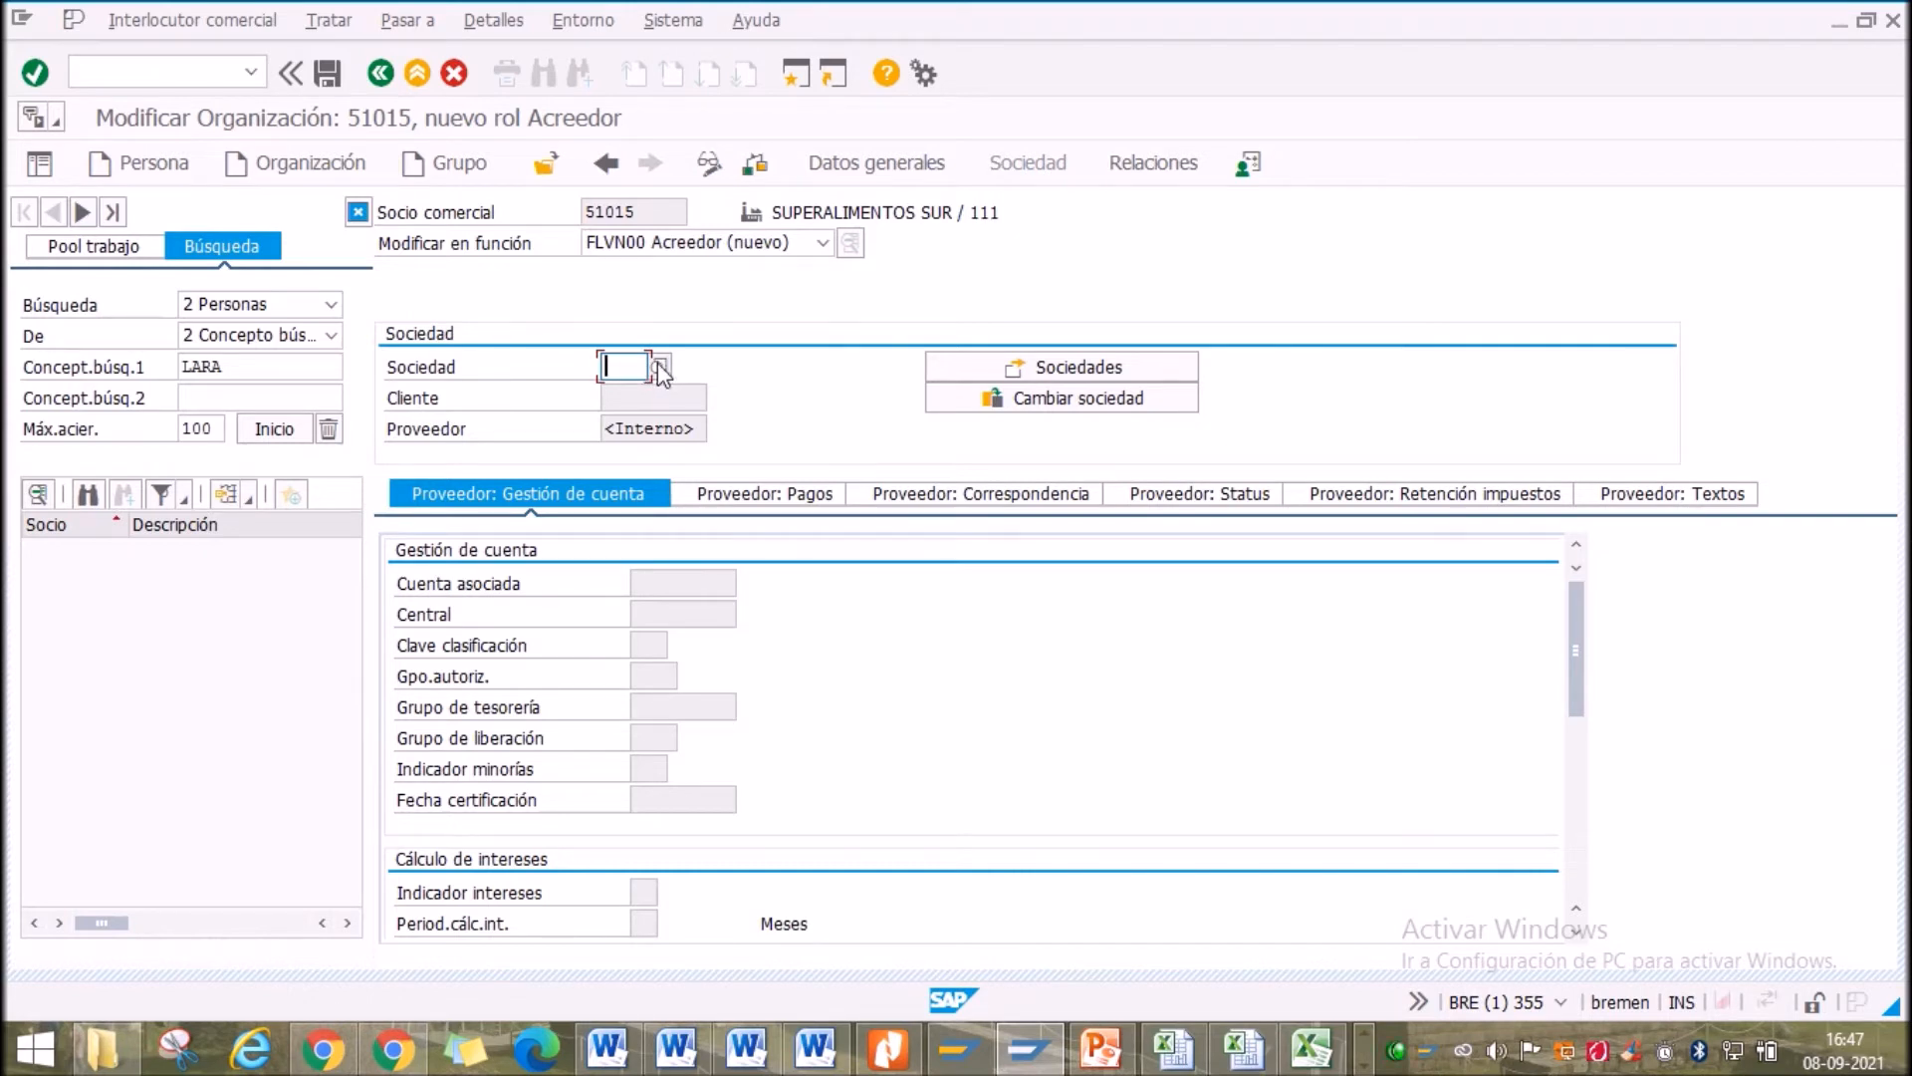
left_click(658, 369)
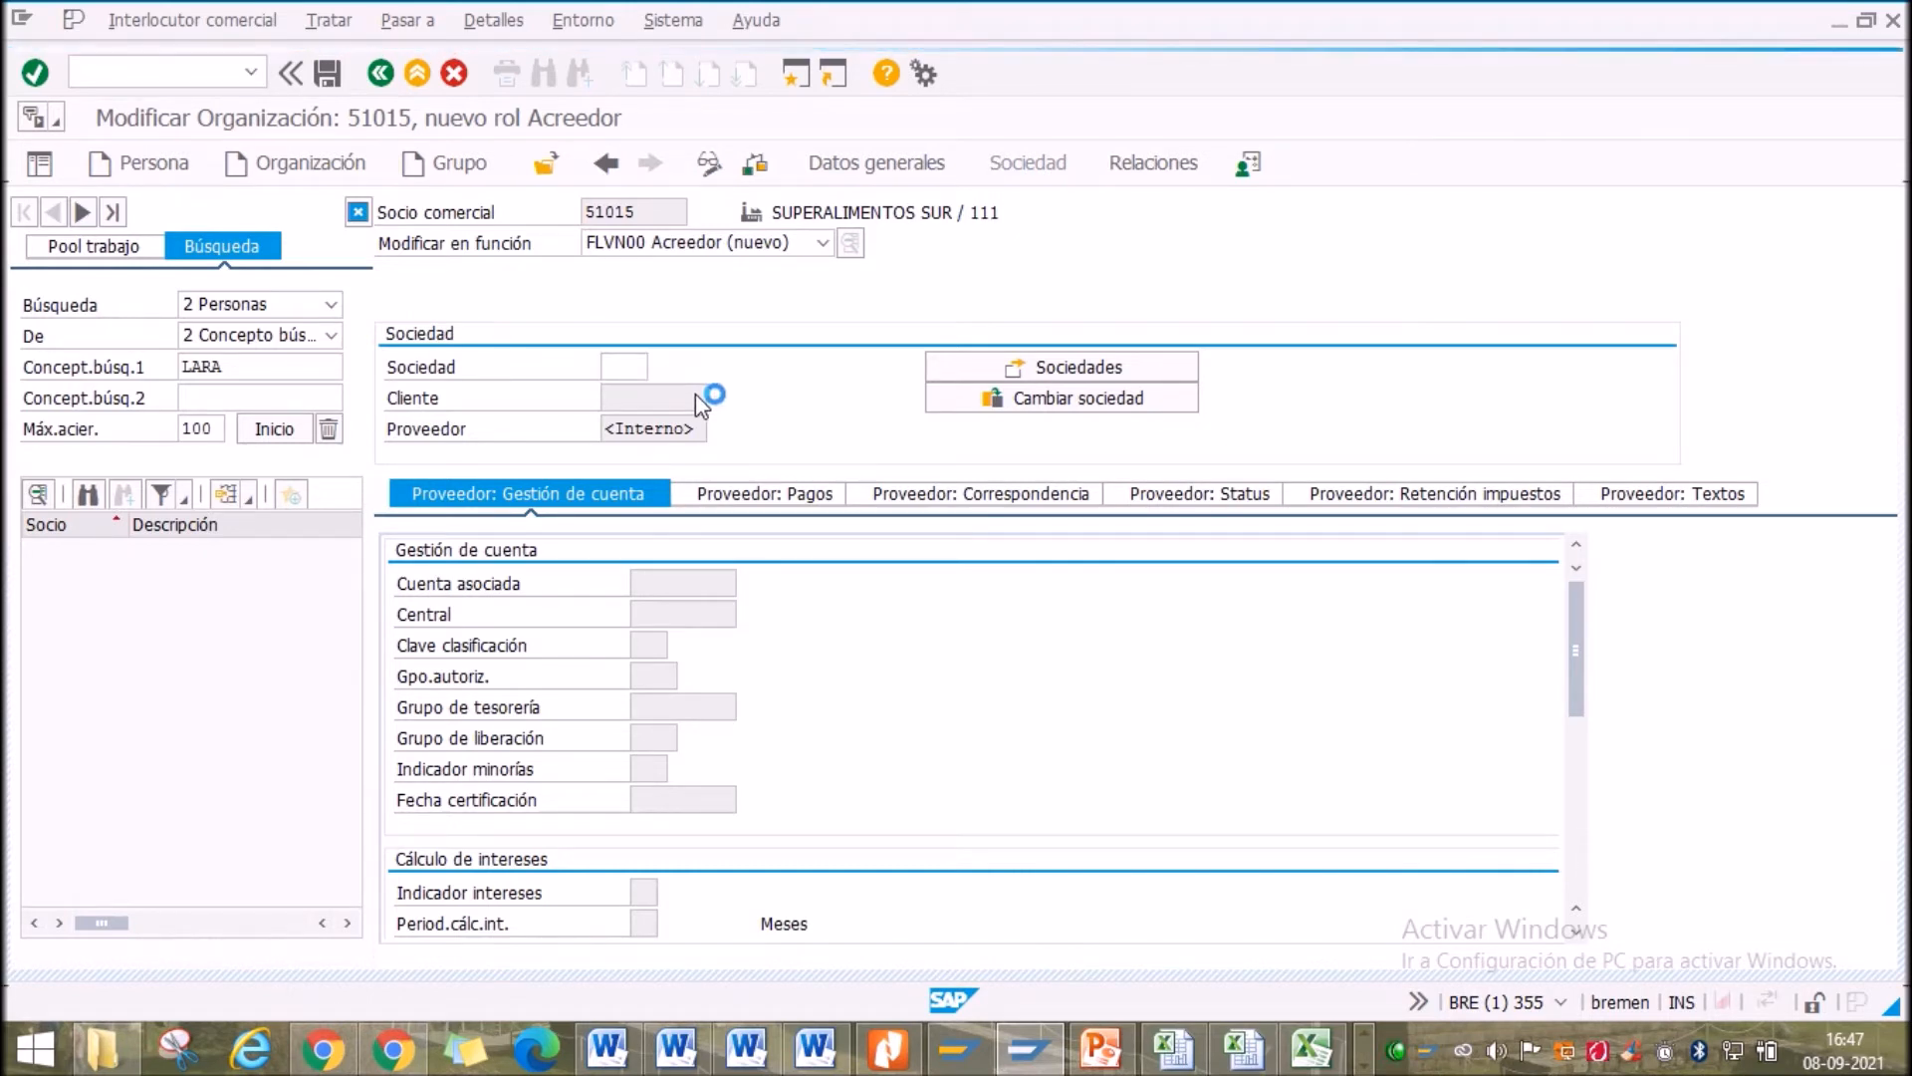
double_click(815, 538)
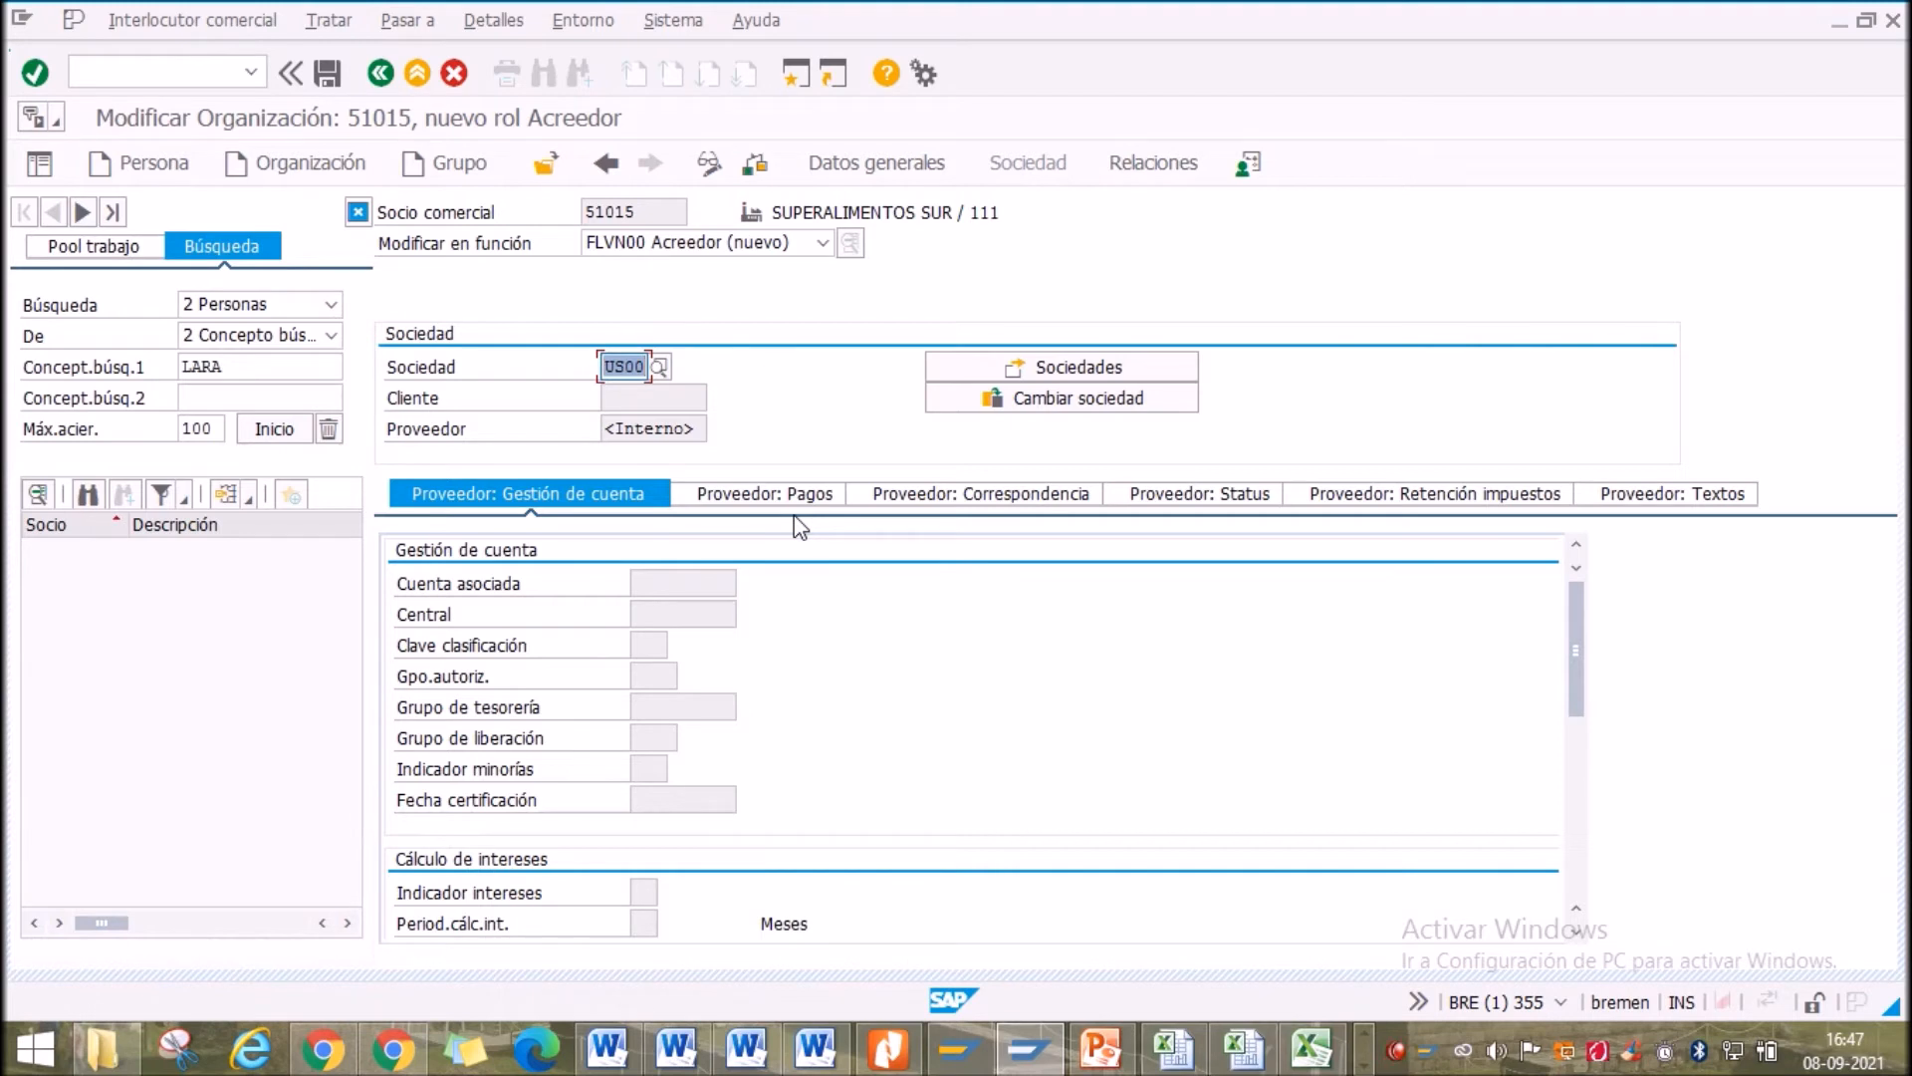
left_click(615, 430)
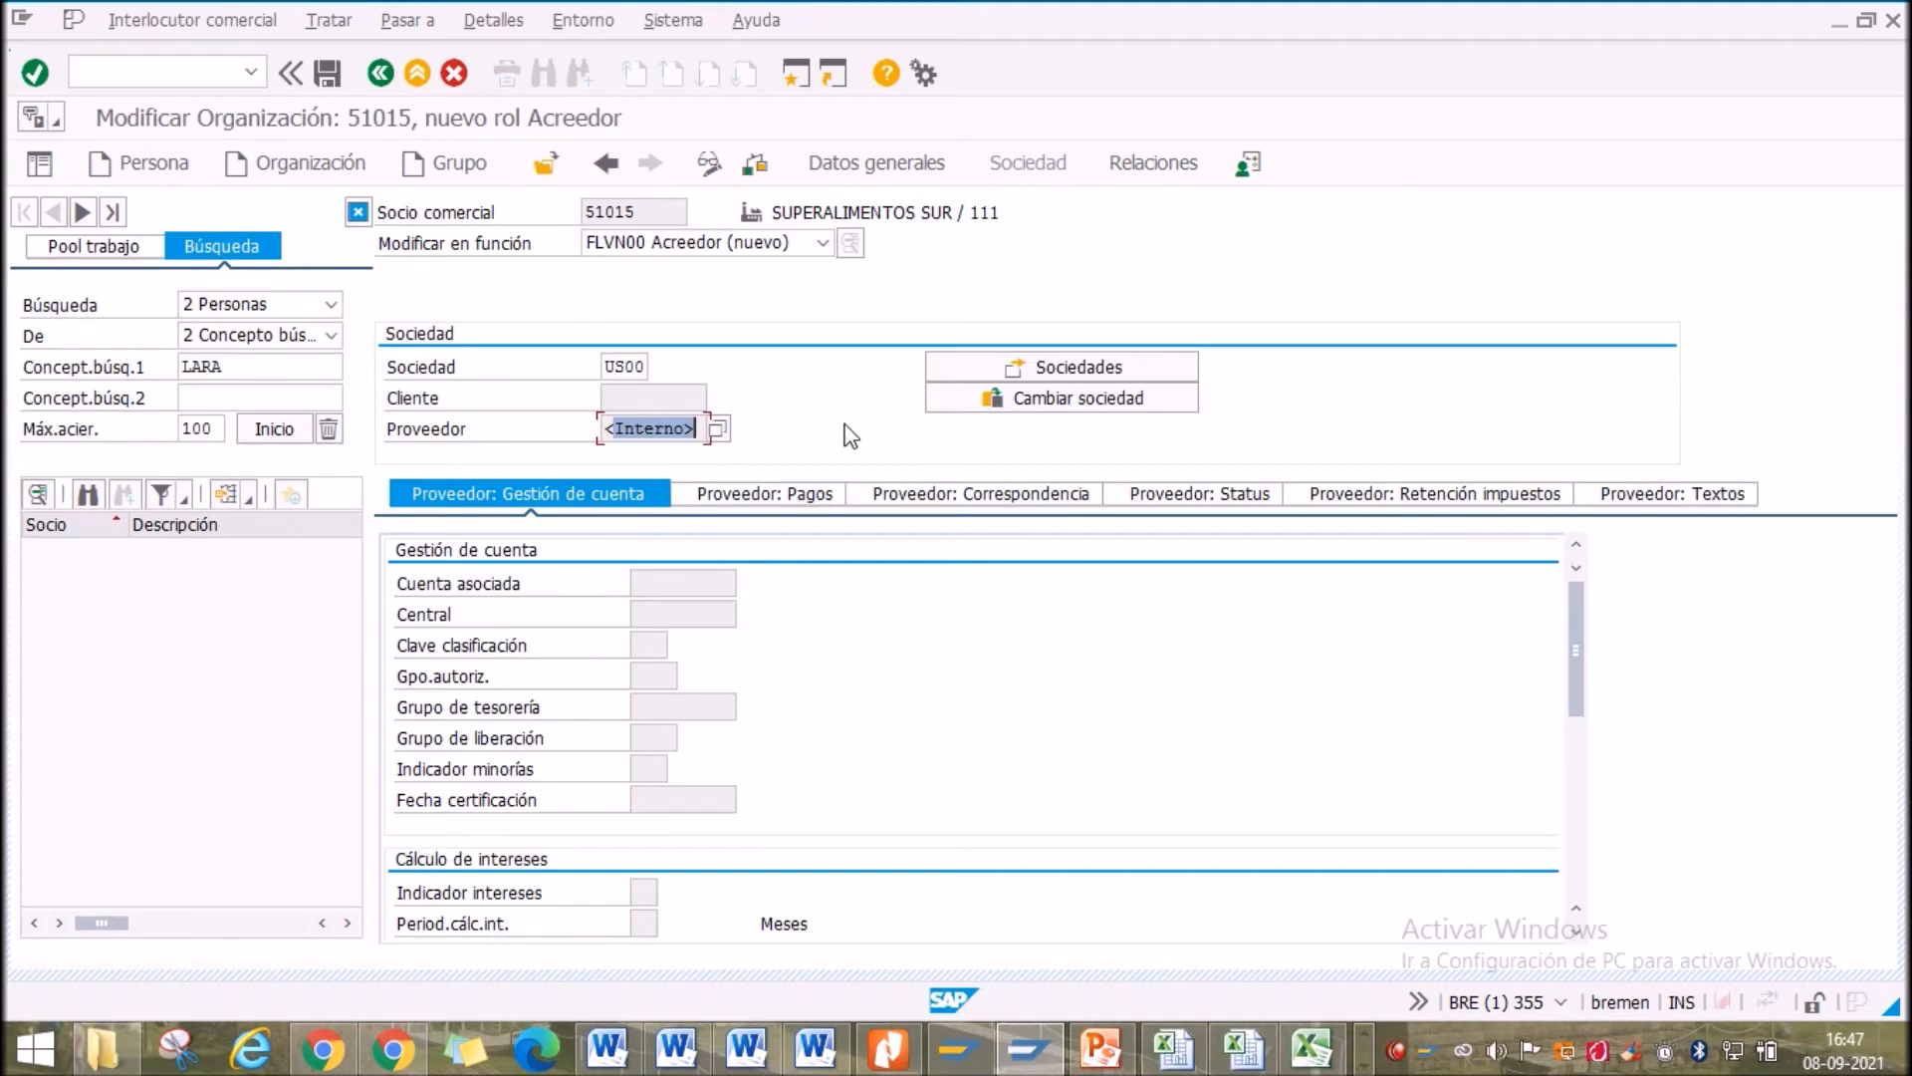
left_click(684, 428)
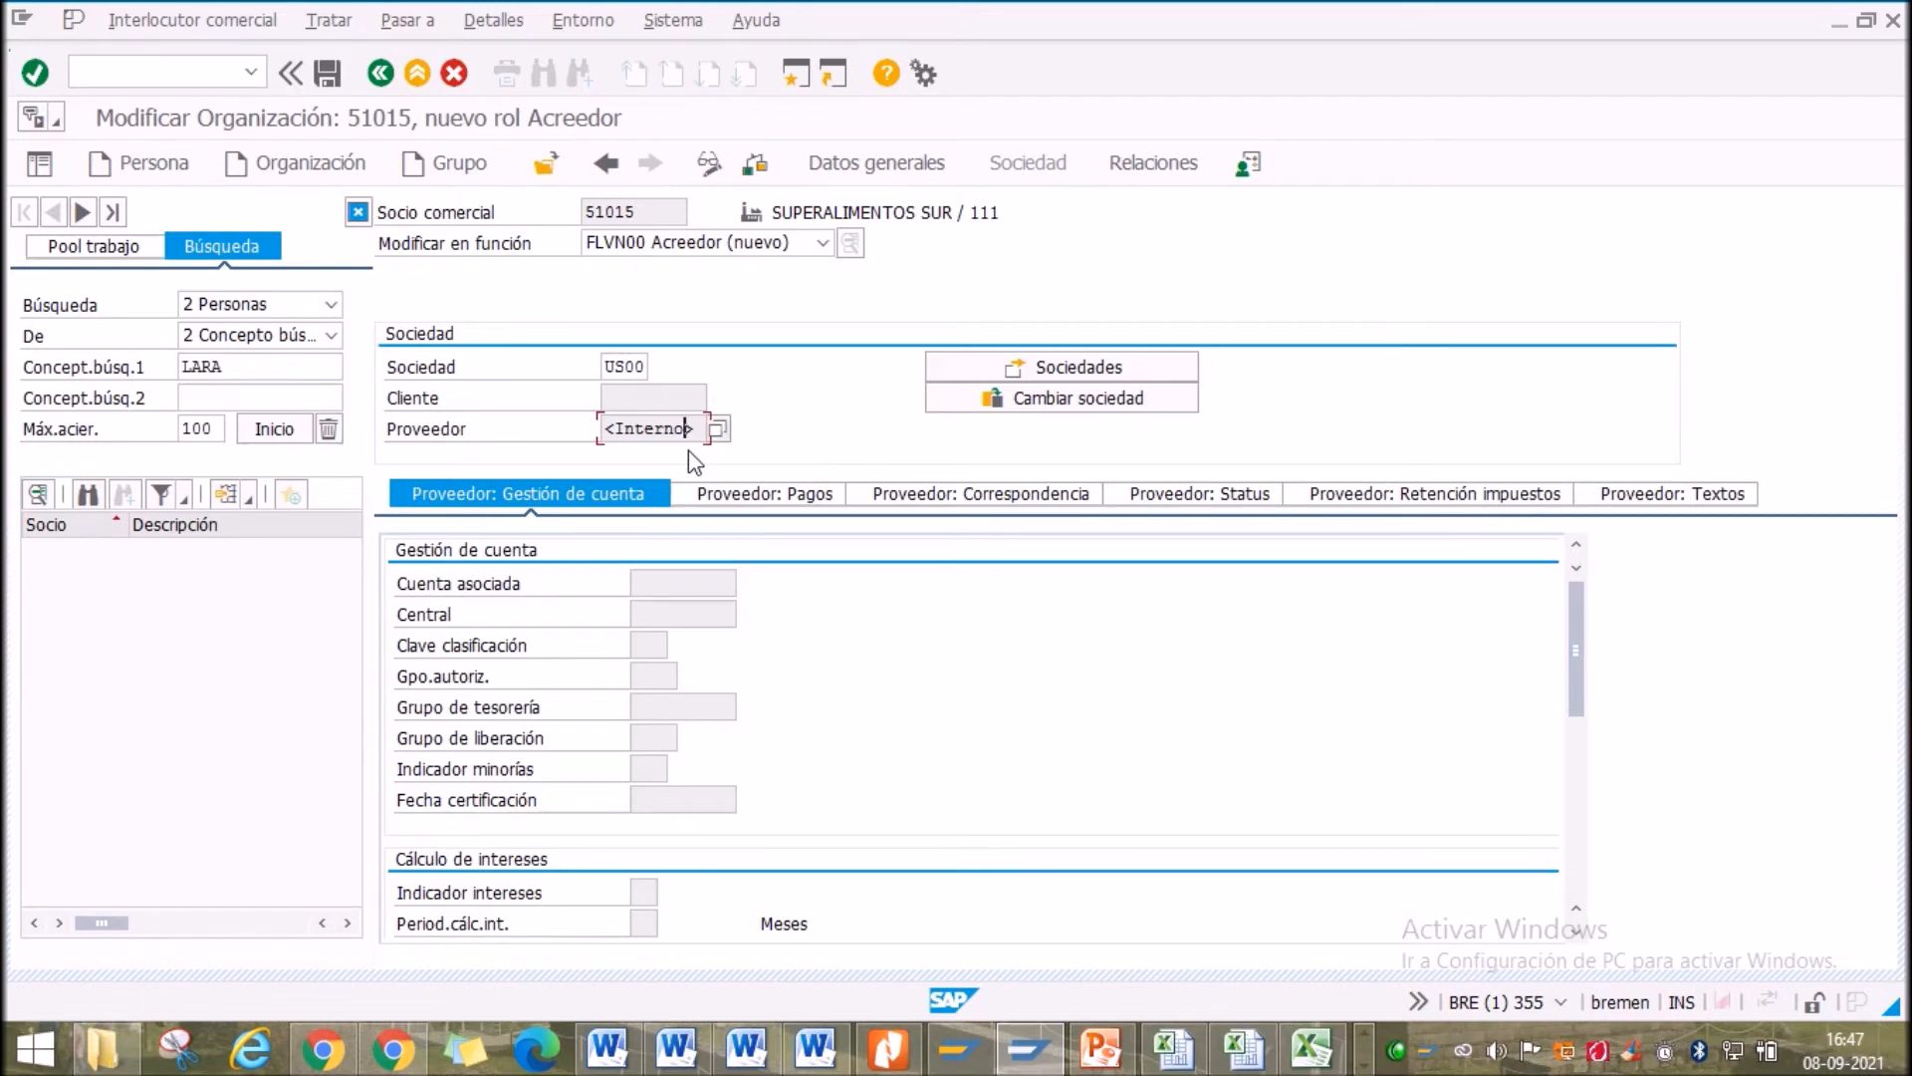
left_click(35, 73)
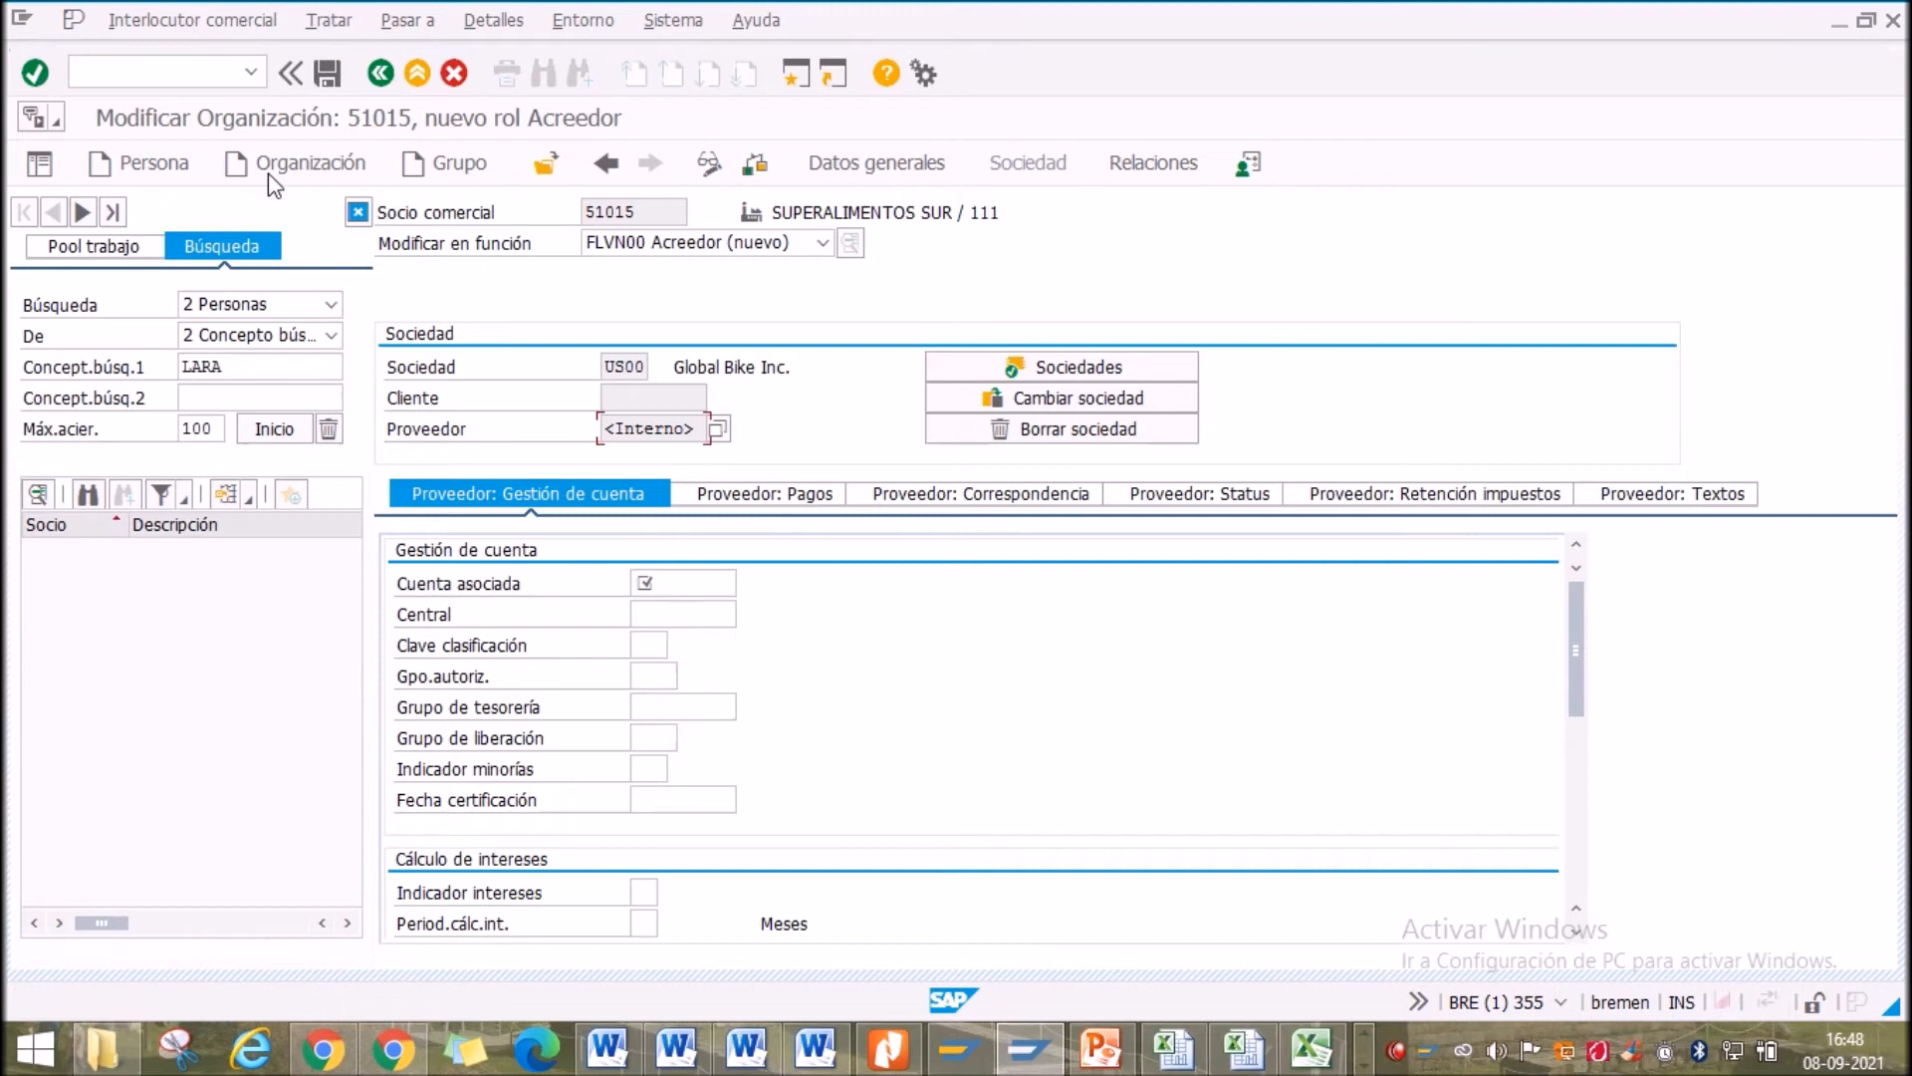
Set Cuenta asociada to 300000, confirm it and show the Proveedor: Pagos data
left_click(703, 579)
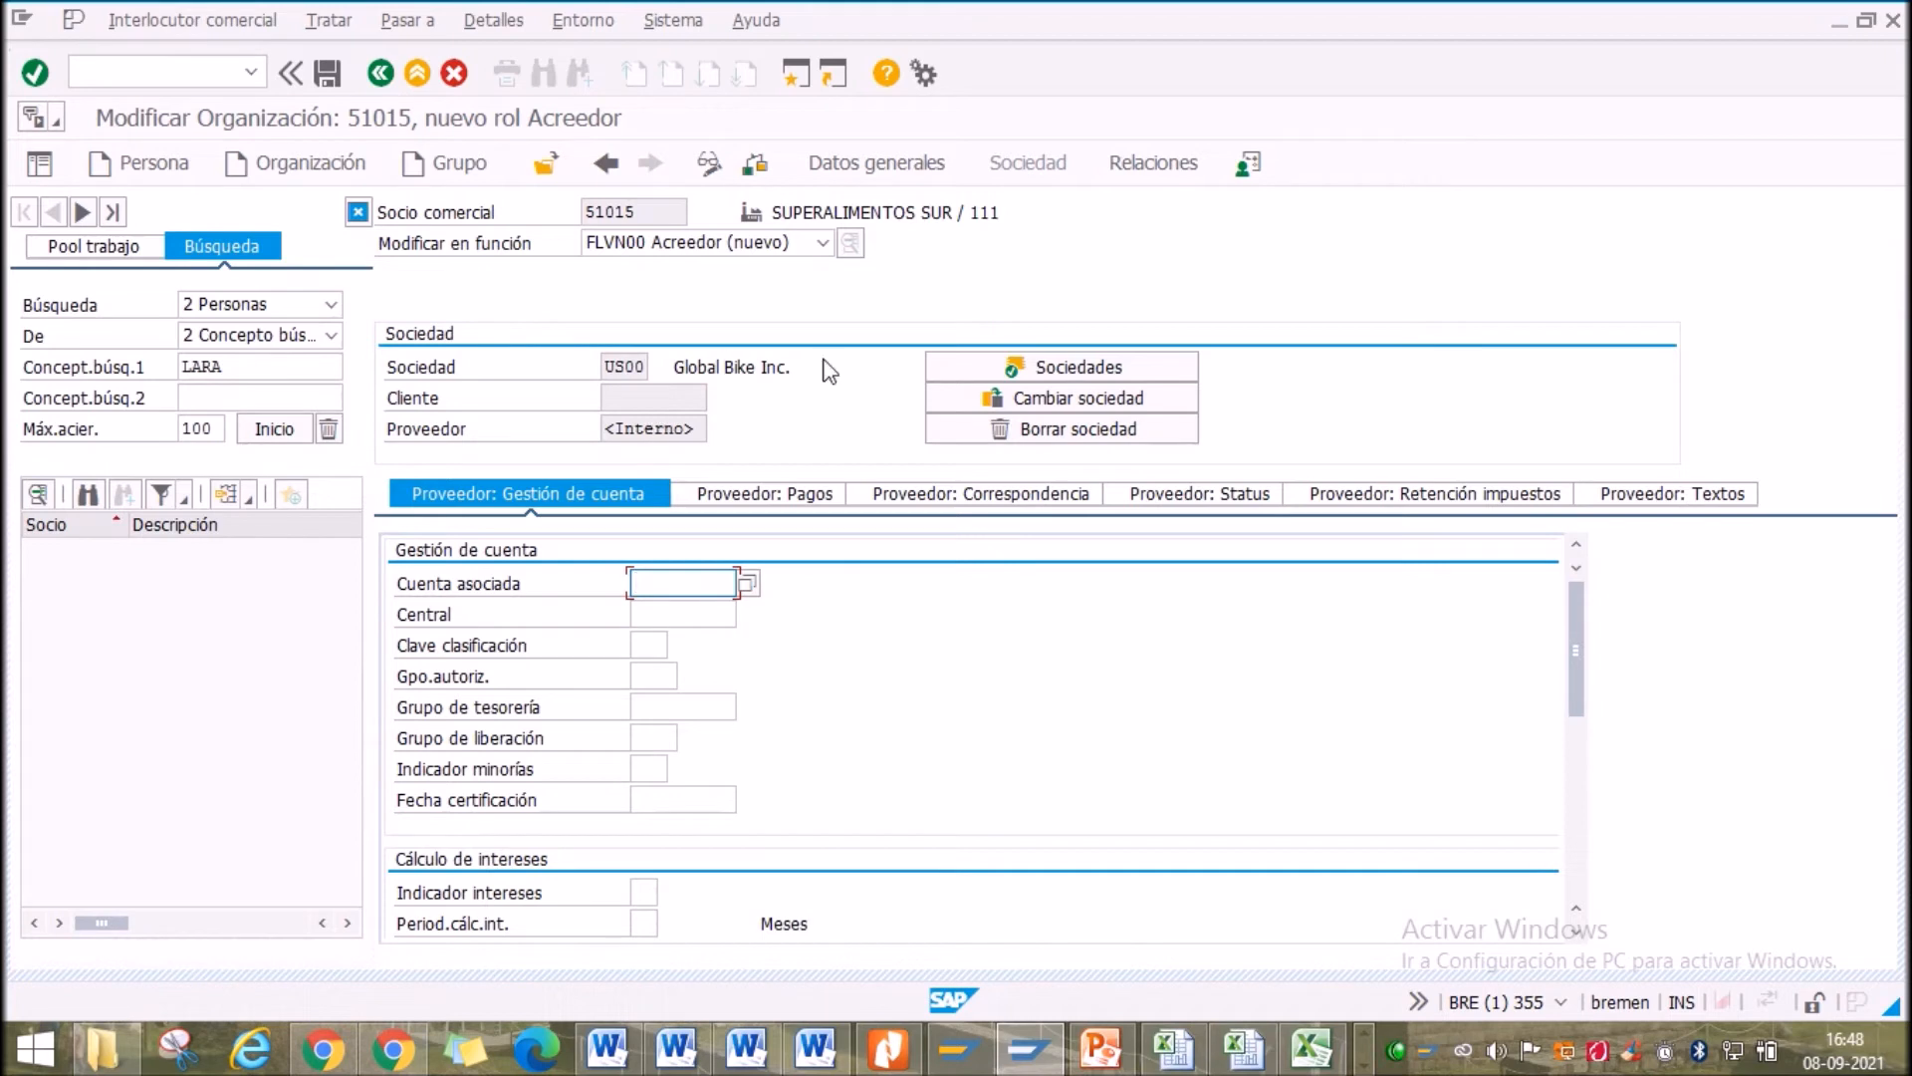
left_click(748, 581)
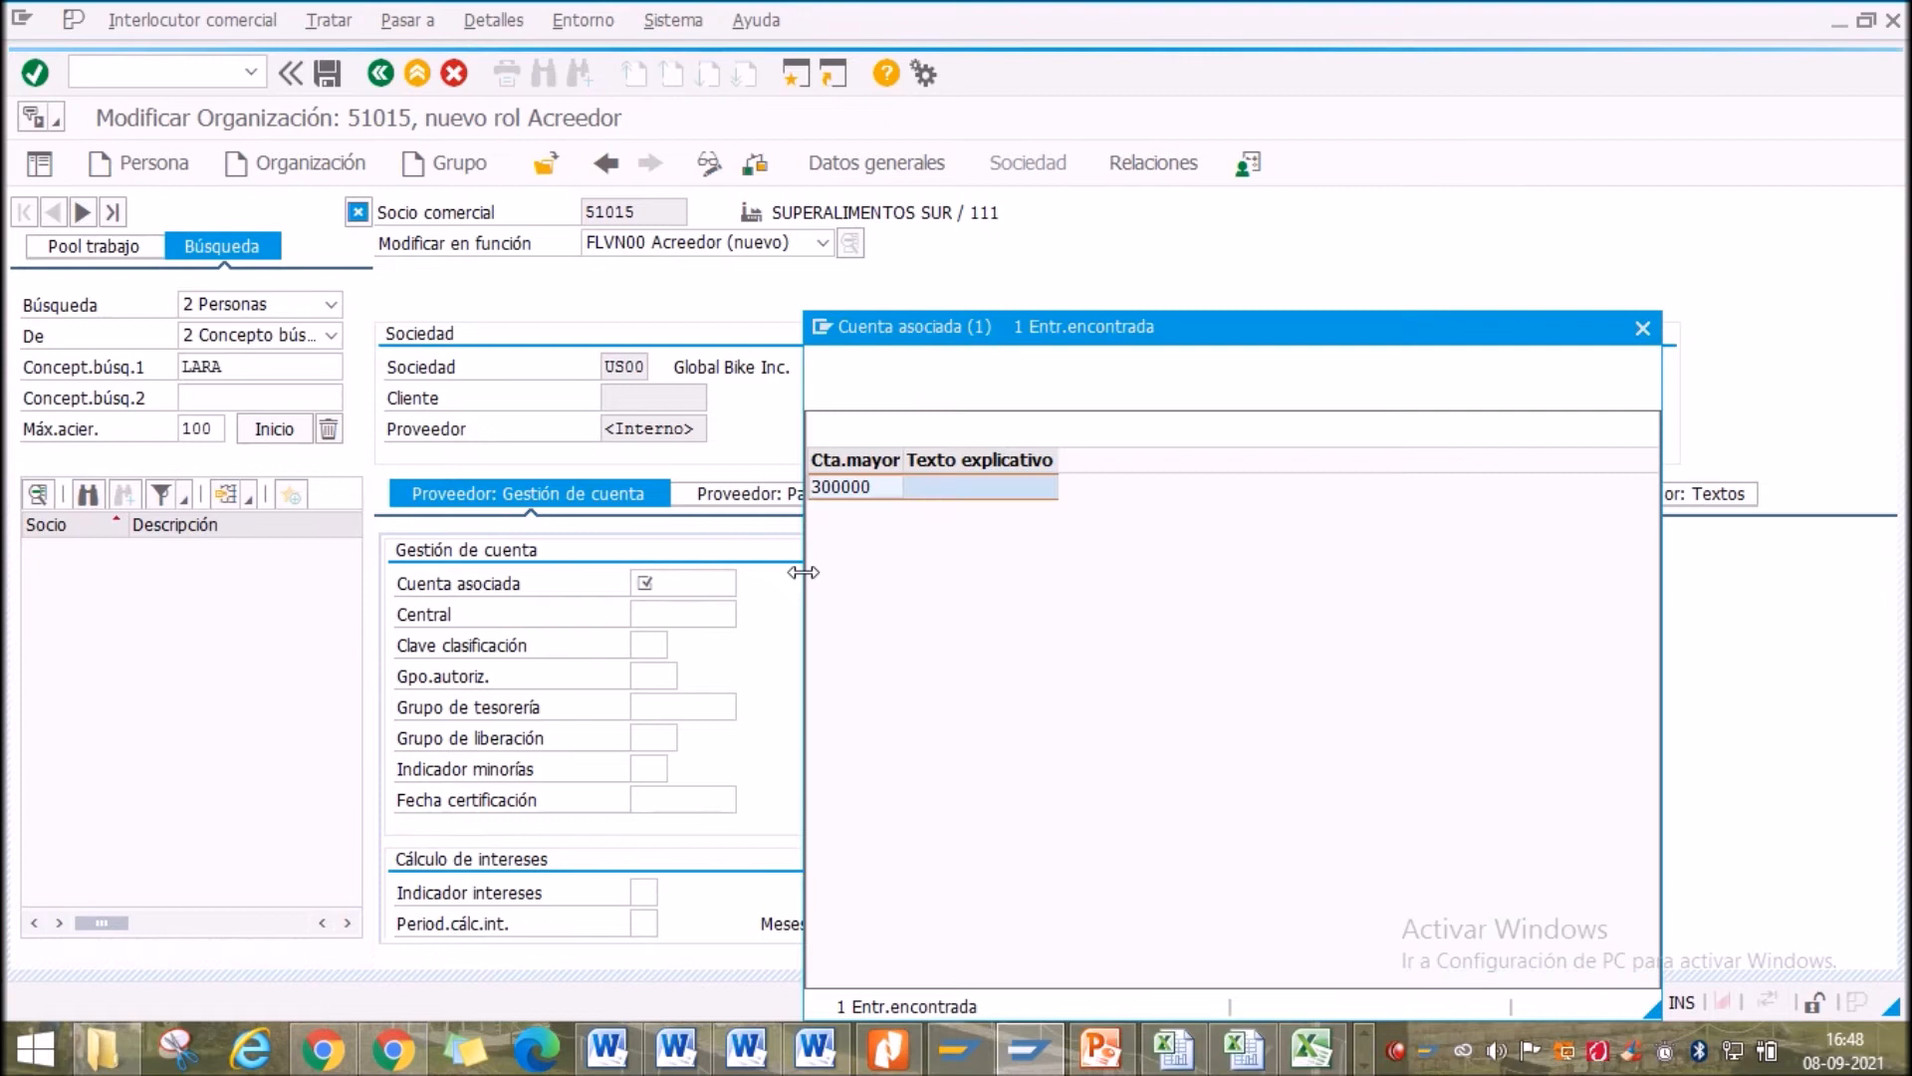
double_click(856, 485)
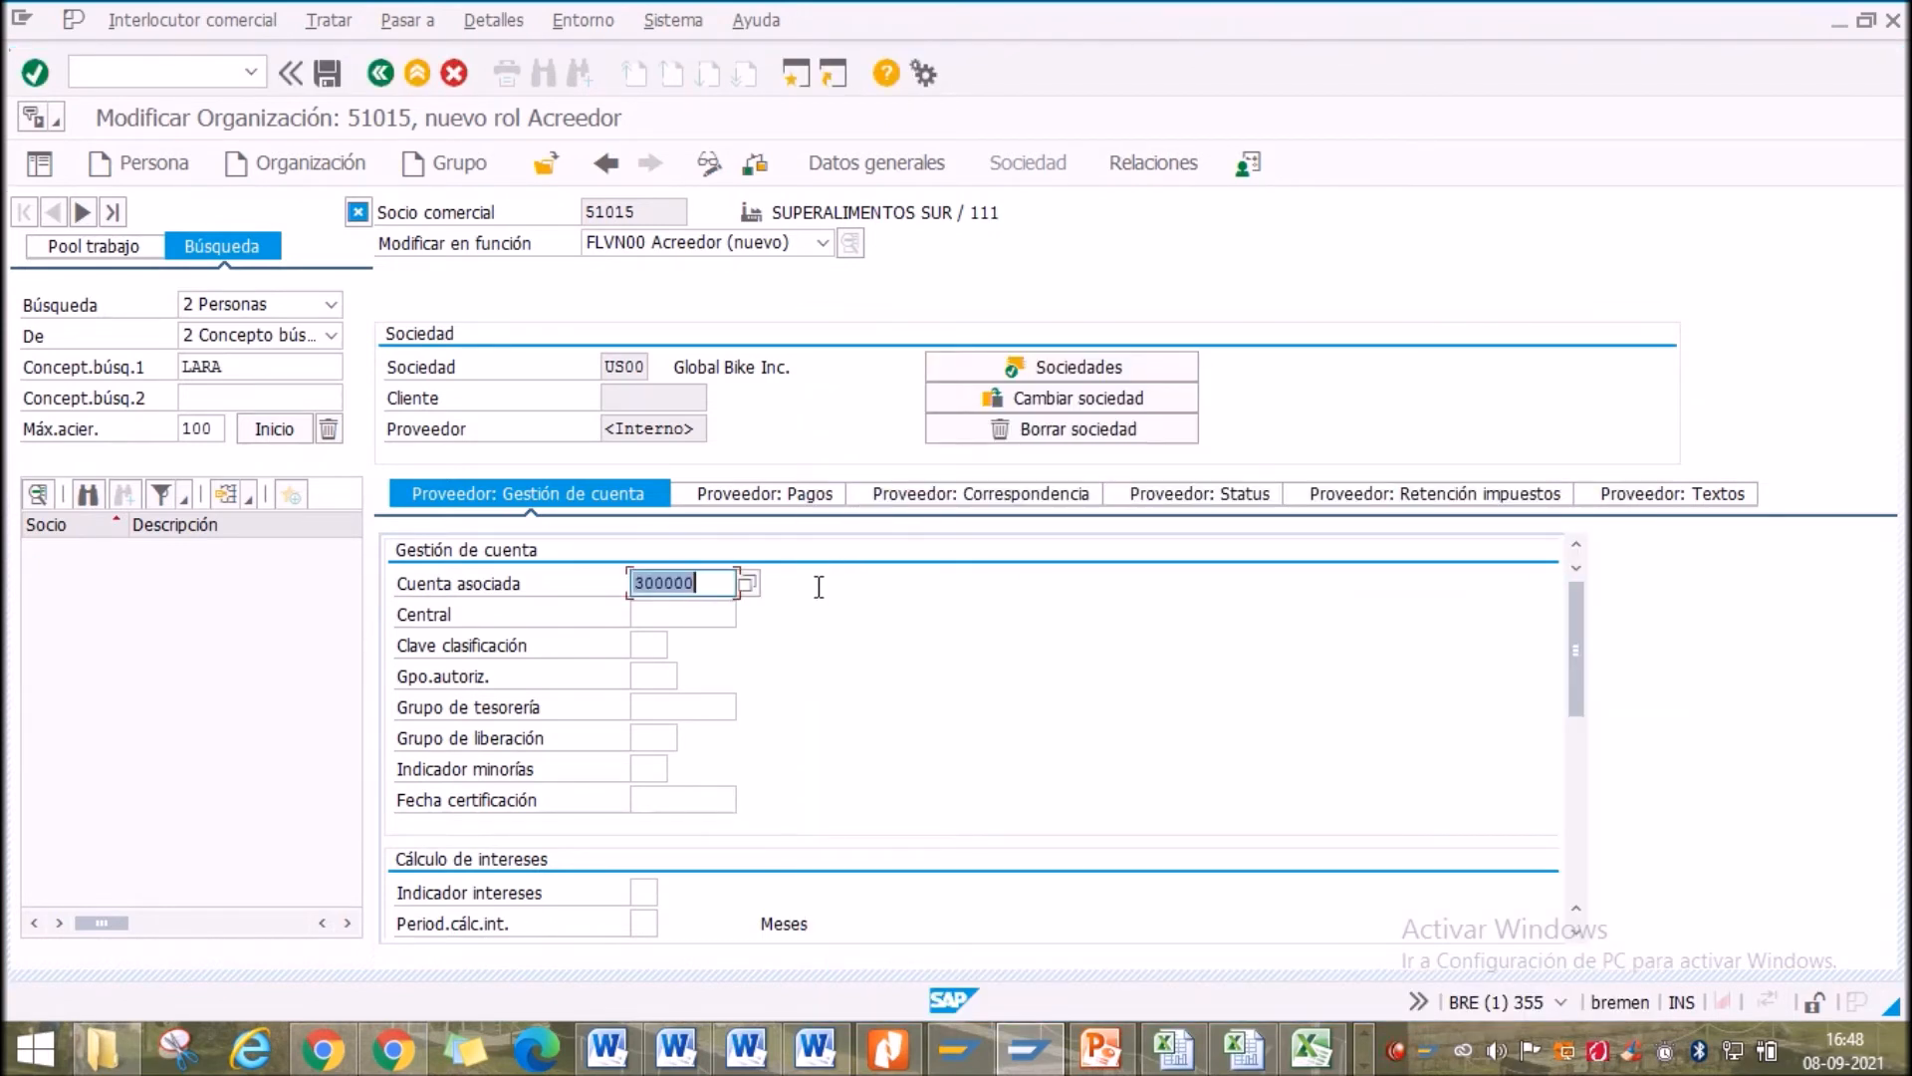
scroll(736, 675, "down", 6)
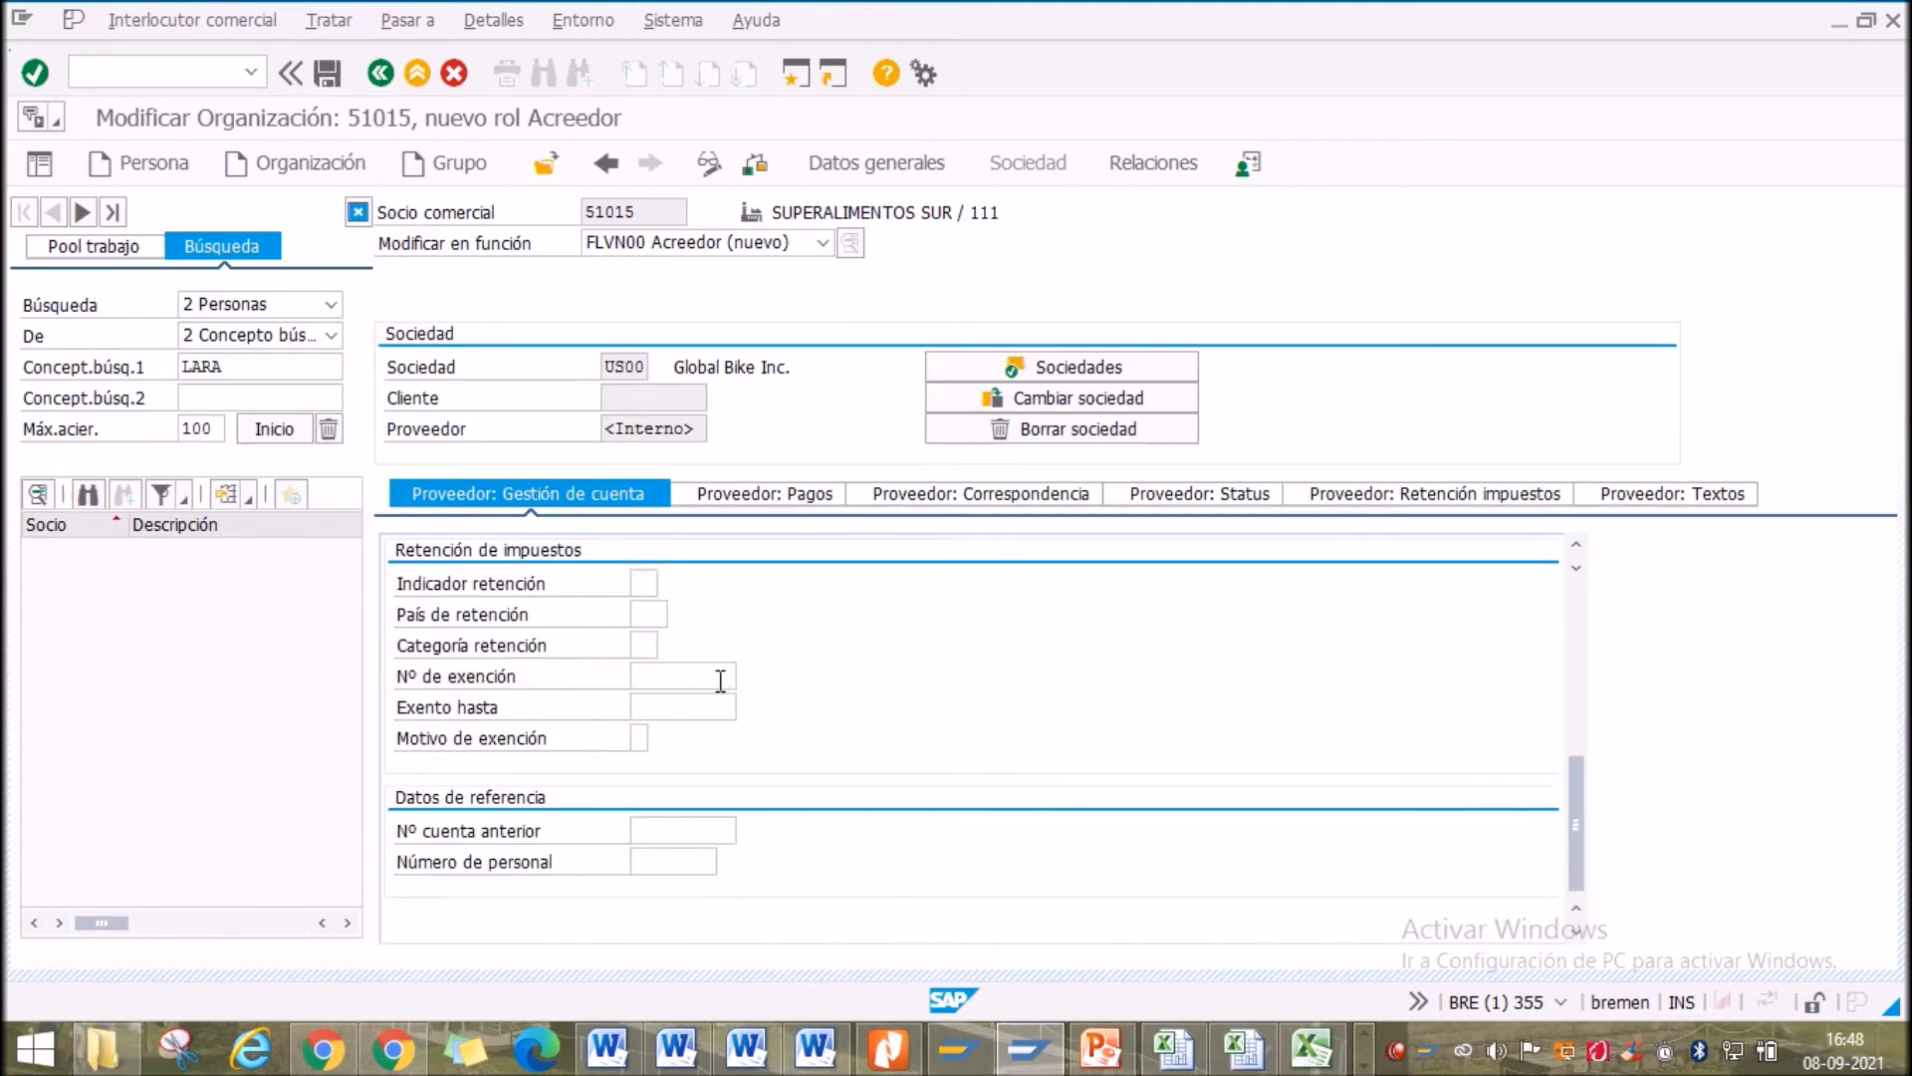
scroll(720, 680, "up", 6)
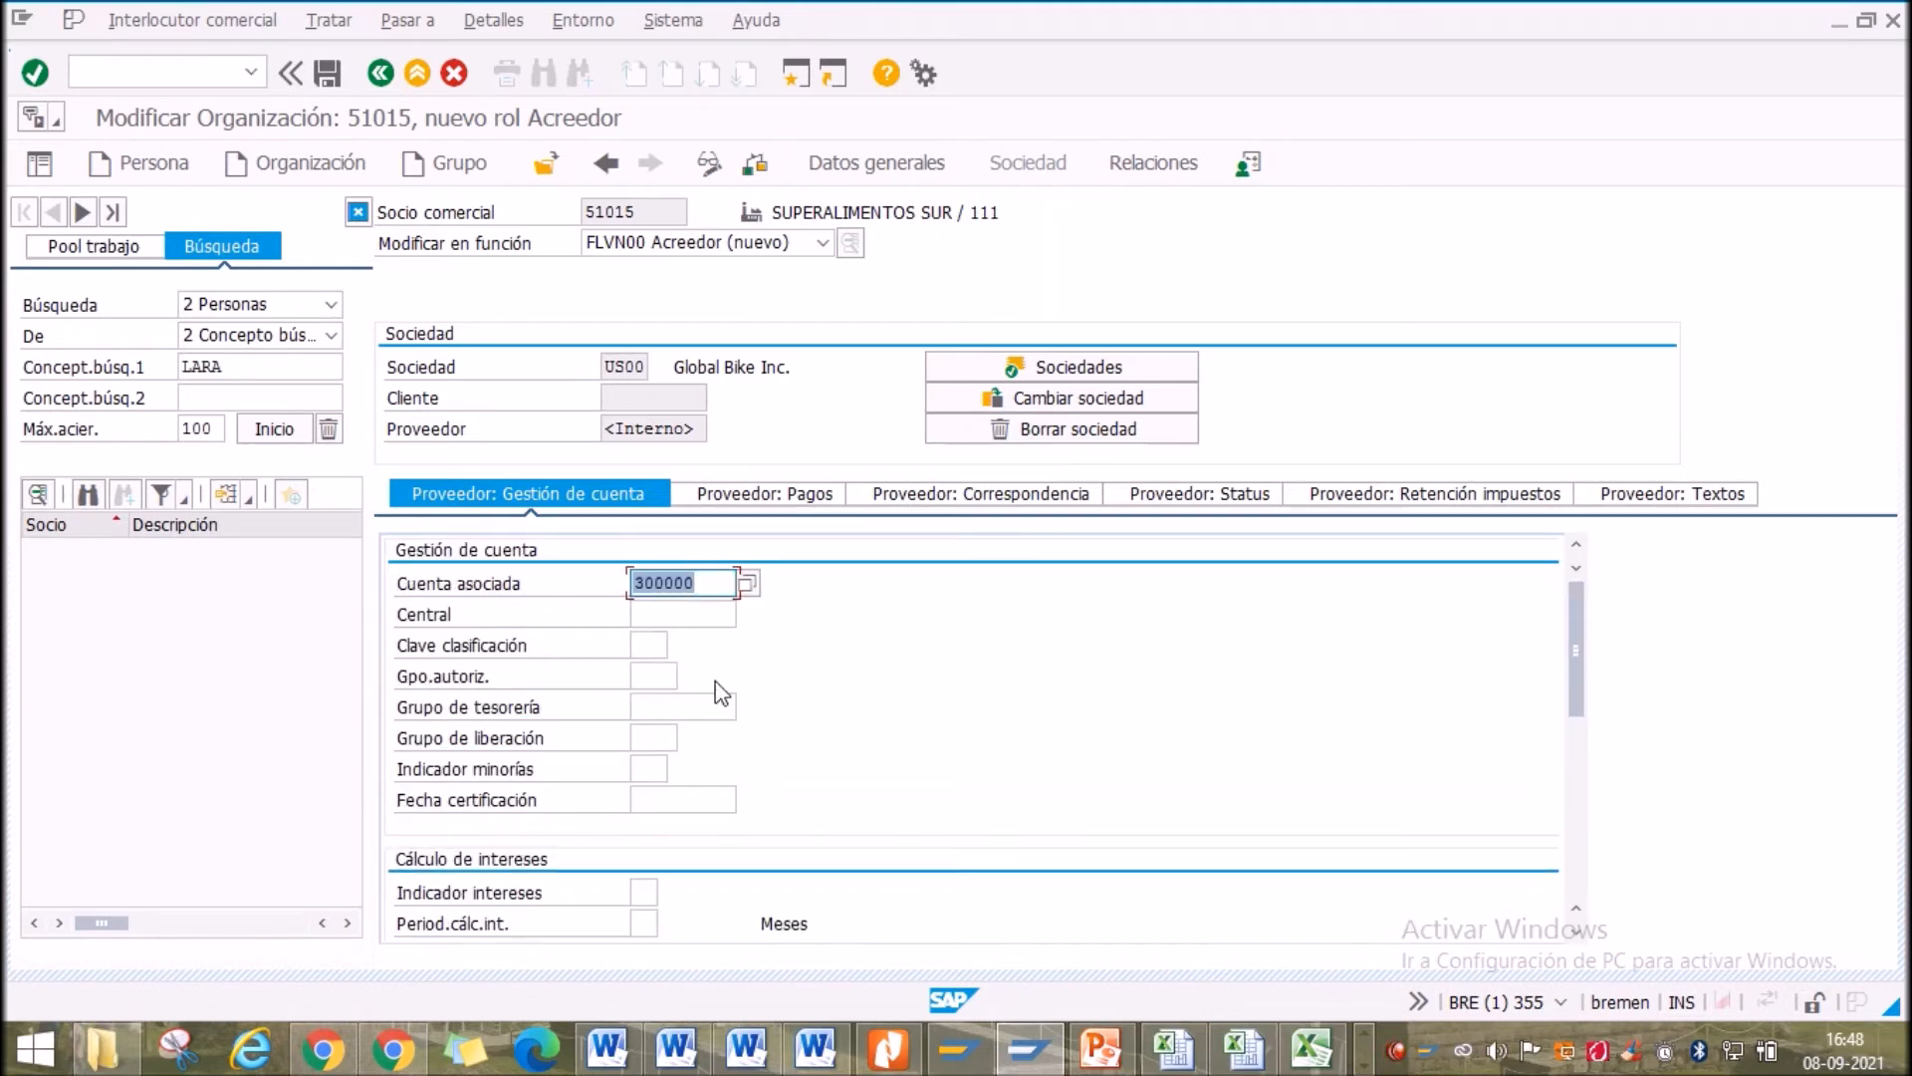
left_click(38, 75)
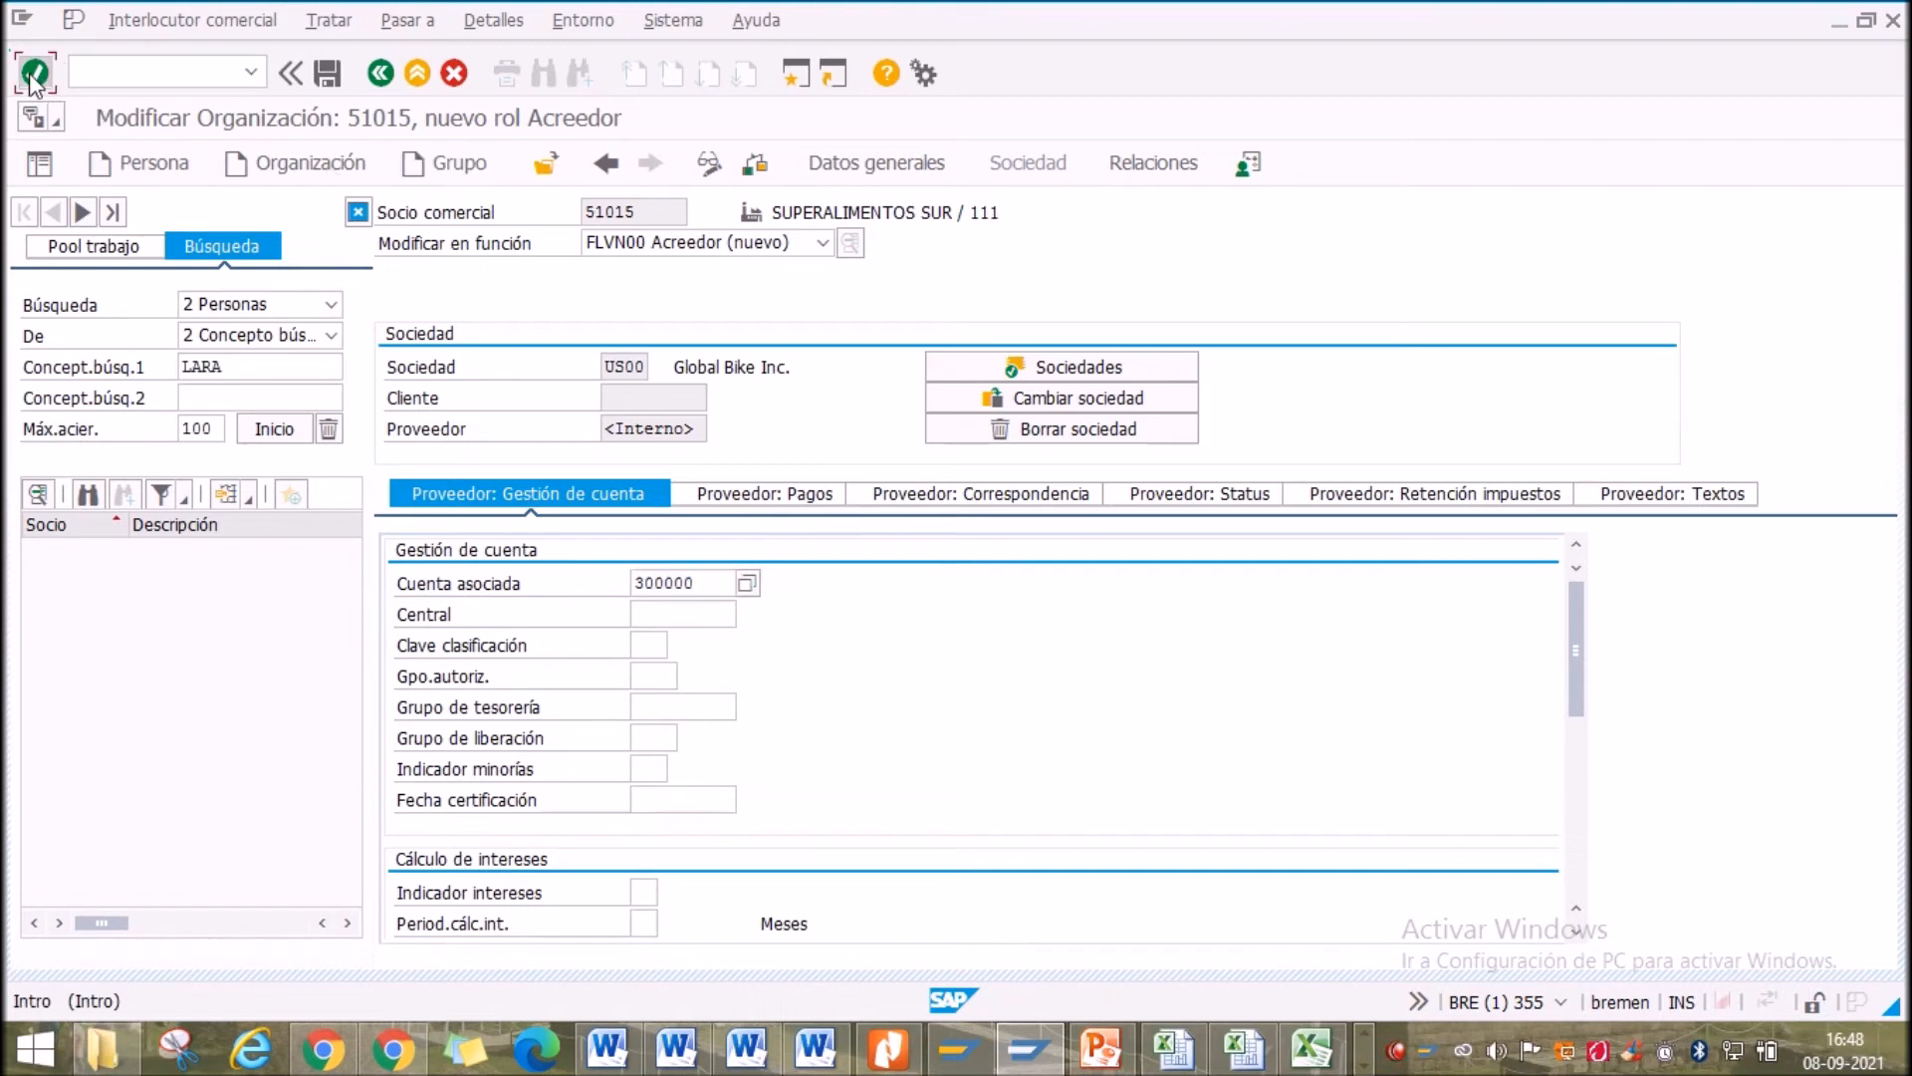
left_click(776, 497)
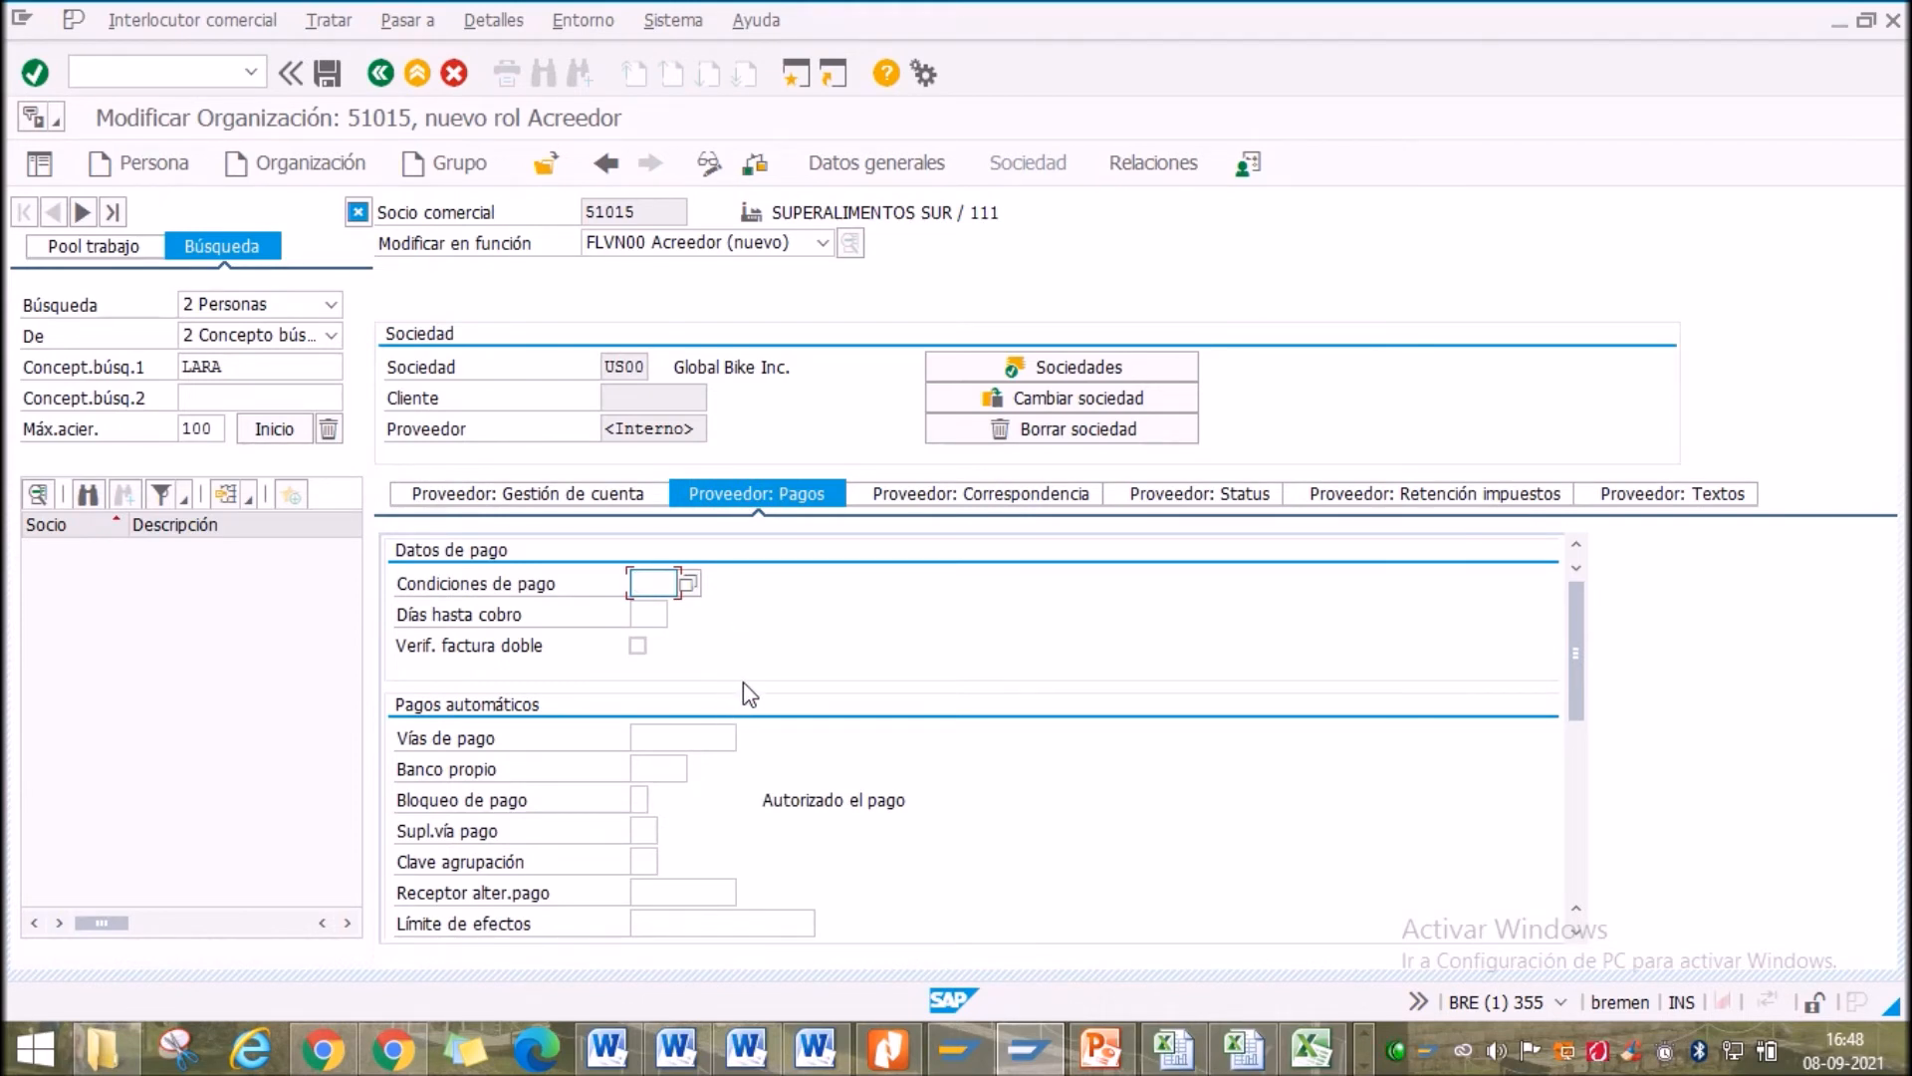
Choose payment terms NT30 and tick Verif. factura doble, leaving Vías de pago empty
left_click(689, 587)
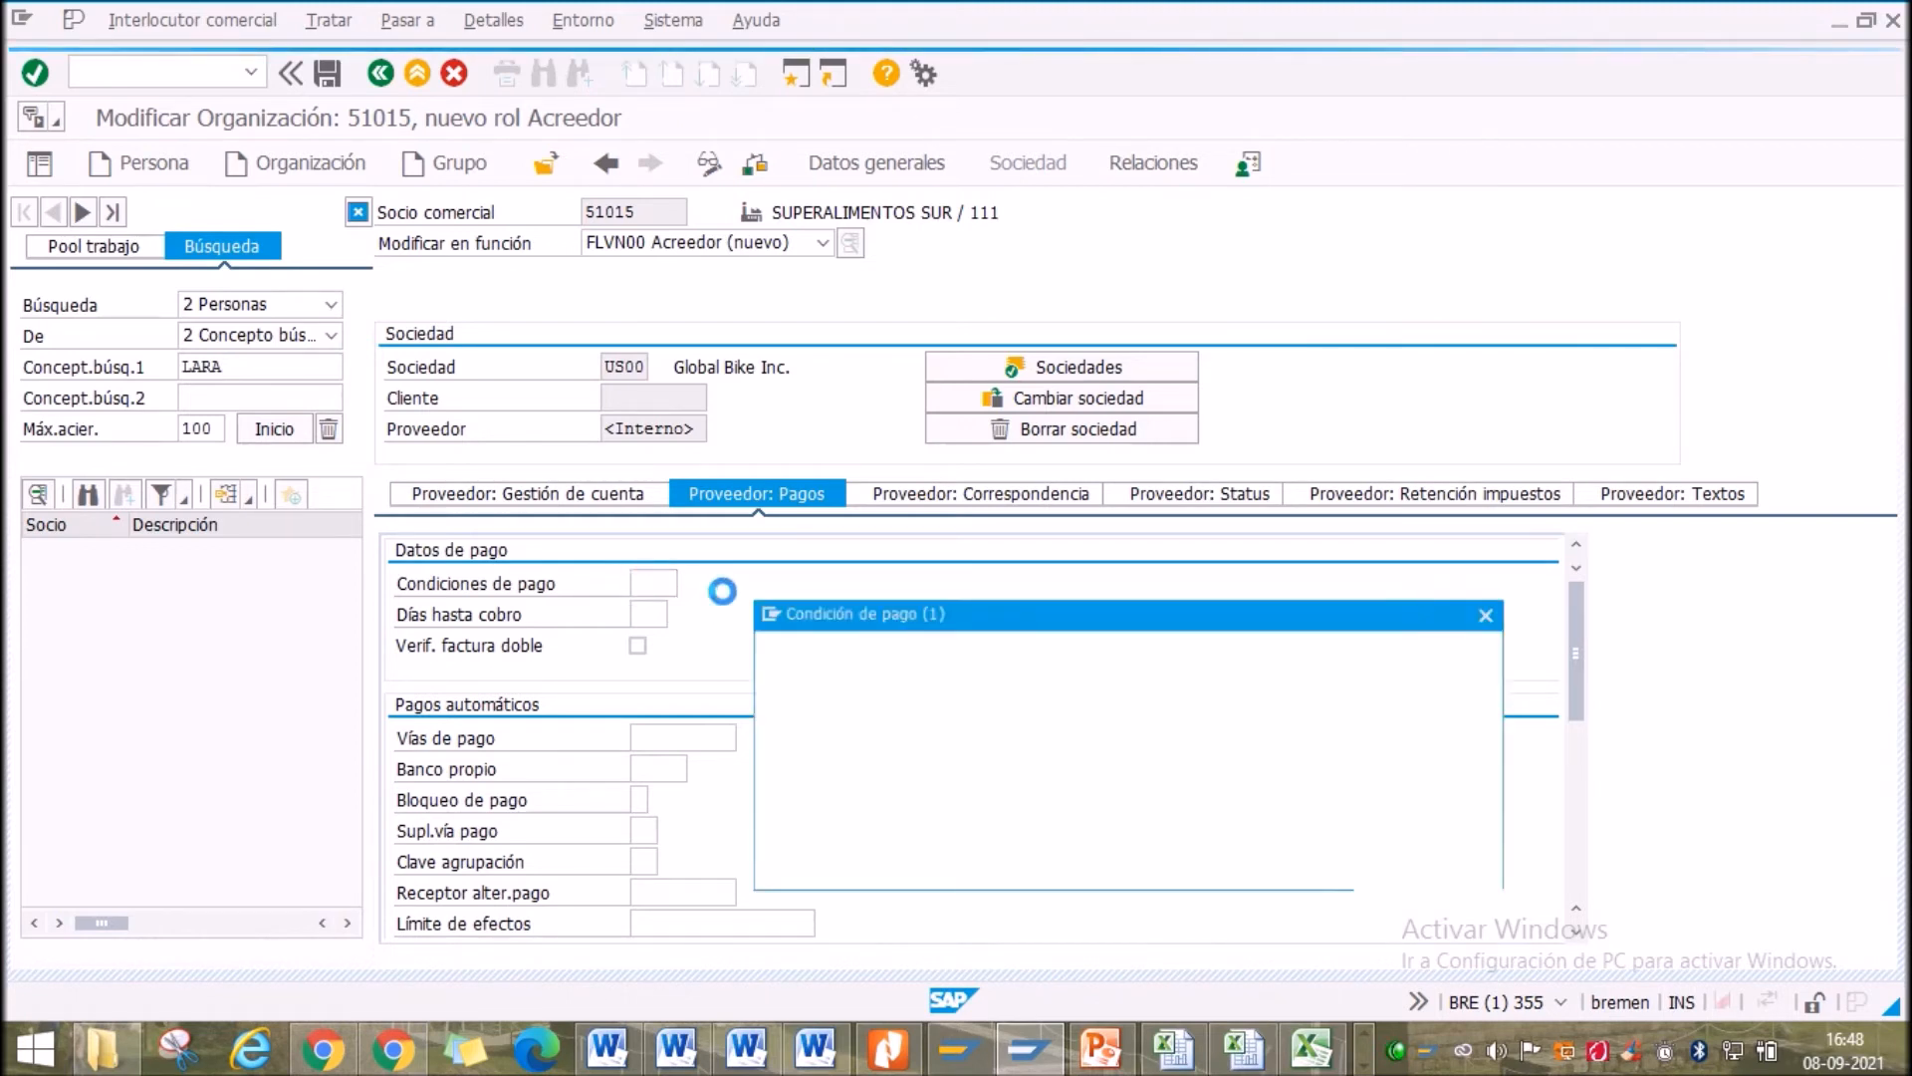
scroll(1026, 832, "down", 6)
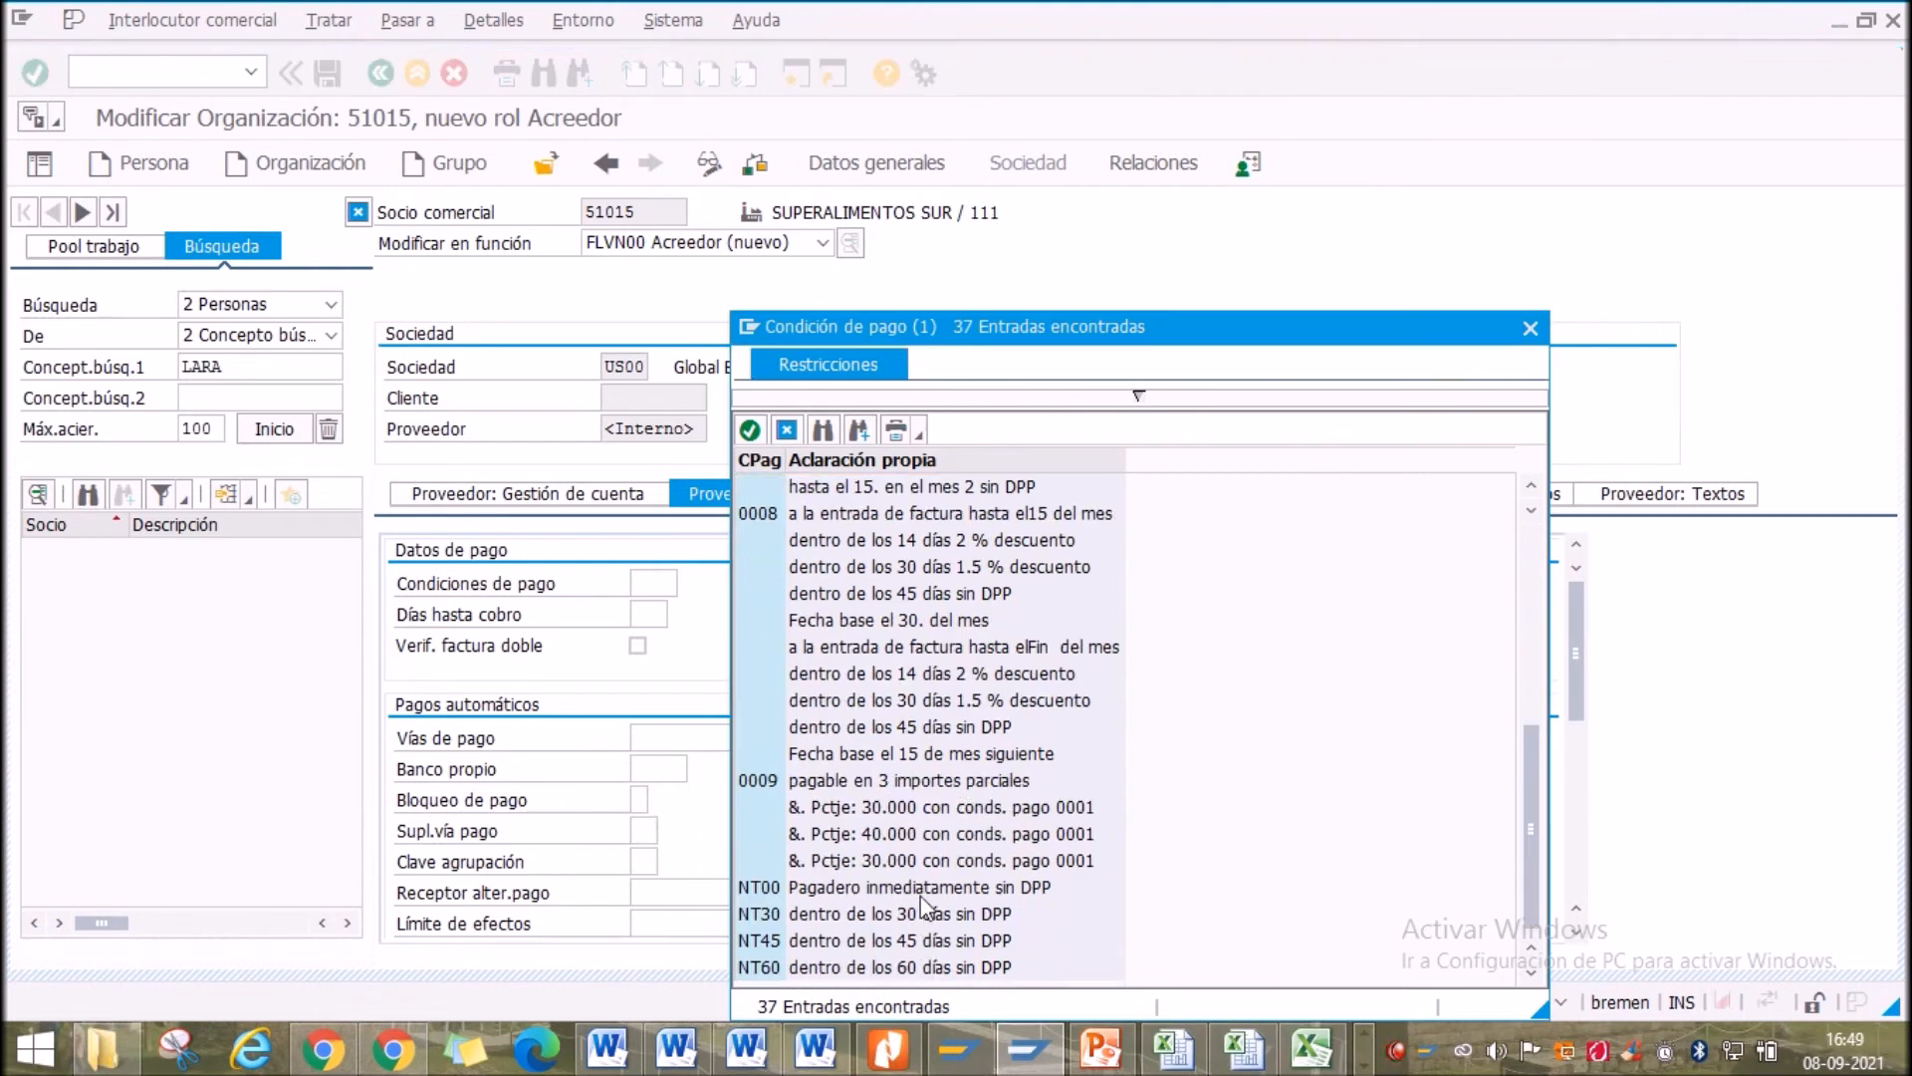
double_click(899, 921)
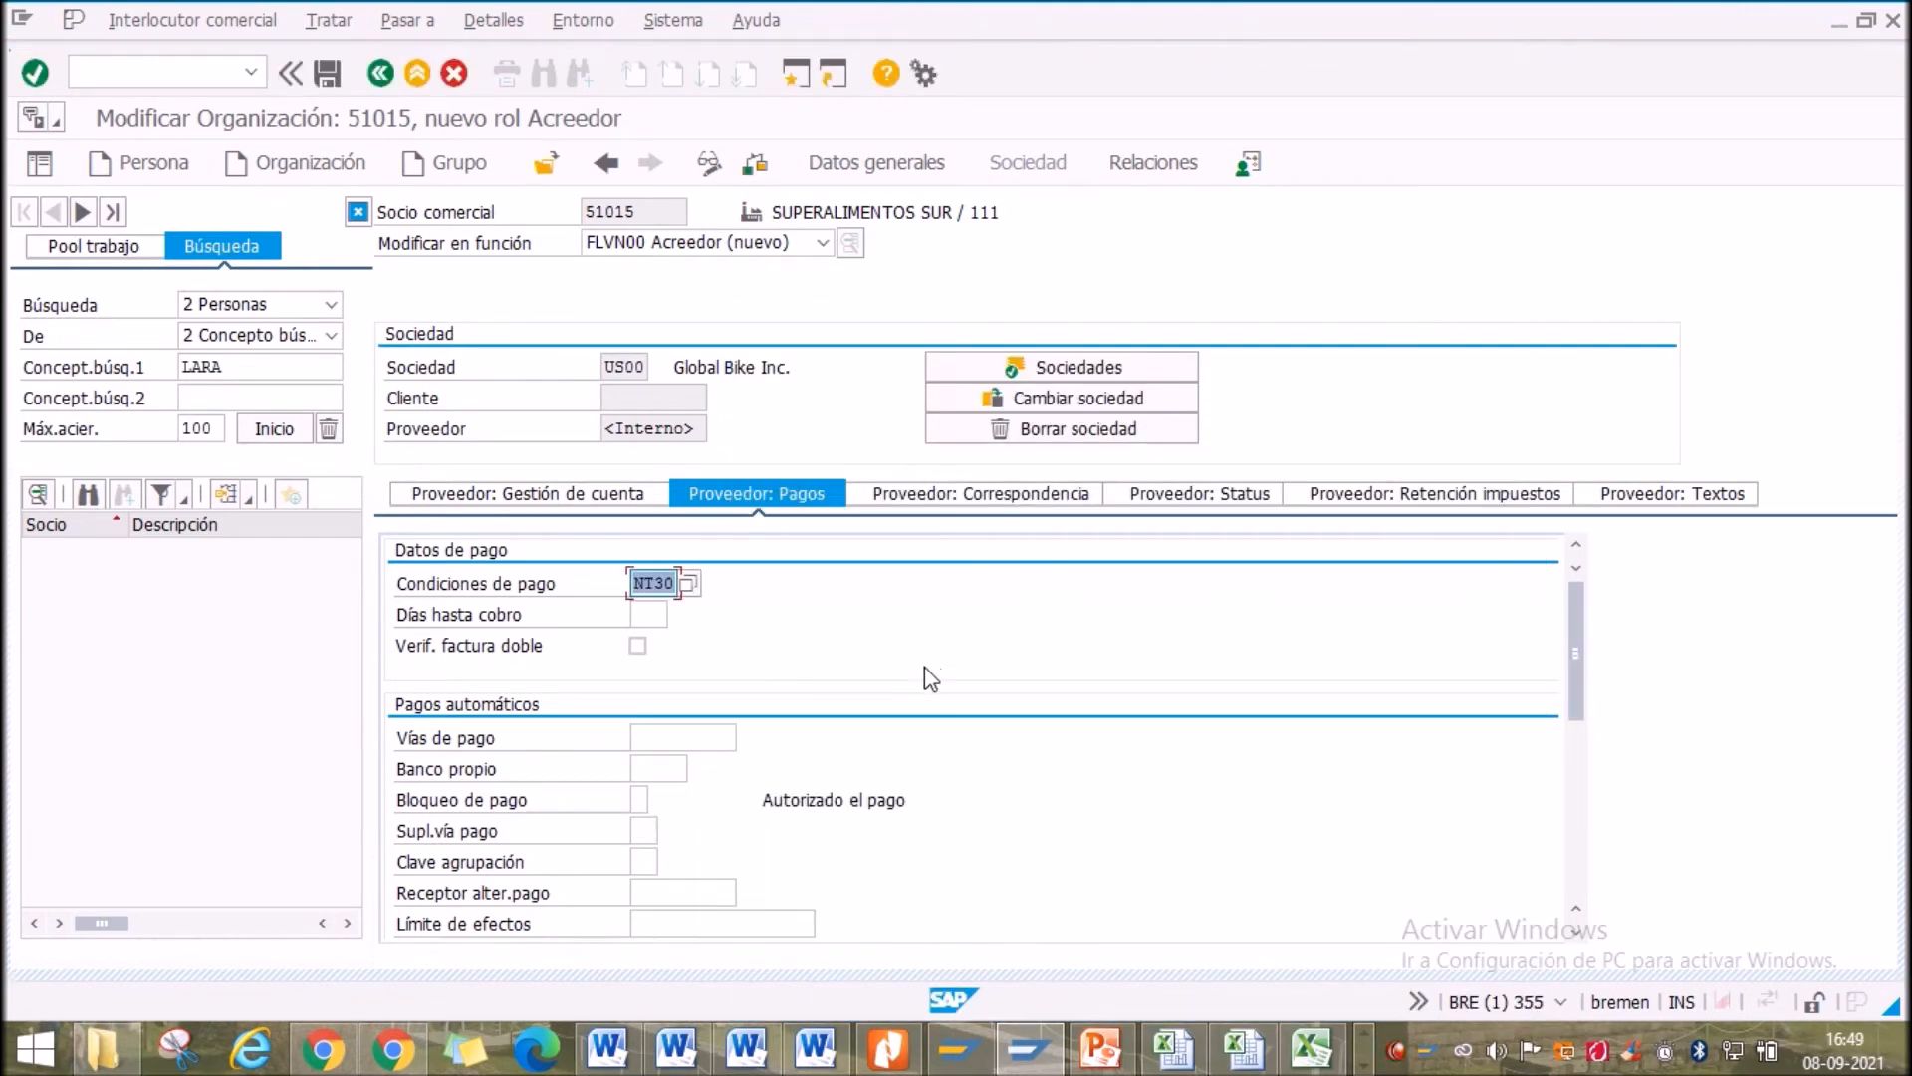
left_click(637, 647)
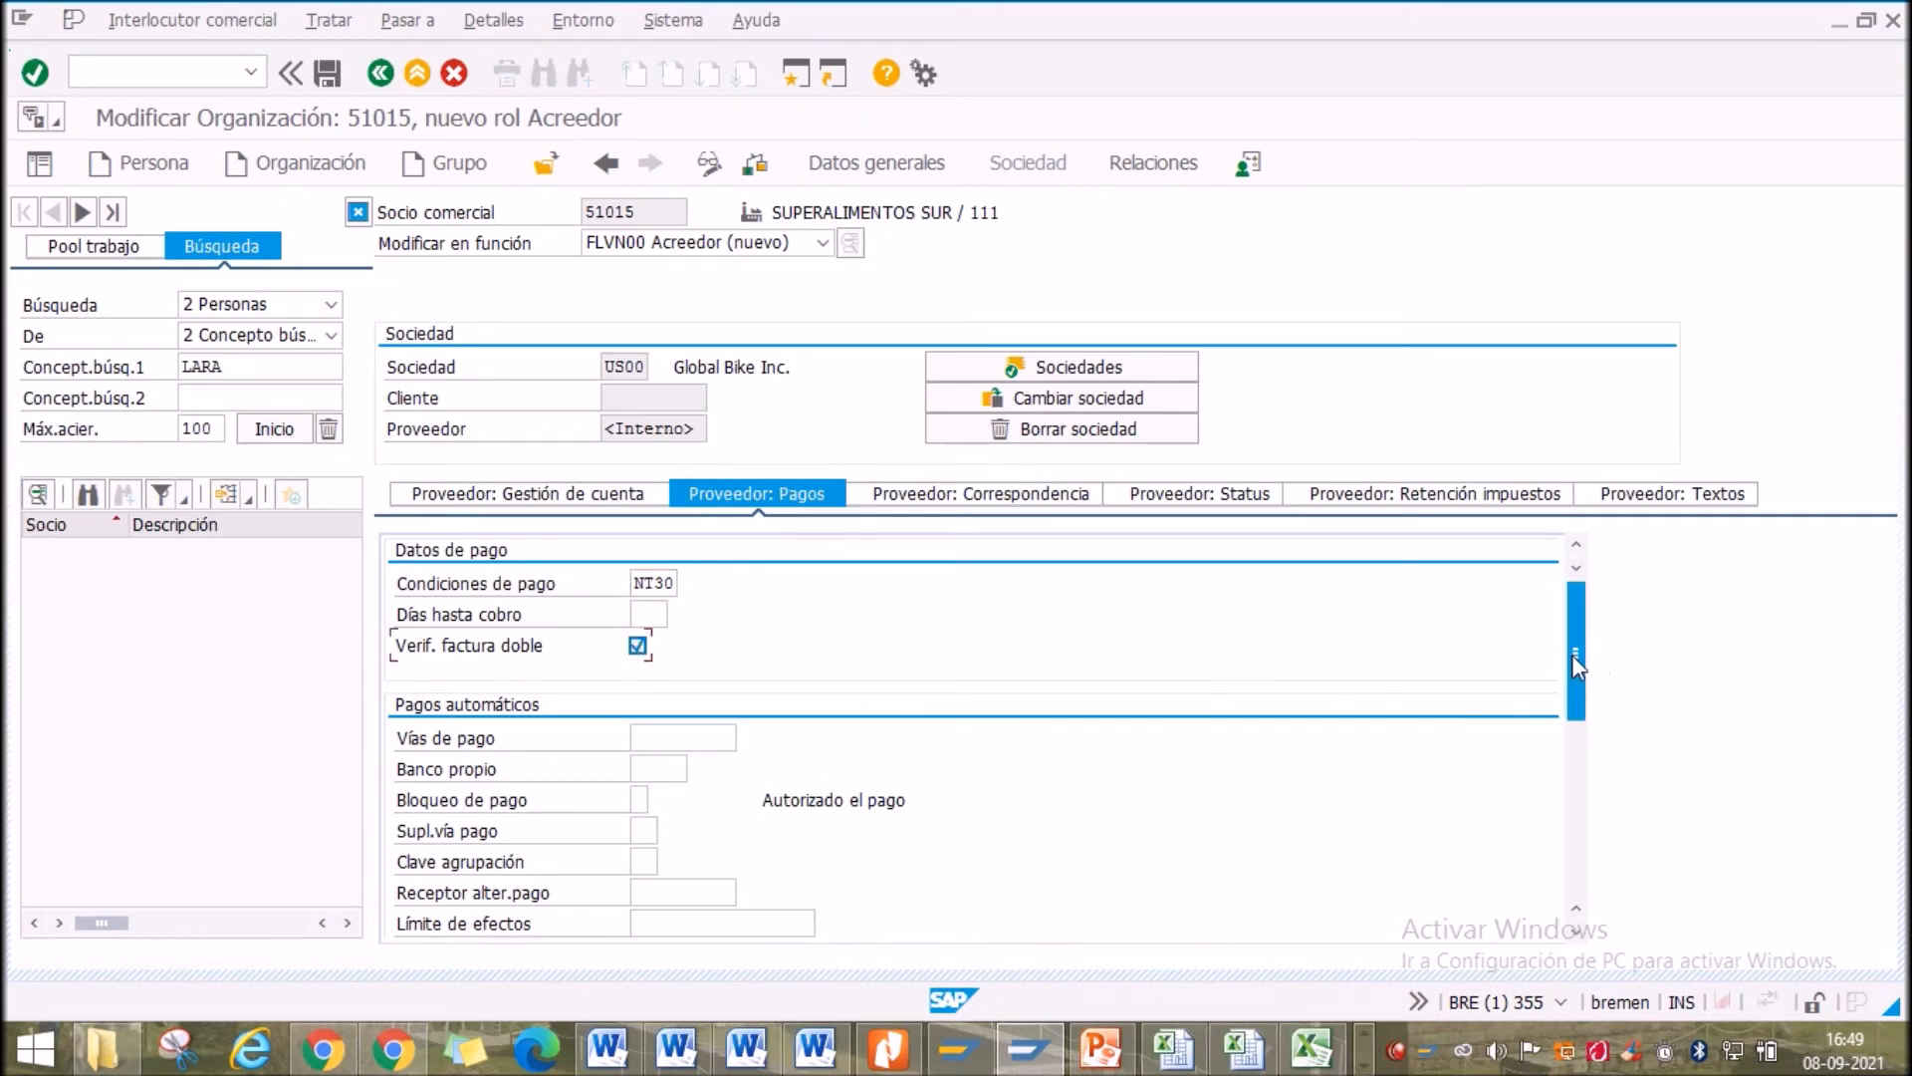
scroll(1577, 667, "down", 1)
scroll(1576, 668, "up", 1)
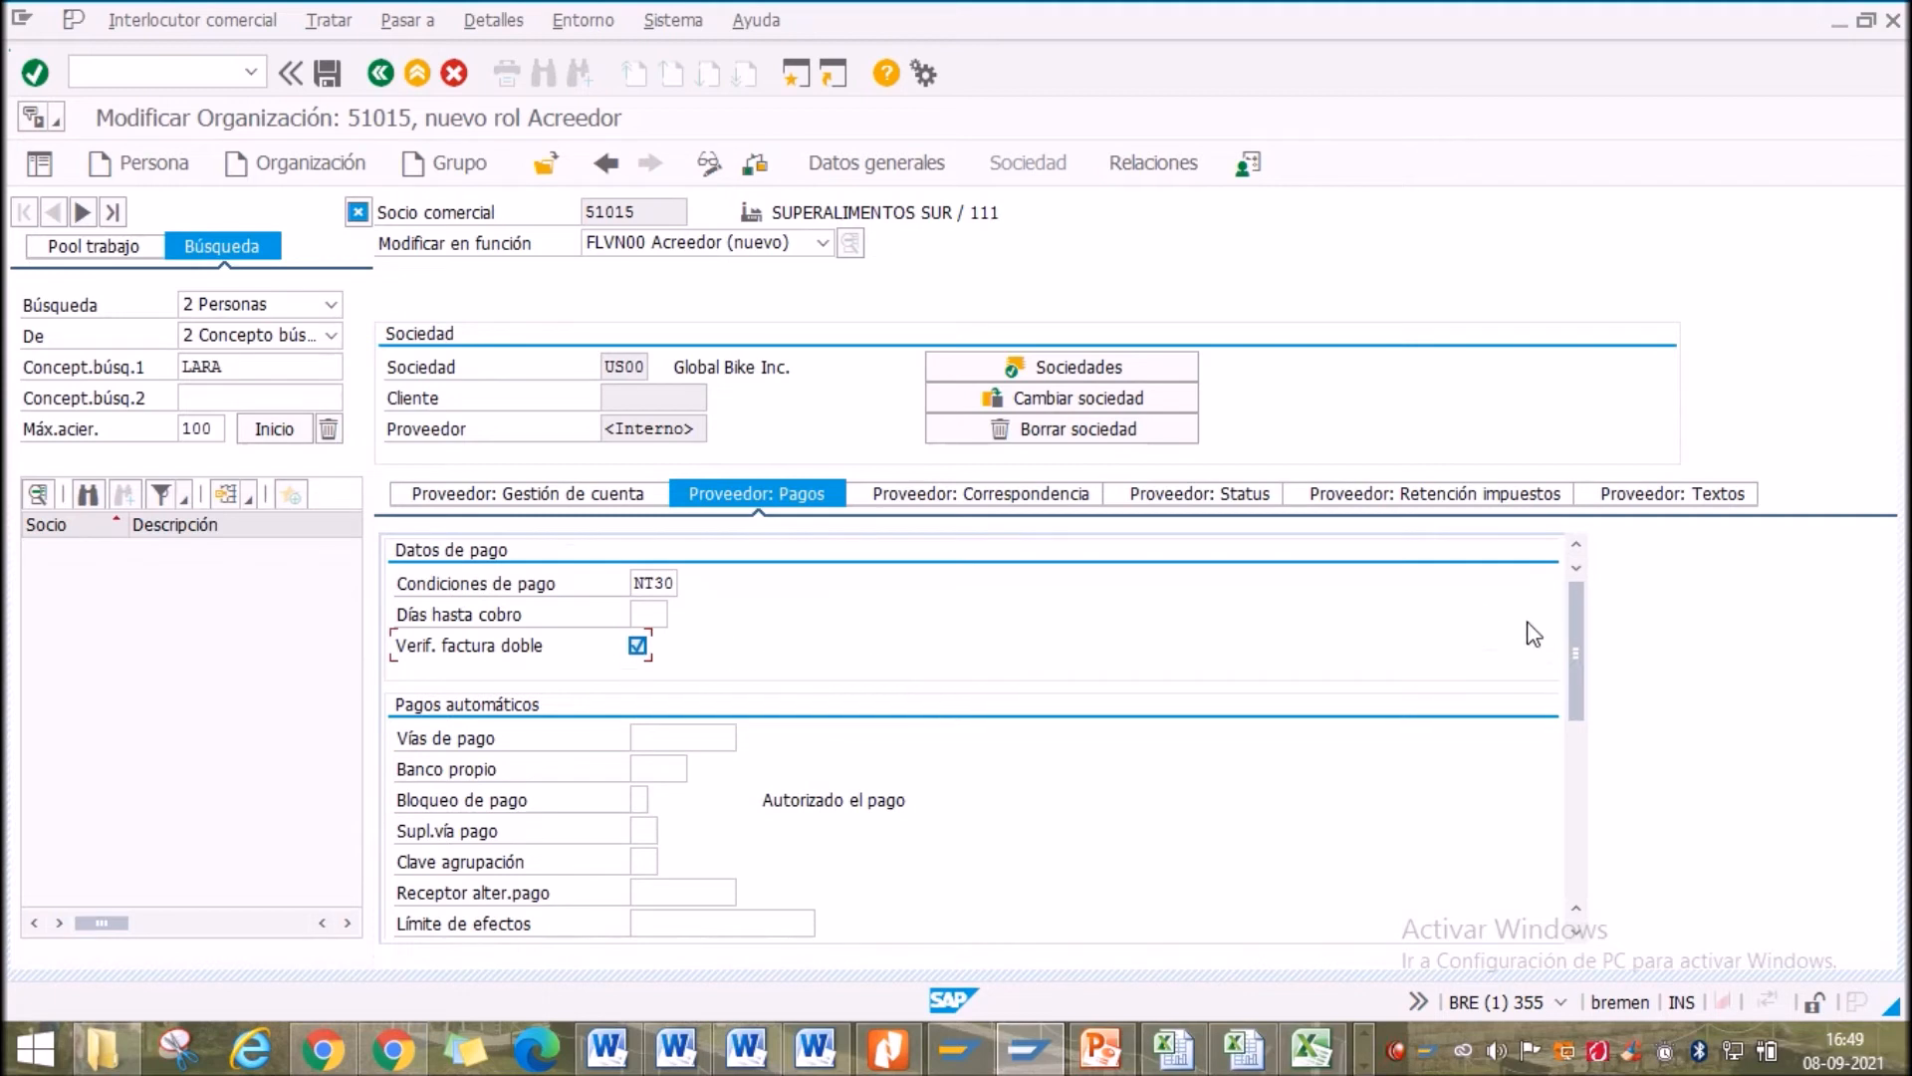
mouse_move(1575, 653)
left_mouse_down()
mouse_move(1584, 699)
mouse_move(1573, 660)
left_mouse_up()
left_click_drag(1574, 659, 1571, 691)
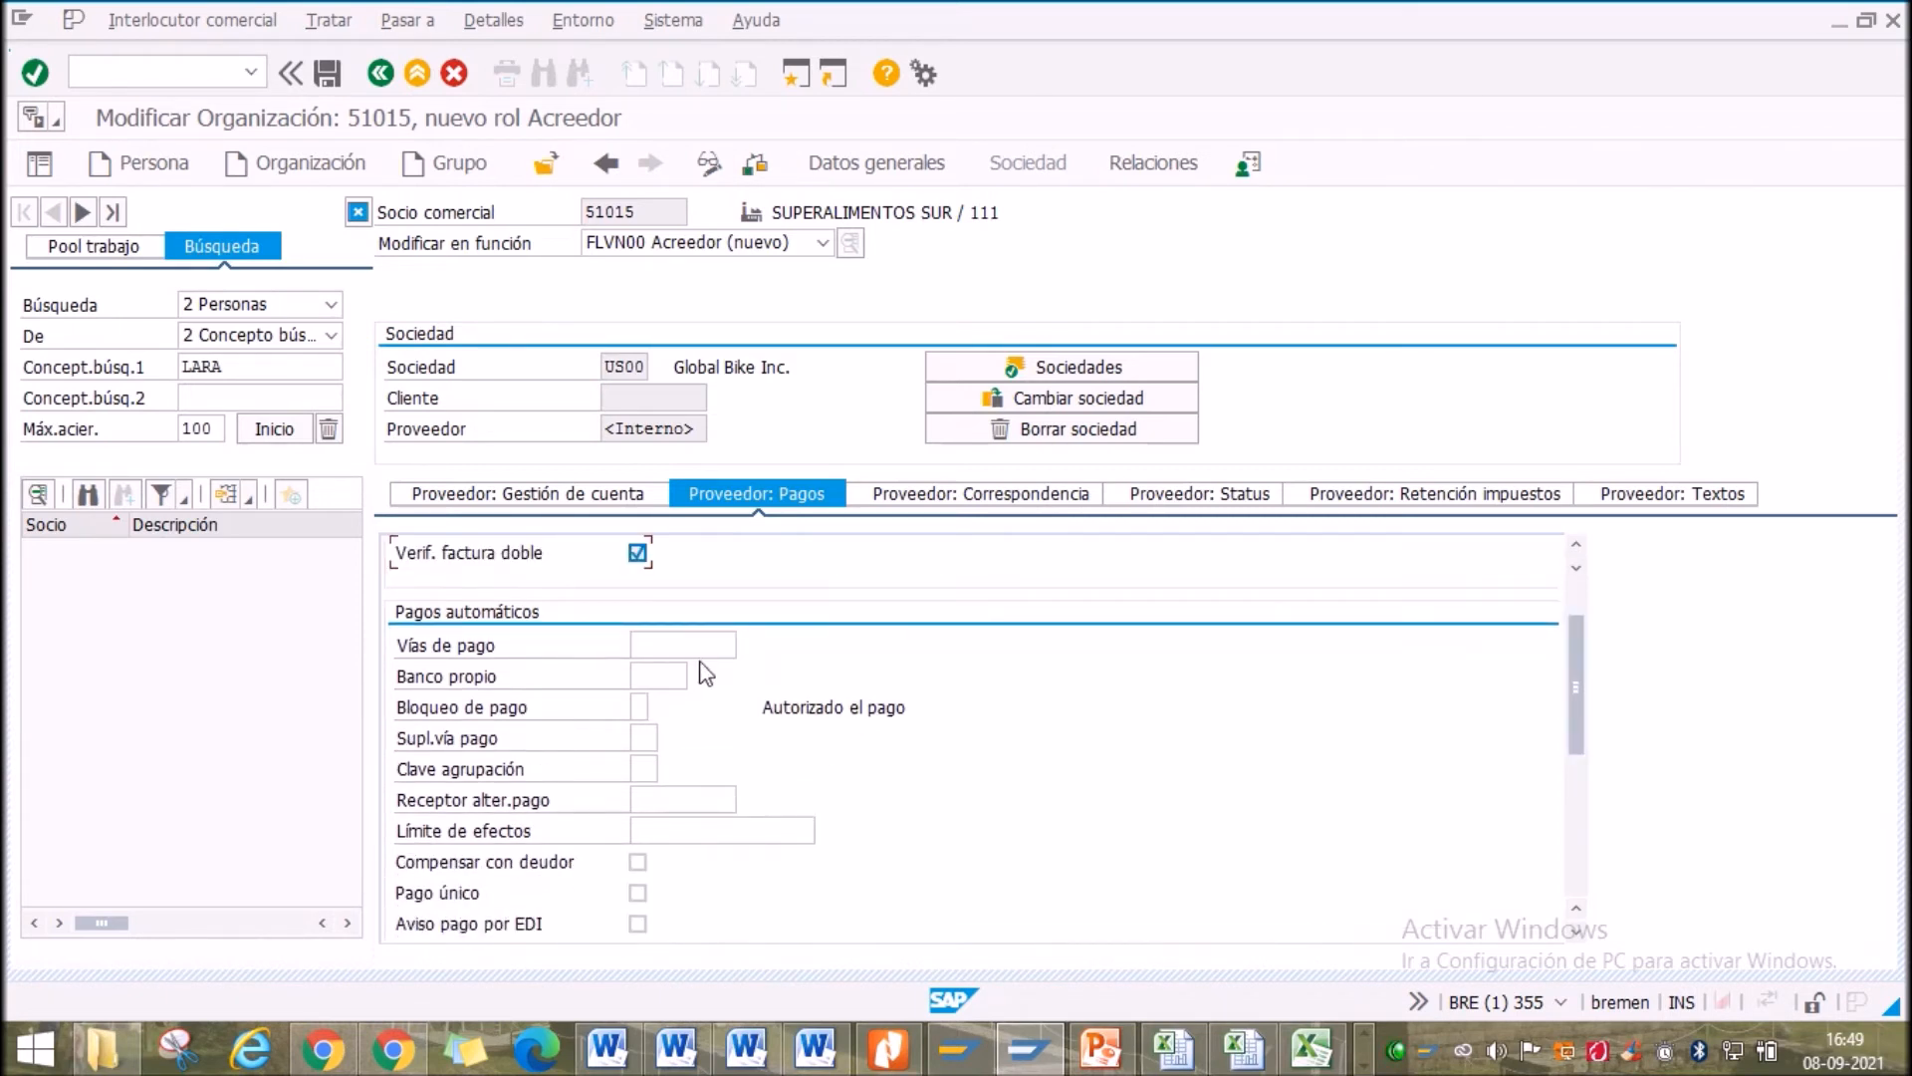
left_click(647, 645)
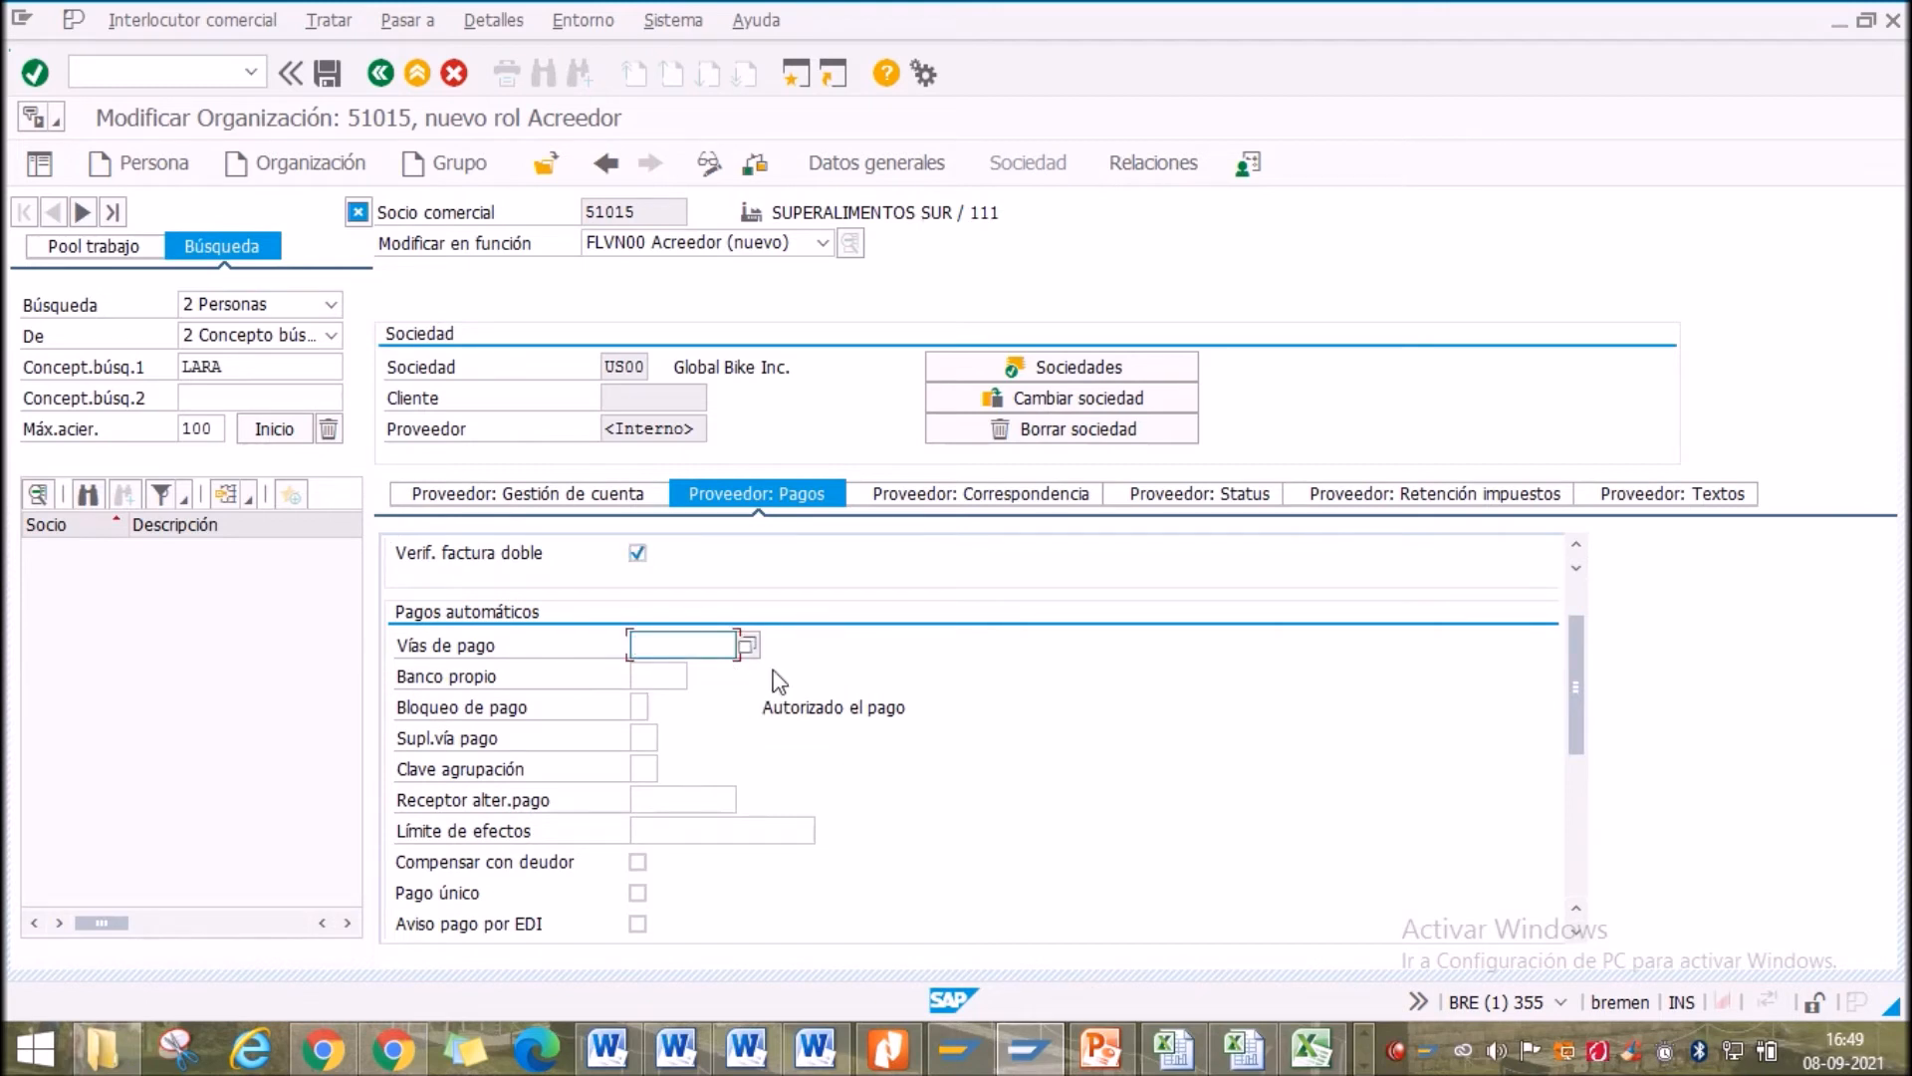
left_click(748, 644)
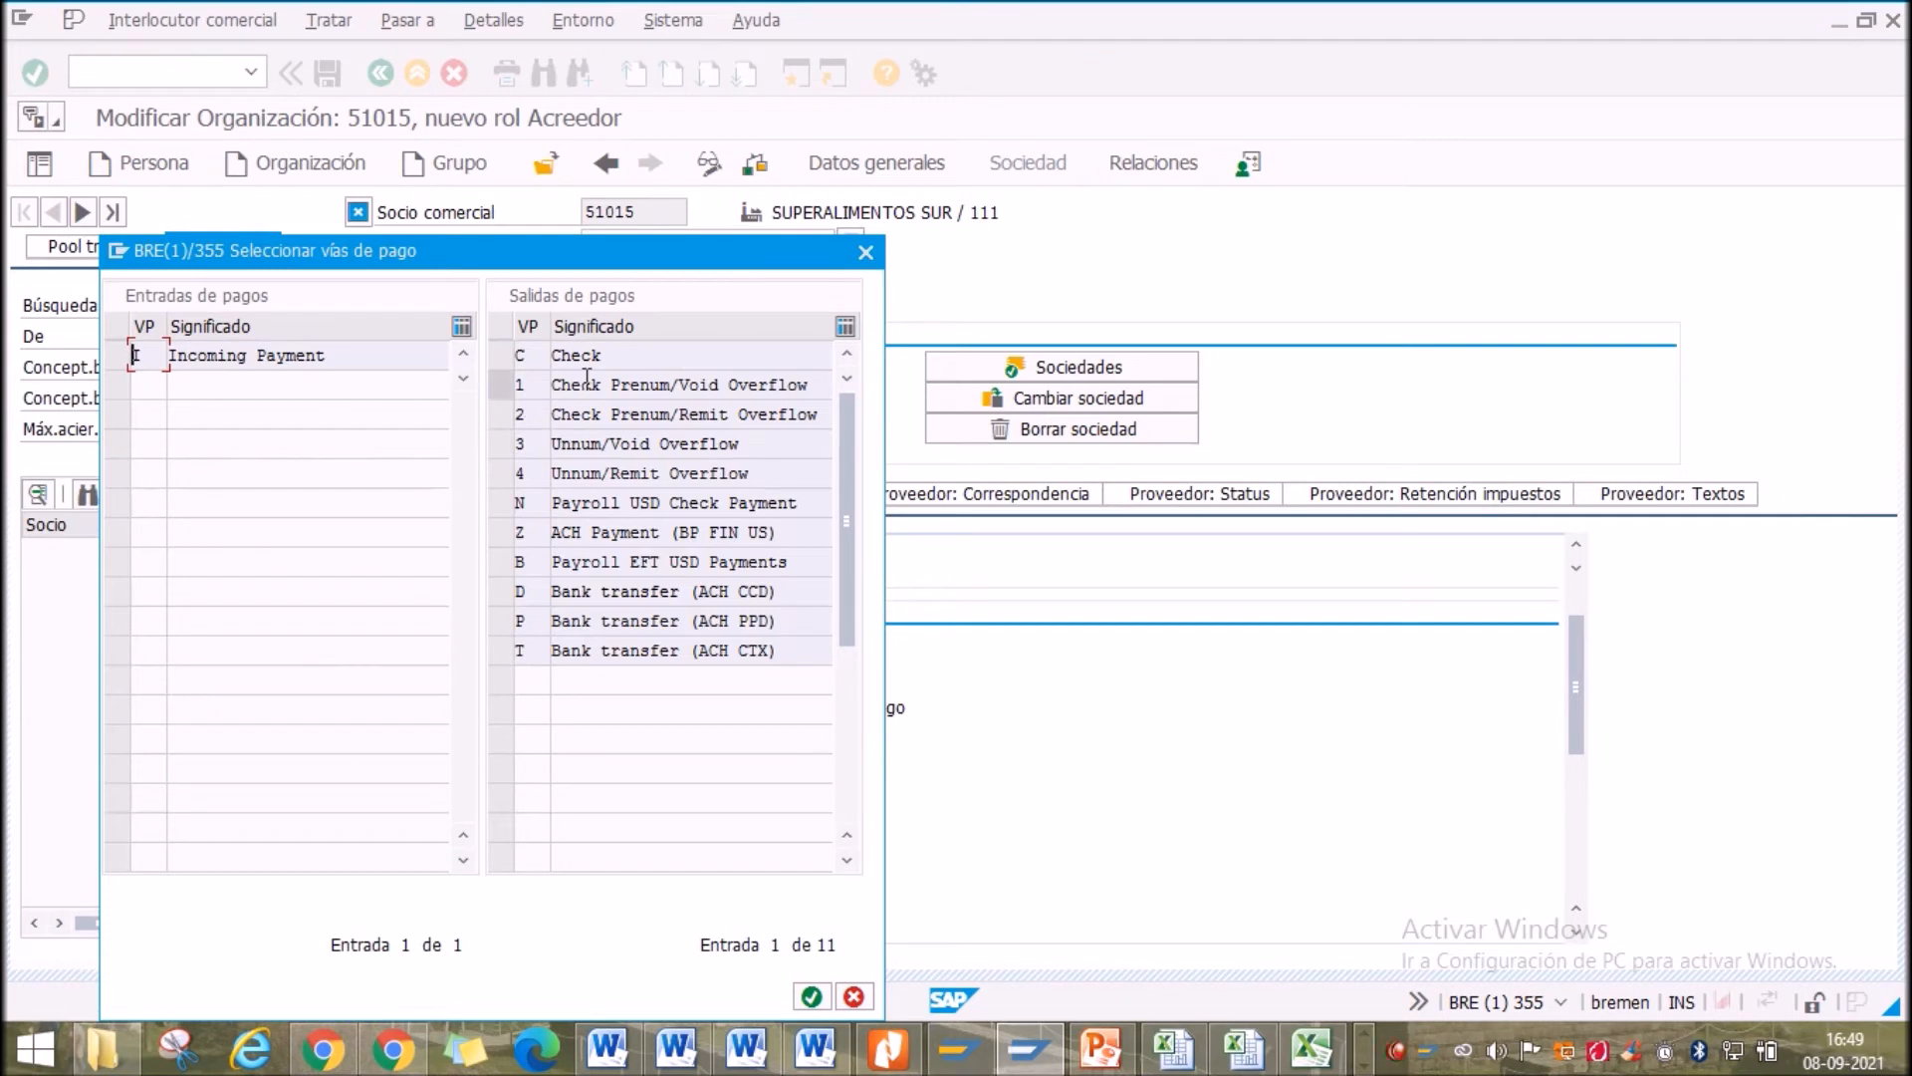
left_click(865, 253)
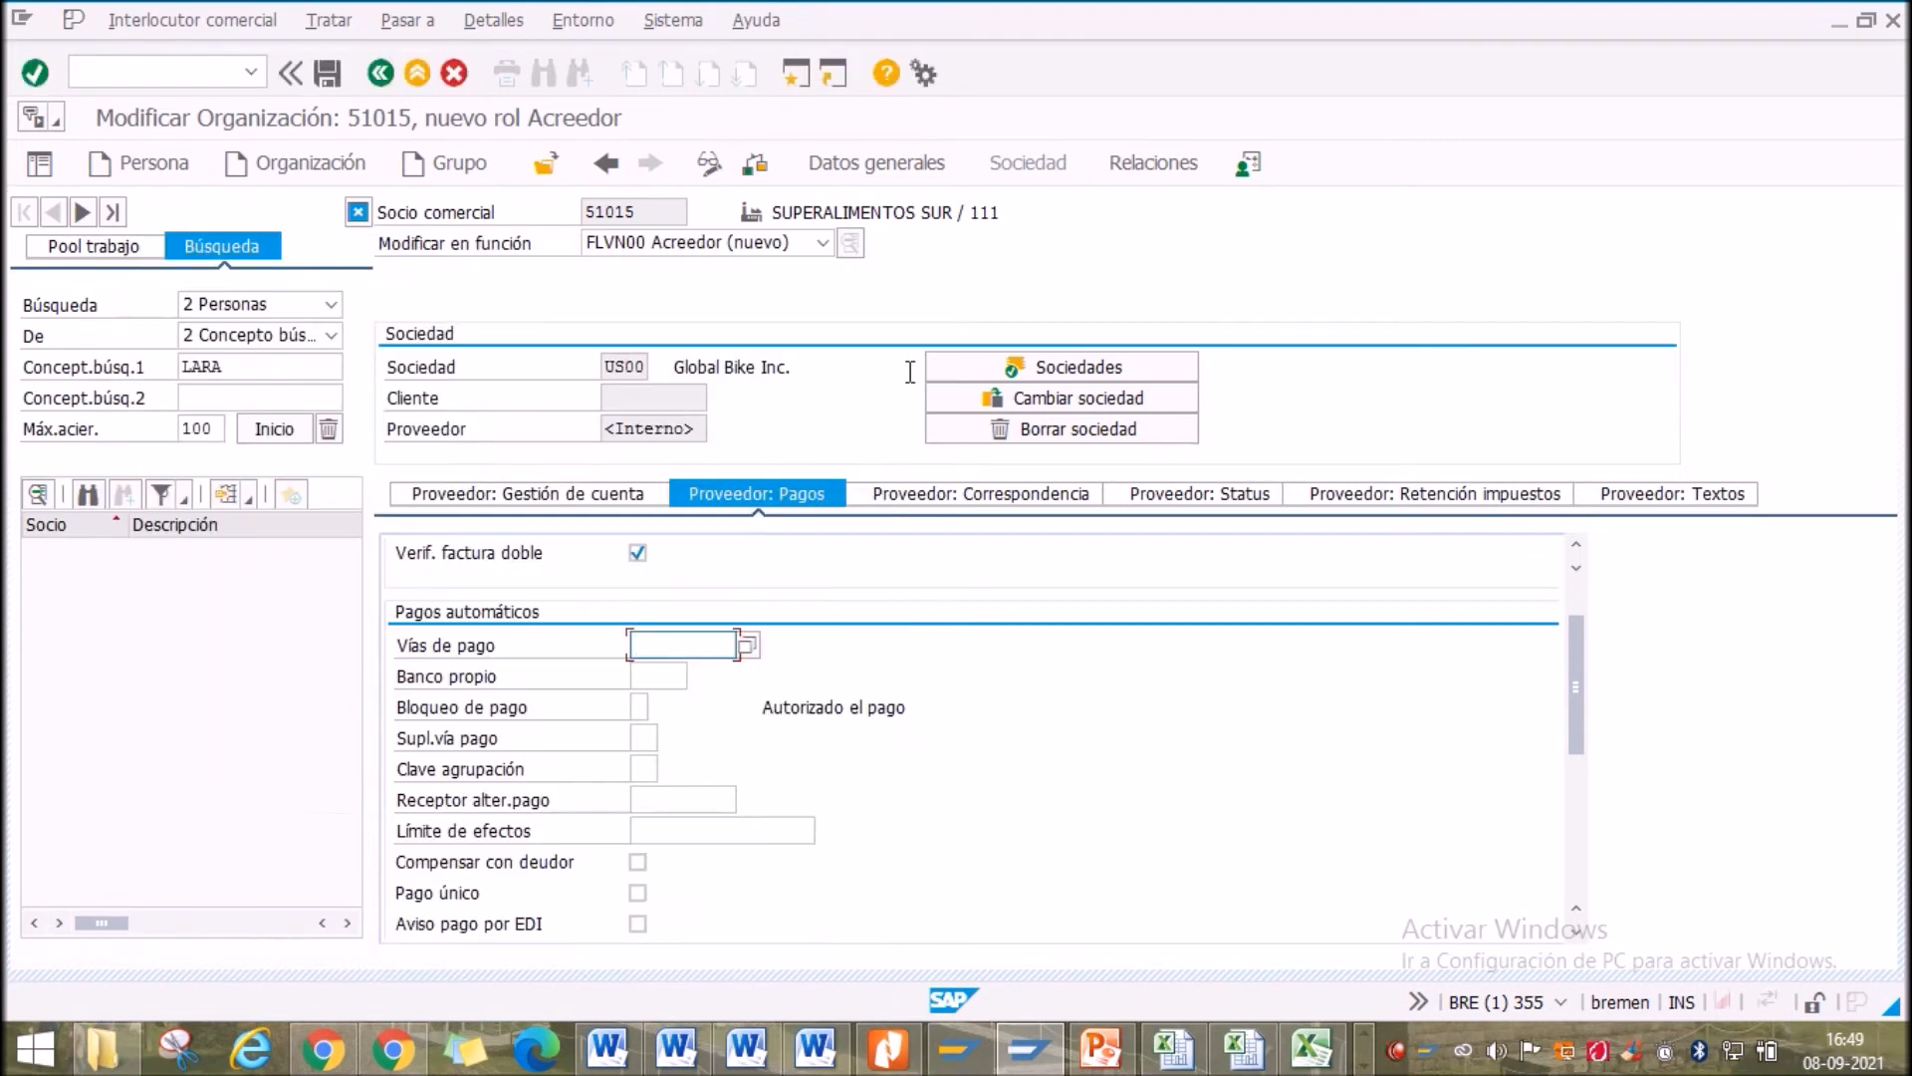
left_click(35, 73)
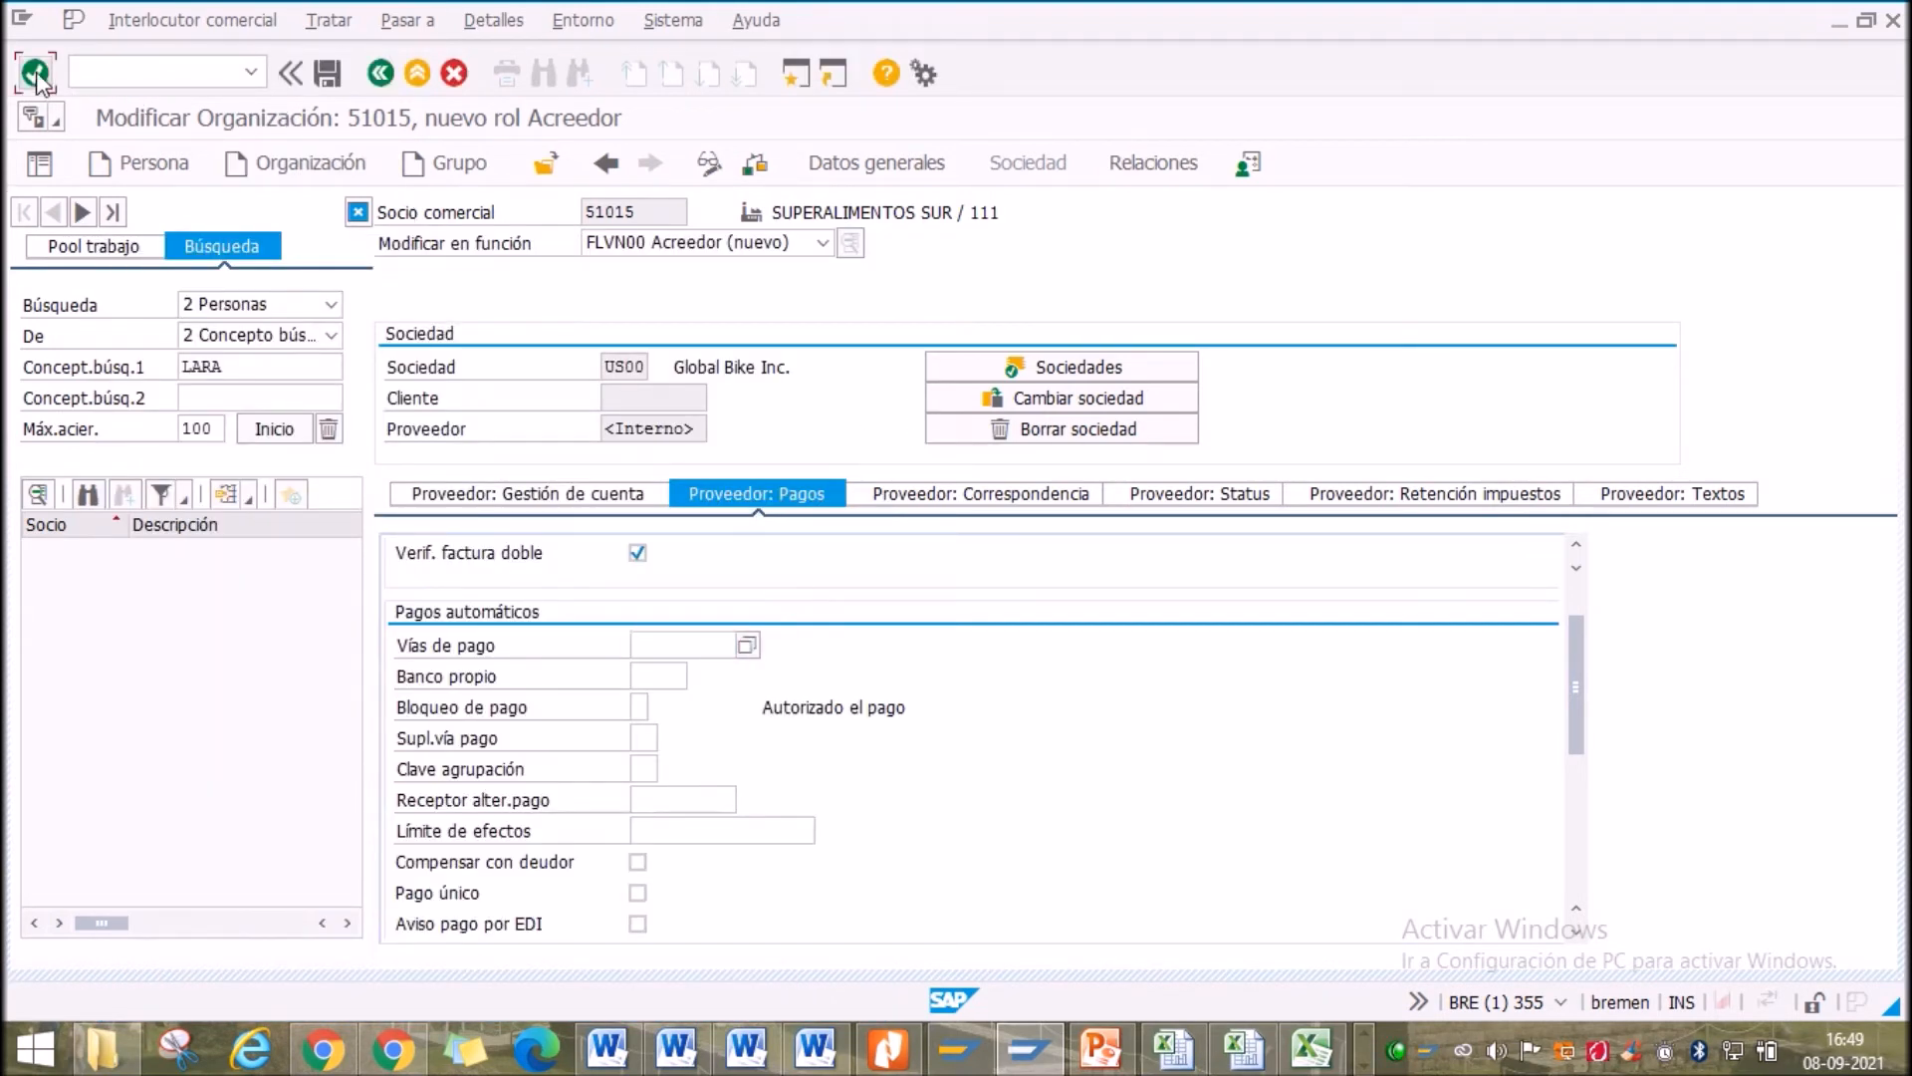
Browse the Correspondencia, Status, Retención impuestos and Textos data, then bring up slide 113
left_click(941, 498)
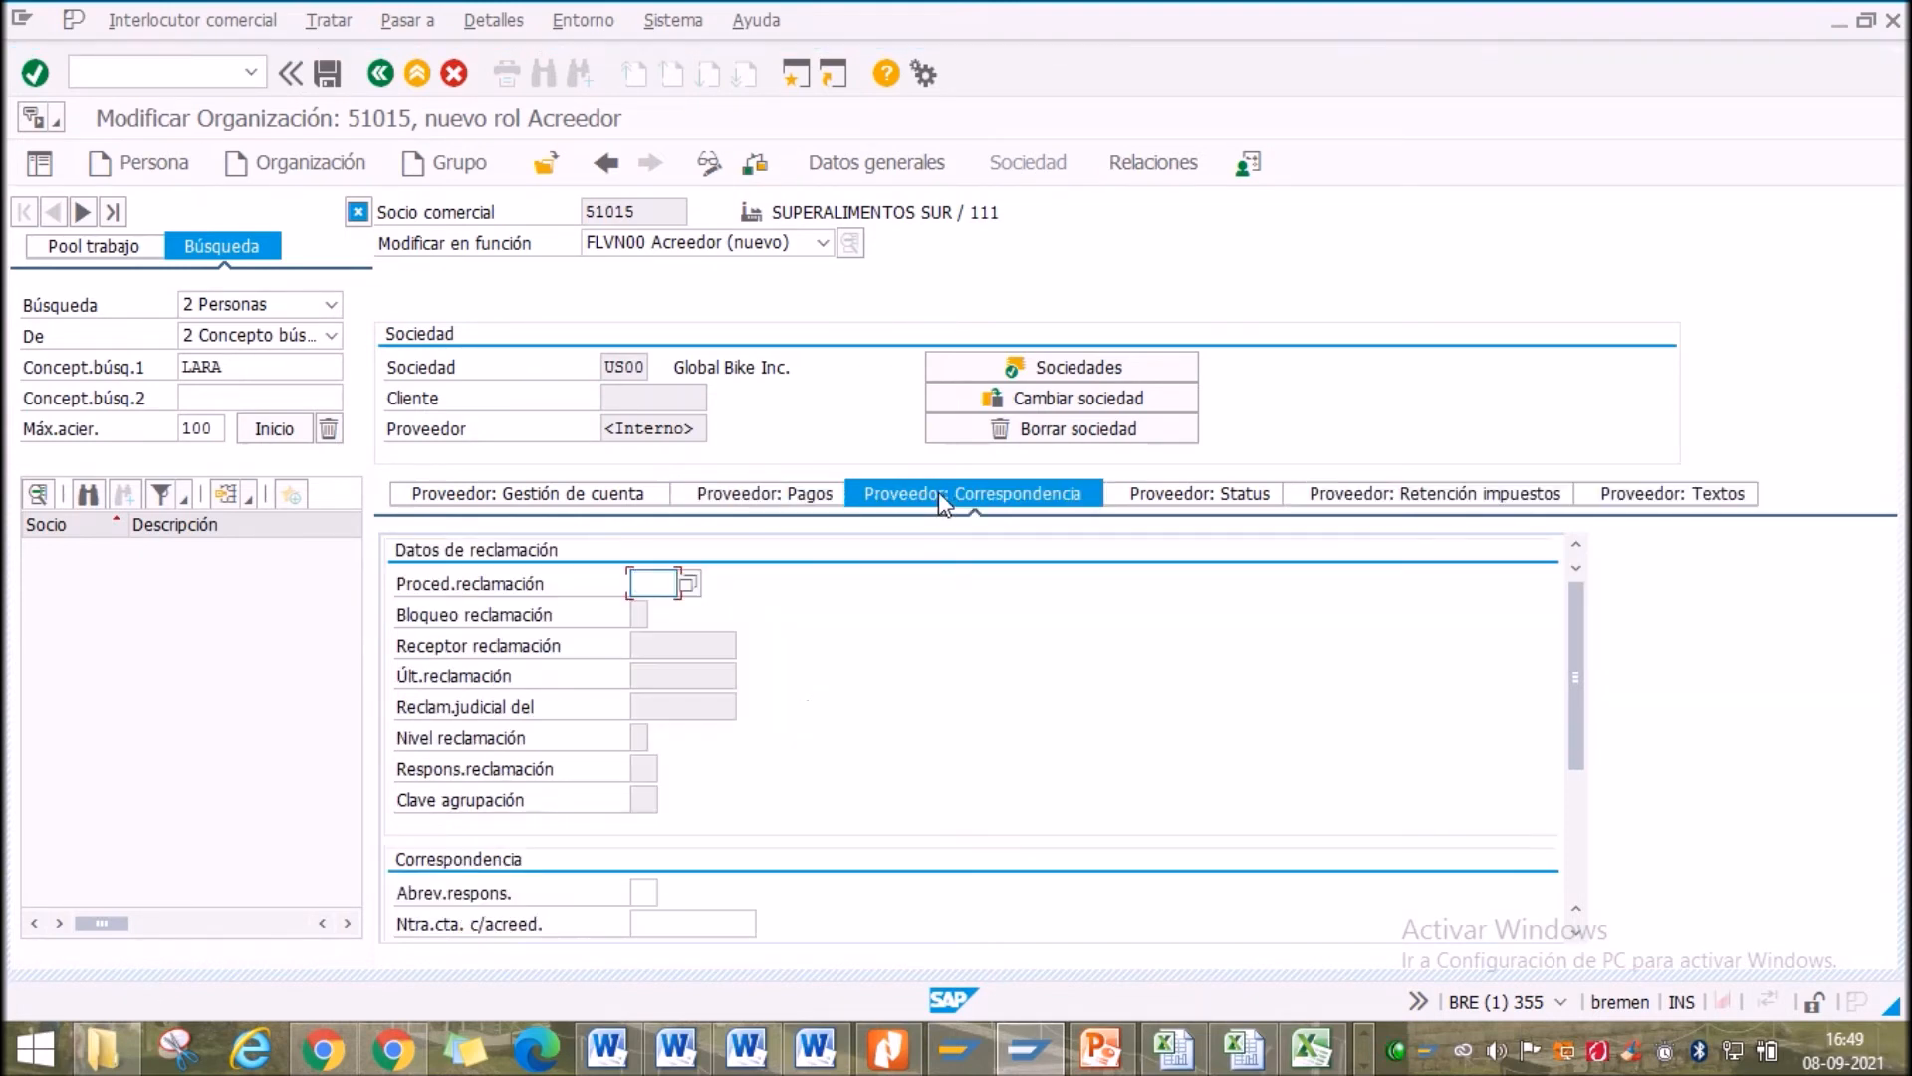
left_click(1191, 498)
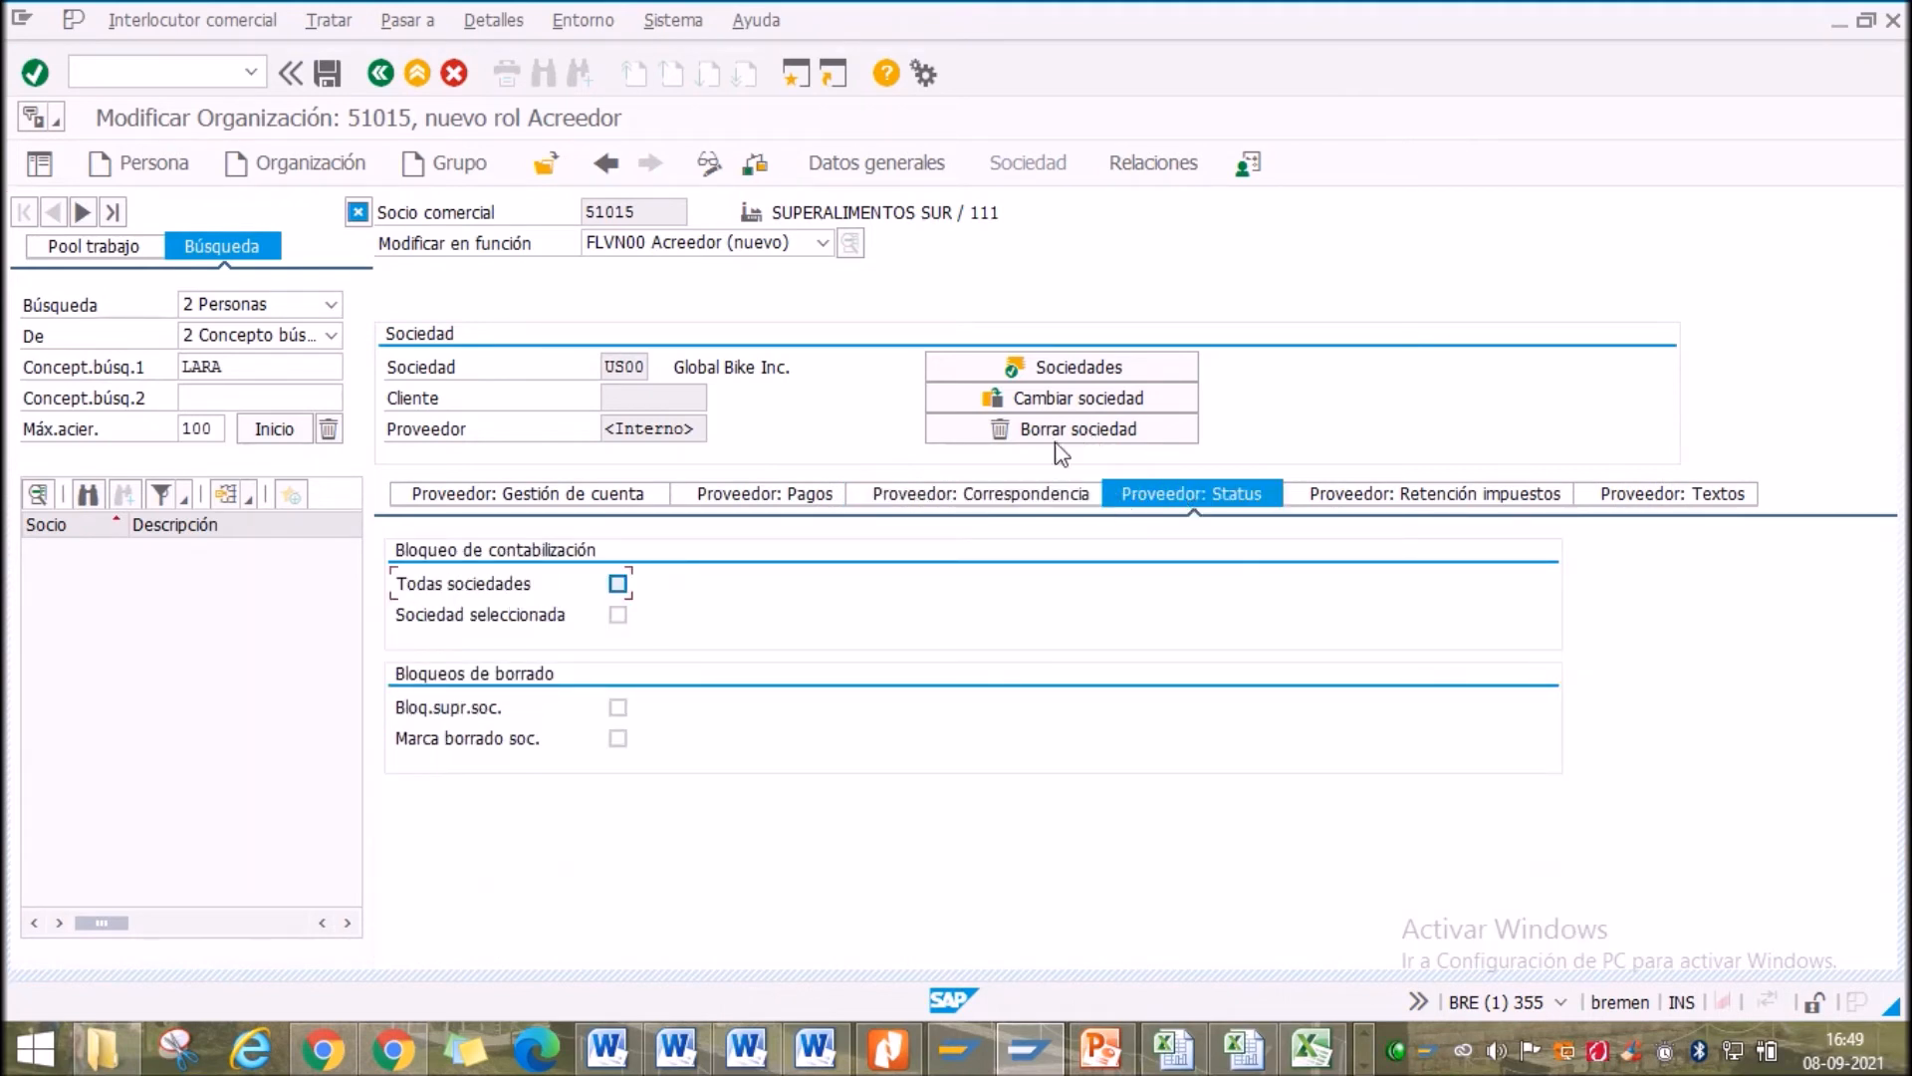
left_click(1398, 500)
left_click(1657, 493)
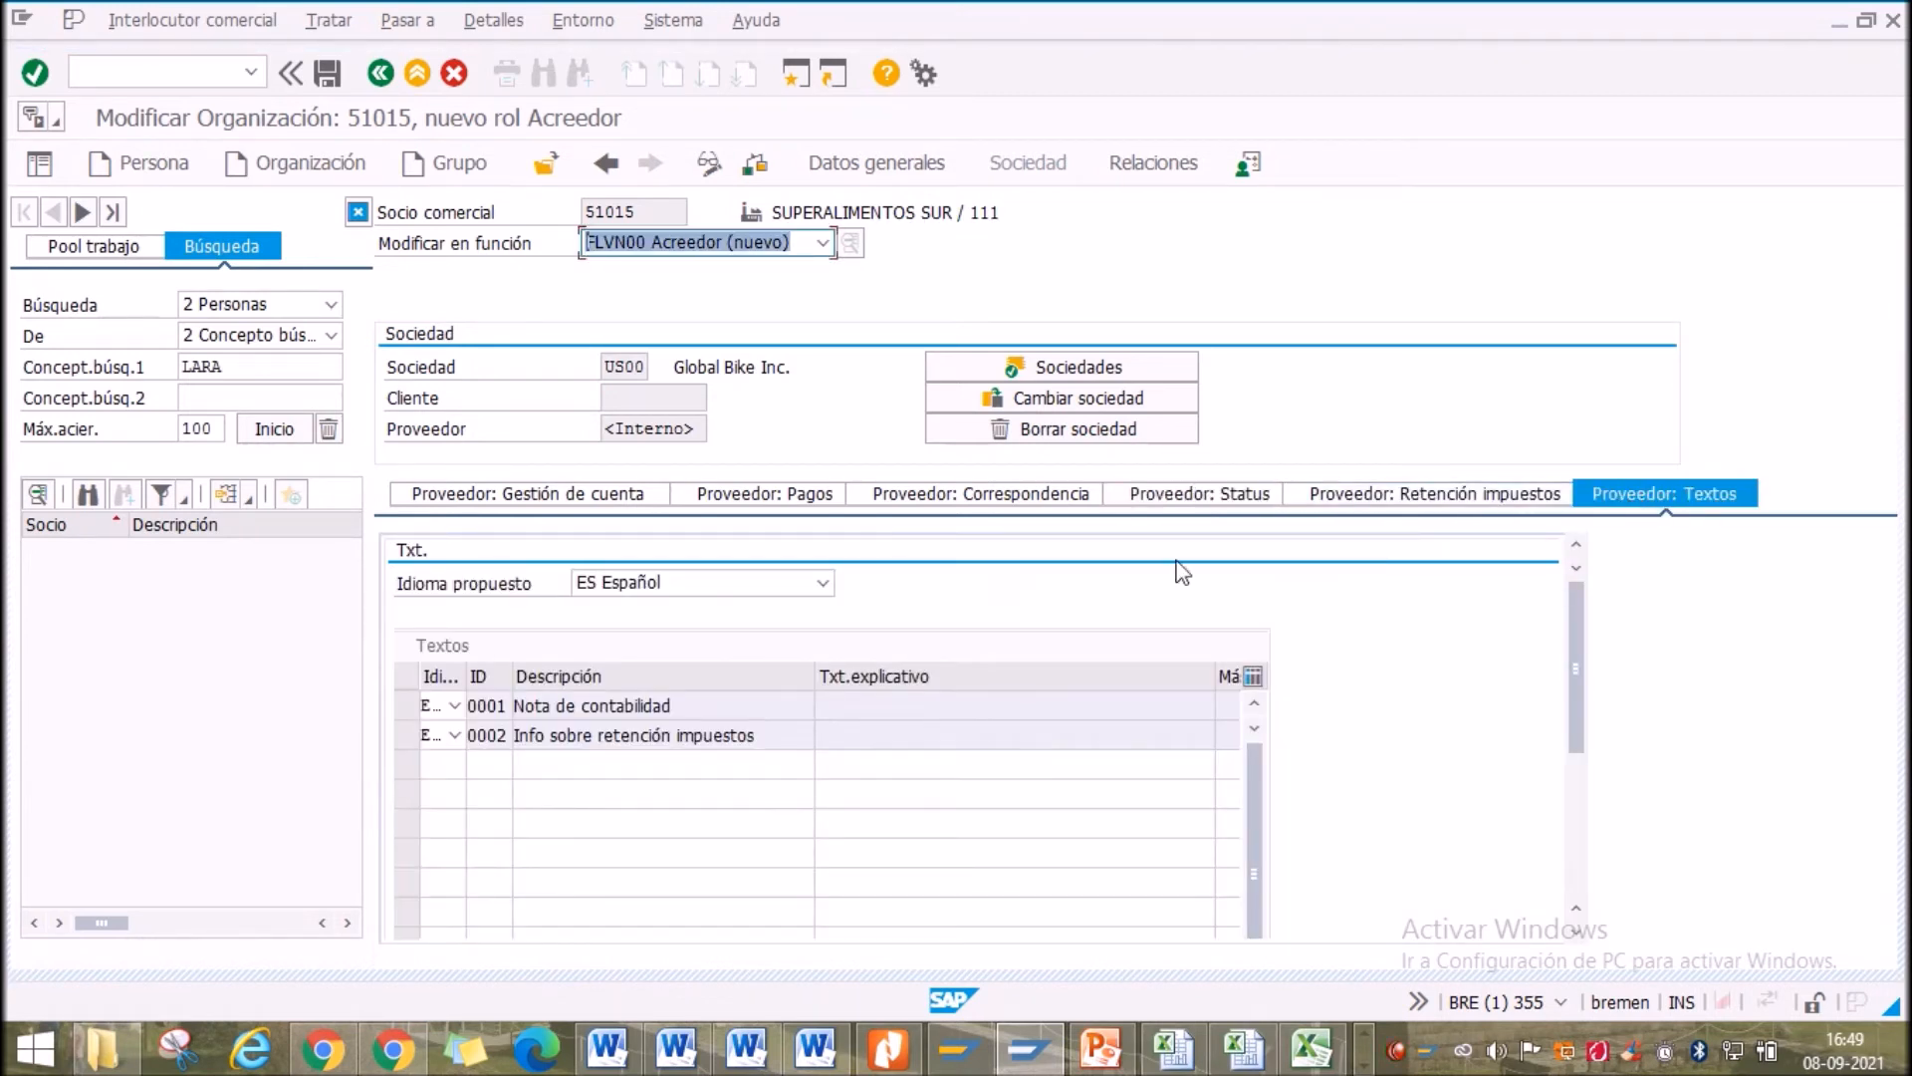
left_click(570, 501)
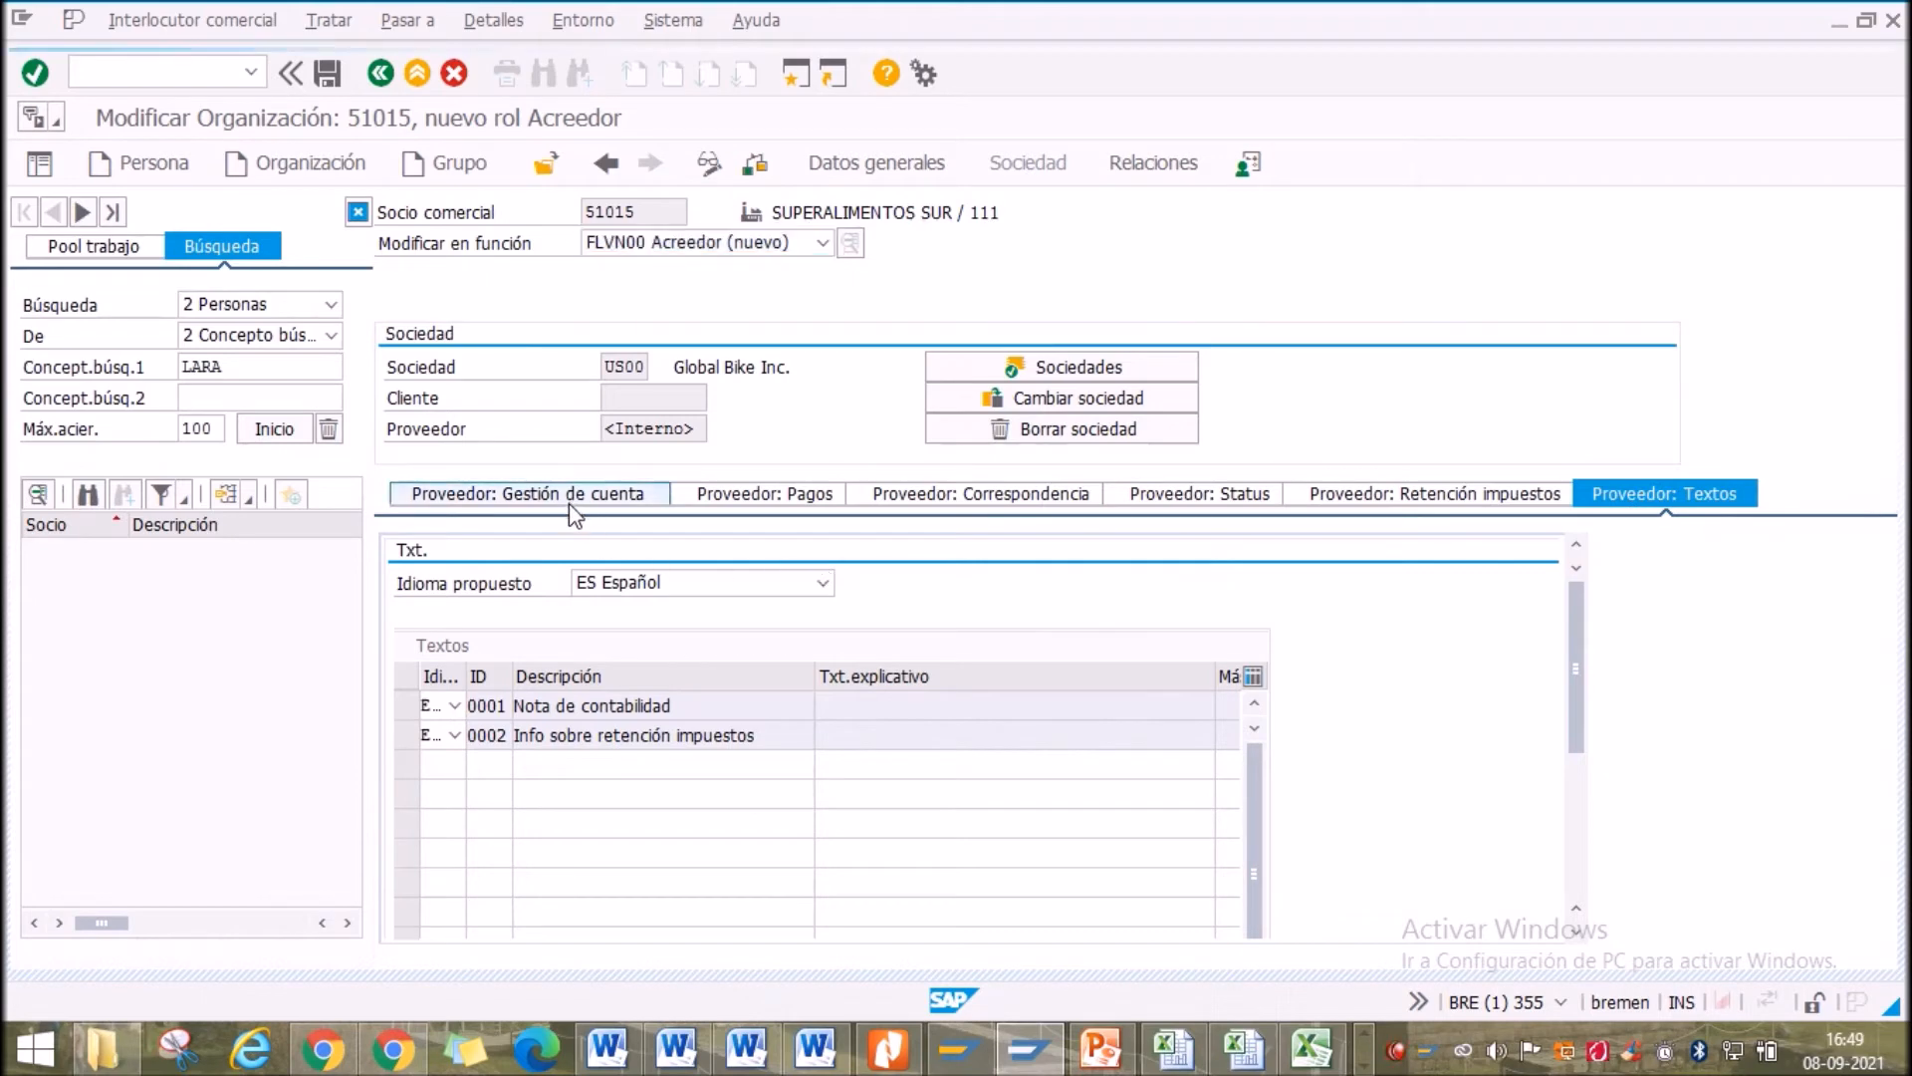
left_click(1096, 1047)
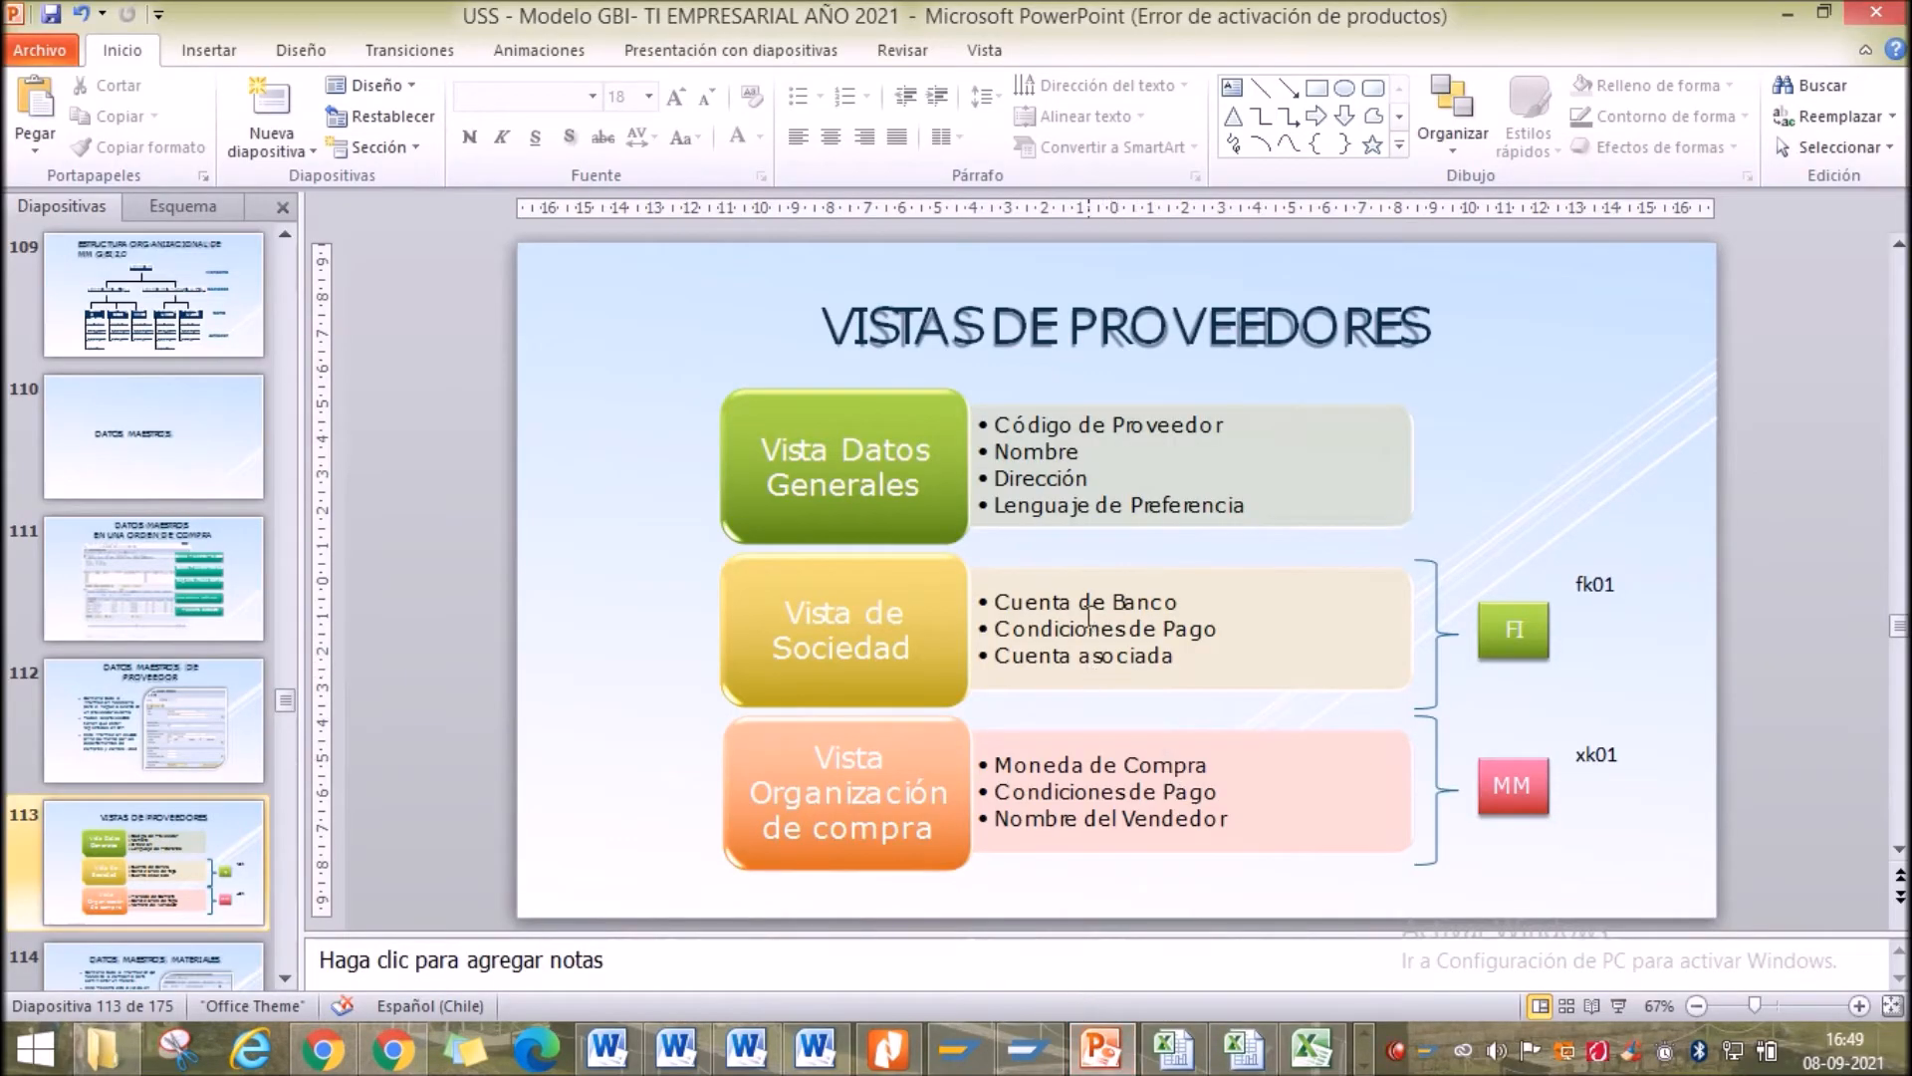
Highlight the Vista de Sociedad box on slide 113, then return to SAP's supplier account data
left_click(1018, 616)
left_click(1264, 665)
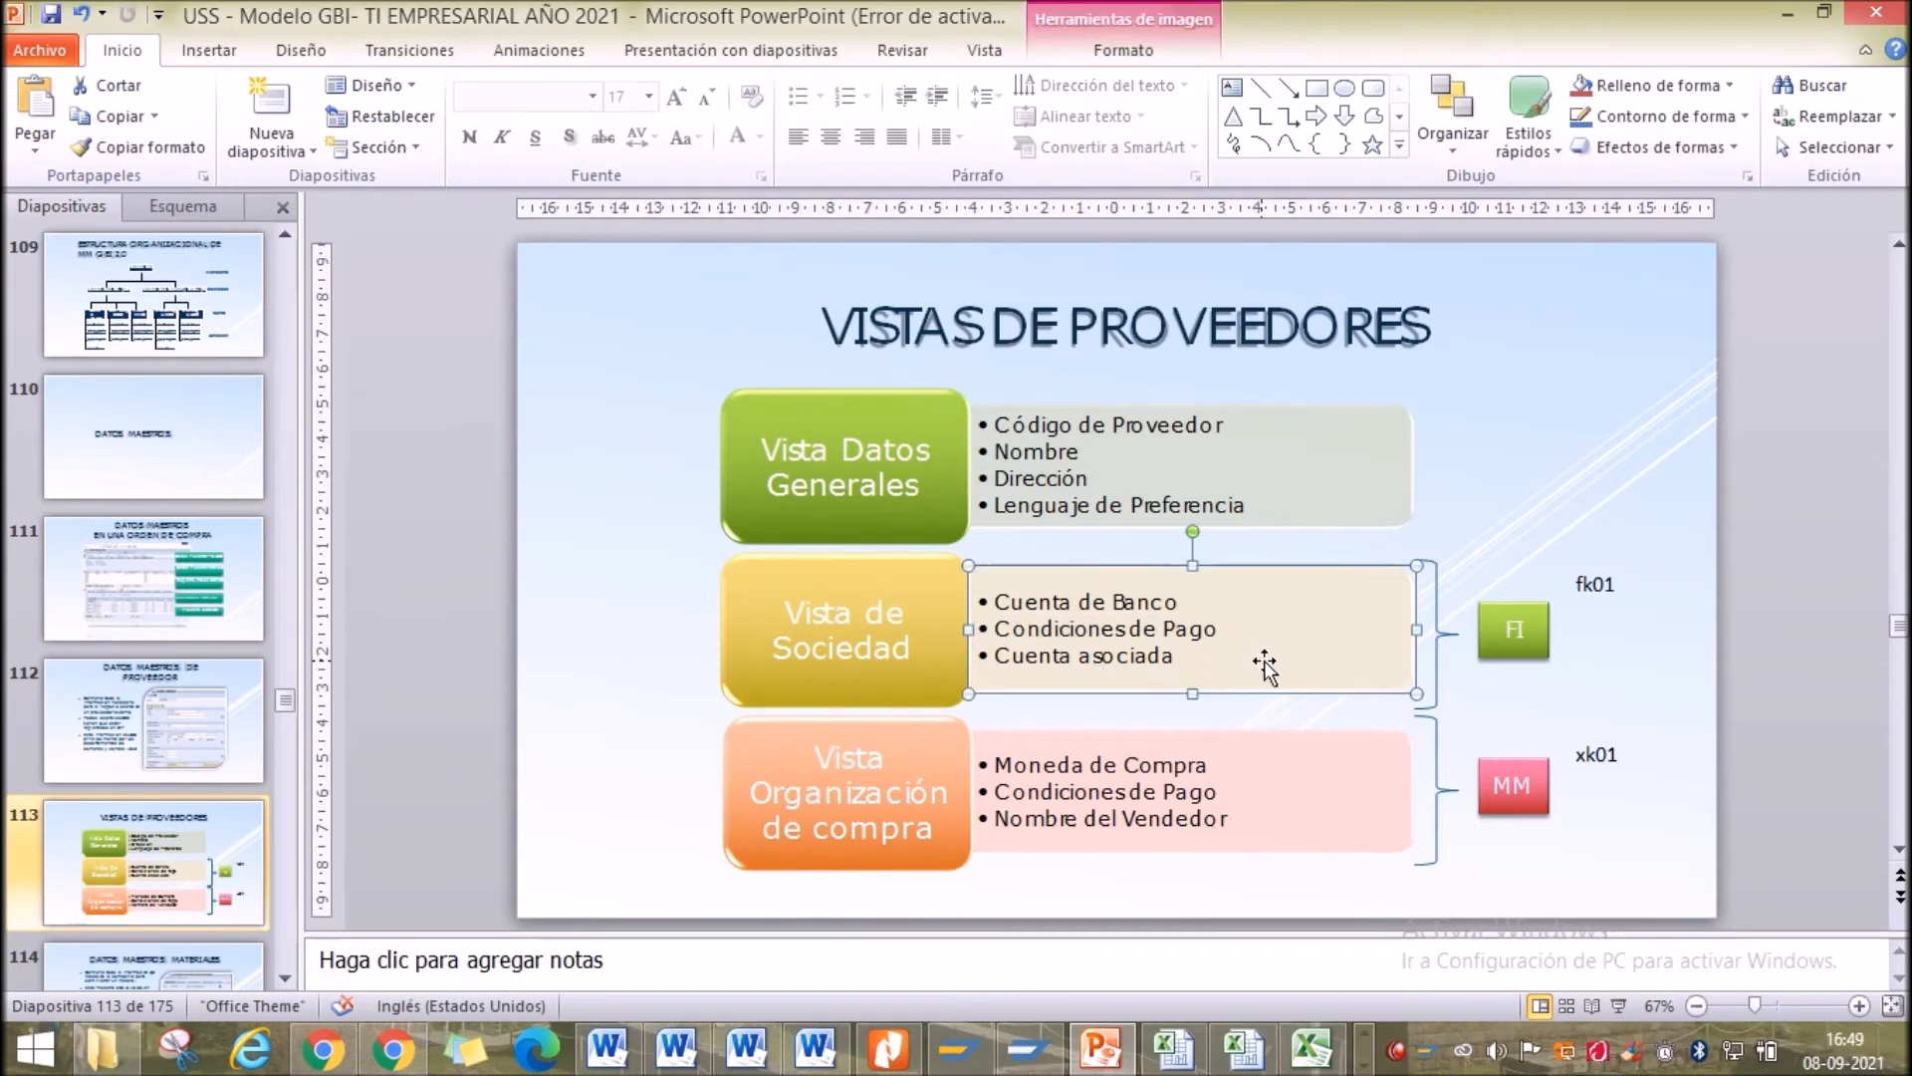
left_click(1031, 1058)
left_click(842, 580)
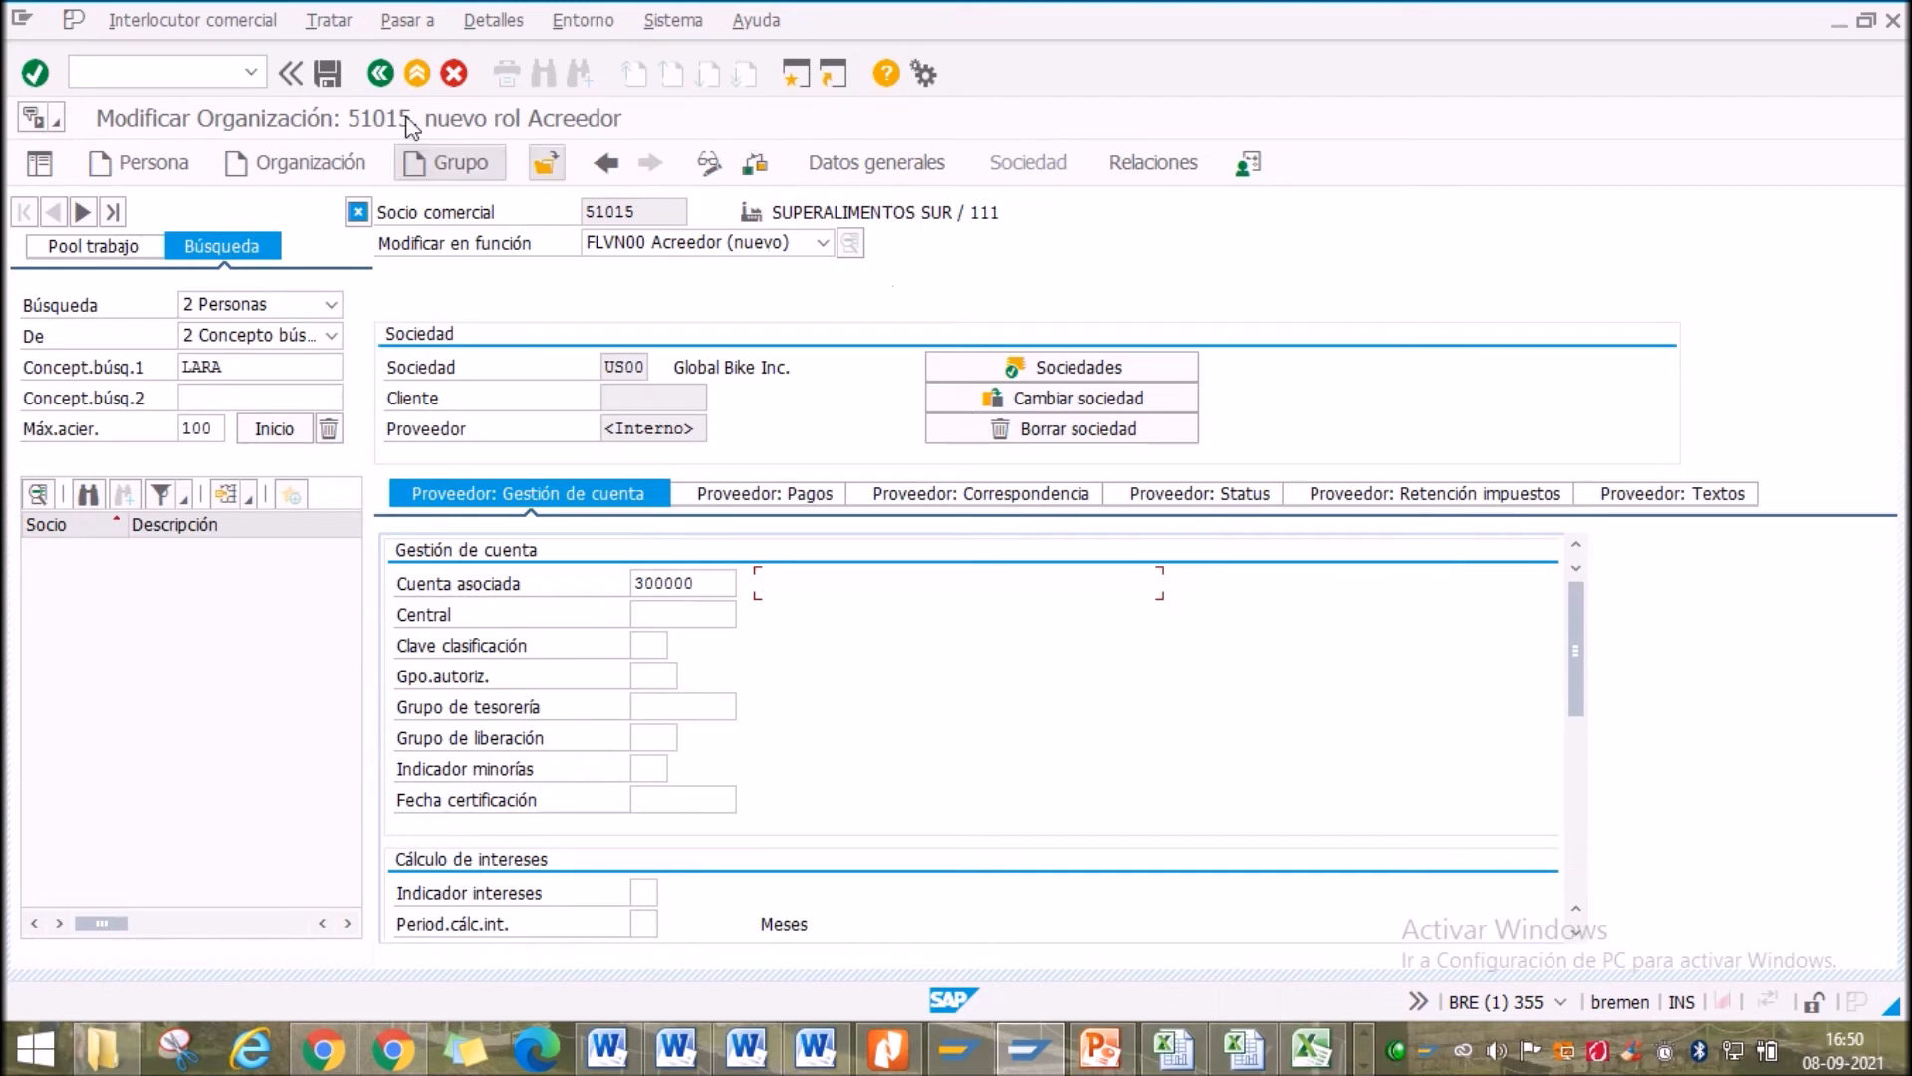
Attempt to save, then fill the missing postal code with 511000
left_click(325, 74)
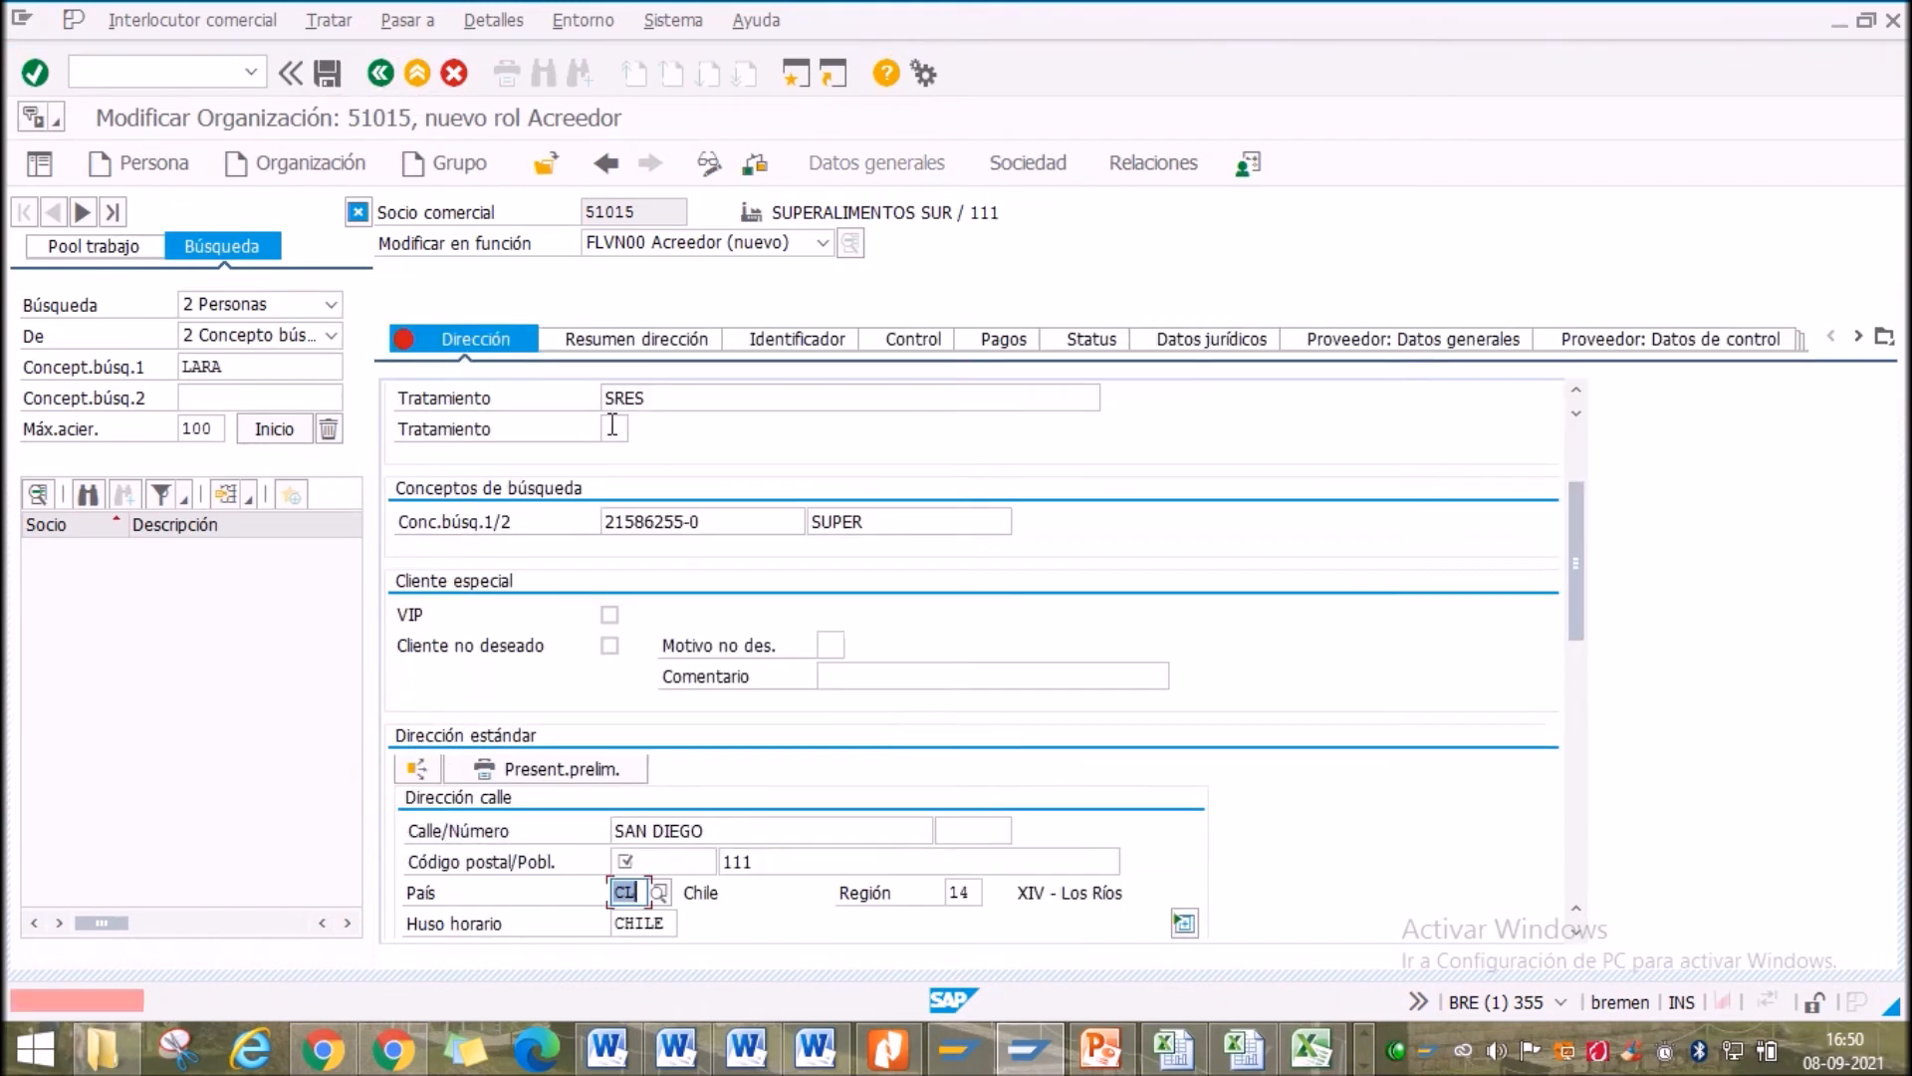
left_click(669, 863)
type("5")
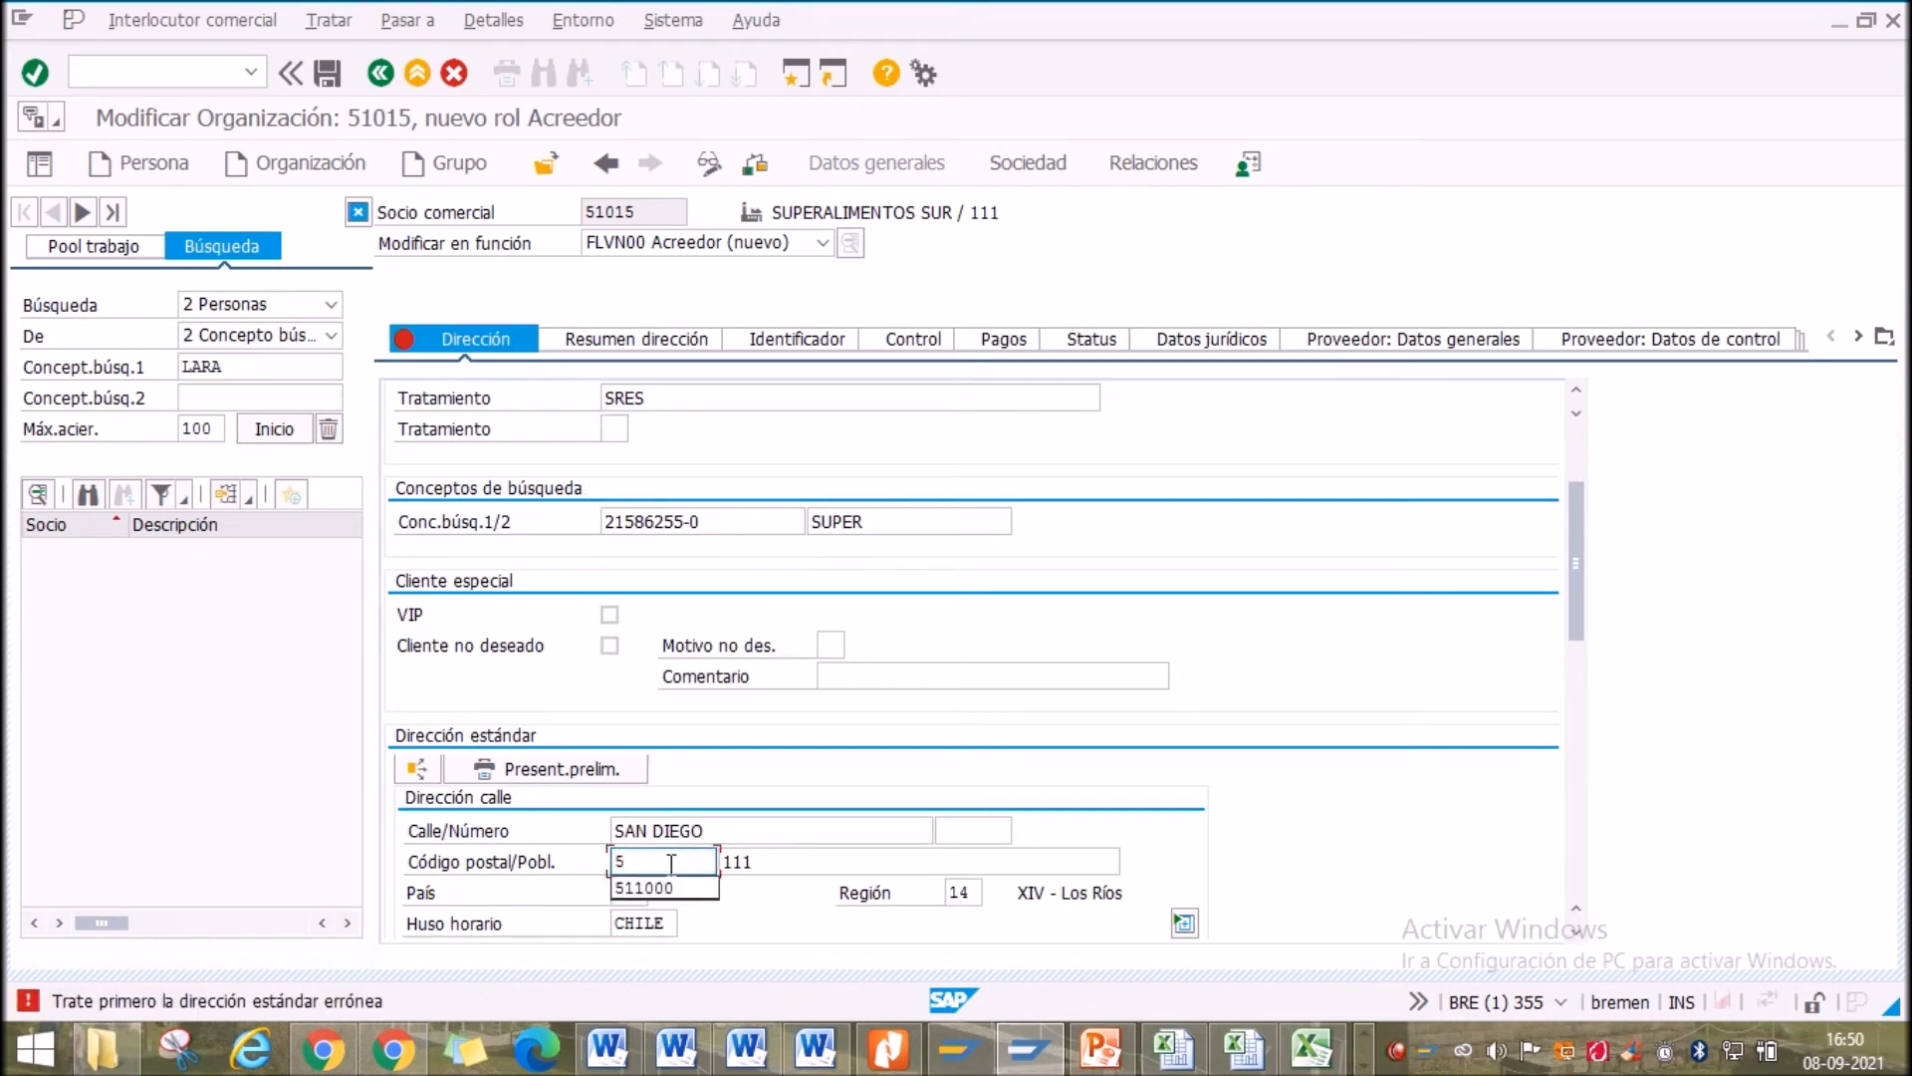
left_click(661, 895)
scroll(757, 876, "down", 2)
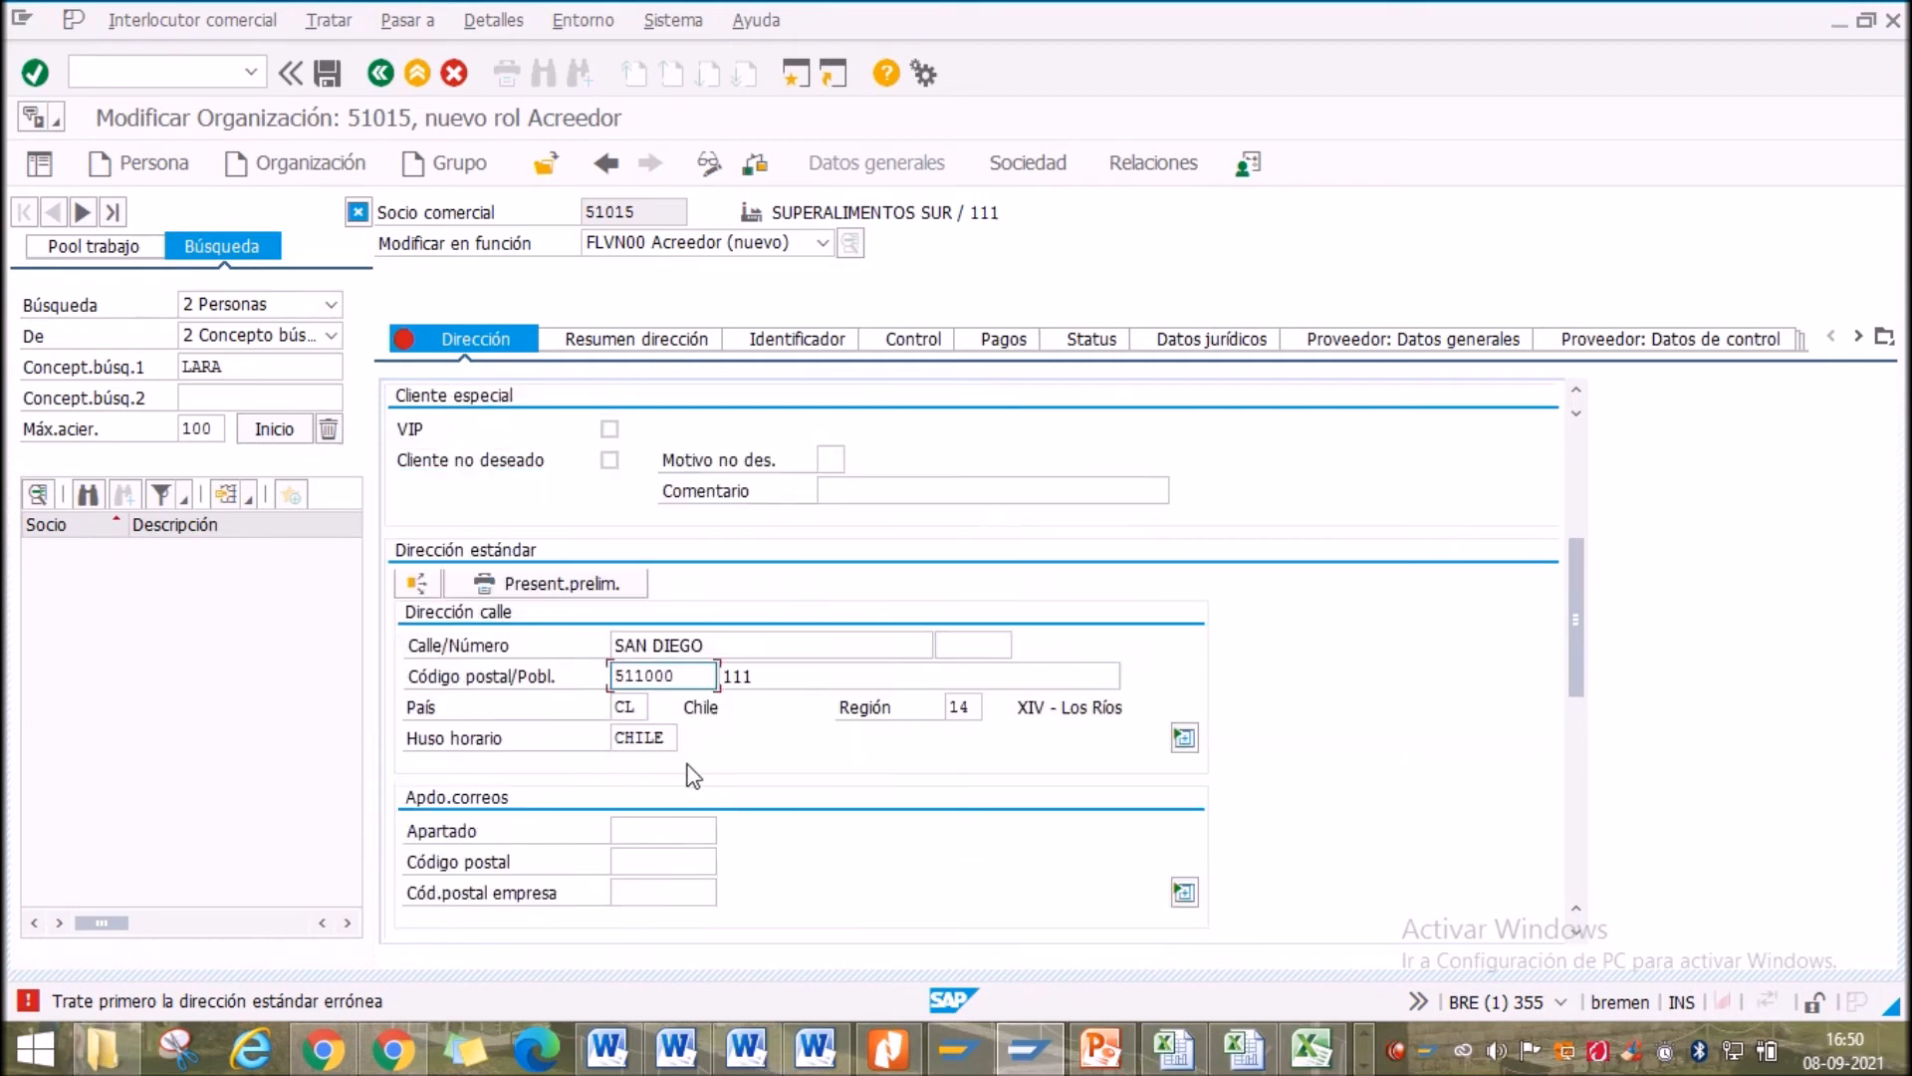
double_click(637, 675)
key("BackSpace")
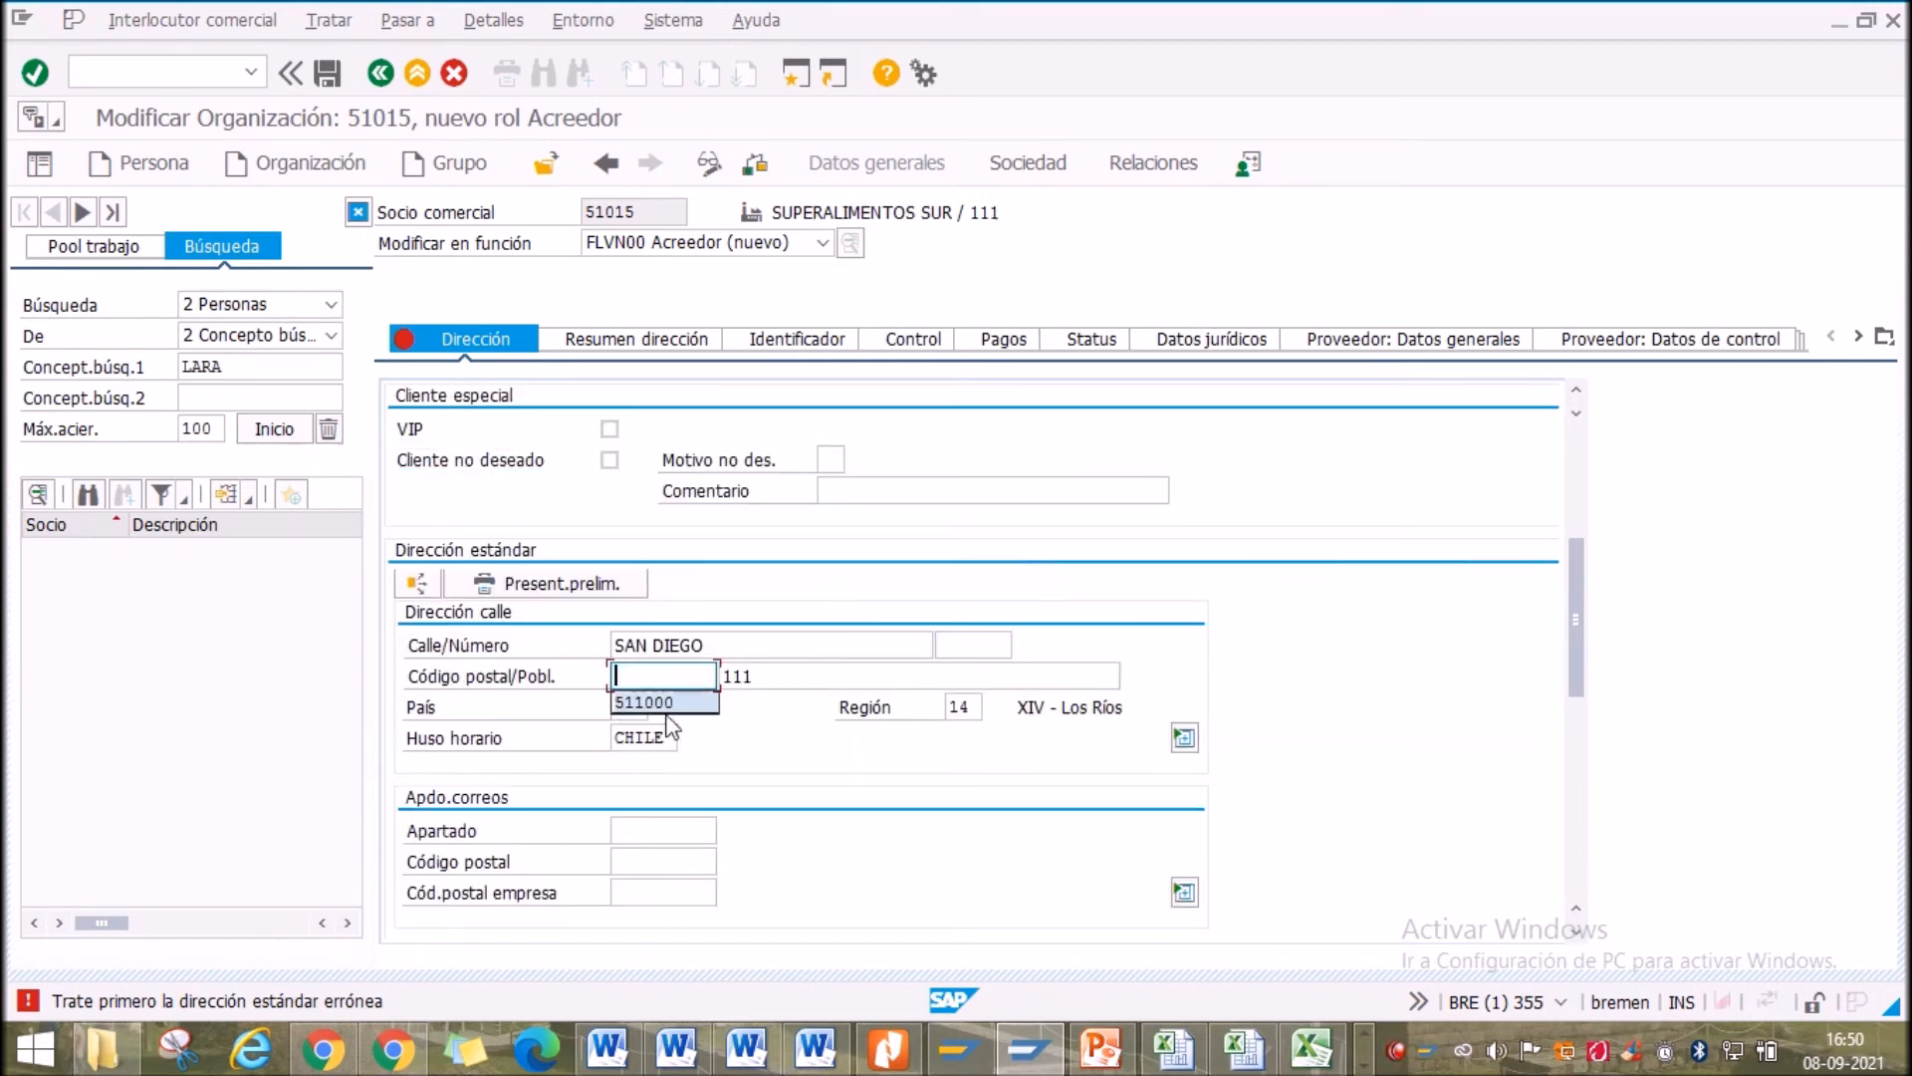
left_click(851, 682)
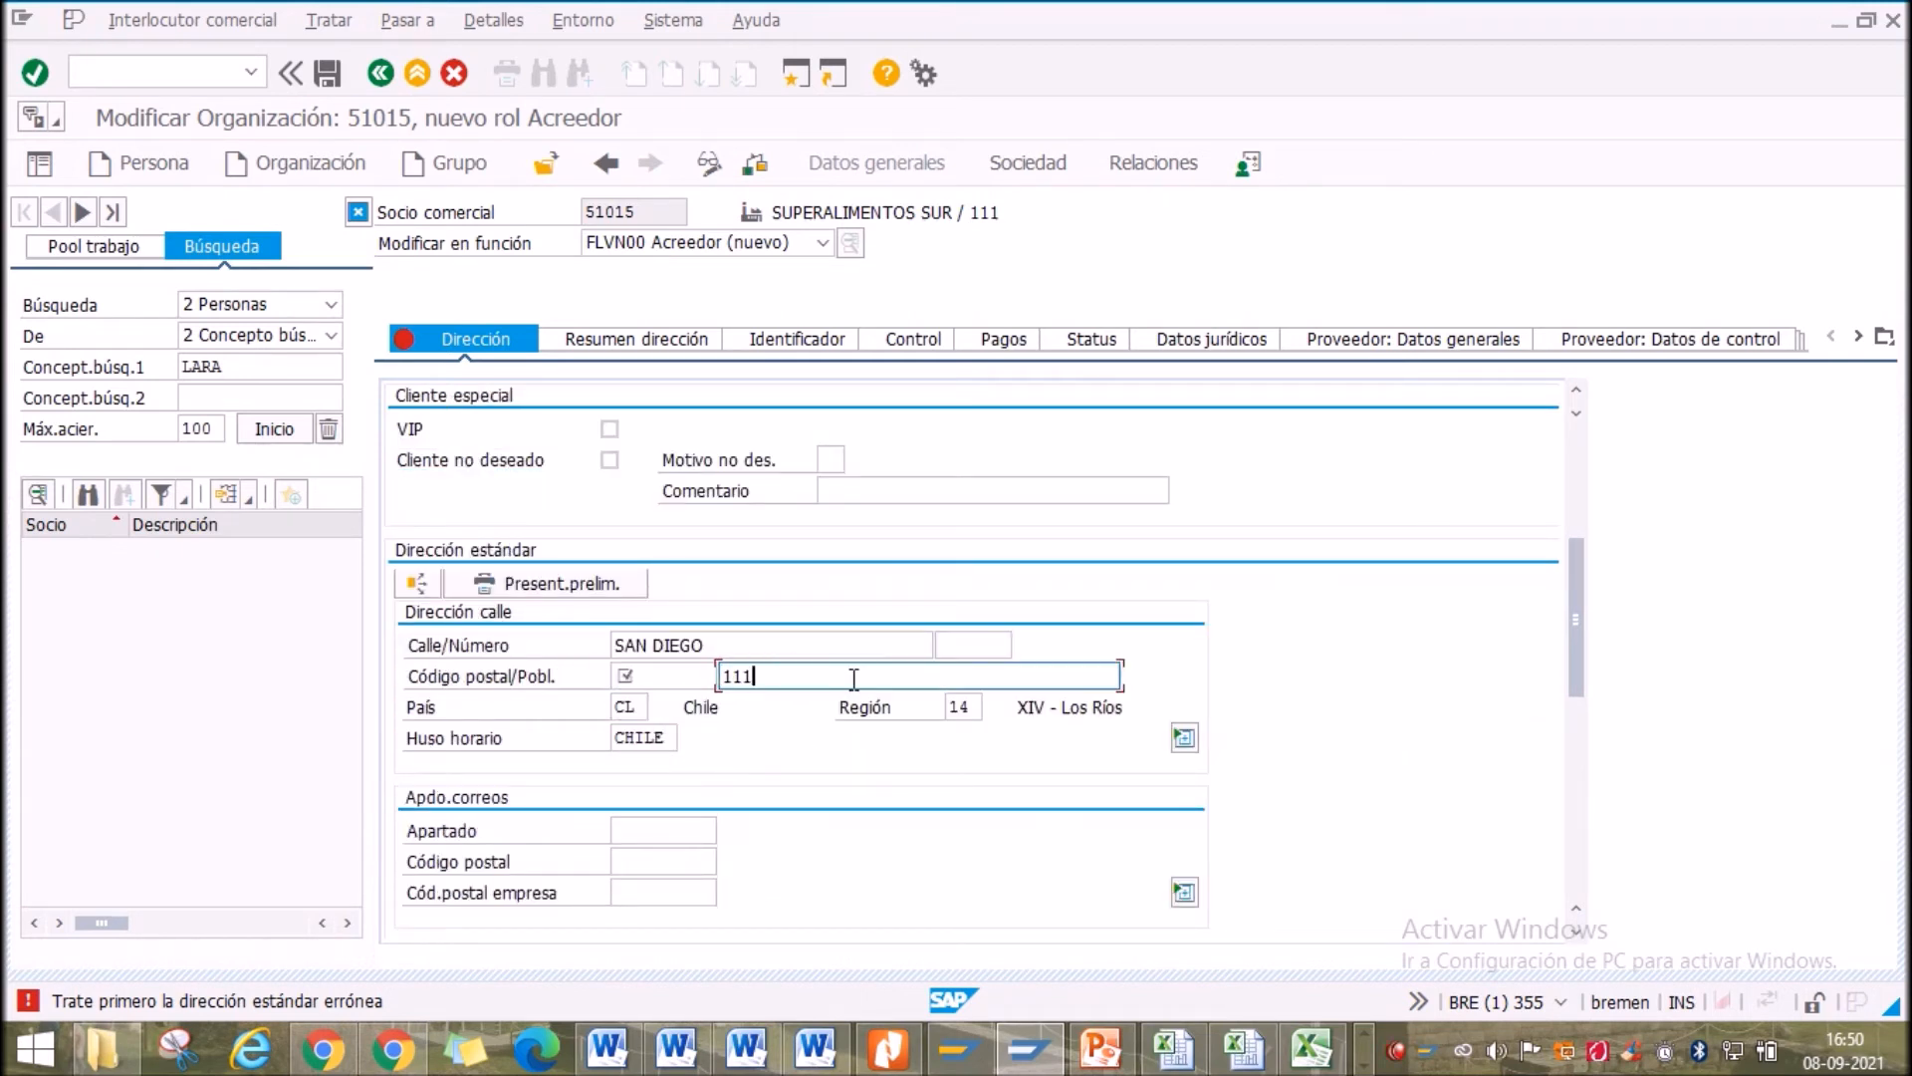
left_click(639, 676)
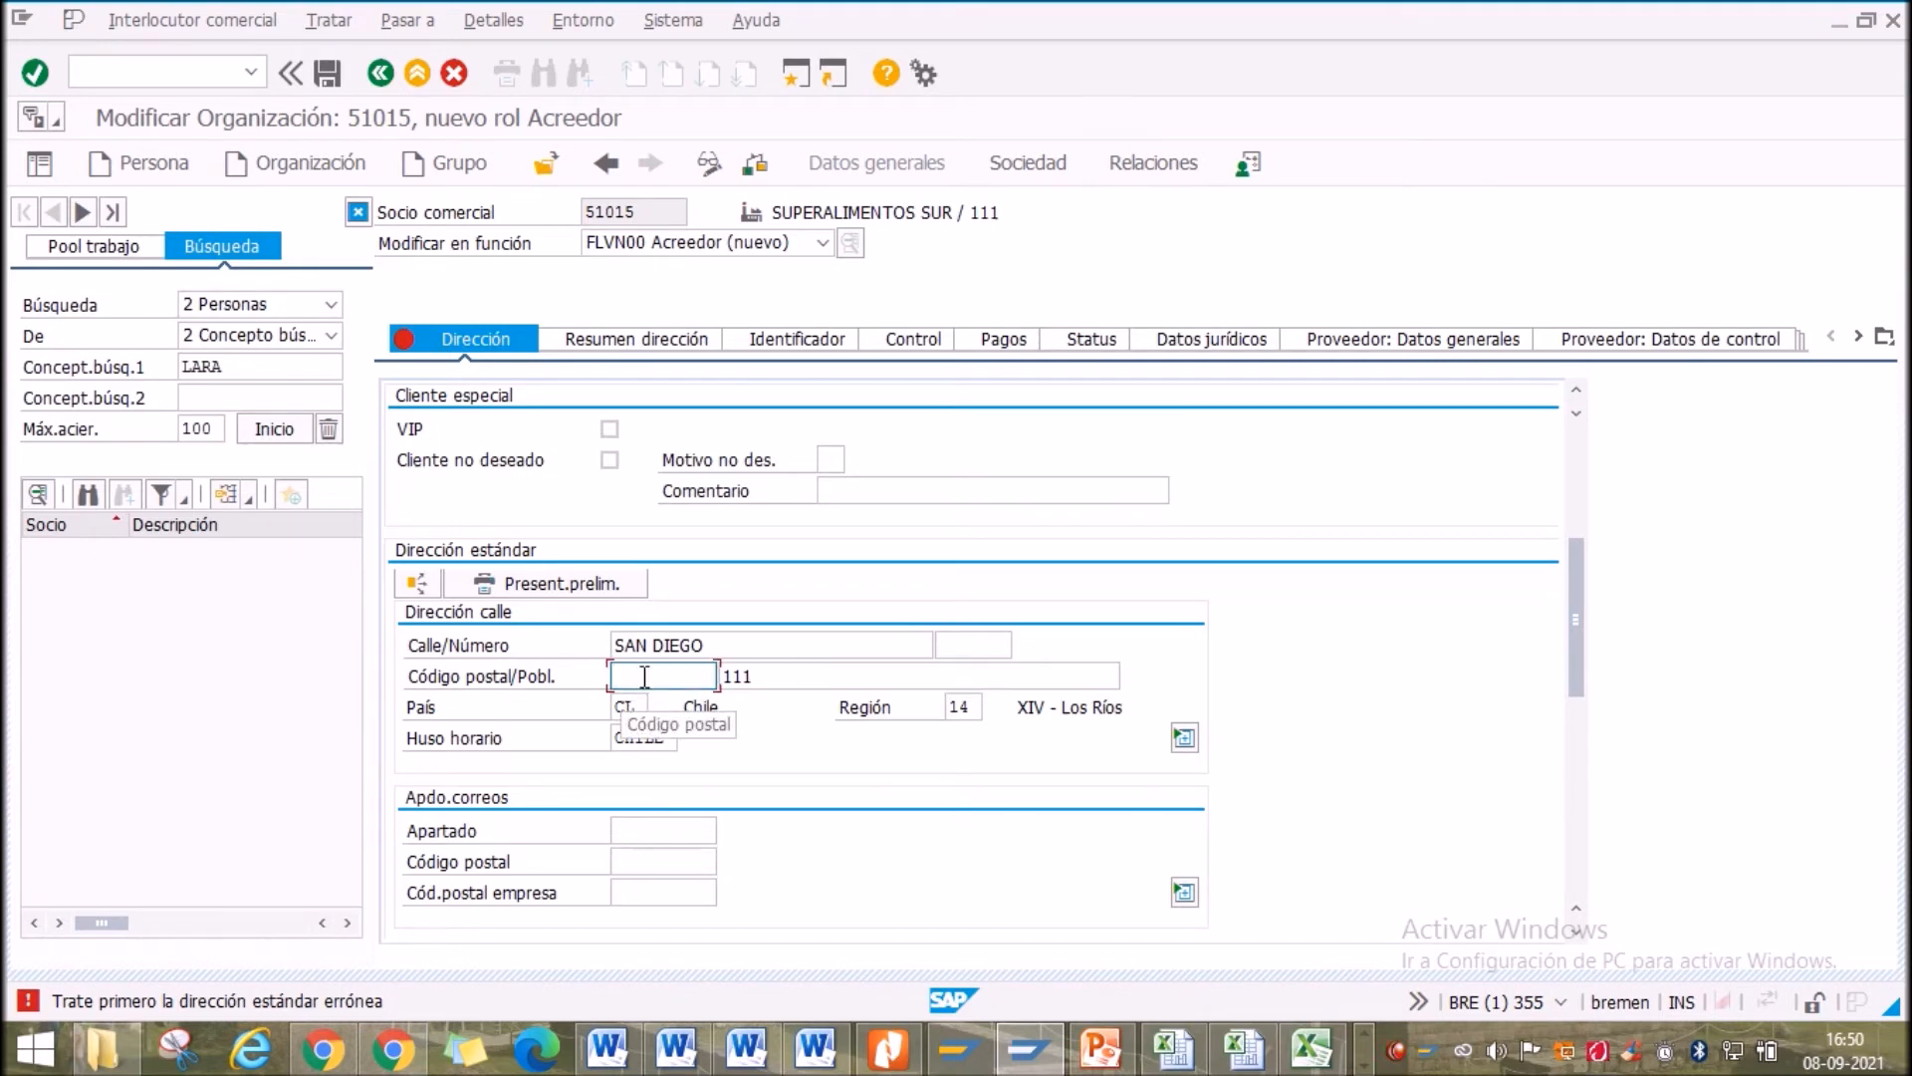
type("5")
left_click(662, 709)
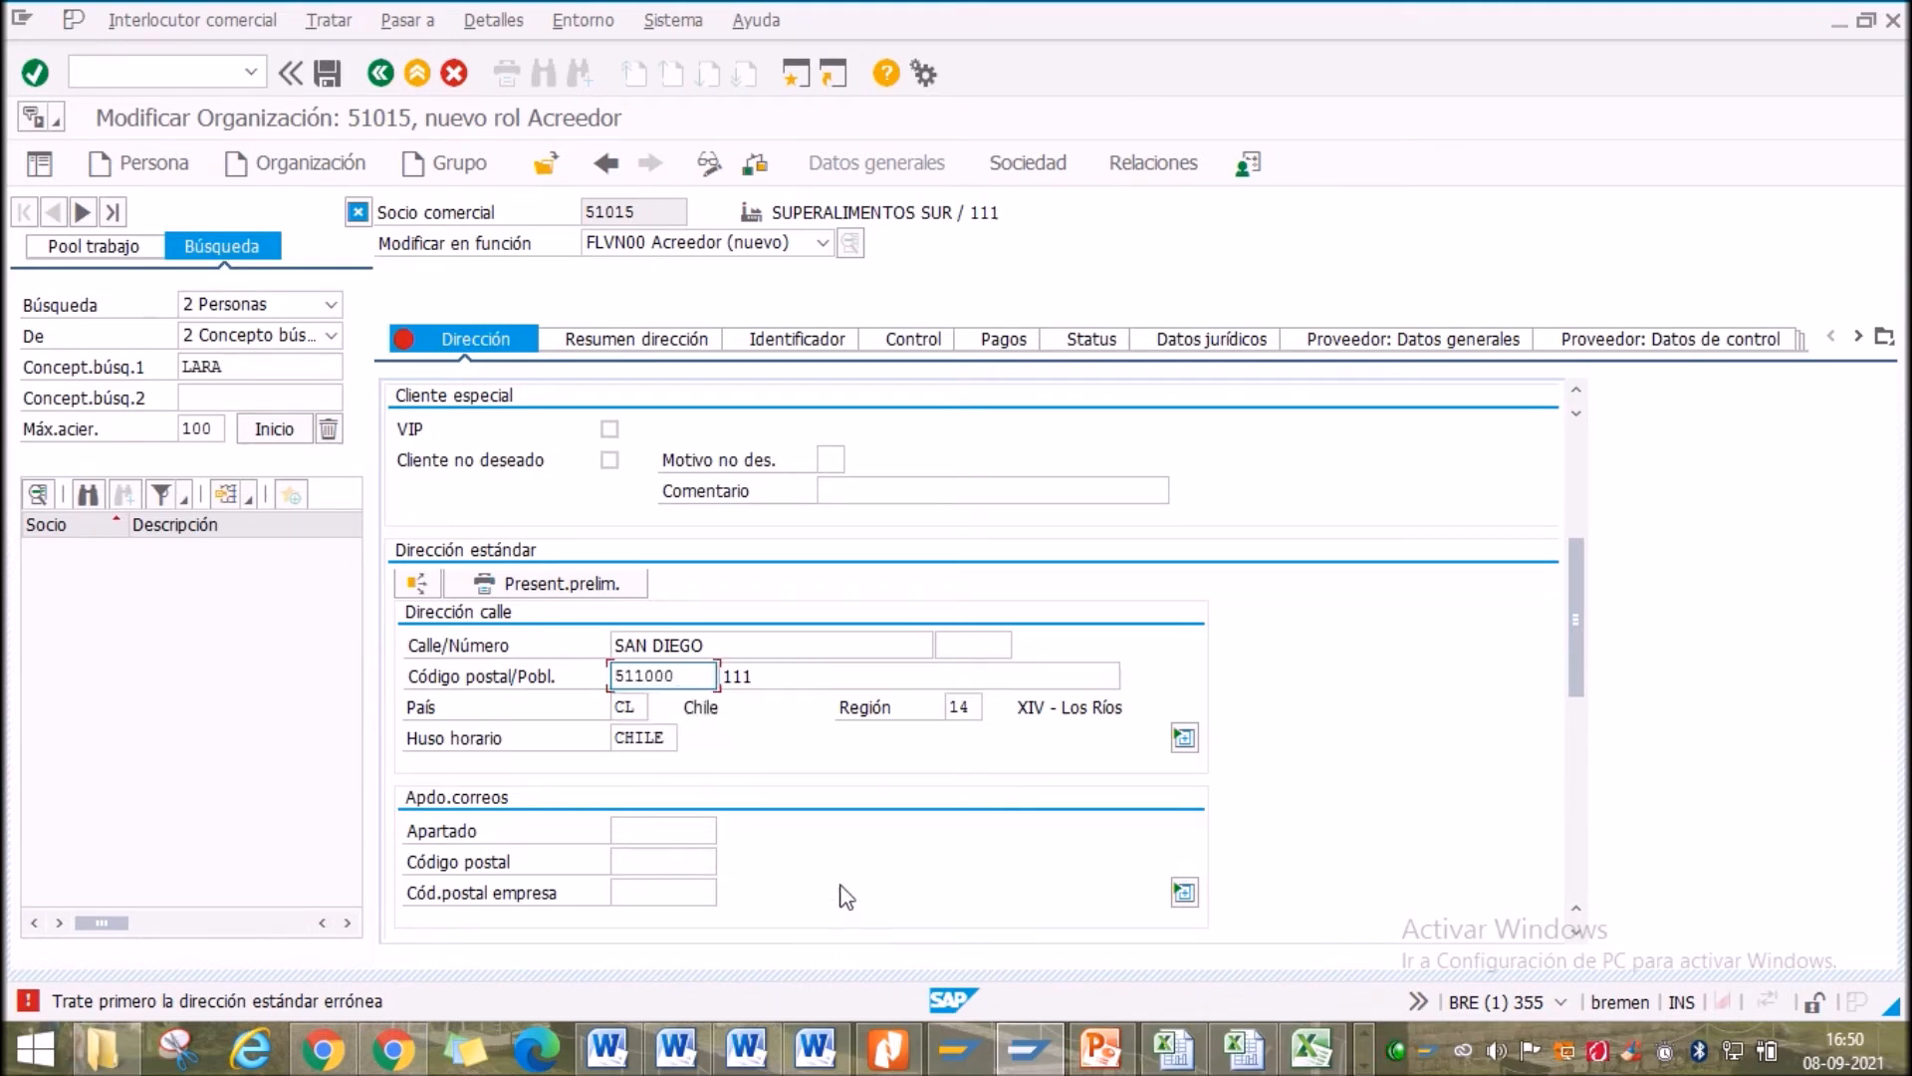
key("Return")
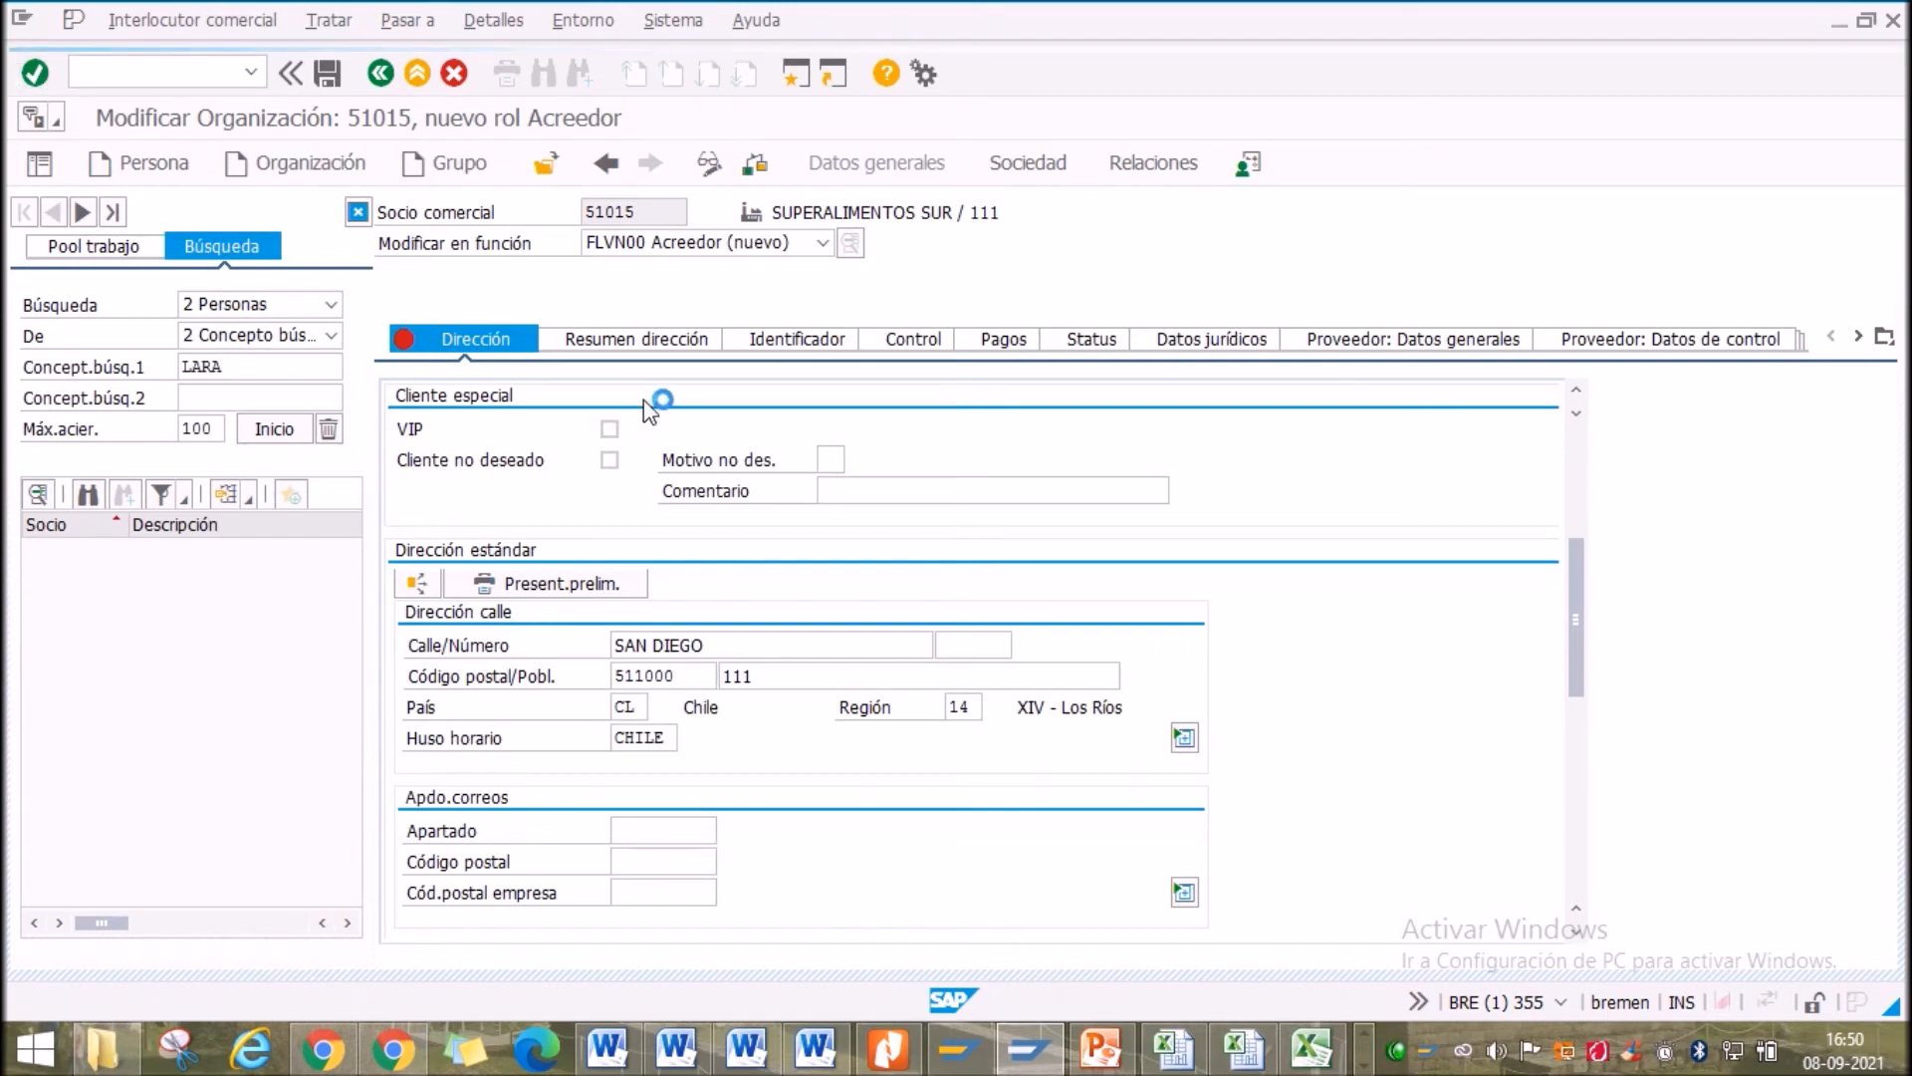
Set the communication language to ES Español, clear the error and save the partner
scroll(811, 618, "down", 2)
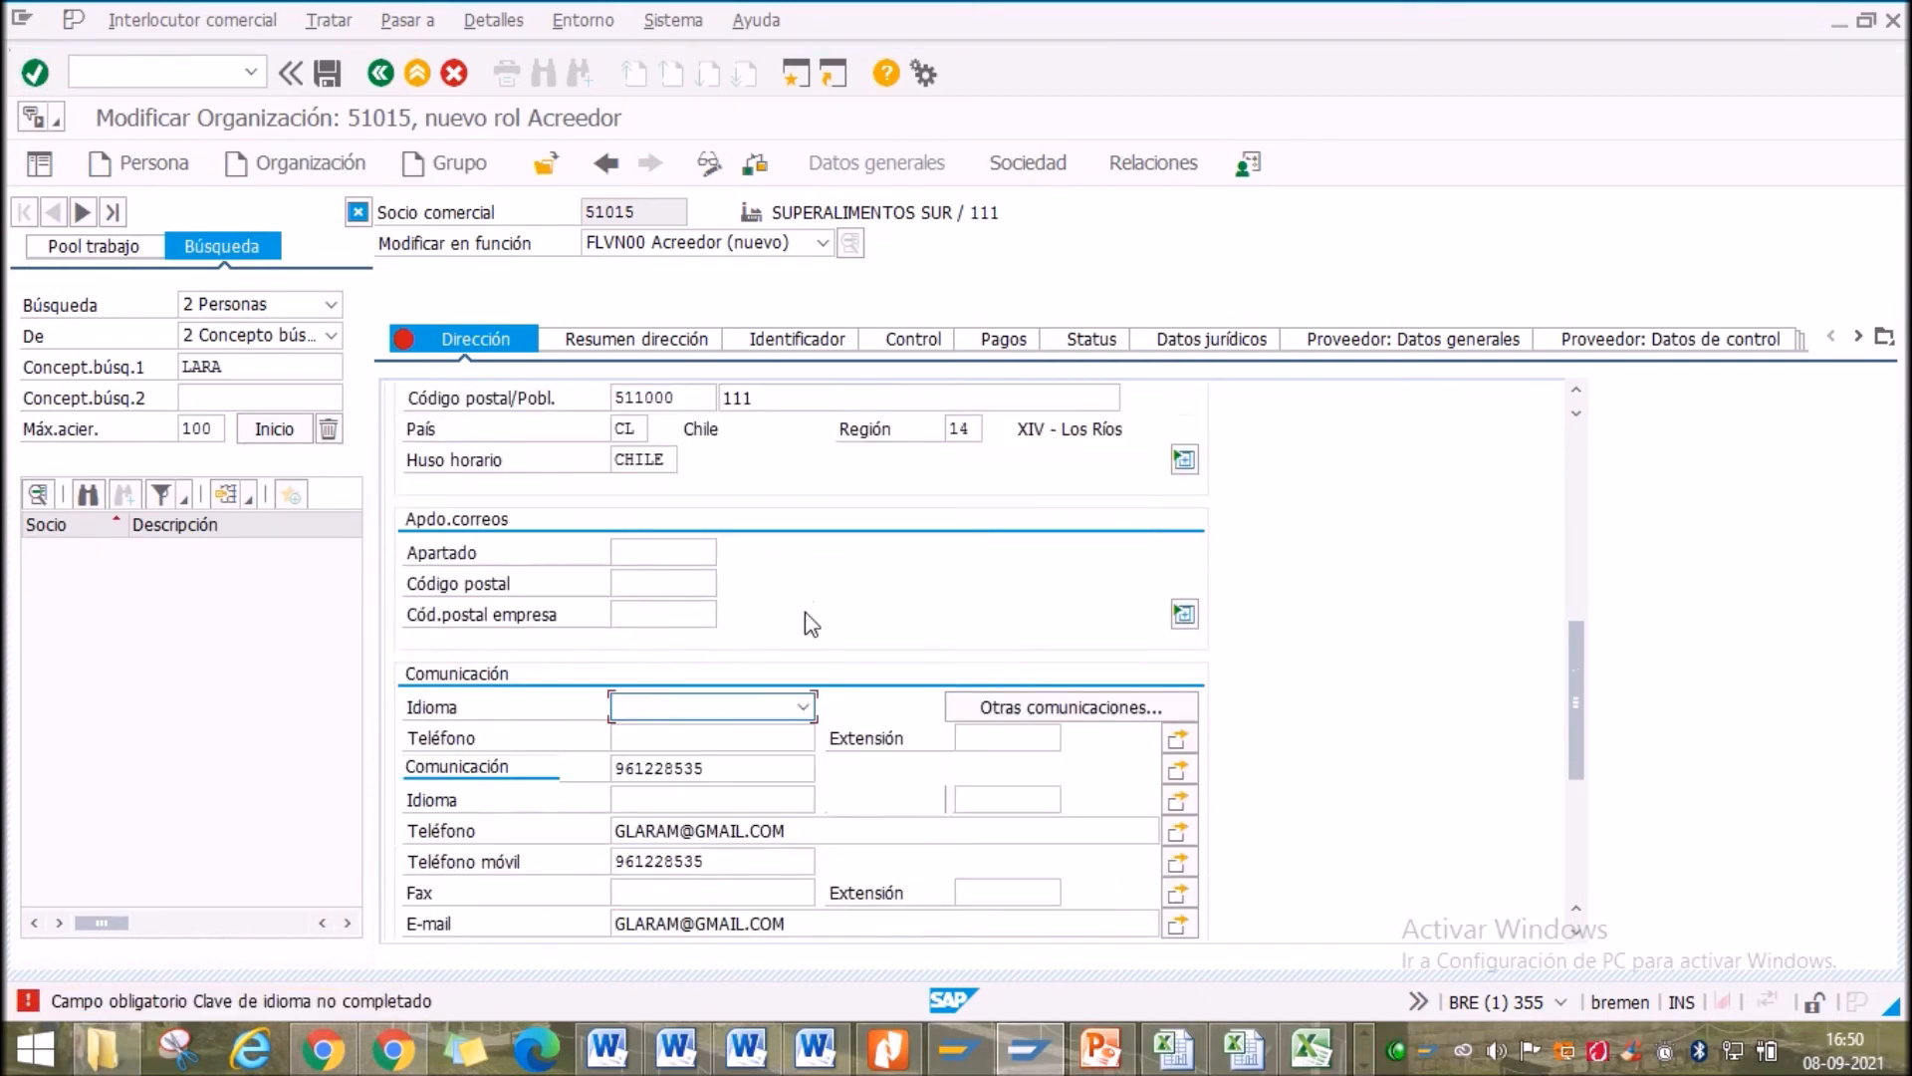
left_click(806, 709)
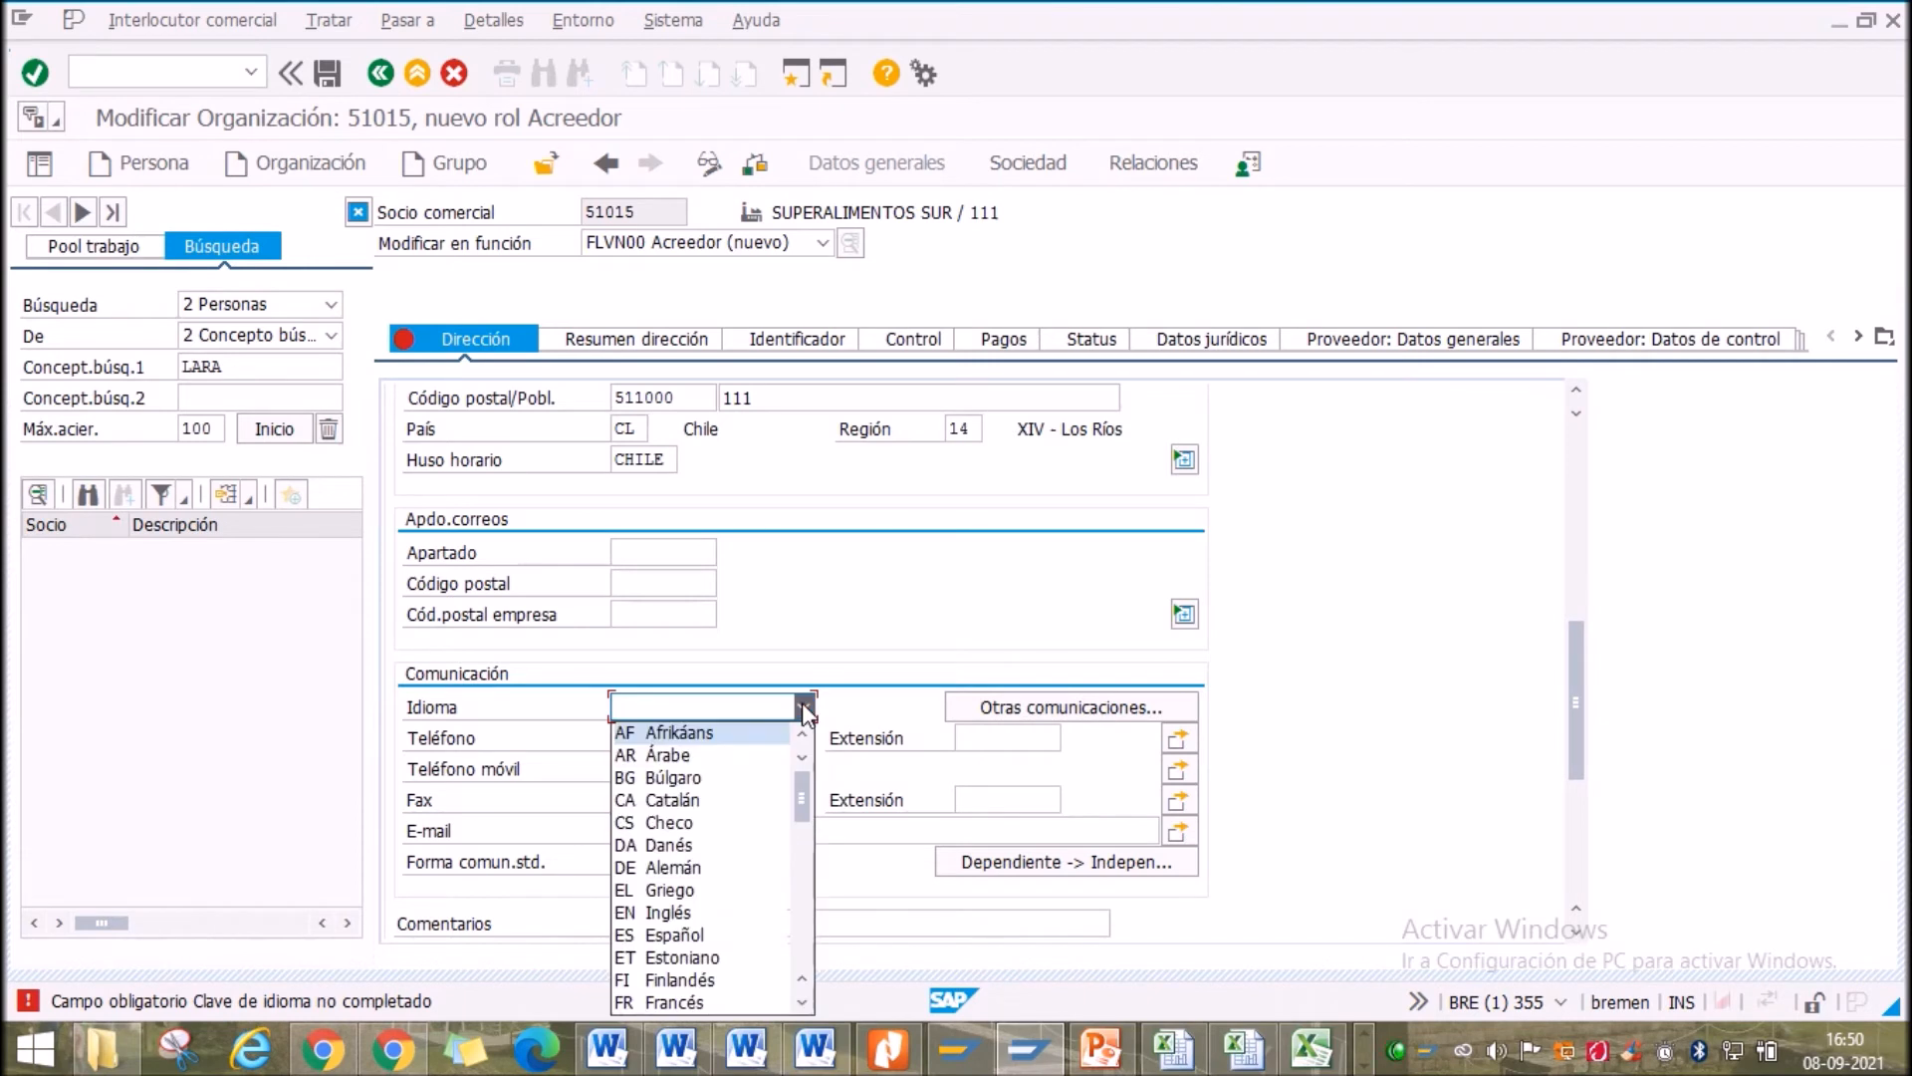
left_click(685, 936)
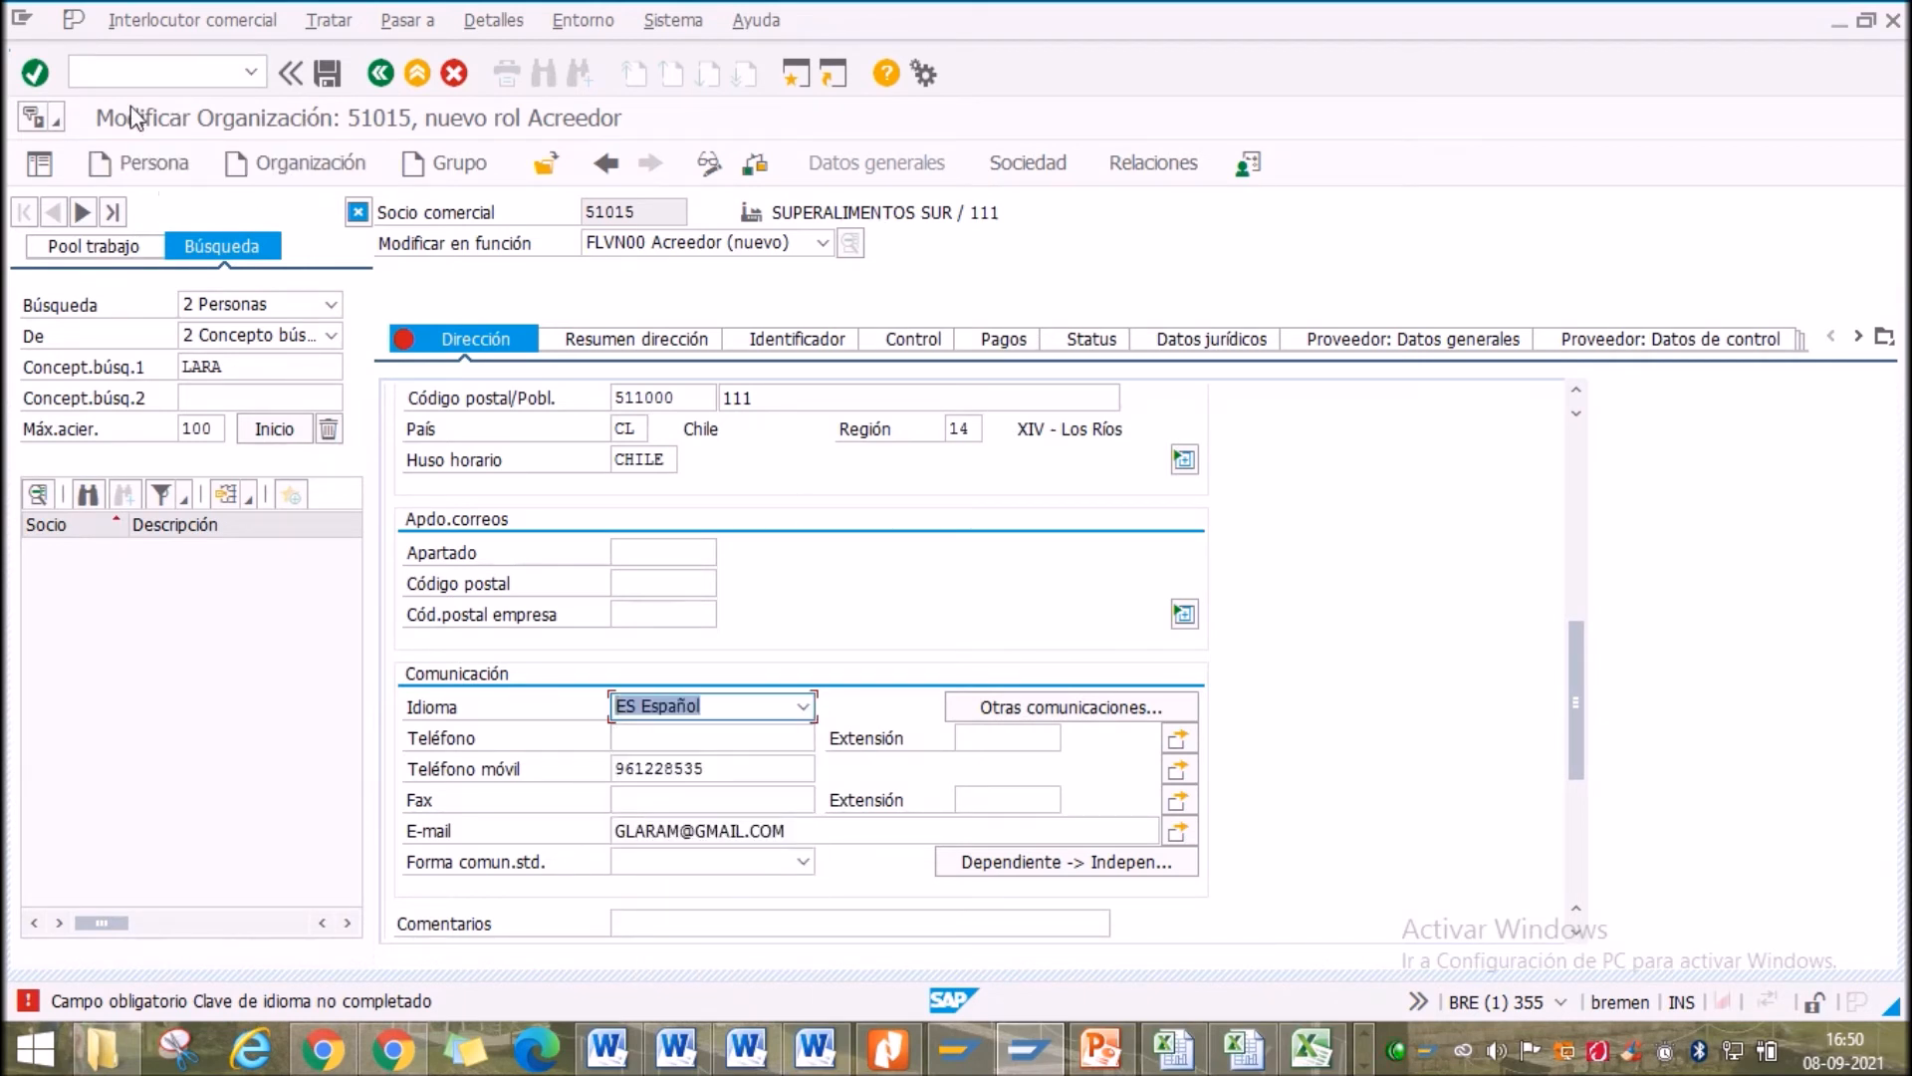
left_click(36, 75)
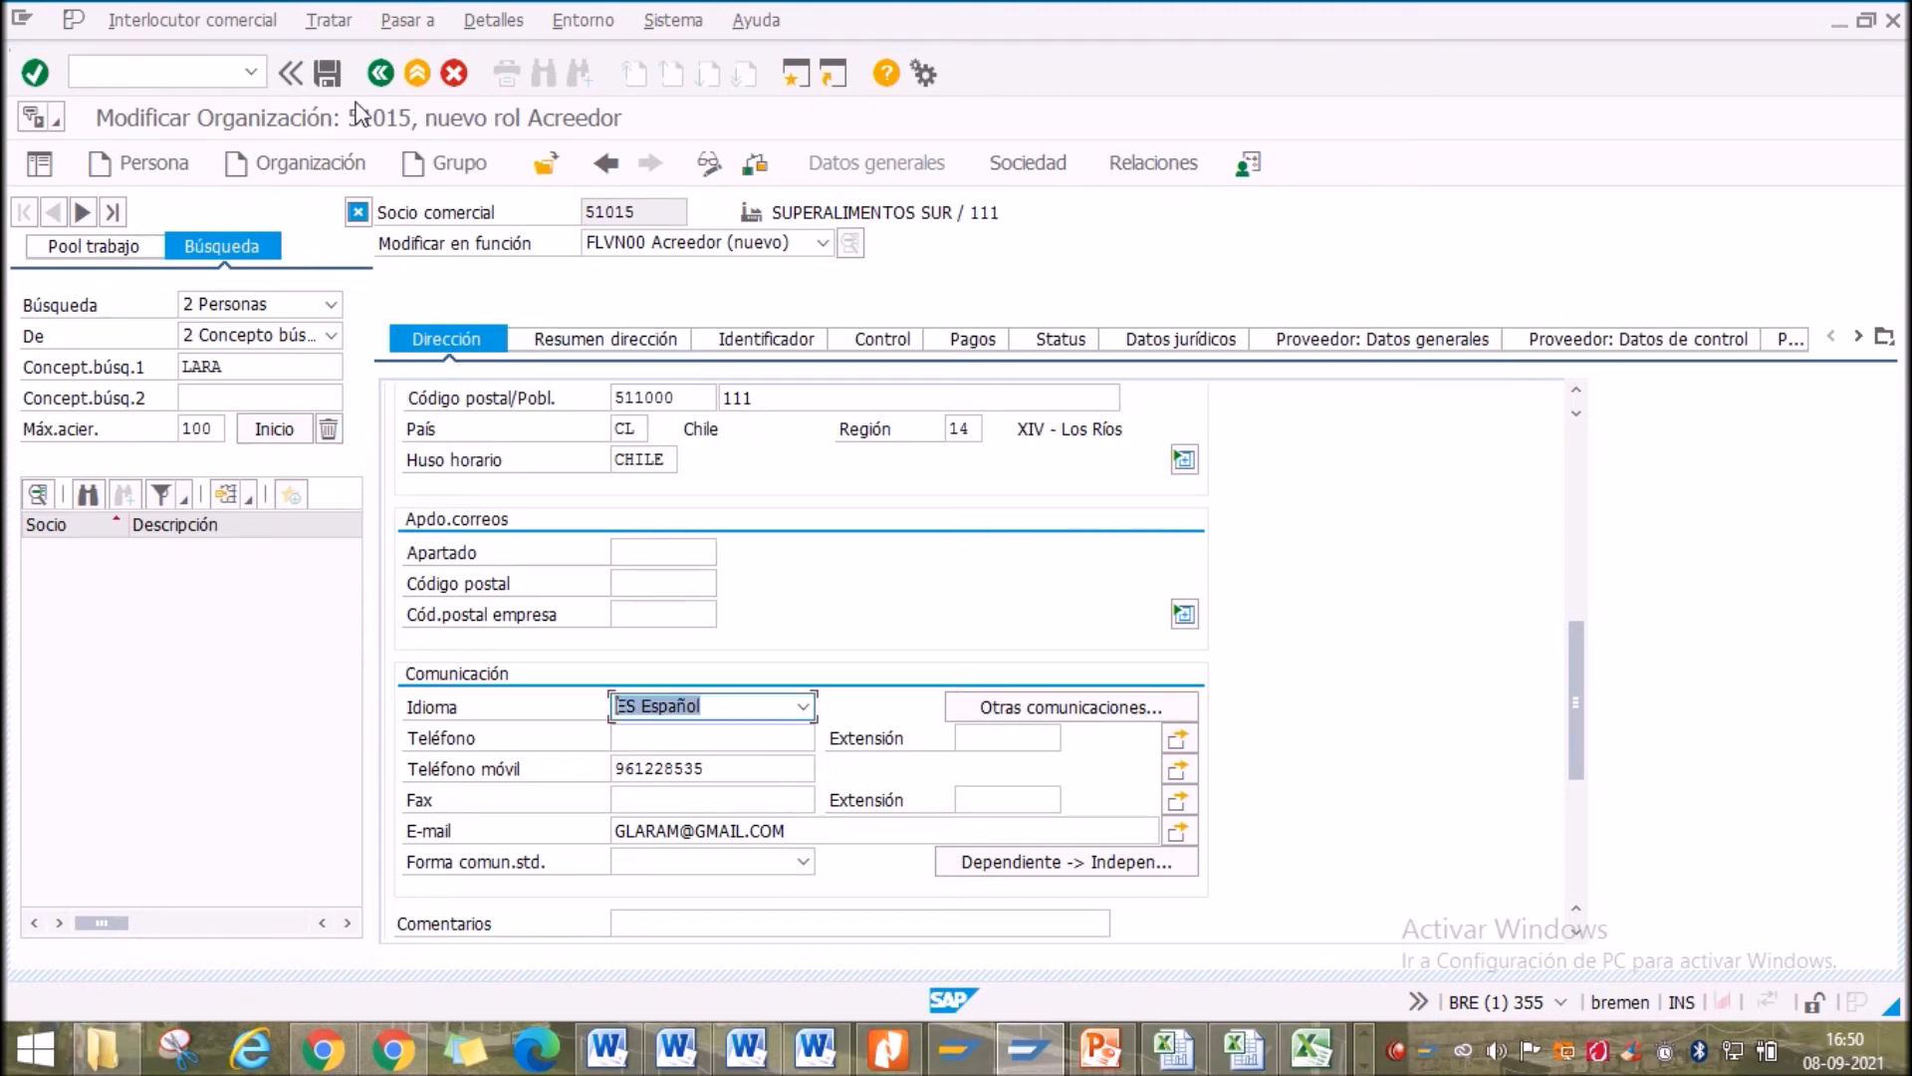
left_click(326, 74)
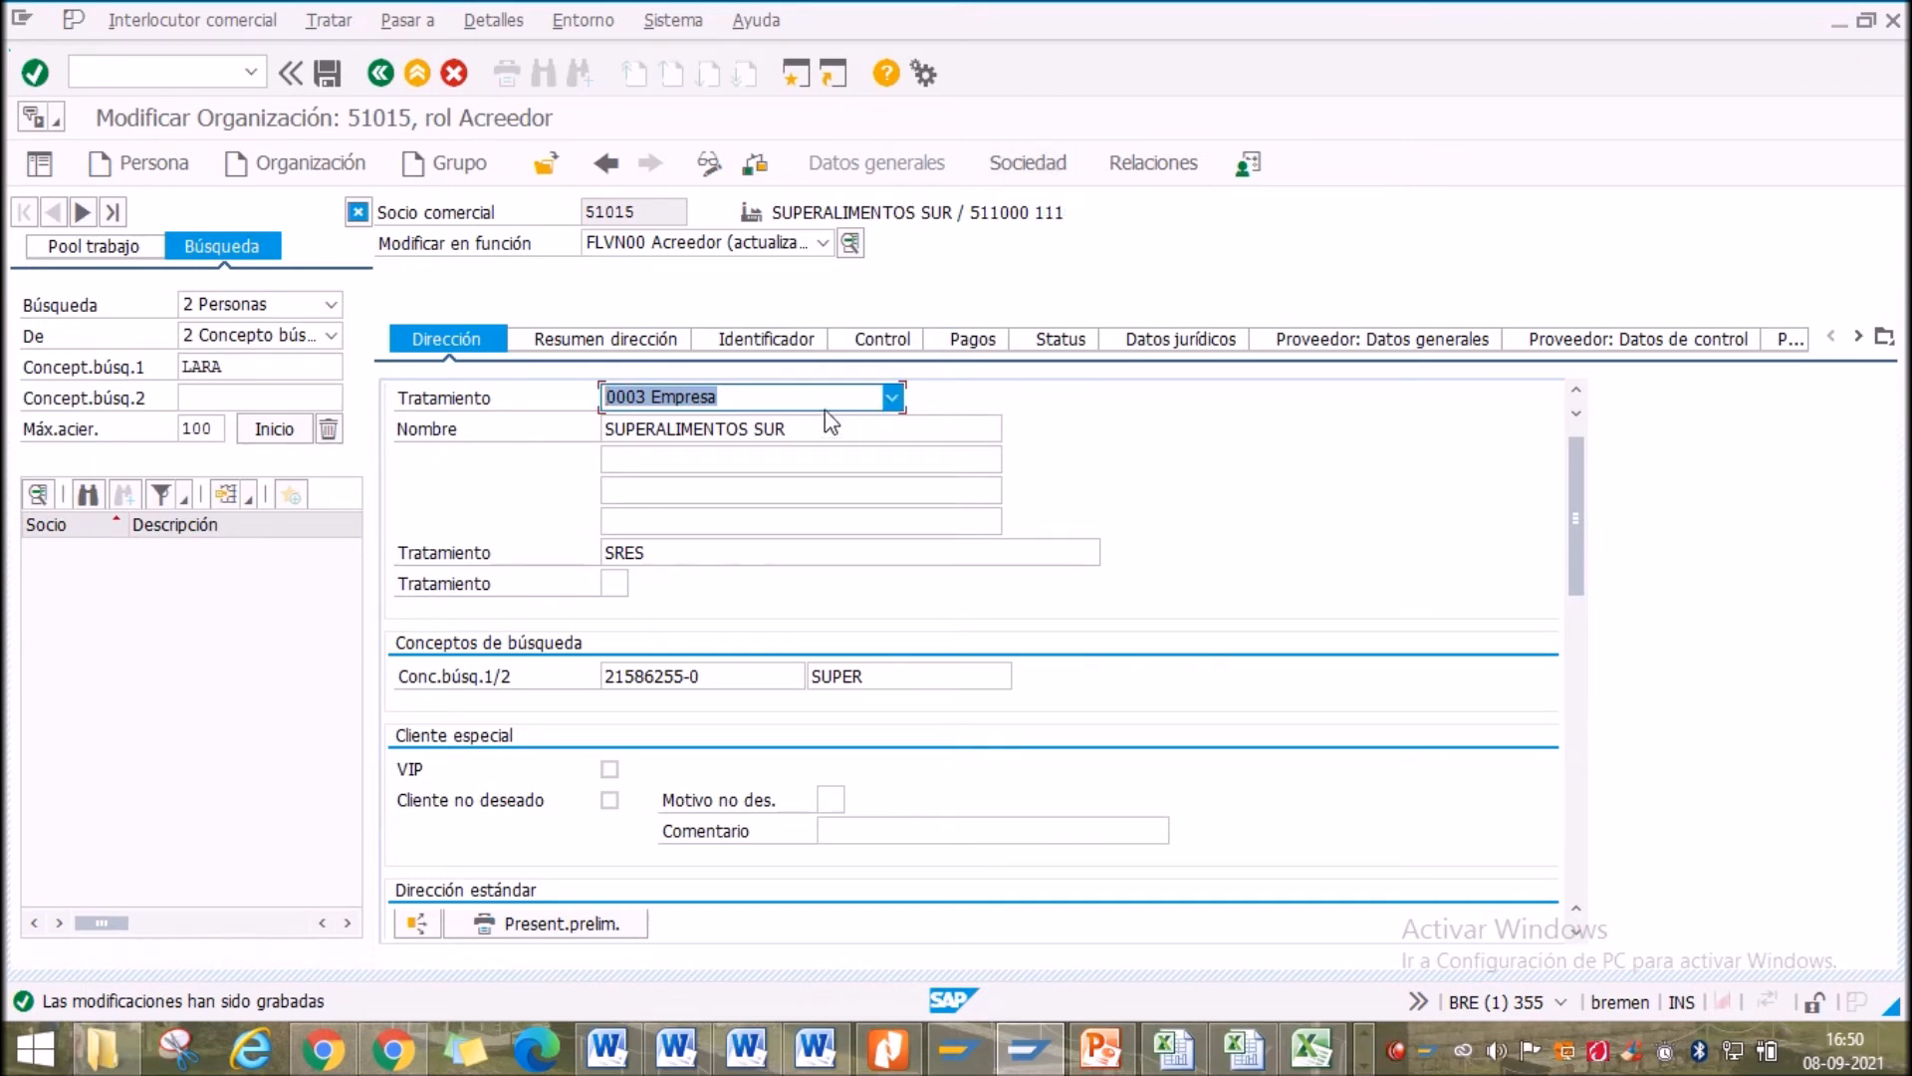
Open the US00 company-code data and select supplier number 125007
left_click(1040, 169)
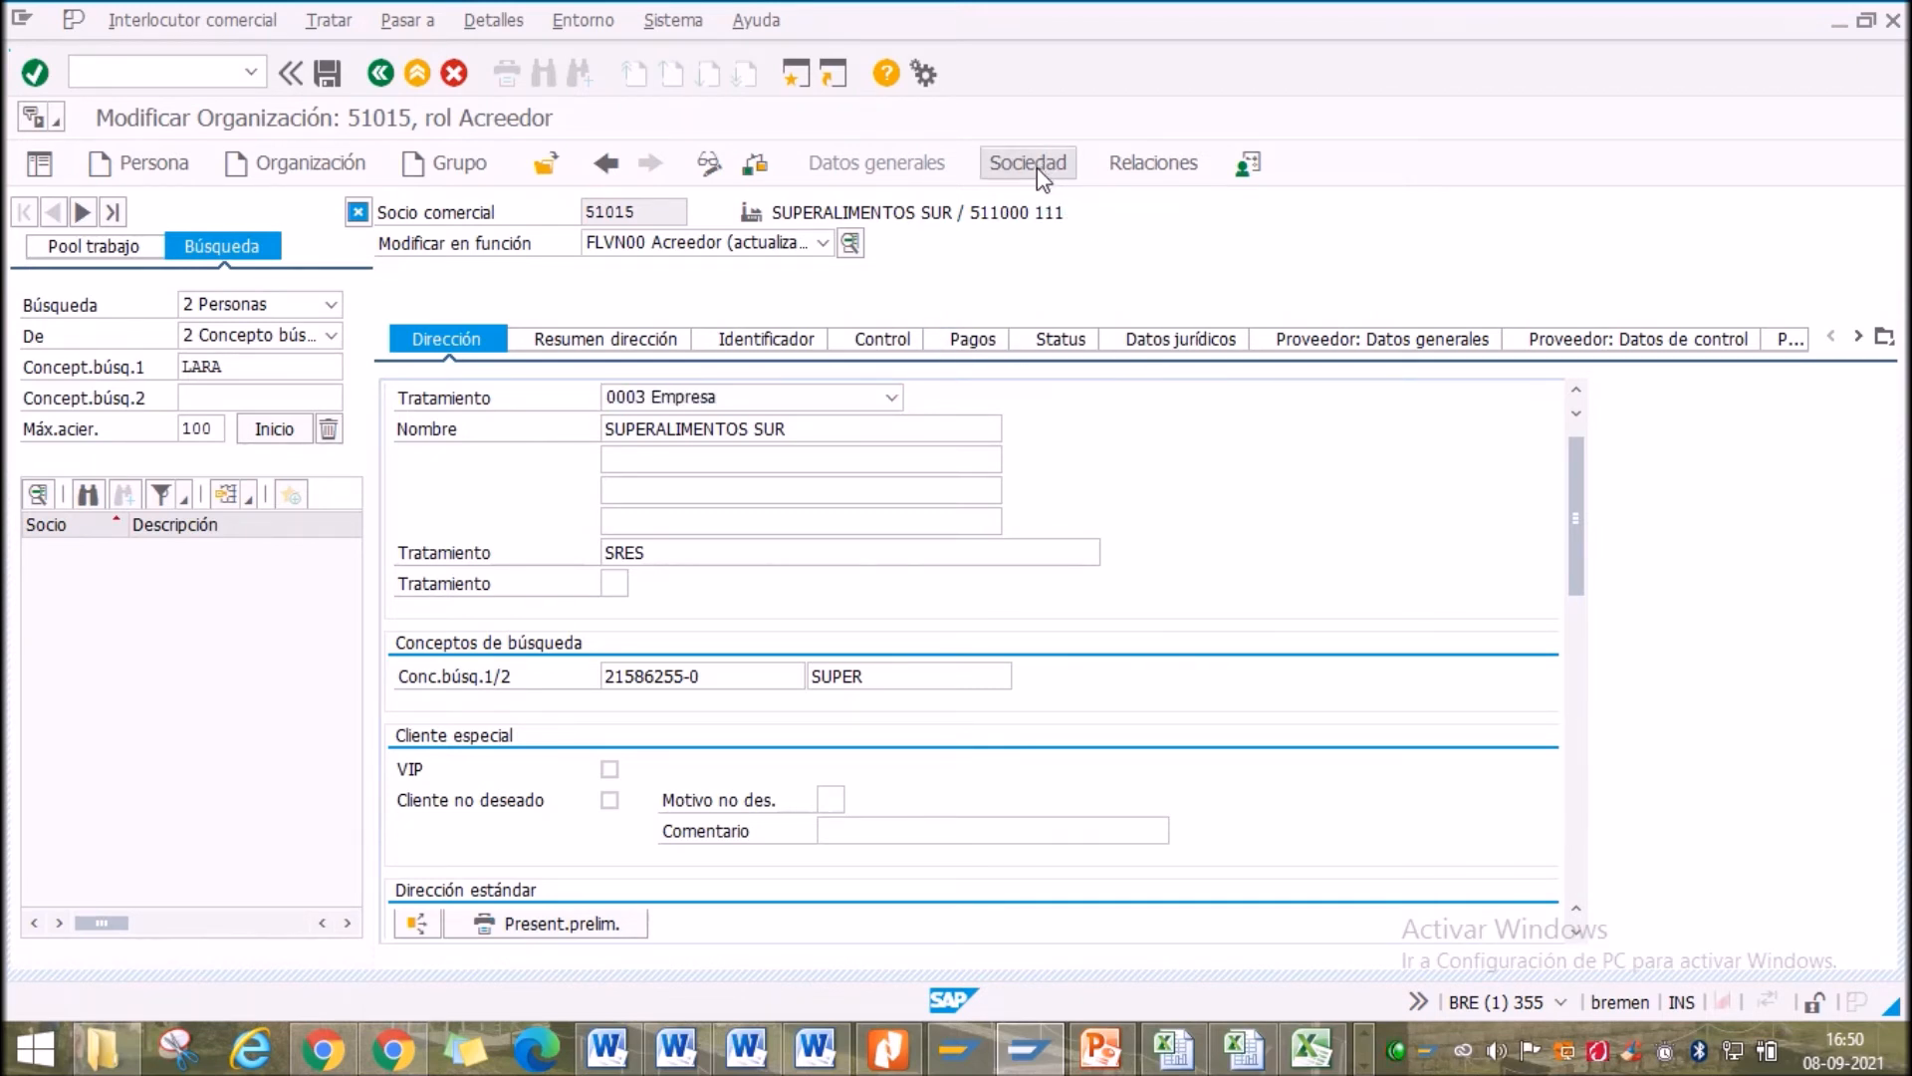
left_click_drag(675, 431, 552, 414)
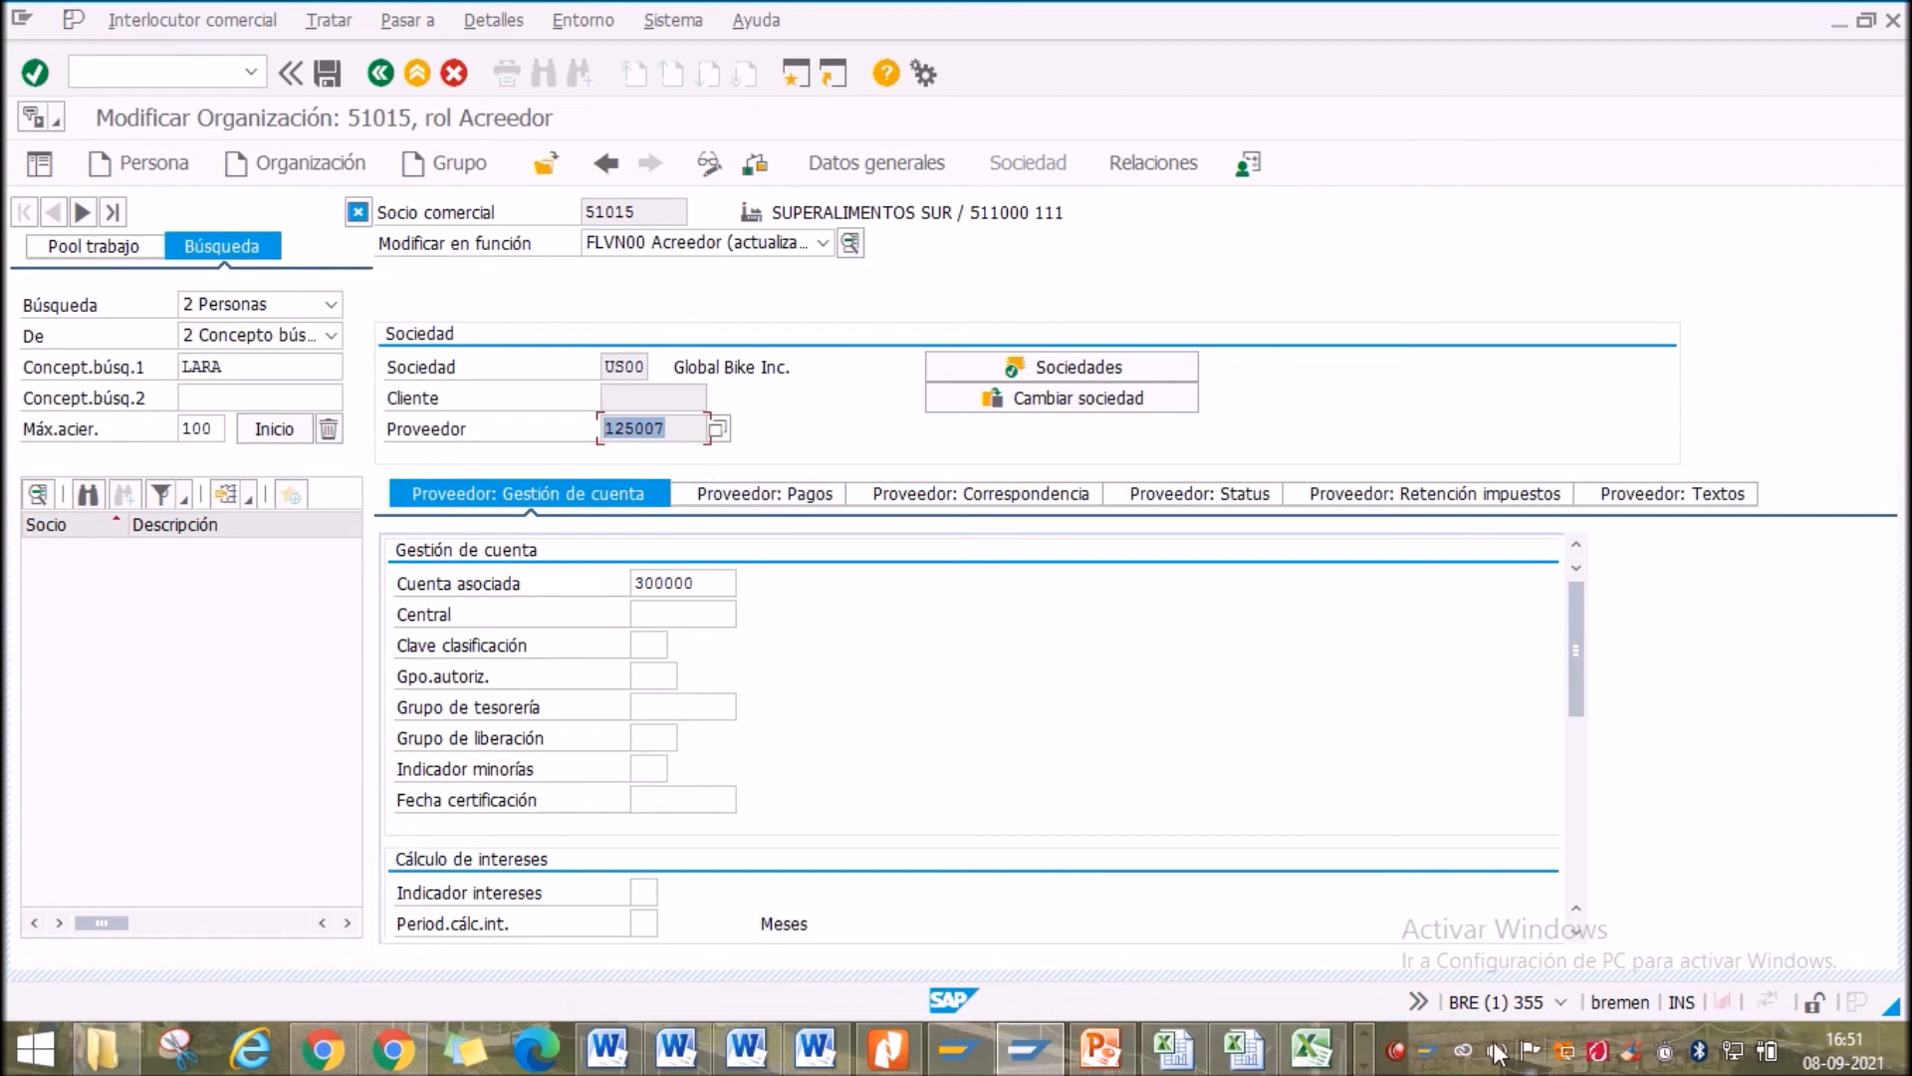
Show slide 113, VISTAS DE PROVEEDORES, in PowerPoint with nothing selected
left_click(1096, 1048)
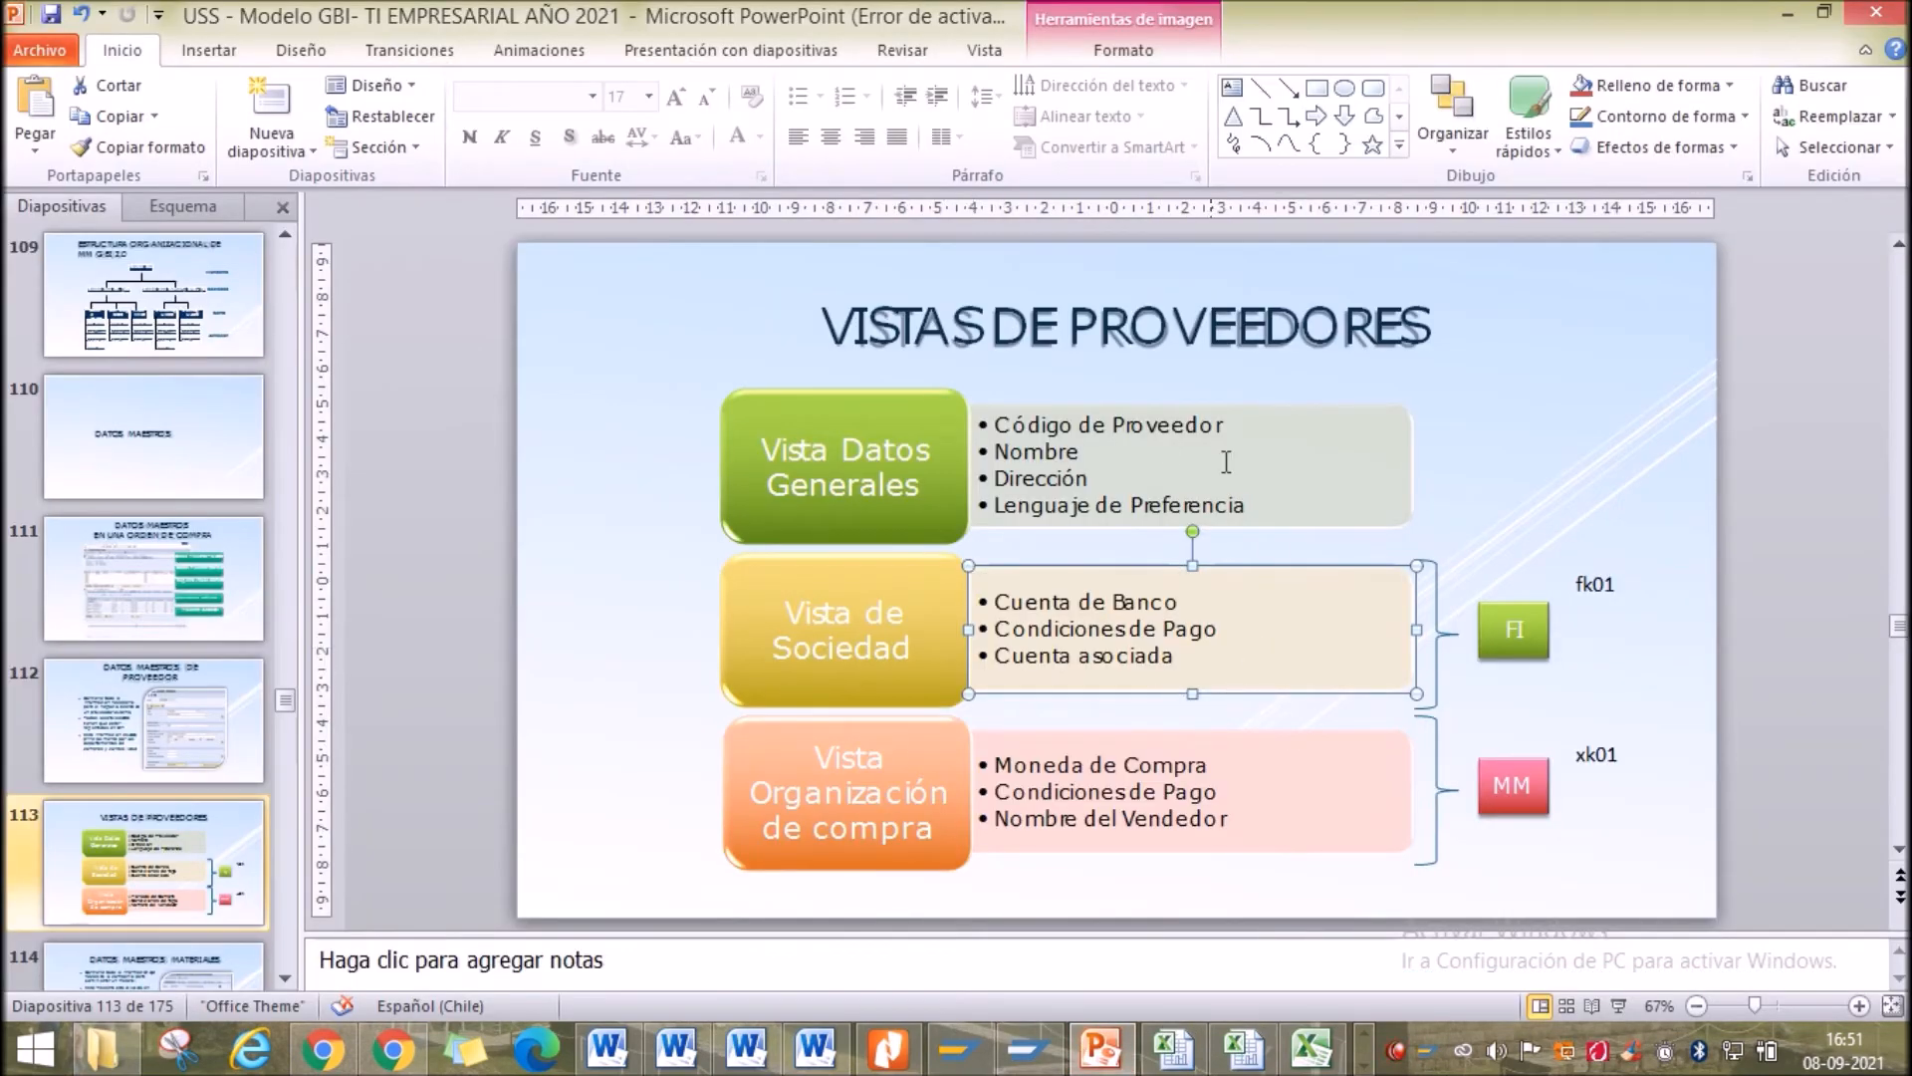
left_click(1503, 459)
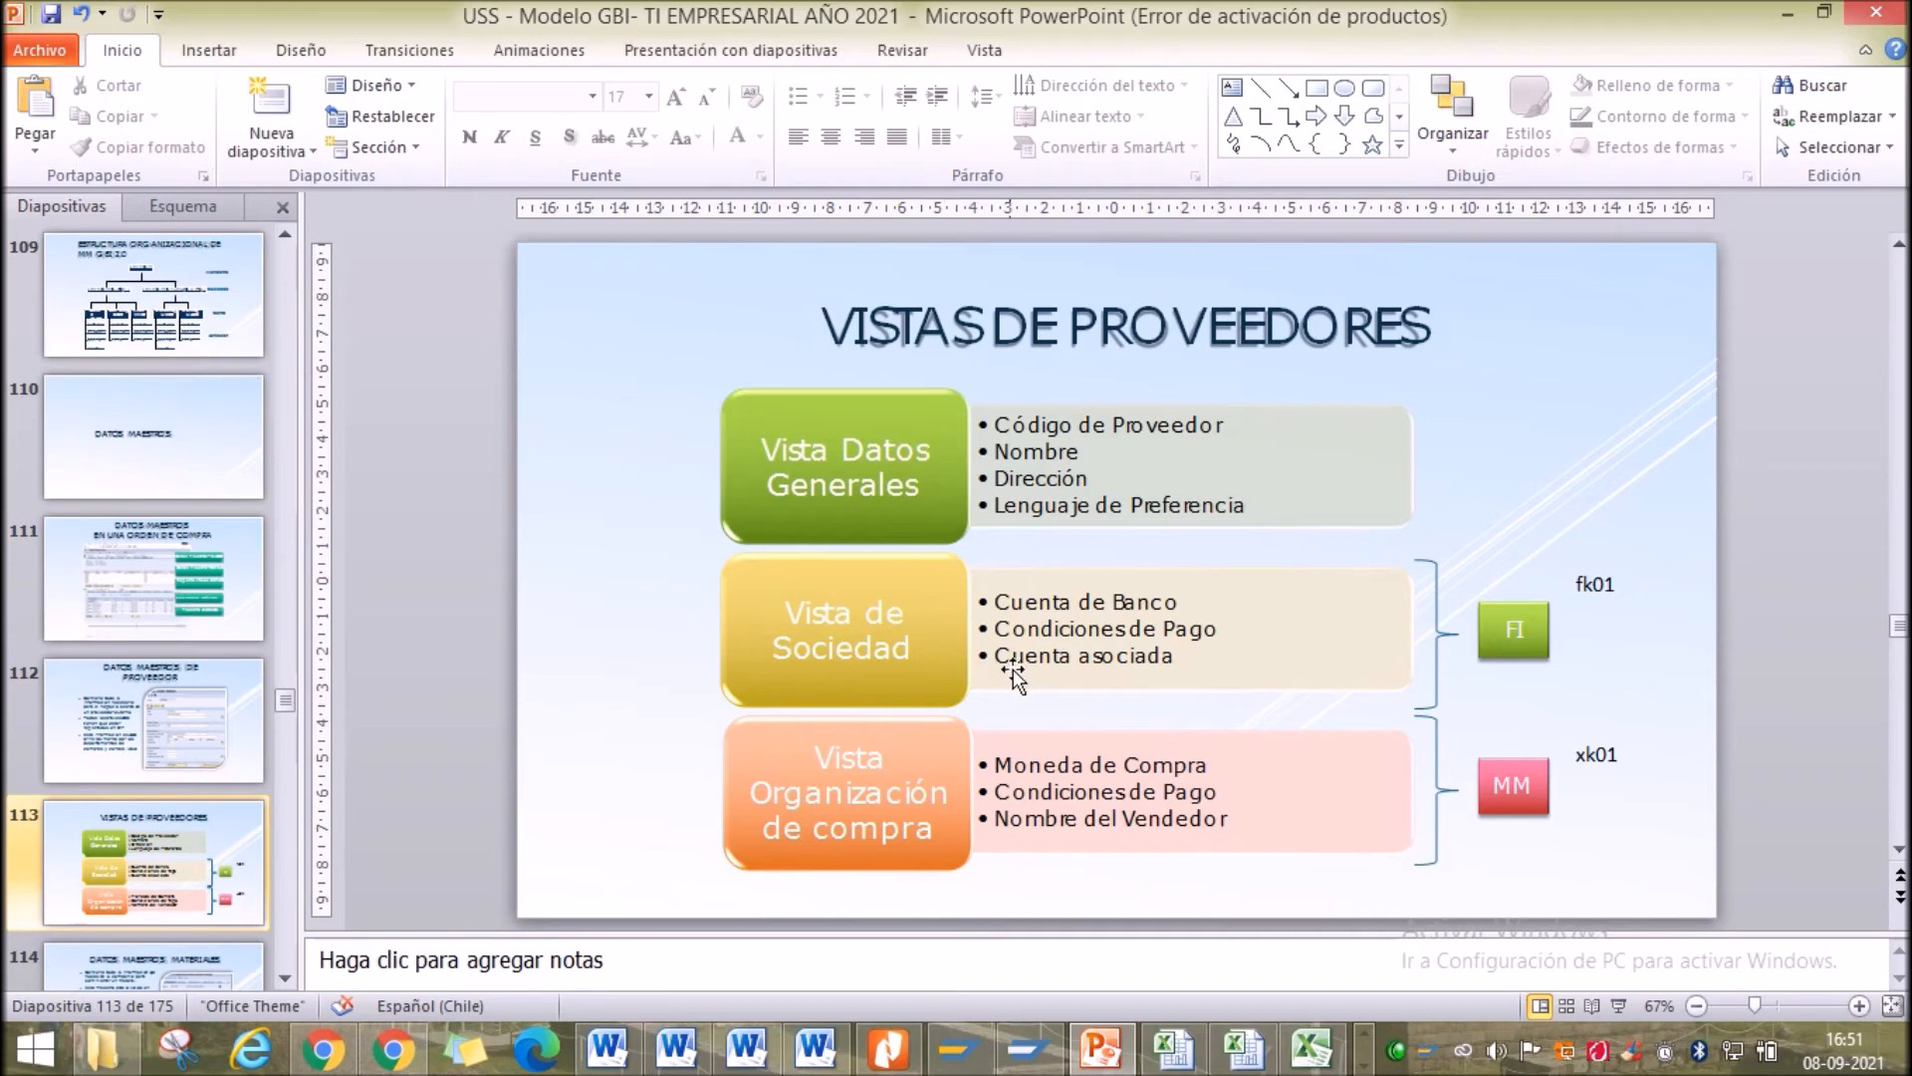
Return to partner 51015 in SAP and switch it to display mode
left_click(1021, 1055)
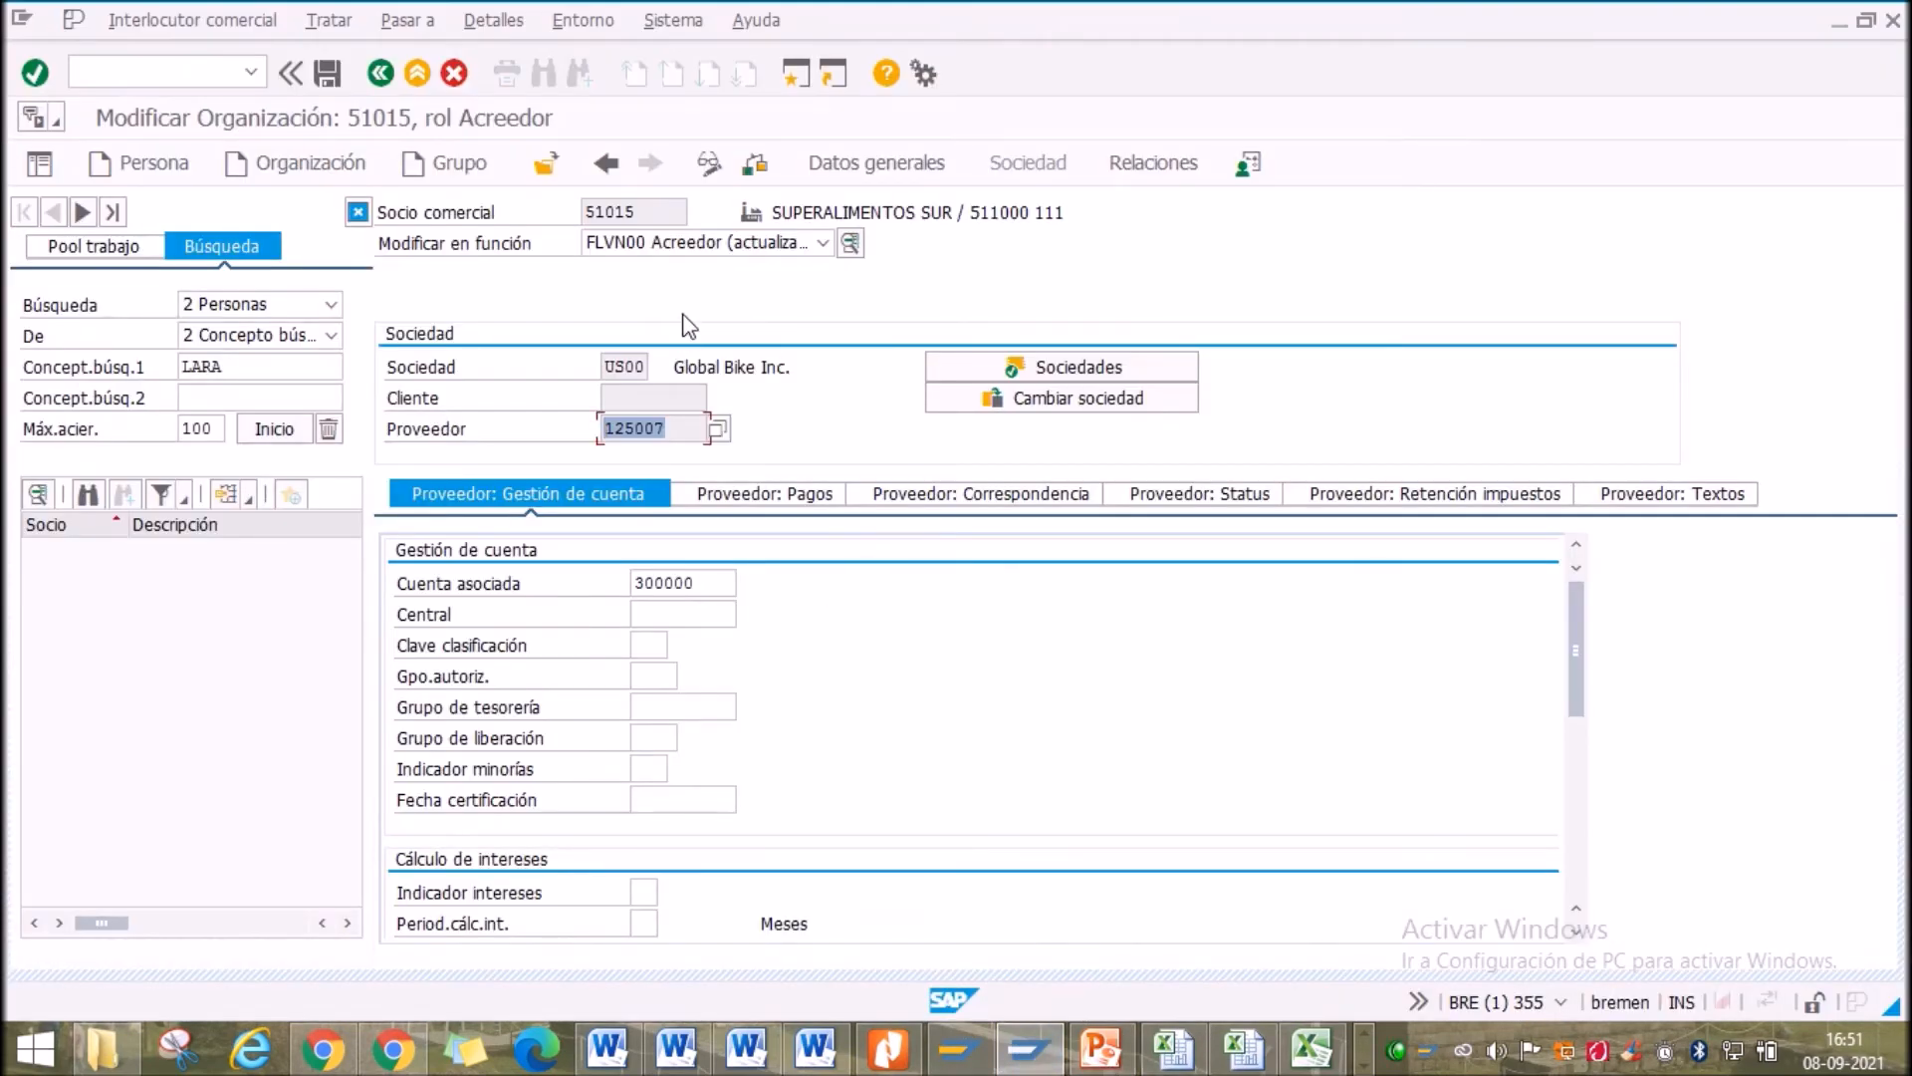
left_click(170, 18)
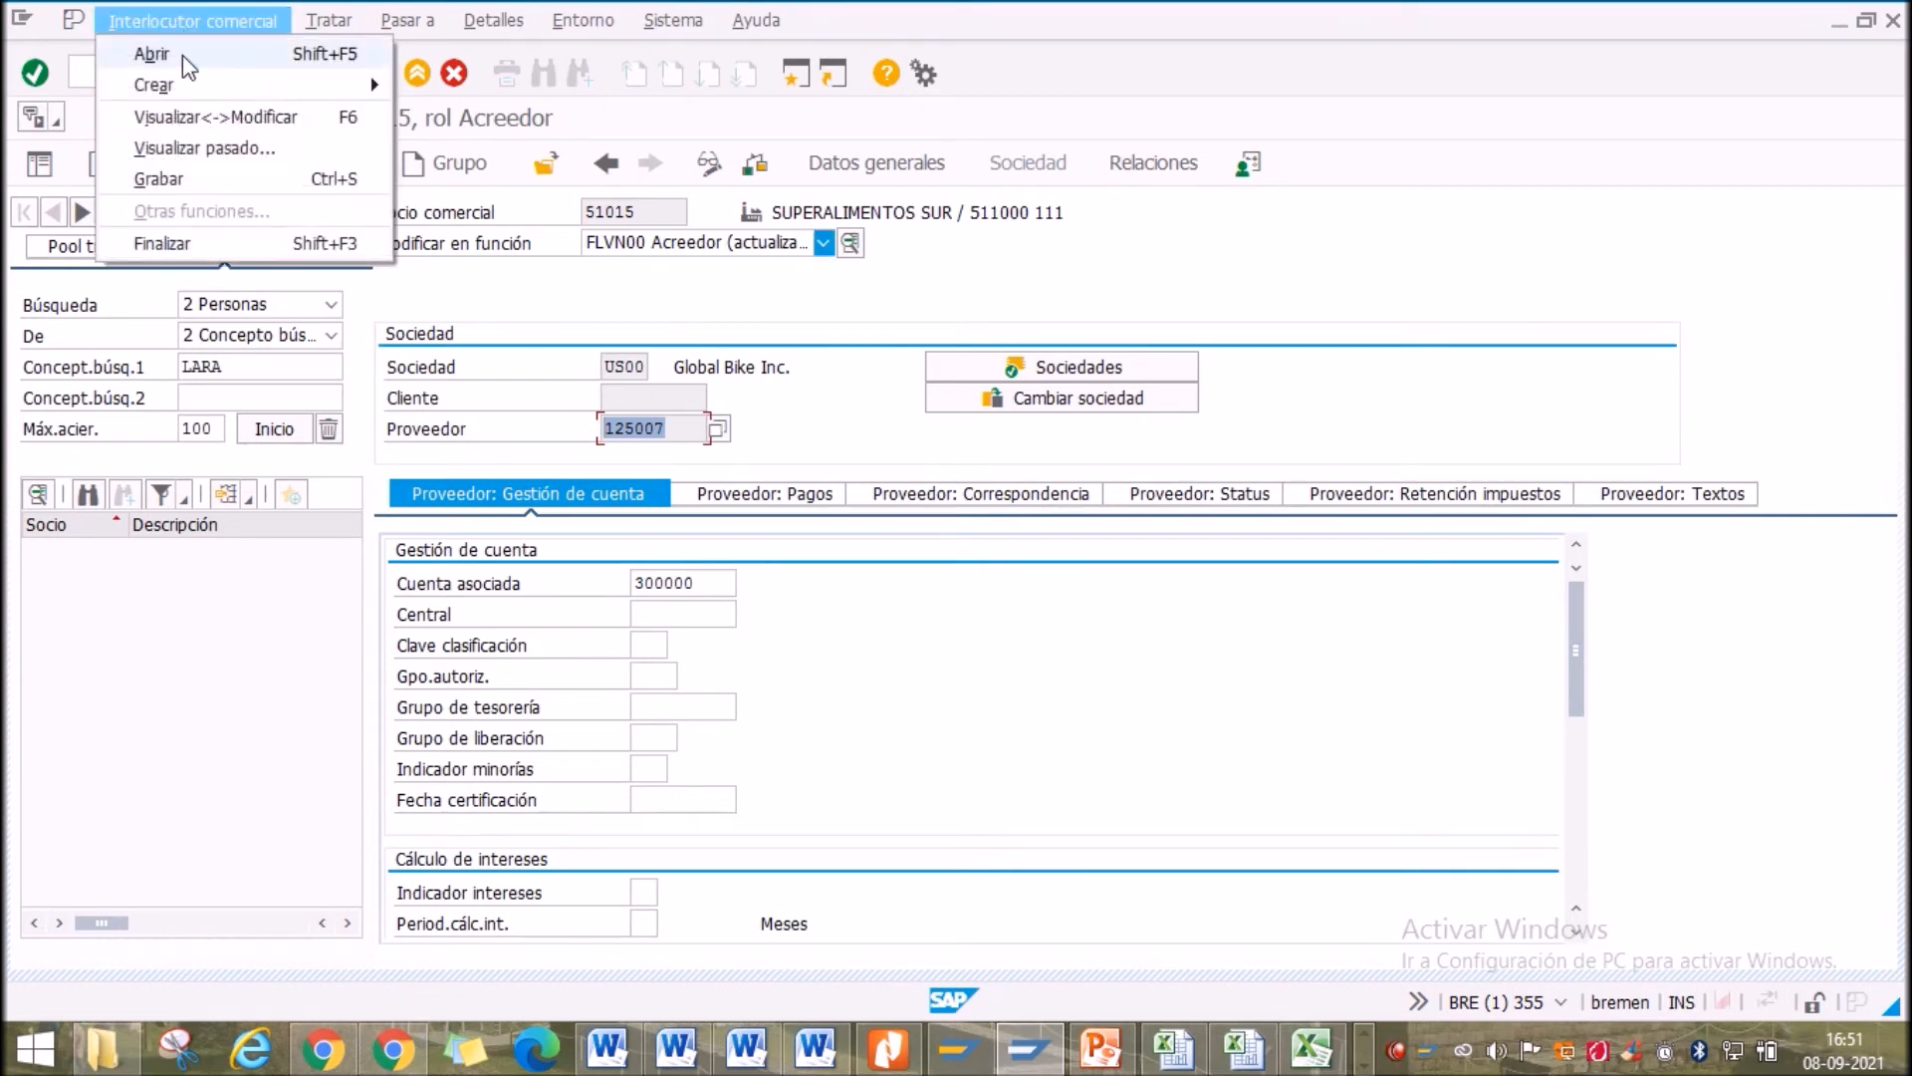
left_click(211, 117)
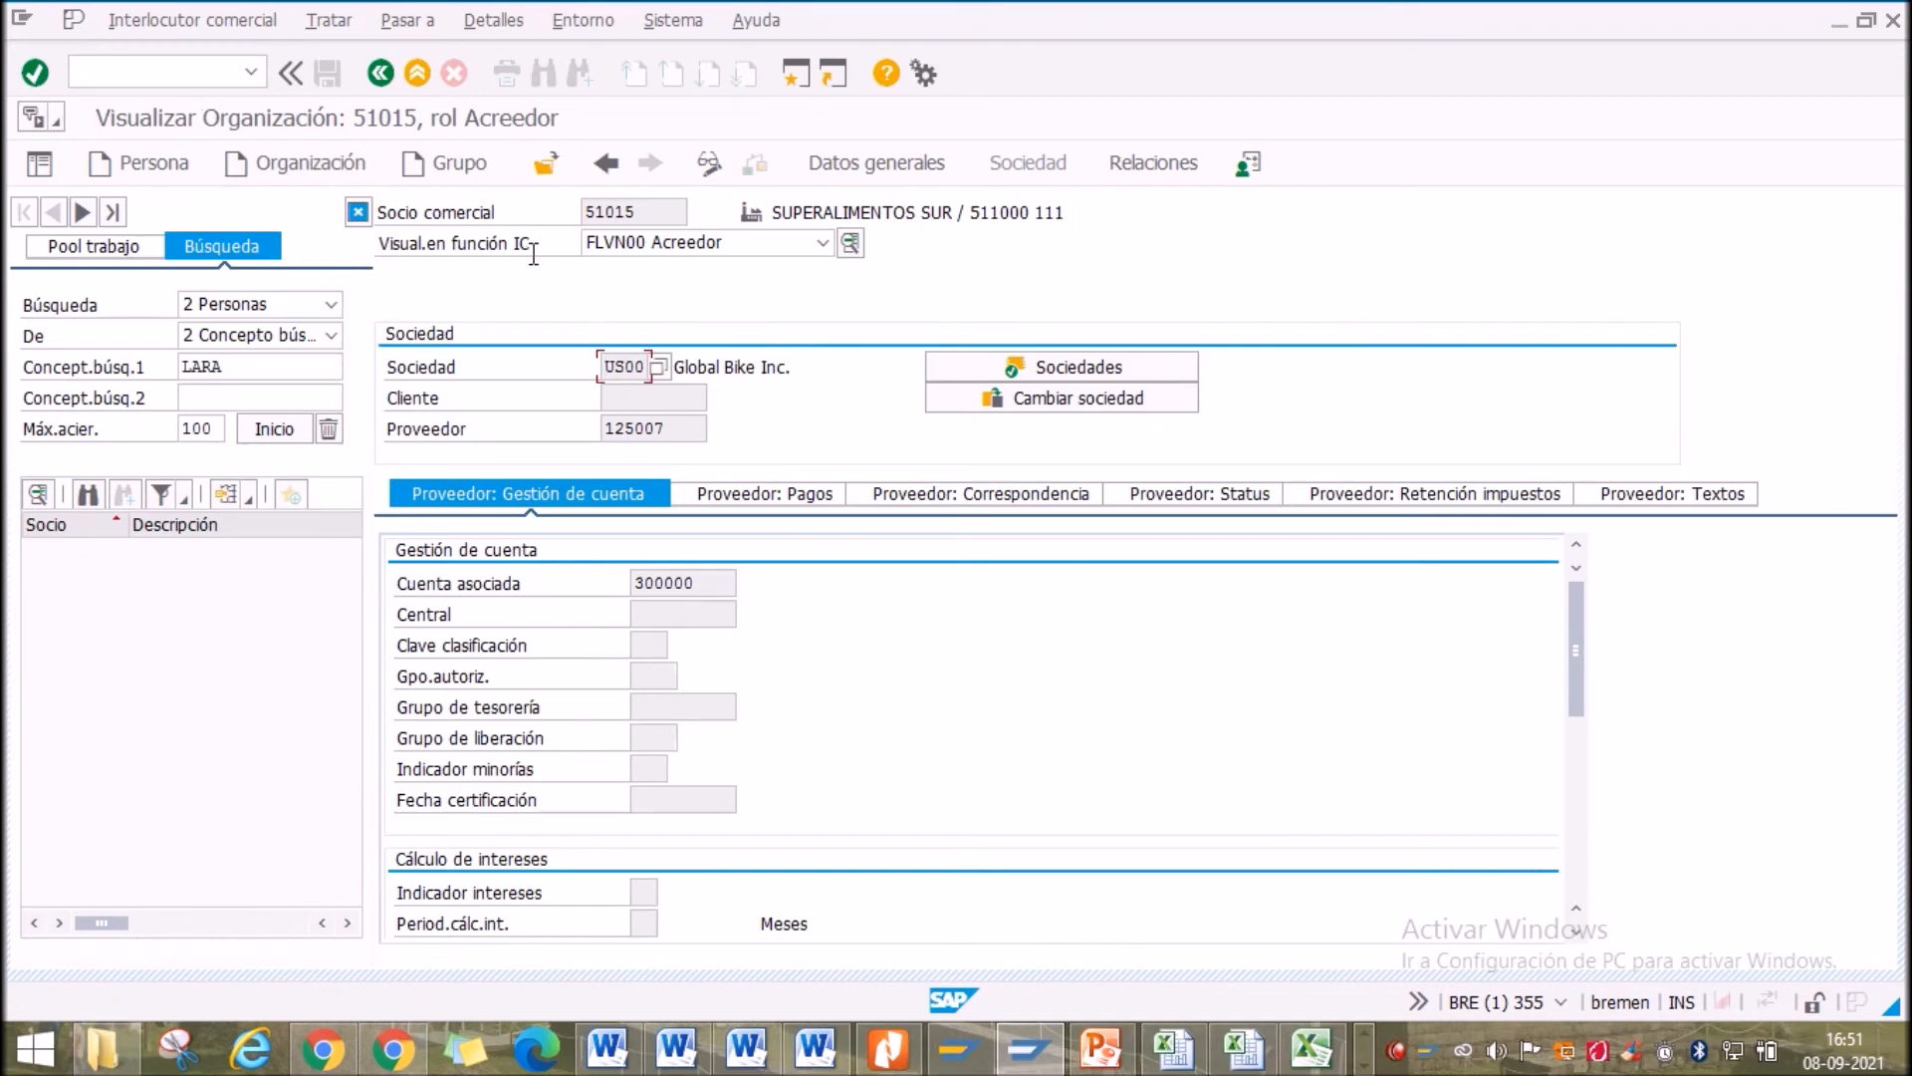
left_click(721, 249)
left_click(717, 246)
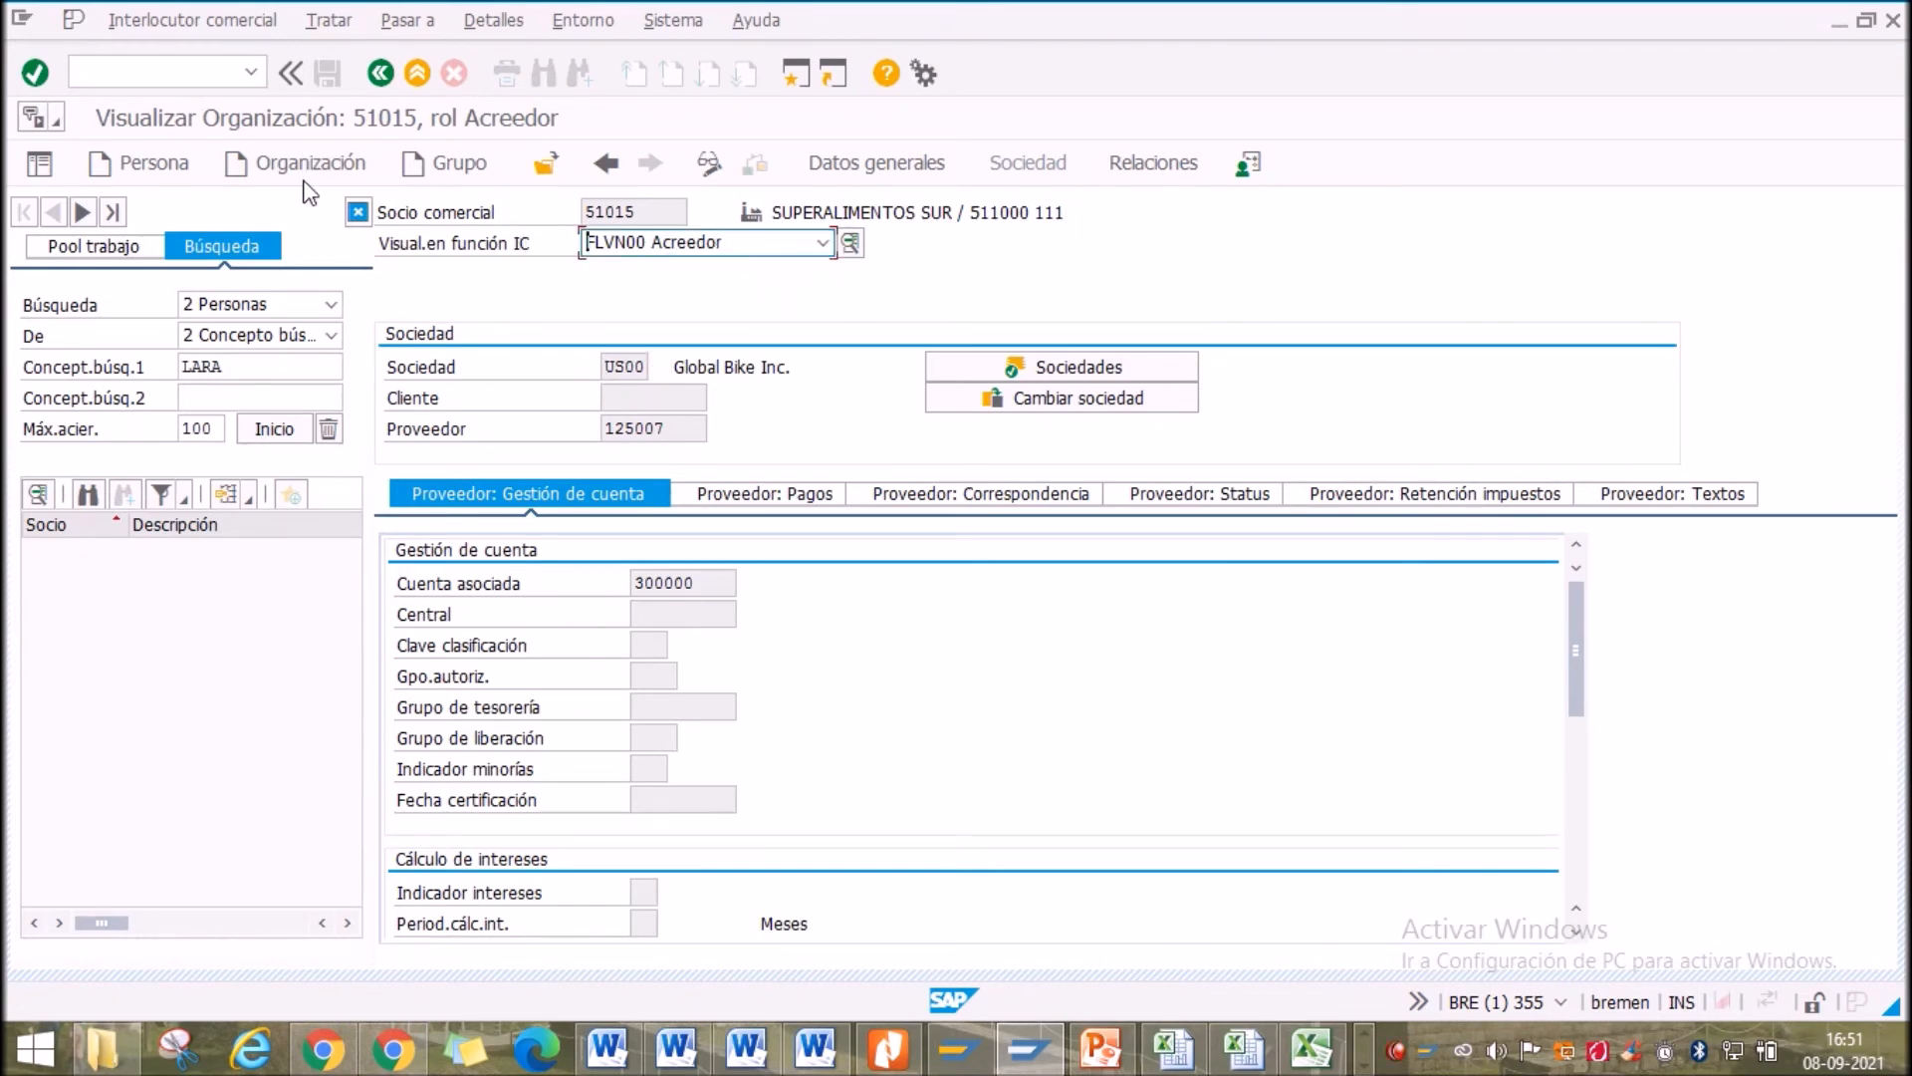
Switch partner 51015 back to change mode and list the Modificar en función roles
left_click(192, 20)
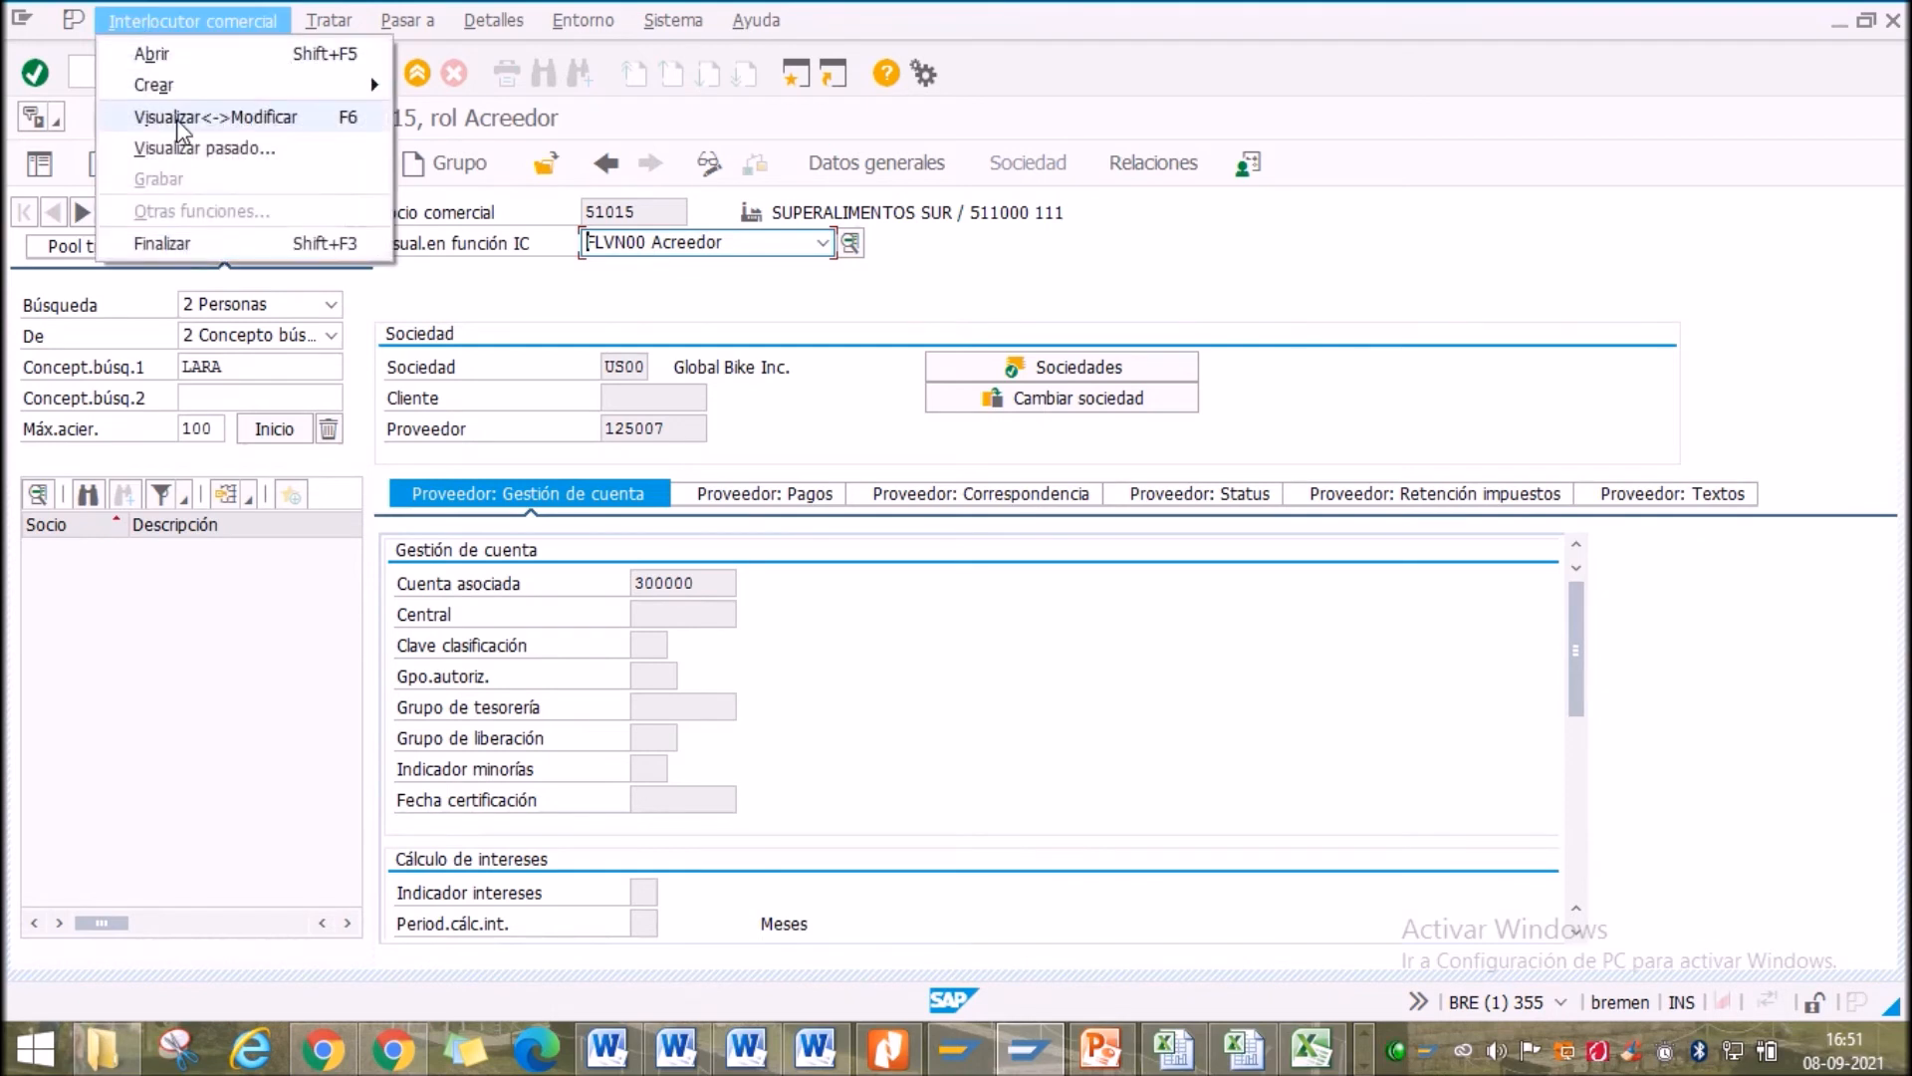
left_click(180, 118)
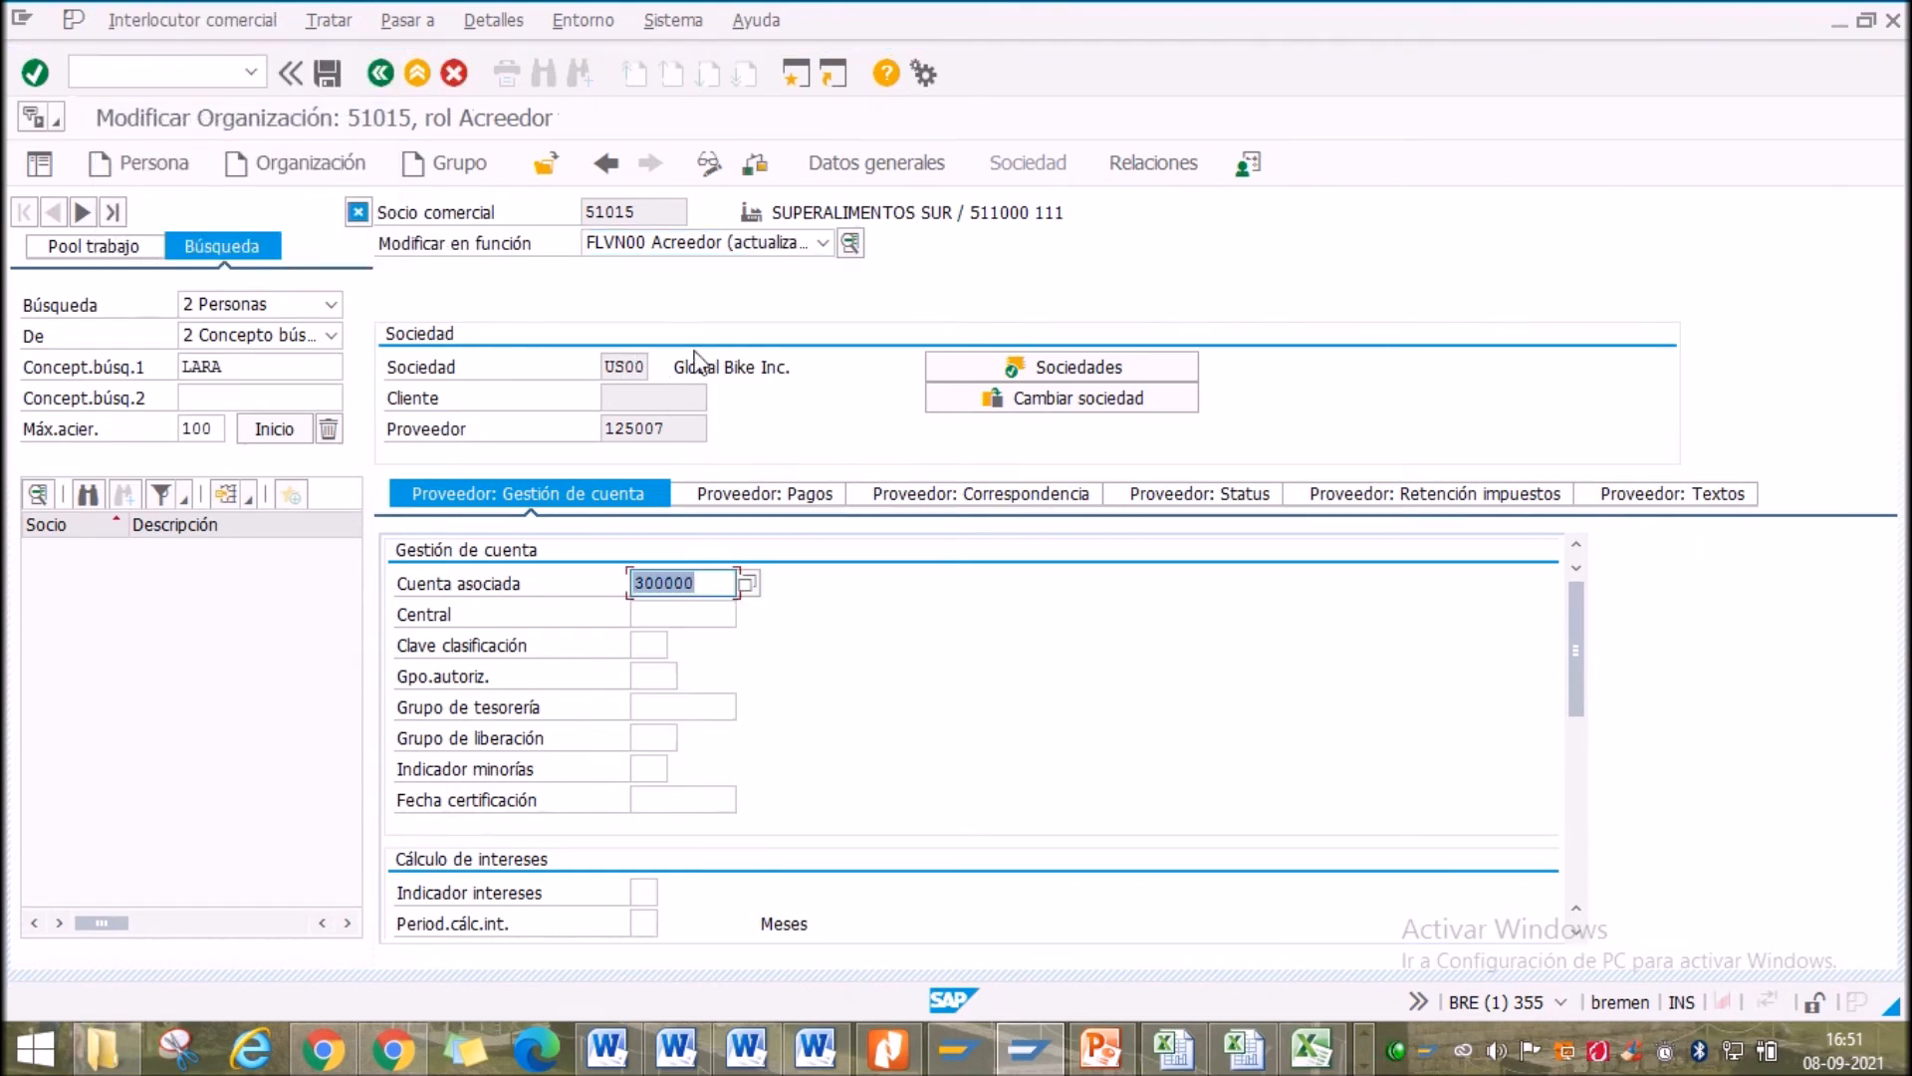
left_click(714, 248)
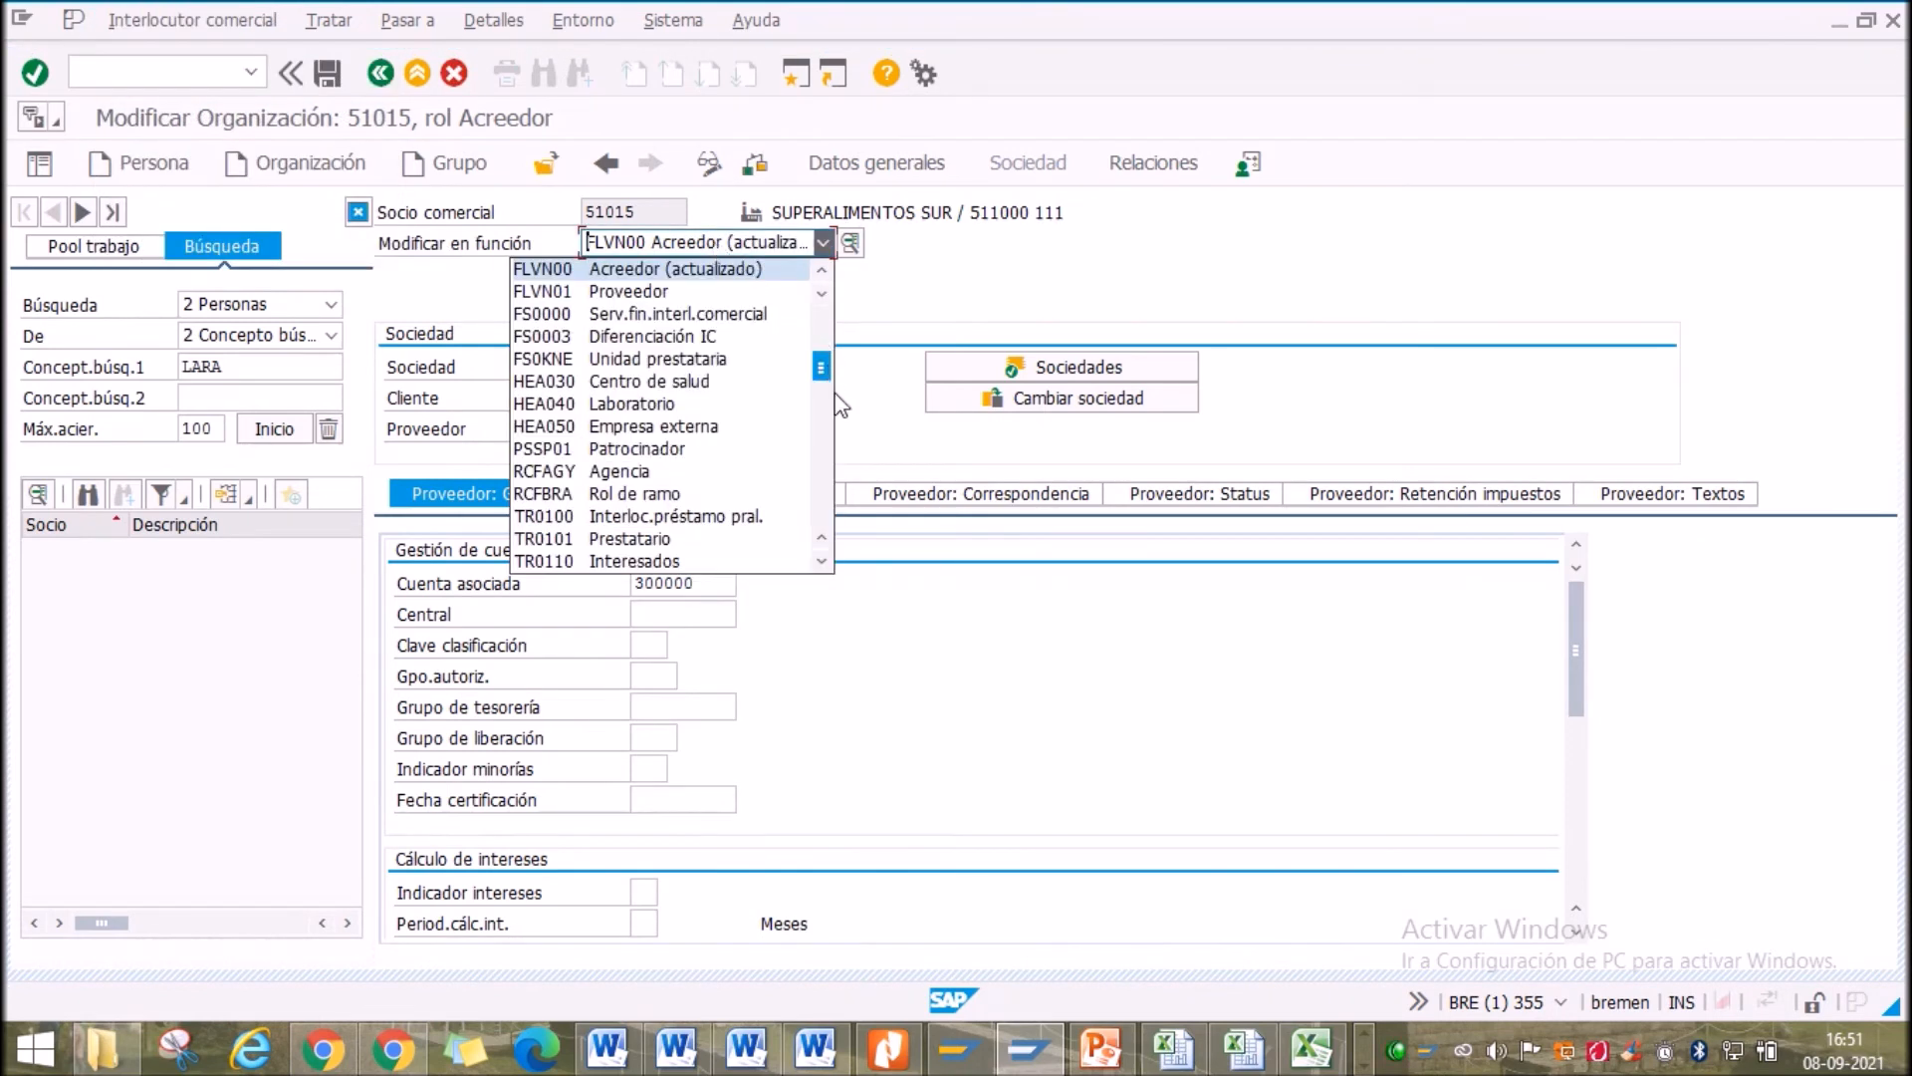
scroll(818, 432, "down", 10)
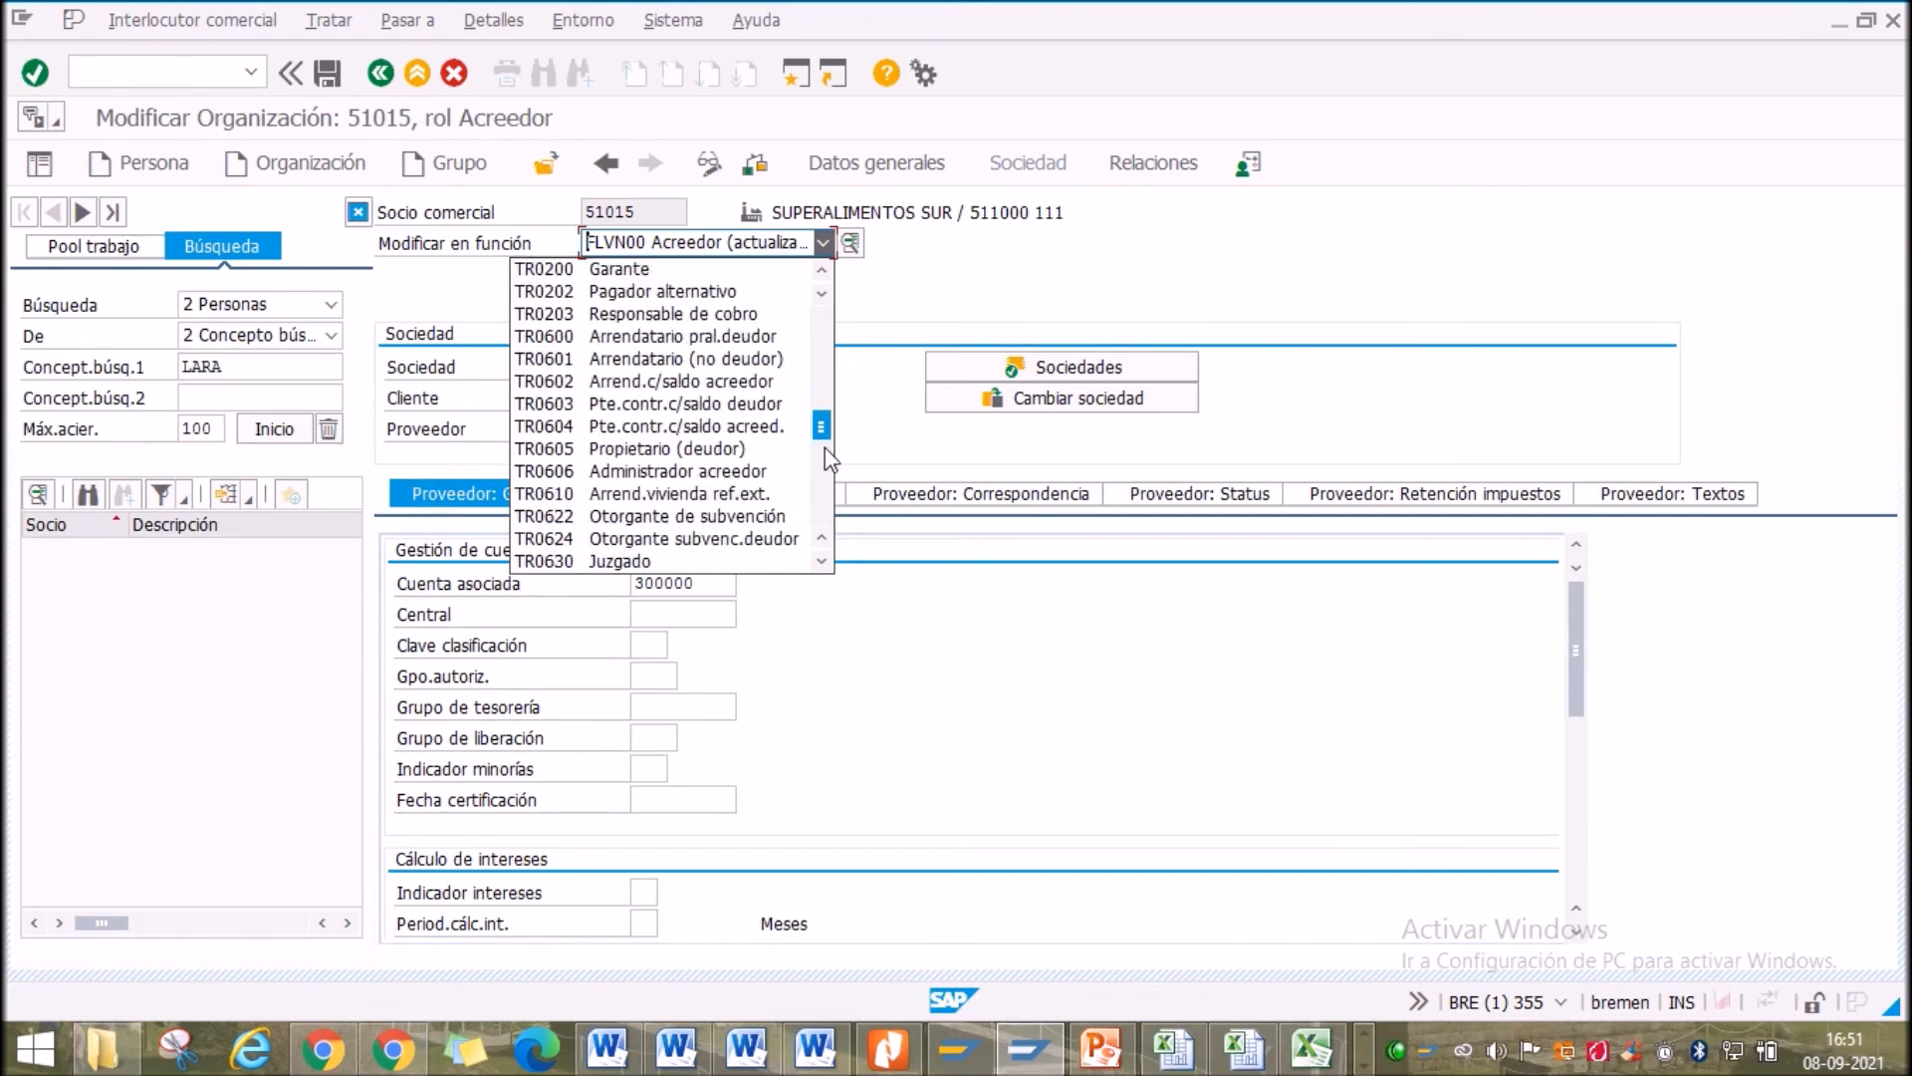
left_click_drag(822, 427, 805, 356)
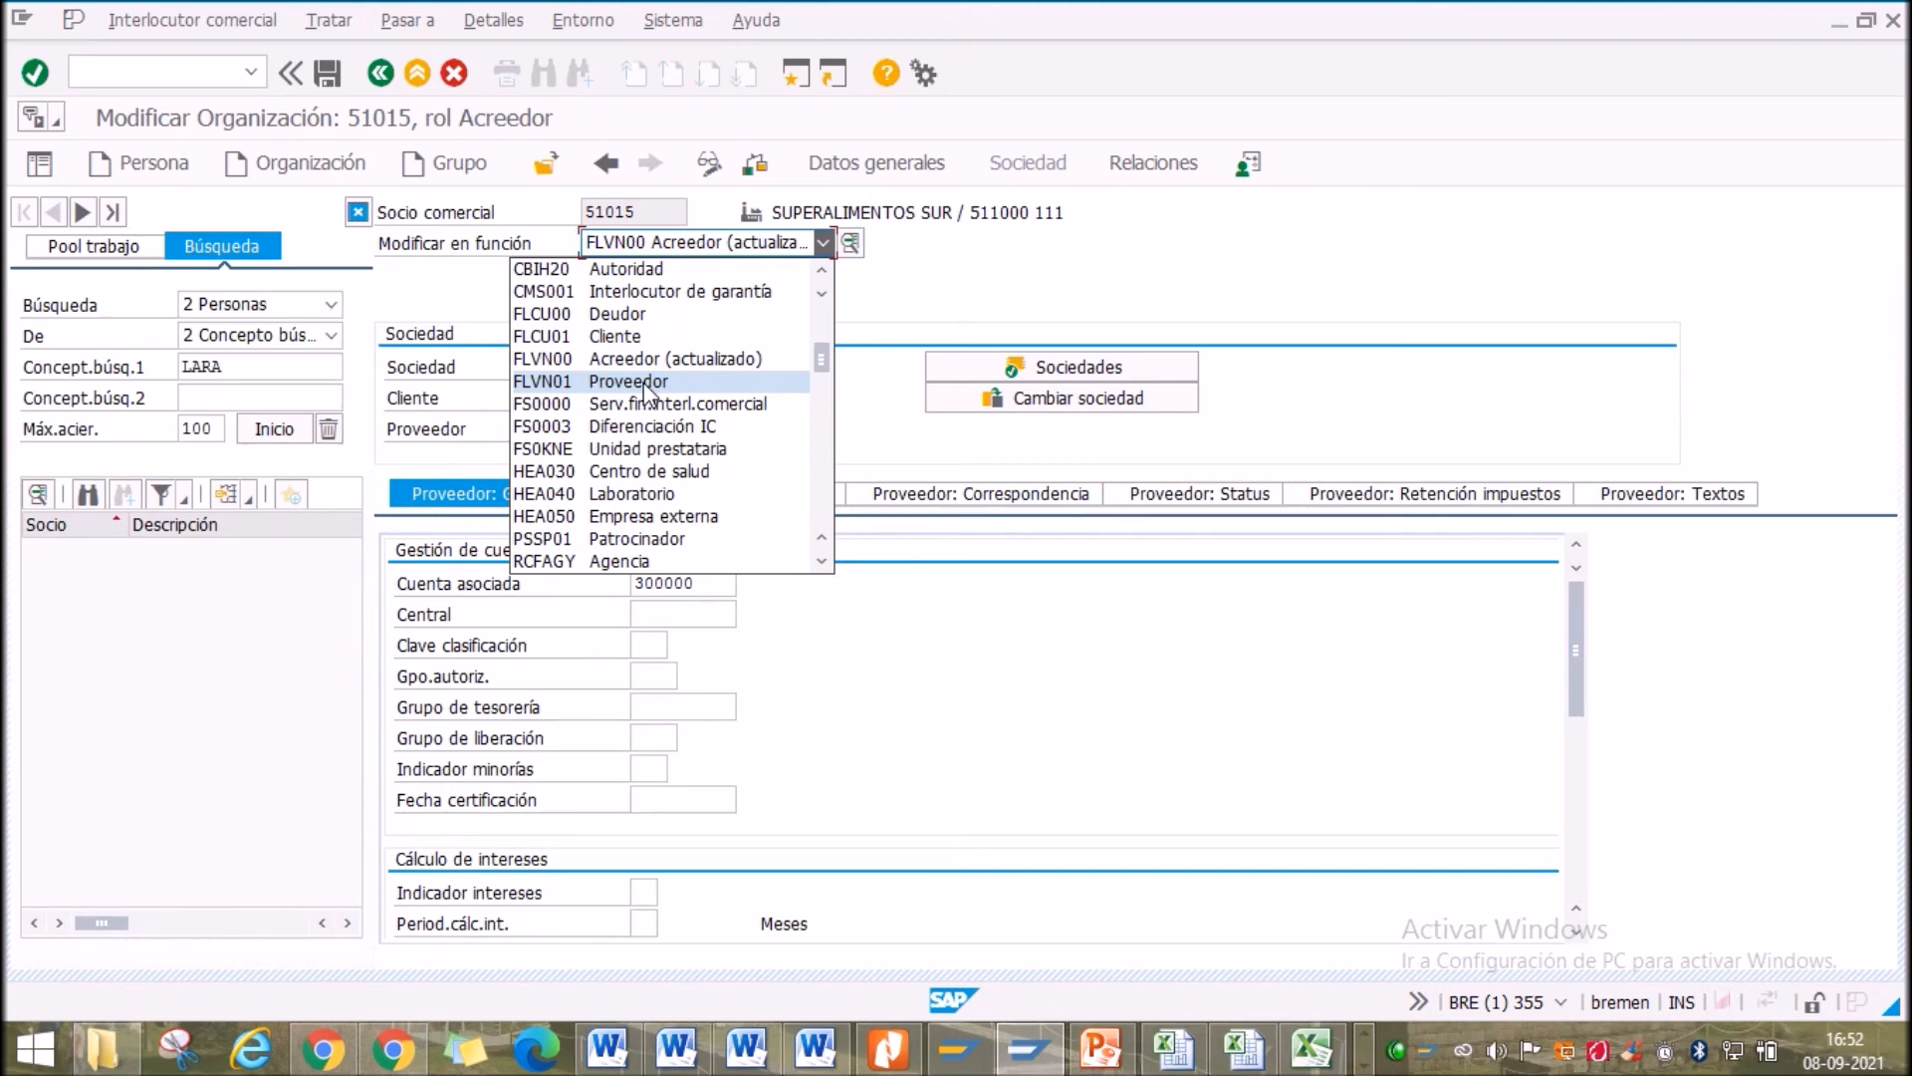
Add the FLVN01 Proveedor role to SUPERALIMENTOS SUR and show its Compras purchasing data
left_click(646, 386)
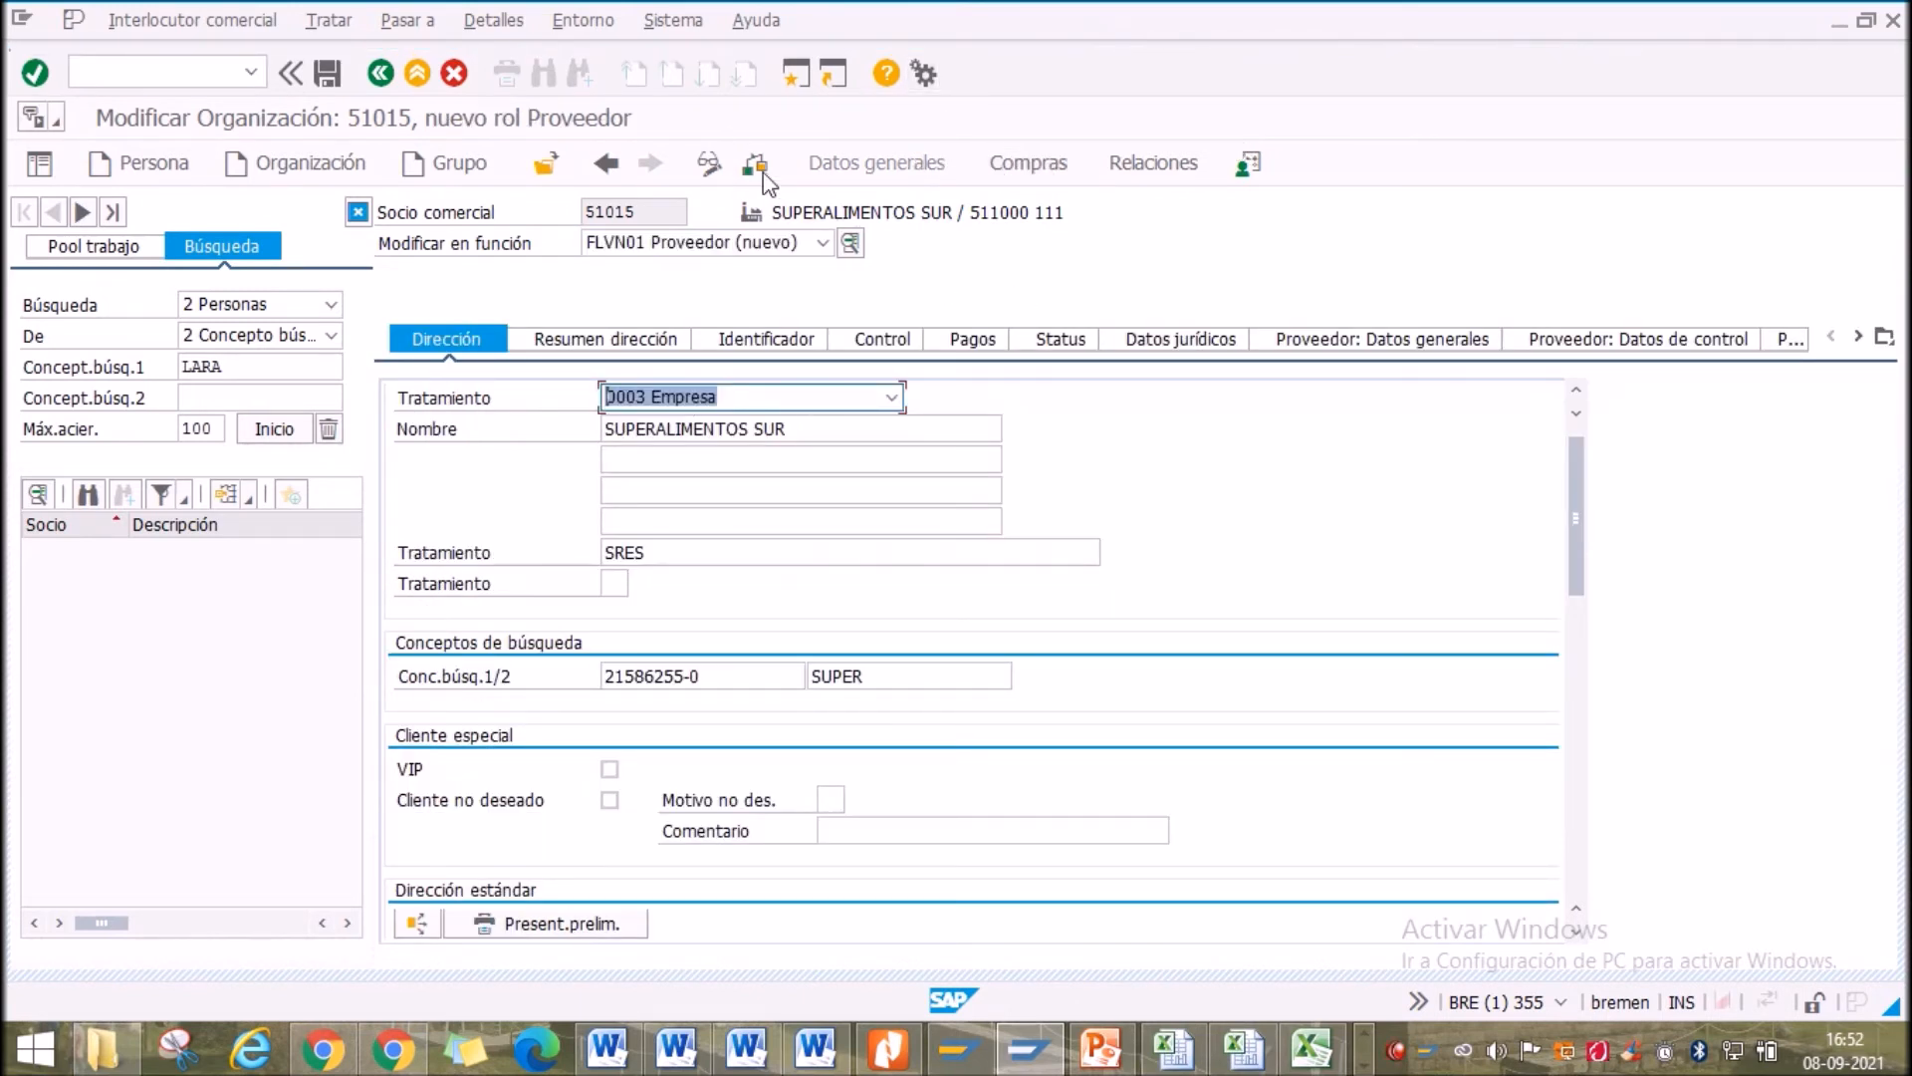
left_click(1032, 169)
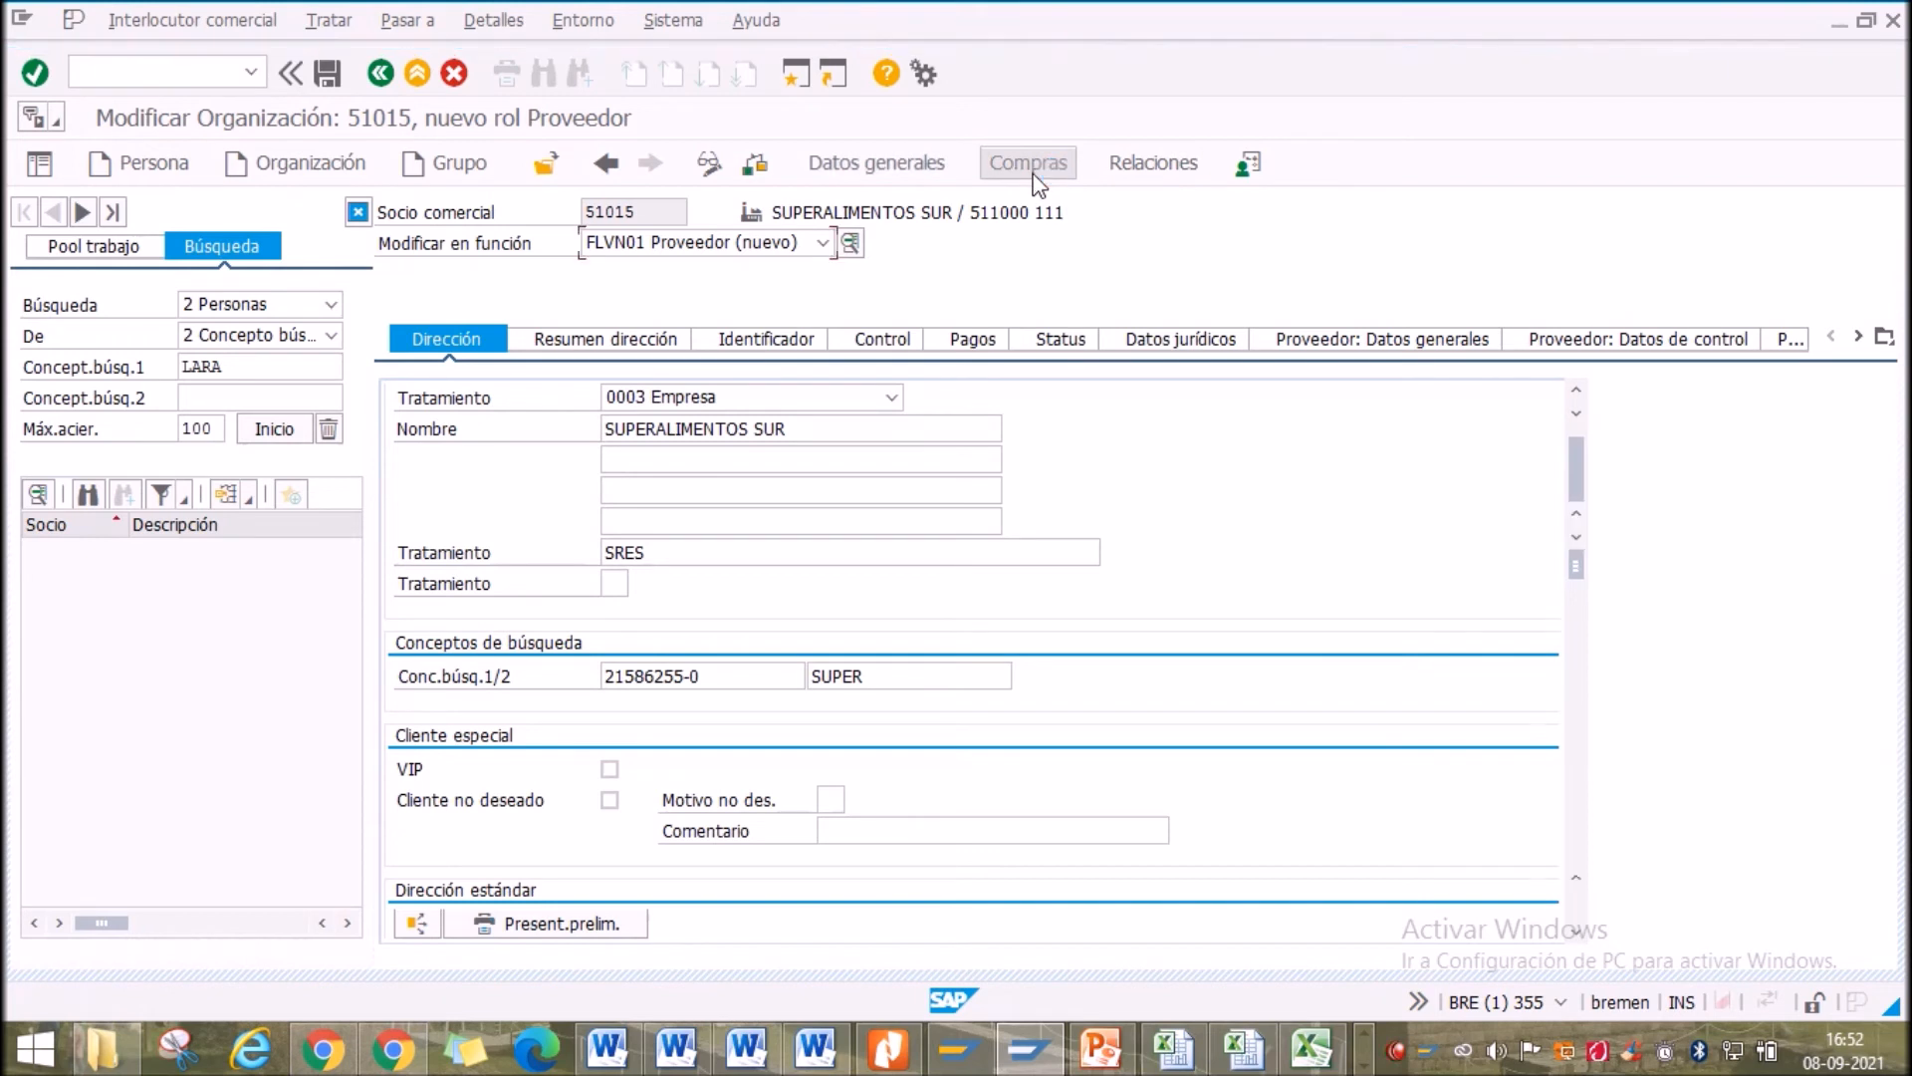
left_click(638, 371)
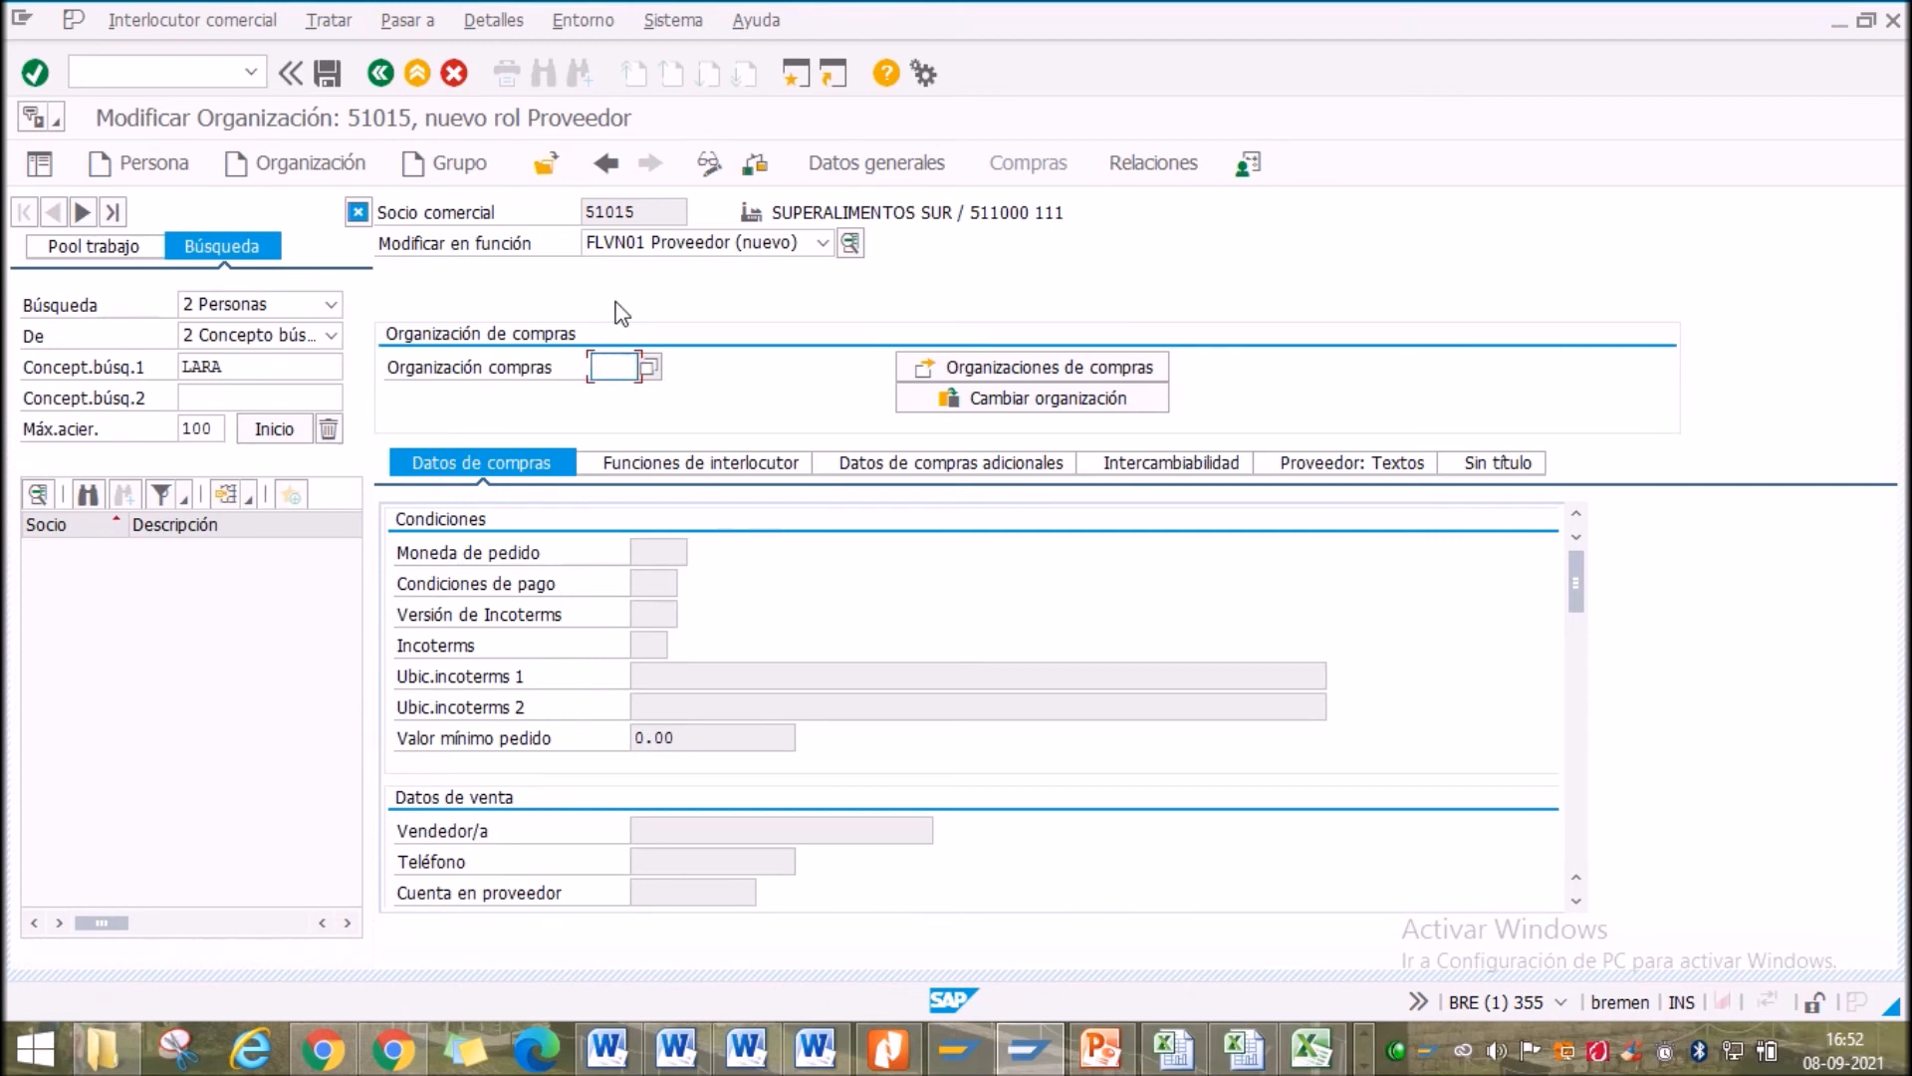
Pick US00 GBI US from the purchasing organization list and confirm it
left_click(650, 368)
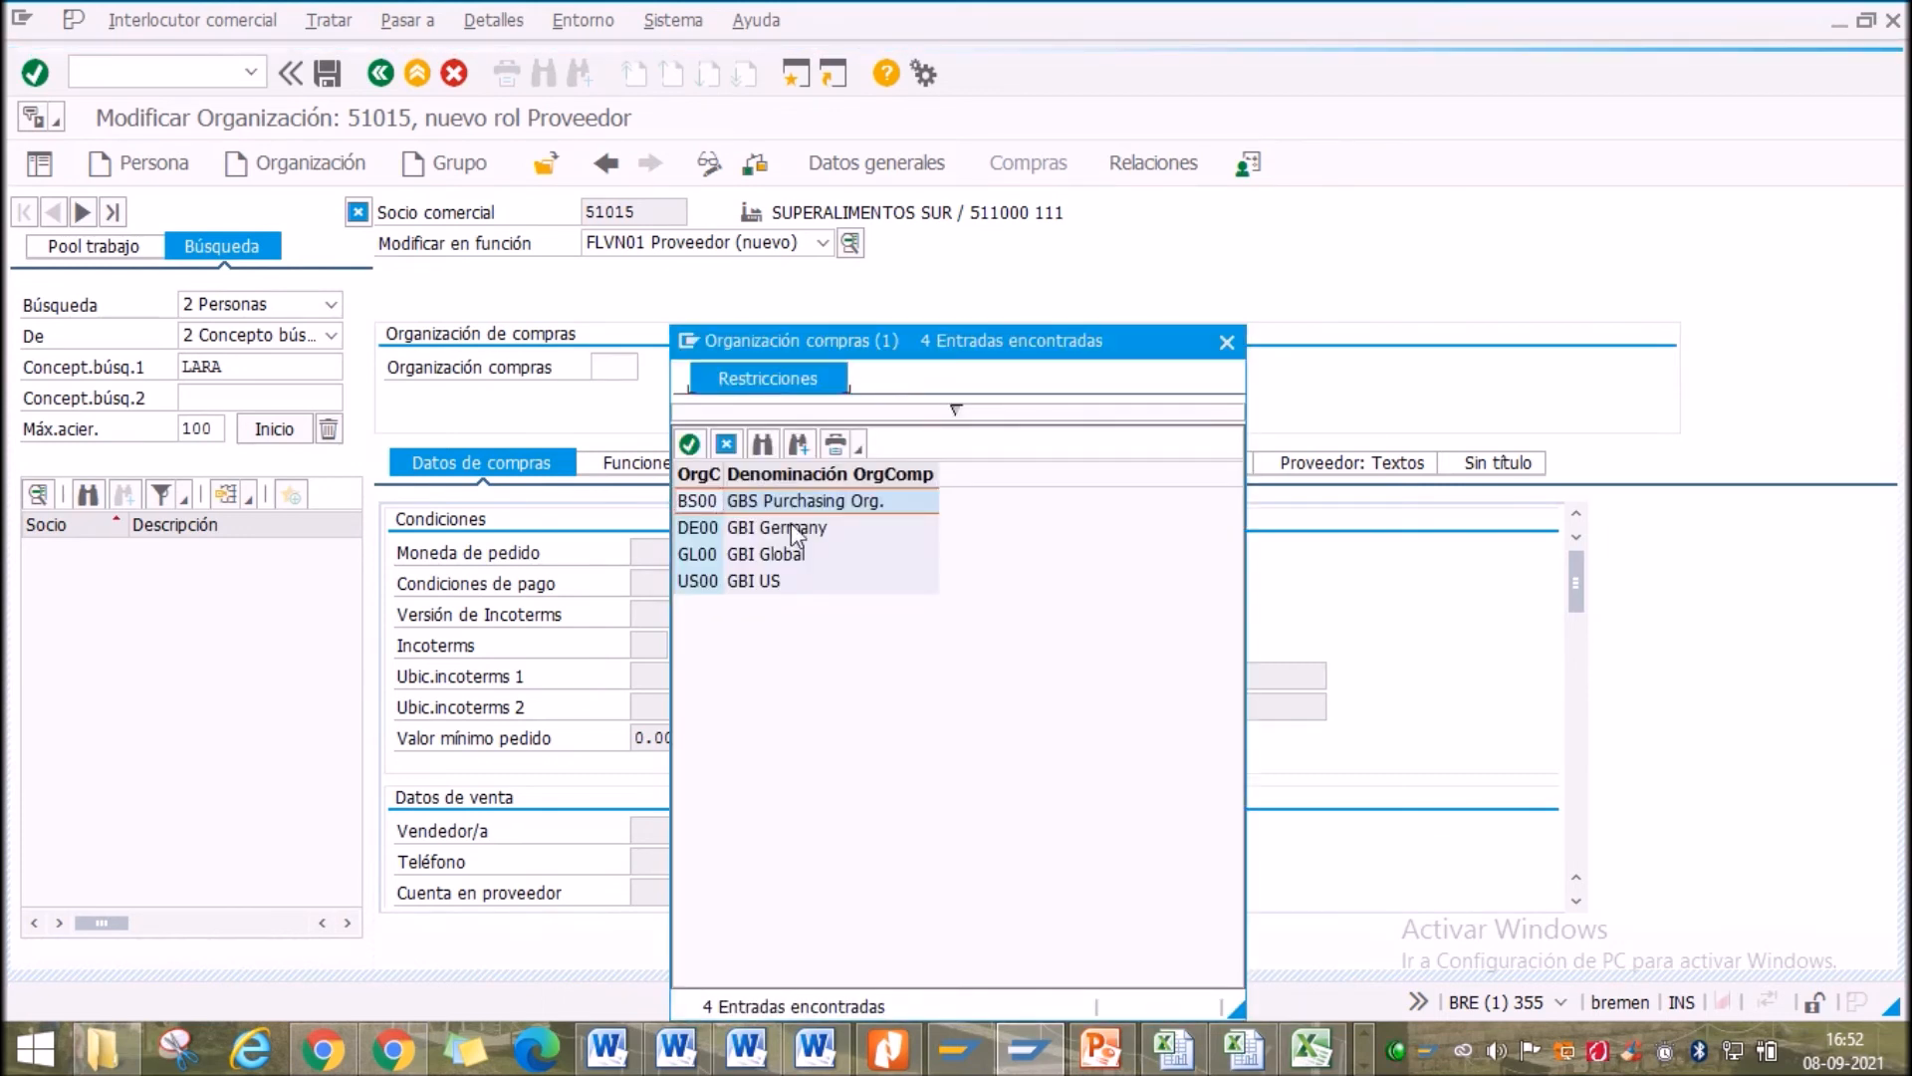
left_click(755, 585)
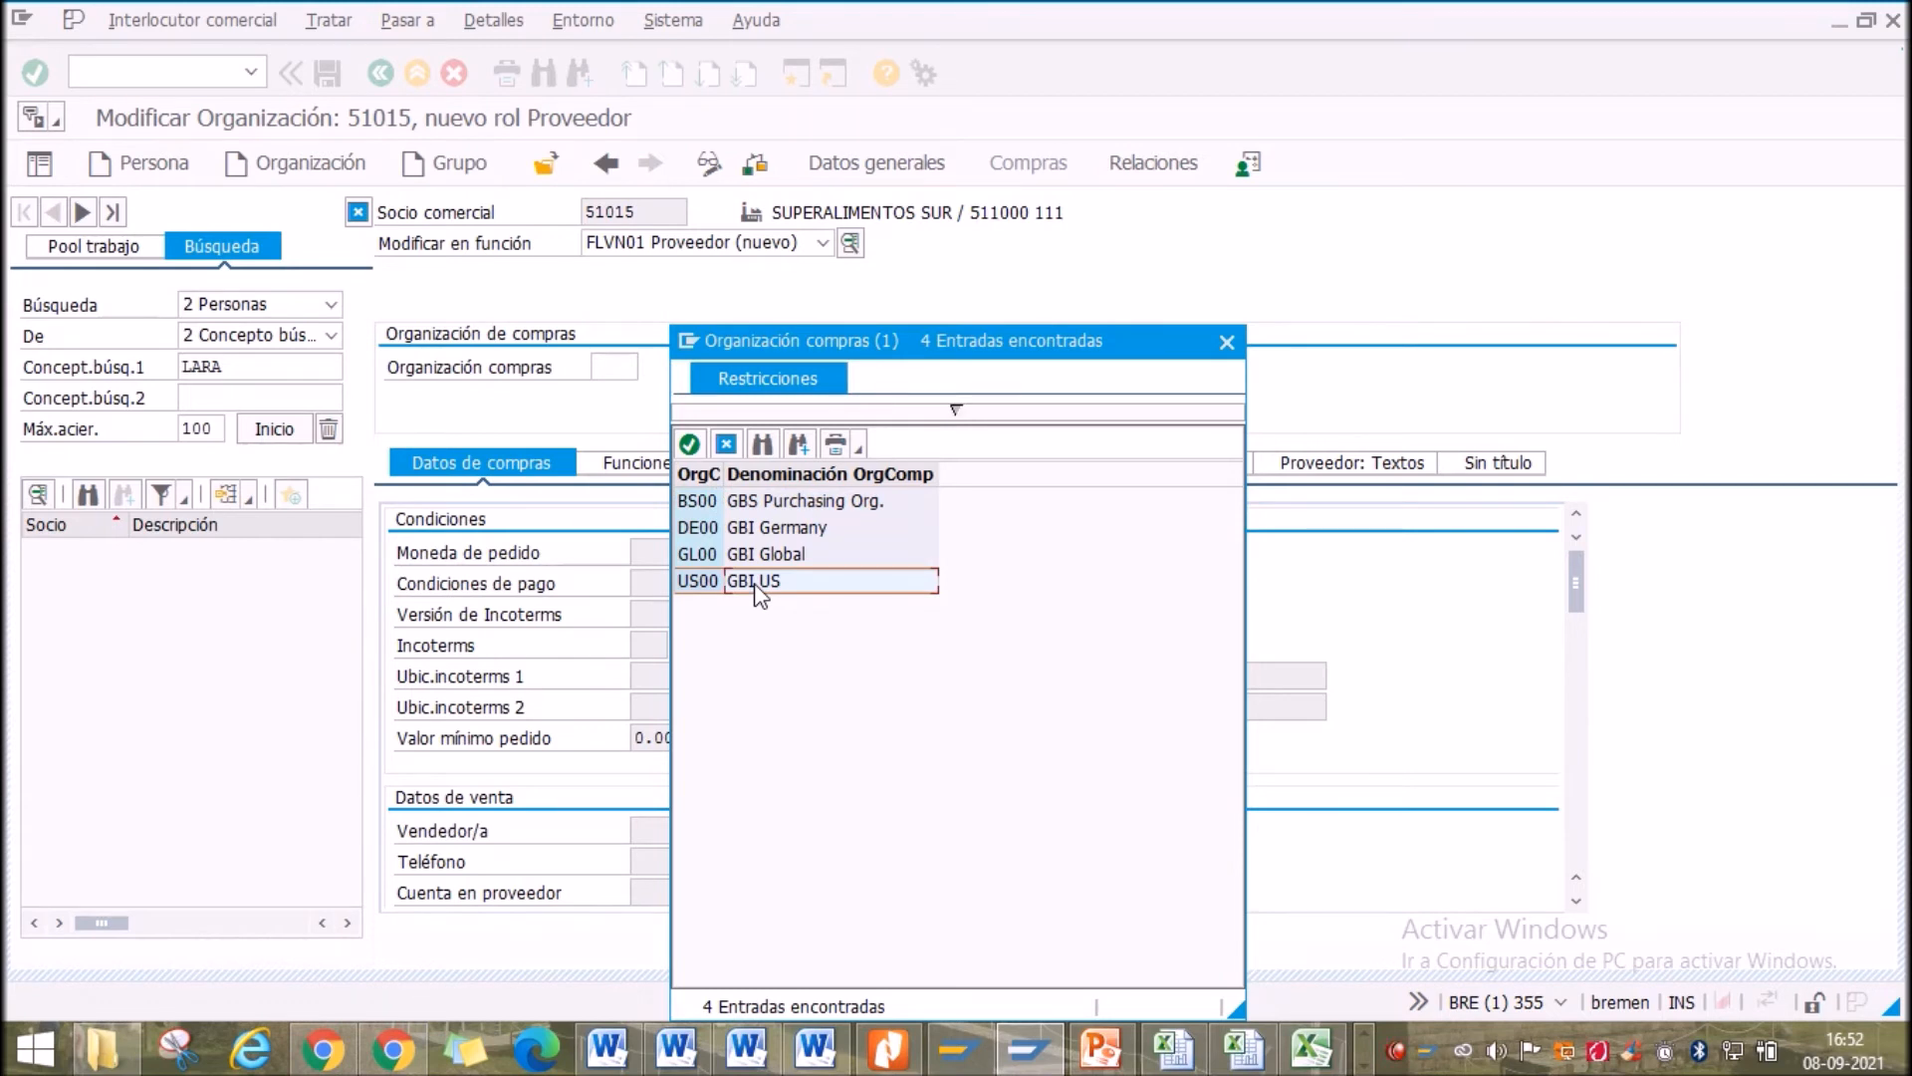
double_click(759, 587)
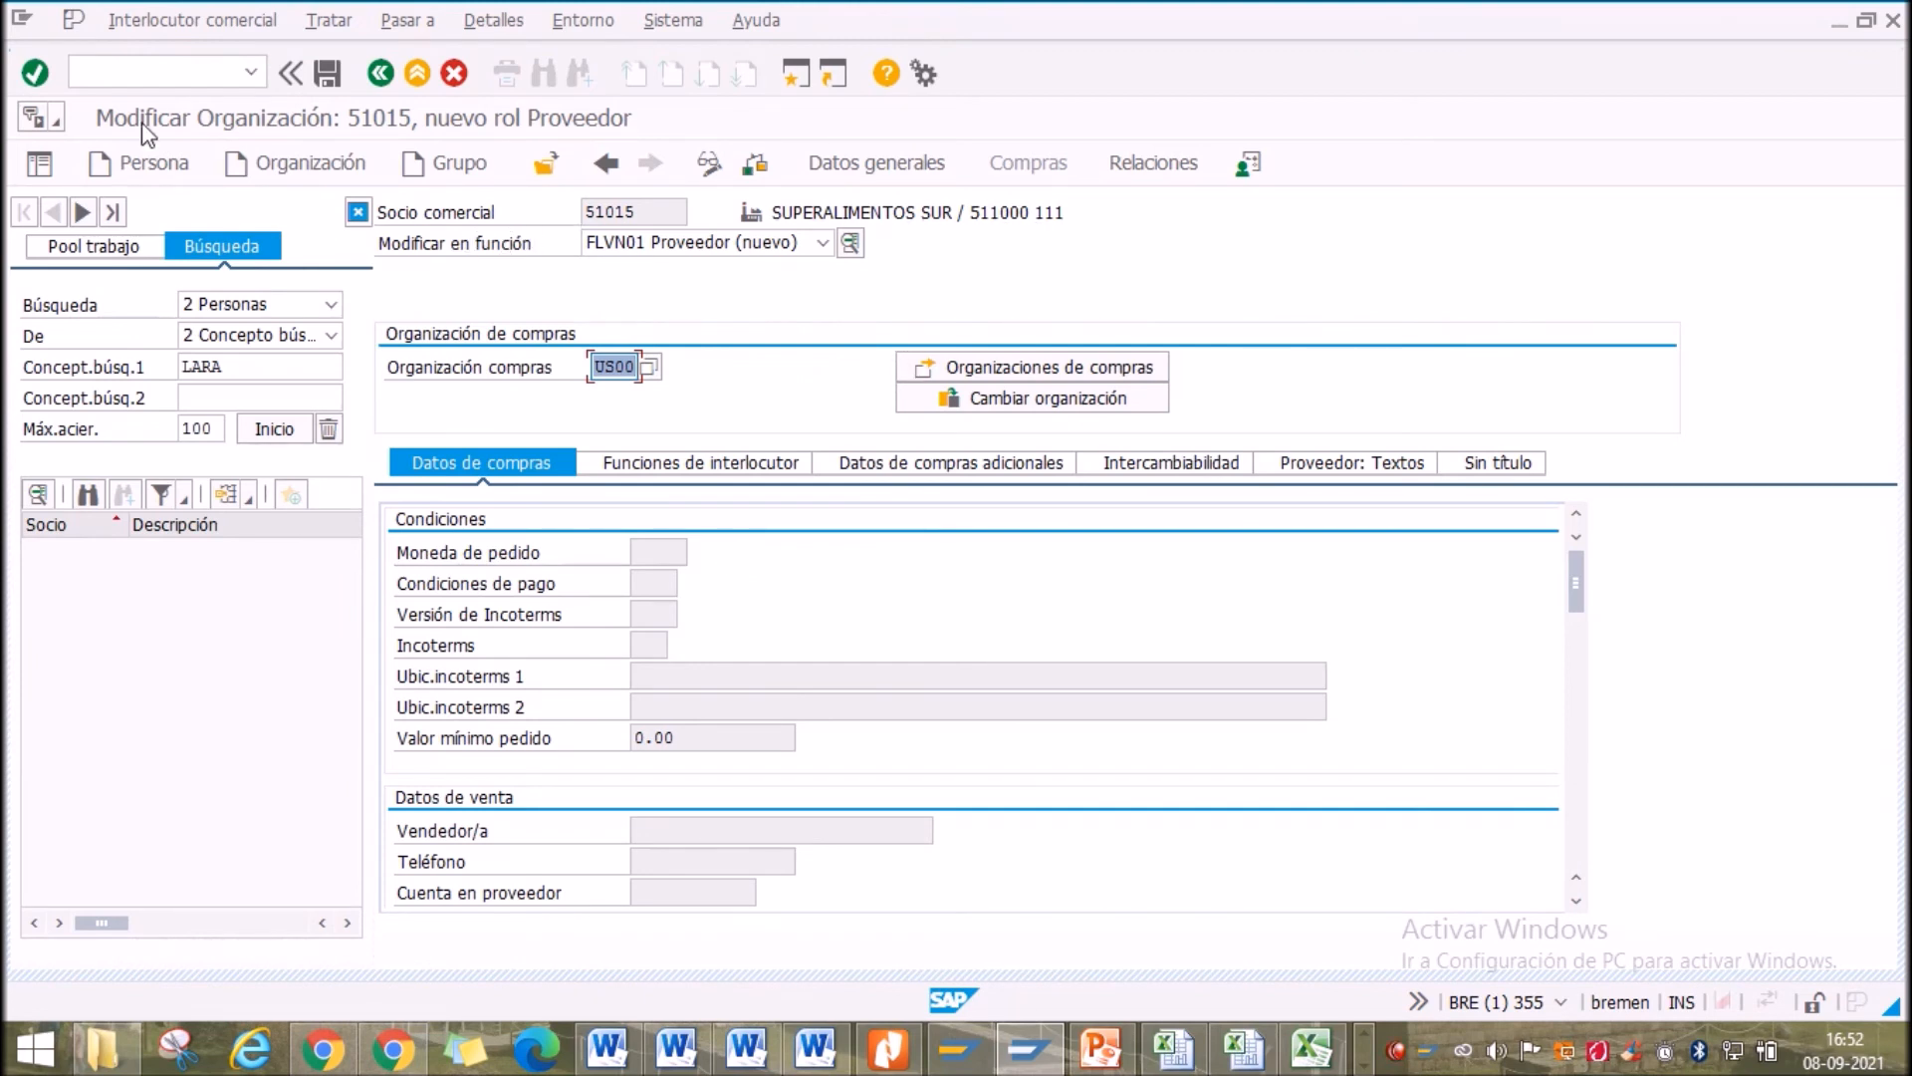
left_click(910, 398)
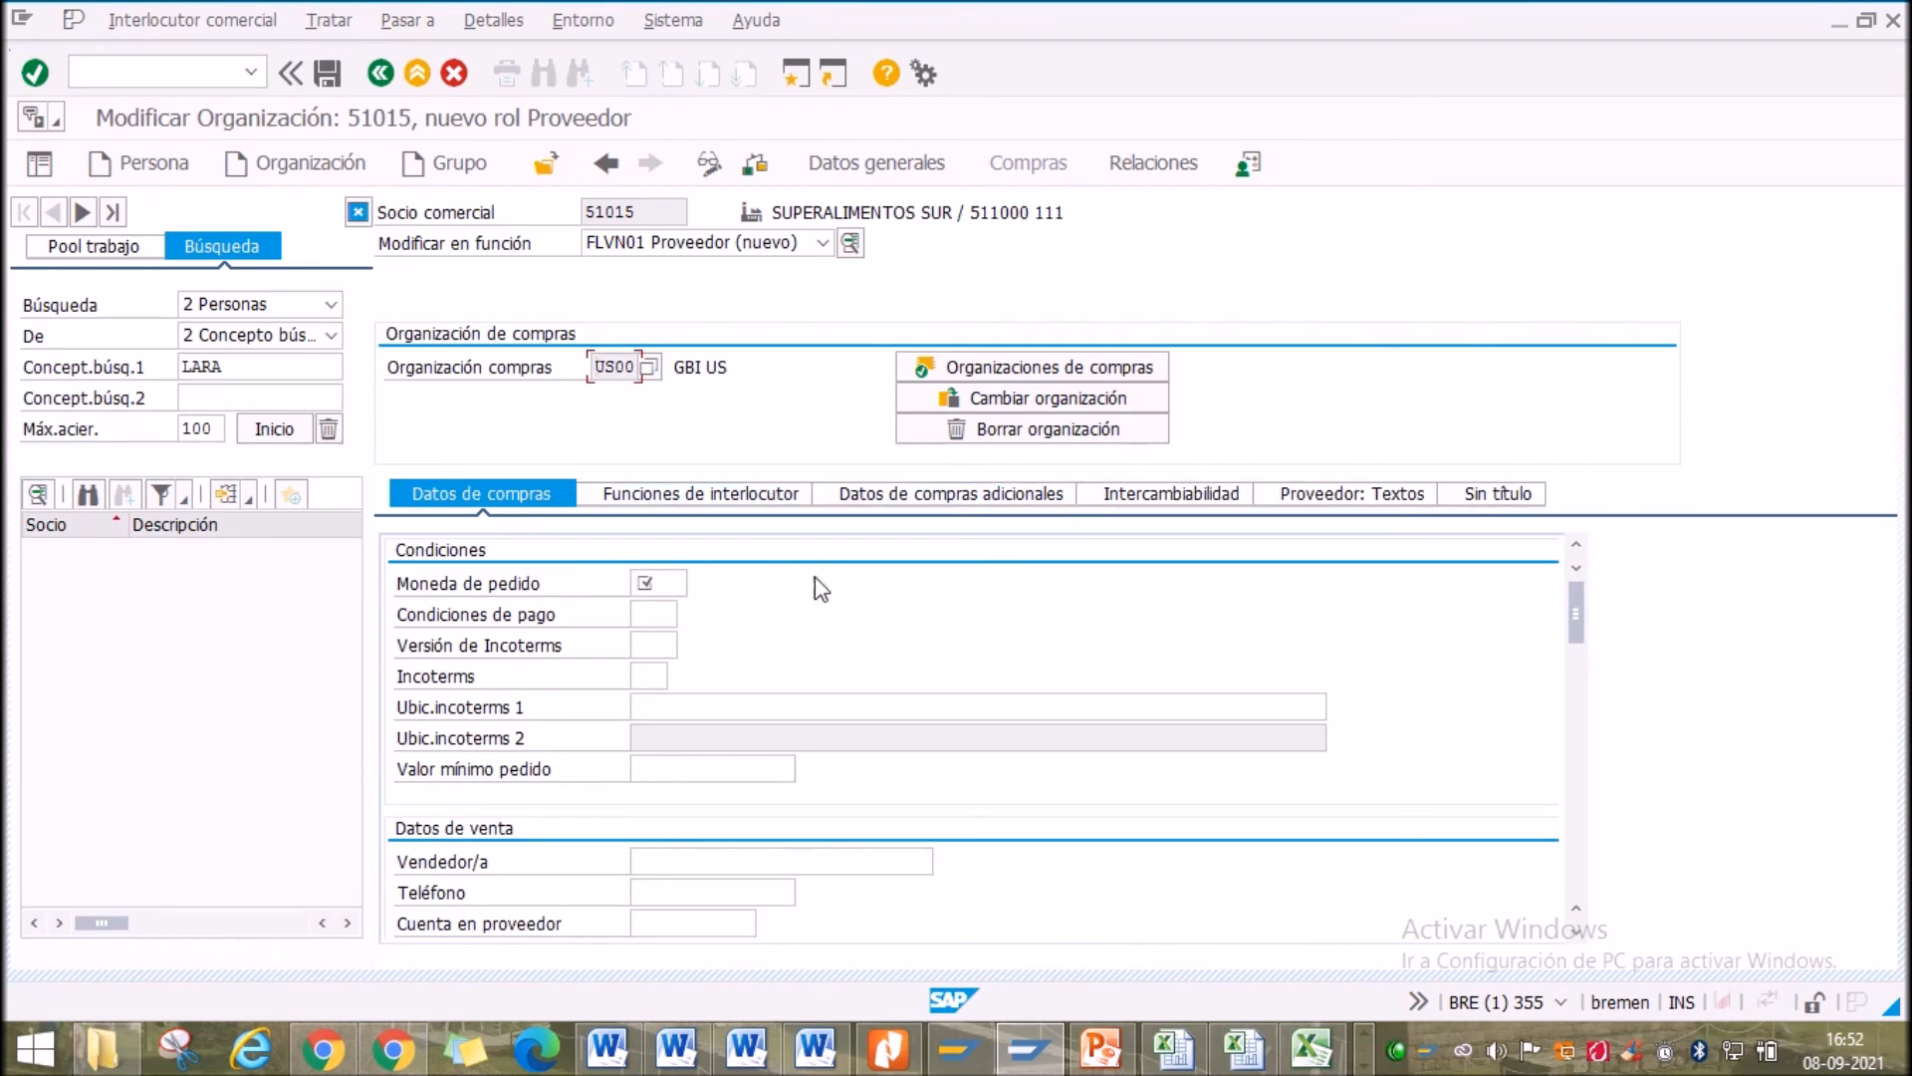
left_click(677, 583)
Enter order currency USD and payment terms NT30 (30 days net) in the US00 purchasing data
left_click(699, 584)
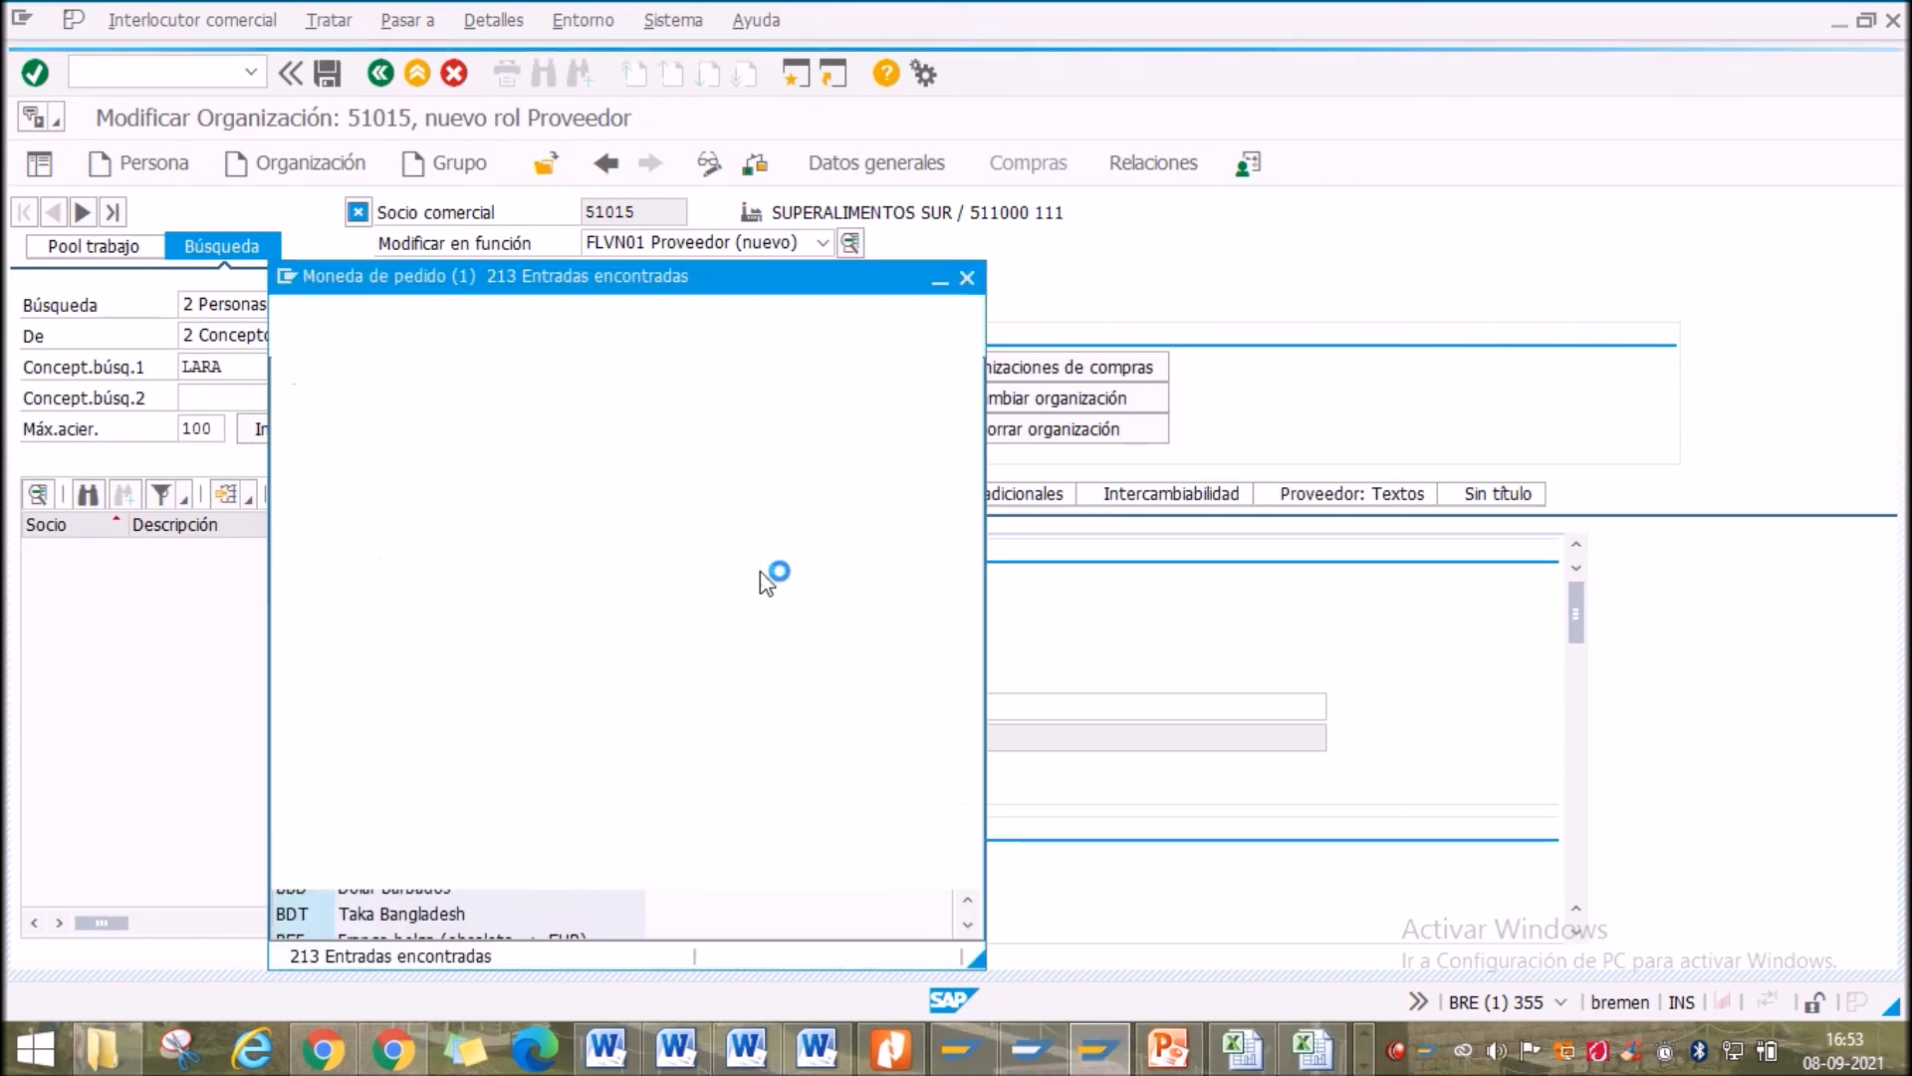
left_click(966, 278)
type("USD")
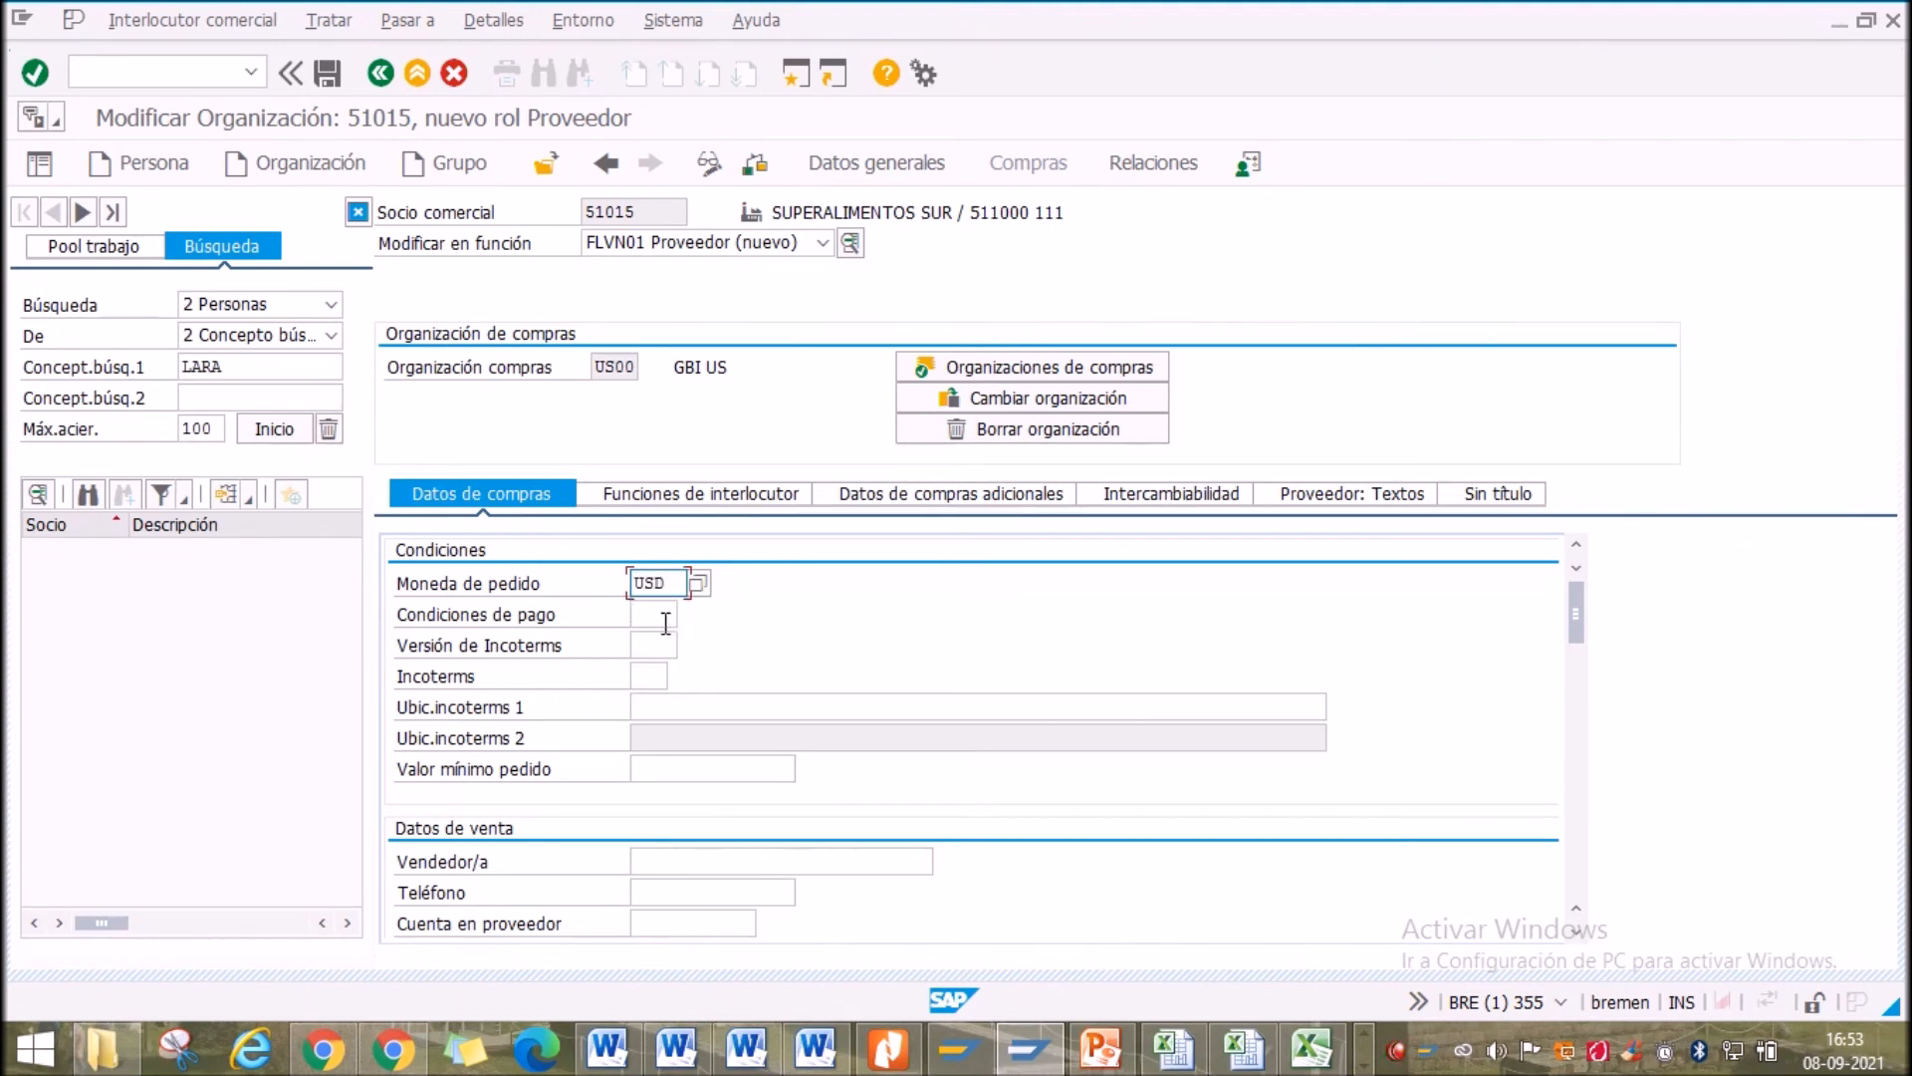
left_click(667, 615)
left_click(688, 614)
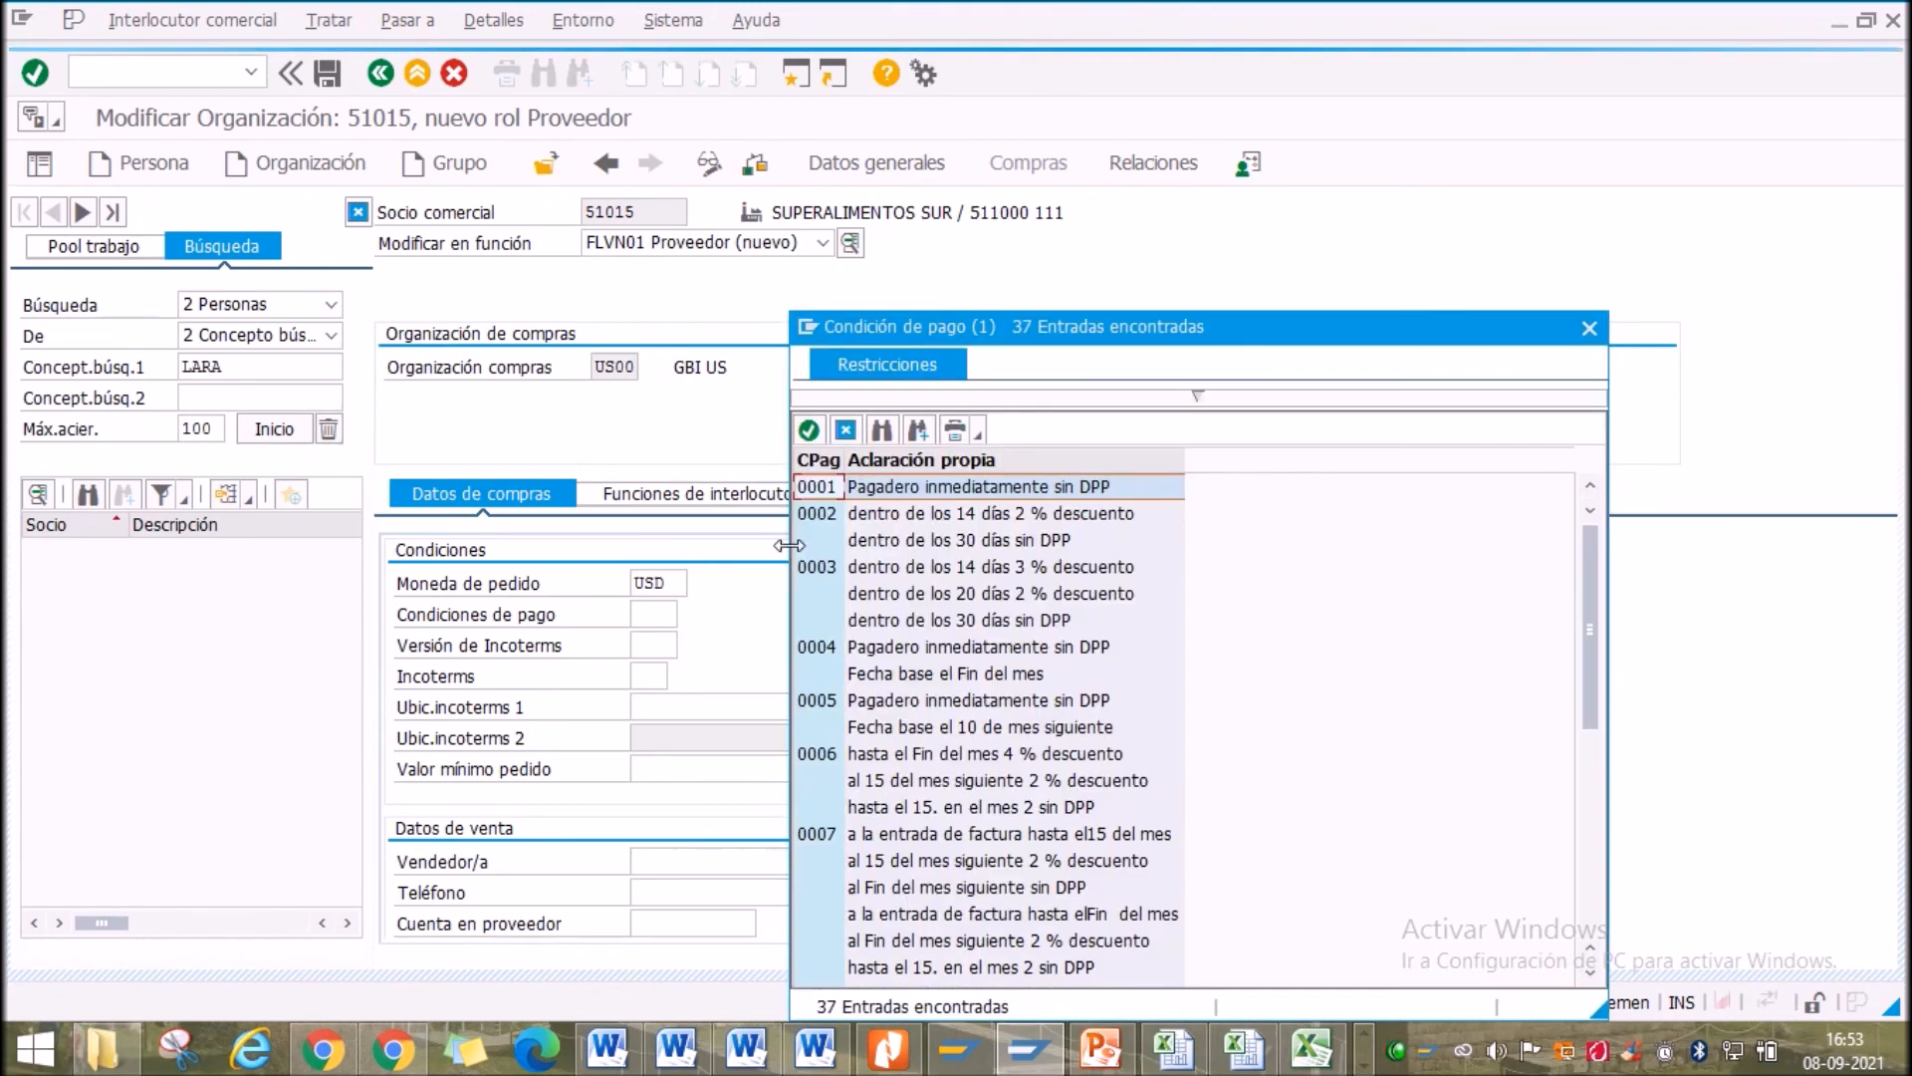
scroll(916, 667, "down", 8)
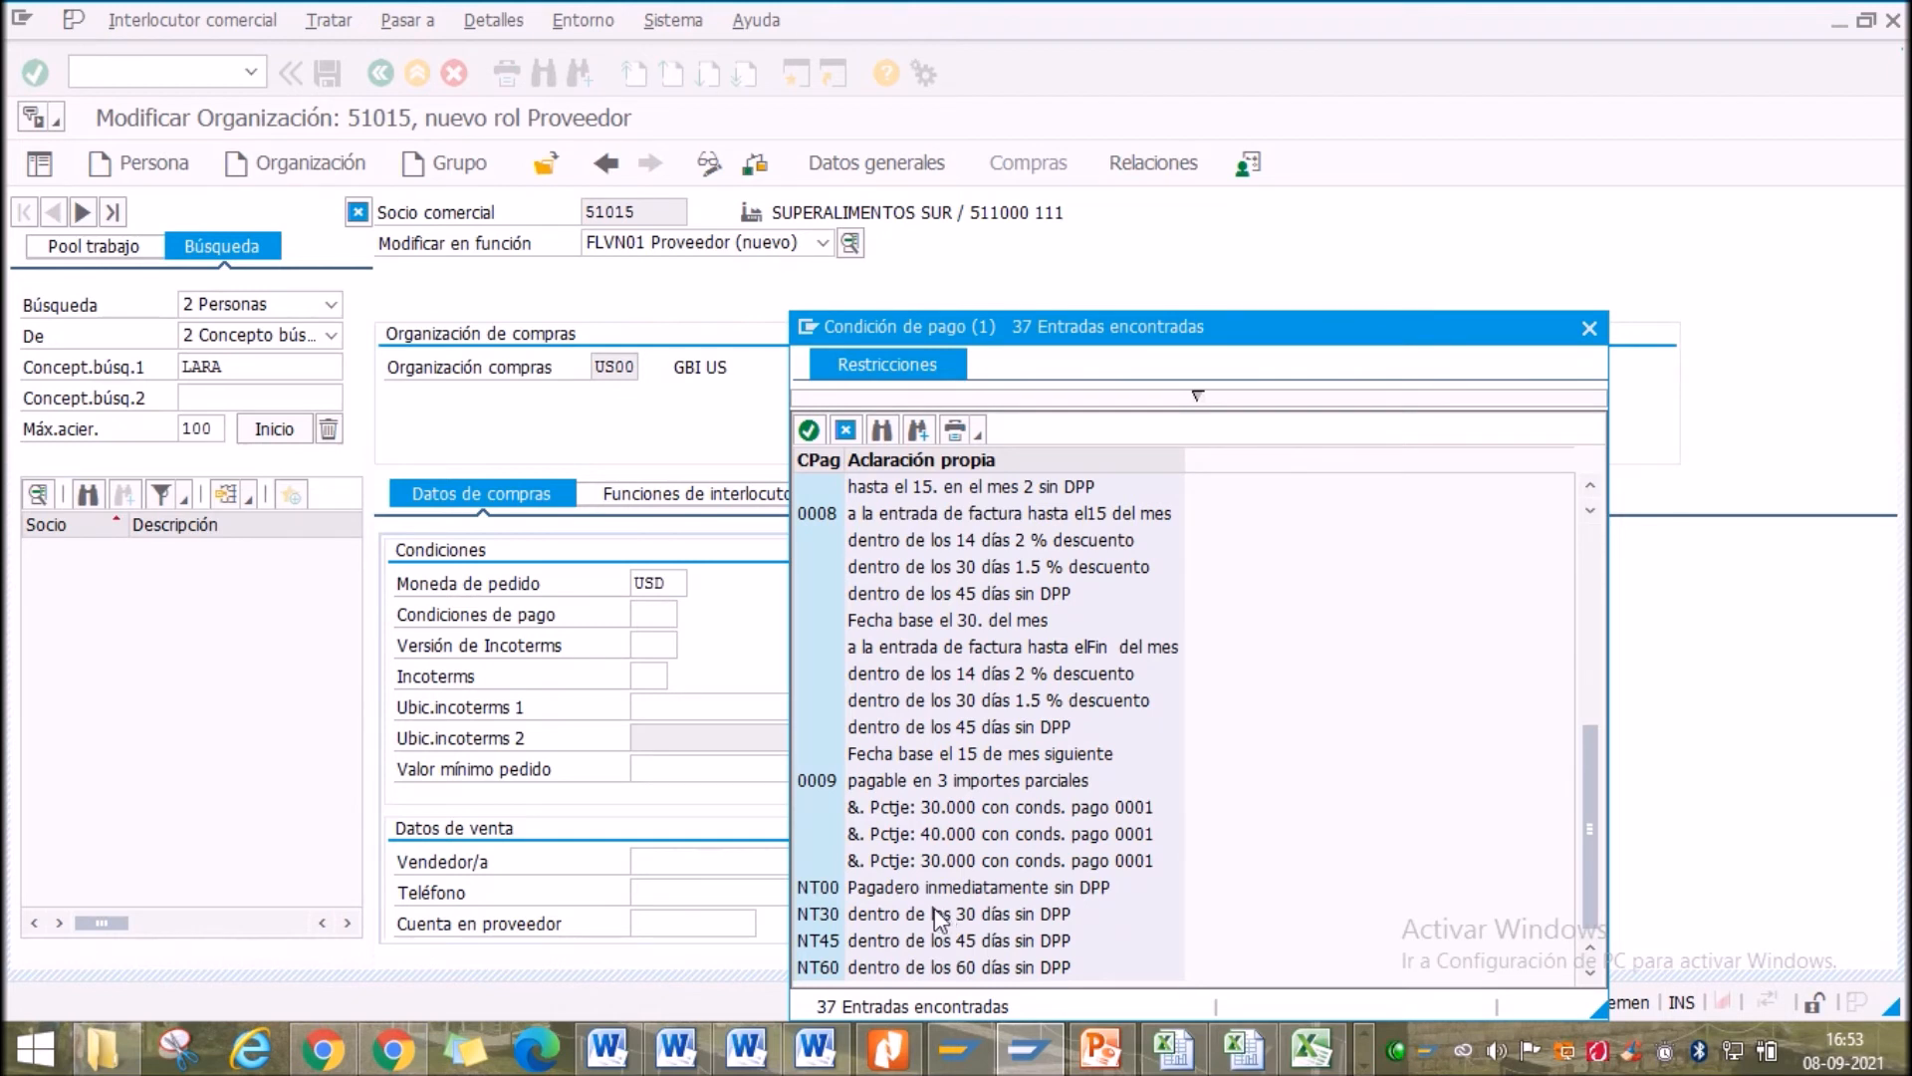
double_click(936, 913)
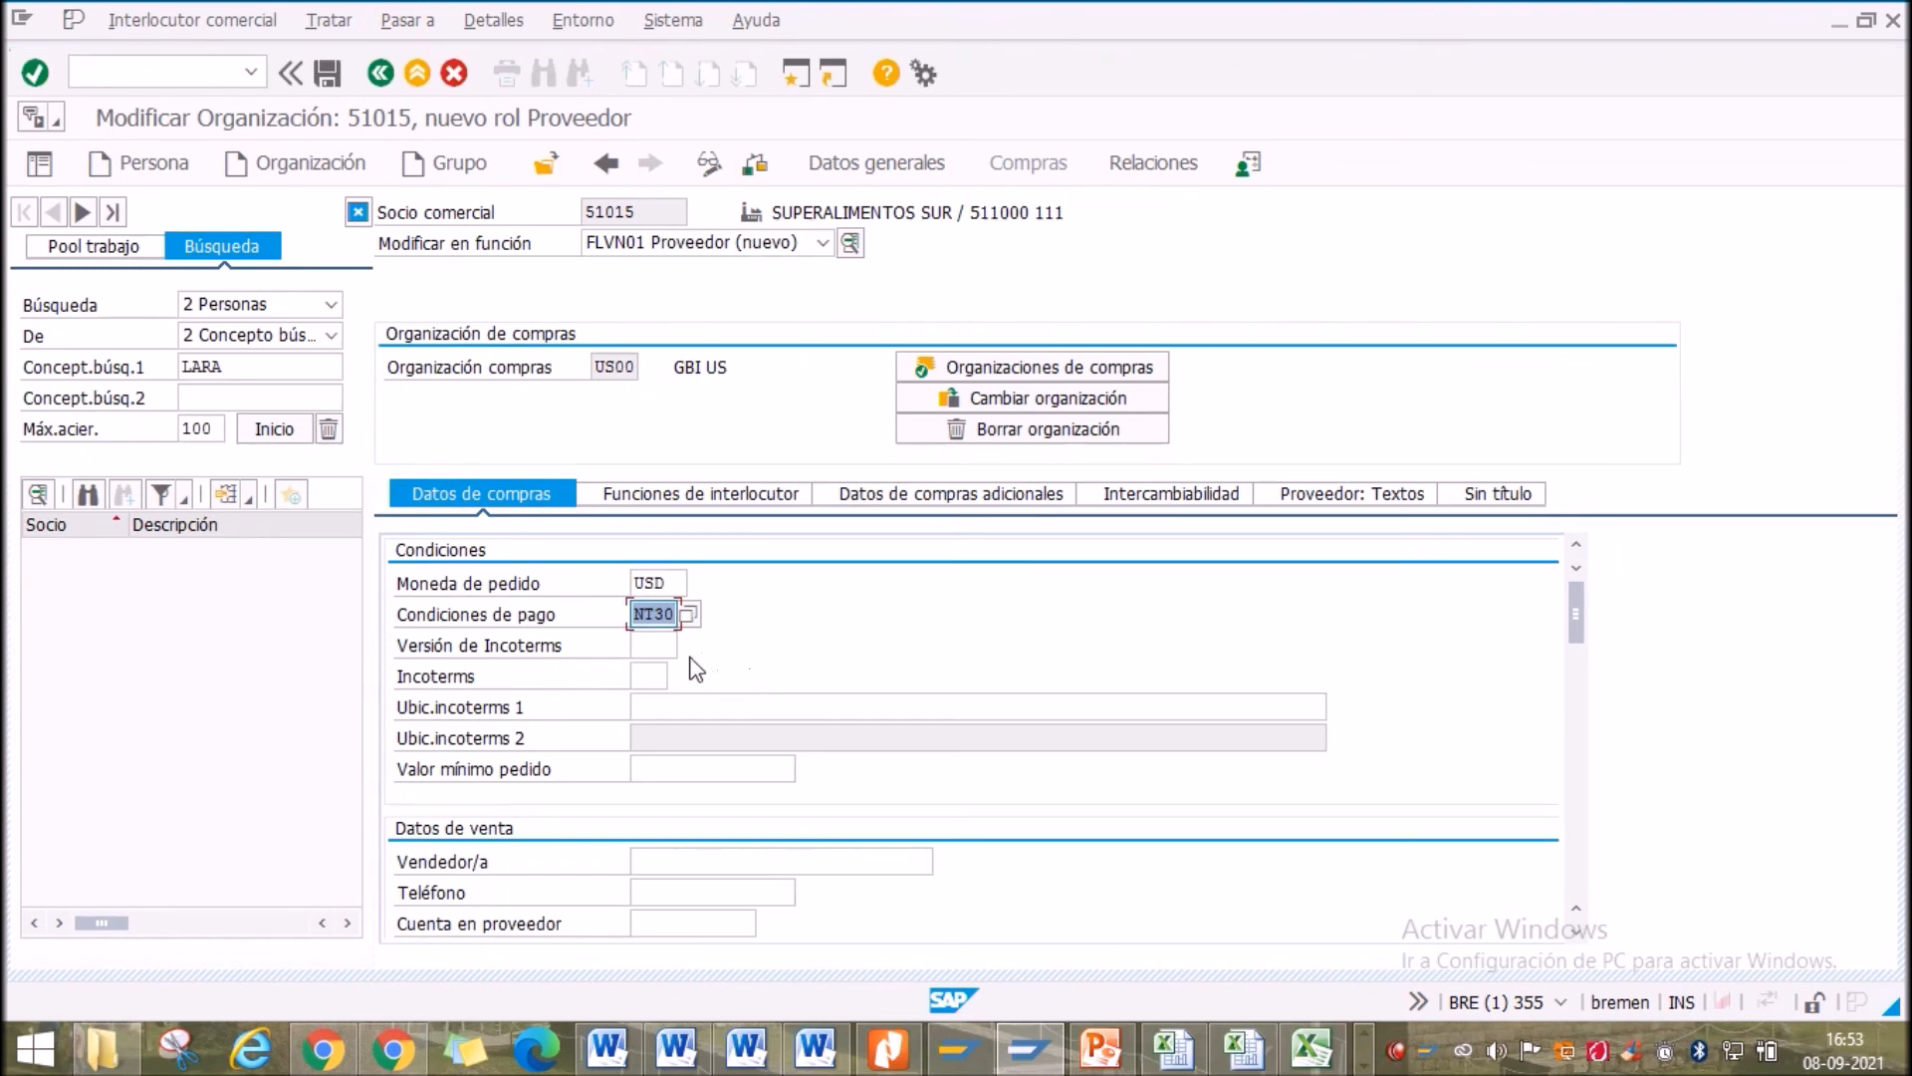
left_click(652, 677)
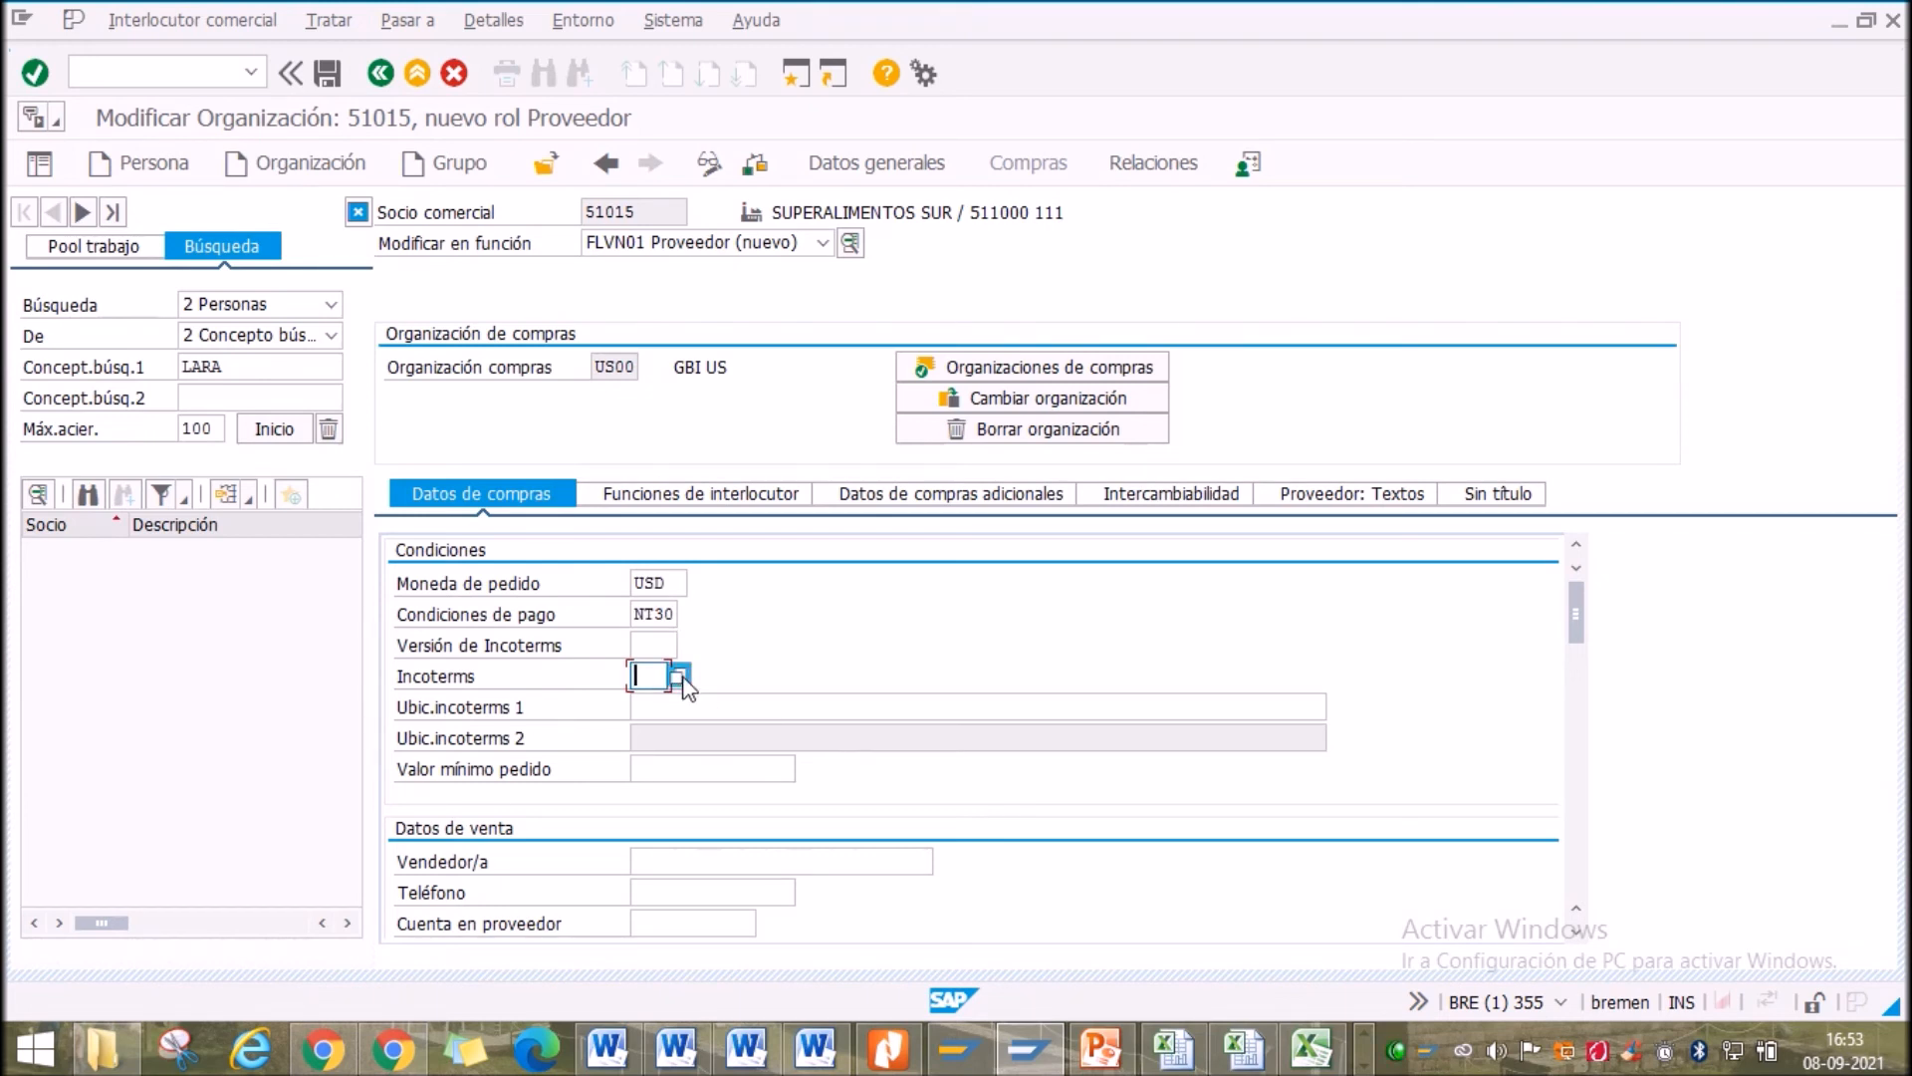
Confirm the purchasing conditions and choose FOB (Franco a bordo) as the Incoterms
left_click(36, 74)
left_click(739, 863)
left_click(655, 677)
left_click(679, 675)
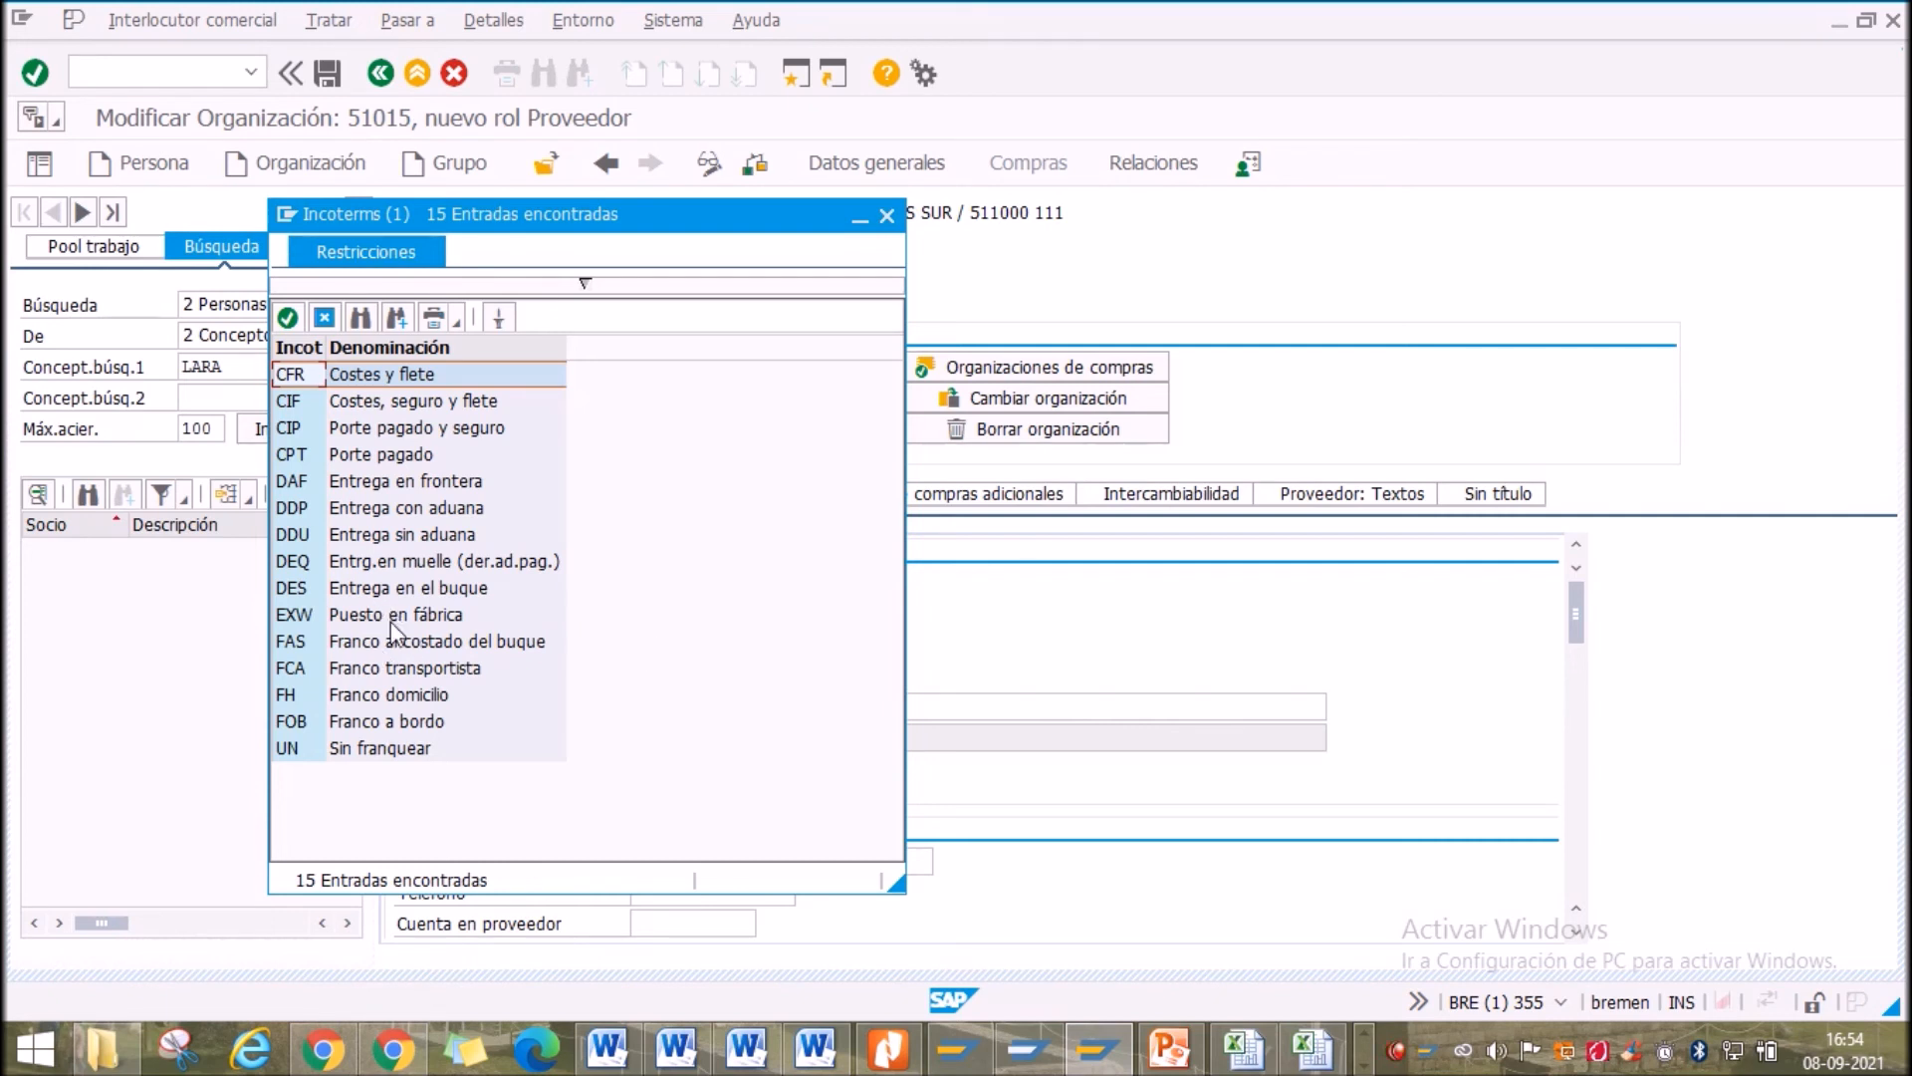
double_click(399, 721)
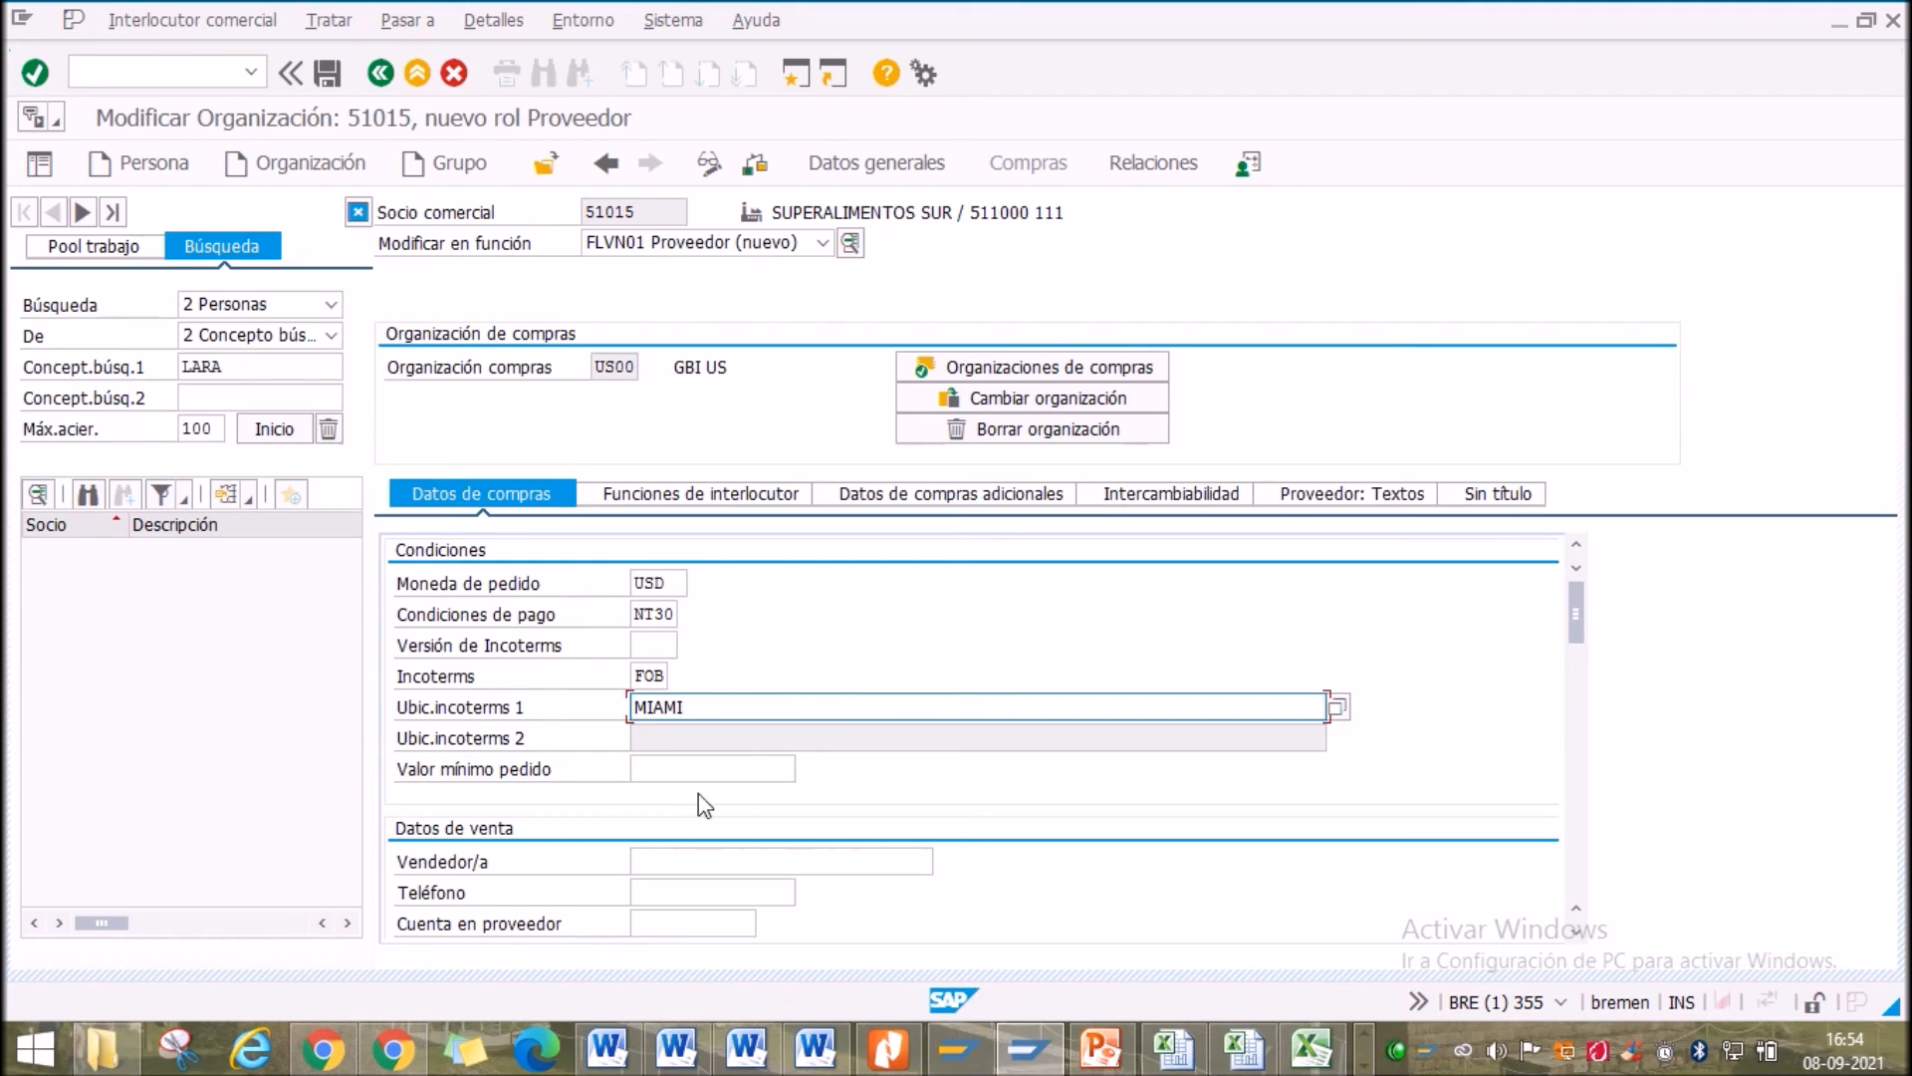
Tick Ver.fact.rel.serv. for service-based invoice verification in the US00 purchasing data
left_click(709, 862)
scroll(711, 863, "down", 2)
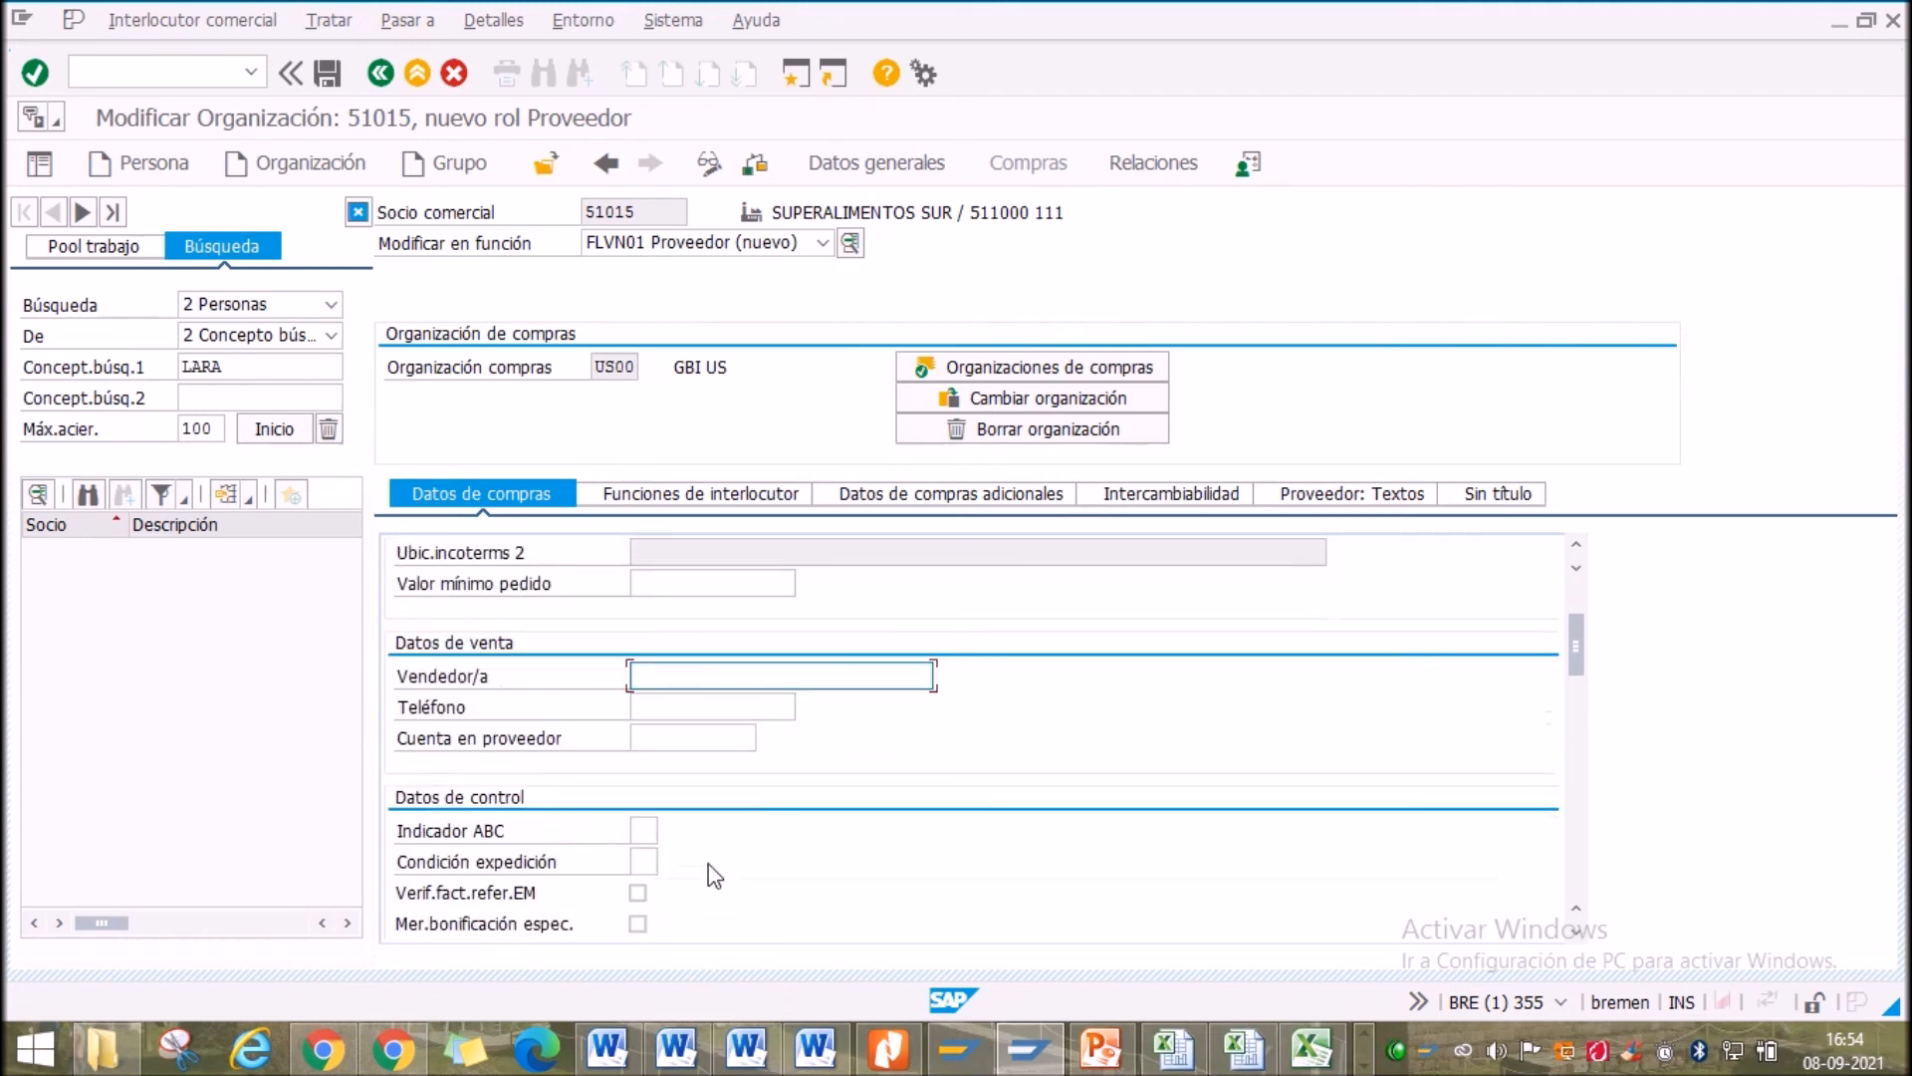
scroll(708, 864, "down", 2)
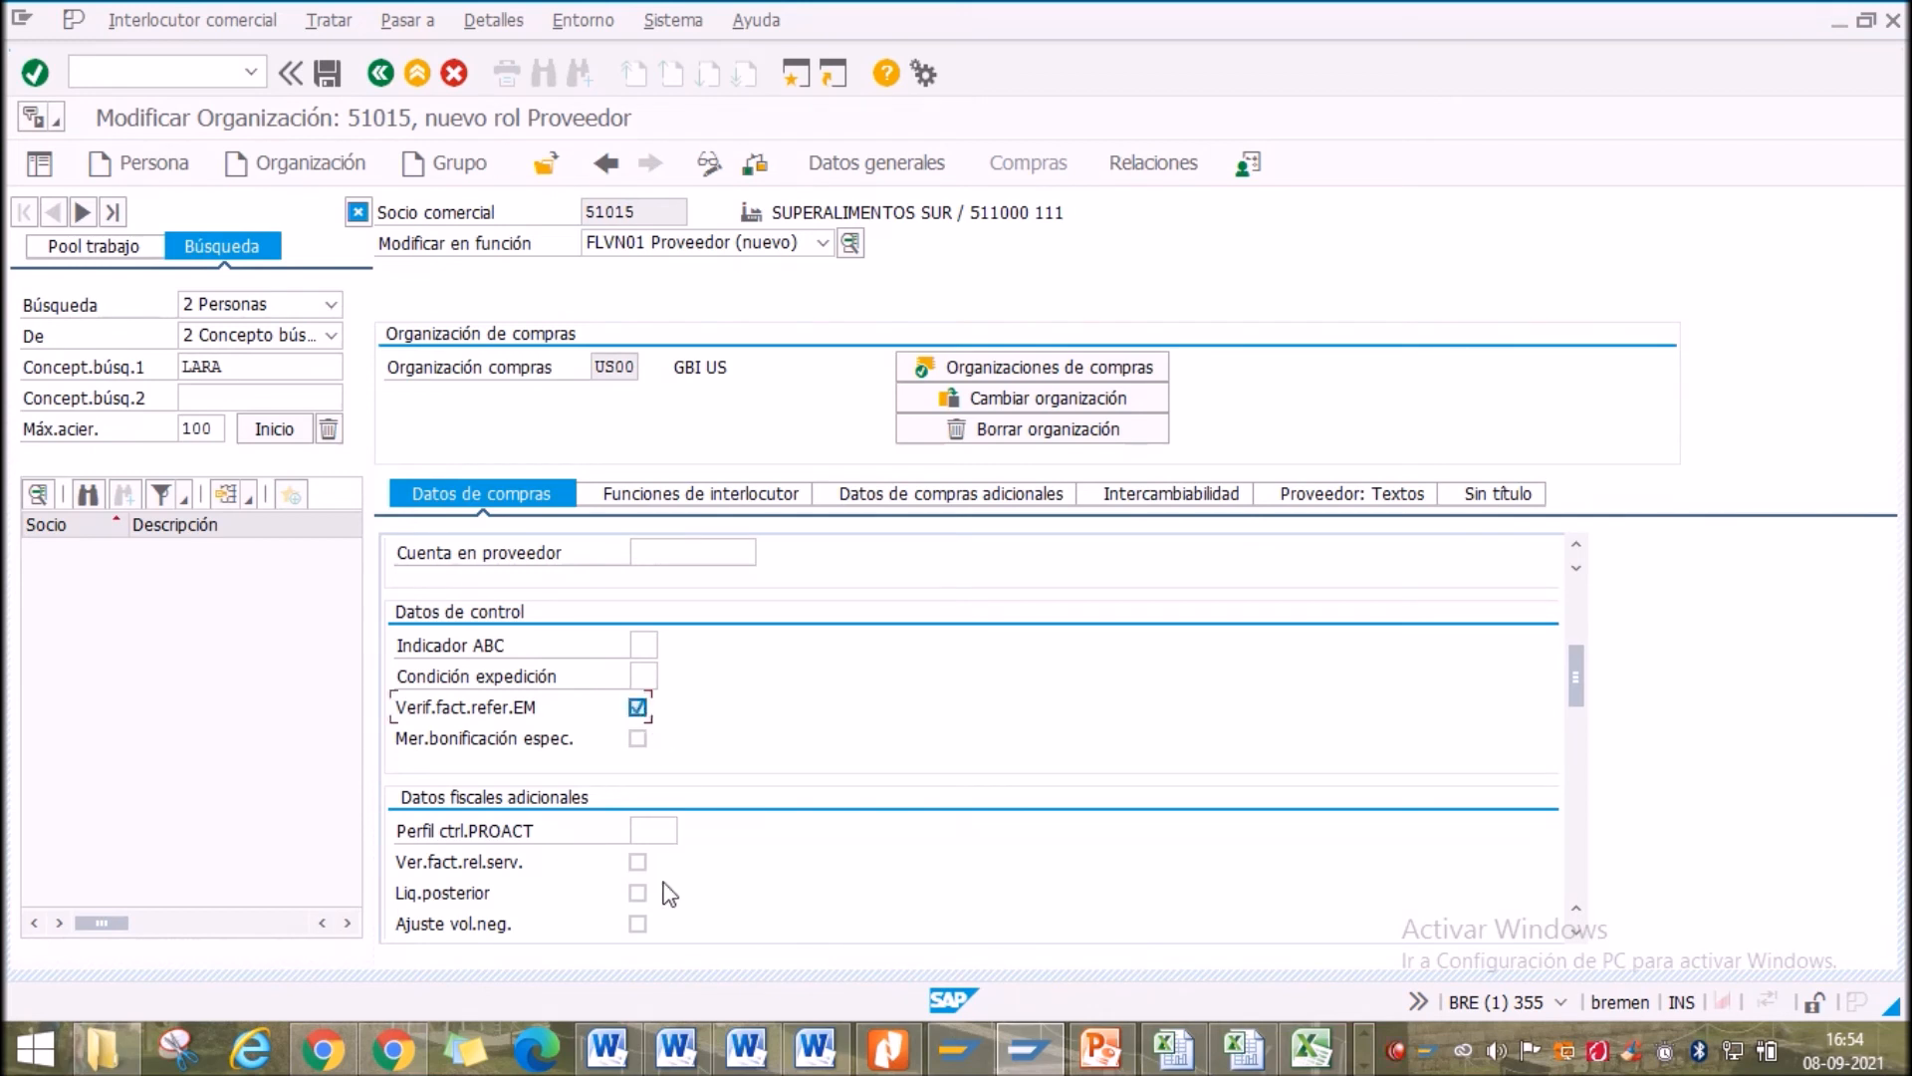
left_click(639, 864)
Go to the Grupo de compras field and check the purchasing data for missing entries
scroll(633, 834, "down", 2)
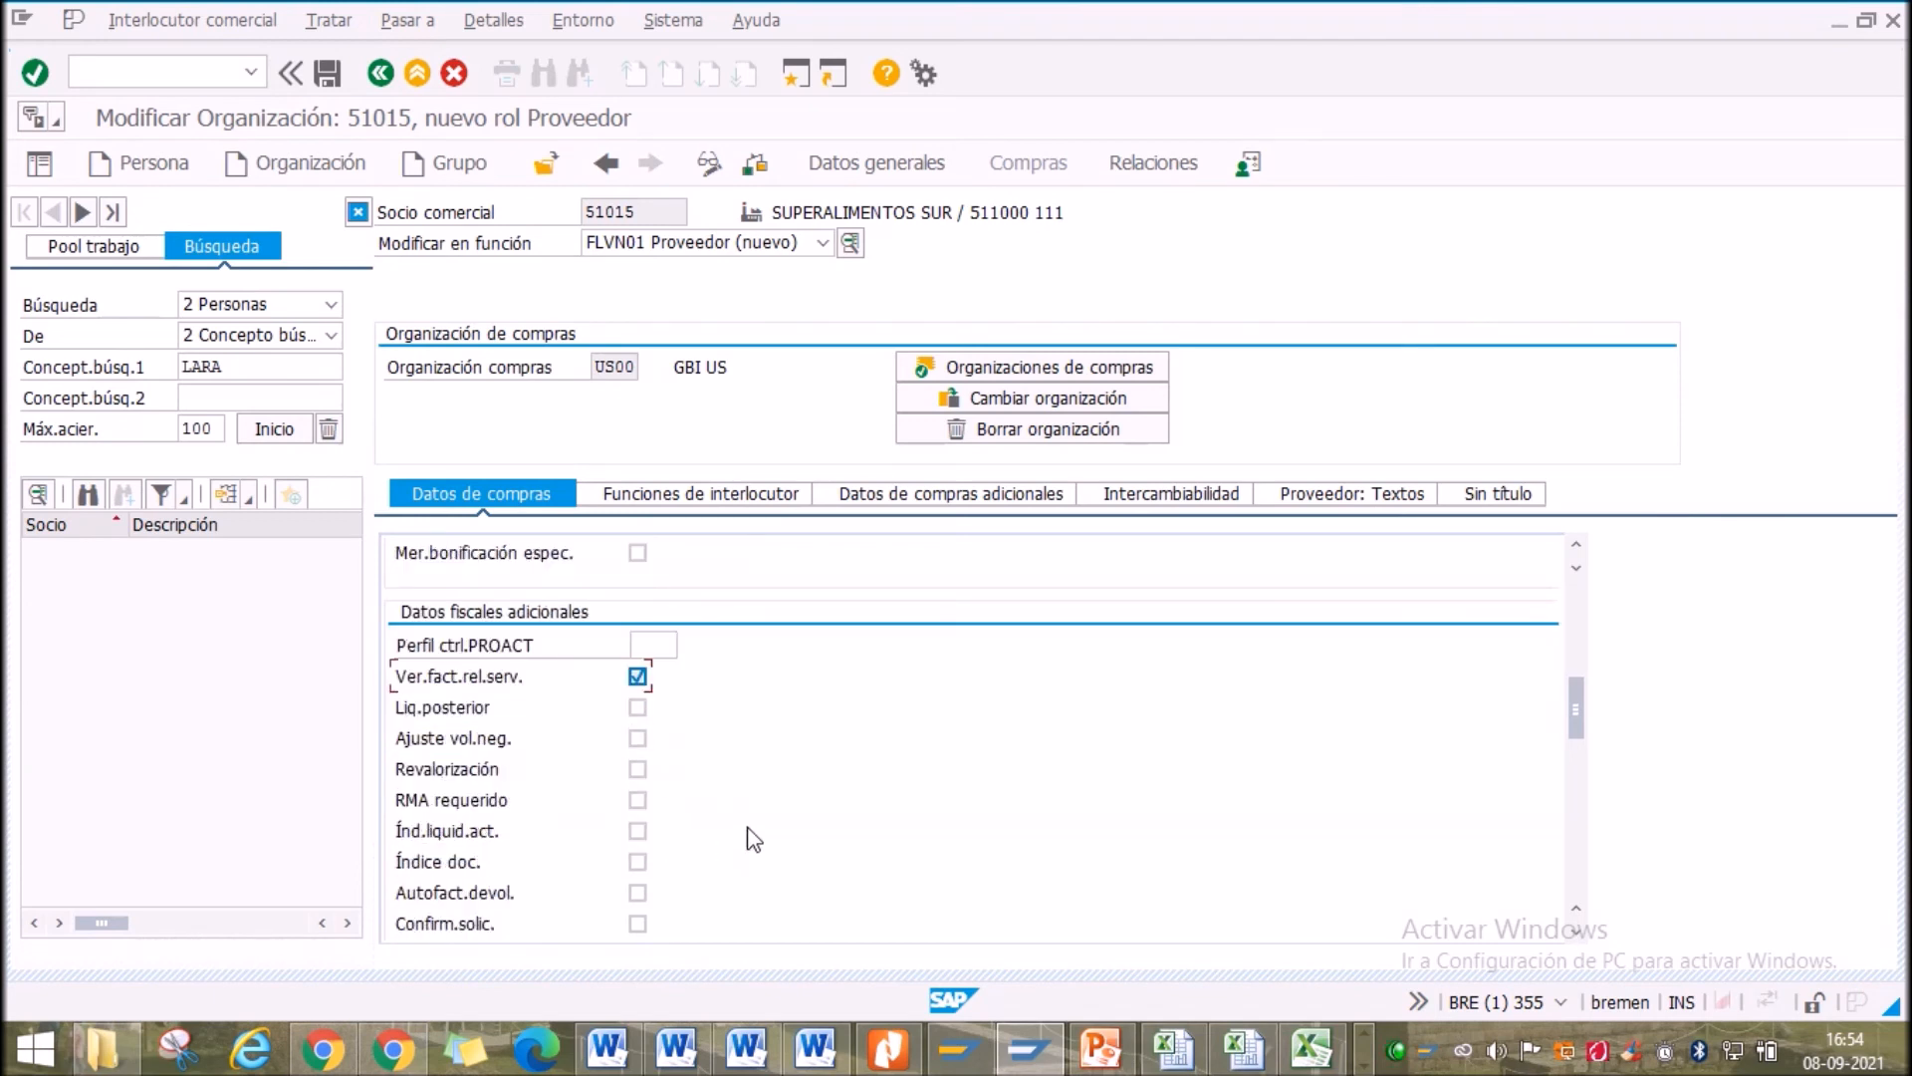
scroll(754, 840, "down", 1)
scroll(754, 836, "down", 3)
scroll(751, 836, "up", 4)
scroll(611, 707, "up", 1)
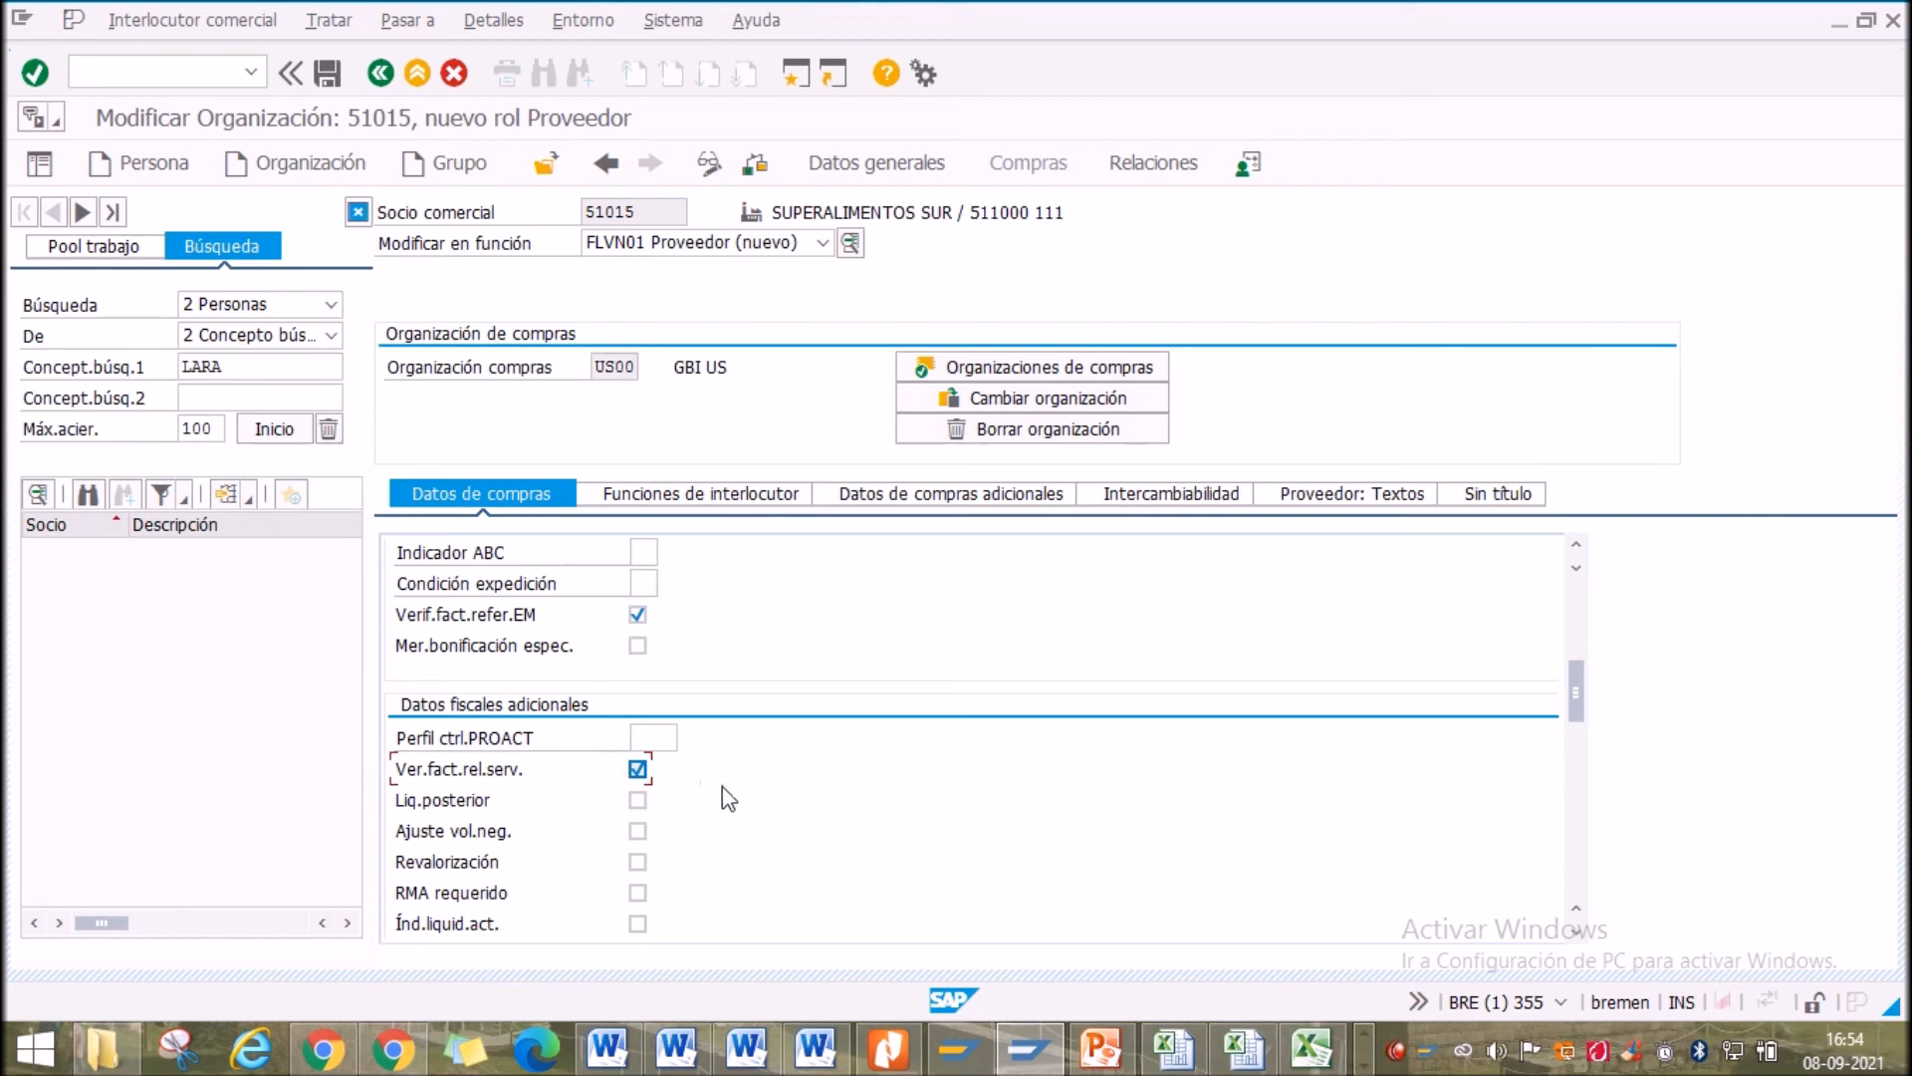
scroll(722, 787, "down", 3)
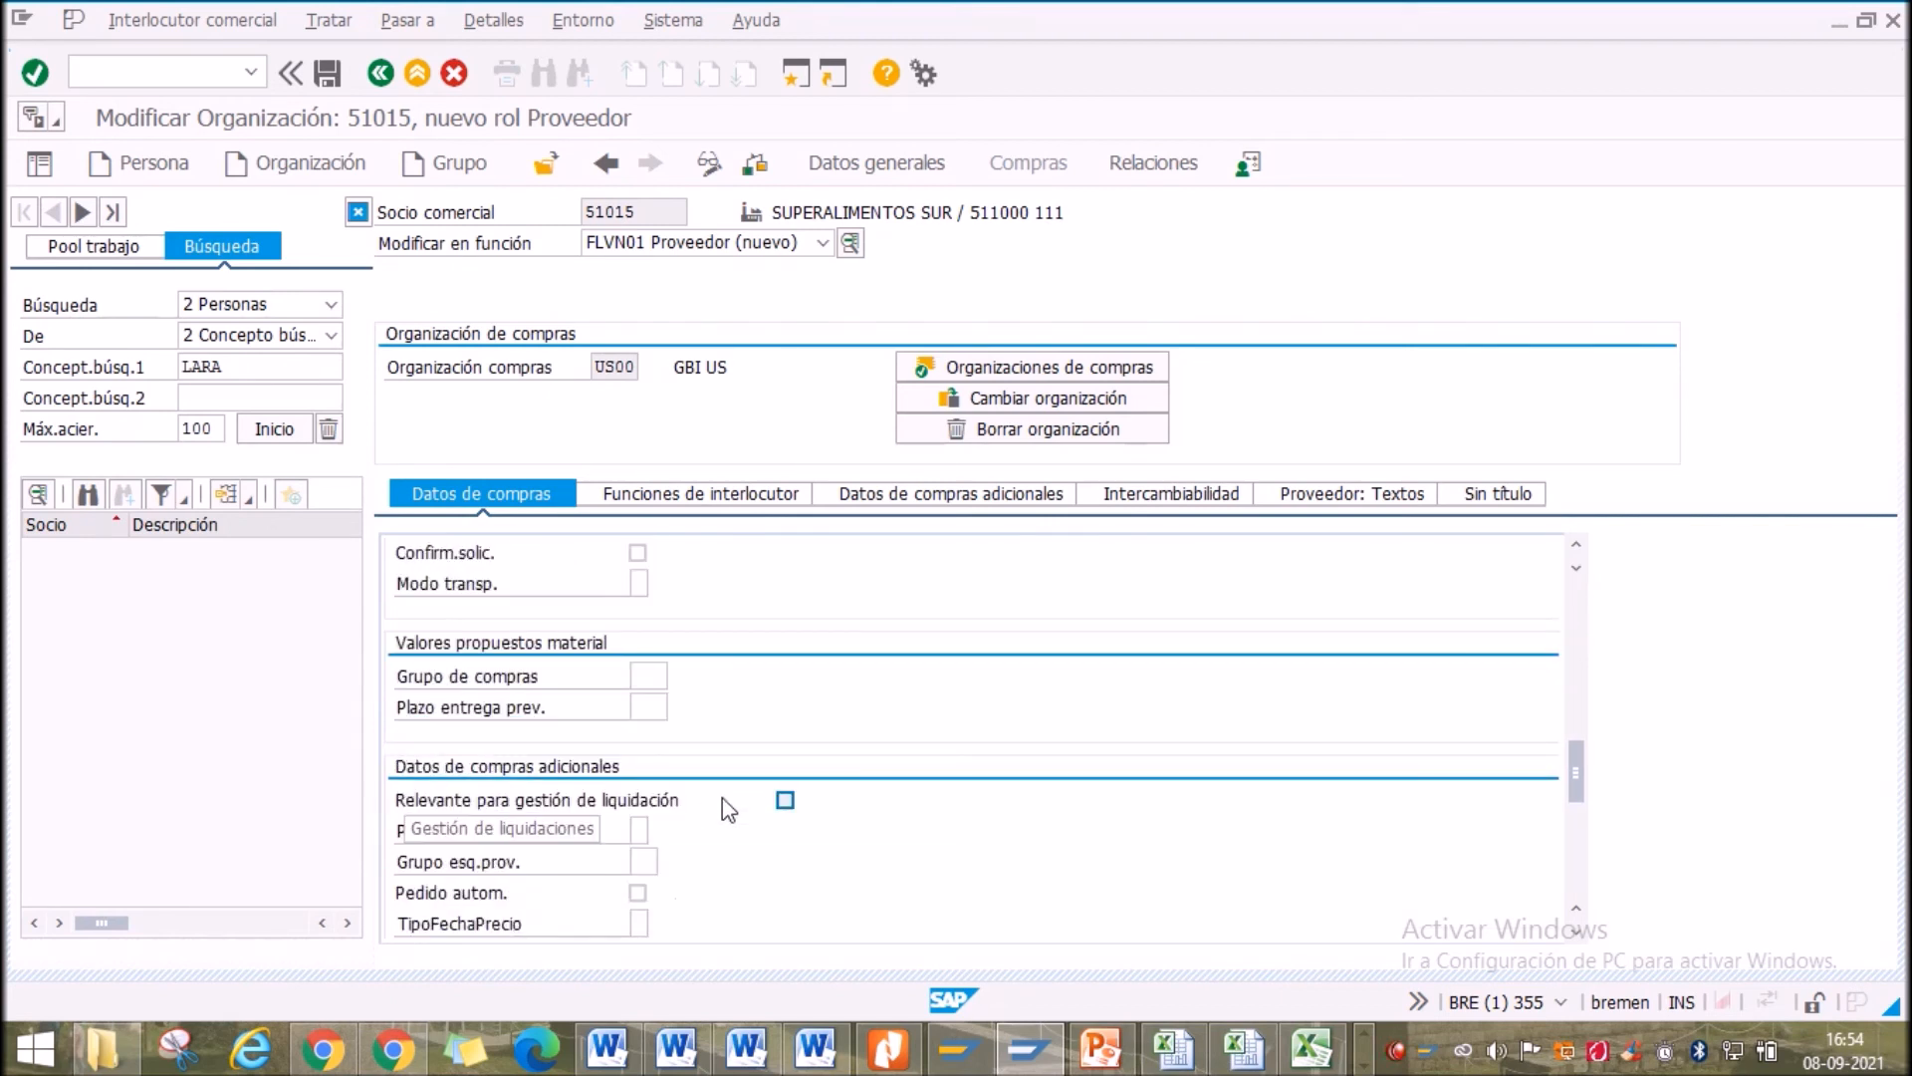
scroll(727, 794, "down", 1)
left_click(651, 584)
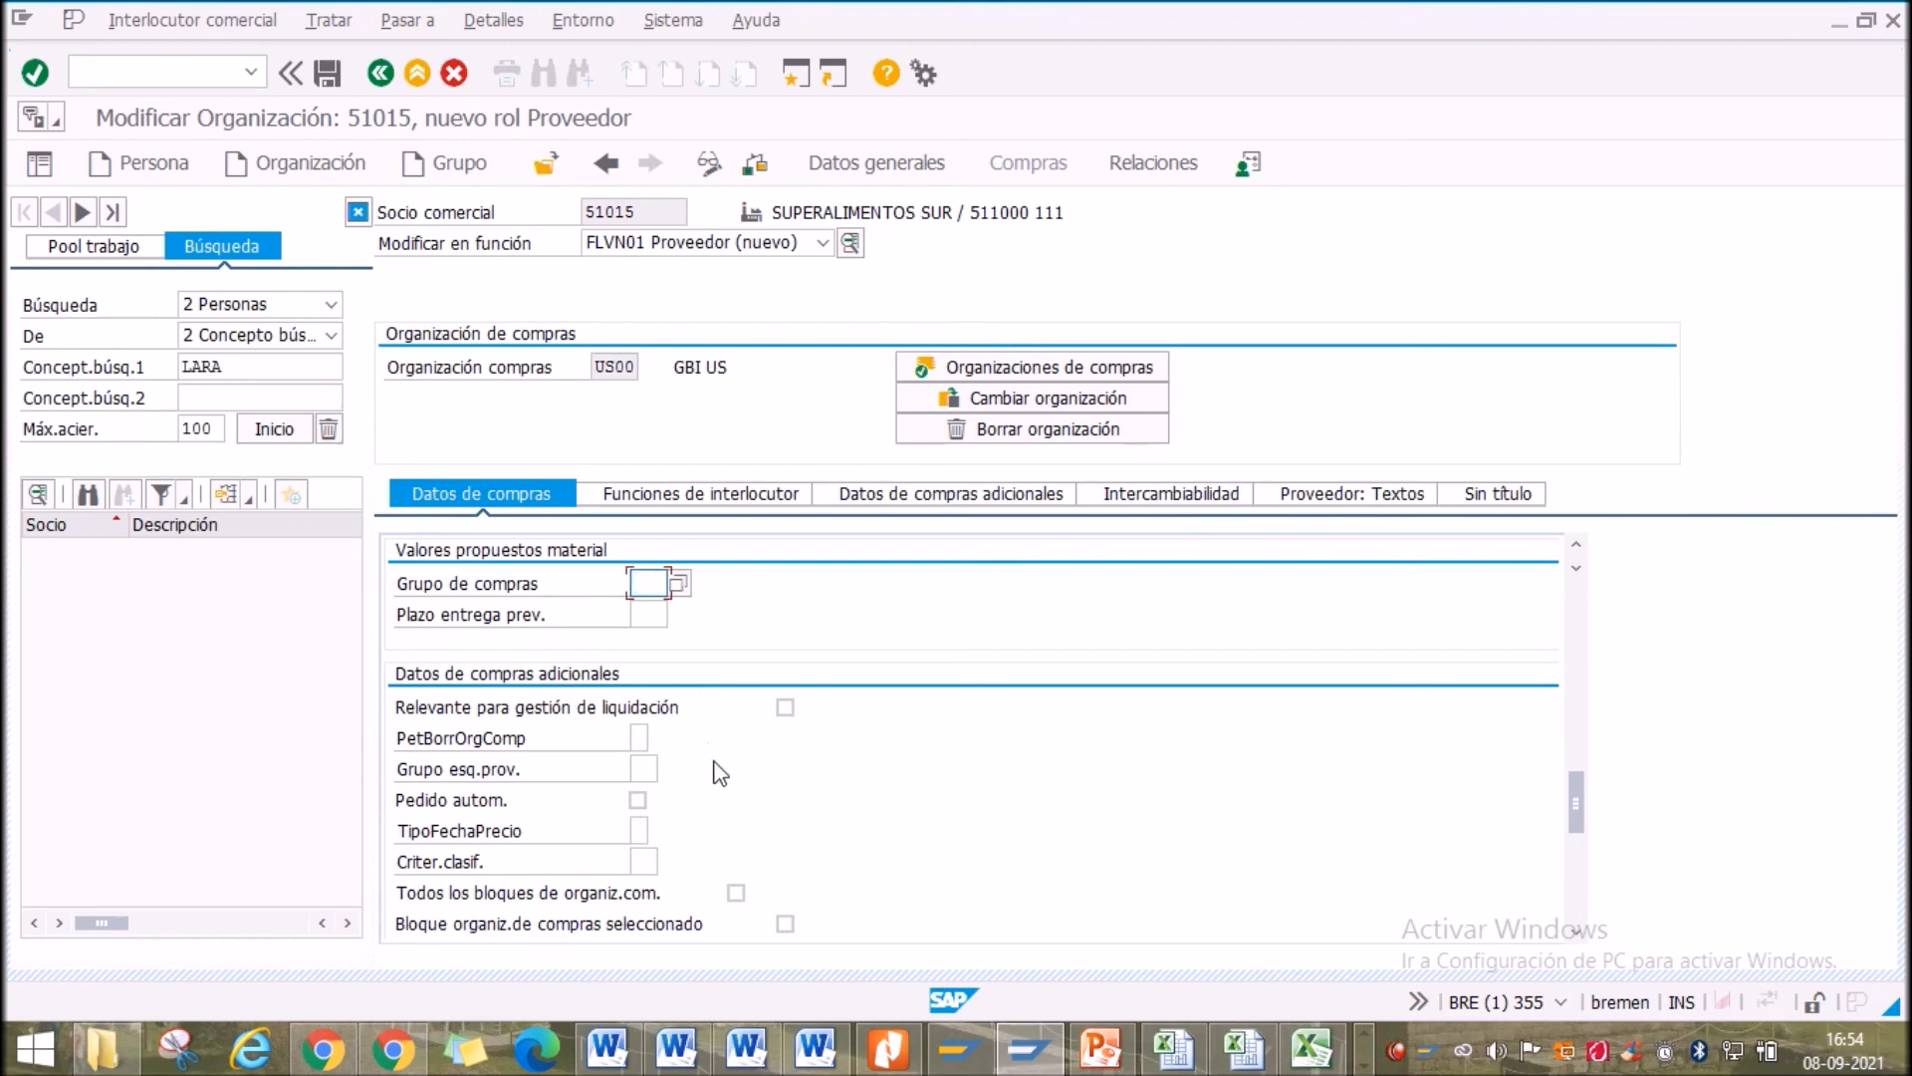
scroll(717, 772, "down", 4)
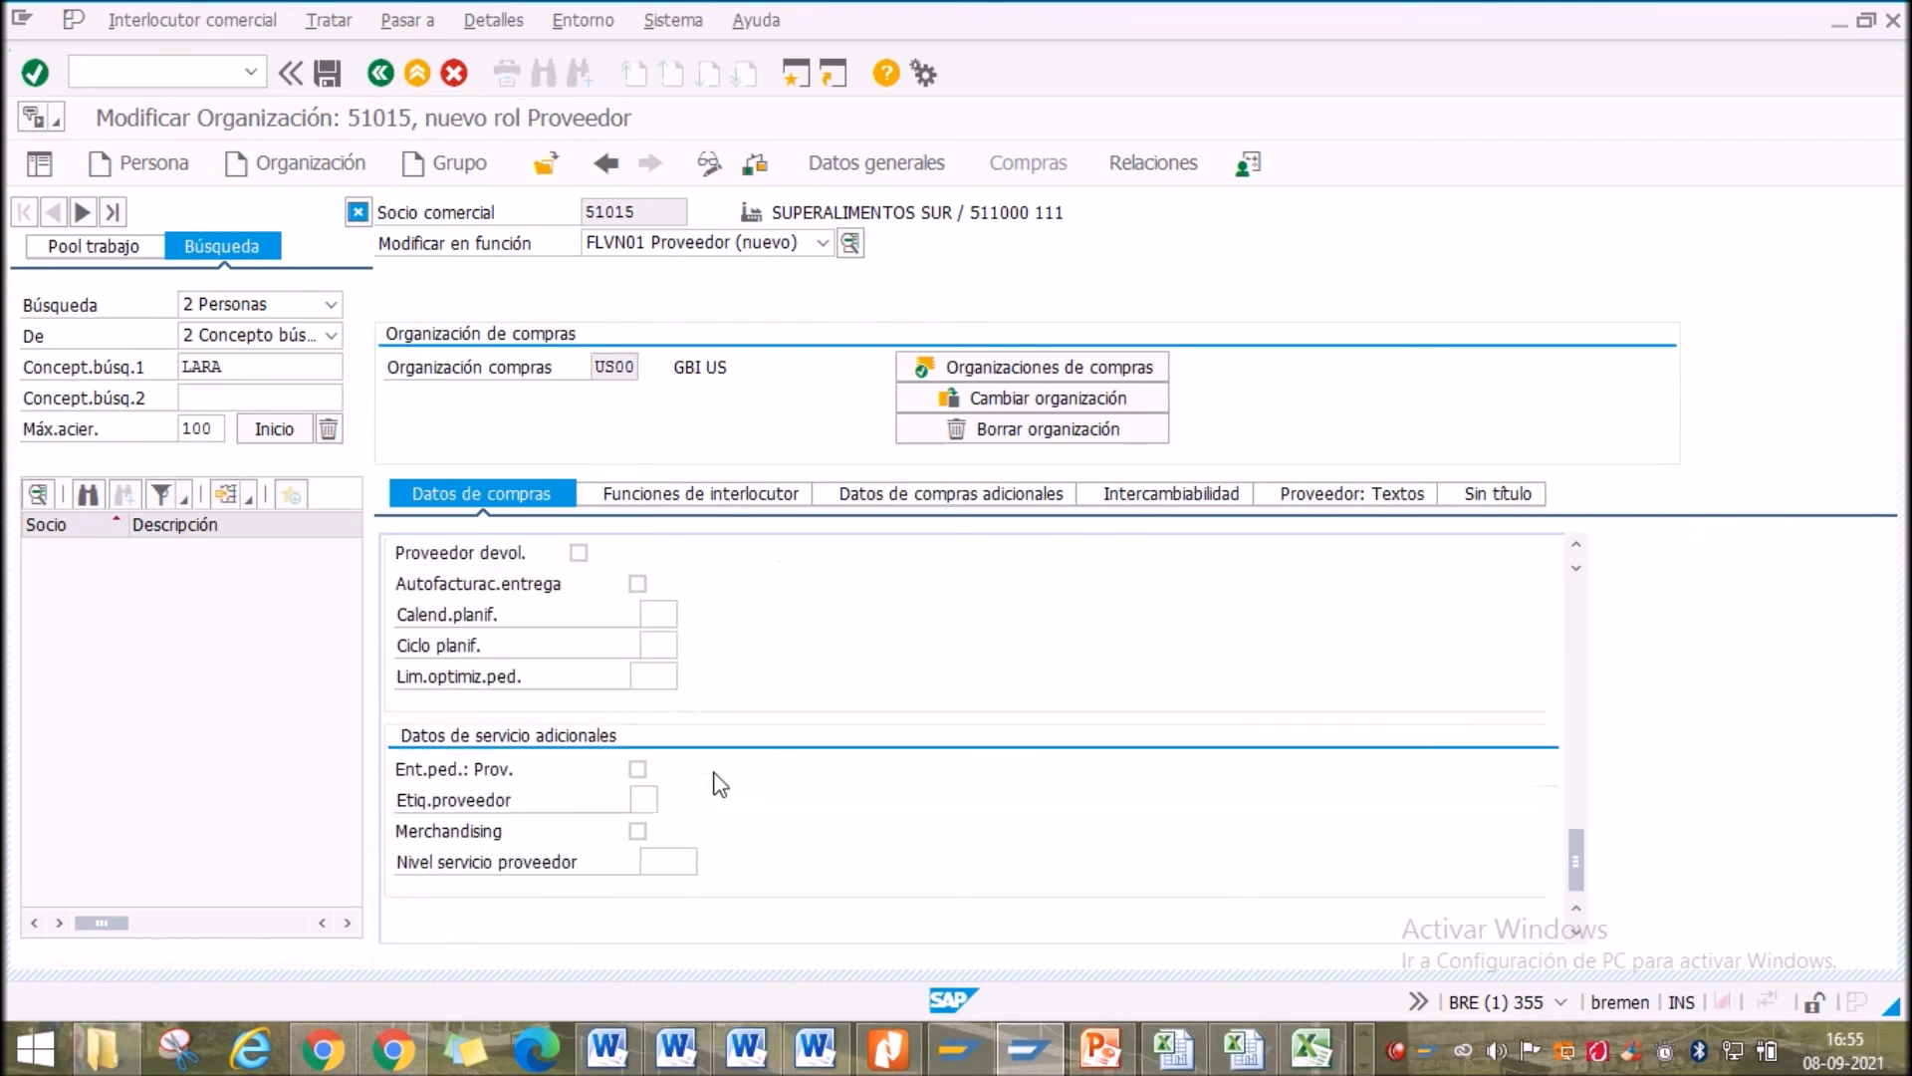
scroll(719, 783, "up", 10)
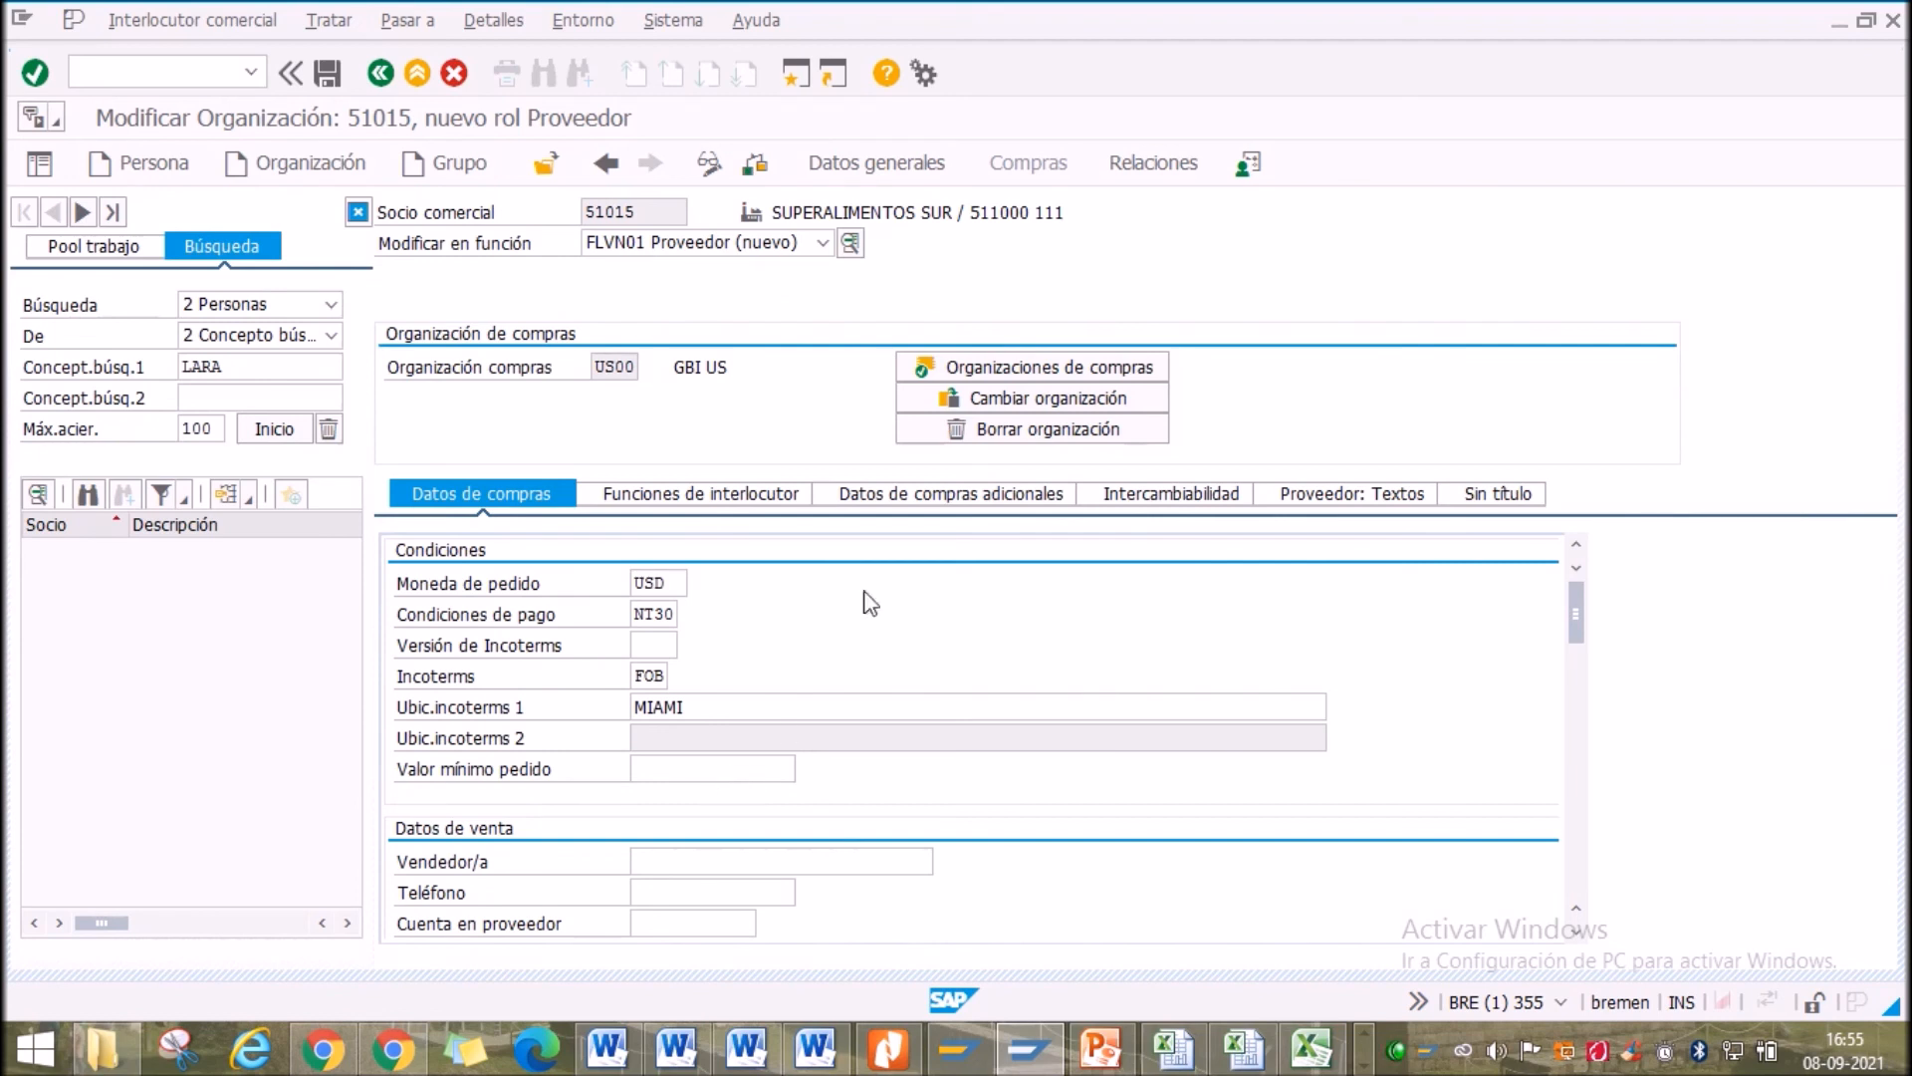
left_click(30, 77)
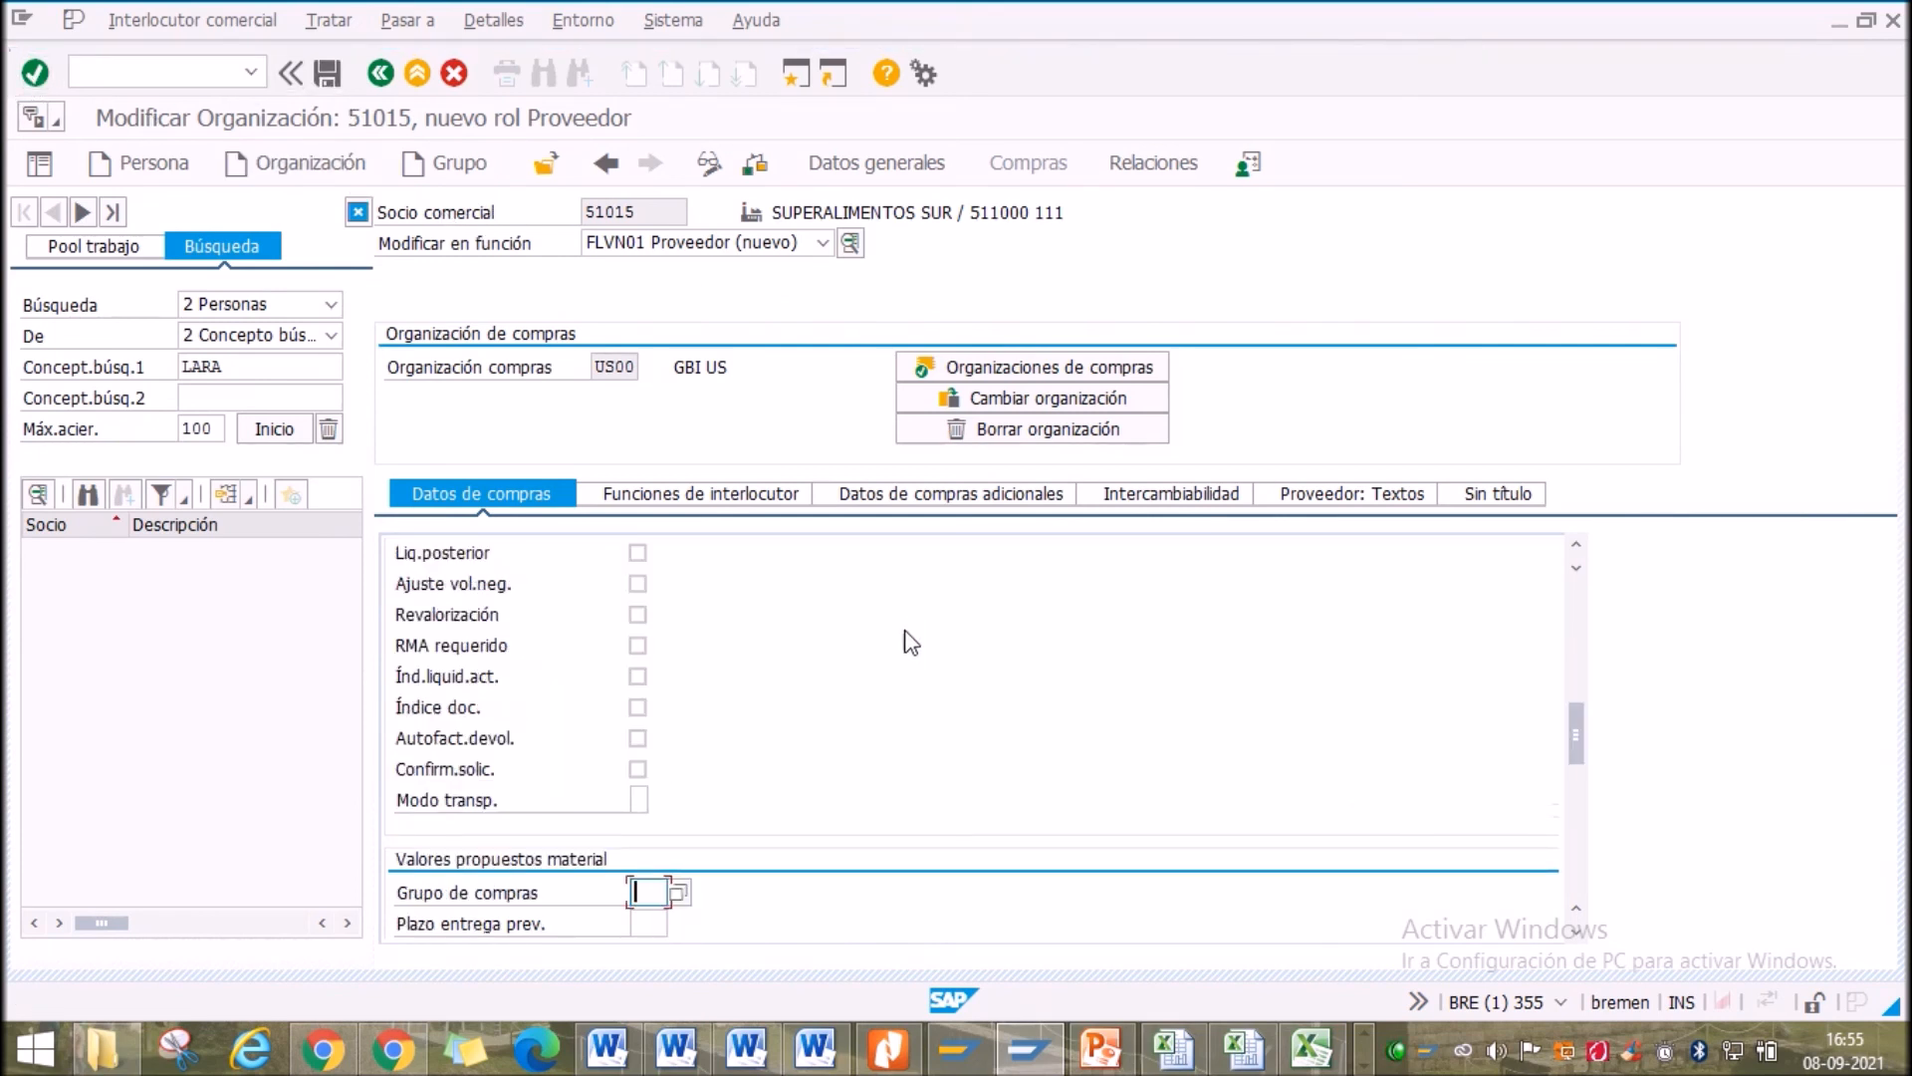
scroll(802, 765, "down", 3)
scroll(803, 765, "up", 5)
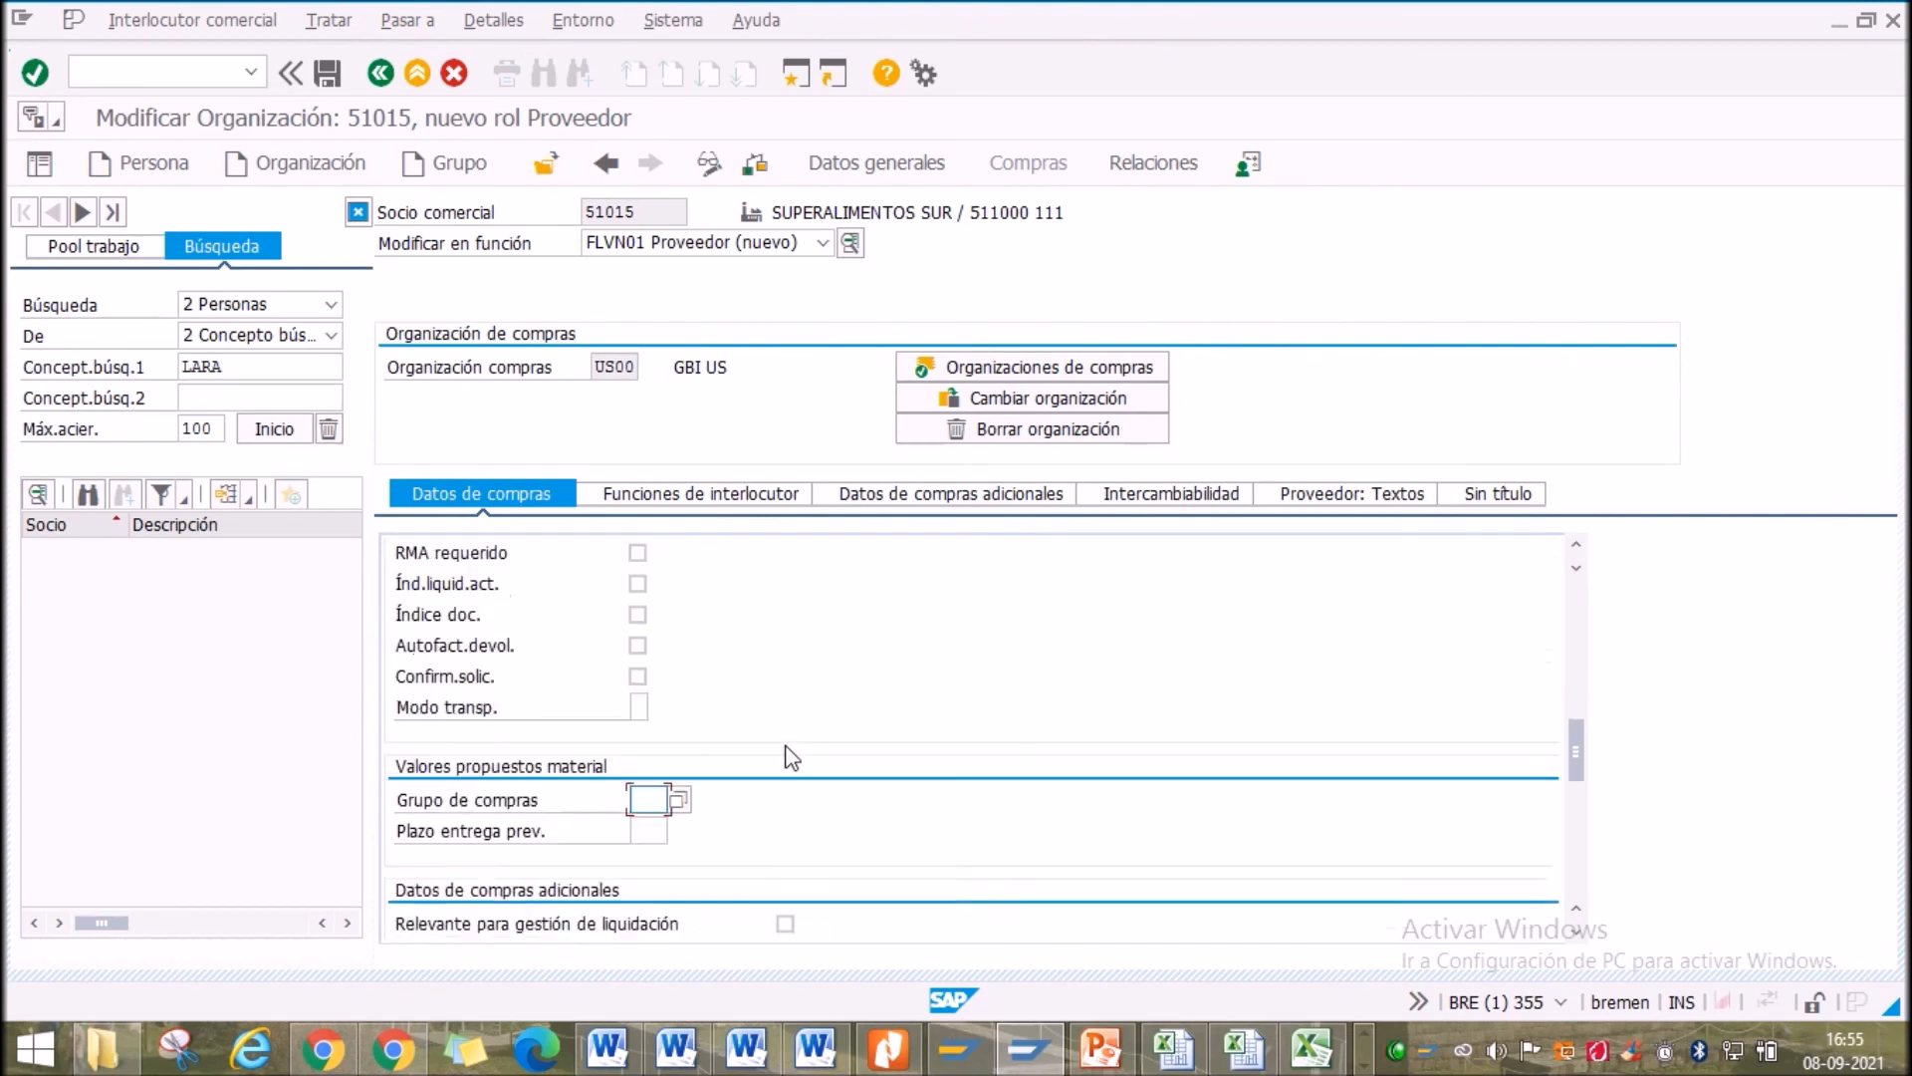
scroll(655, 896, "down", 5)
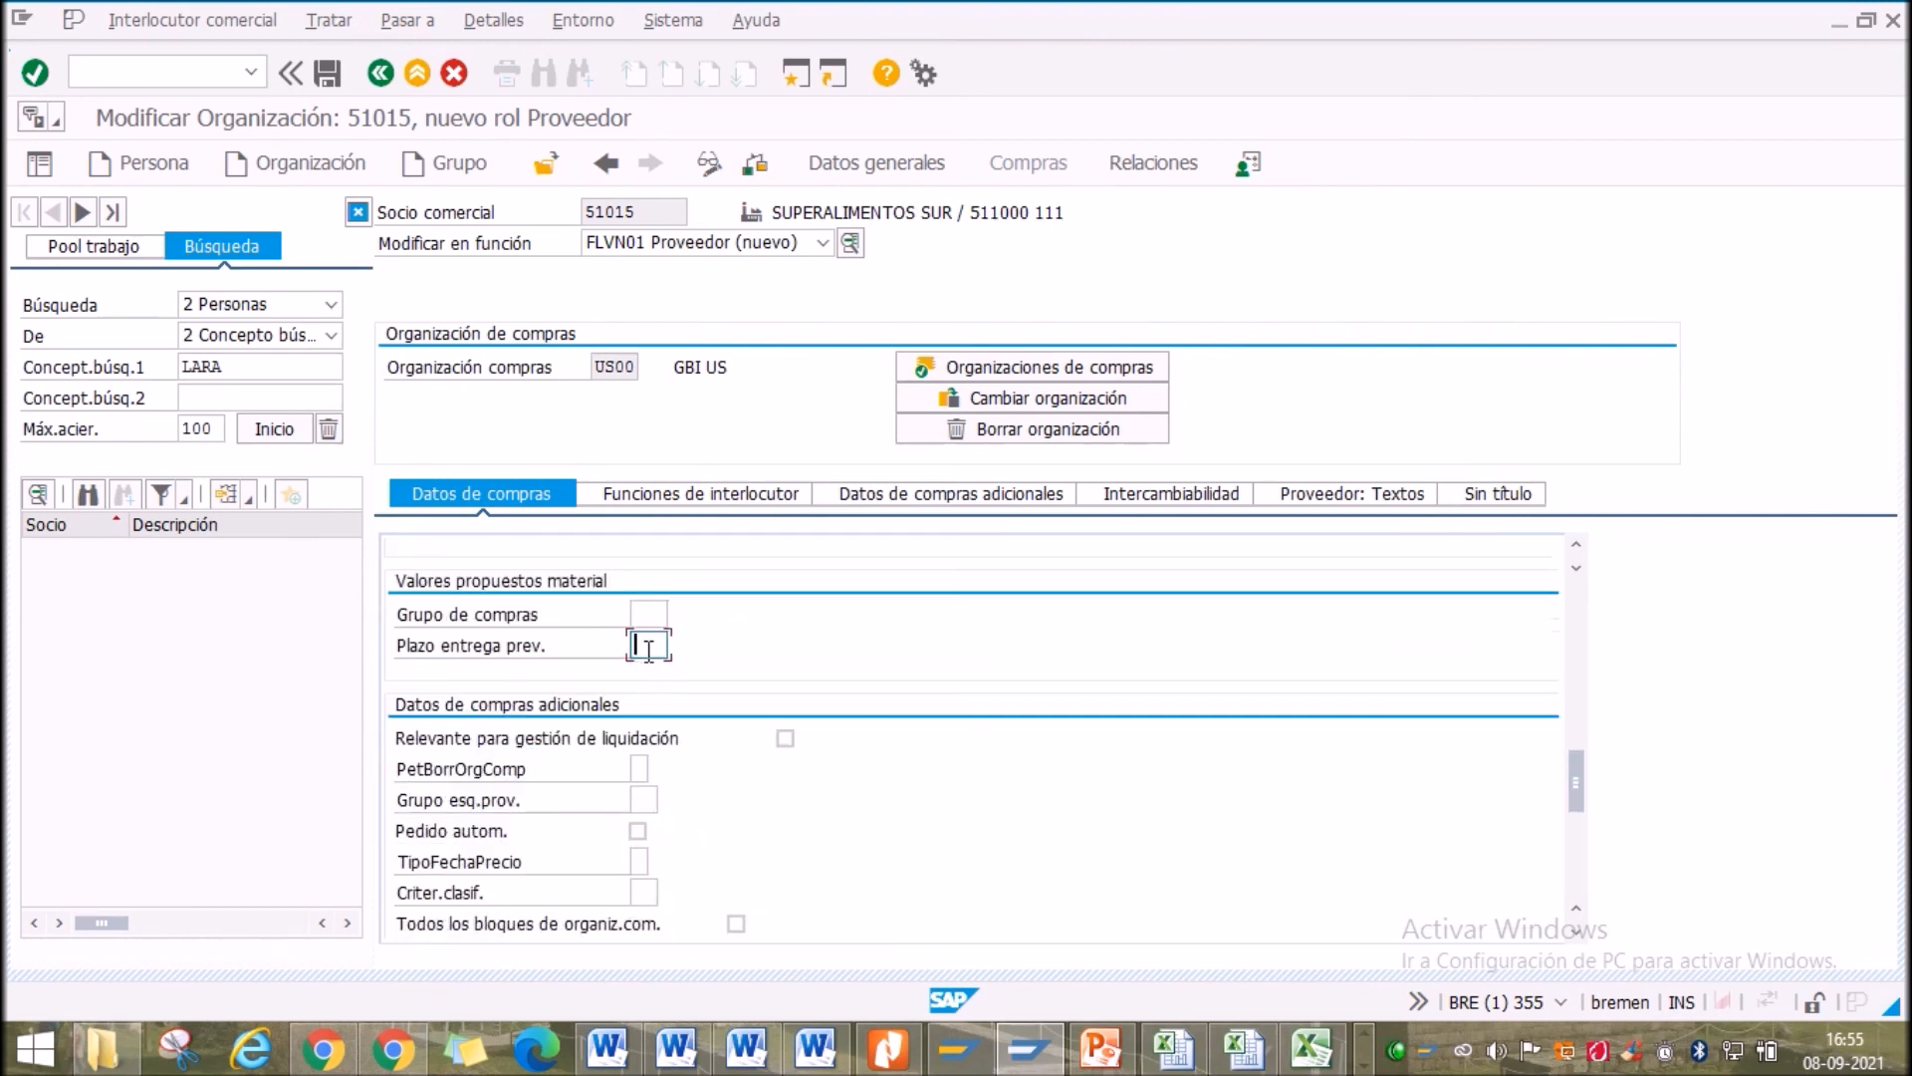
left_click(674, 495)
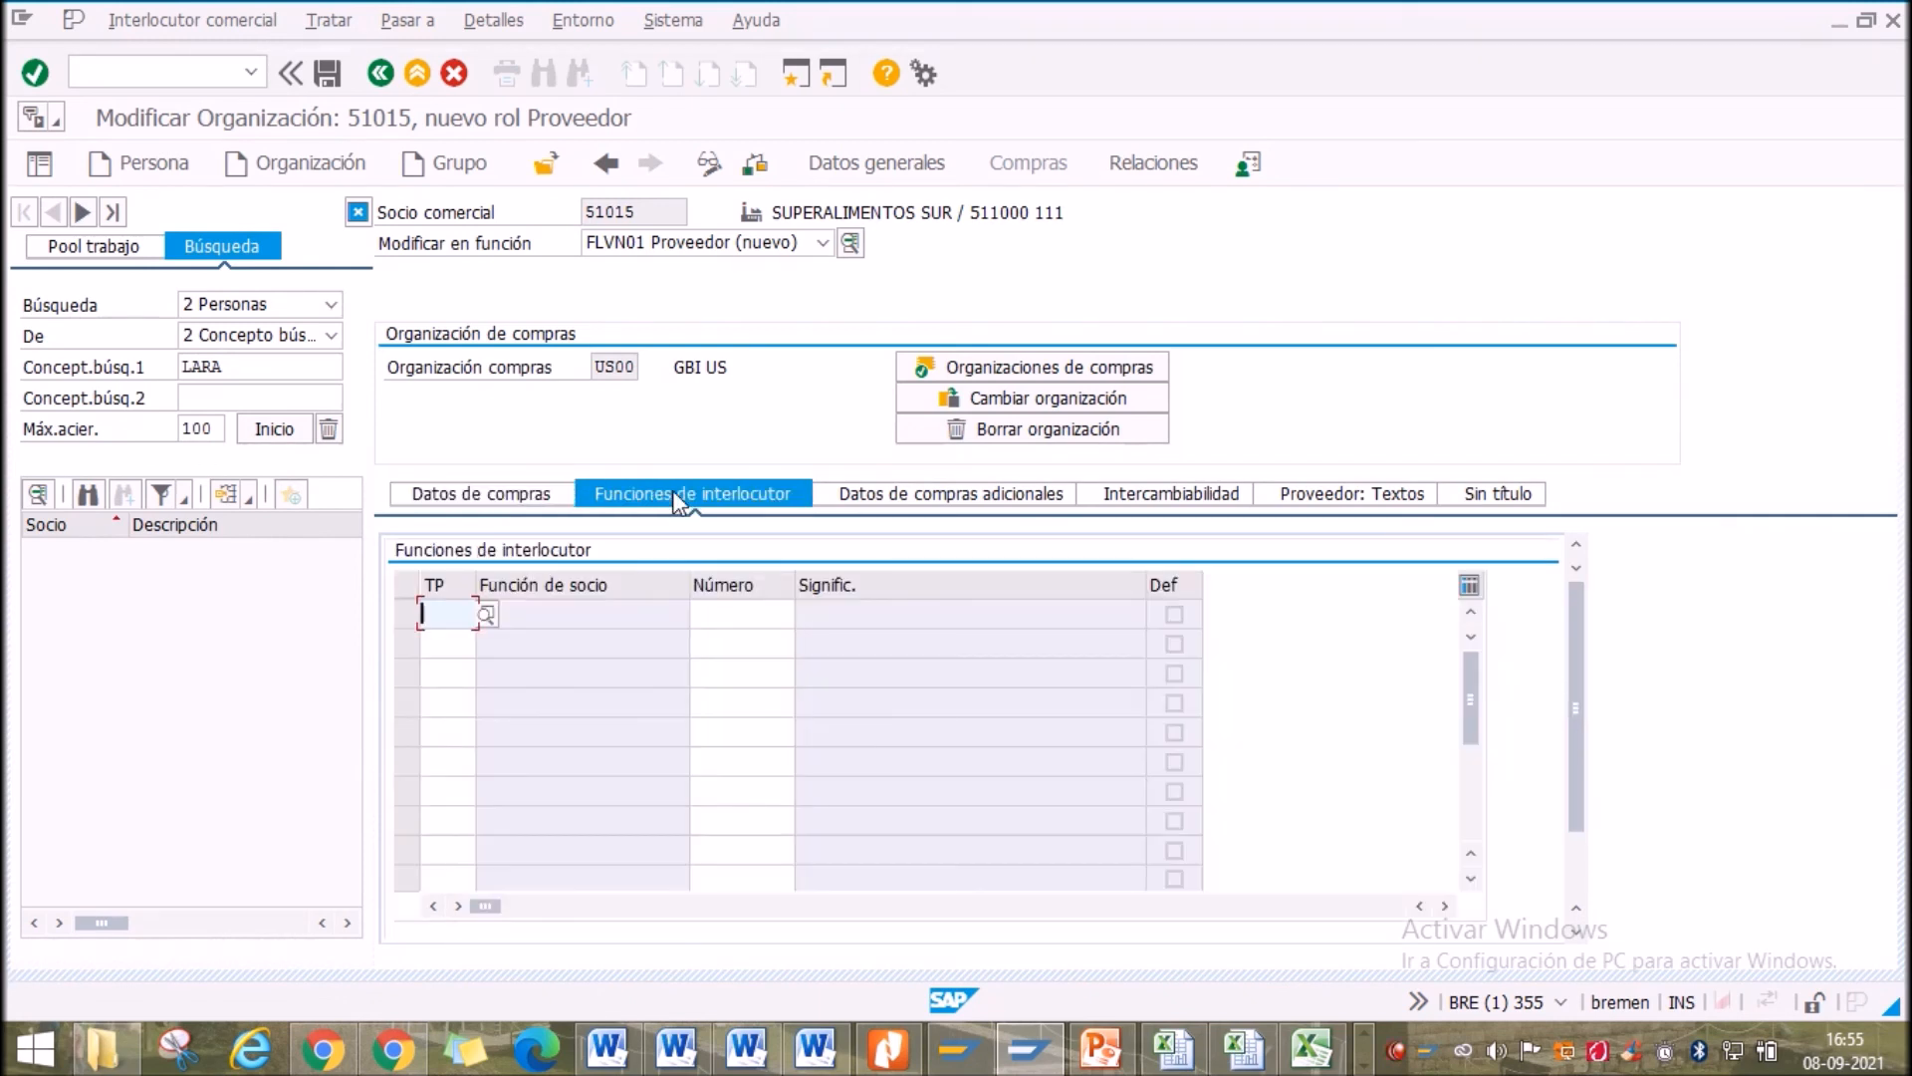
left_click(944, 494)
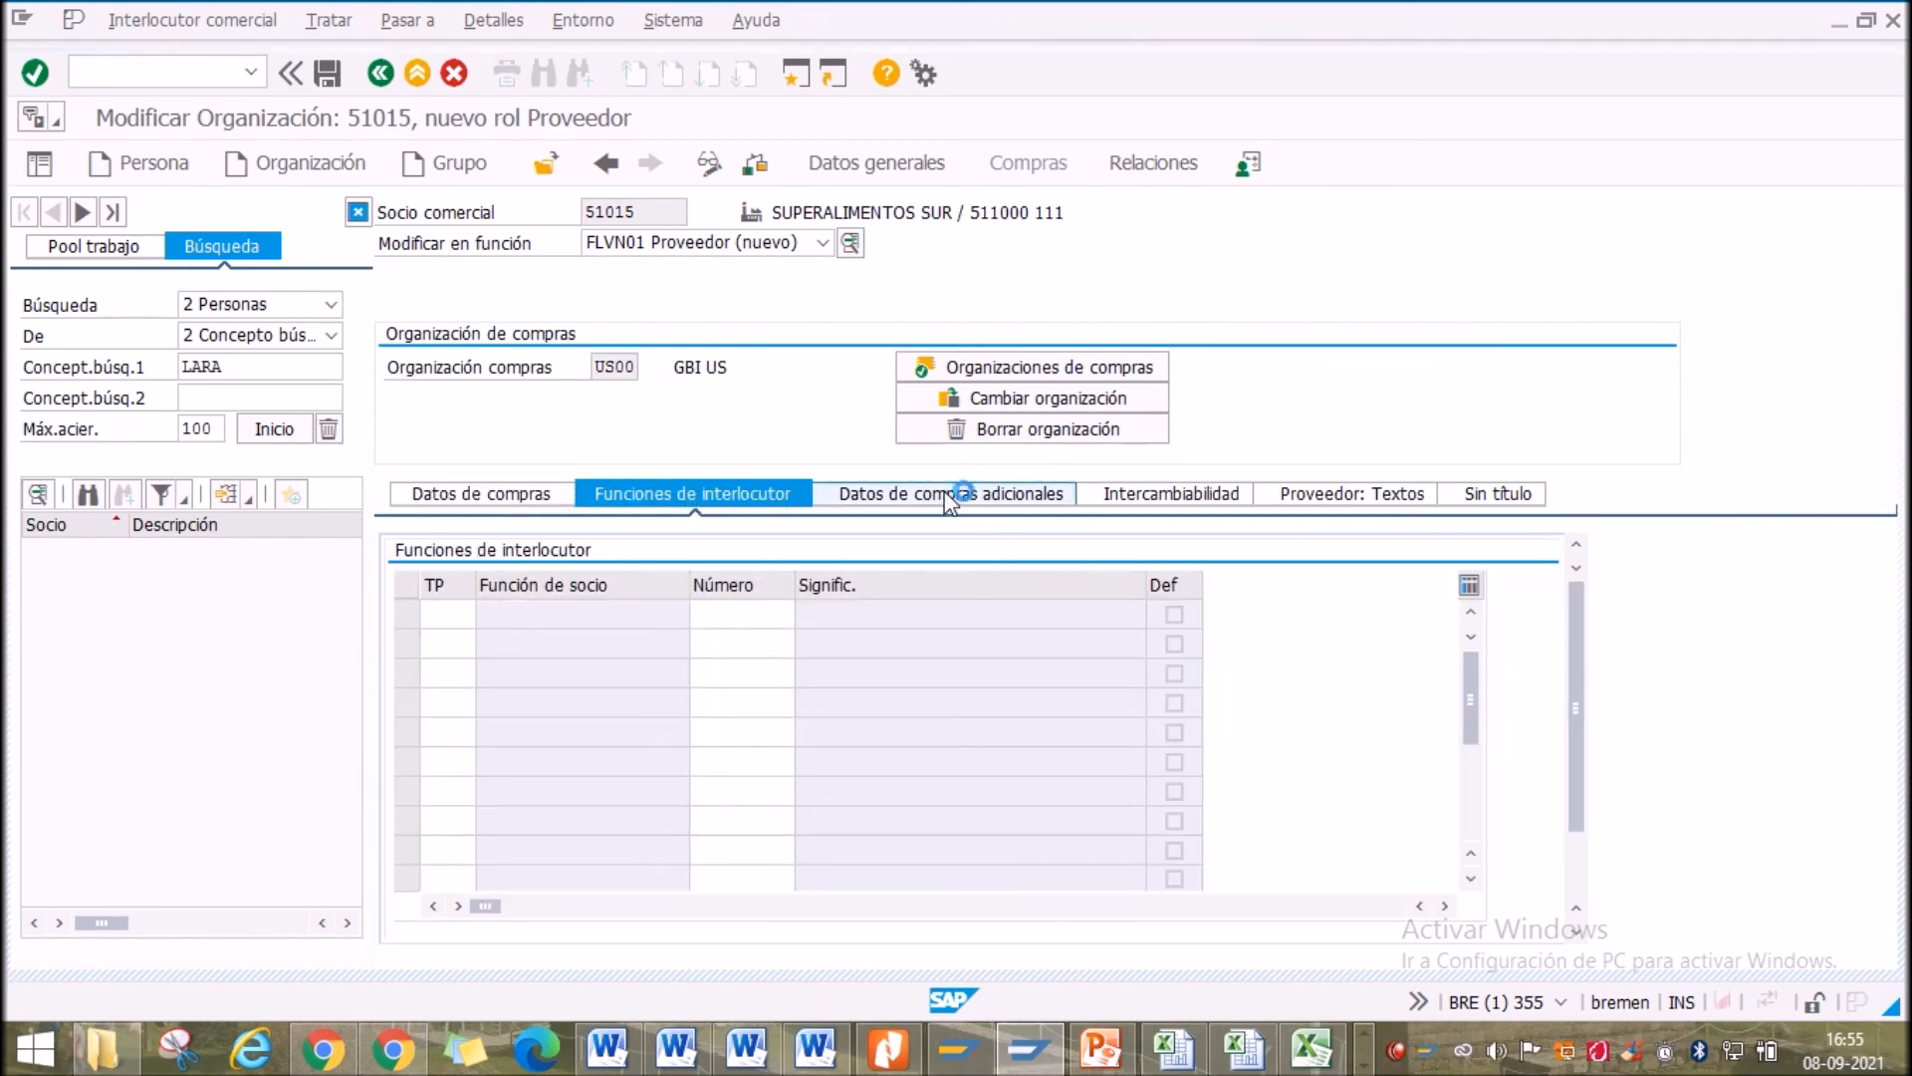
left_click(1140, 496)
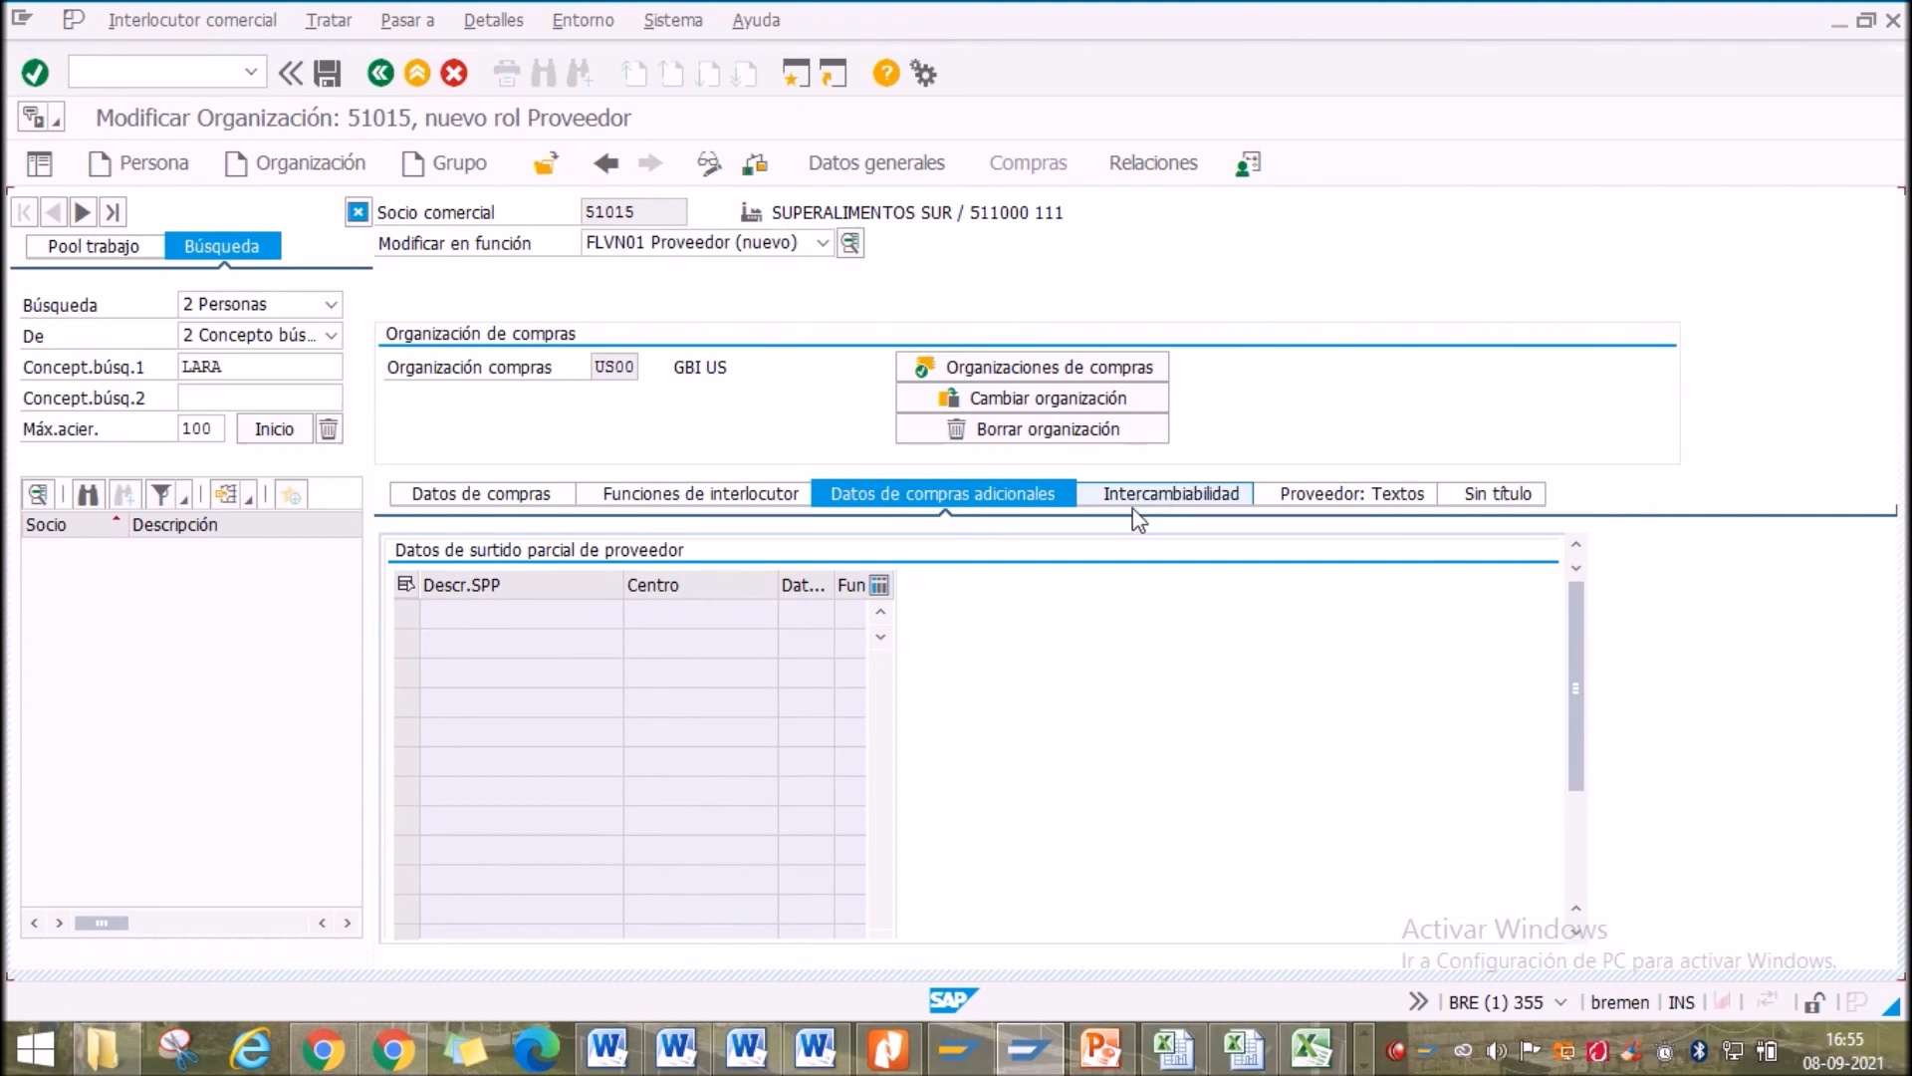
left_click(1304, 498)
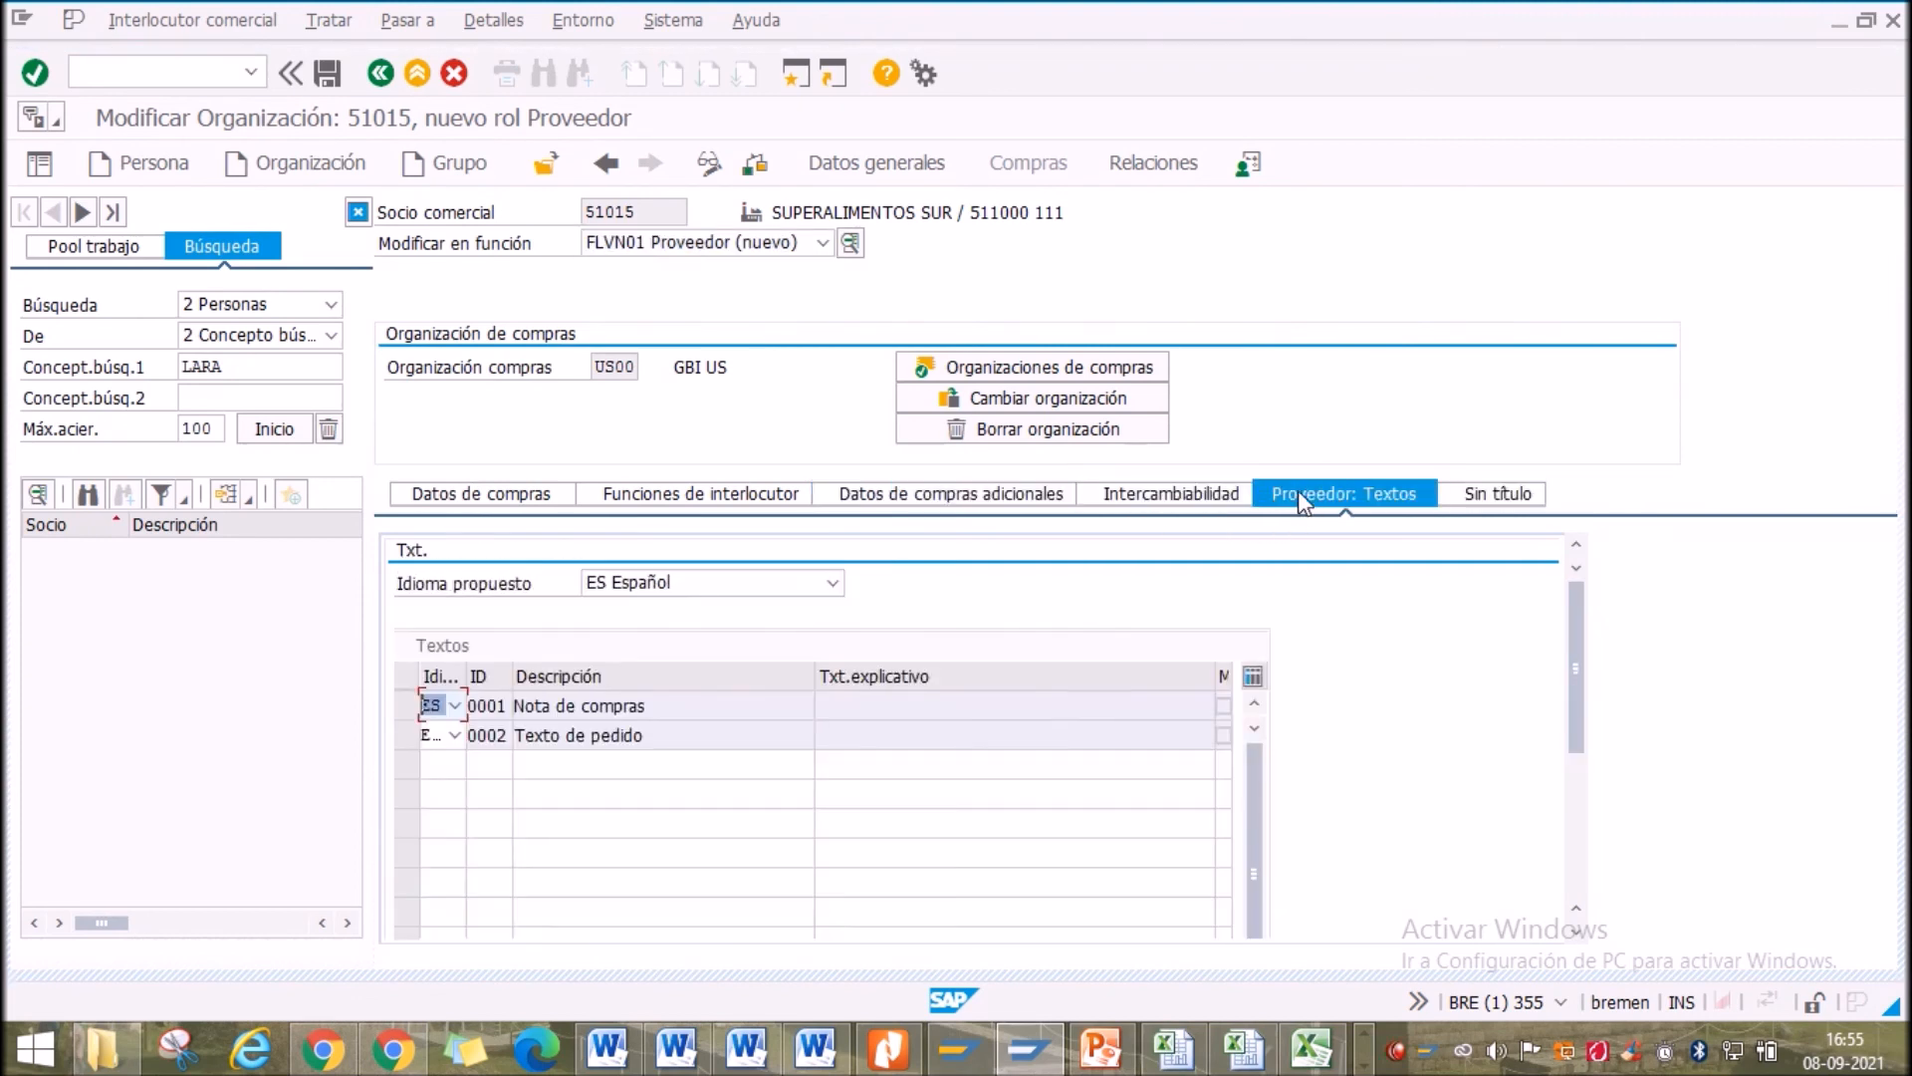
left_click(1469, 494)
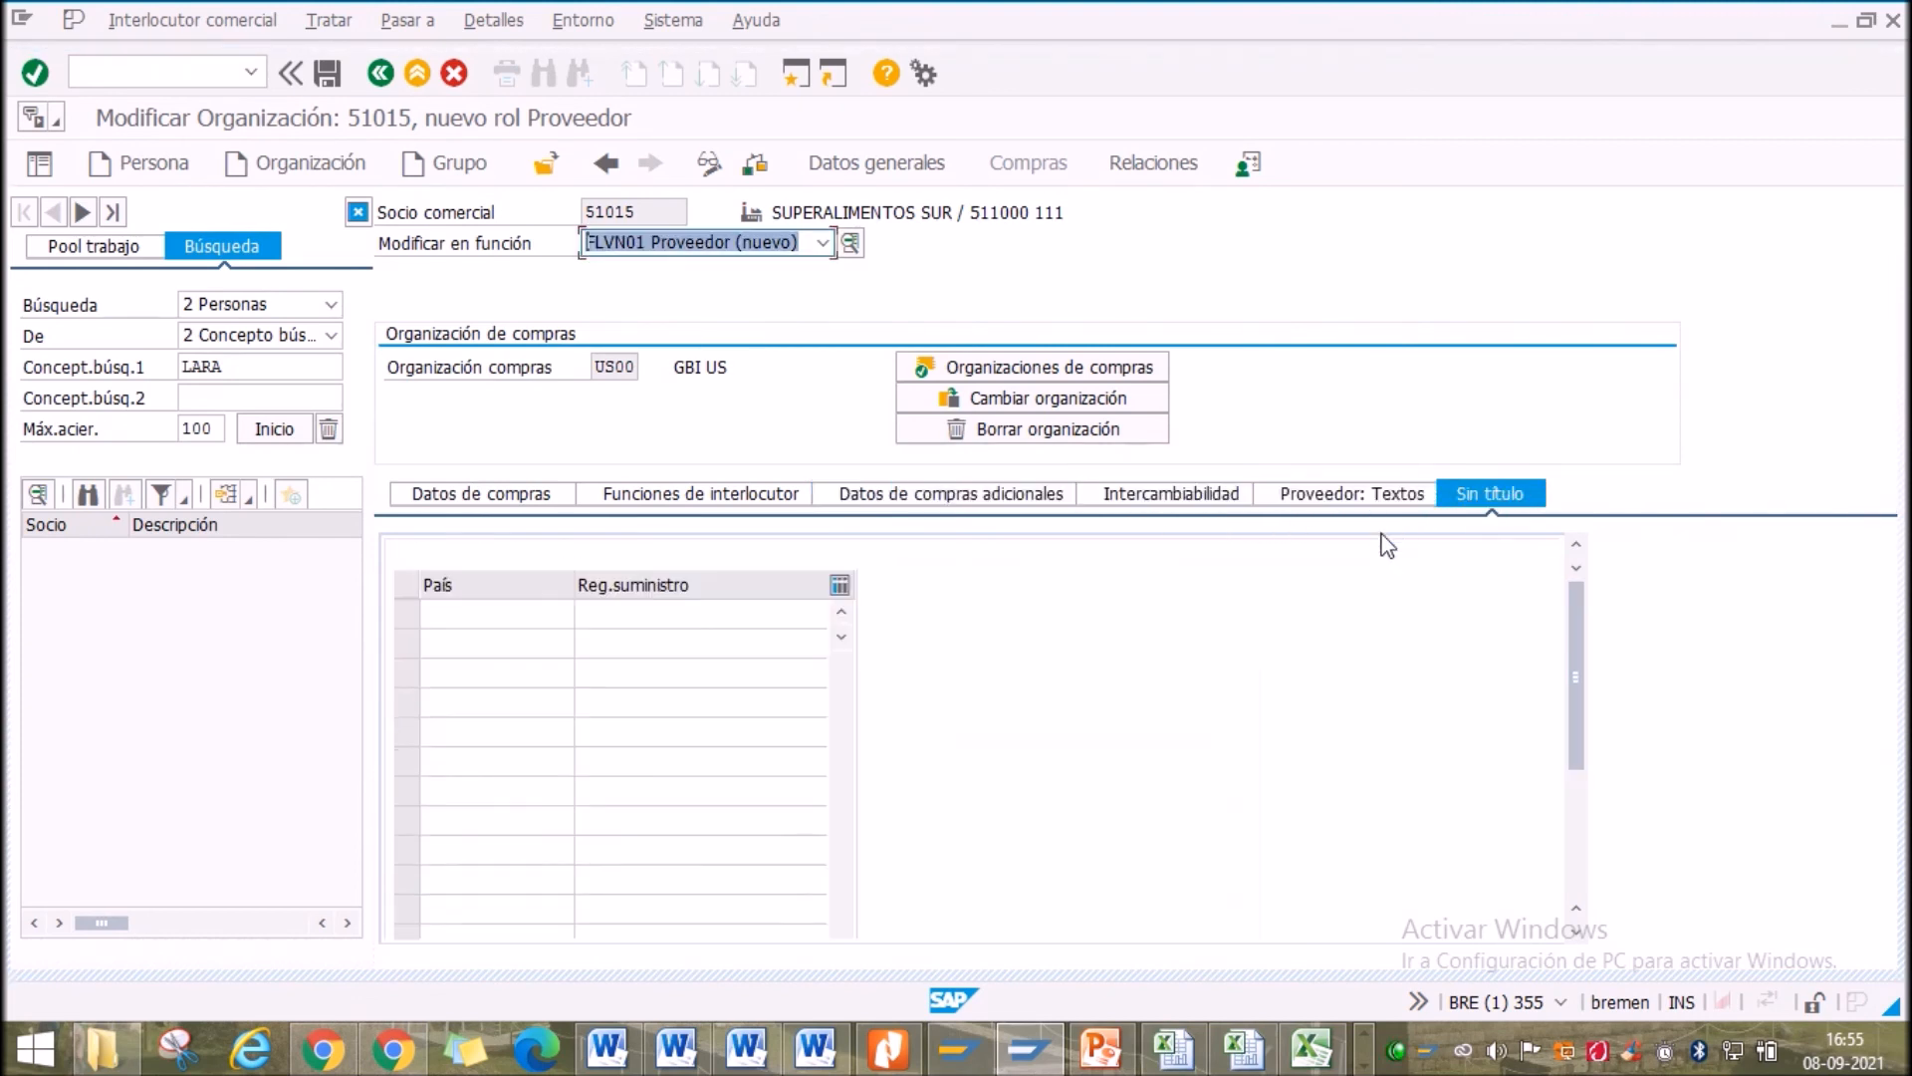
left_click(498, 496)
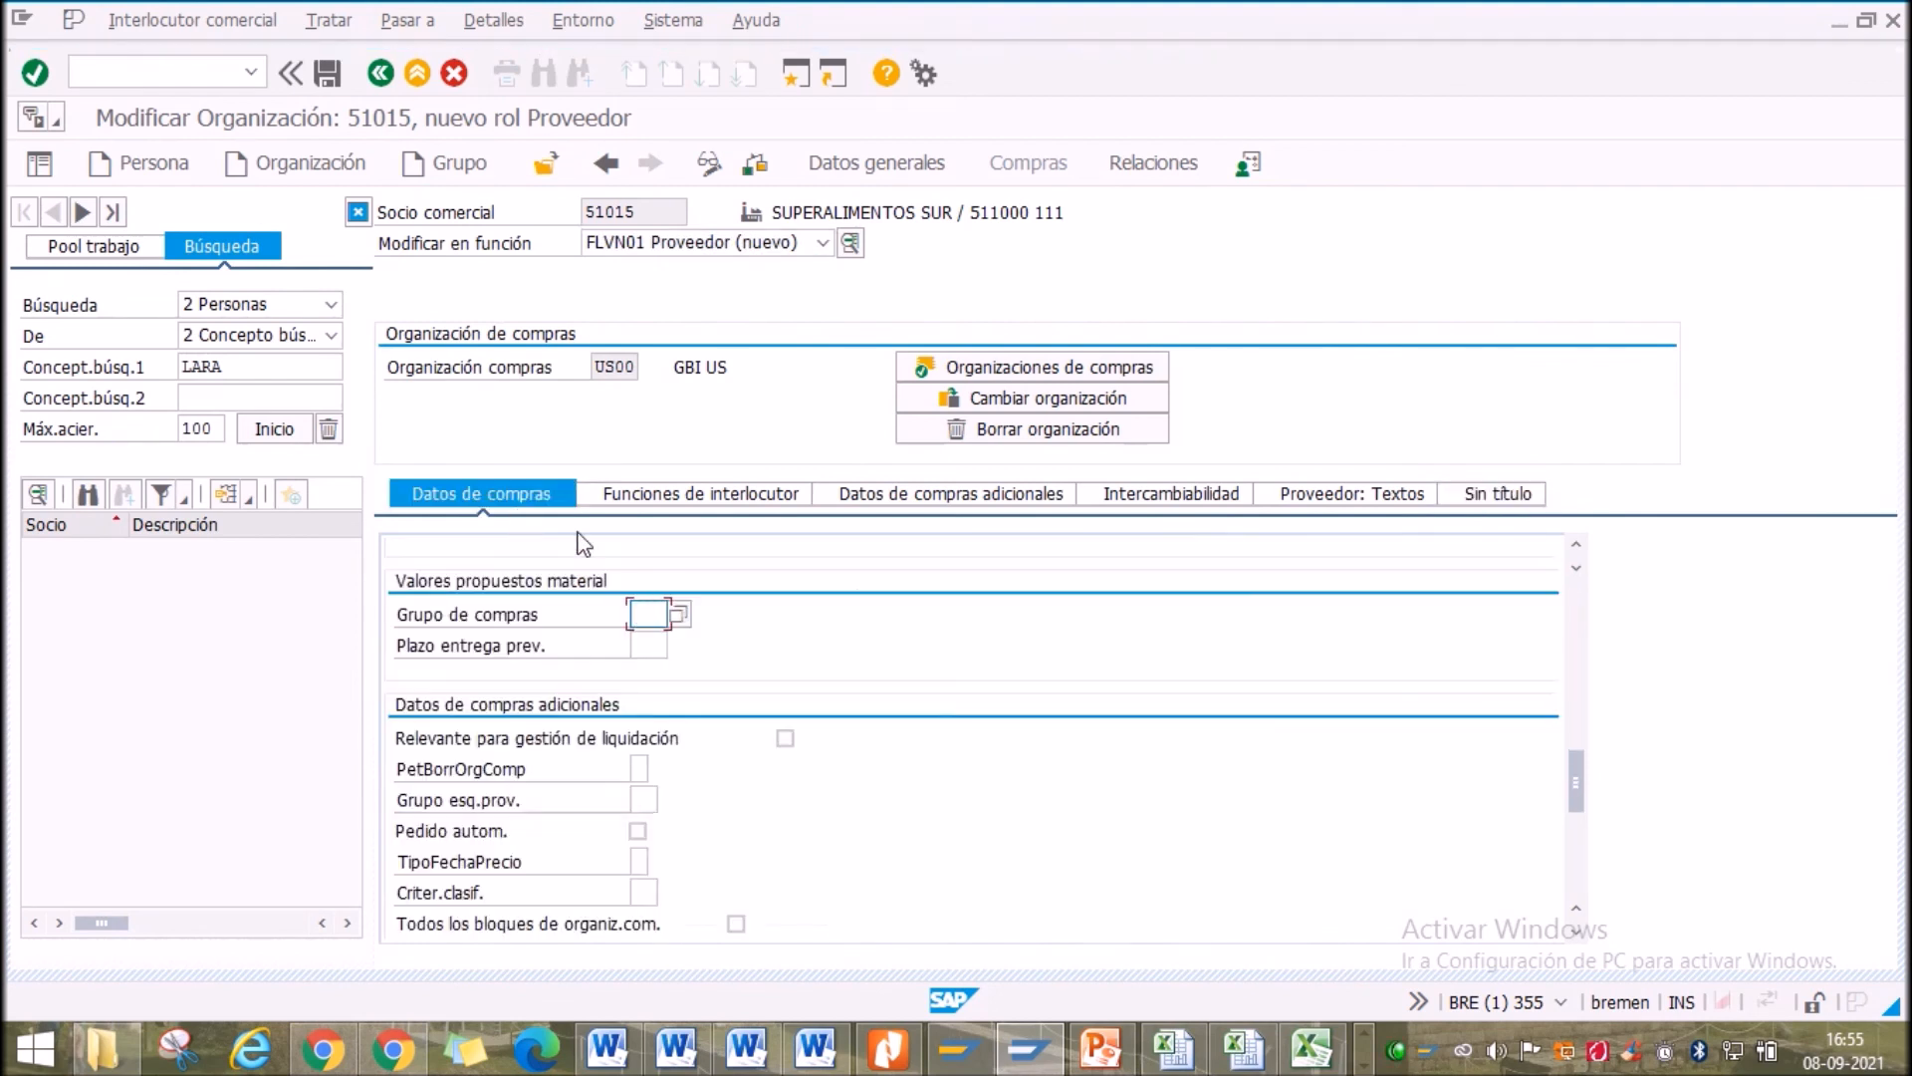
Save partner 51015, then check its edit role and the Interlocutor comercial menu
left_click(331, 76)
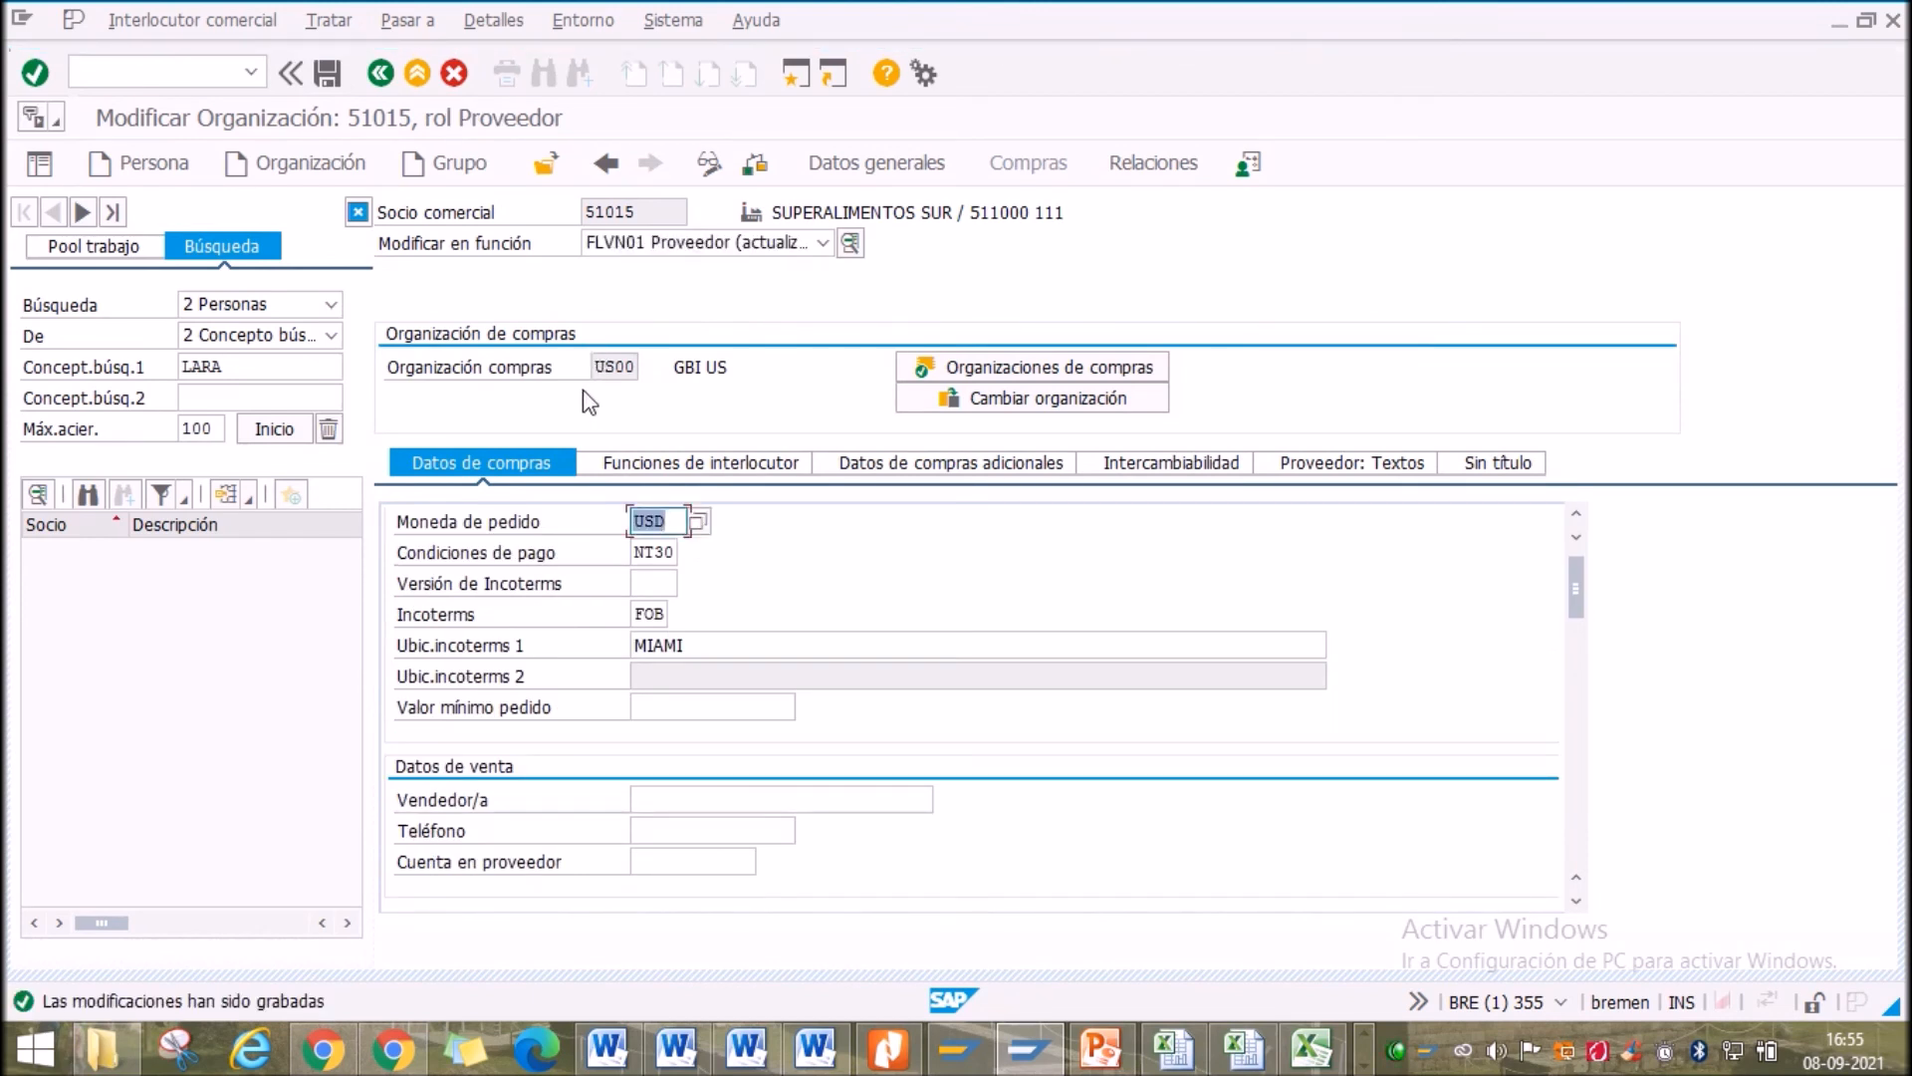
left_click(823, 242)
left_click(725, 255)
left_click(328, 72)
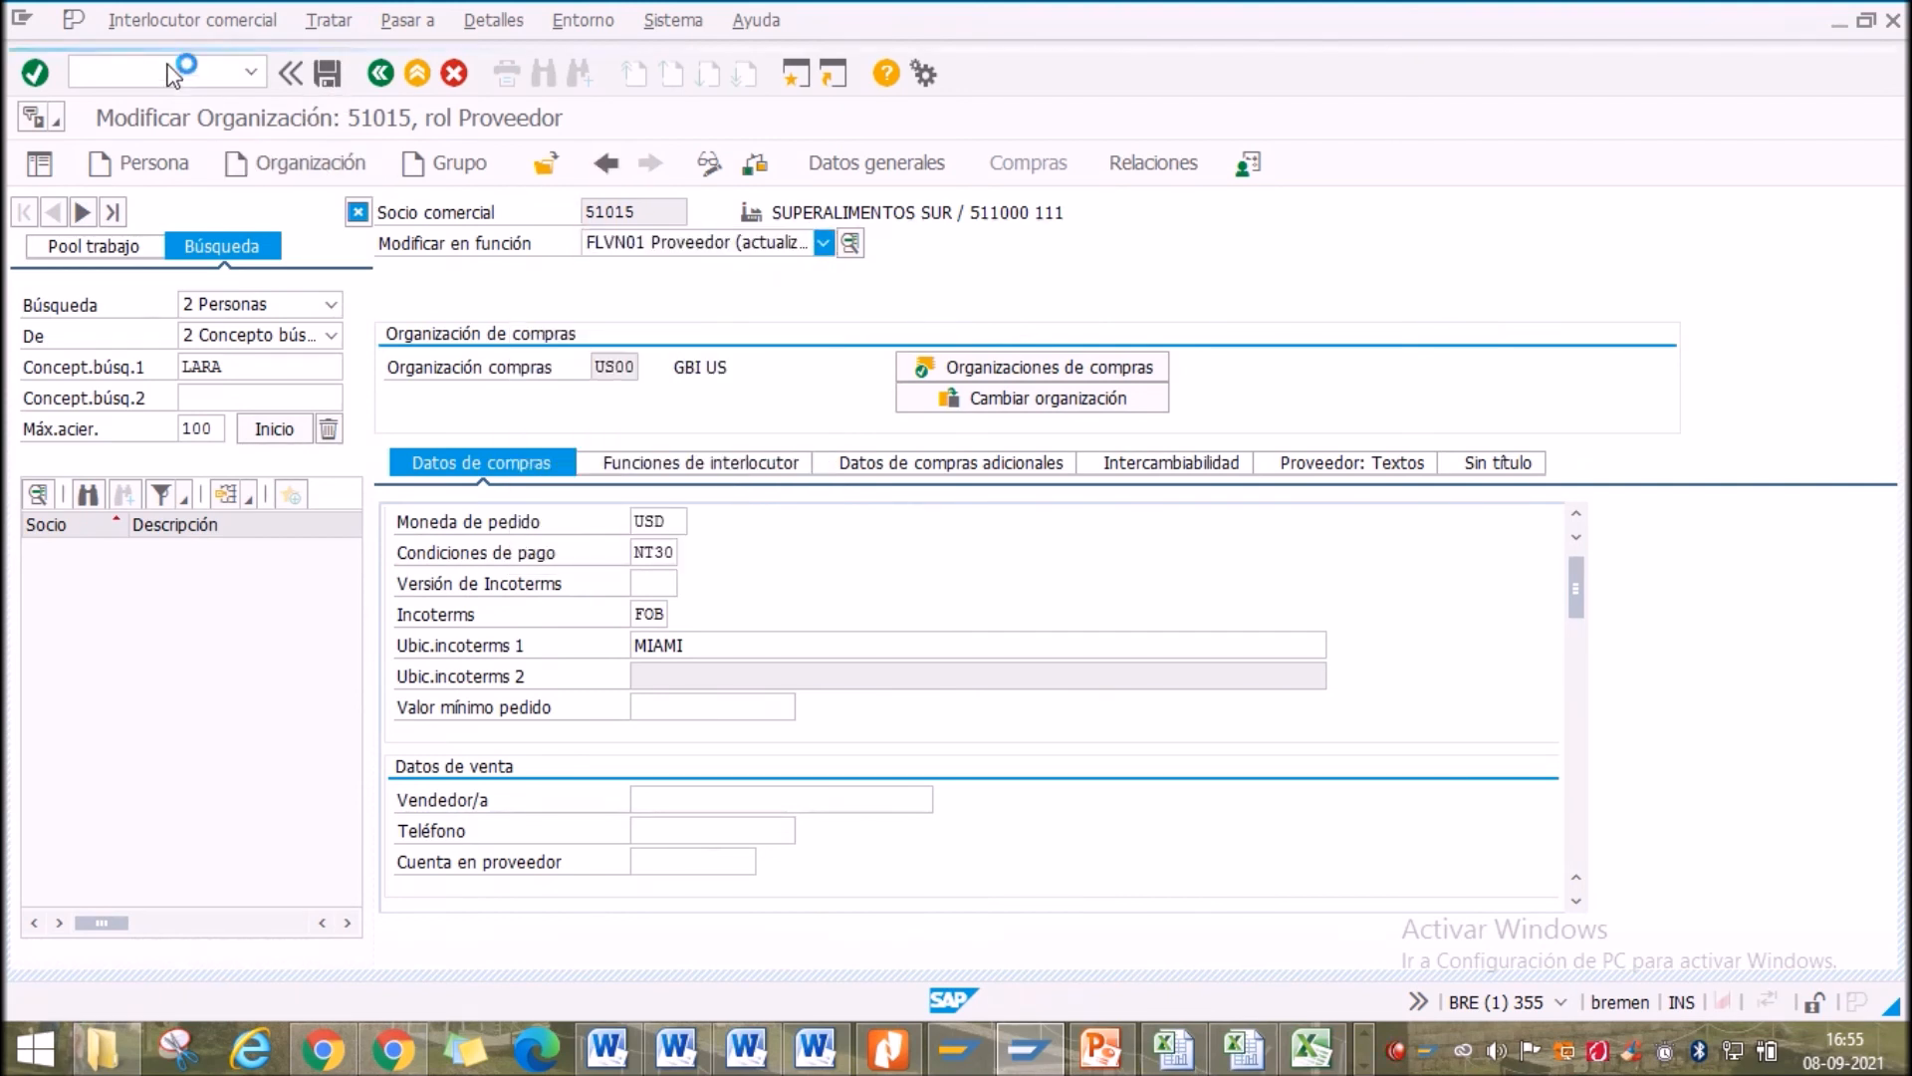
left_click(149, 20)
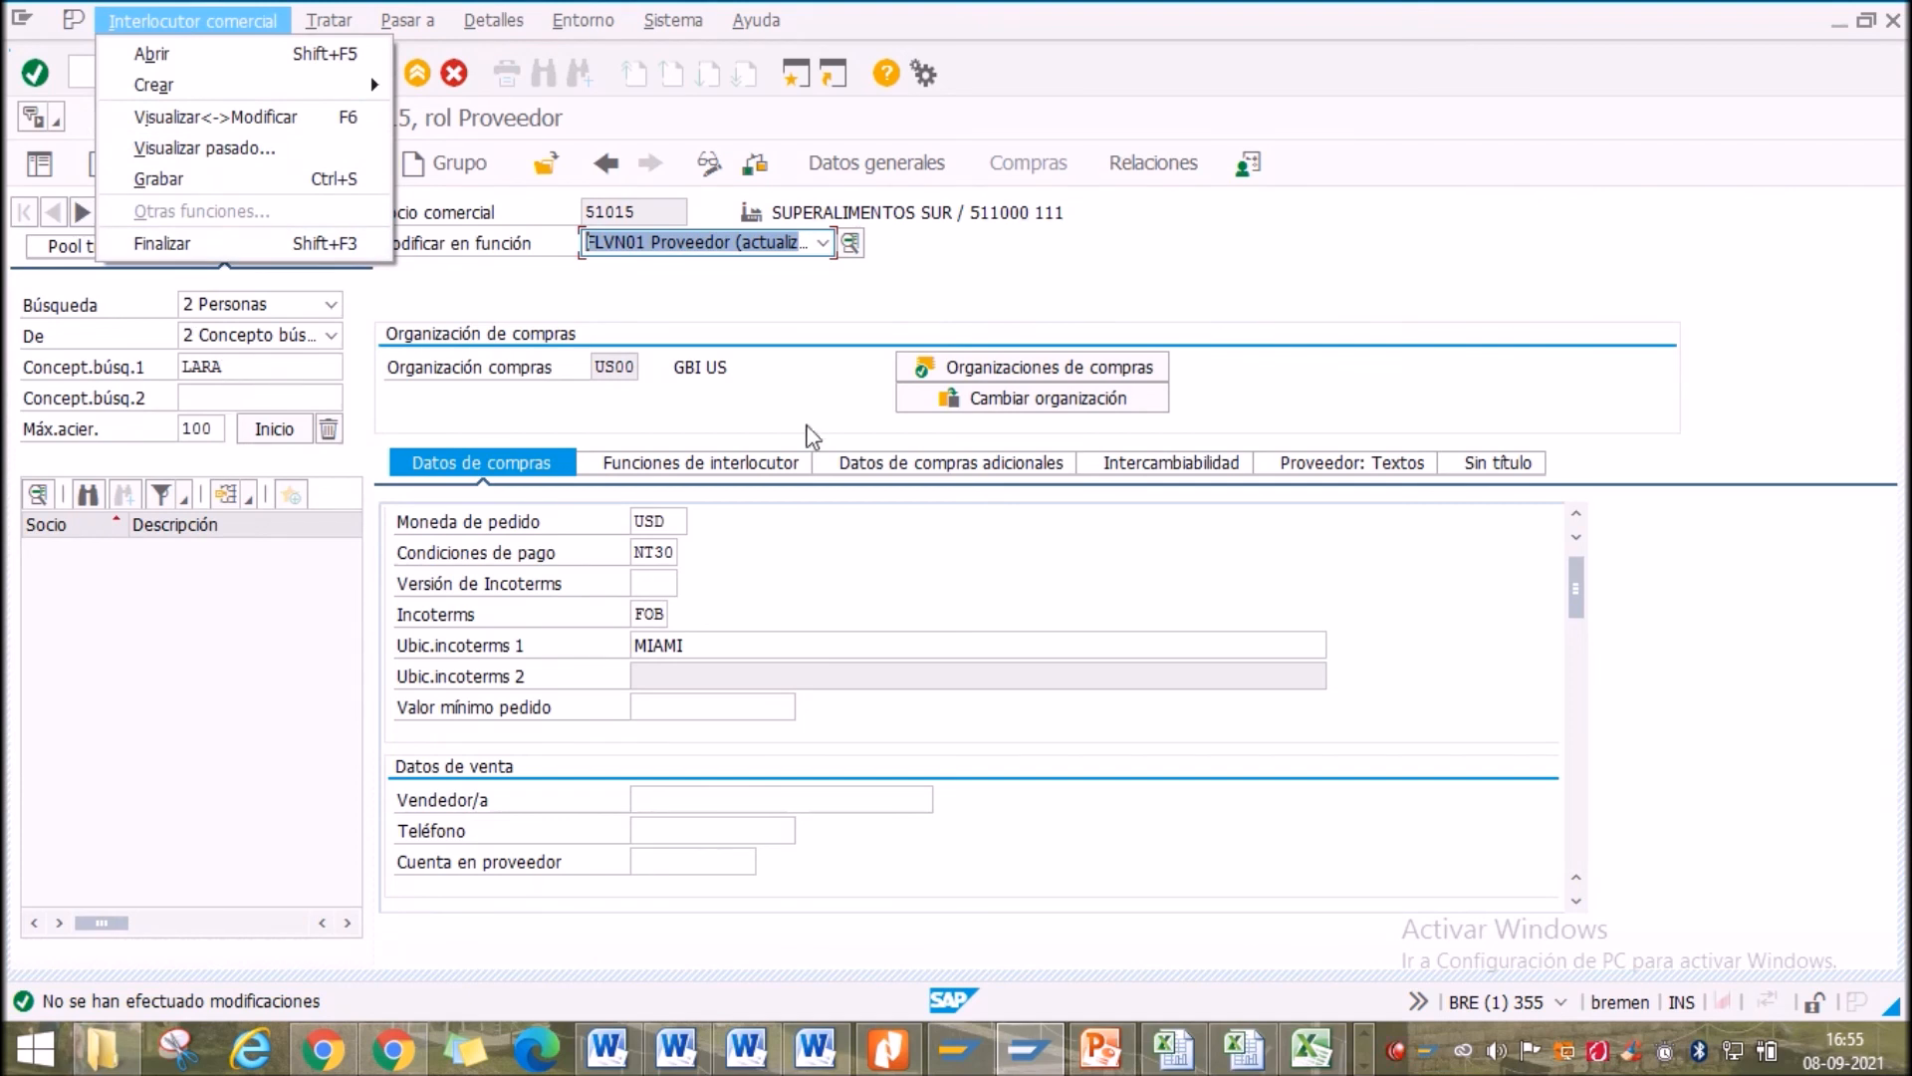
left_click(786, 433)
Search organizations by search term SUPER* and dismiss the no-partners-found message
double_click(232, 365)
key("Delete")
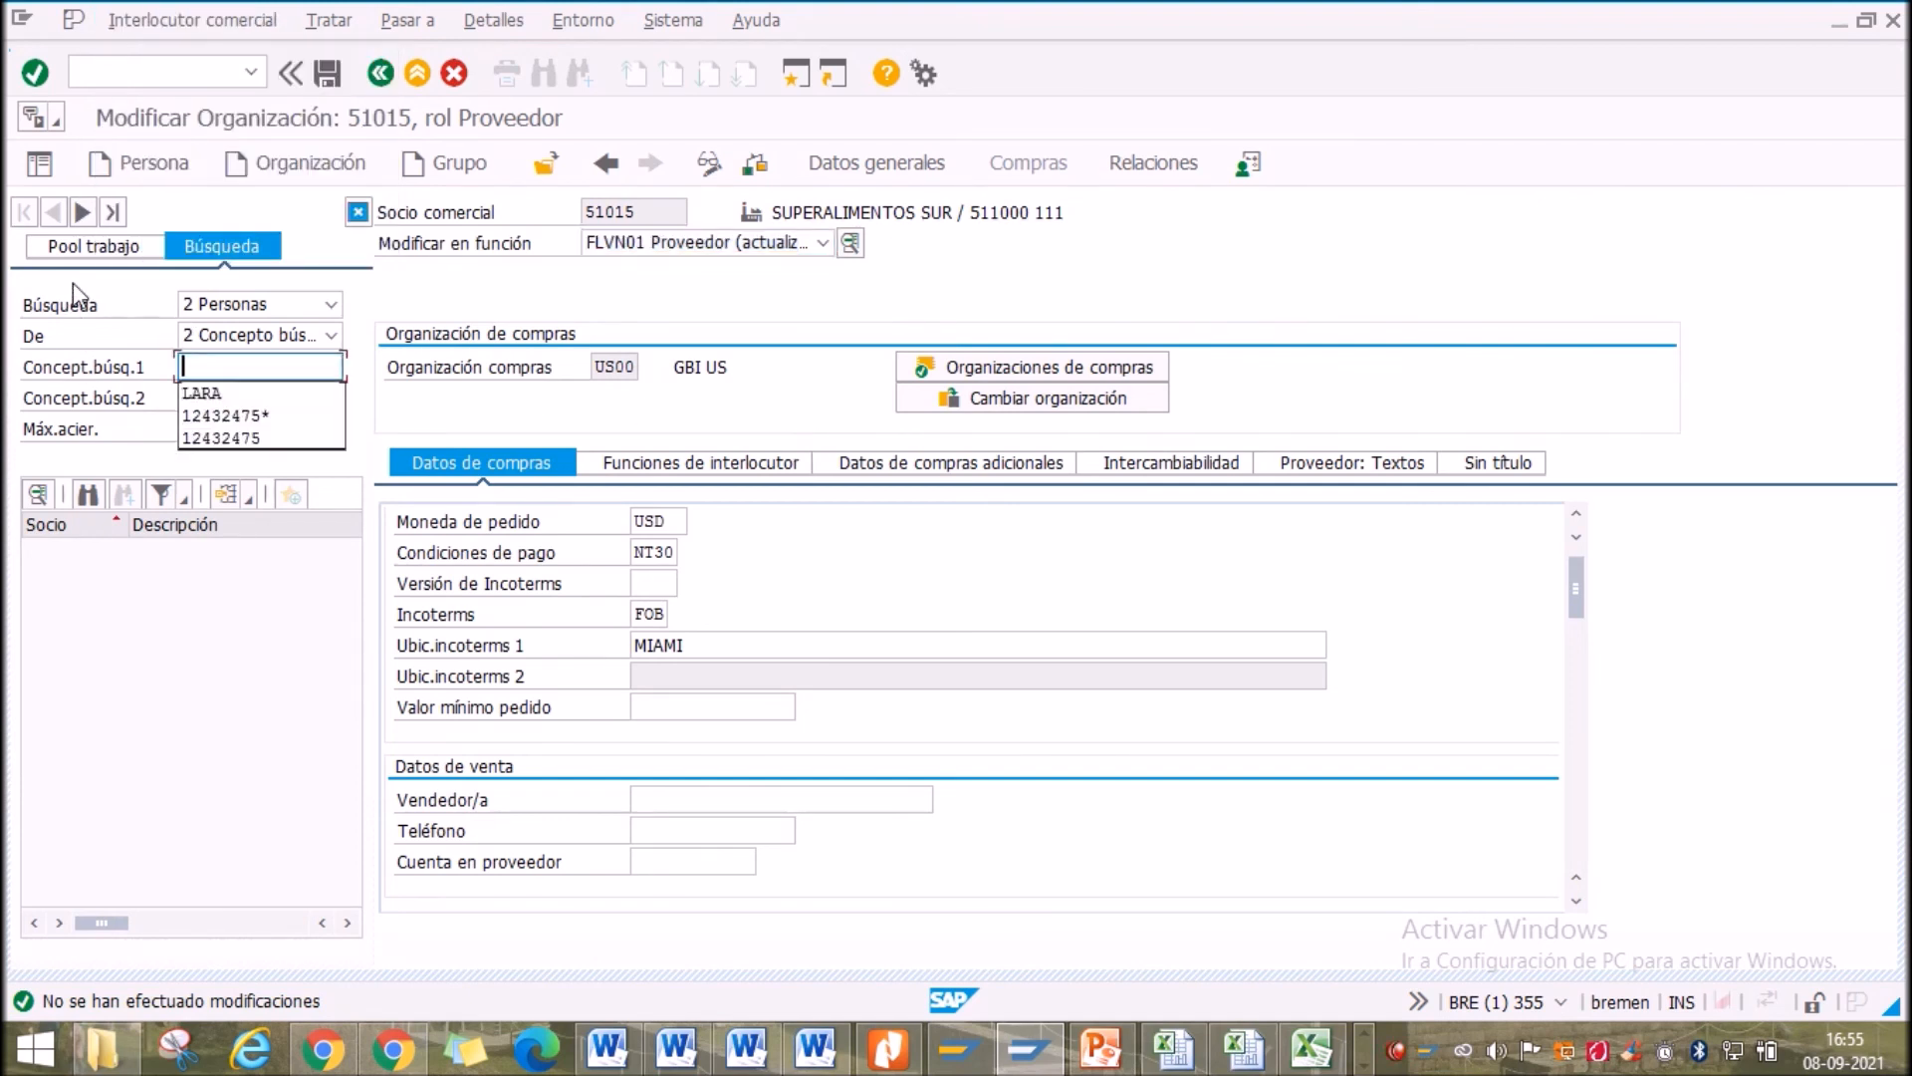
left_click(216, 369)
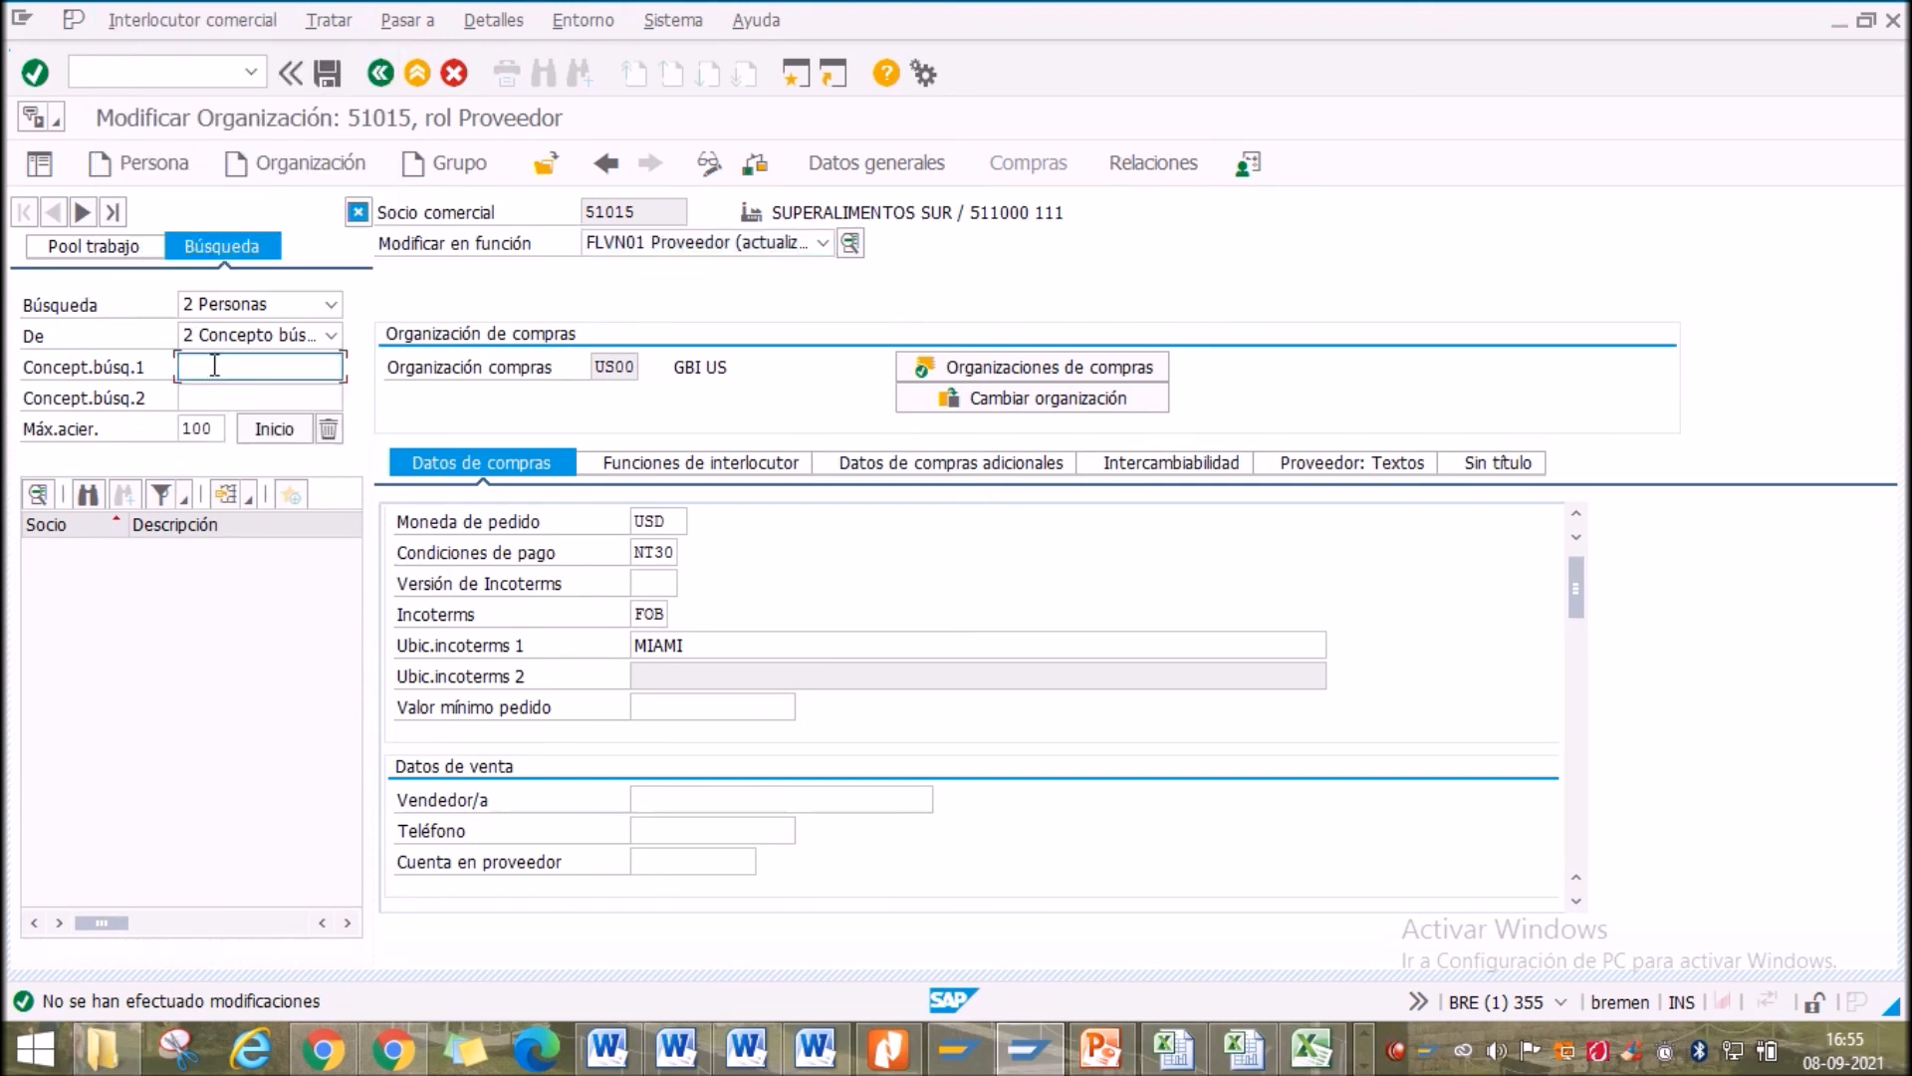
left_click(235, 309)
left_click(244, 375)
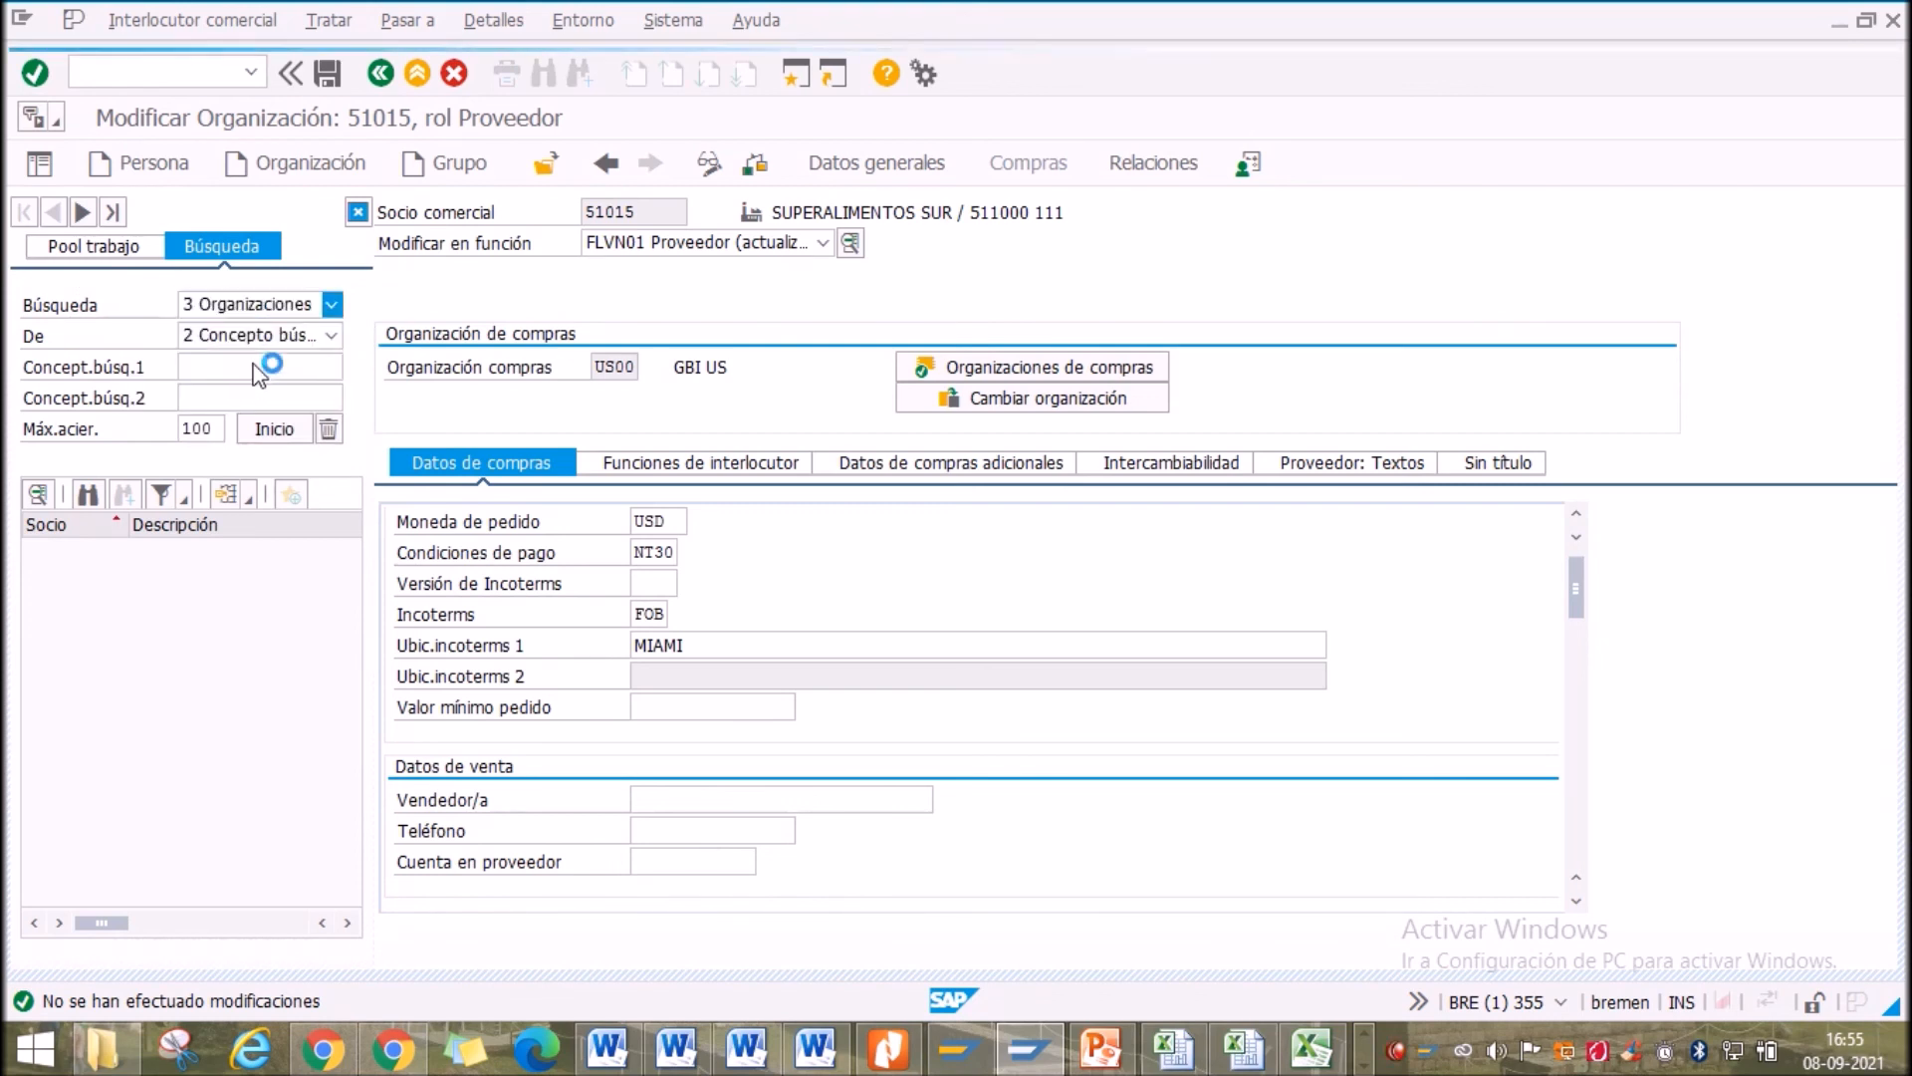
left_click(261, 336)
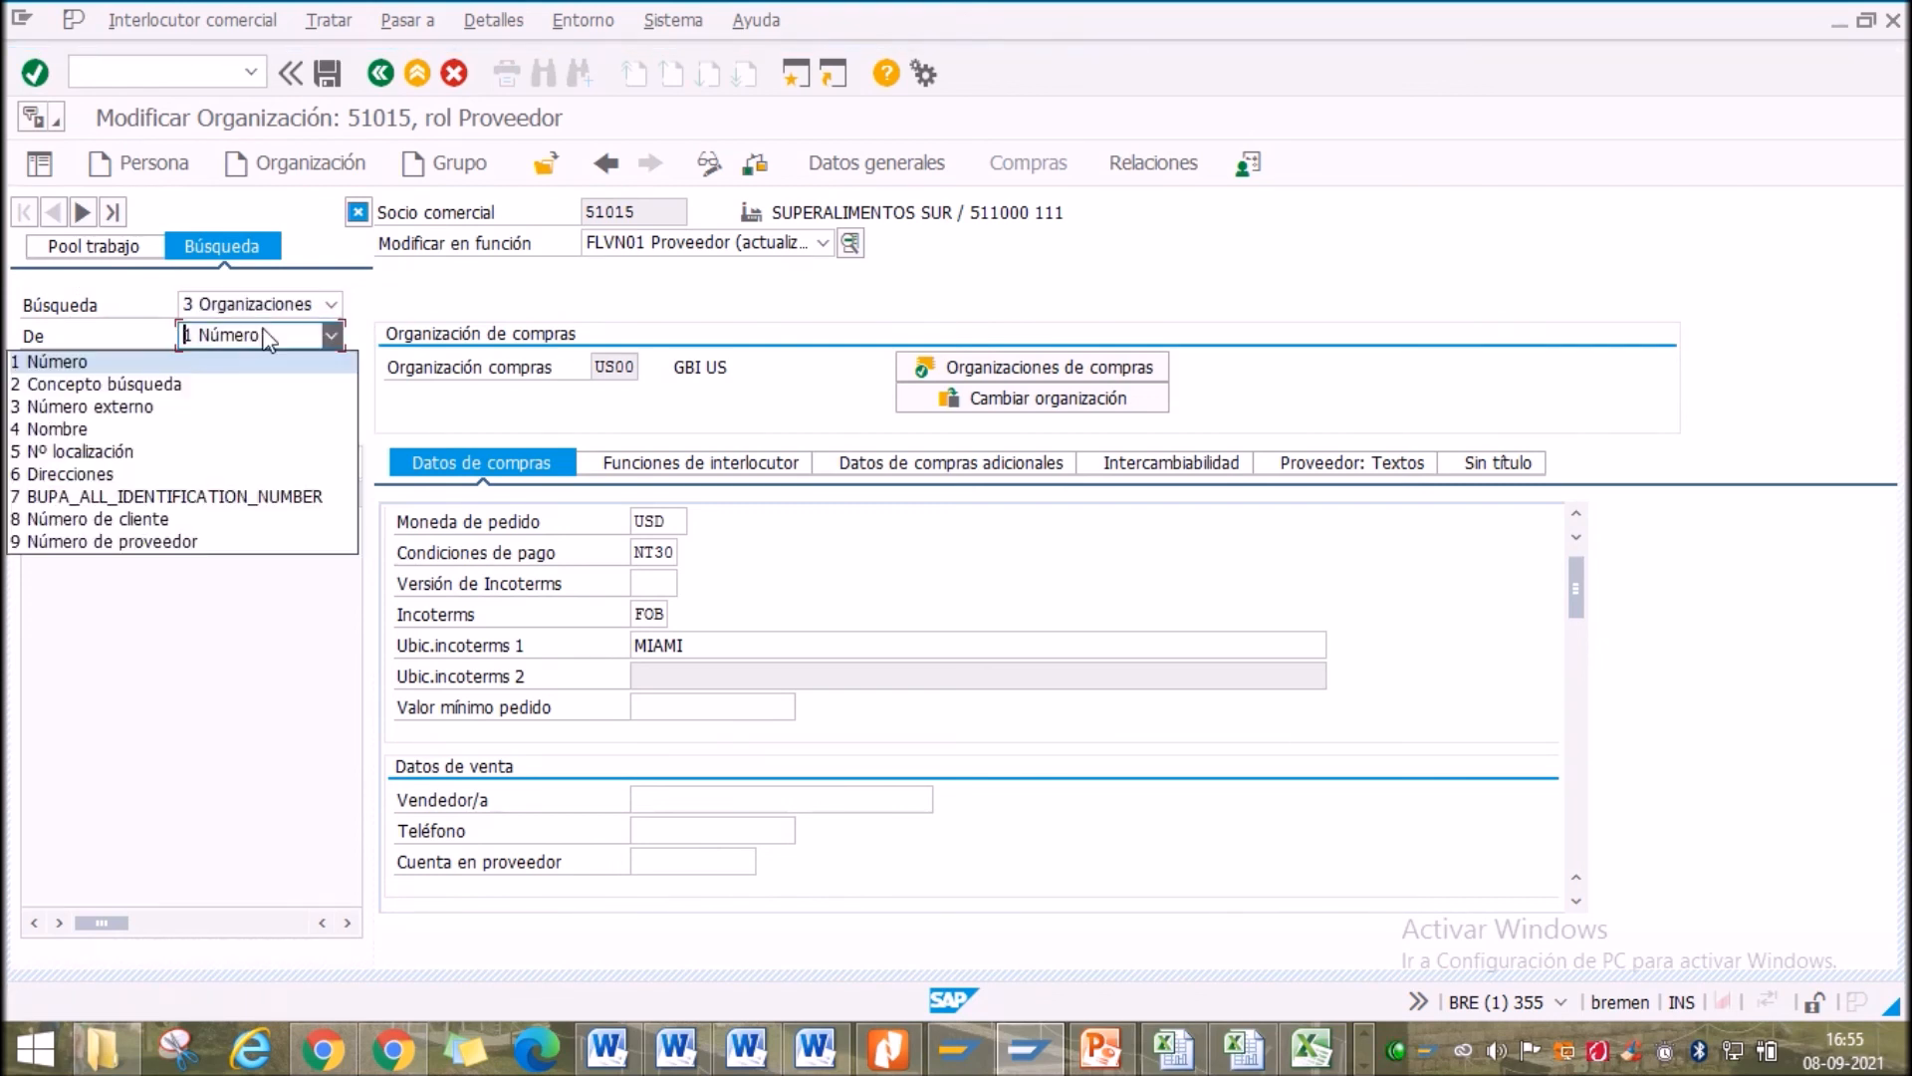
left_click(112, 389)
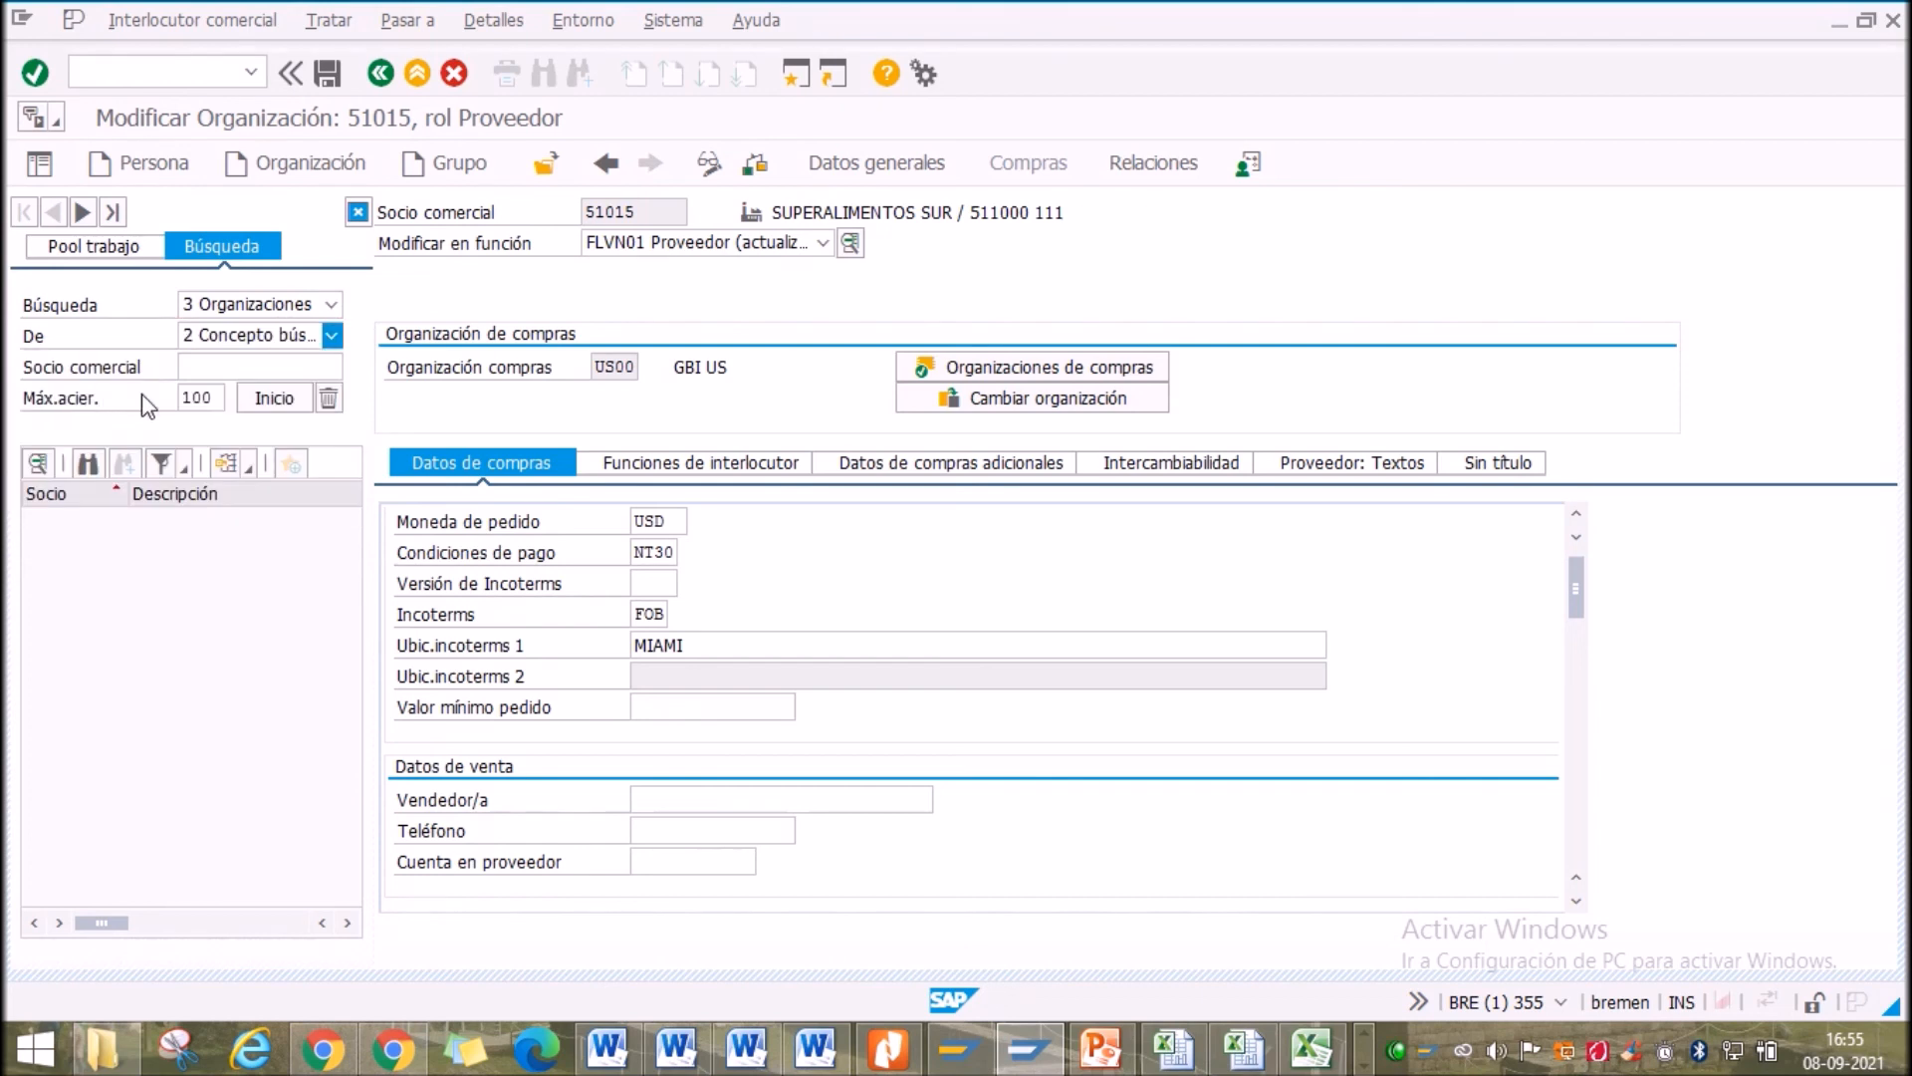
left_click(221, 369)
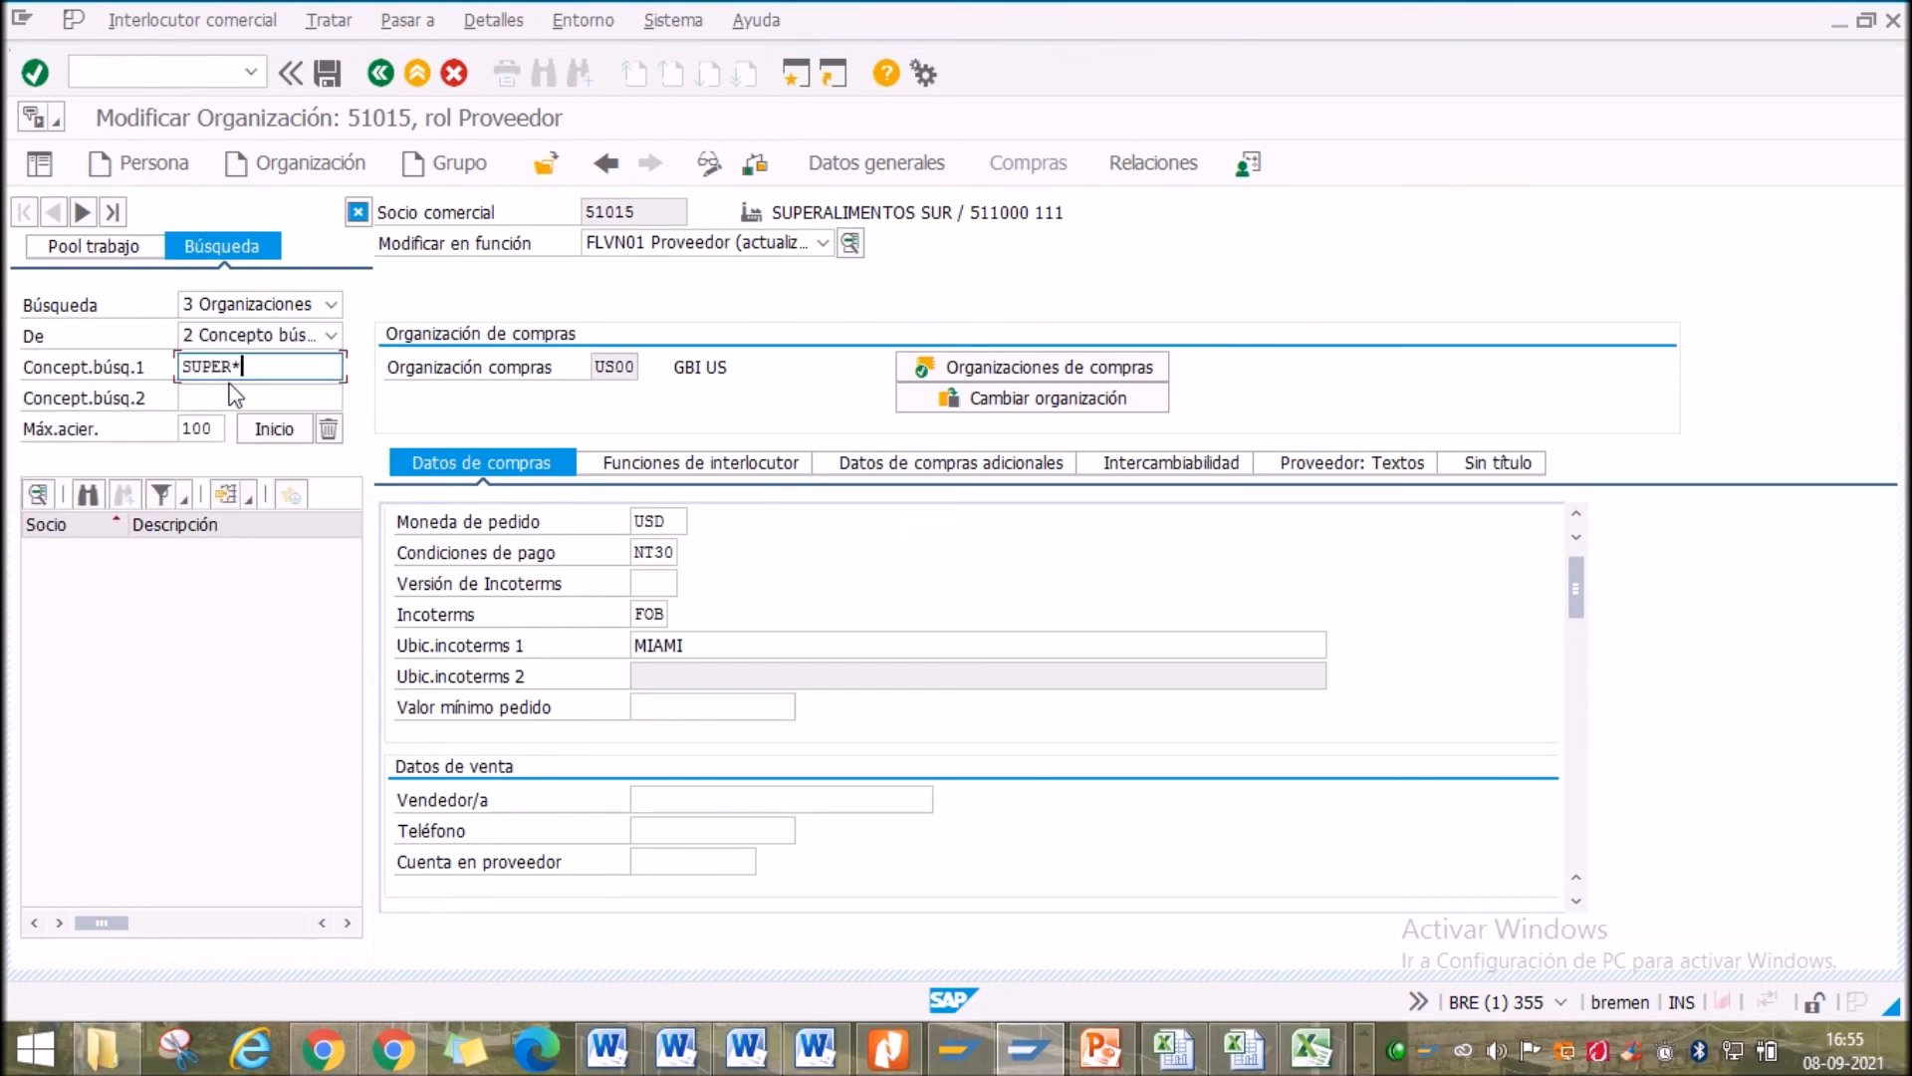
left_click(287, 434)
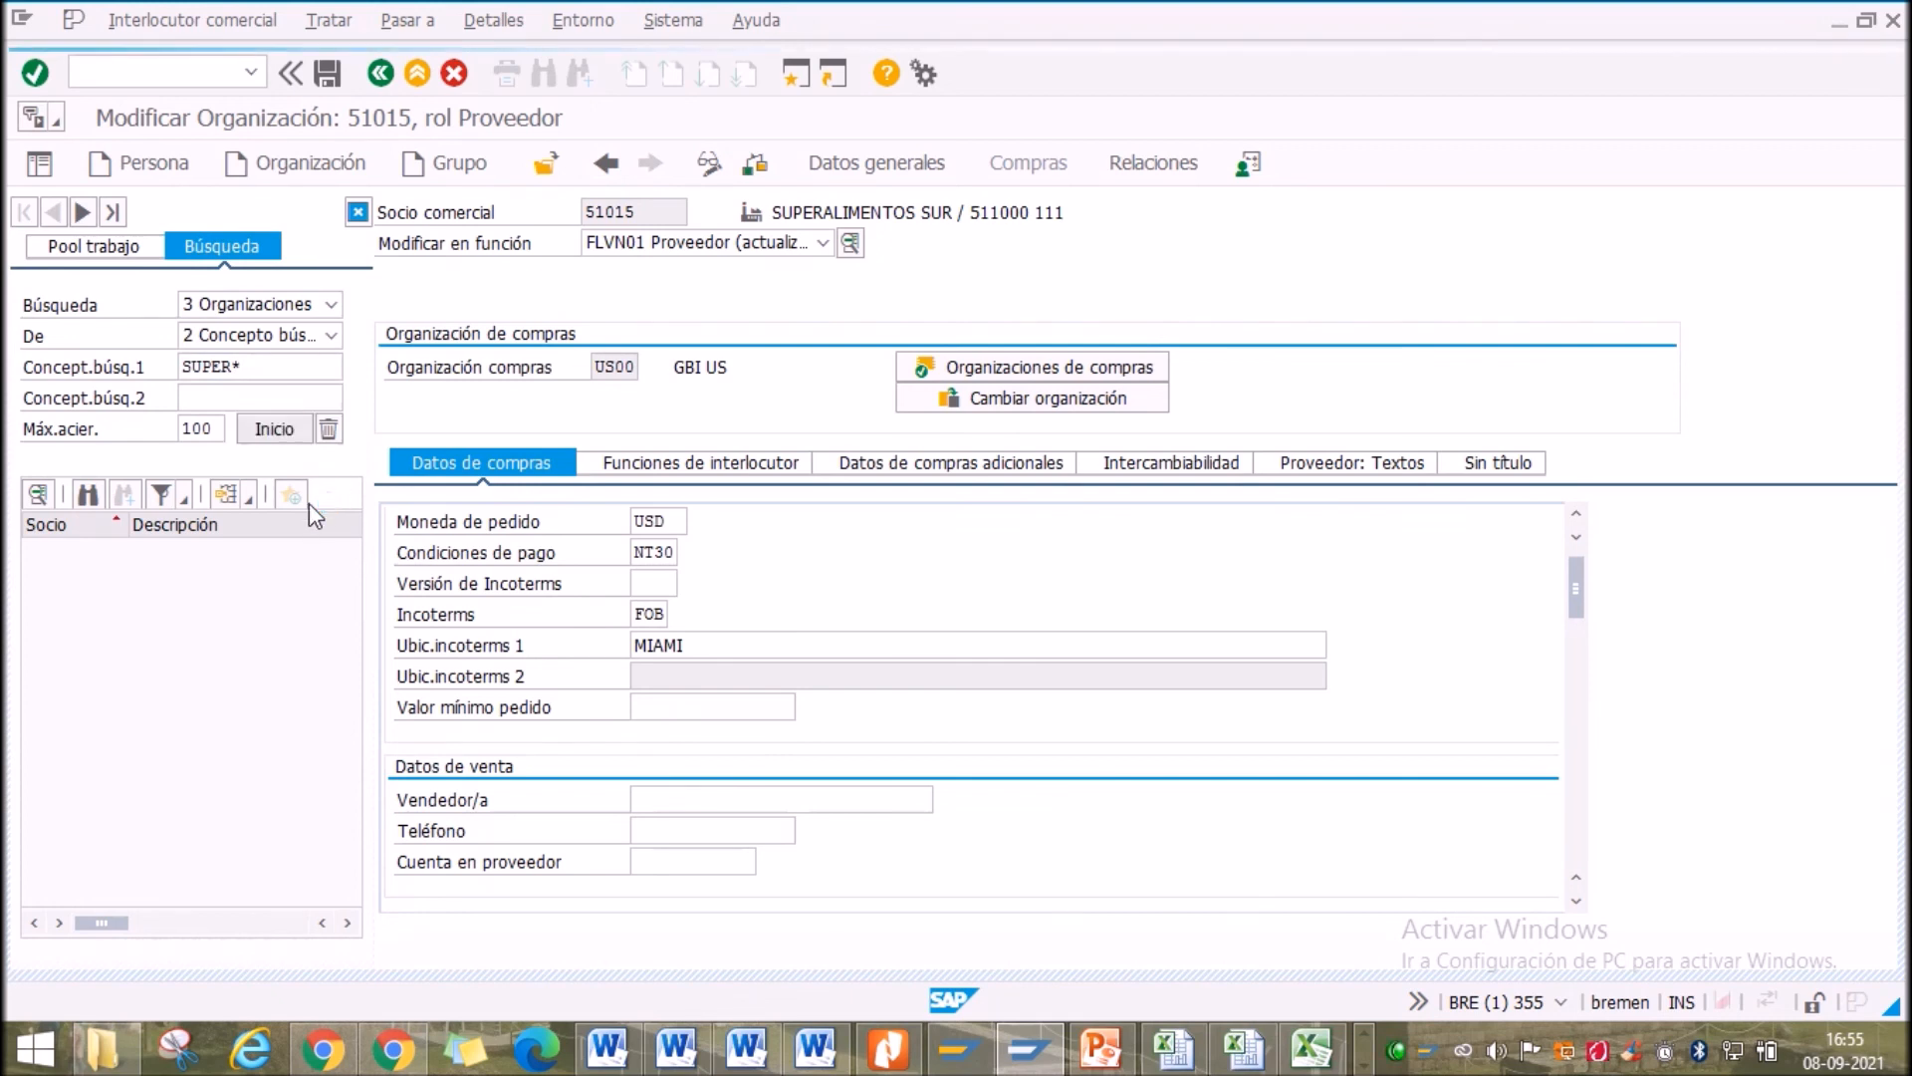
left_click(645, 772)
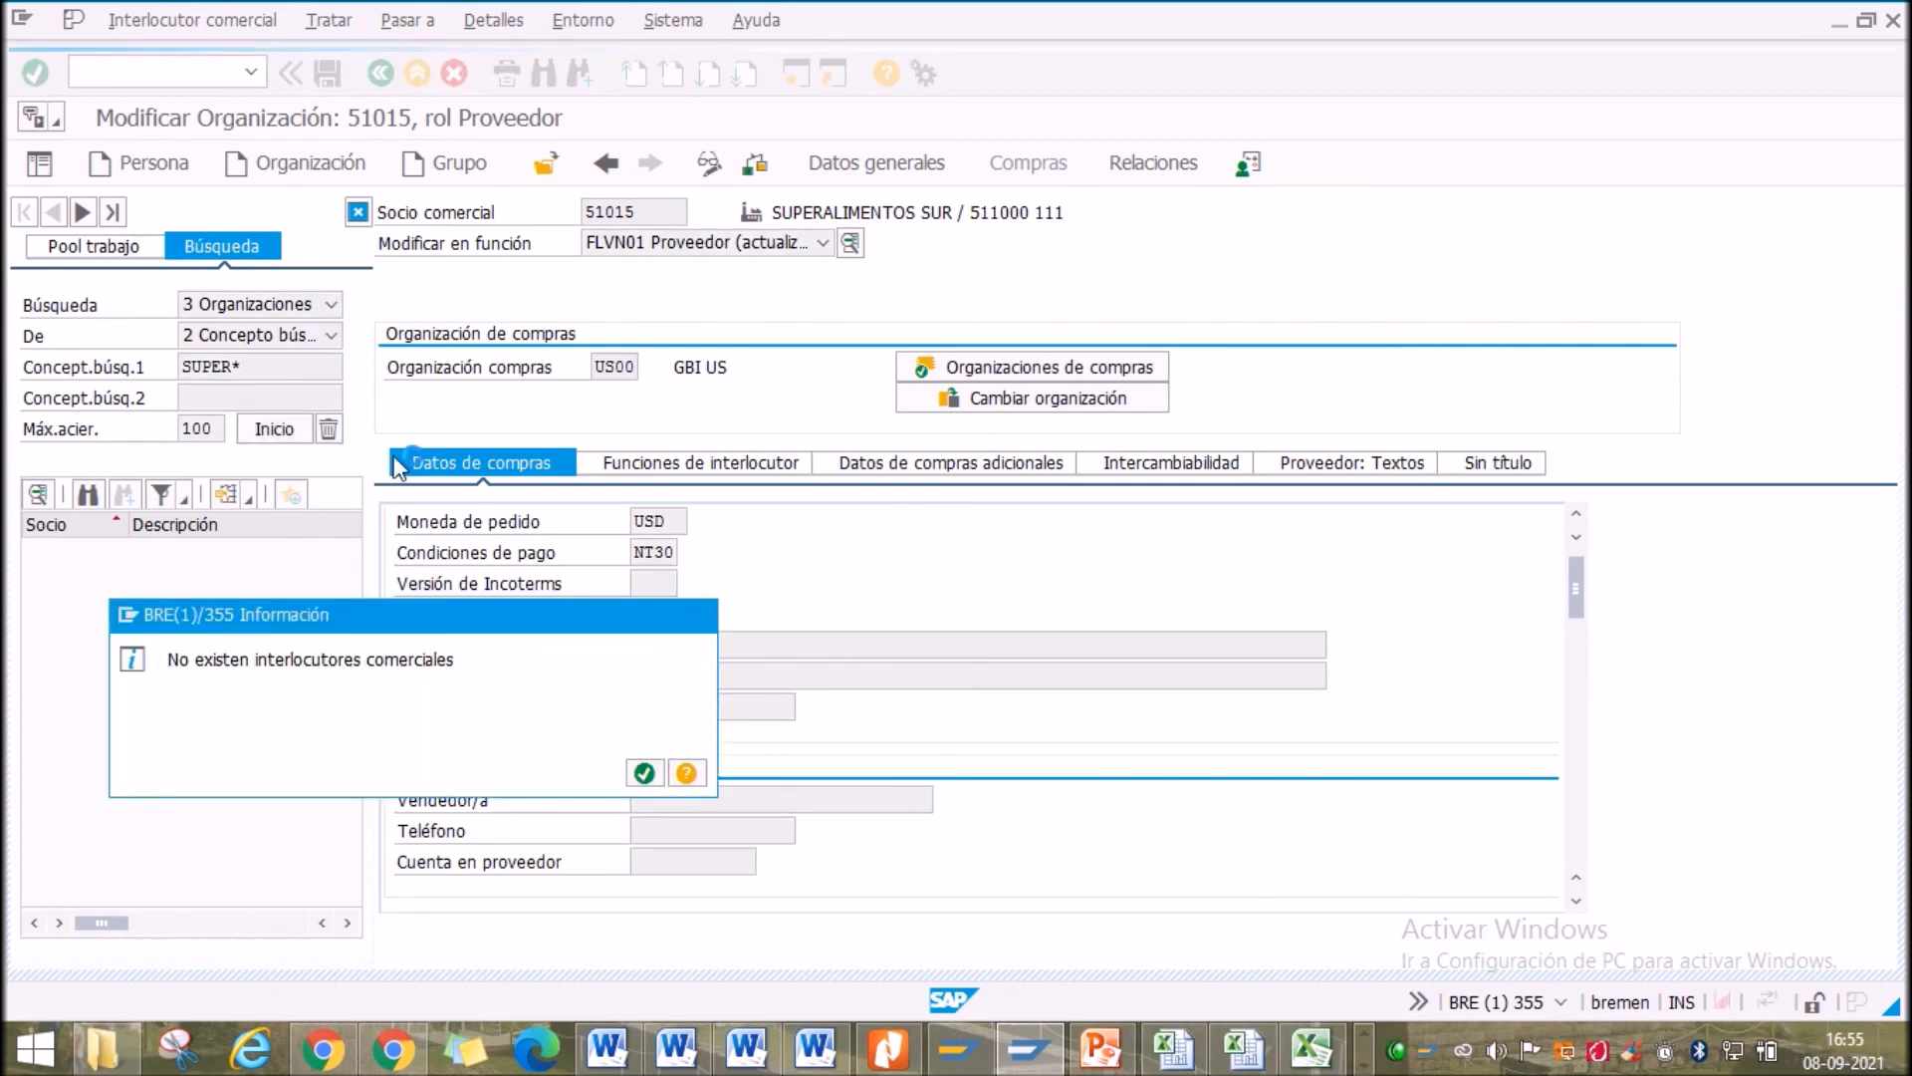
Rerun the organization search with search term 21*, then clear the term
double_click(246, 373)
key("Delete")
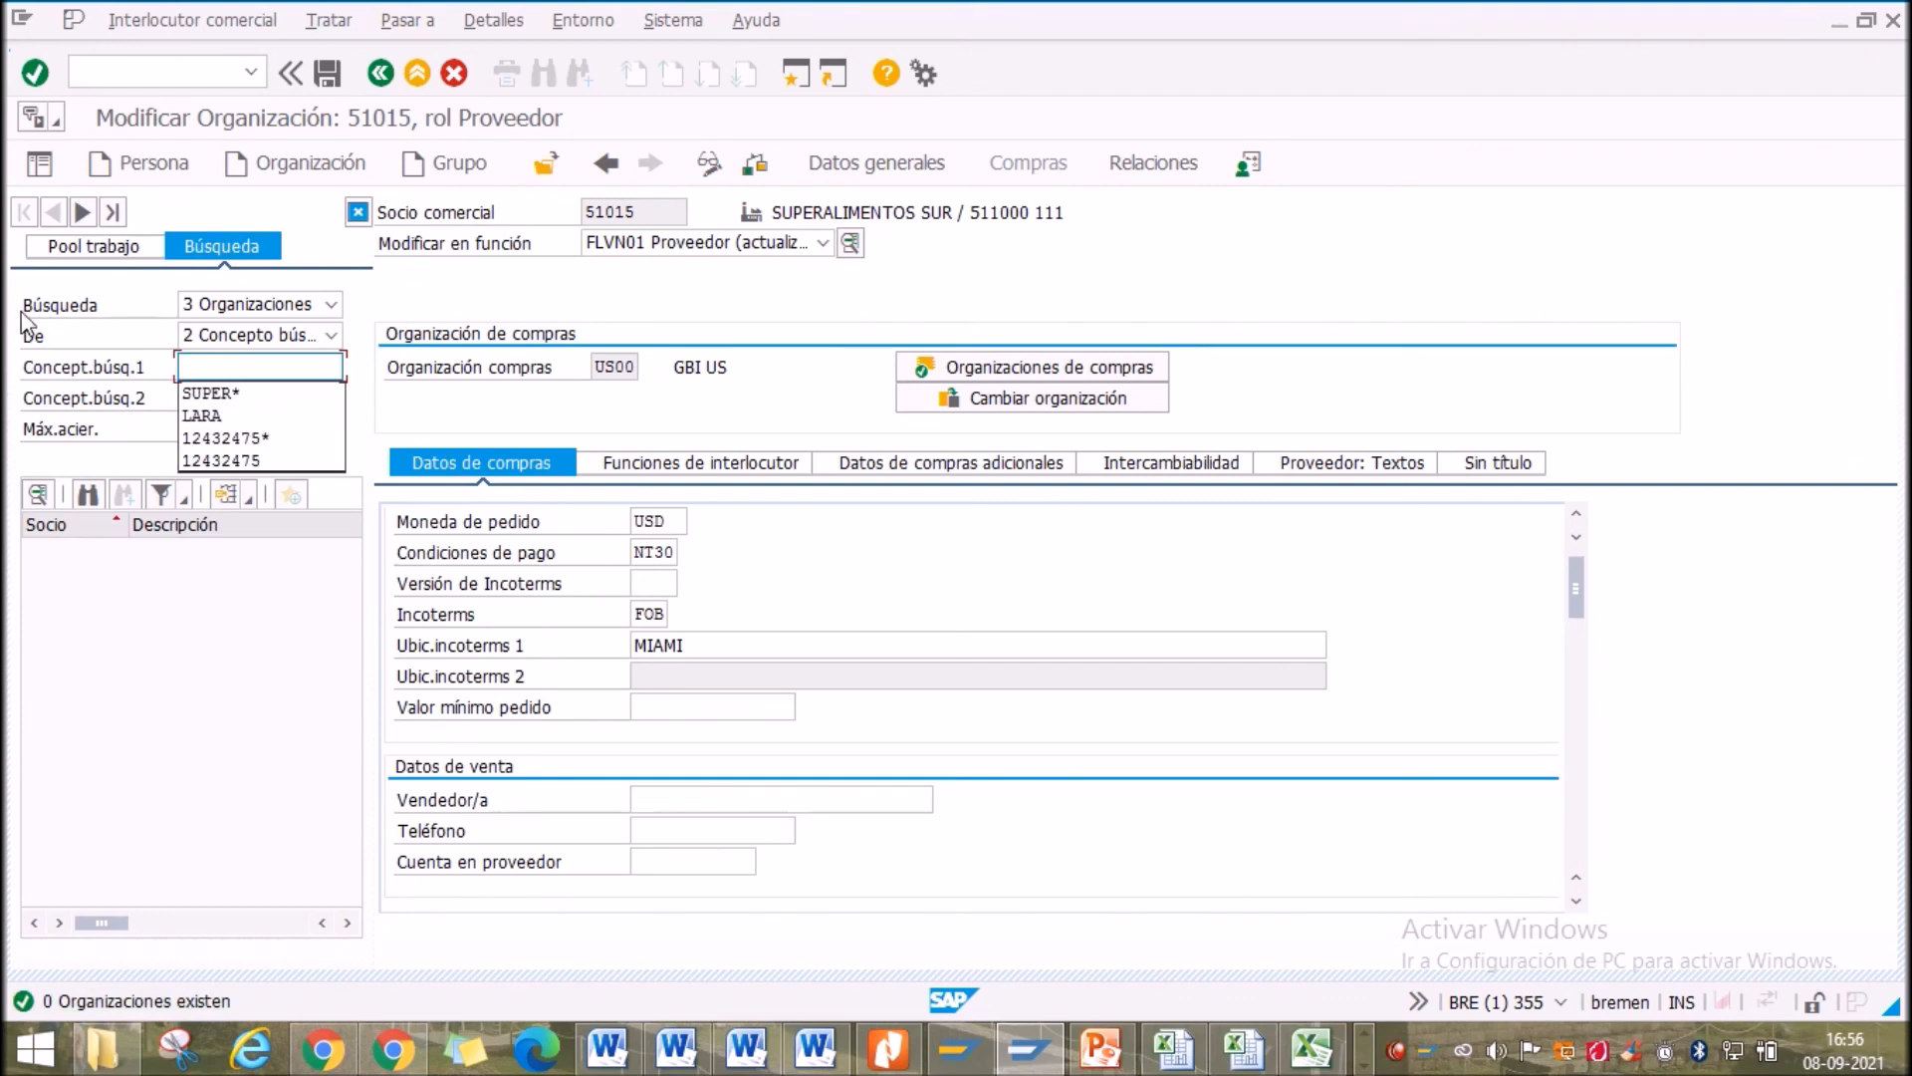
type("21")
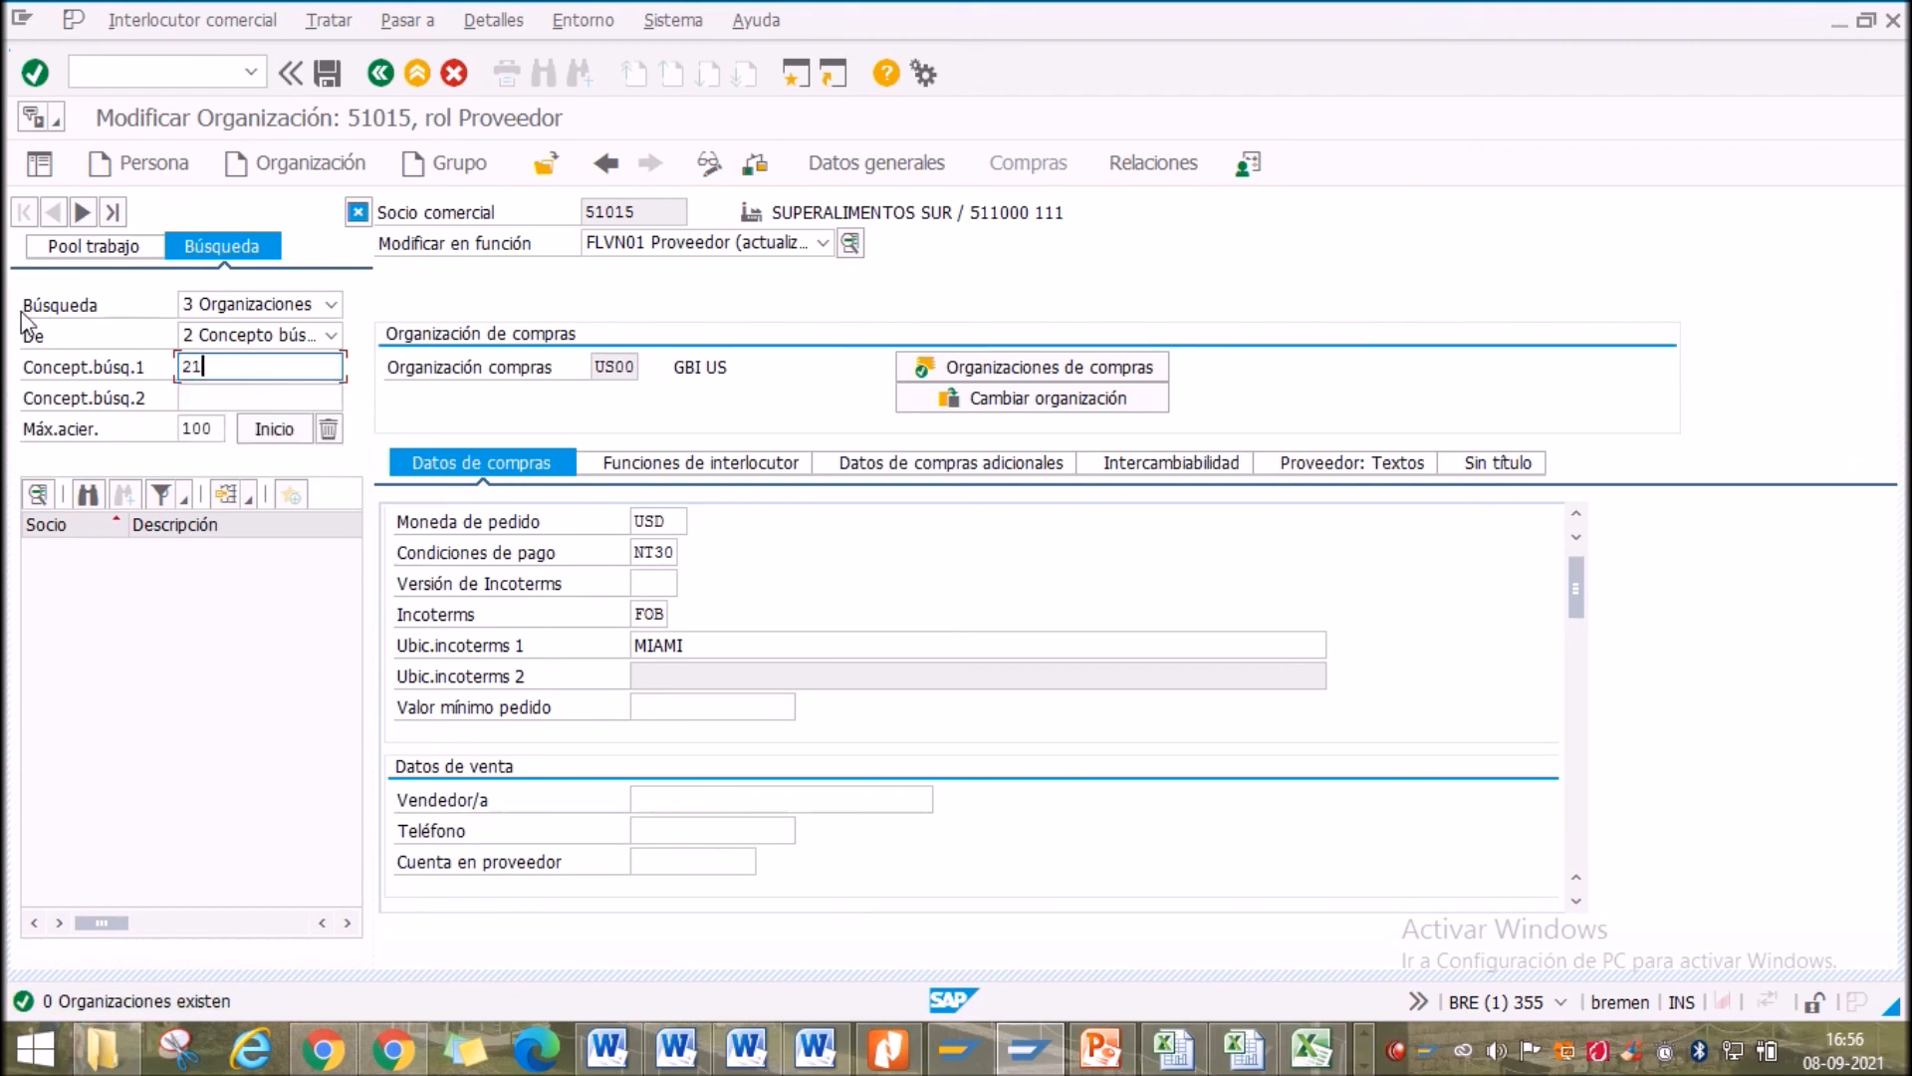
type("*")
left_click(274, 428)
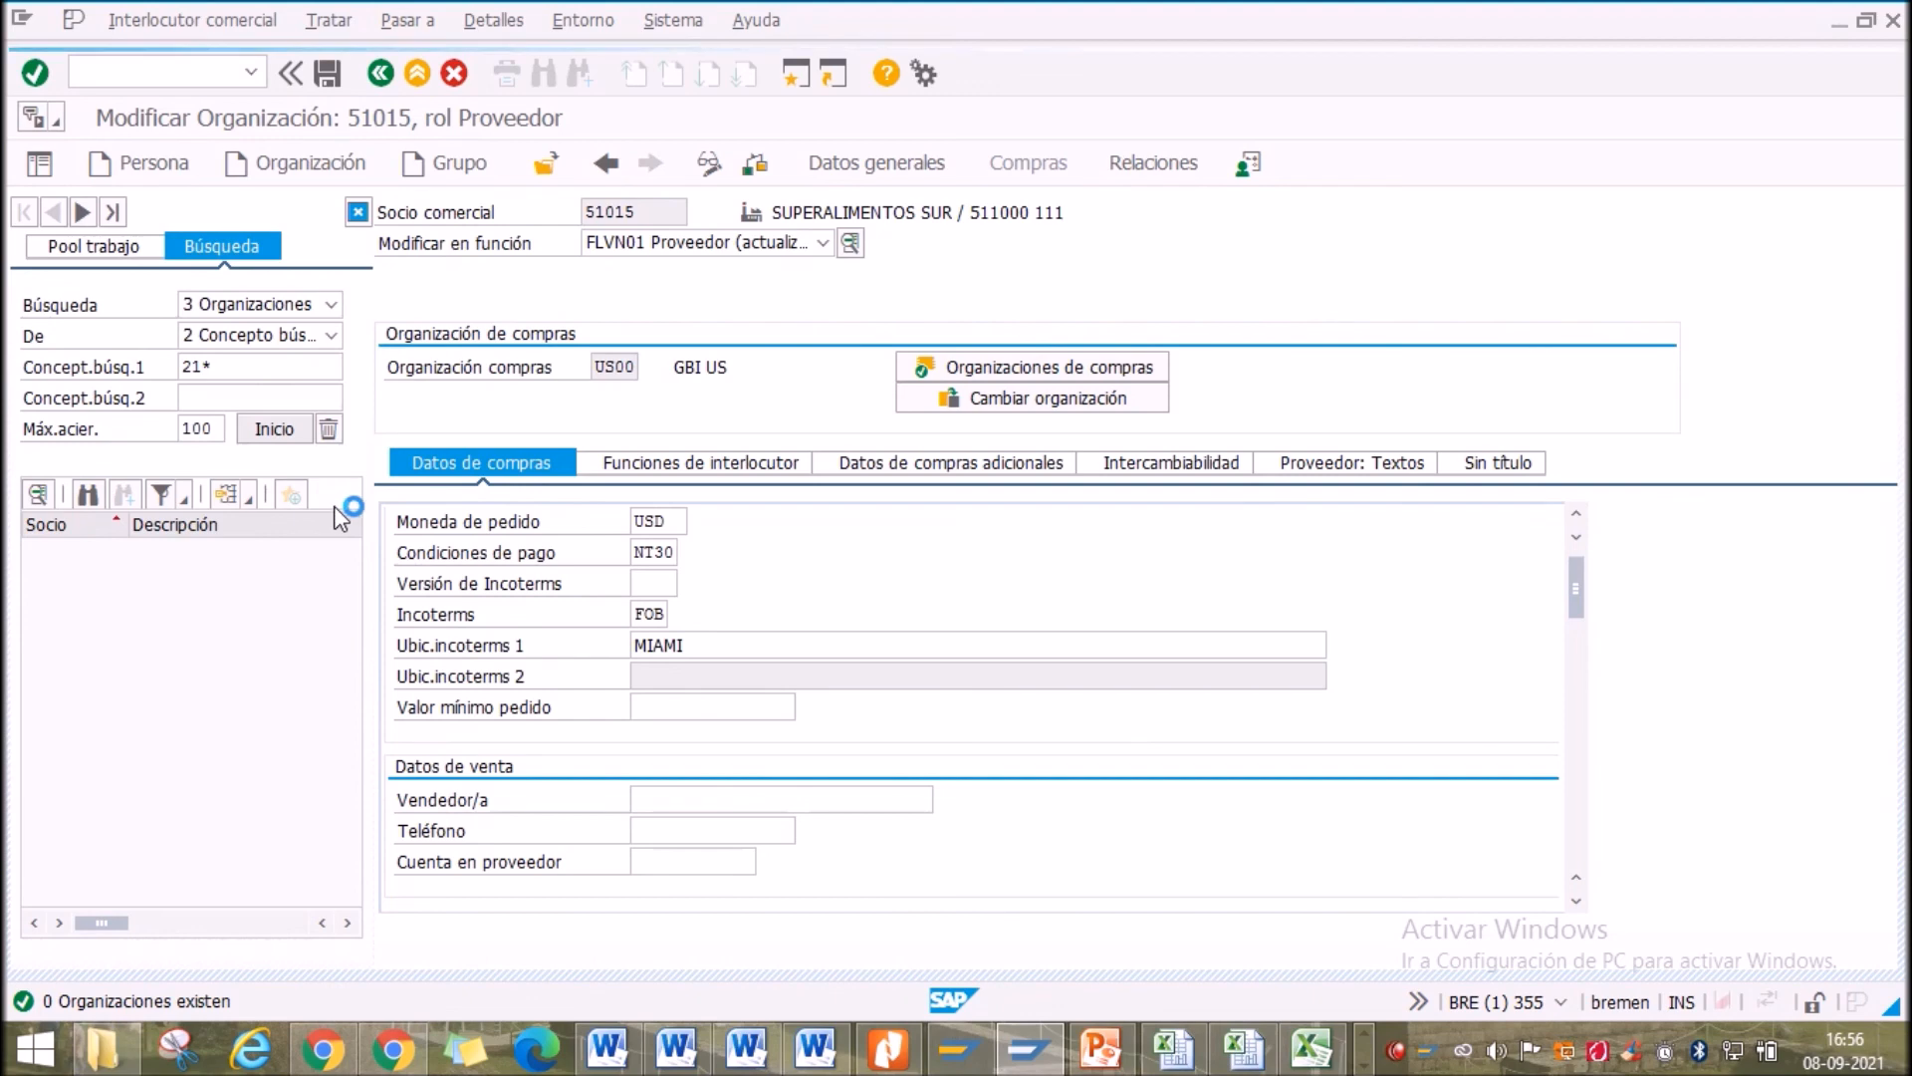
left_click_drag(346, 605, 325, 513)
double_click(242, 365)
key("BackSpace")
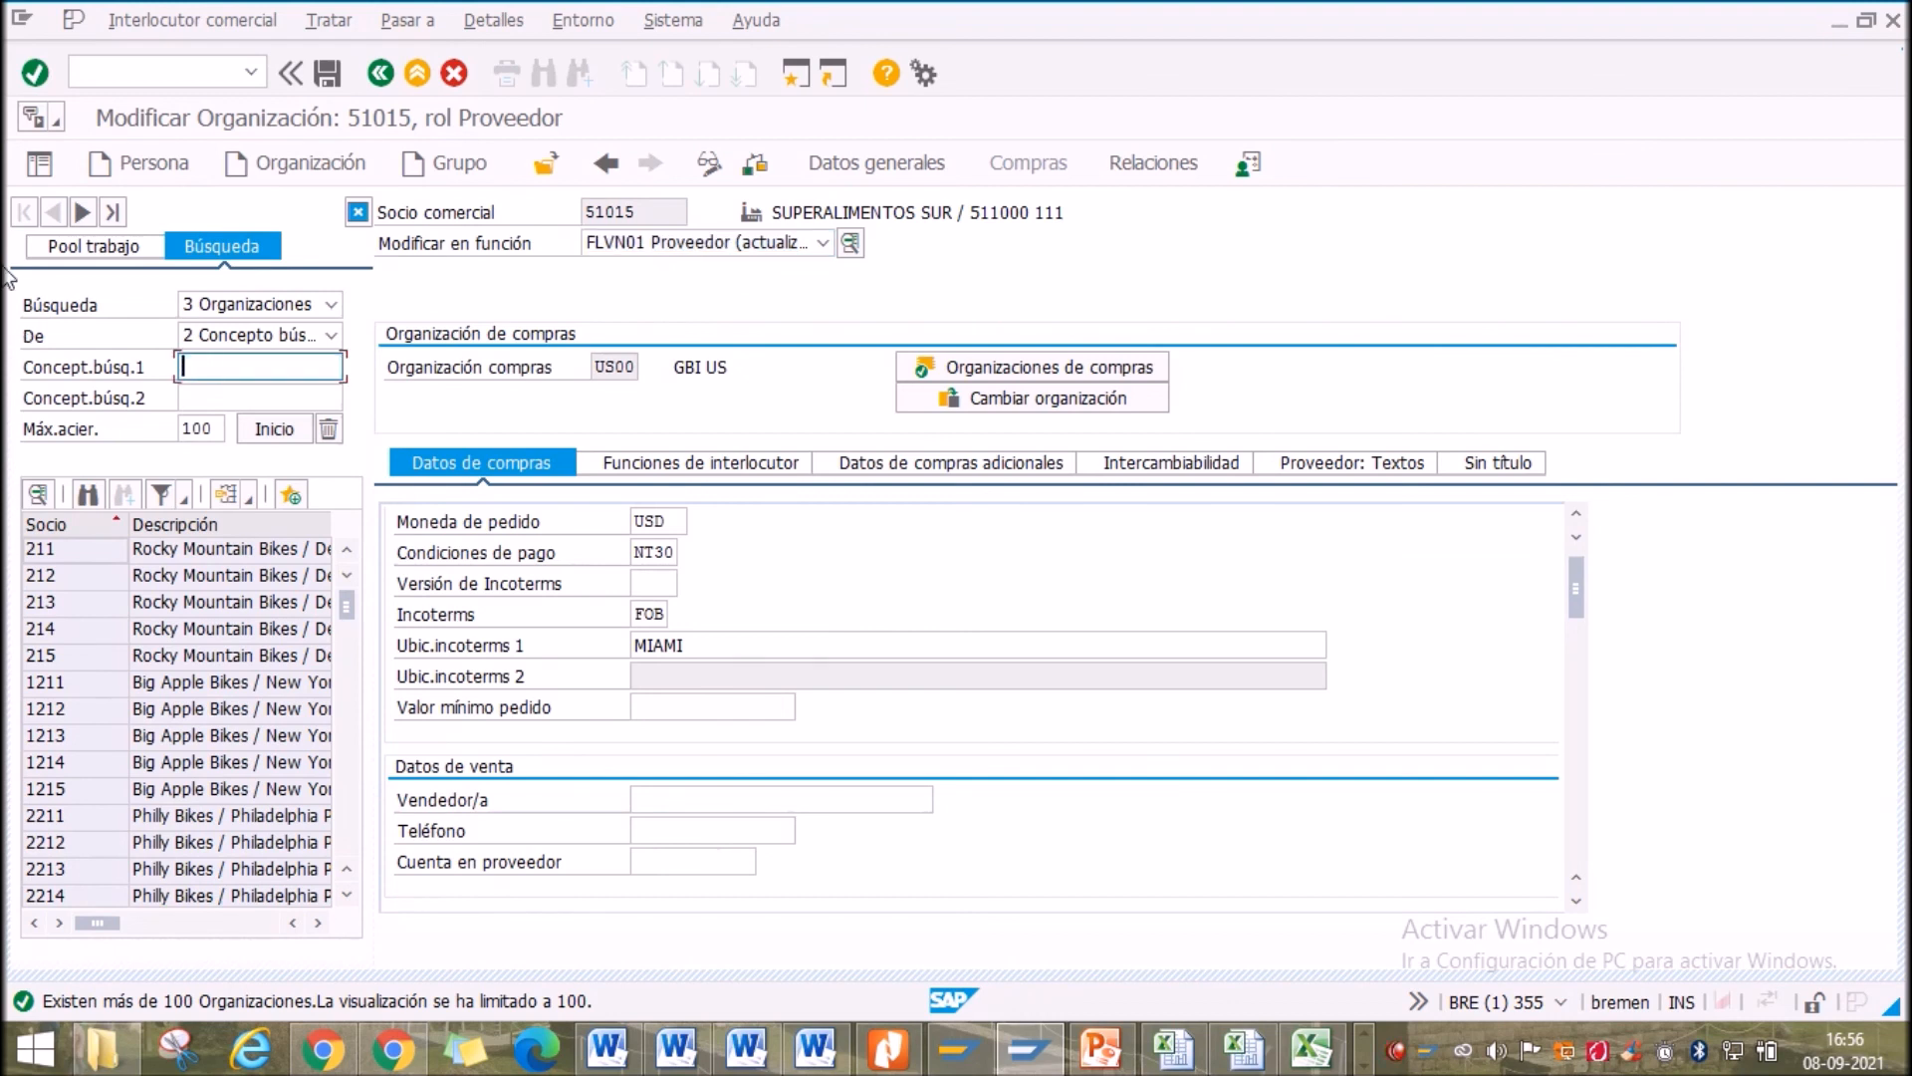
left_click(750, 429)
left_click_drag(860, 212, 907, 212)
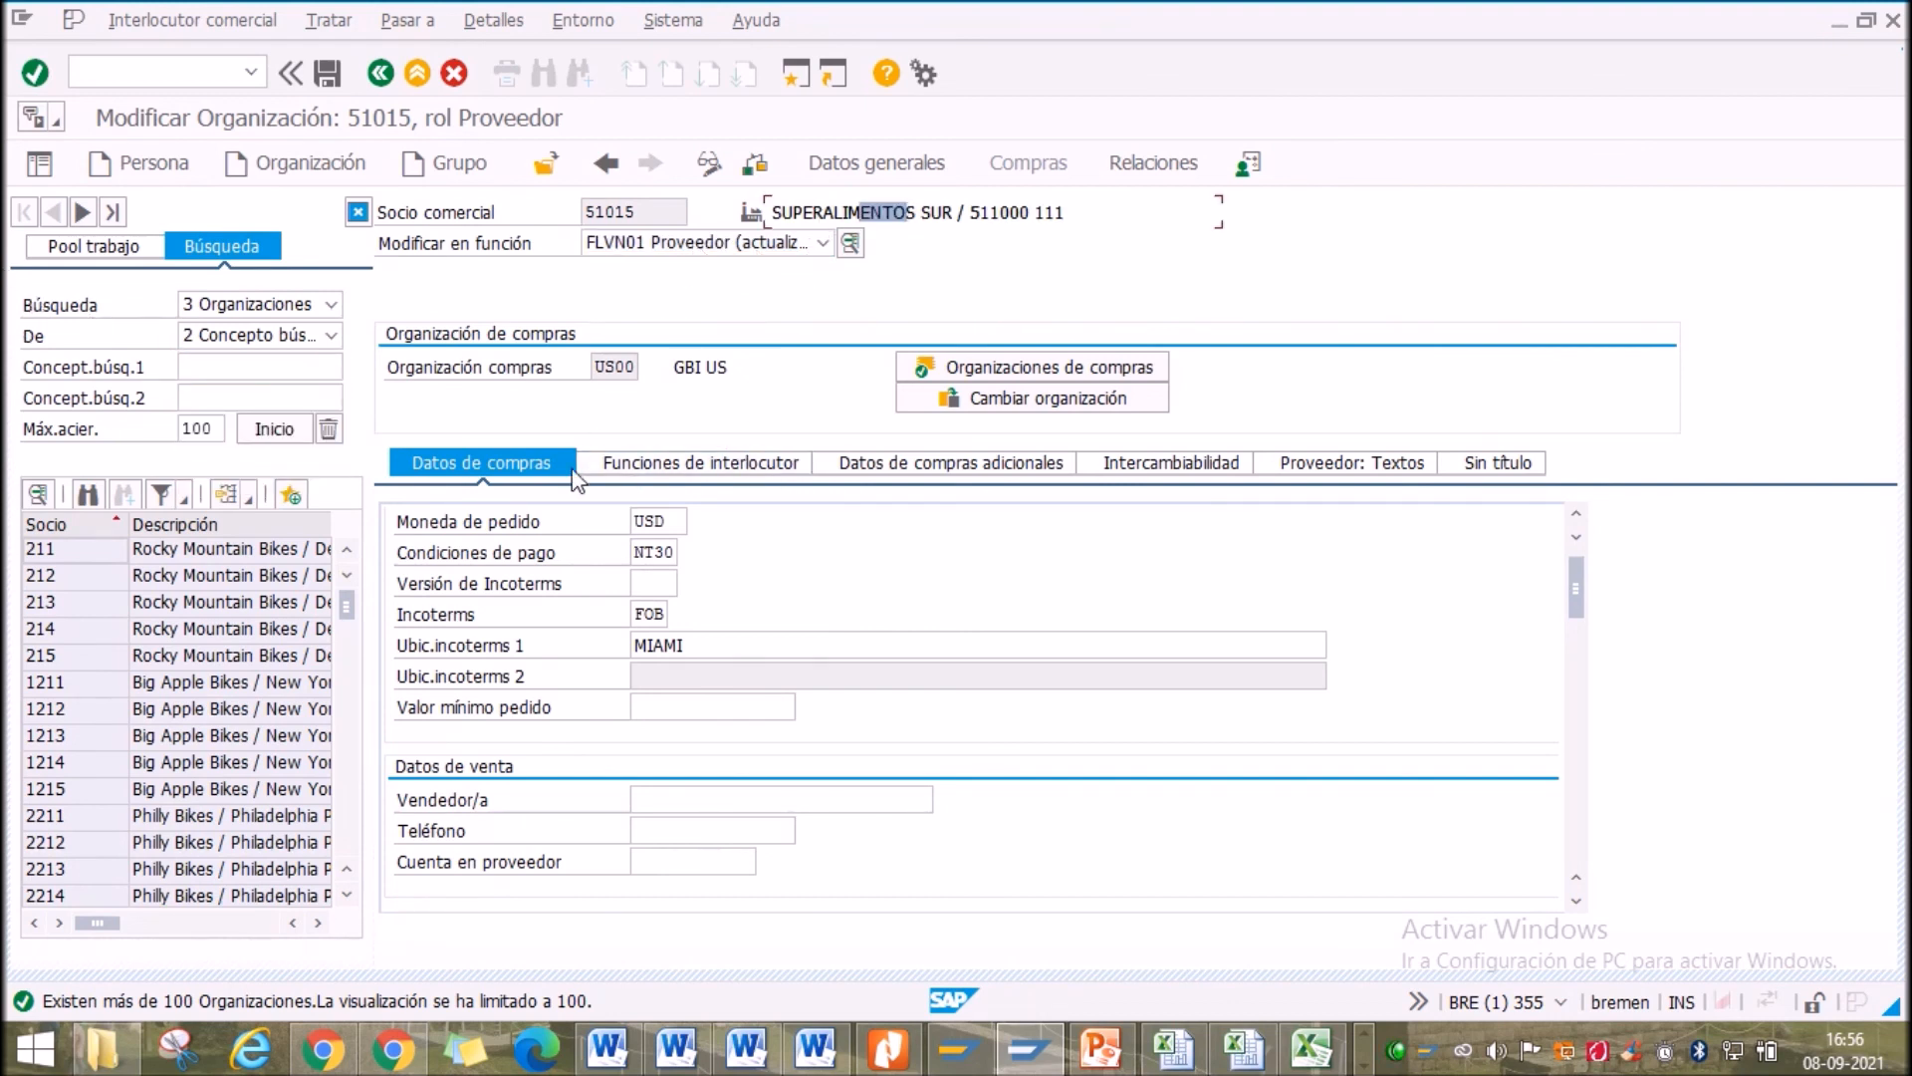
Show general address data, search with SUPER* as term 2, and open partner 51015
left_click(876, 162)
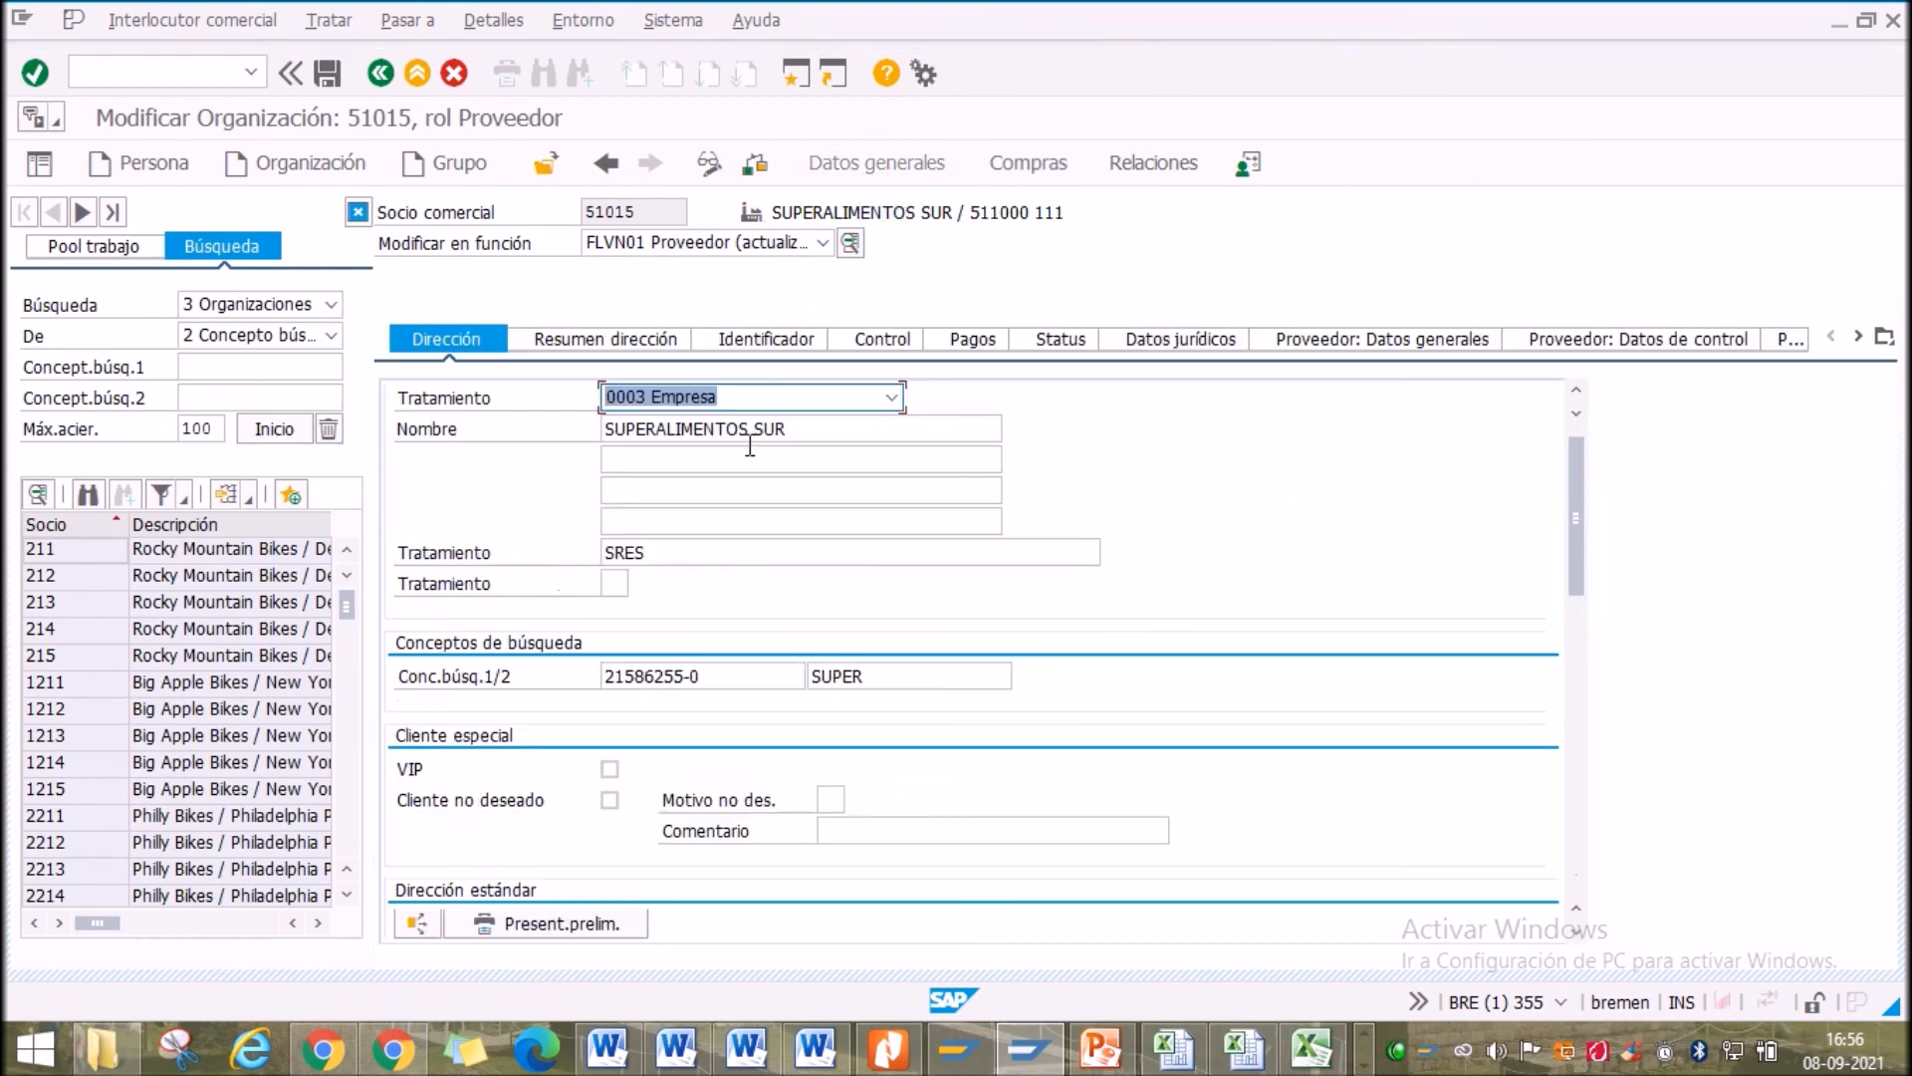
double_click(894, 679)
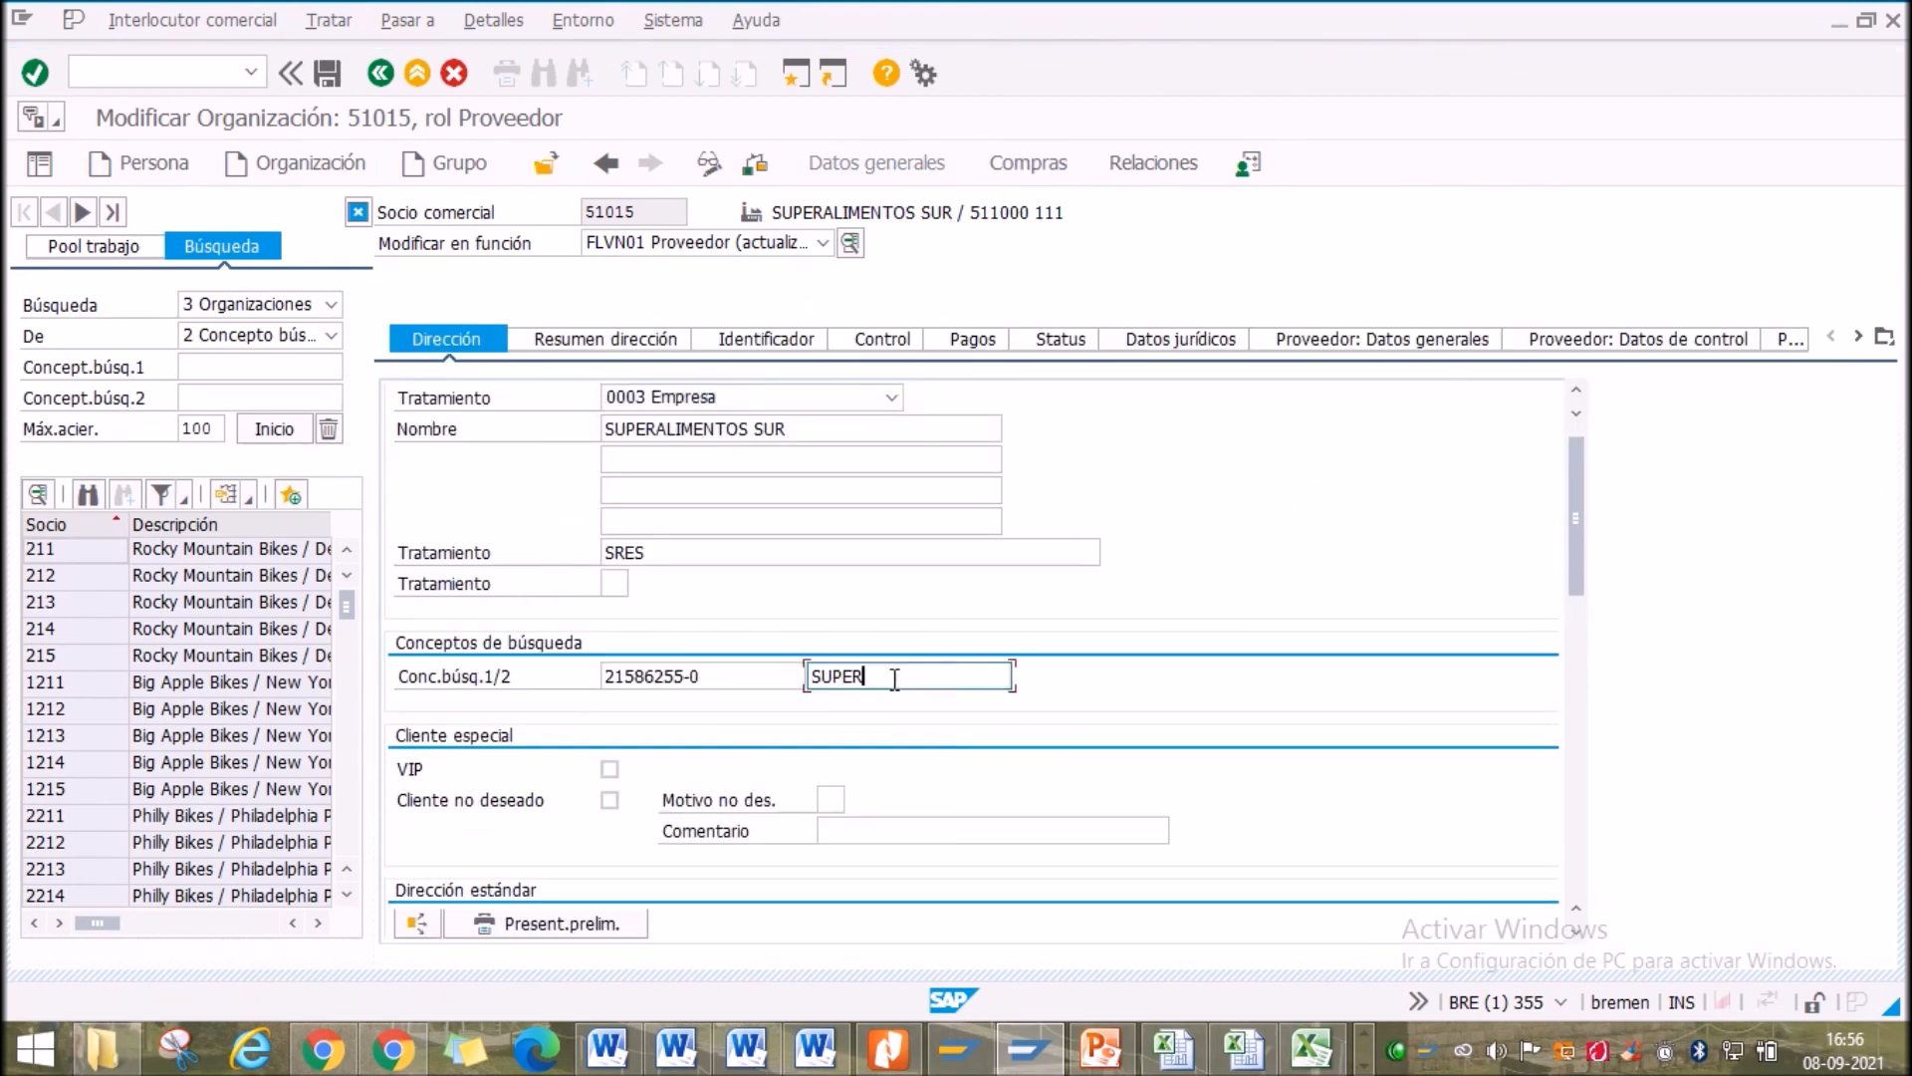
left_click(216, 398)
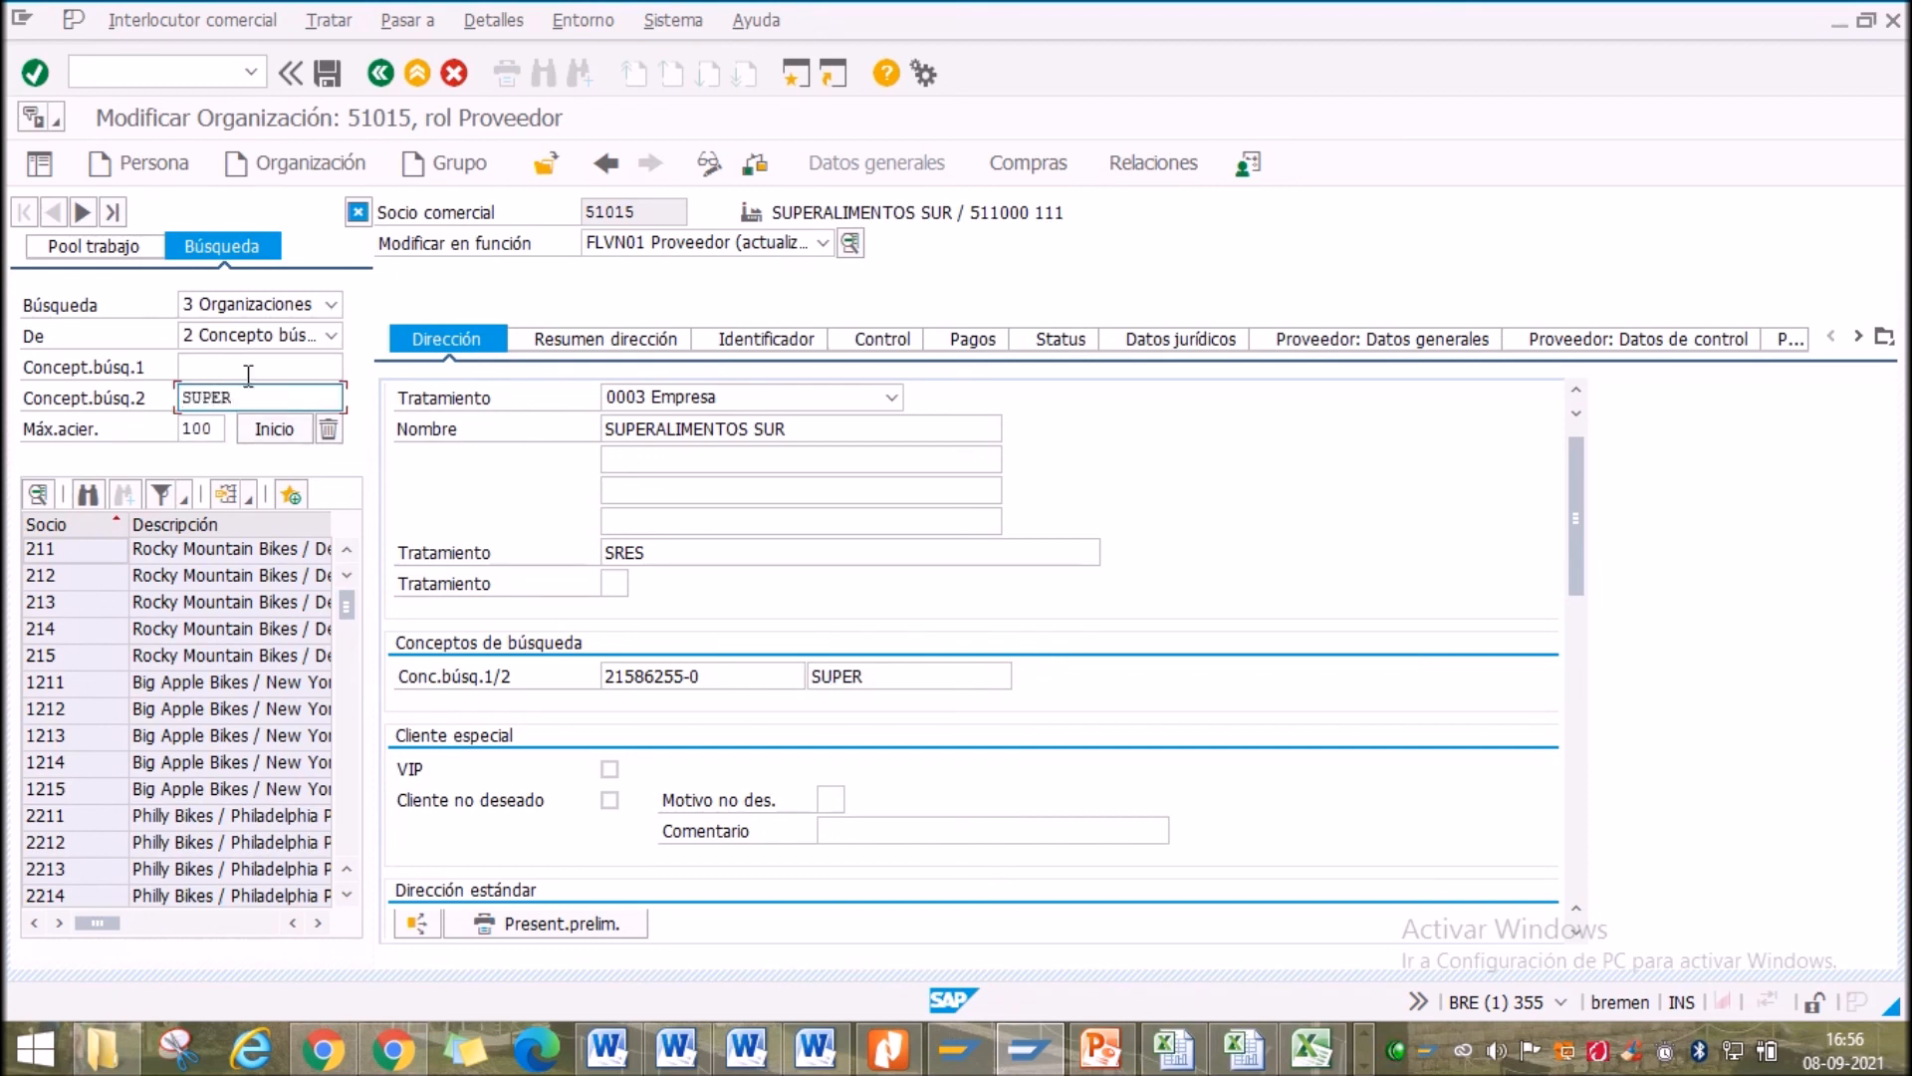
left_click(274, 429)
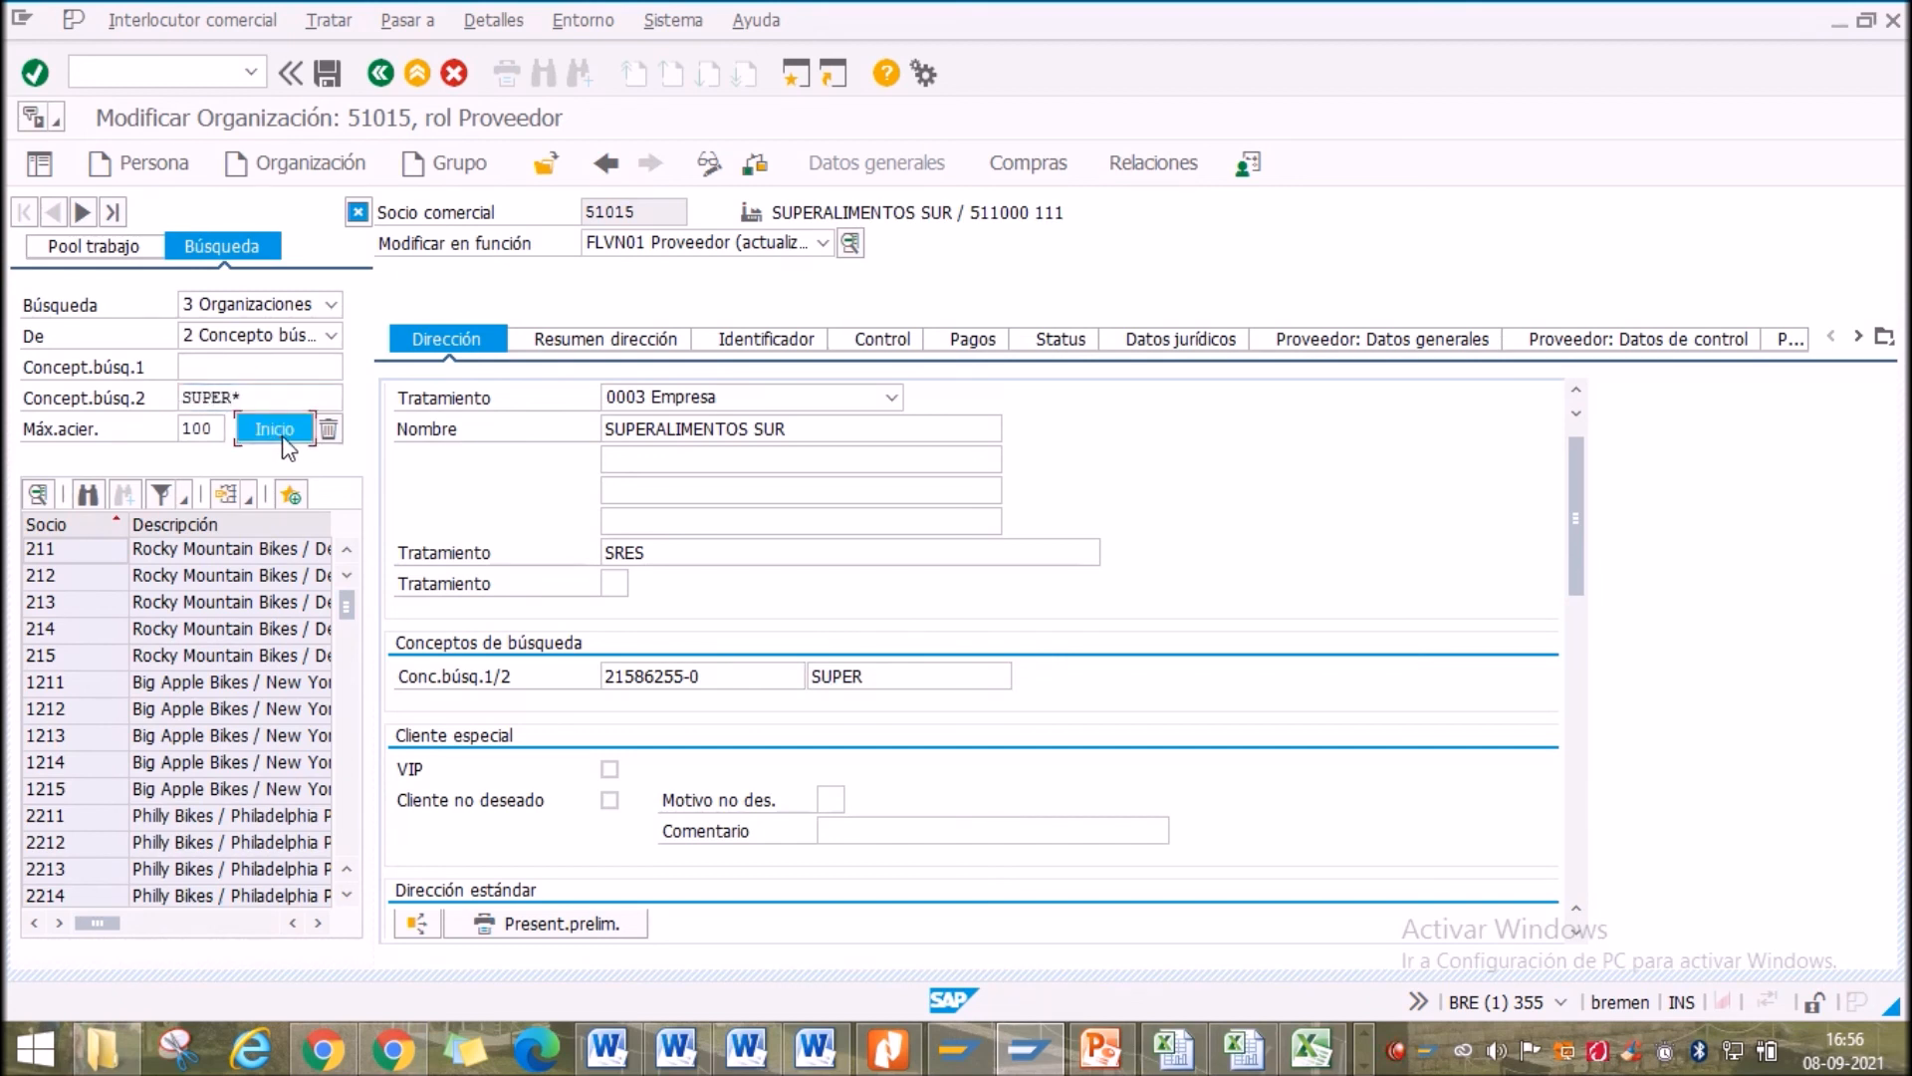
double_click(239, 549)
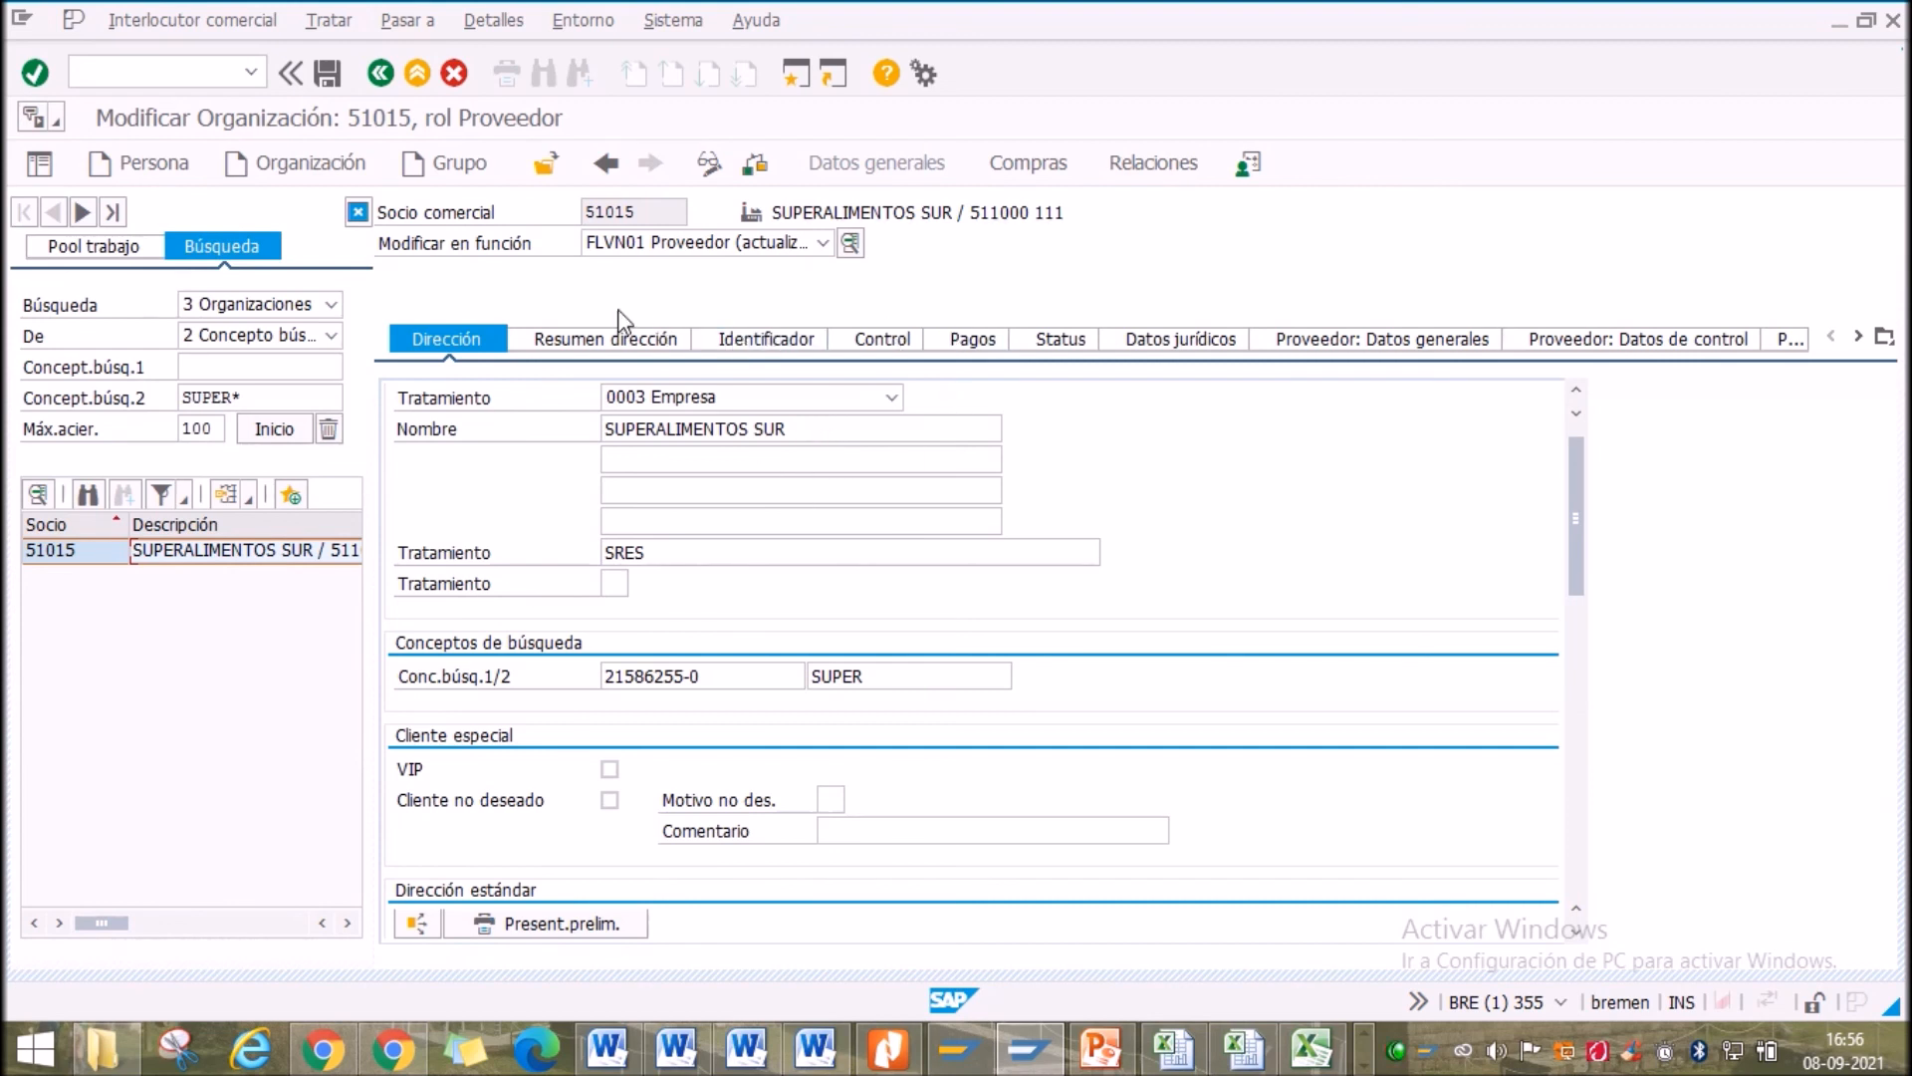
Save partner 51015, then pick FLCU00 Deudor from the Modificar en función role list
left_click(329, 73)
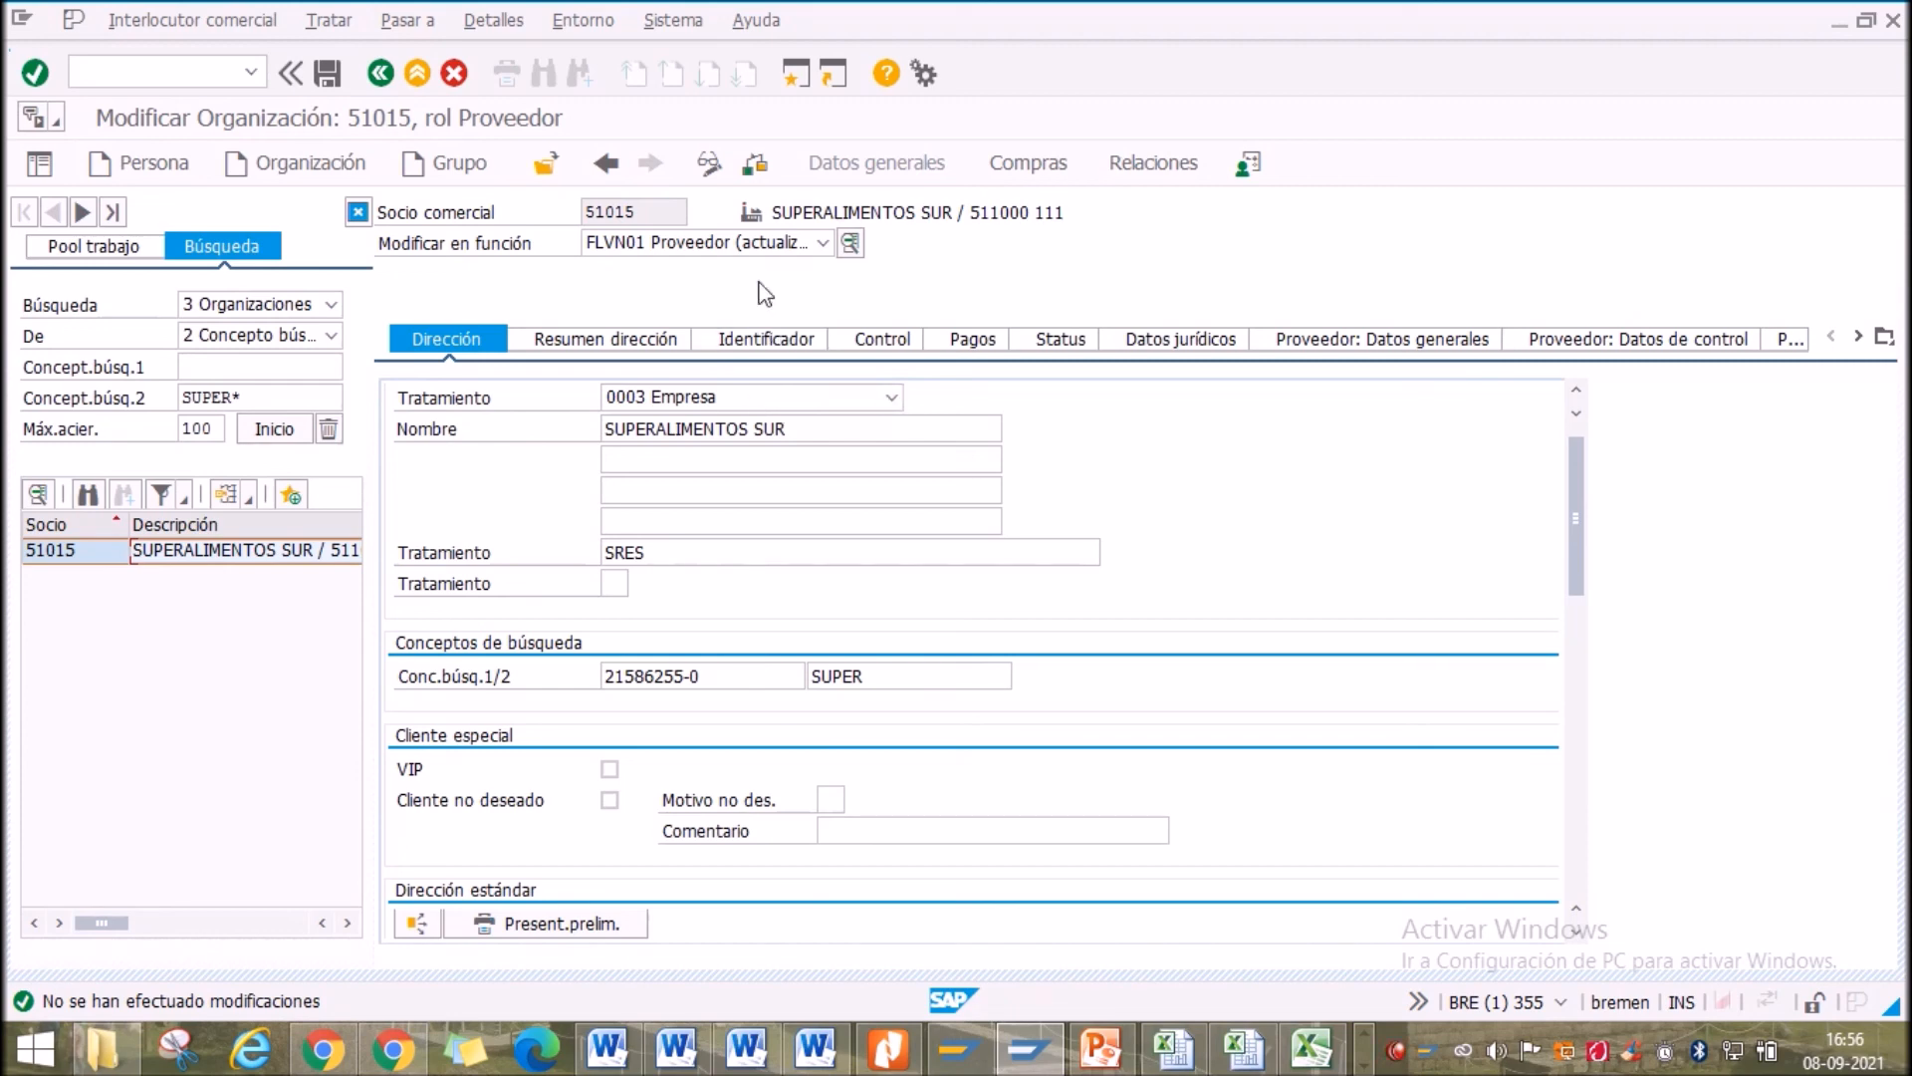
left_click(714, 246)
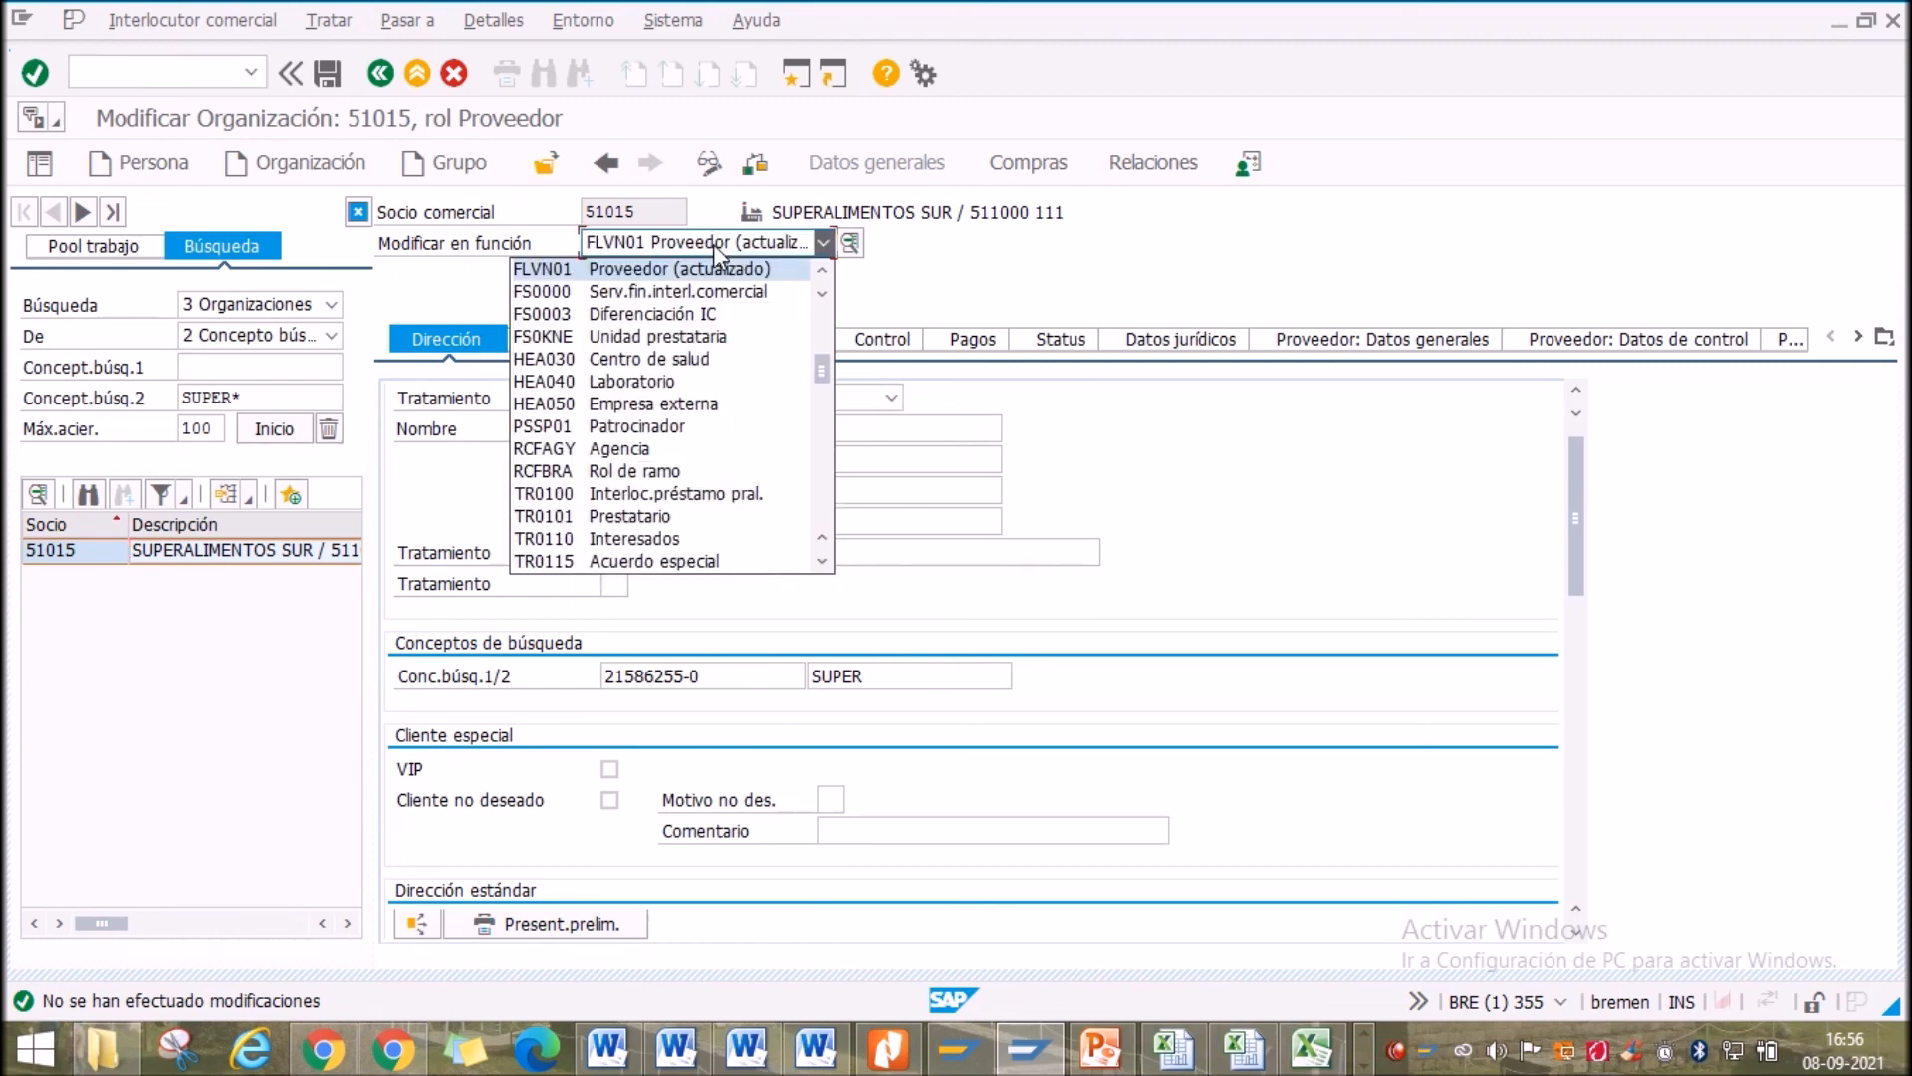
left_click(826, 450)
left_click_drag(823, 402, 829, 359)
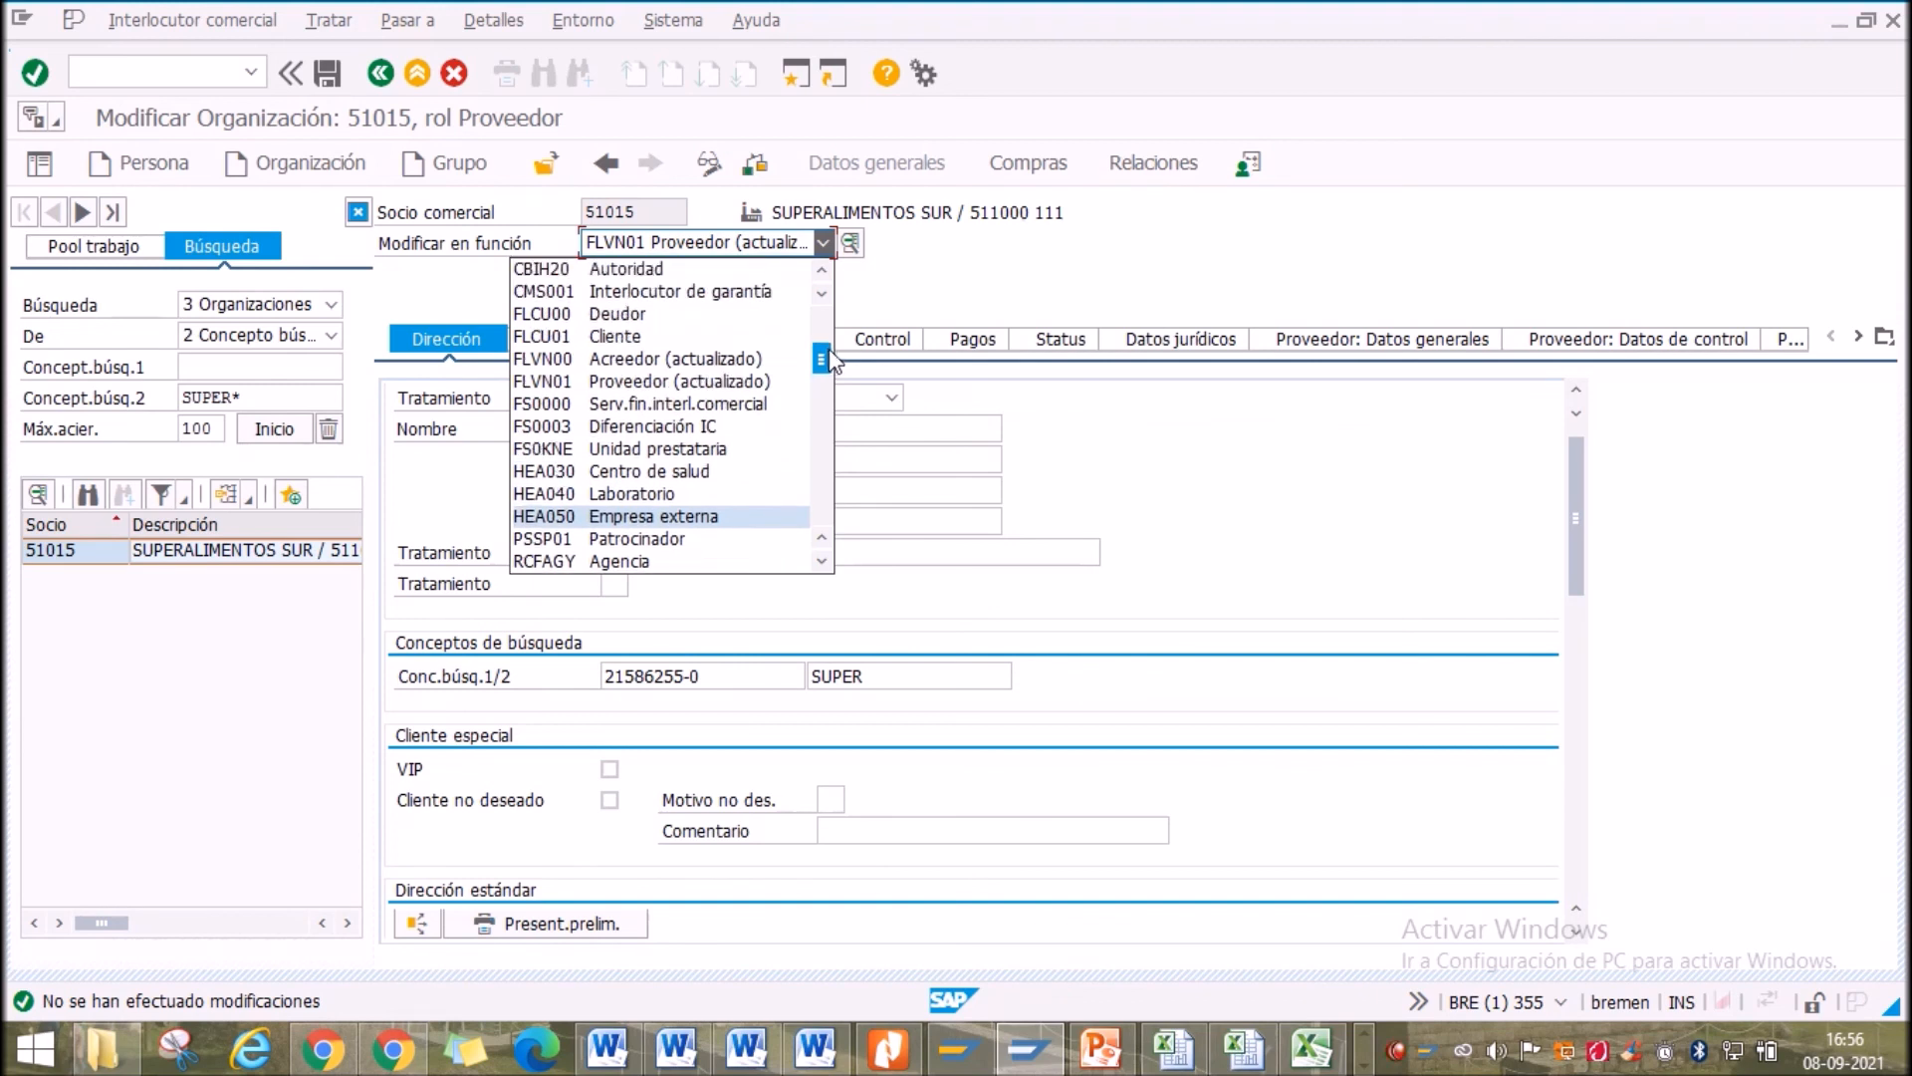
left_click(594, 311)
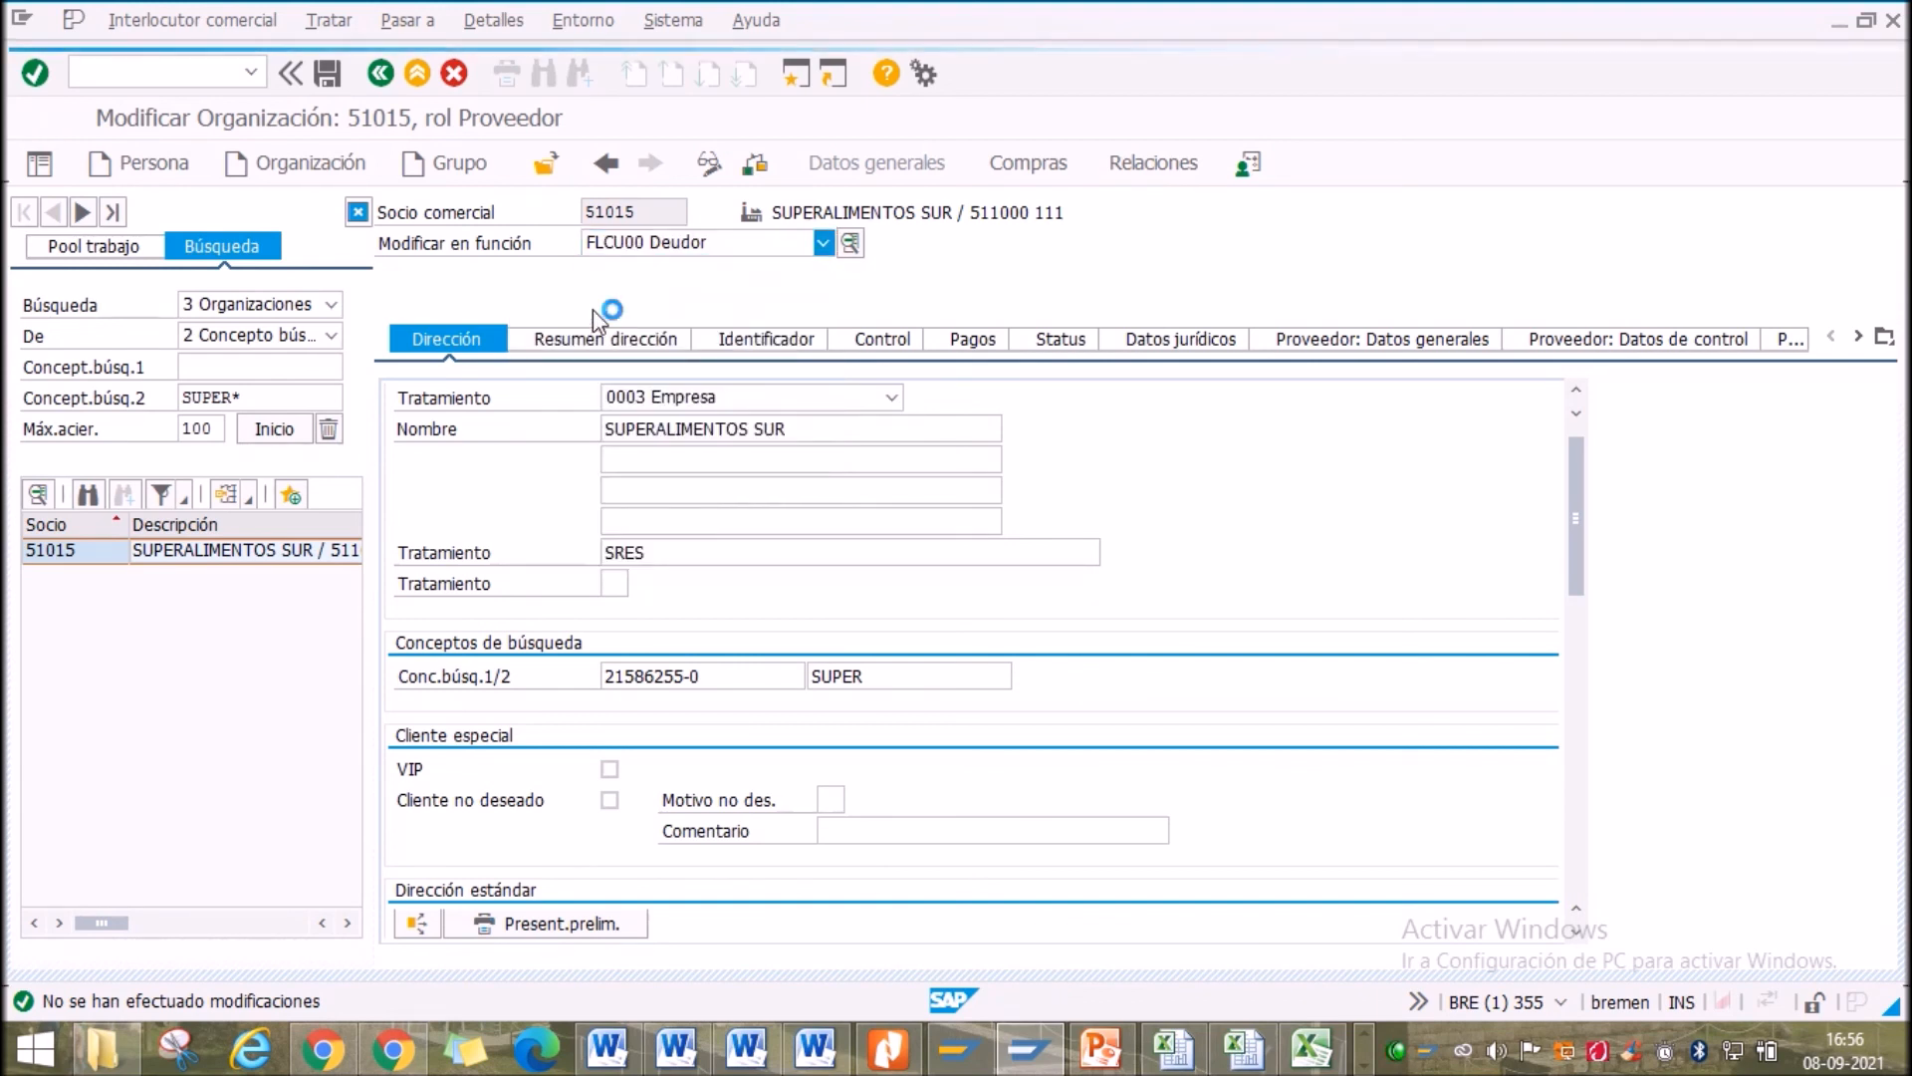
Check the role dropdown, leaving FLCU00 Deudor selected, and move into the blank extra name lines
left_click(673, 244)
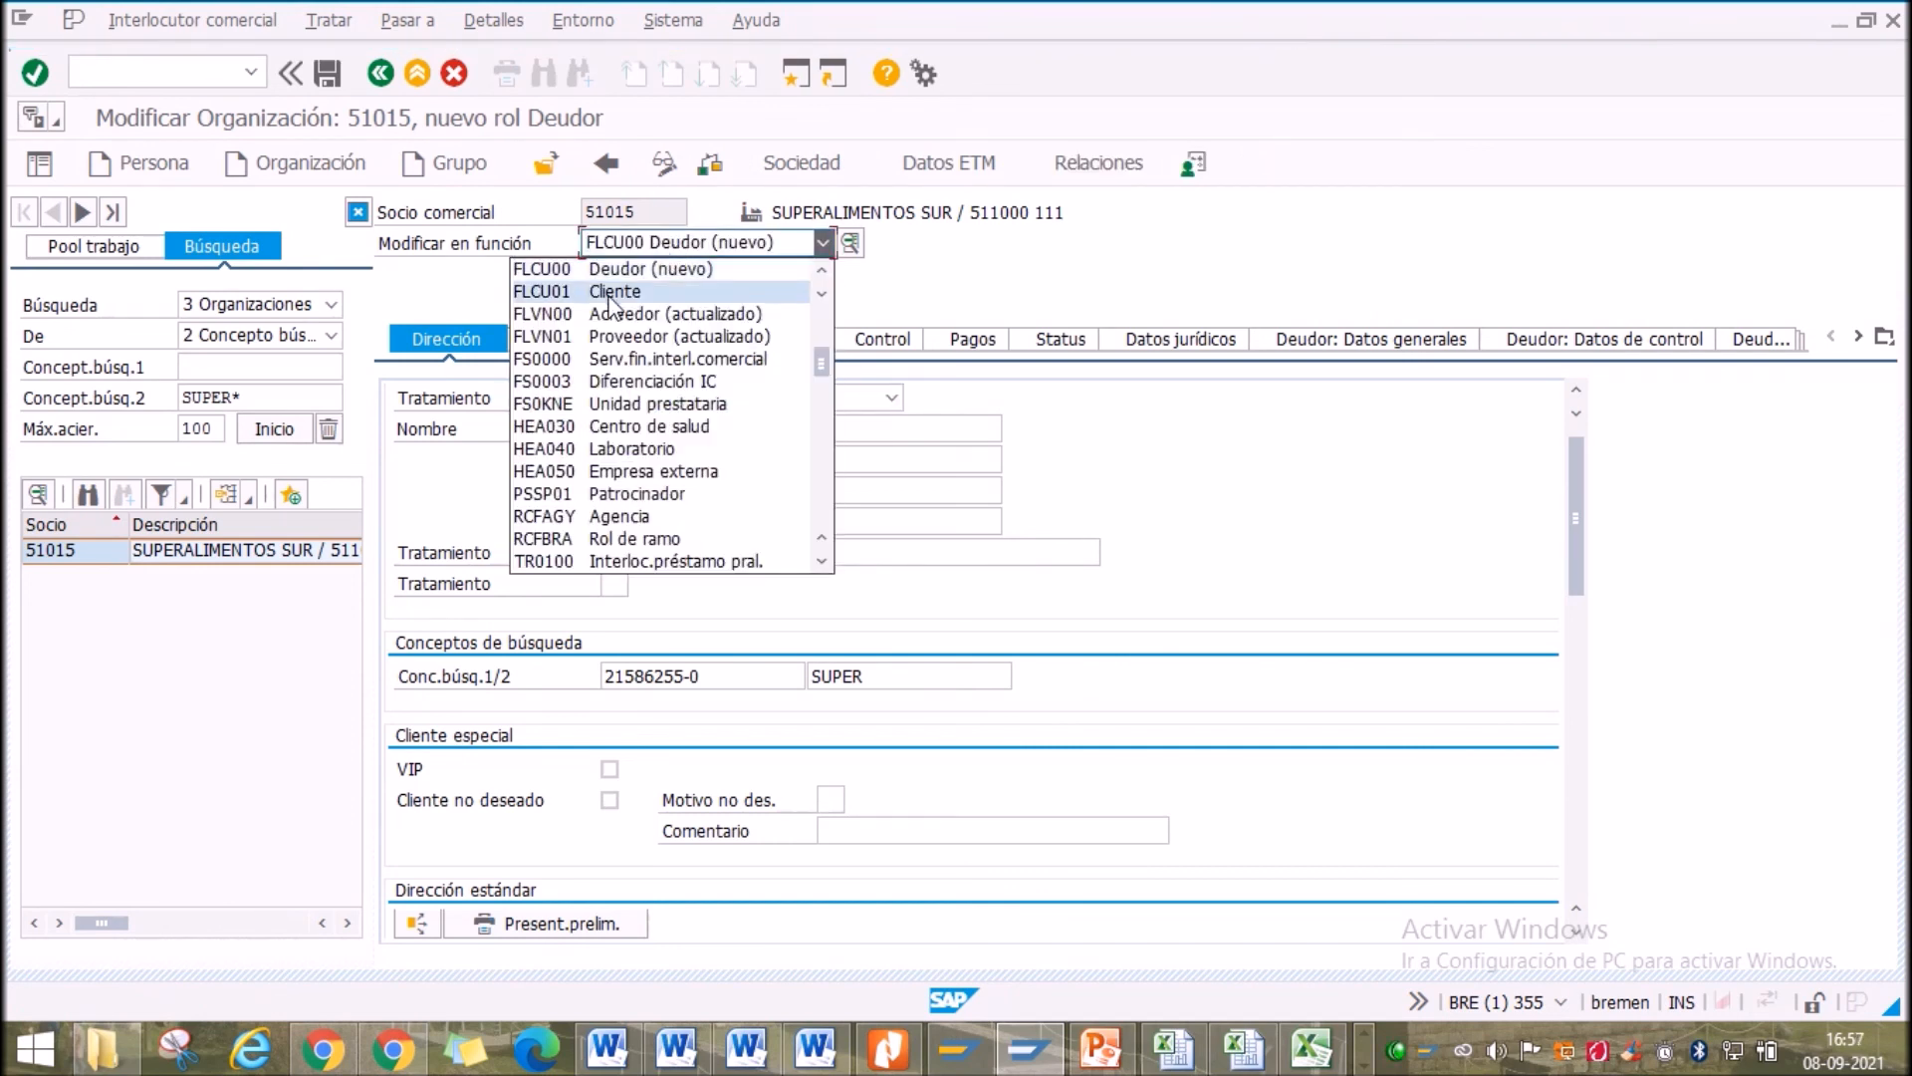
left_click(924, 290)
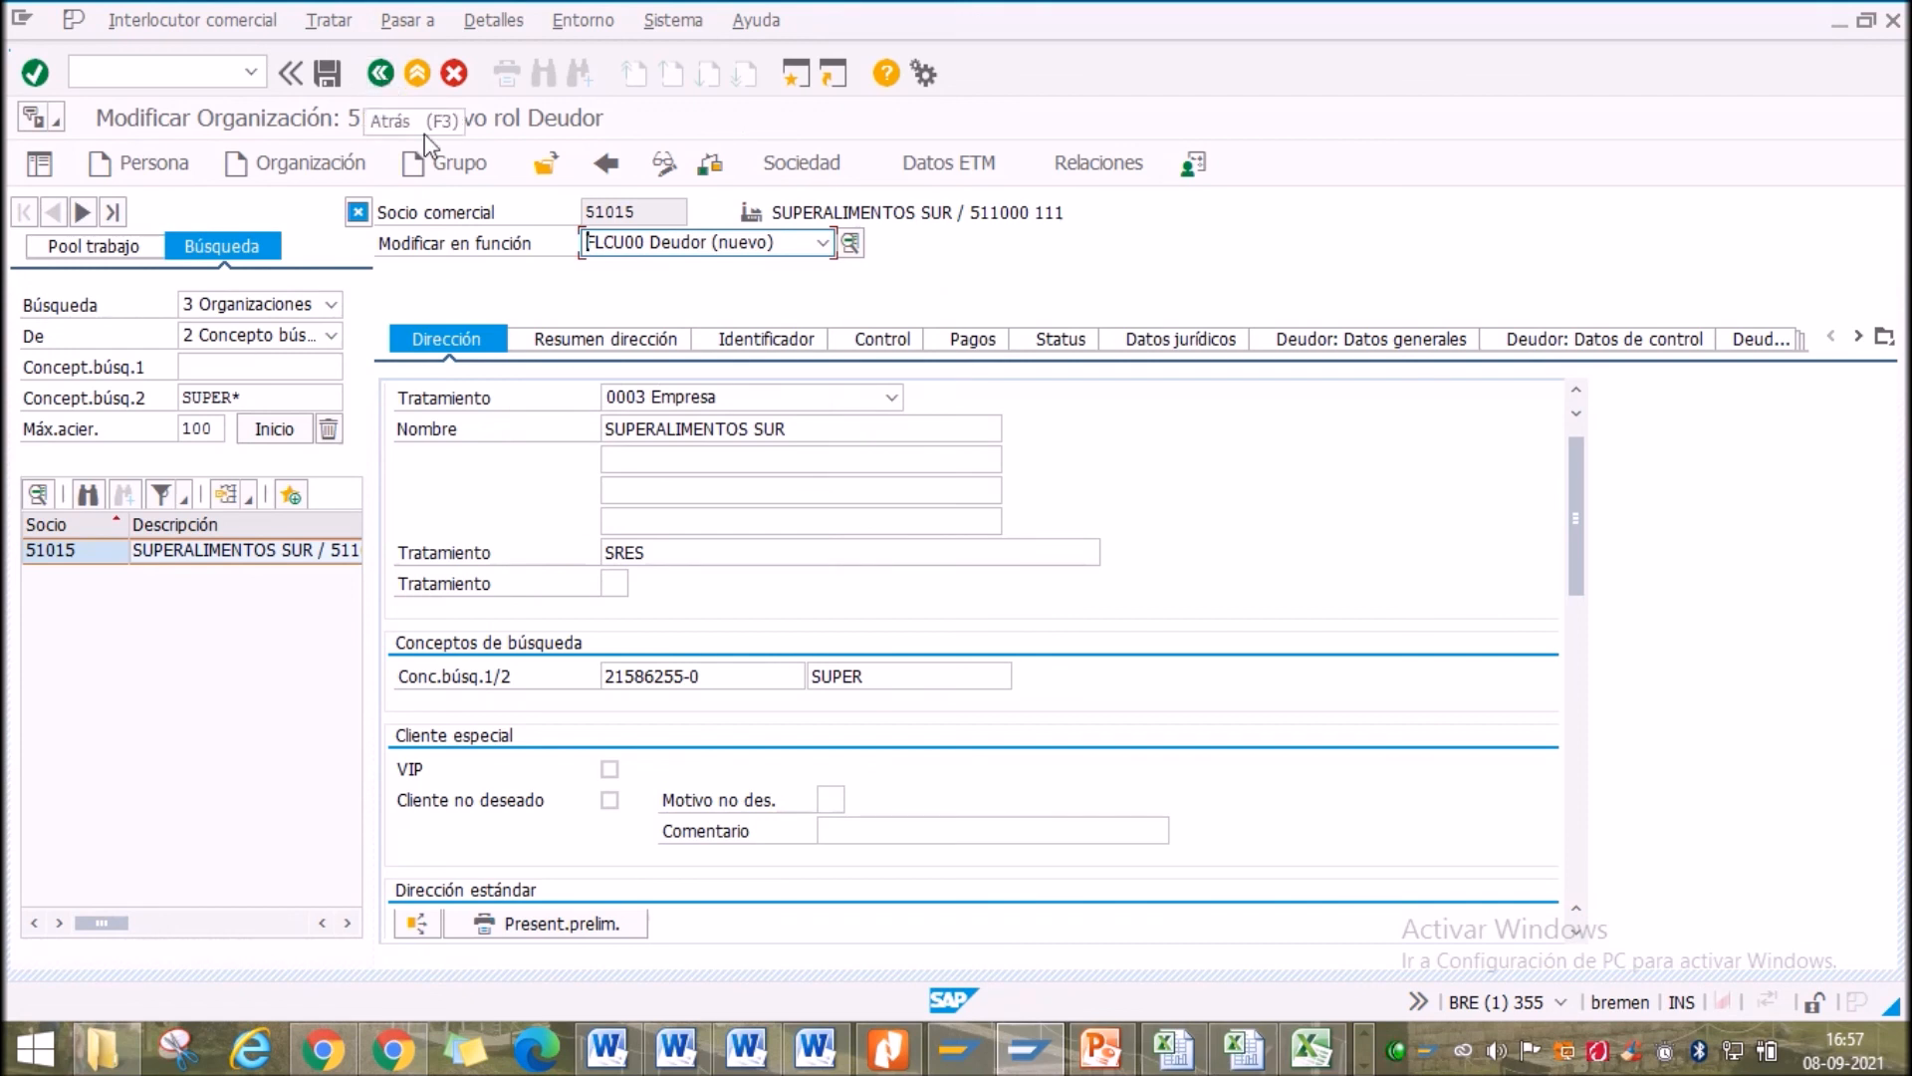
left_click(756, 493)
left_click(661, 519)
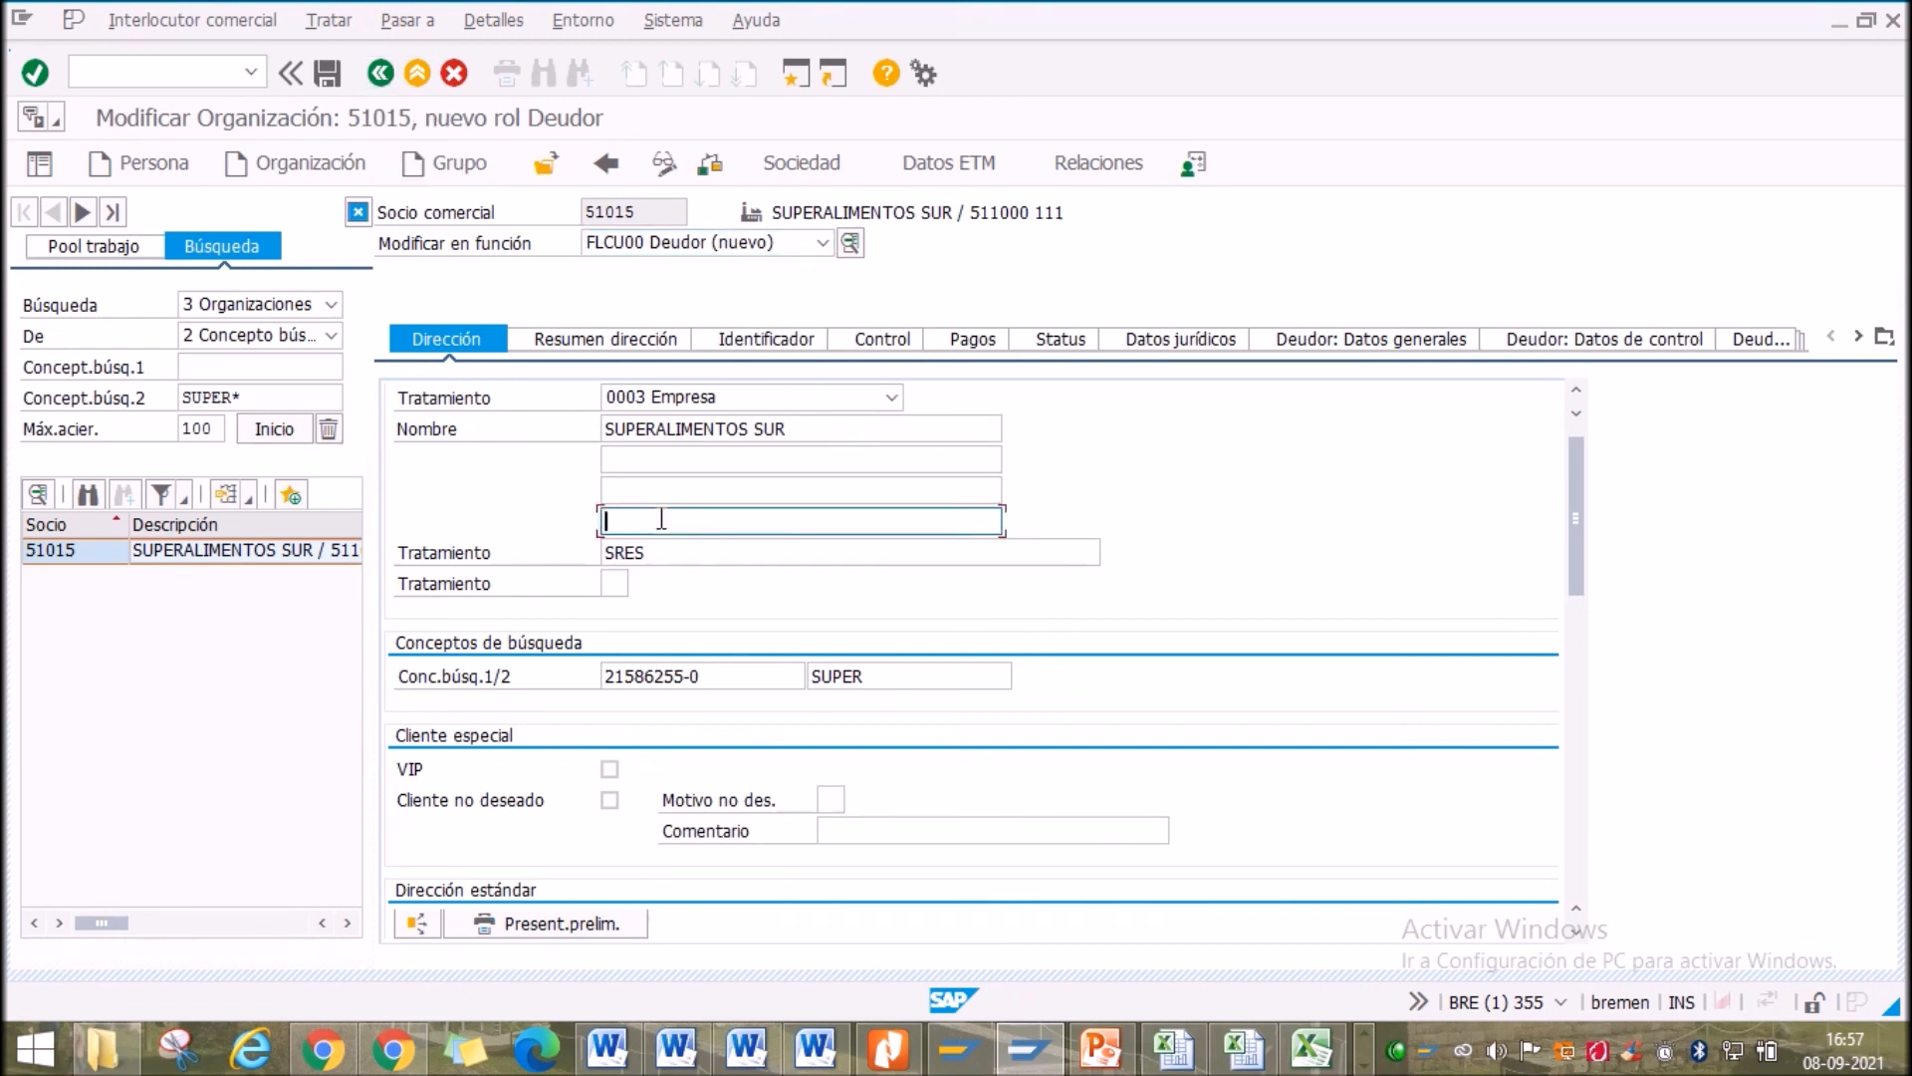
left_click(661, 485)
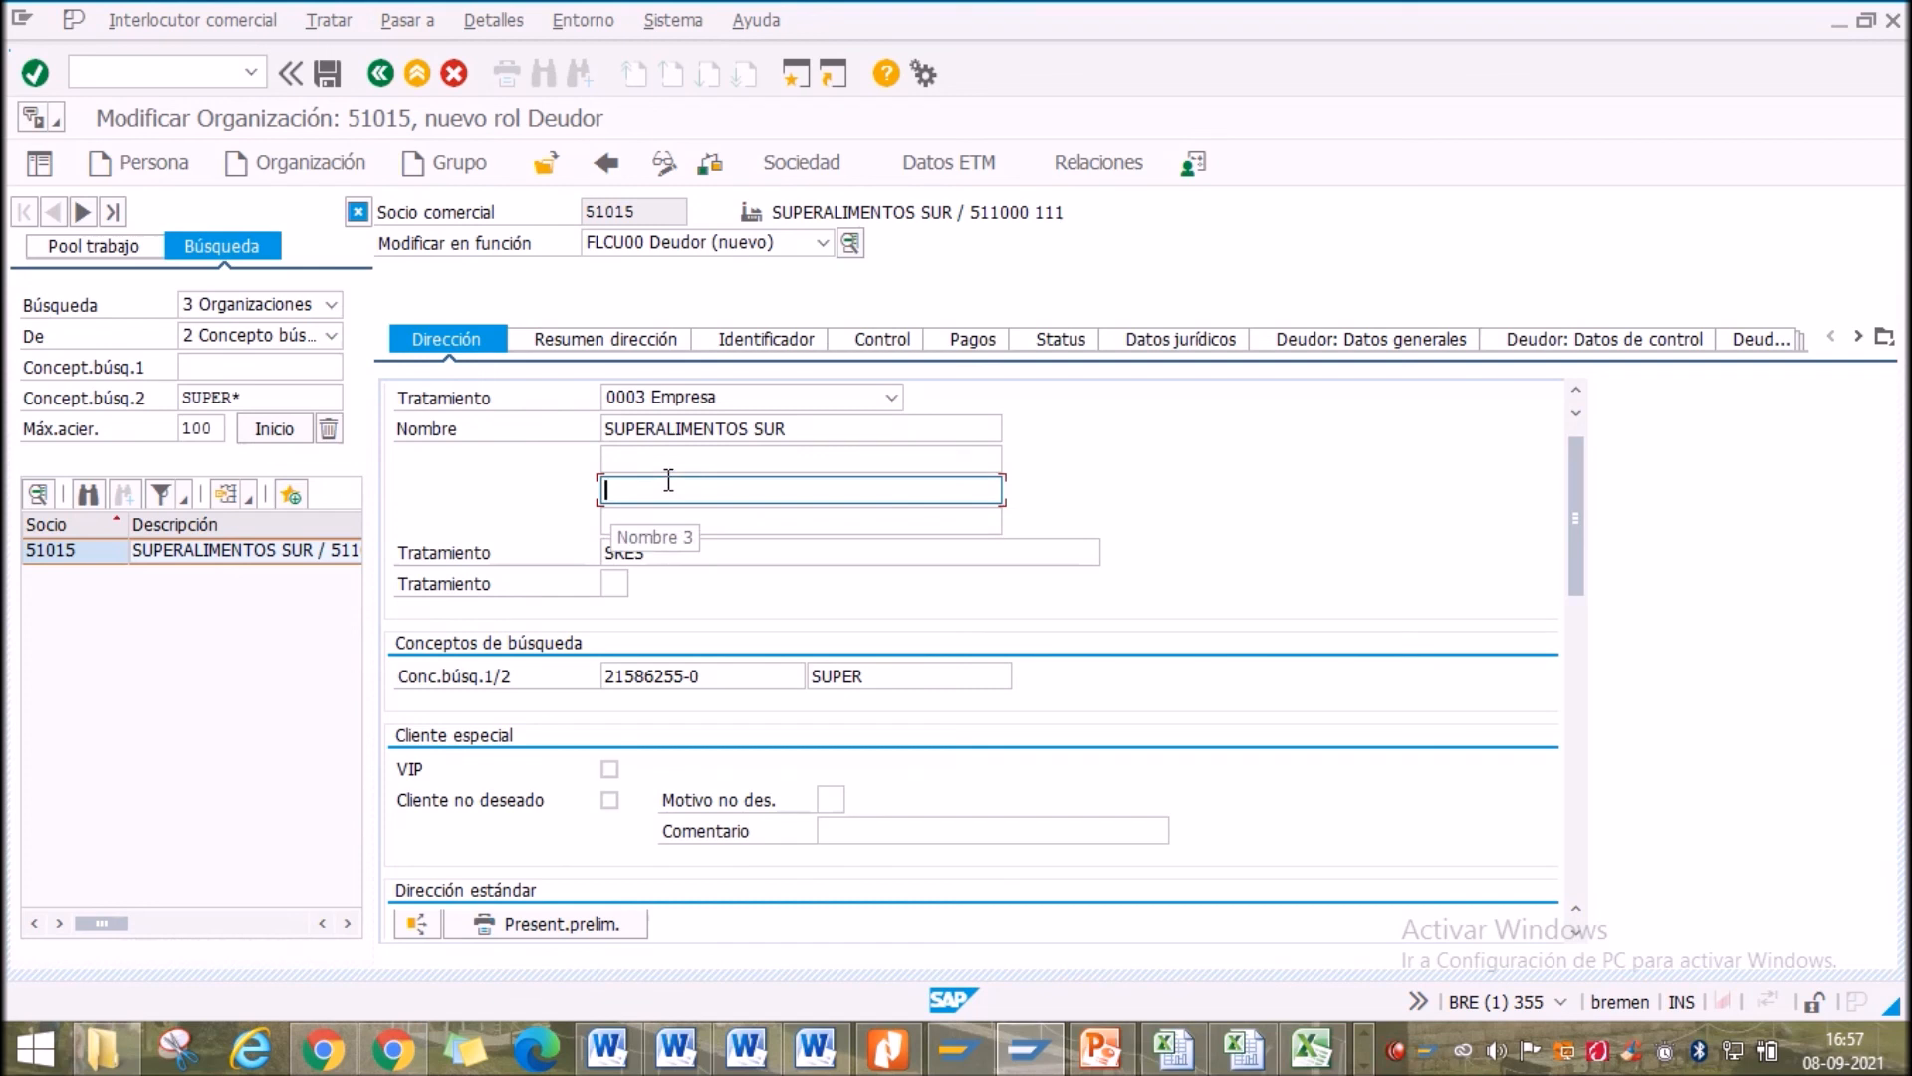
Step through the blank name lines to the SRES salutation field, then switch windows from the taskbar
left_click(640, 461)
left_click(639, 490)
left_click(619, 522)
left_click(686, 554)
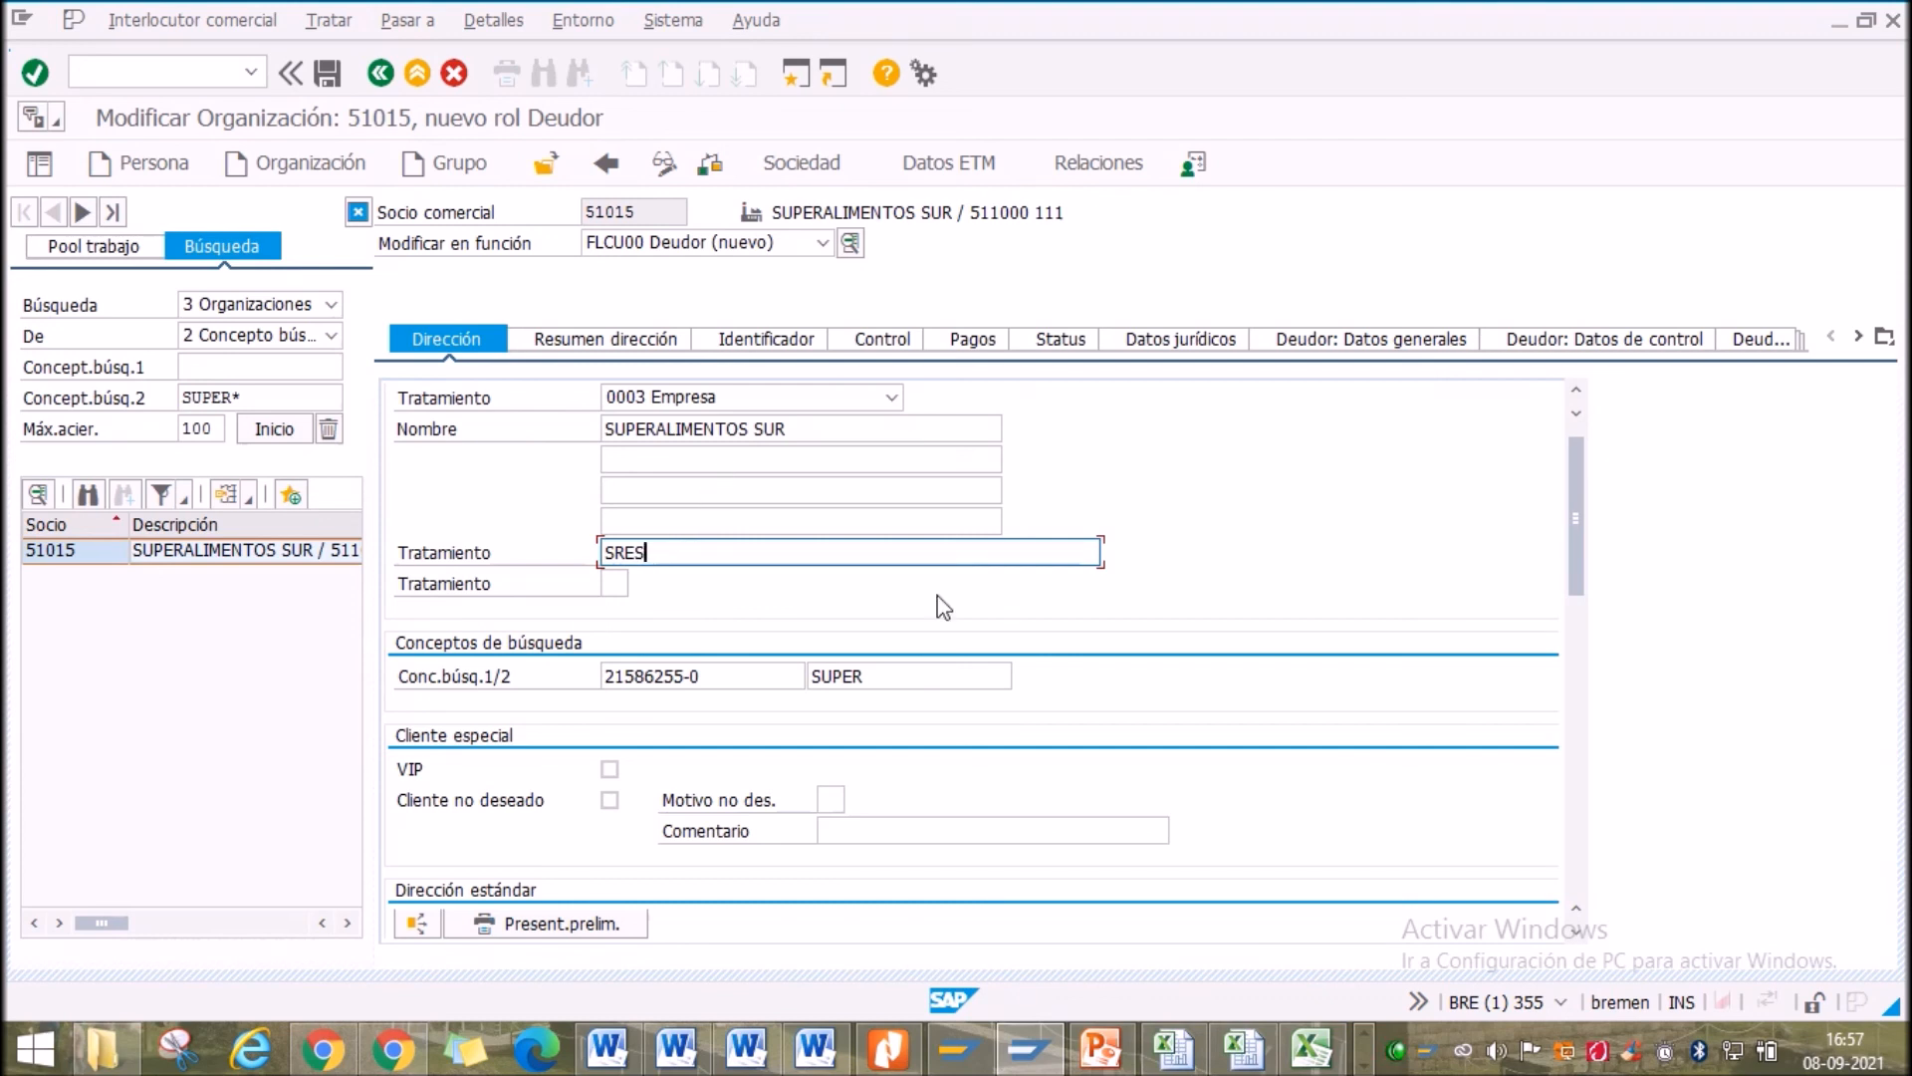
right_click(1396, 1050)
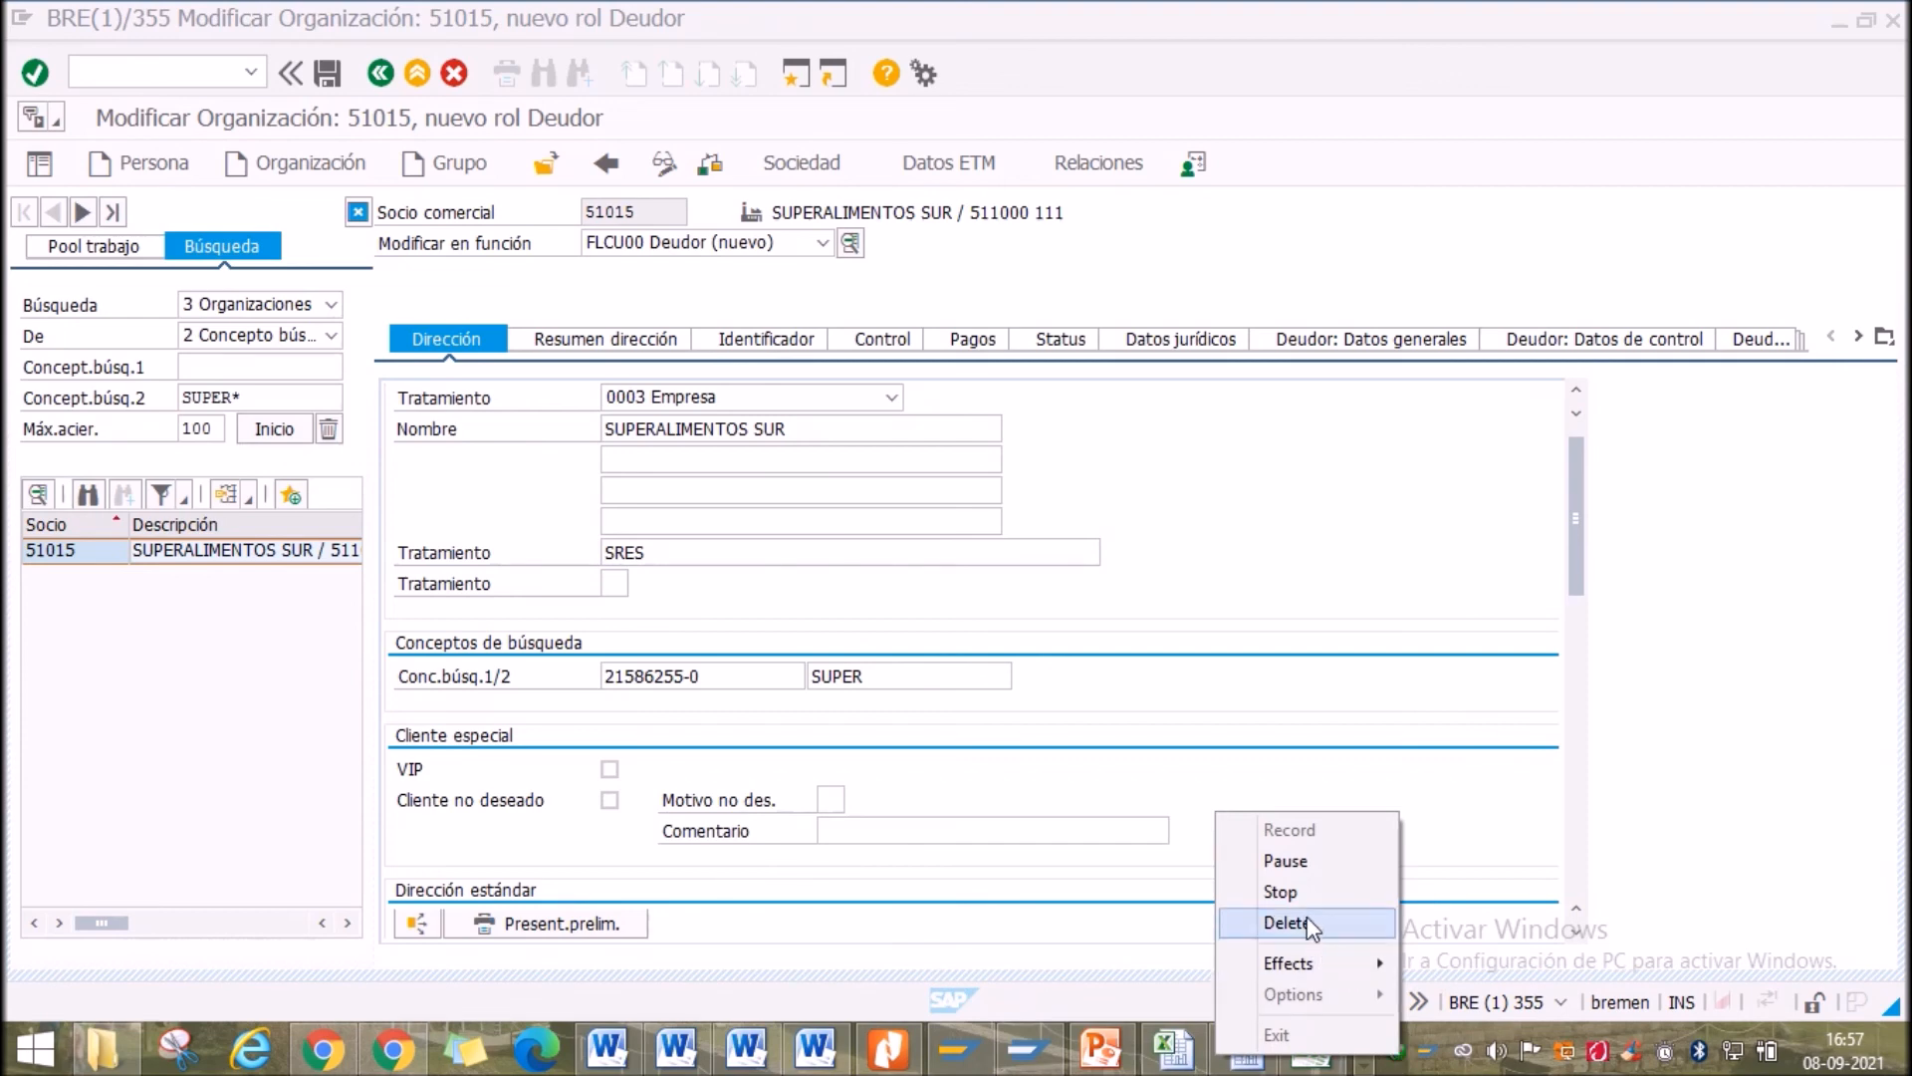
left_click(1306, 862)
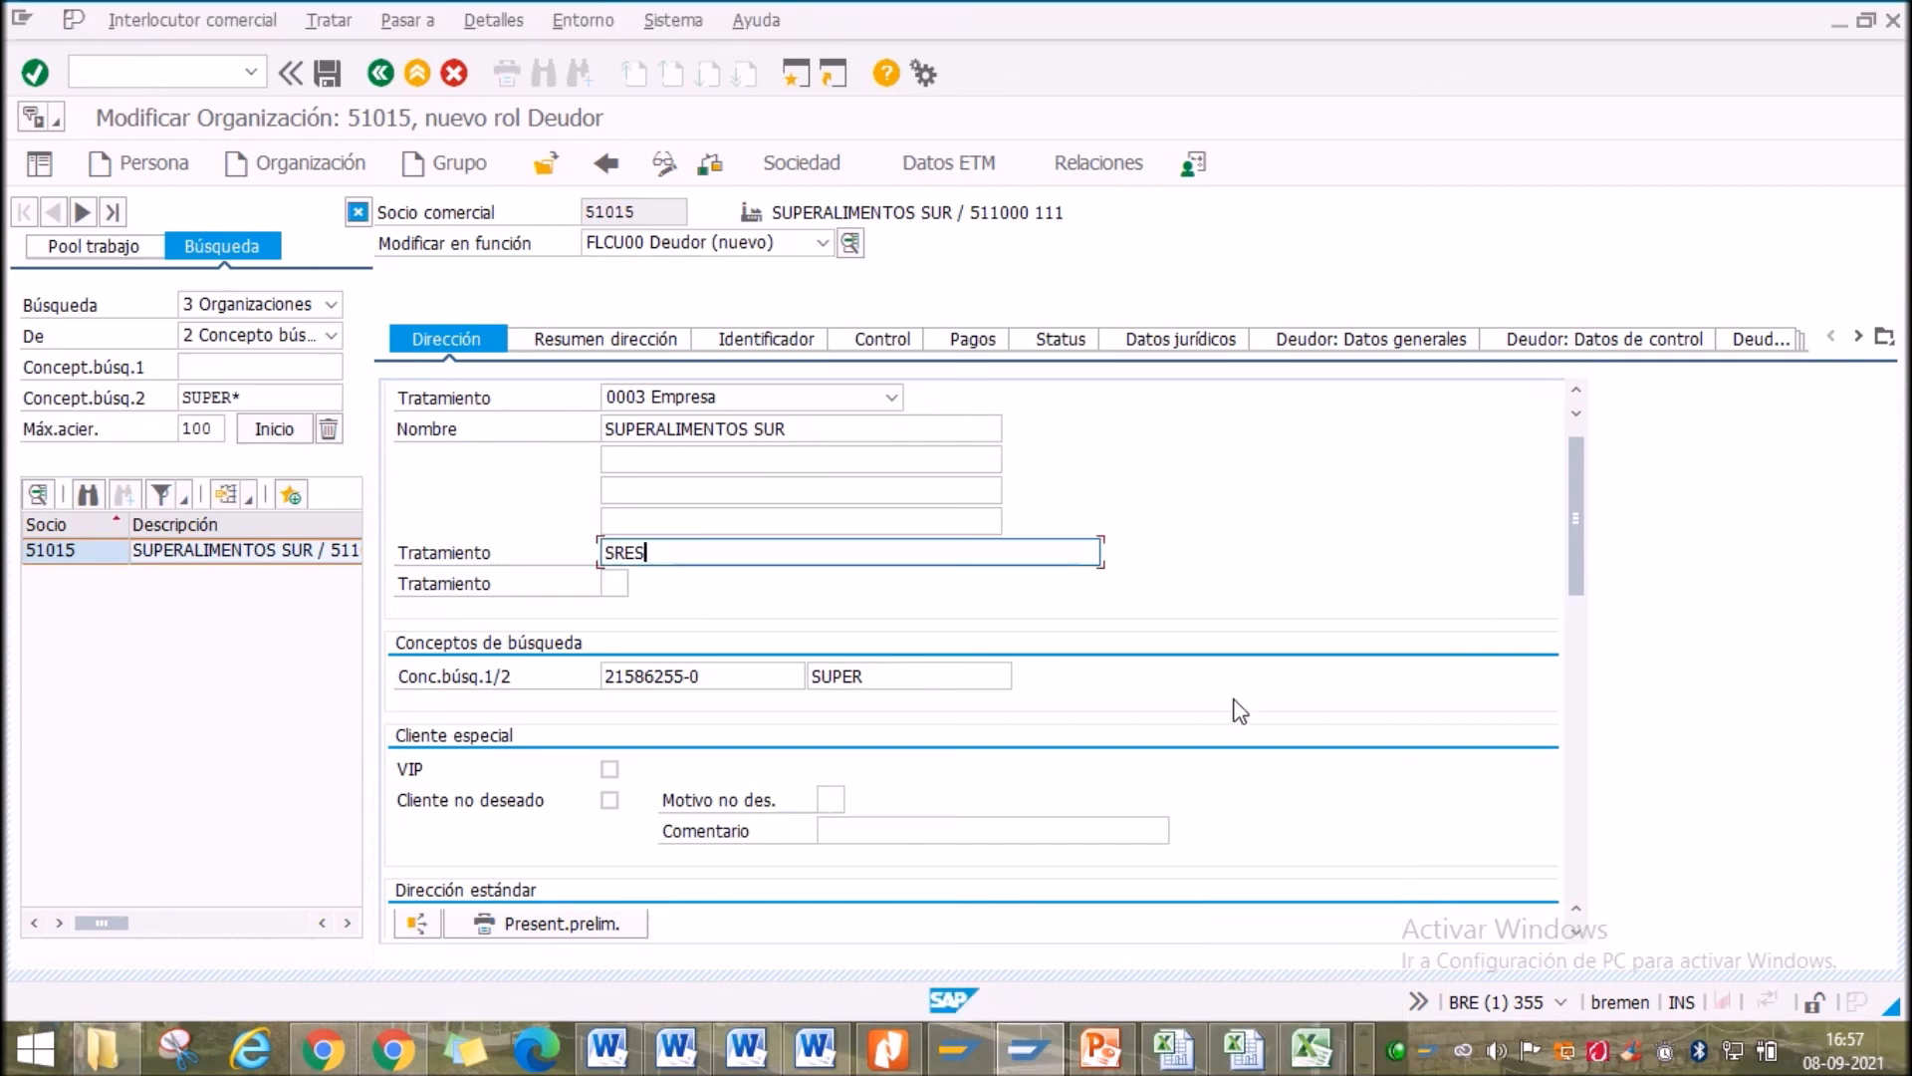
In PowerPoint, copy the fk01 text box on slide 113 and place the copy beside the VISTAS DE PROVEEDORES title
mouse_move(1109, 1064)
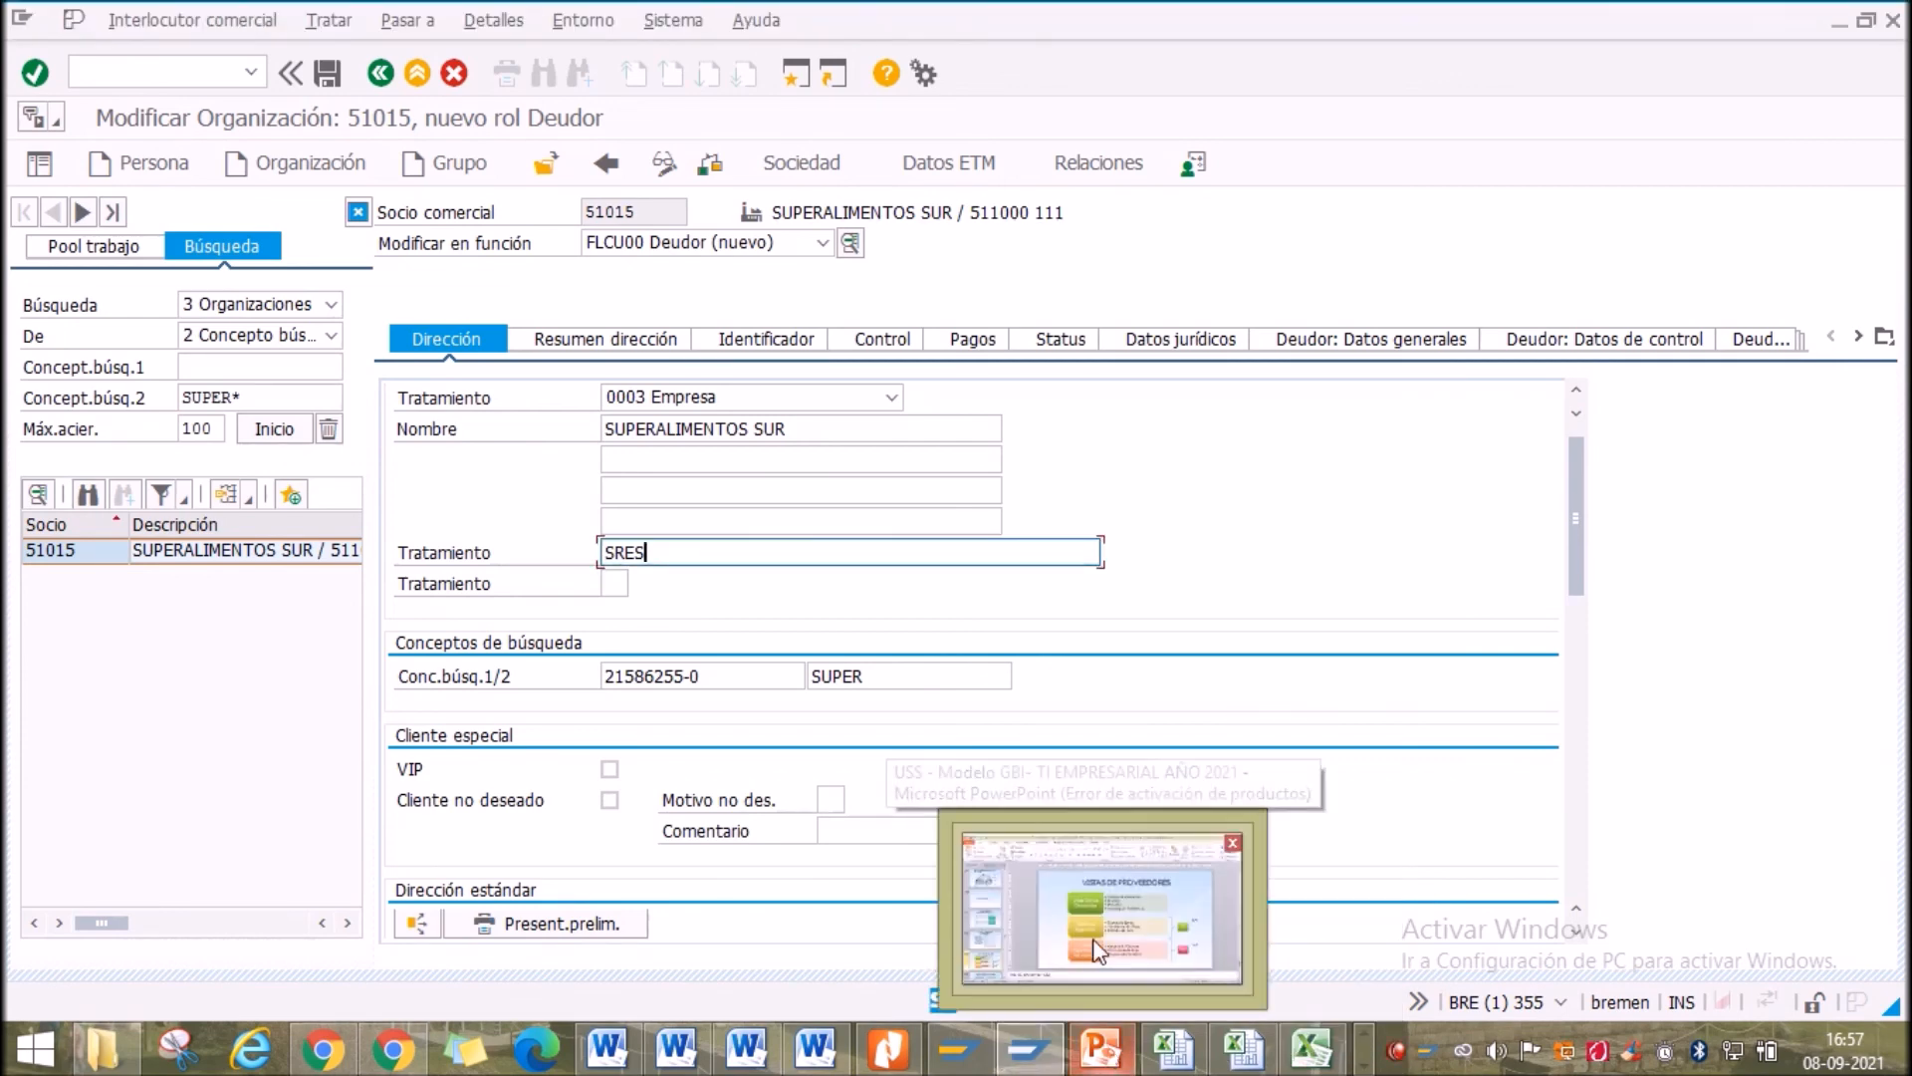
left_click(1160, 871)
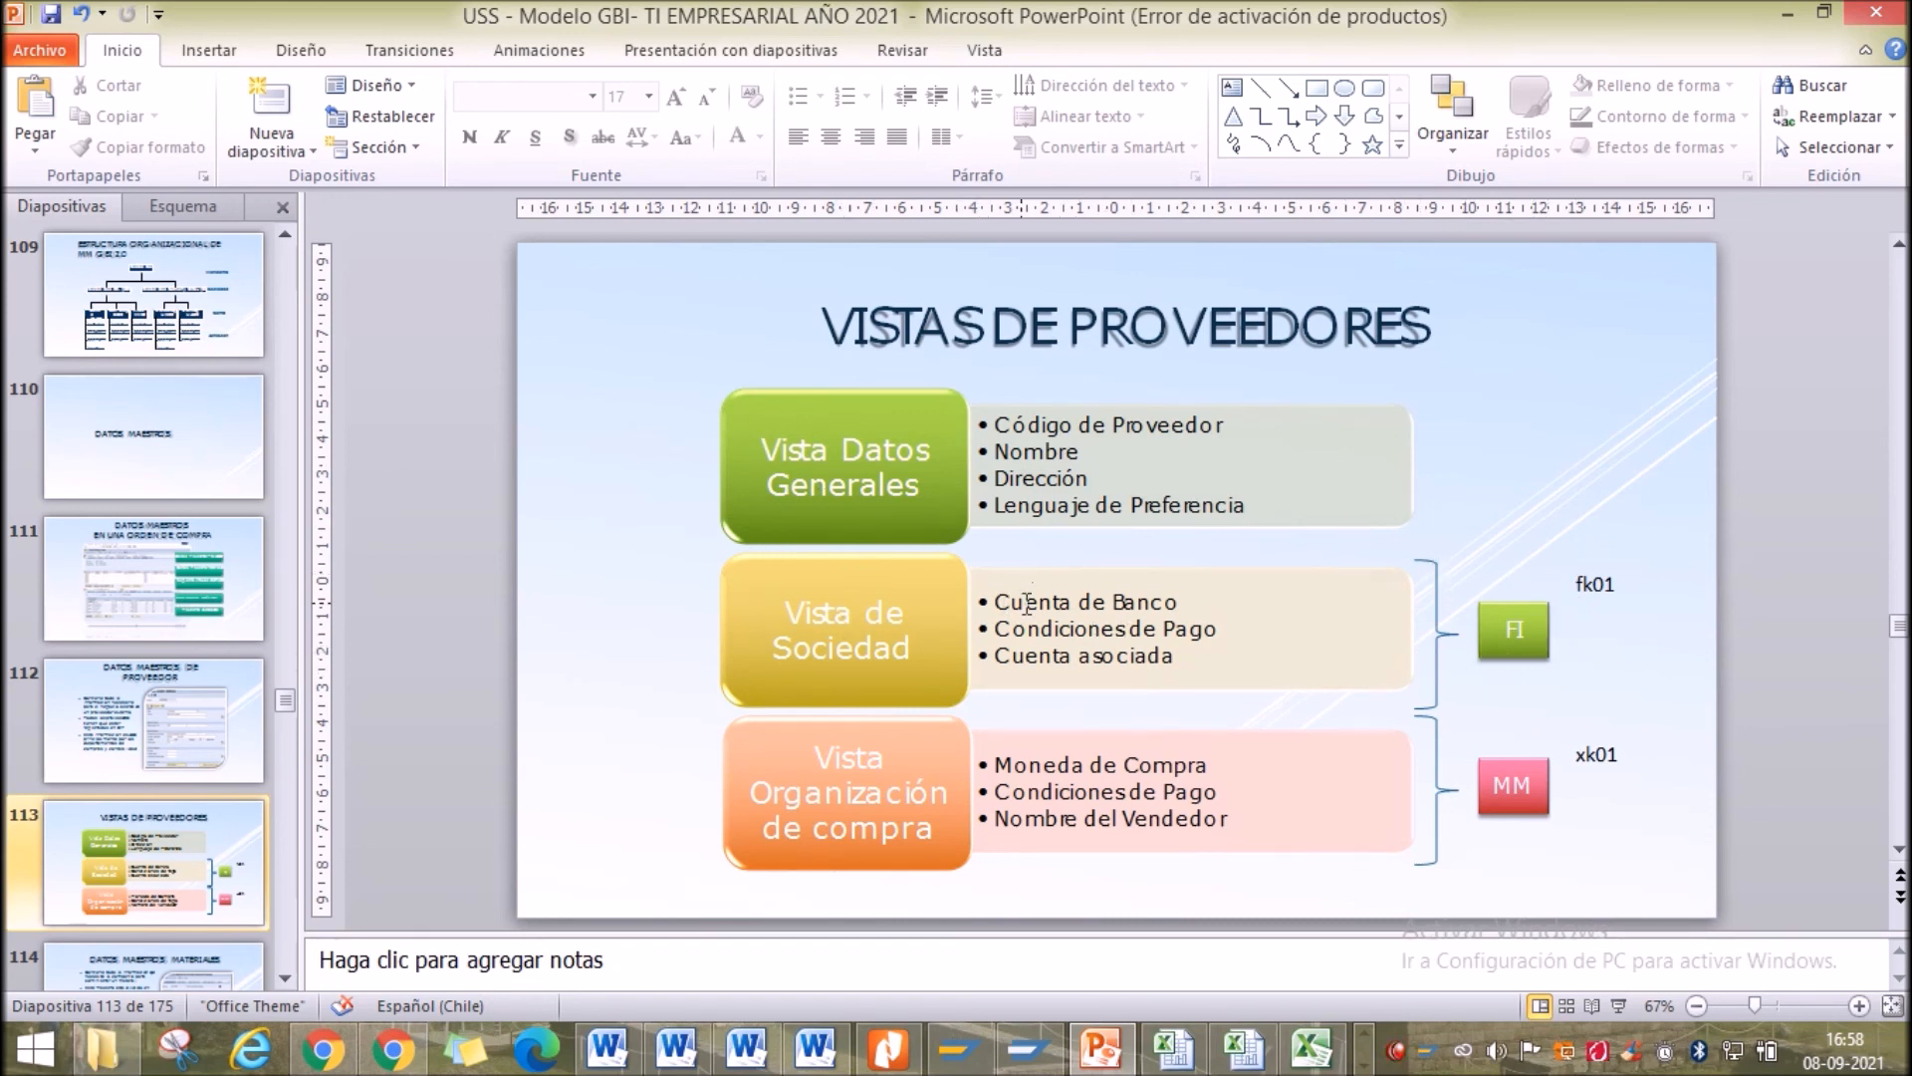
left_click(1605, 588)
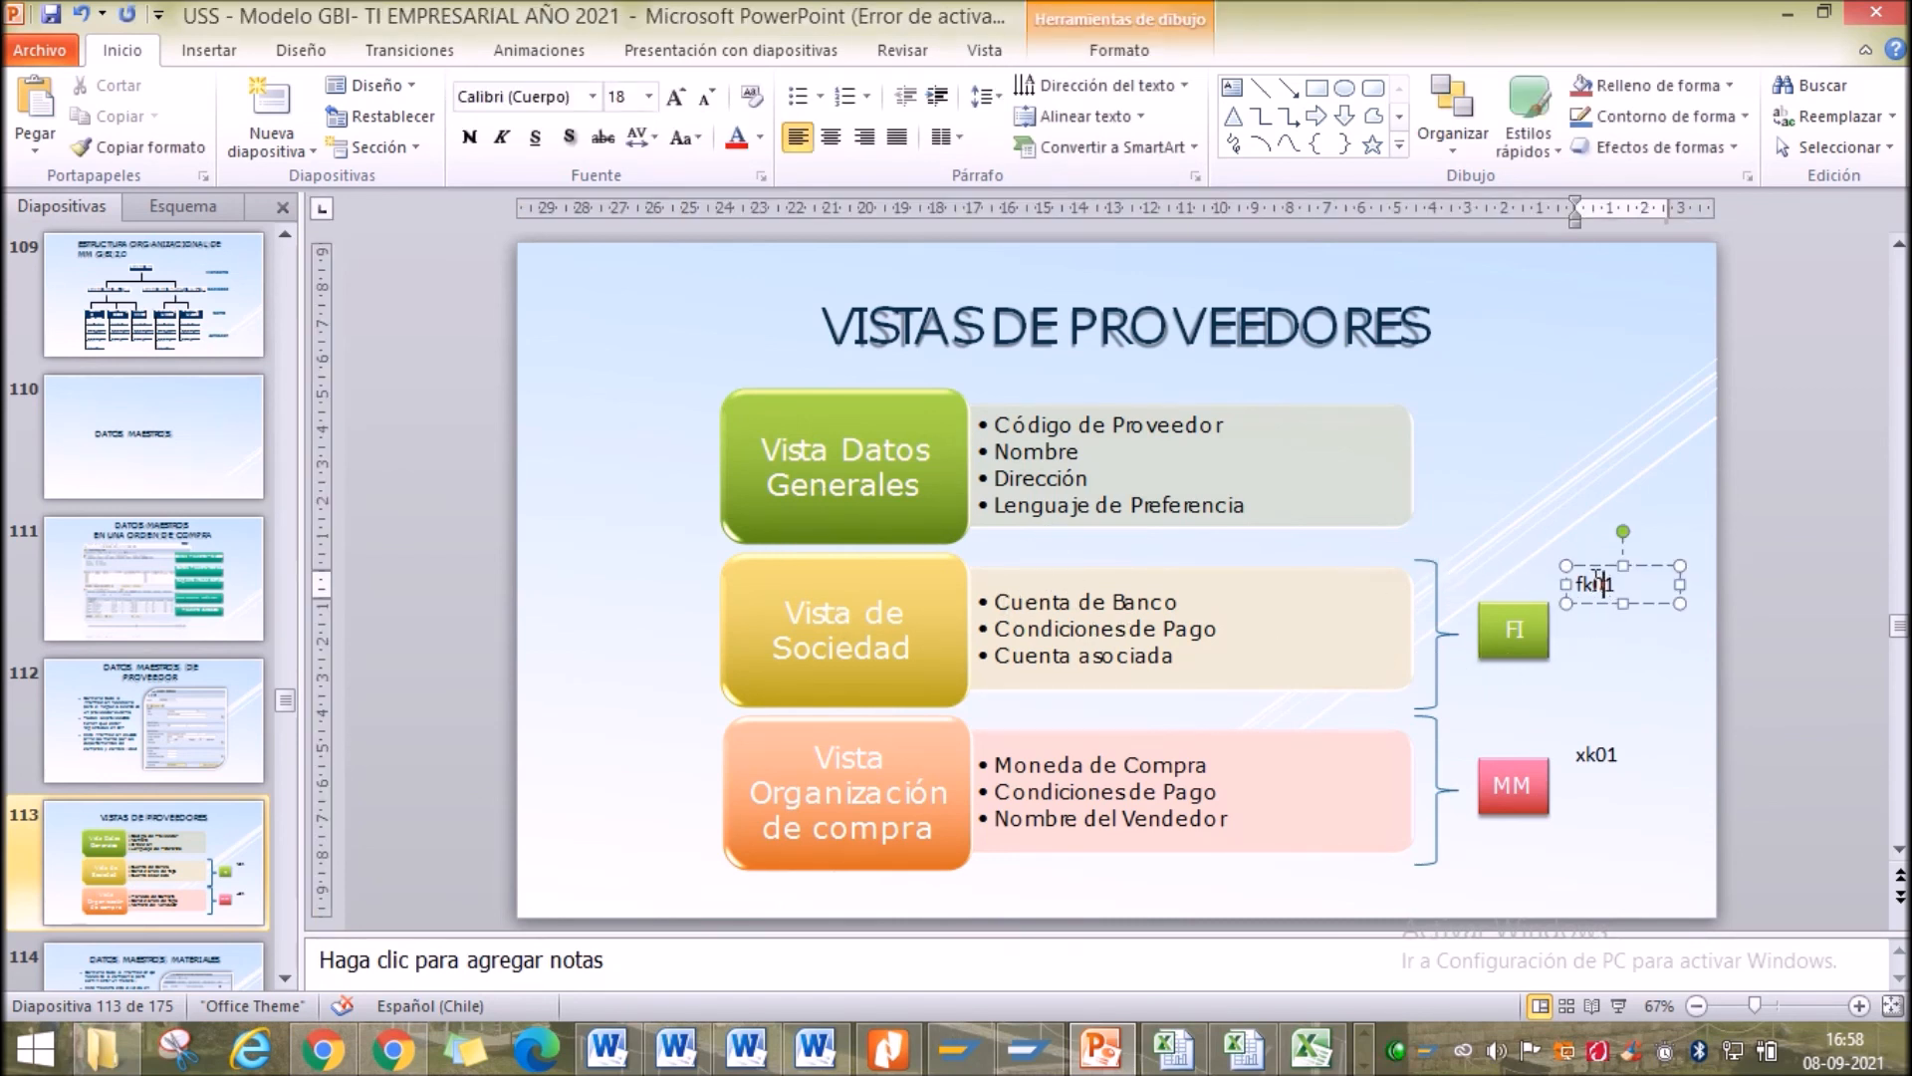
right_click(1586, 567)
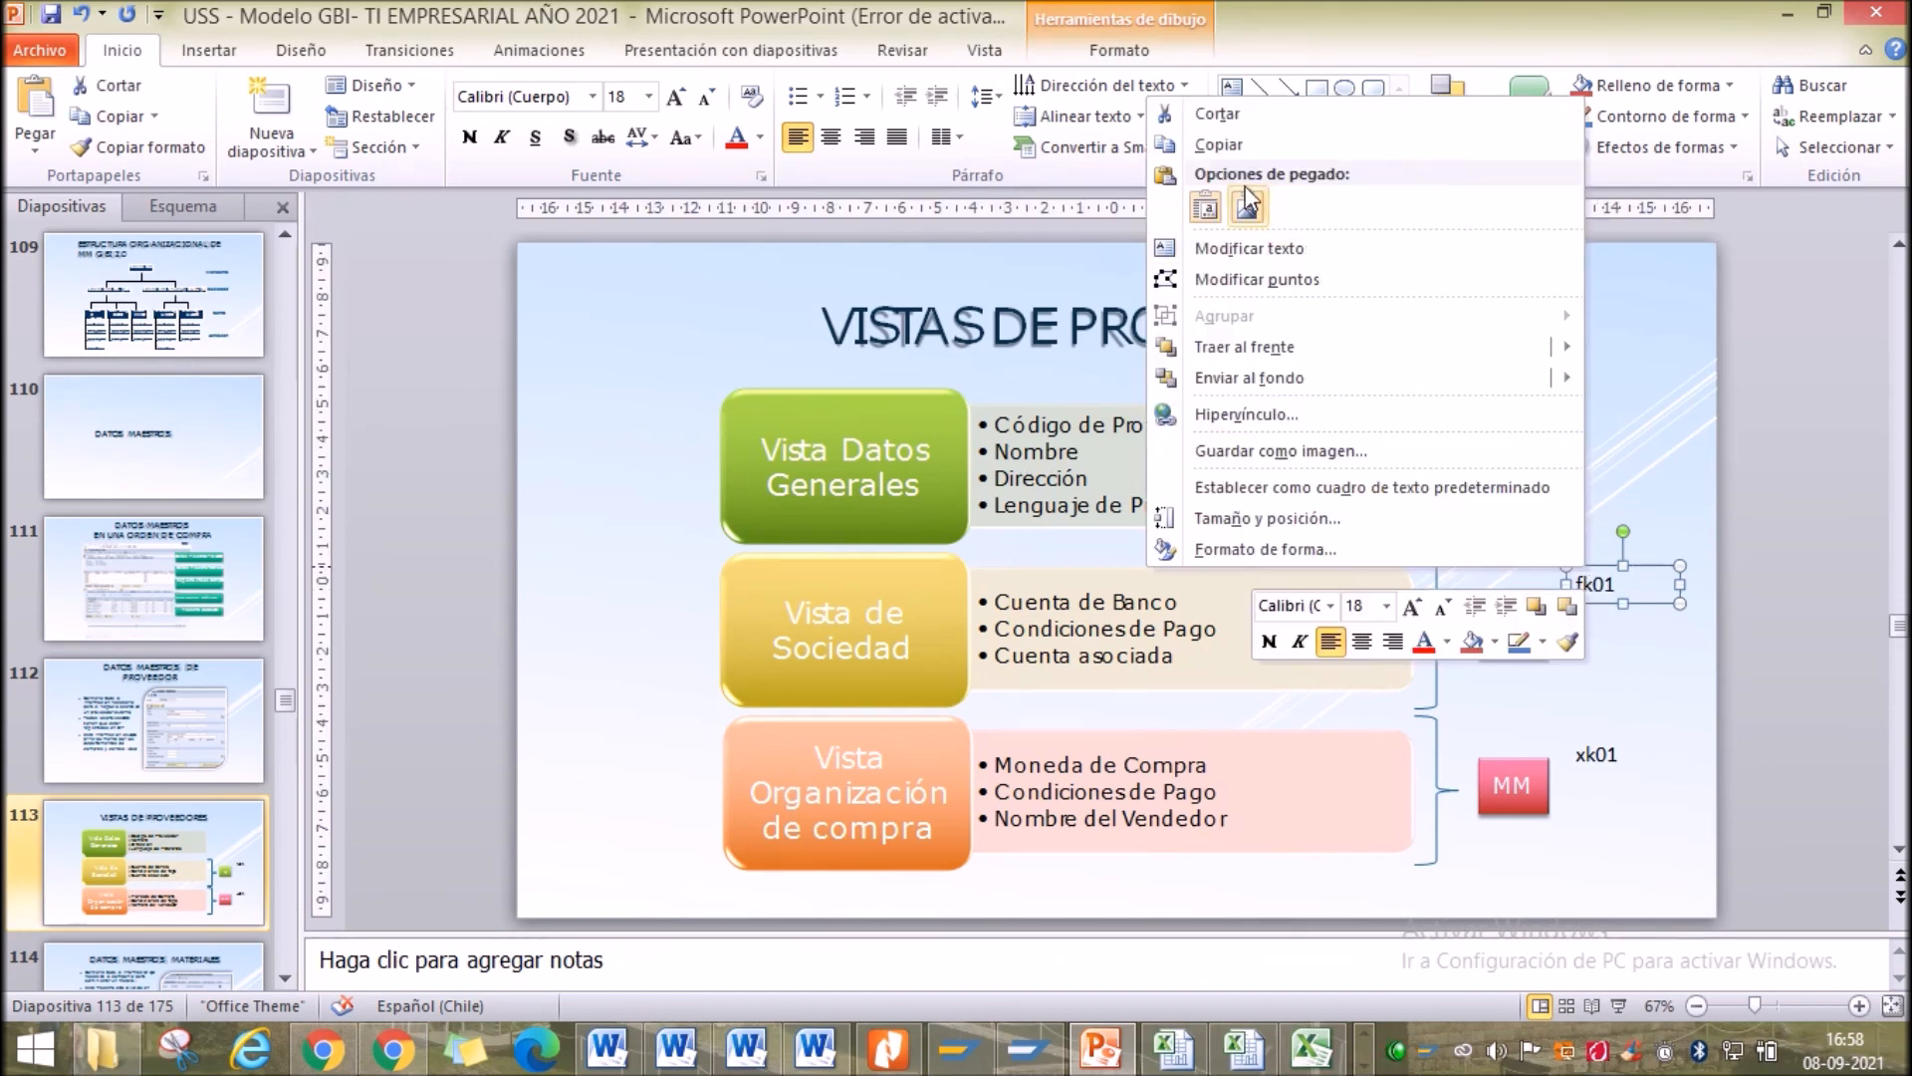
left_click(1227, 145)
right_click(635, 468)
left_click(699, 578)
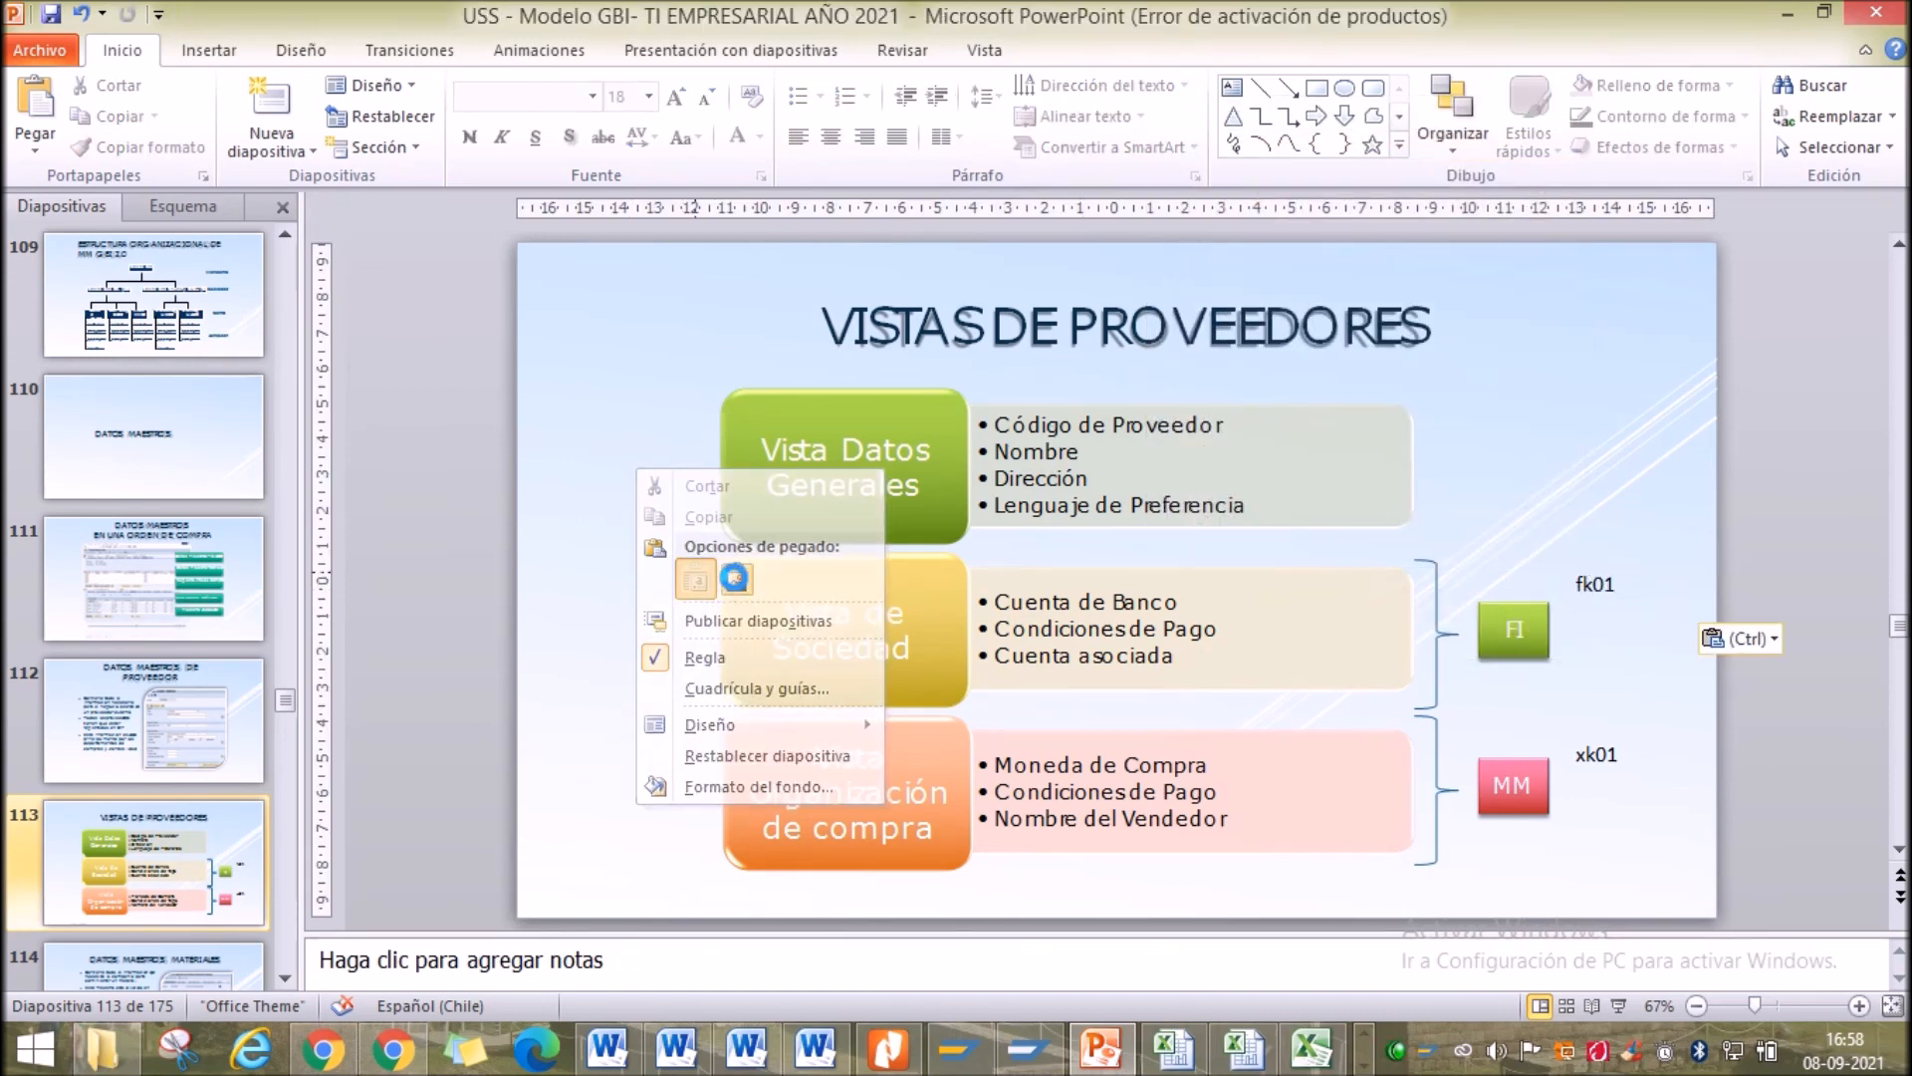
left_click_drag(1654, 622, 1428, 372)
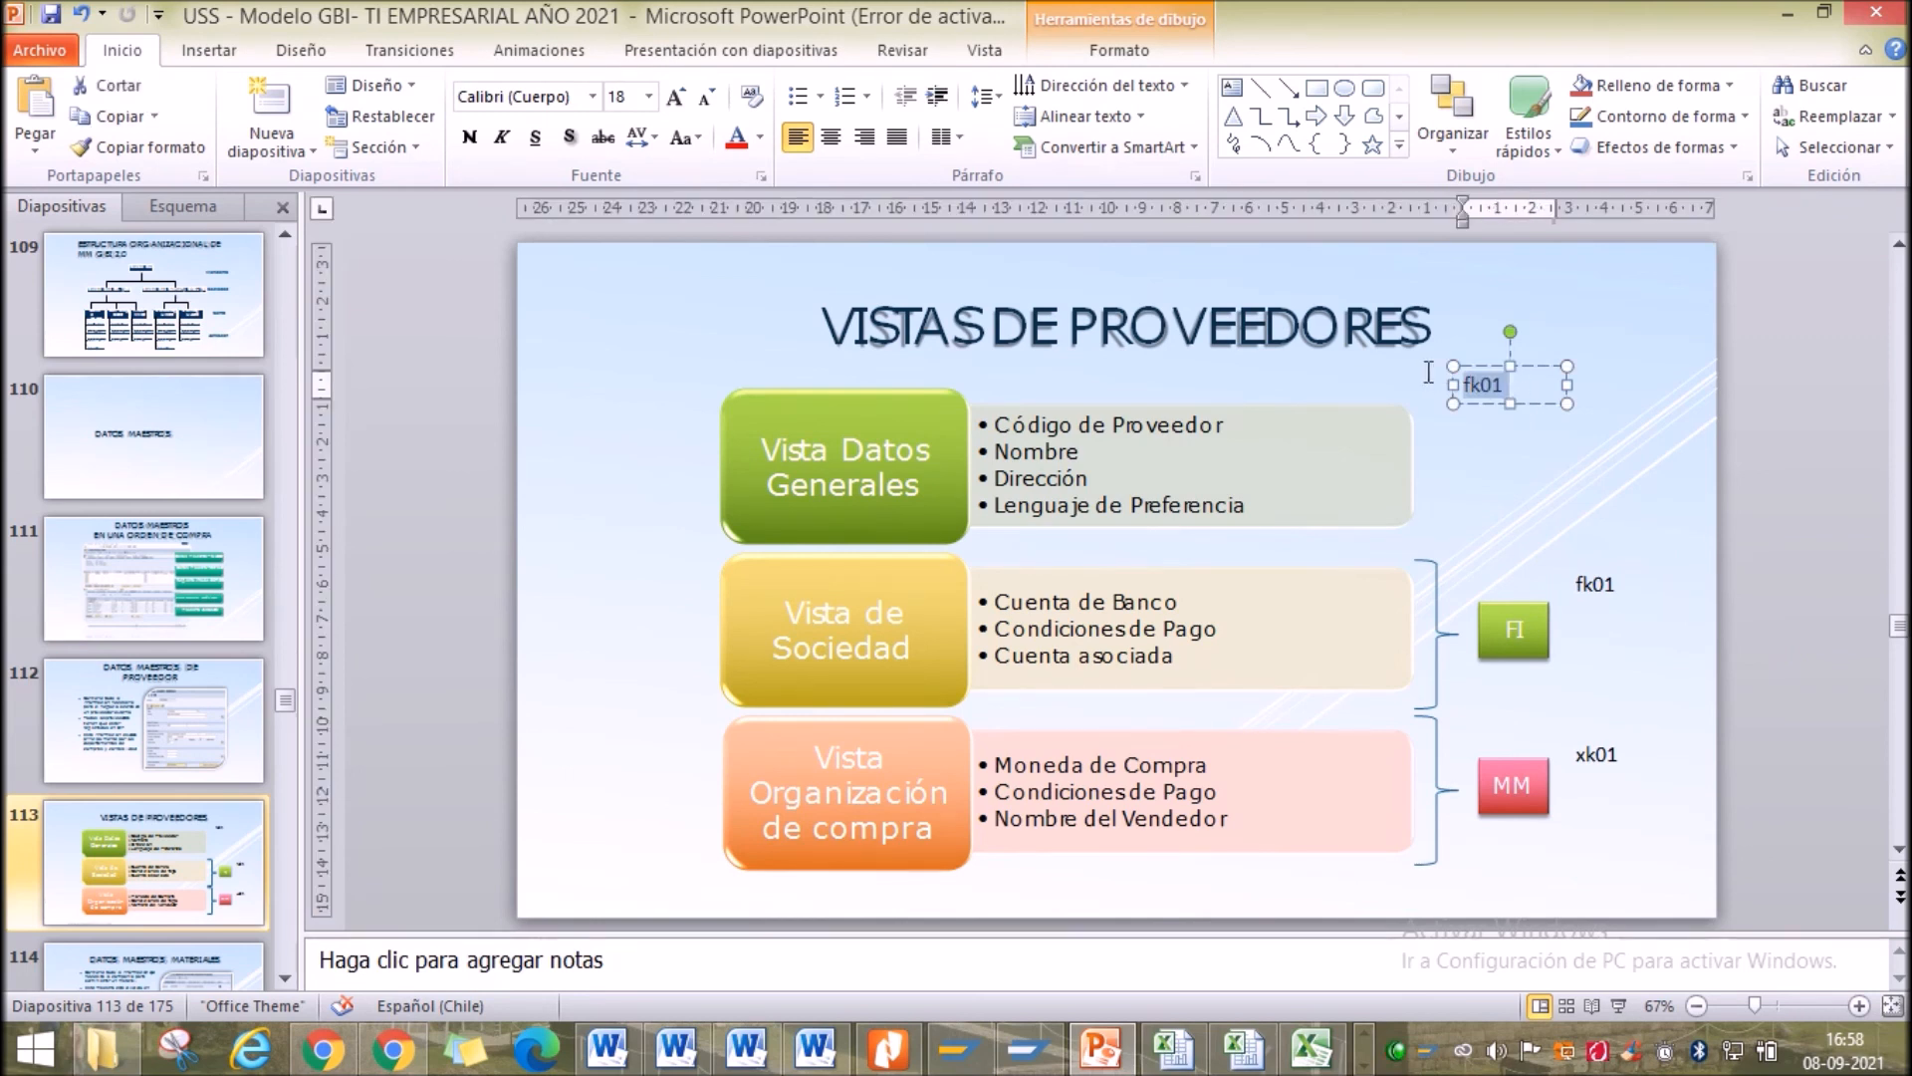